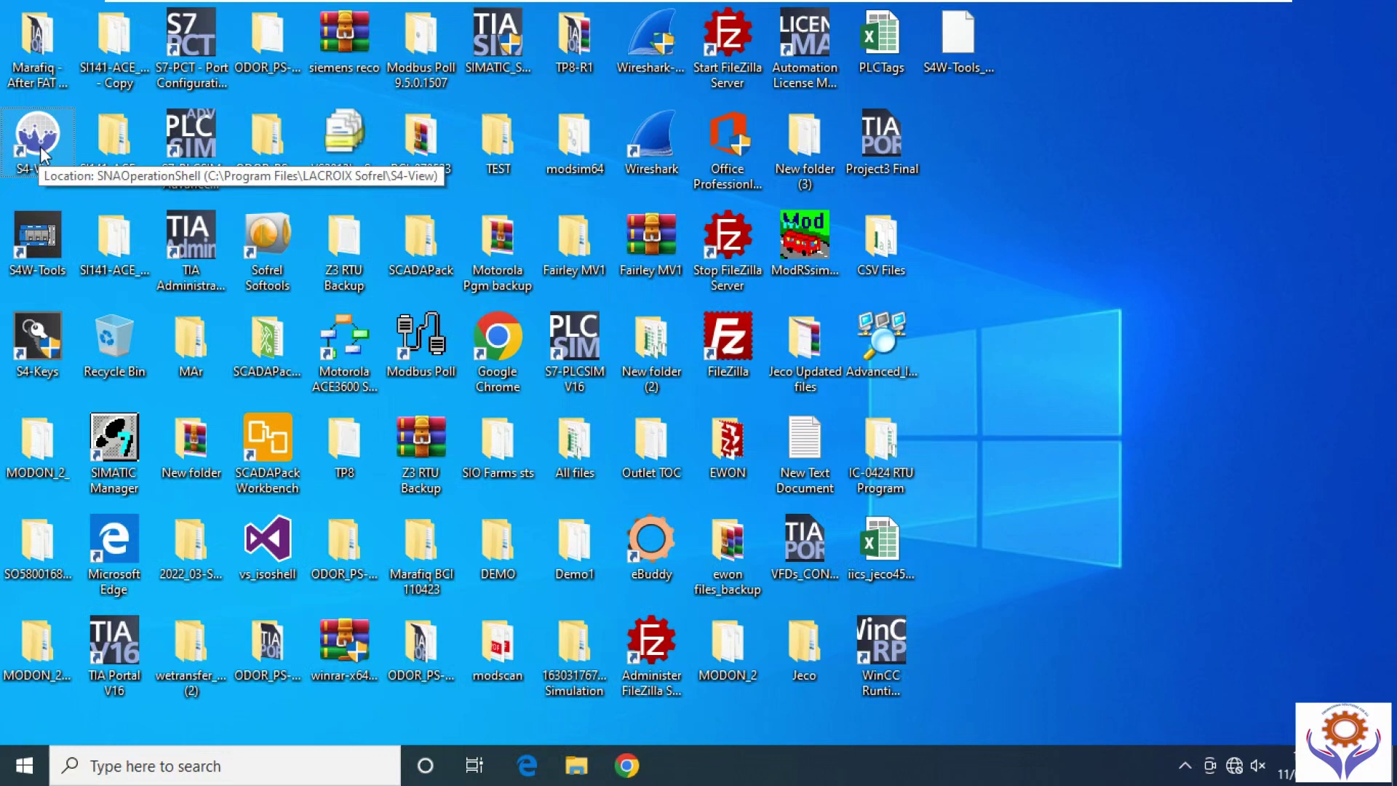
# Launch S4W-Tools from its desktop shortcut and maximize the window to full screen.
pyautogui.doubleClick(38, 250)
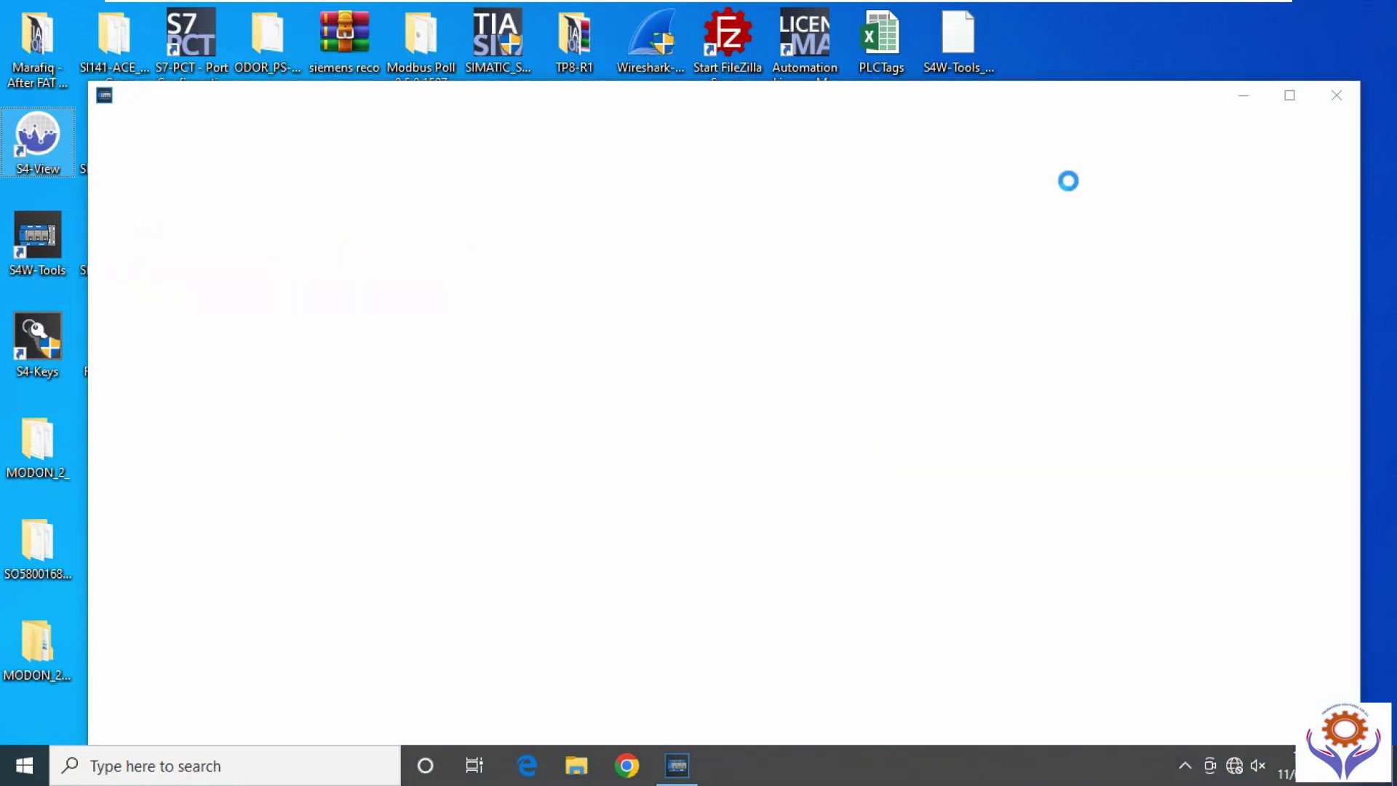
pyautogui.click(1297, 97)
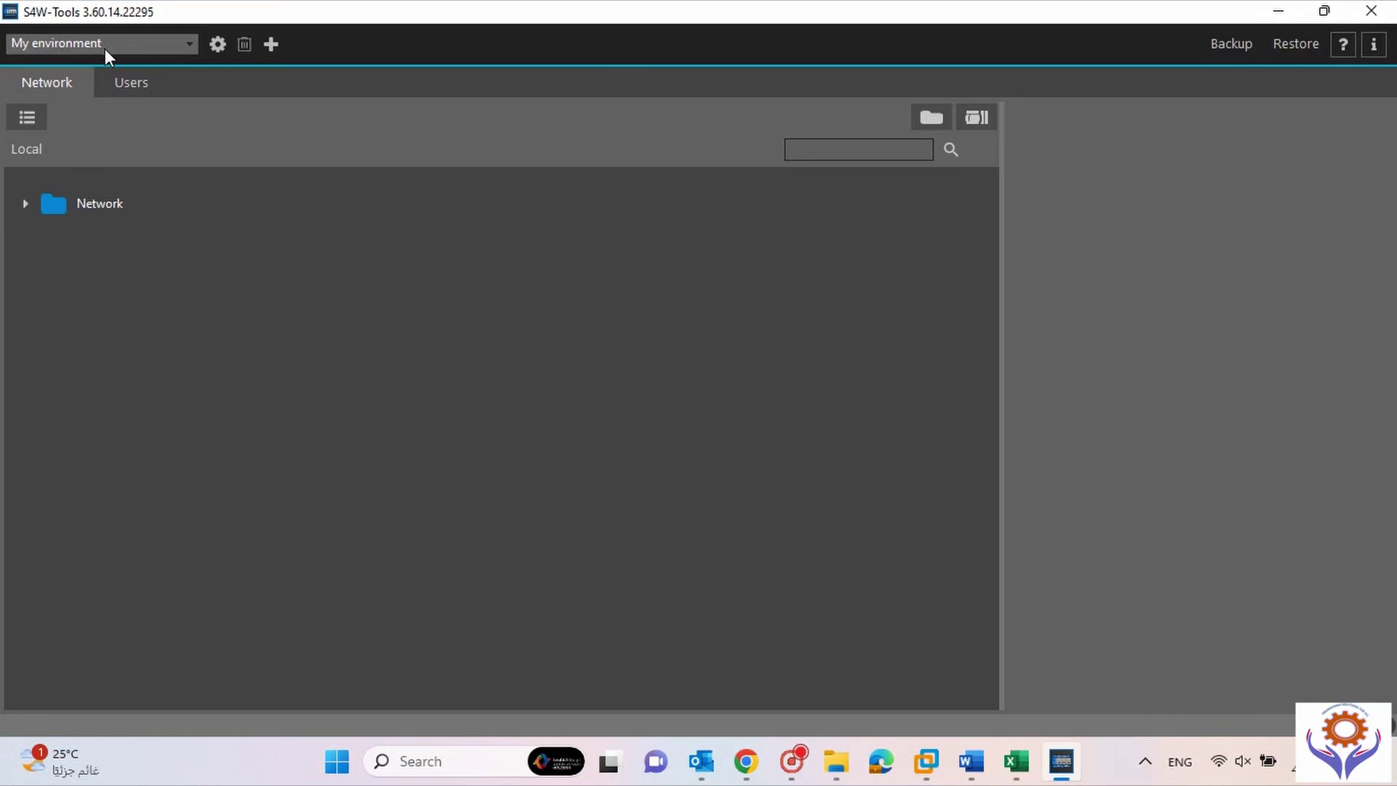
# Keep My environment as the current environment and bring up its General parameters page.
pyautogui.click(186, 48)
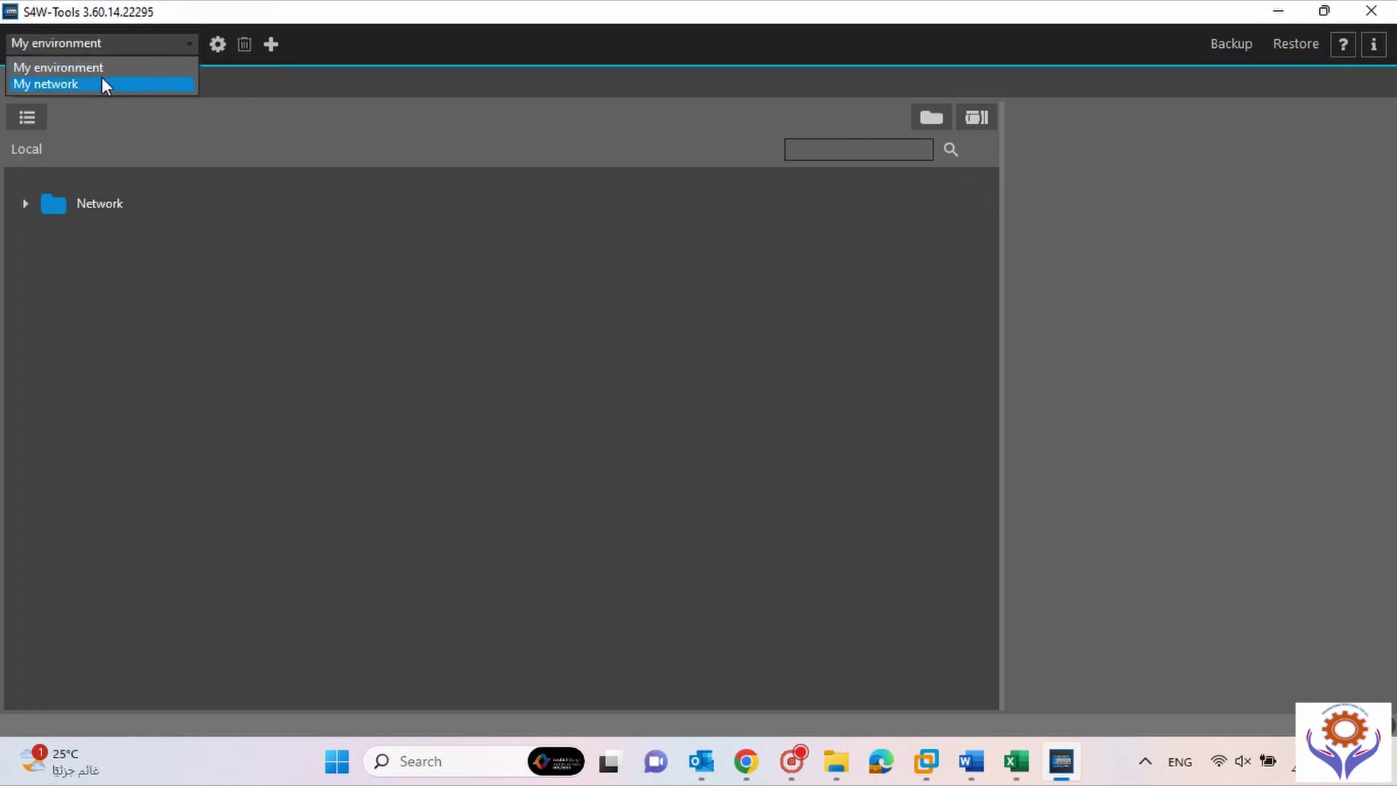
pyautogui.click(138, 44)
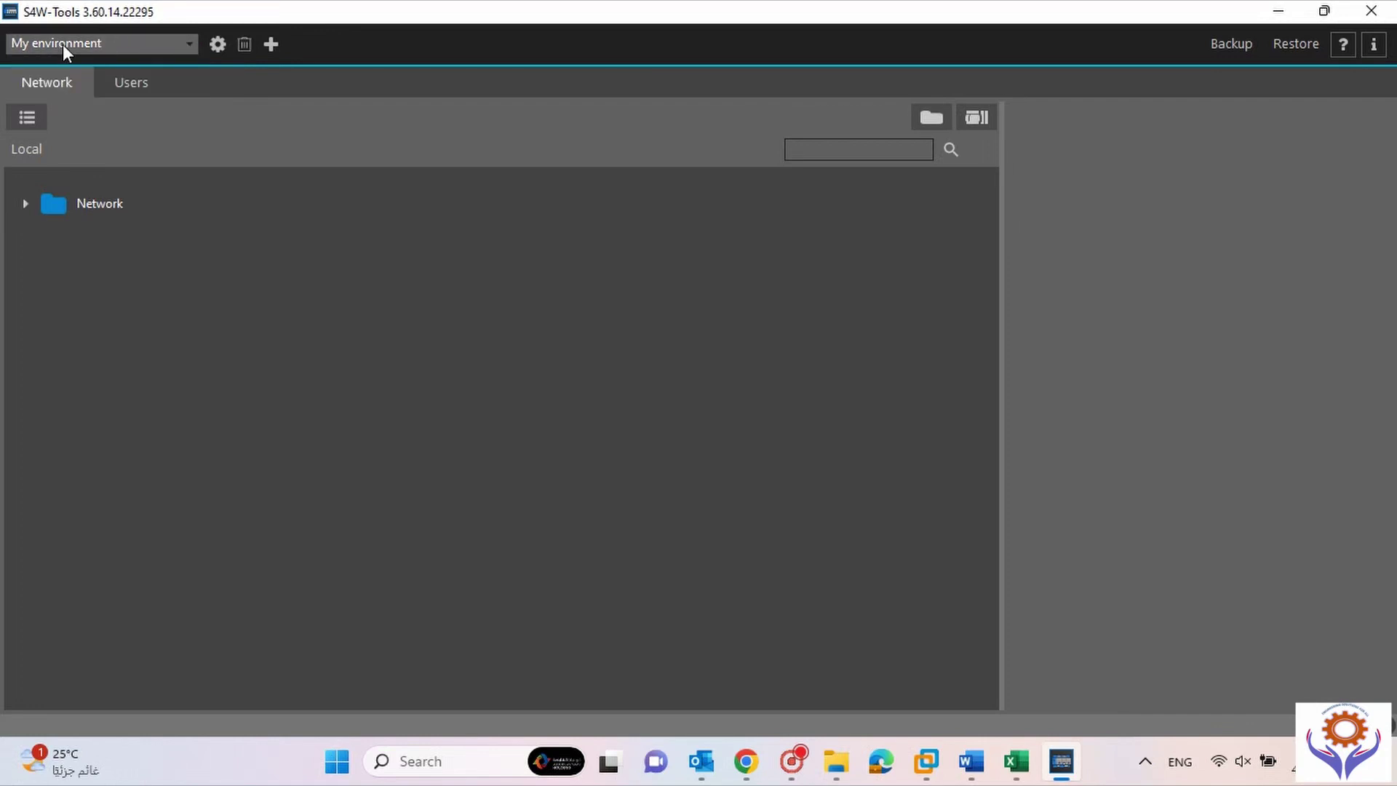
pyautogui.click(273, 43)
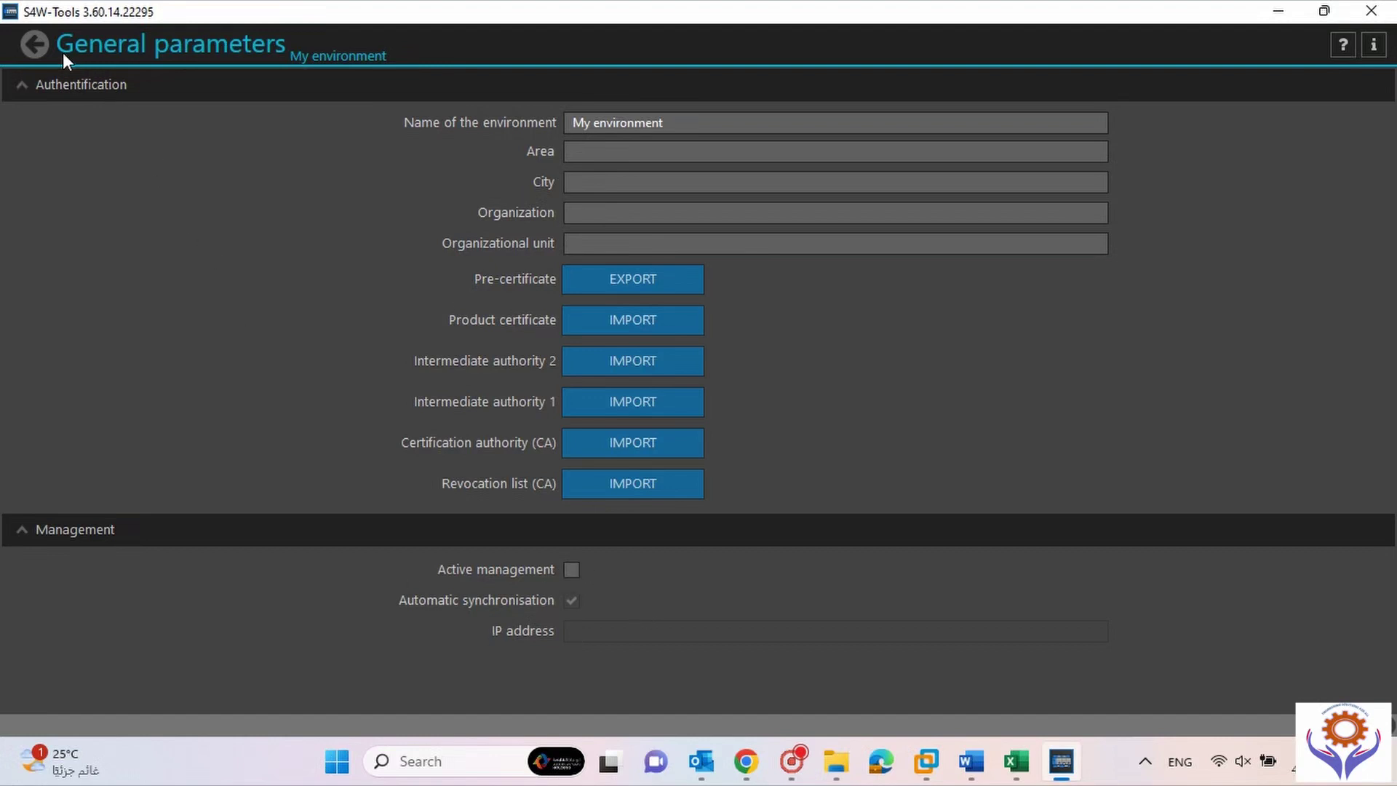
# Return to the network view, toggle the stations between map and tree list, then show the empty Users page.
pyautogui.click(33, 44)
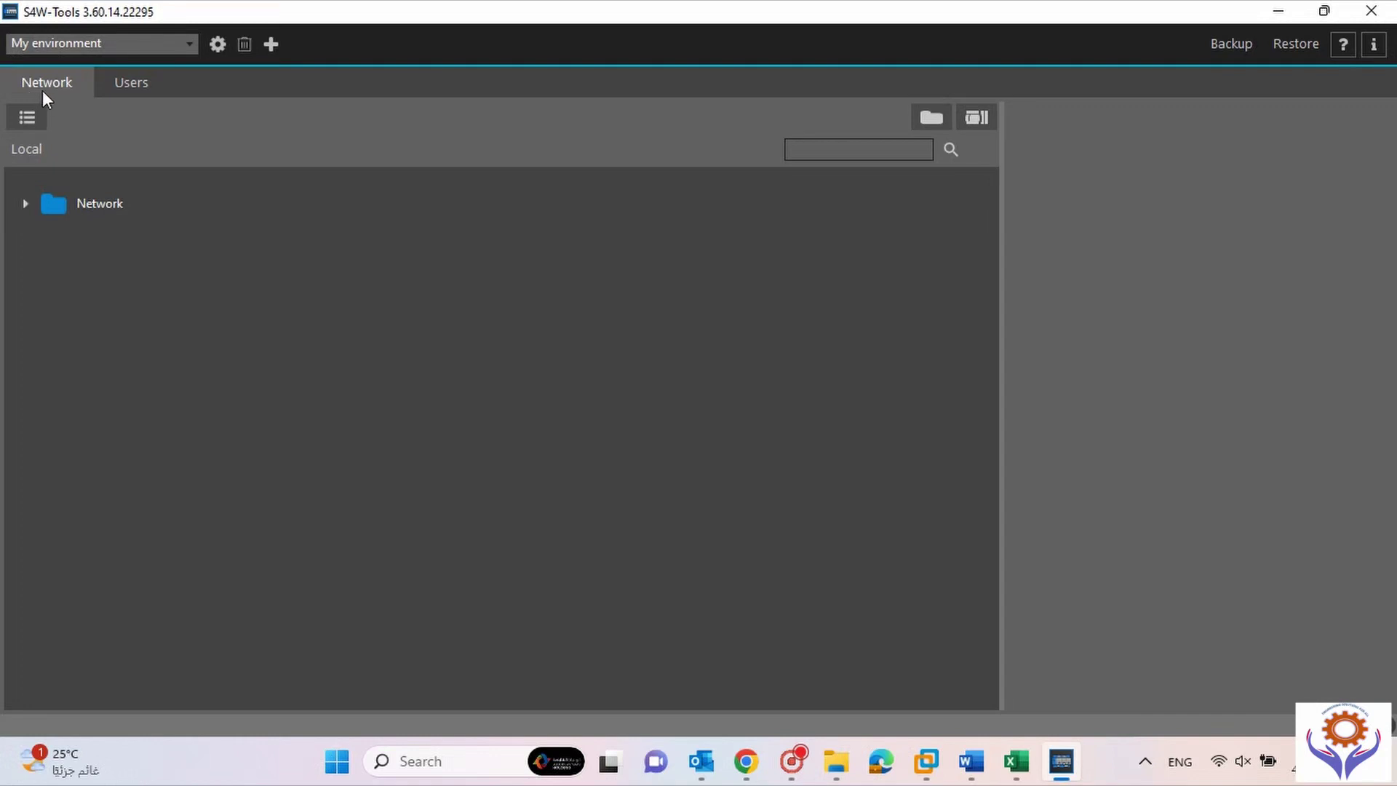
pyautogui.click(27, 118)
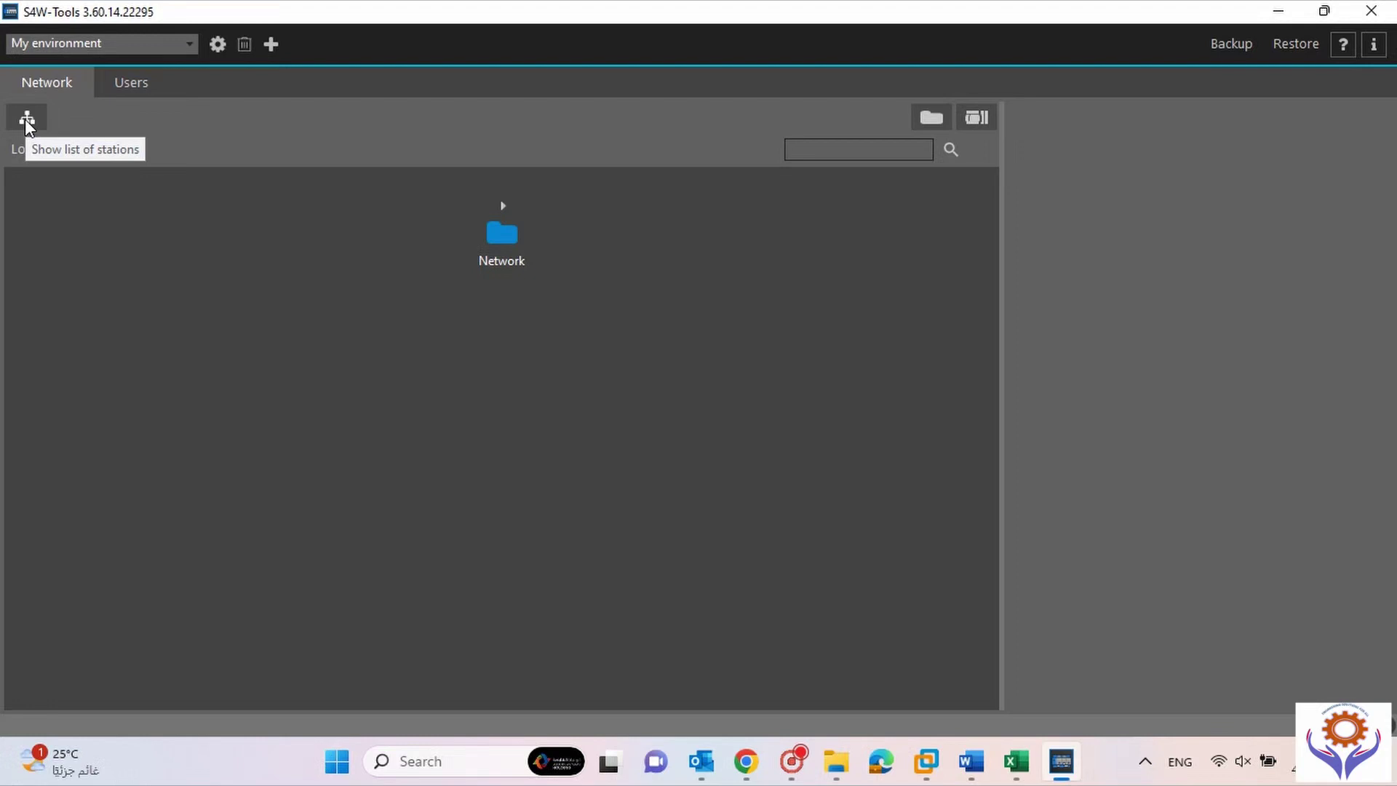
pyautogui.click(26, 119)
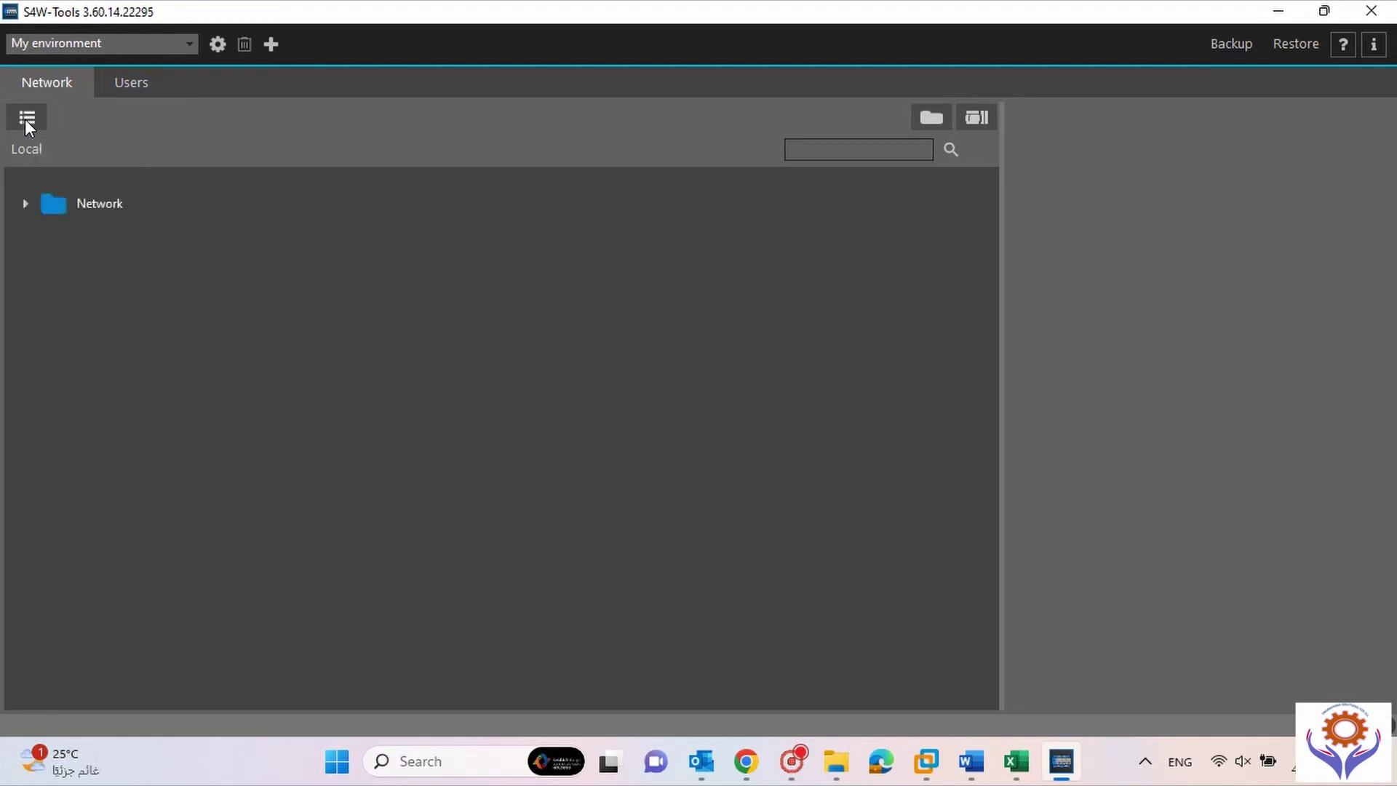
pyautogui.click(124, 94)
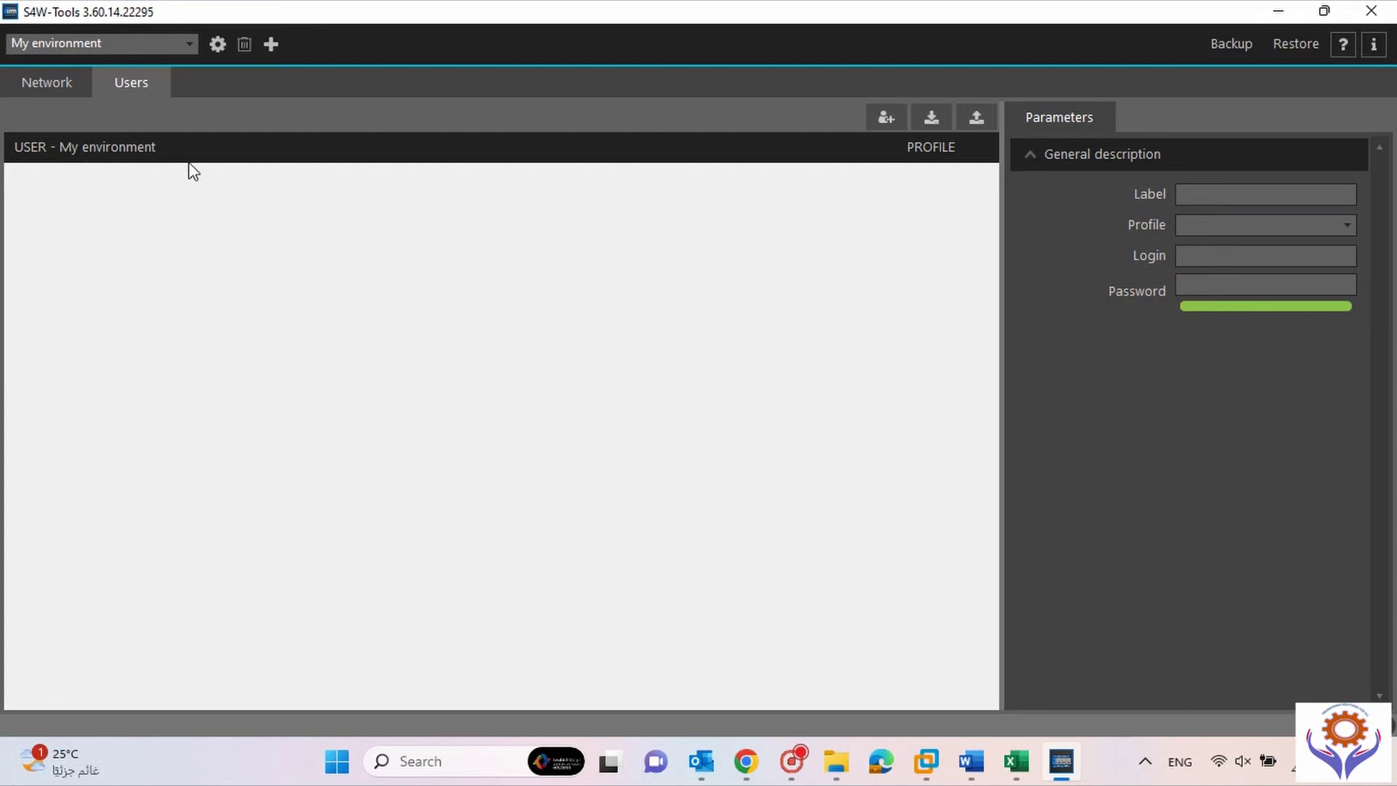
# Compare users of My network and both My environments, then add User no.1 to the first My environment.
pyautogui.click(160, 43)
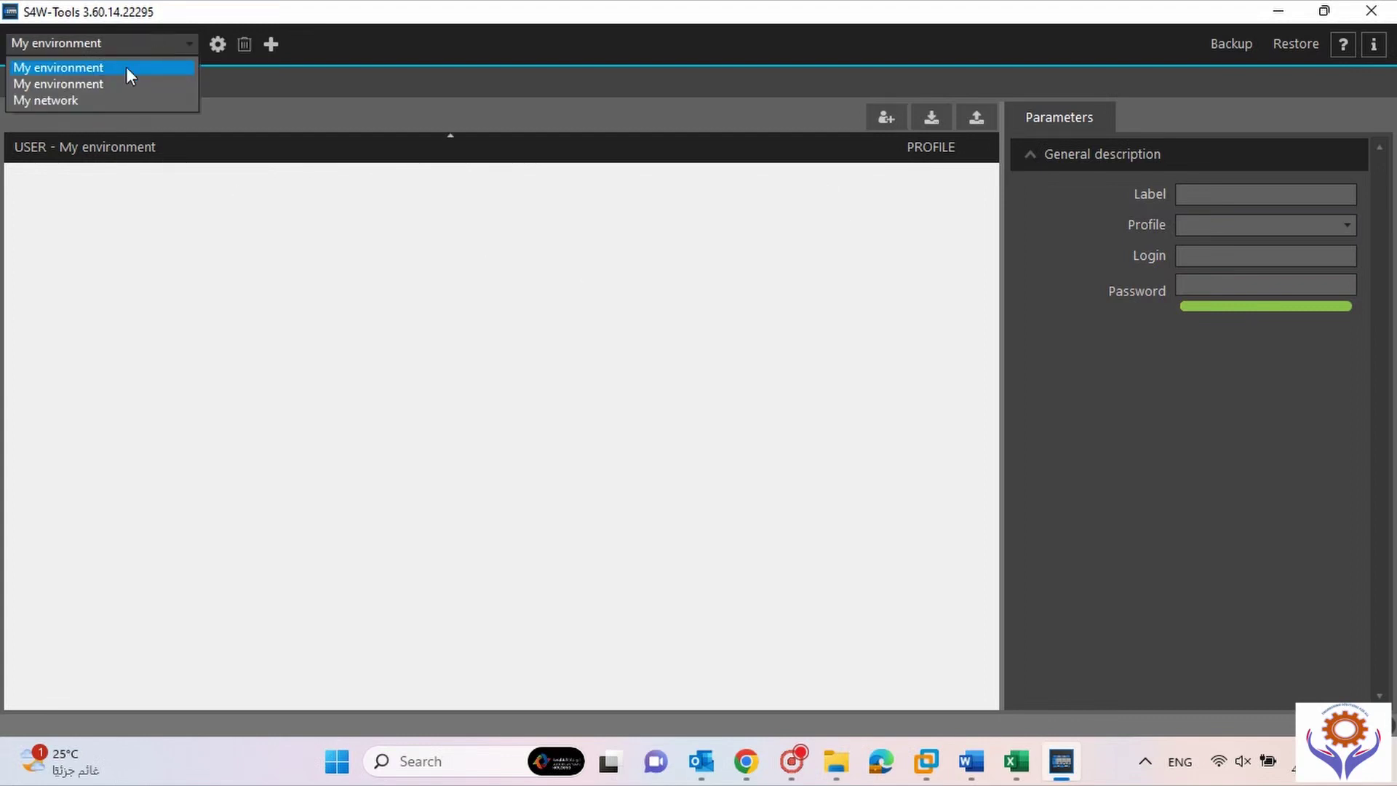
pyautogui.click(98, 101)
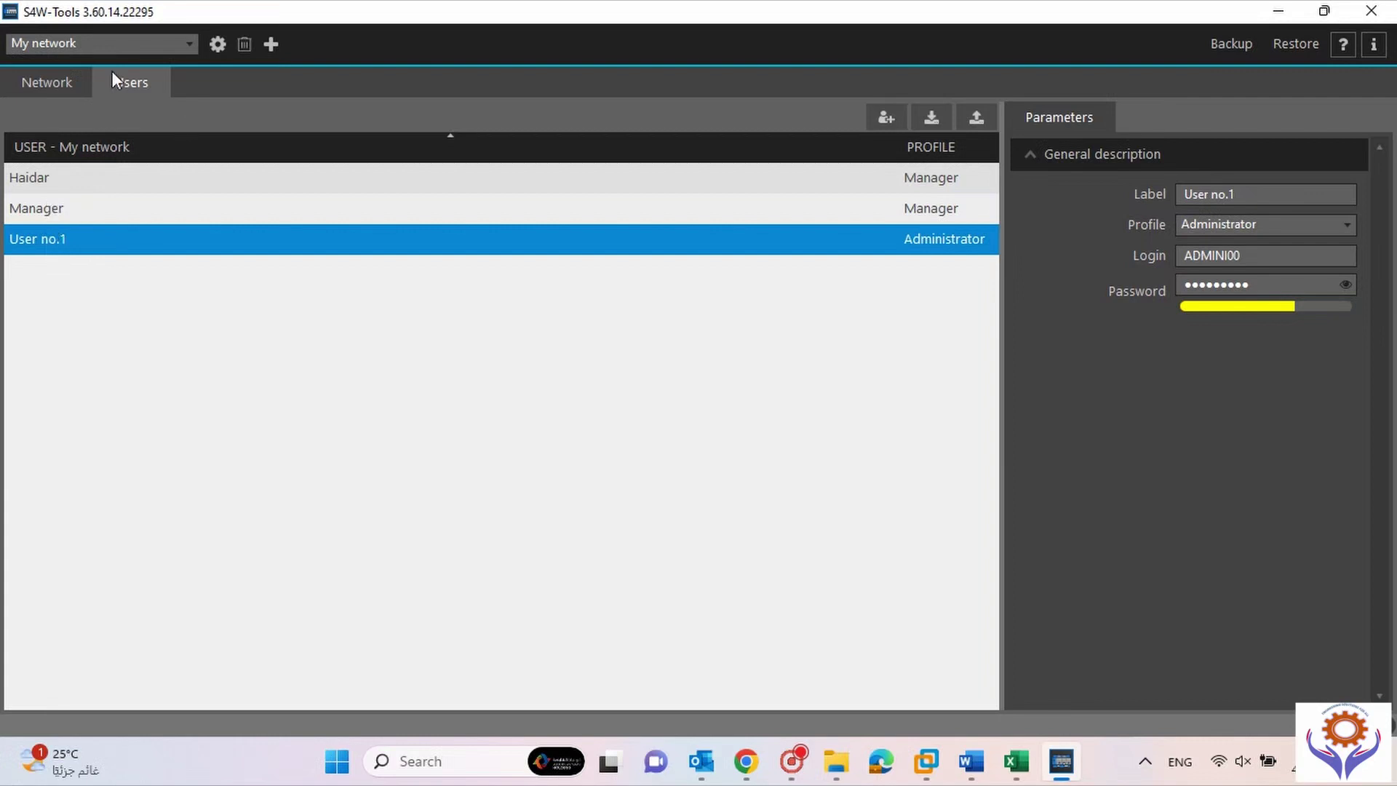
pyautogui.click(93, 42)
pyautogui.click(93, 83)
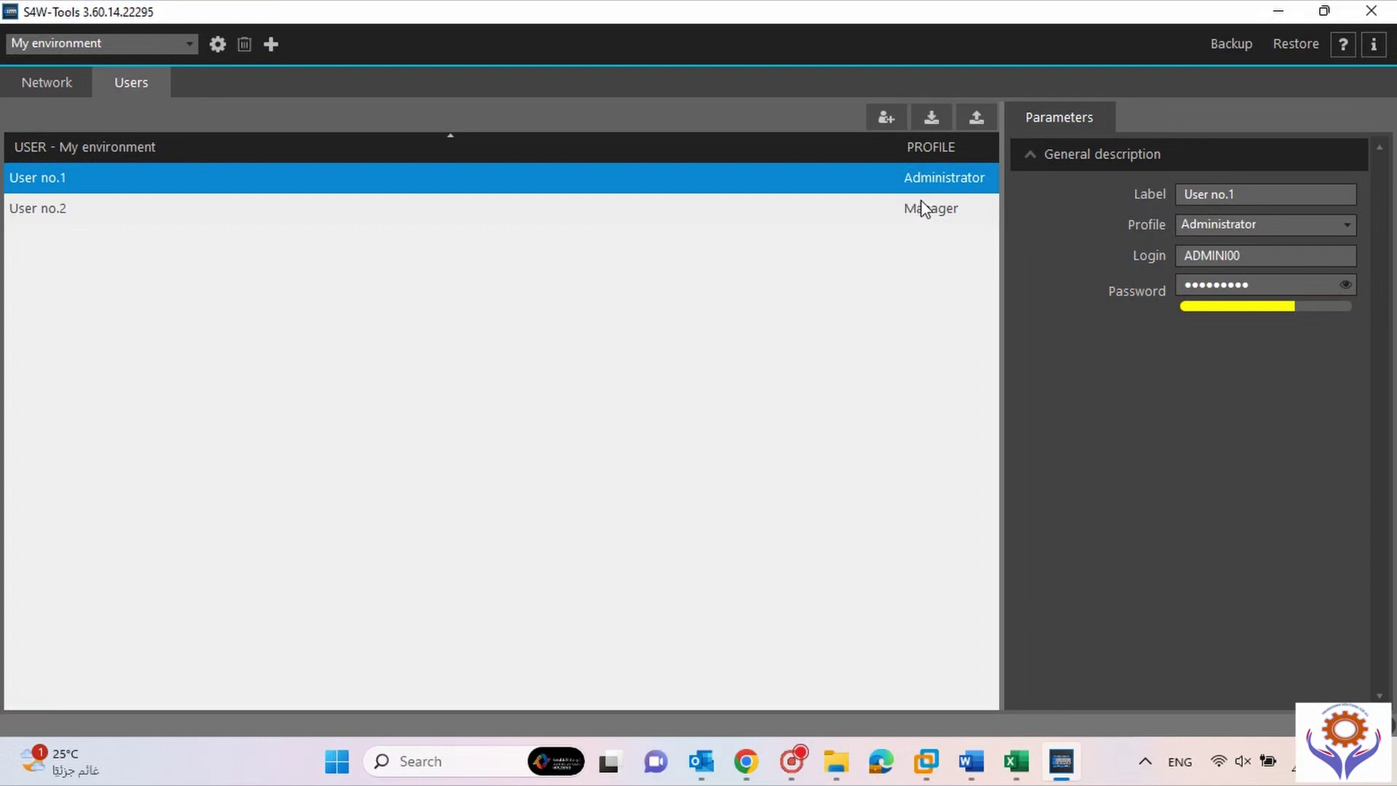
pyautogui.click(150, 46)
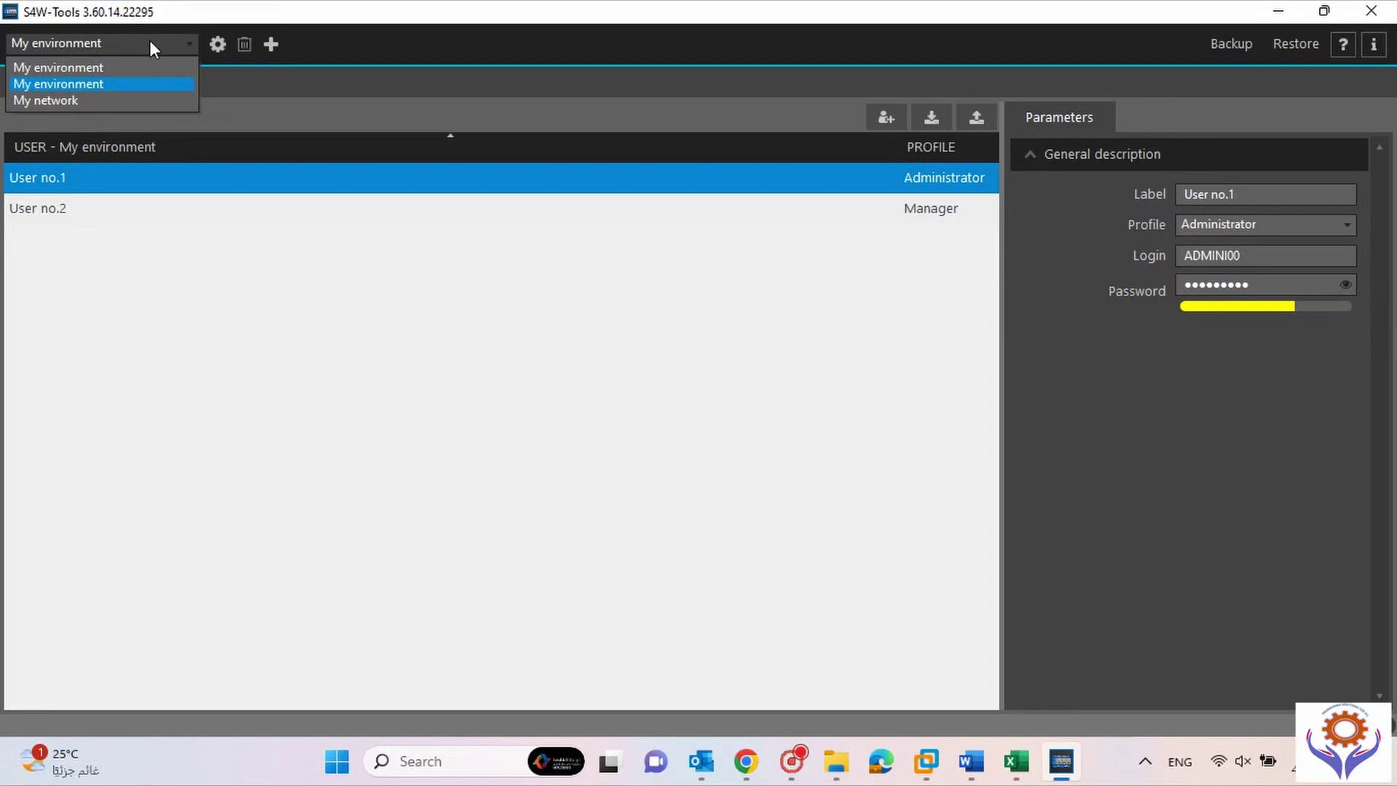
pyautogui.click(101, 66)
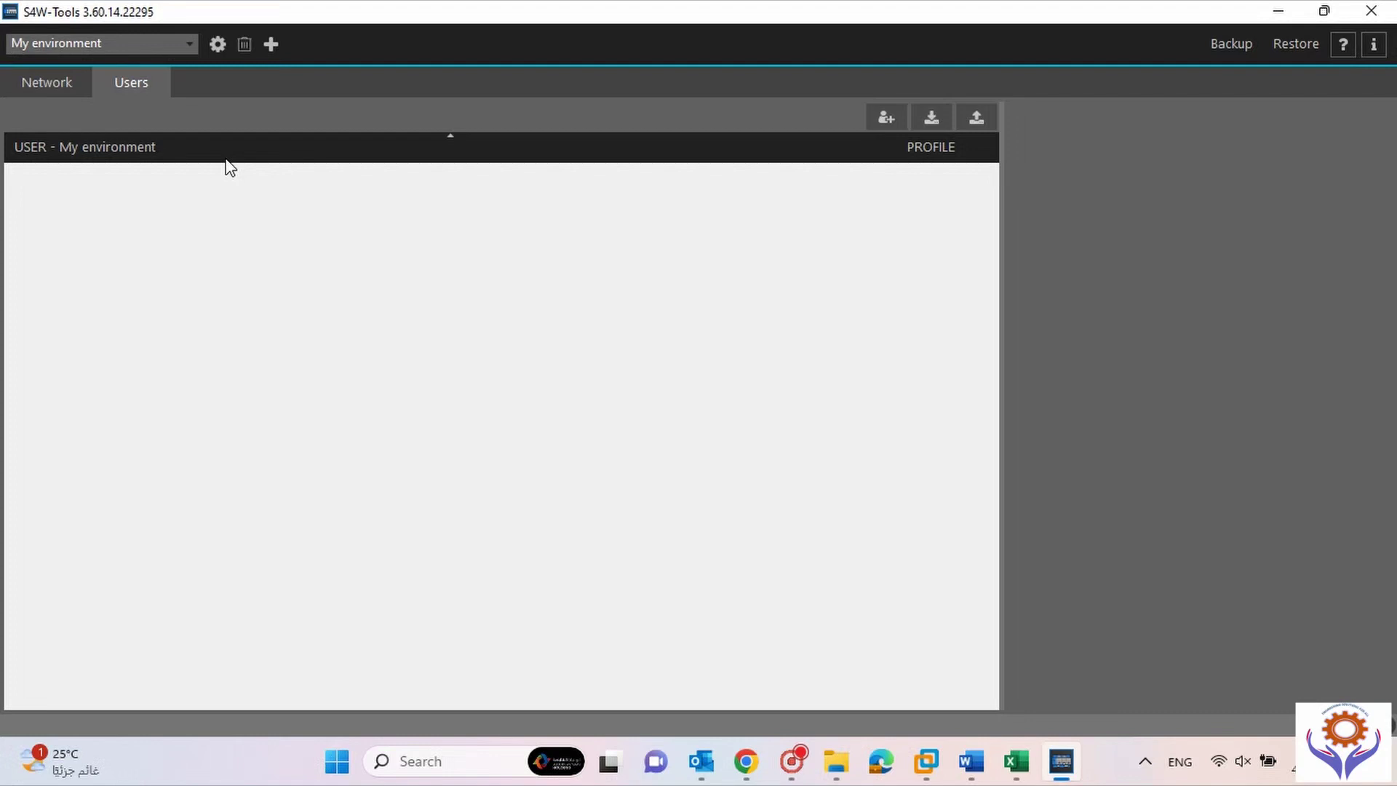
pyautogui.click(886, 118)
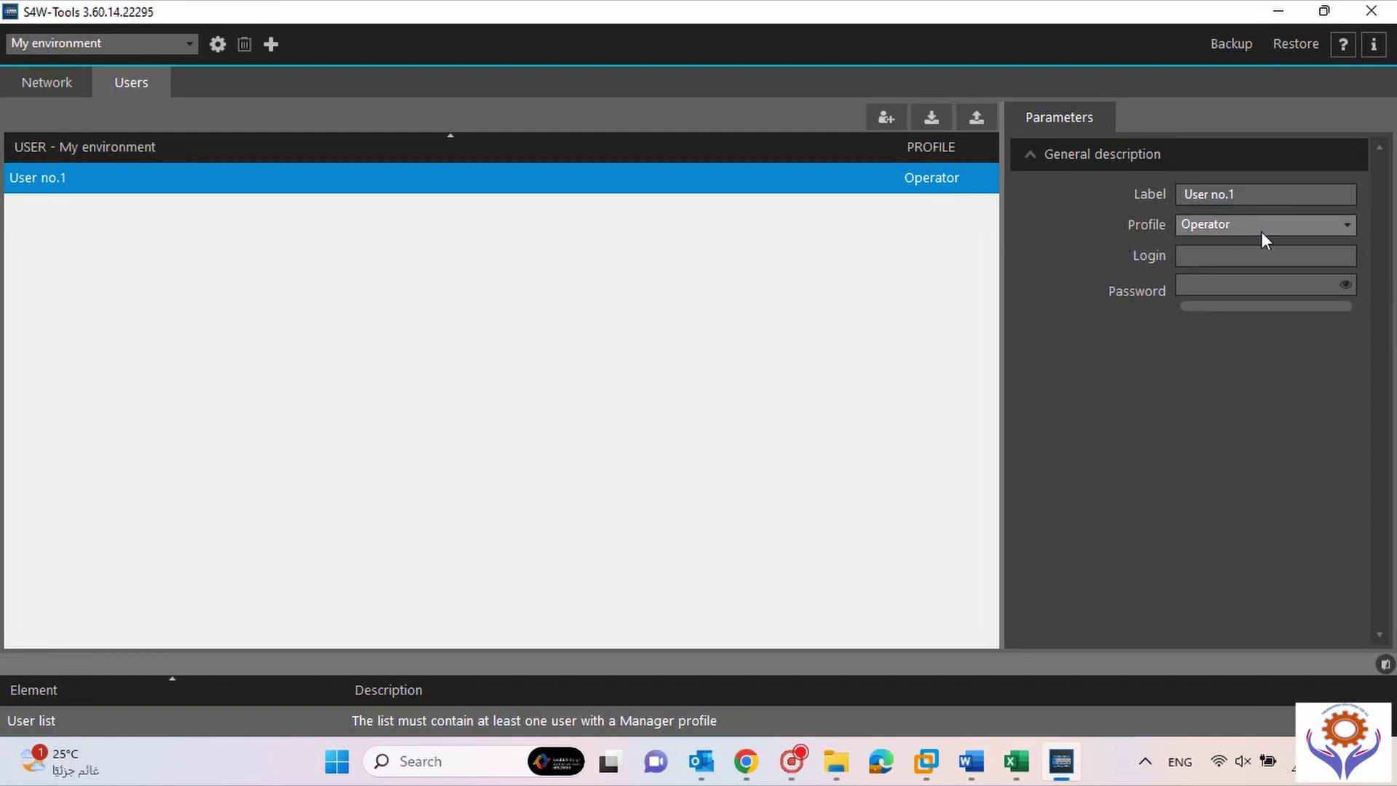
# Change User no.1's profile to Administrator, then to Manager, and switch to the second My environment.
pyautogui.click(1339, 228)
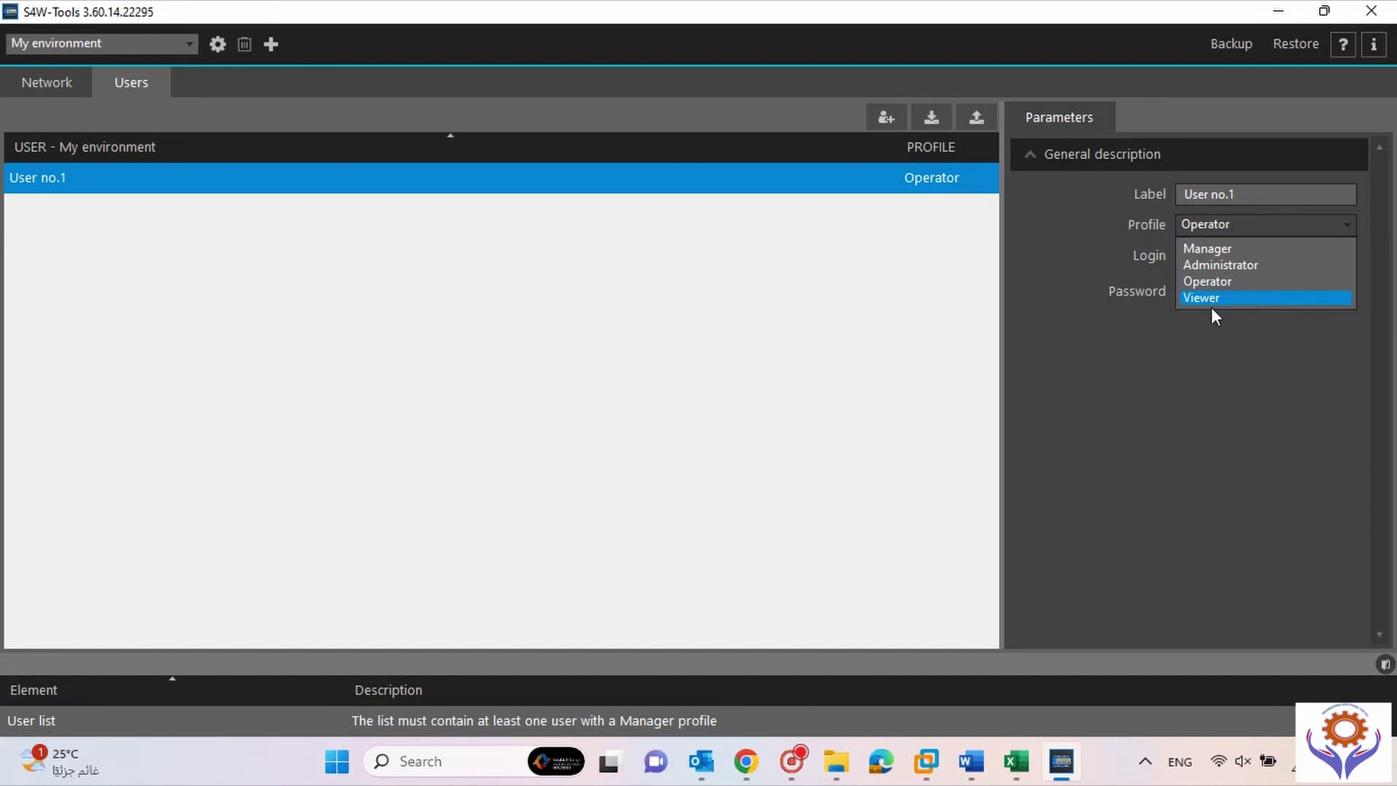
pyautogui.click(1189, 269)
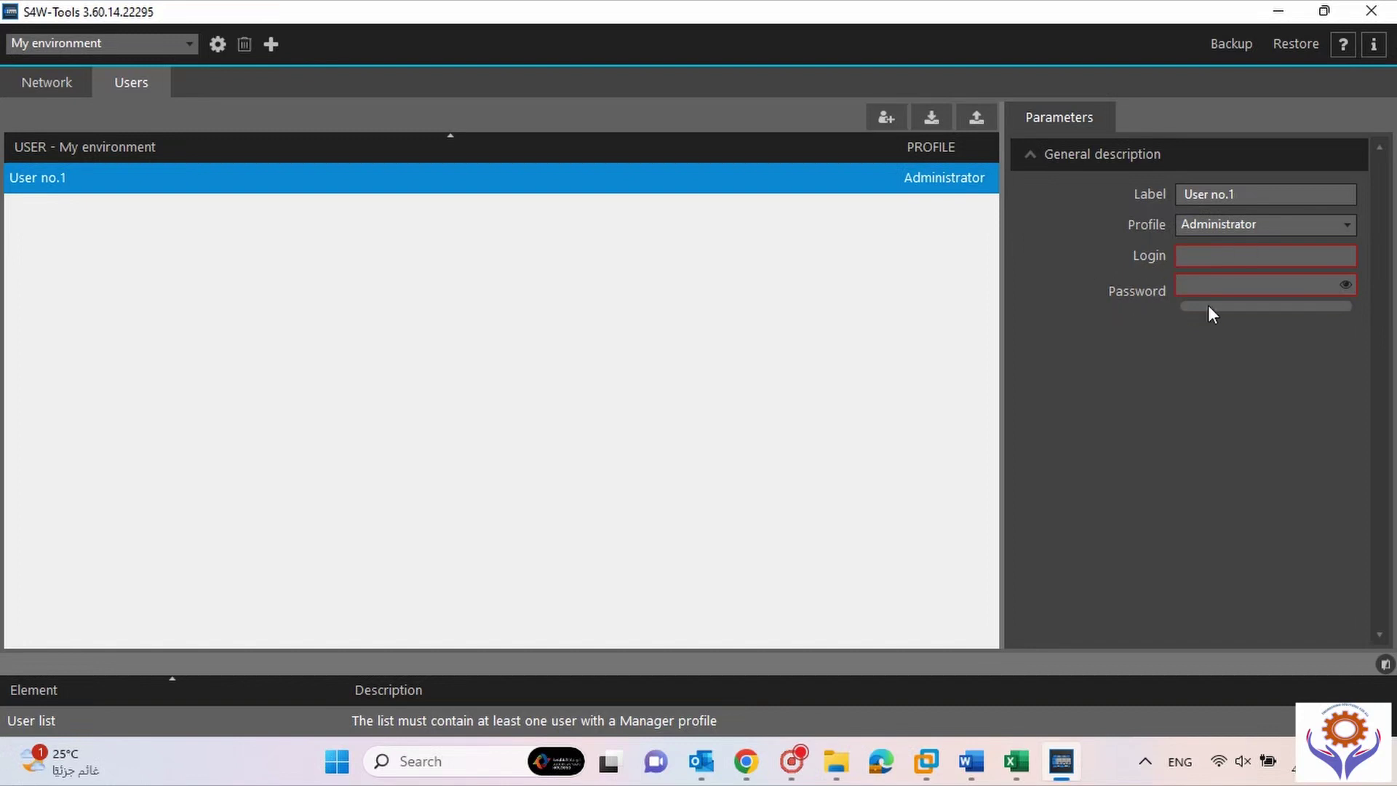
pyautogui.click(1319, 219)
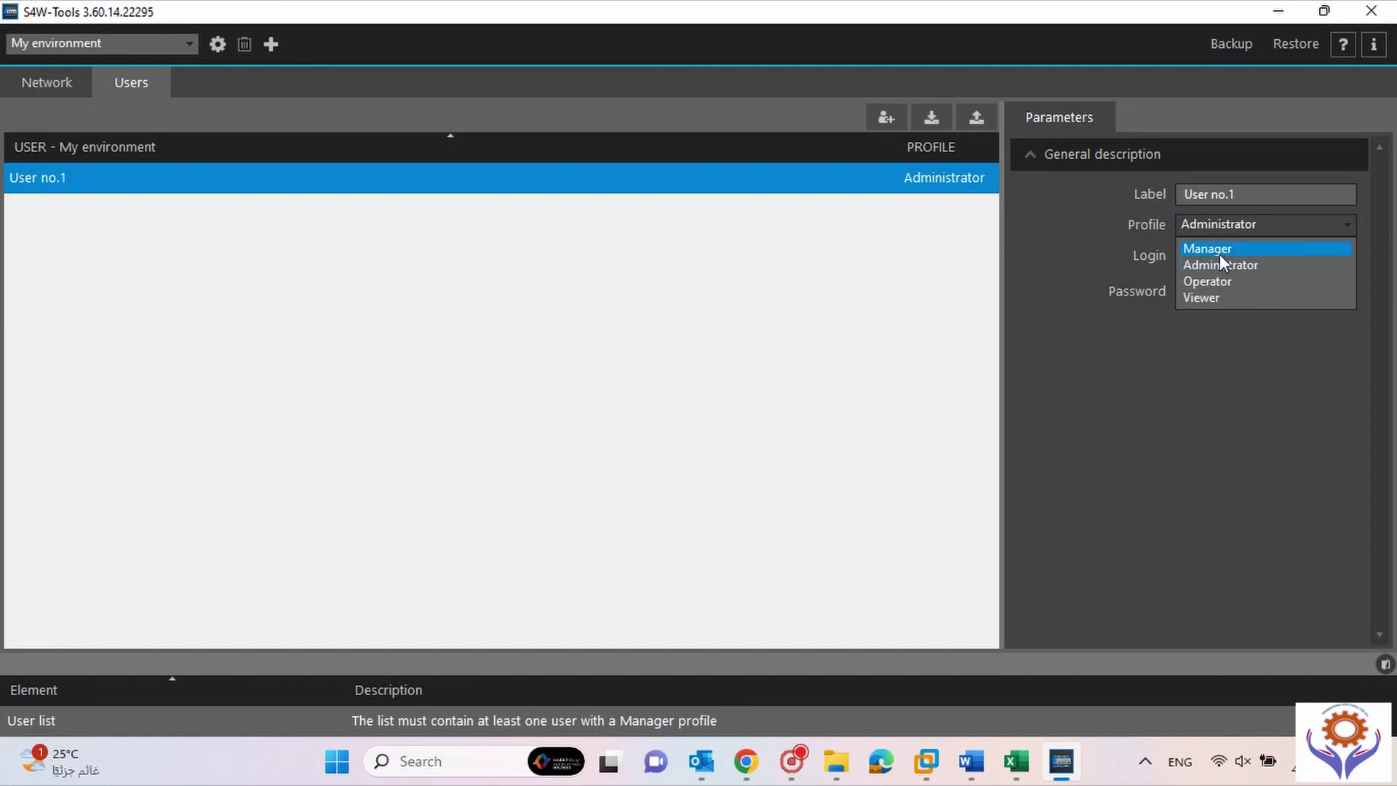
pyautogui.click(1218, 249)
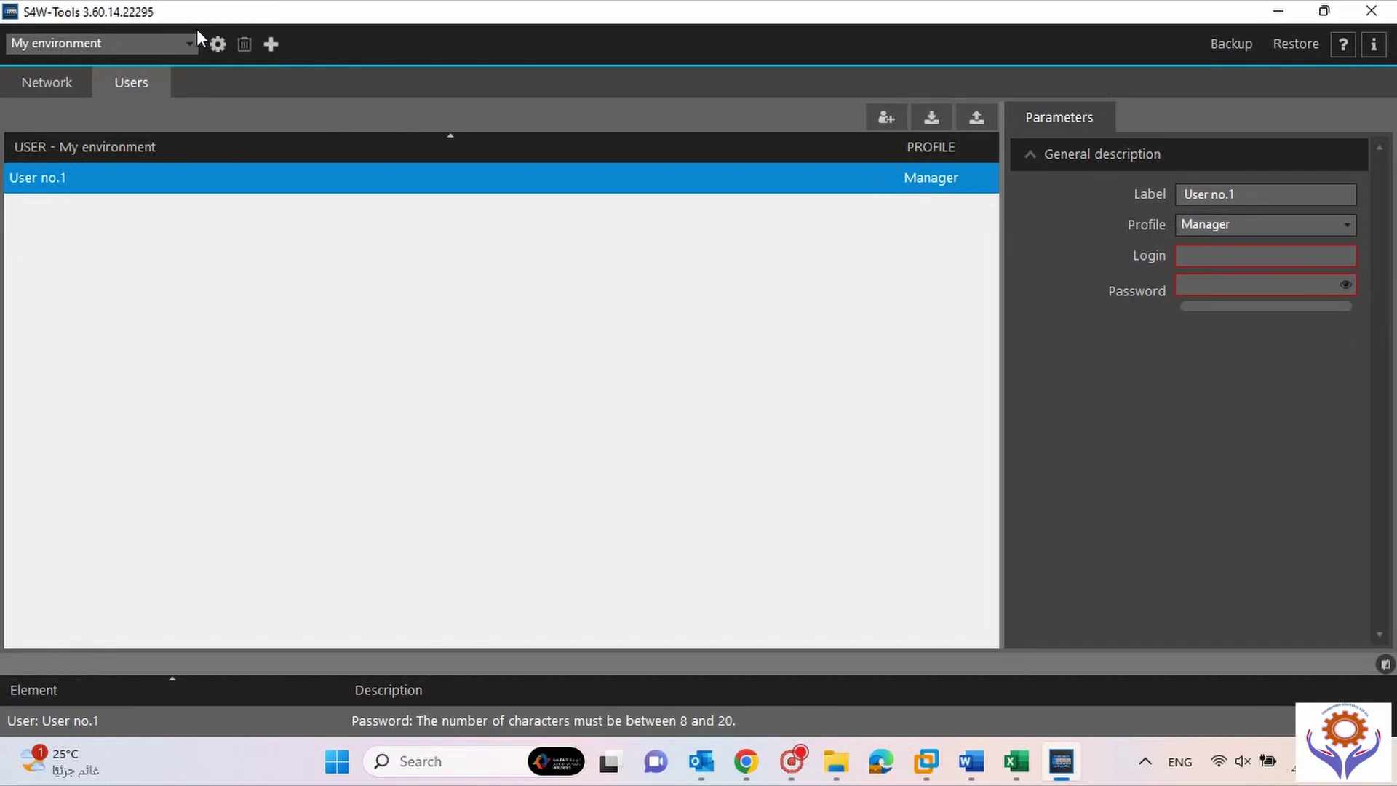
pyautogui.click(170, 42)
pyautogui.click(99, 83)
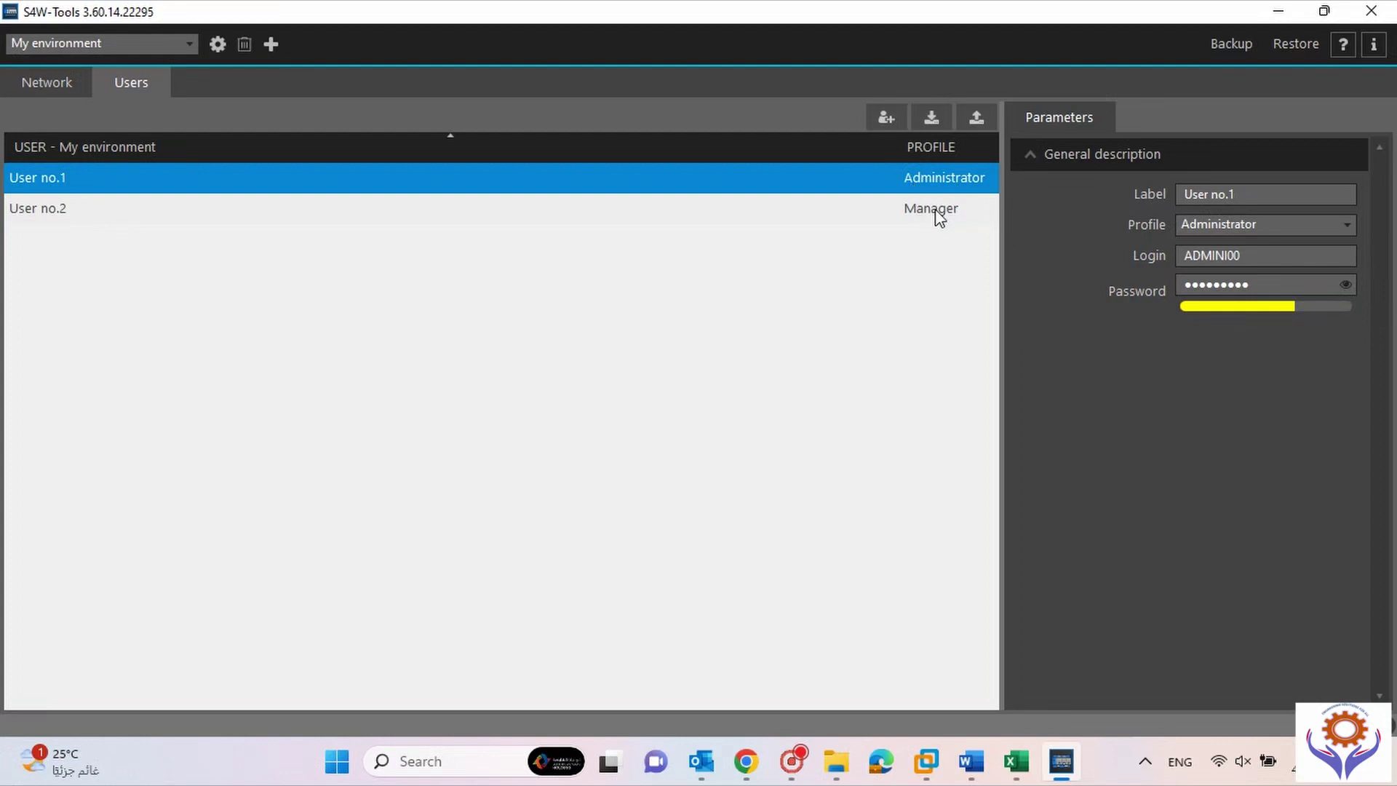
# Check My network's users, switch back to the second My environment, and show its Network tree.
pyautogui.click(142, 48)
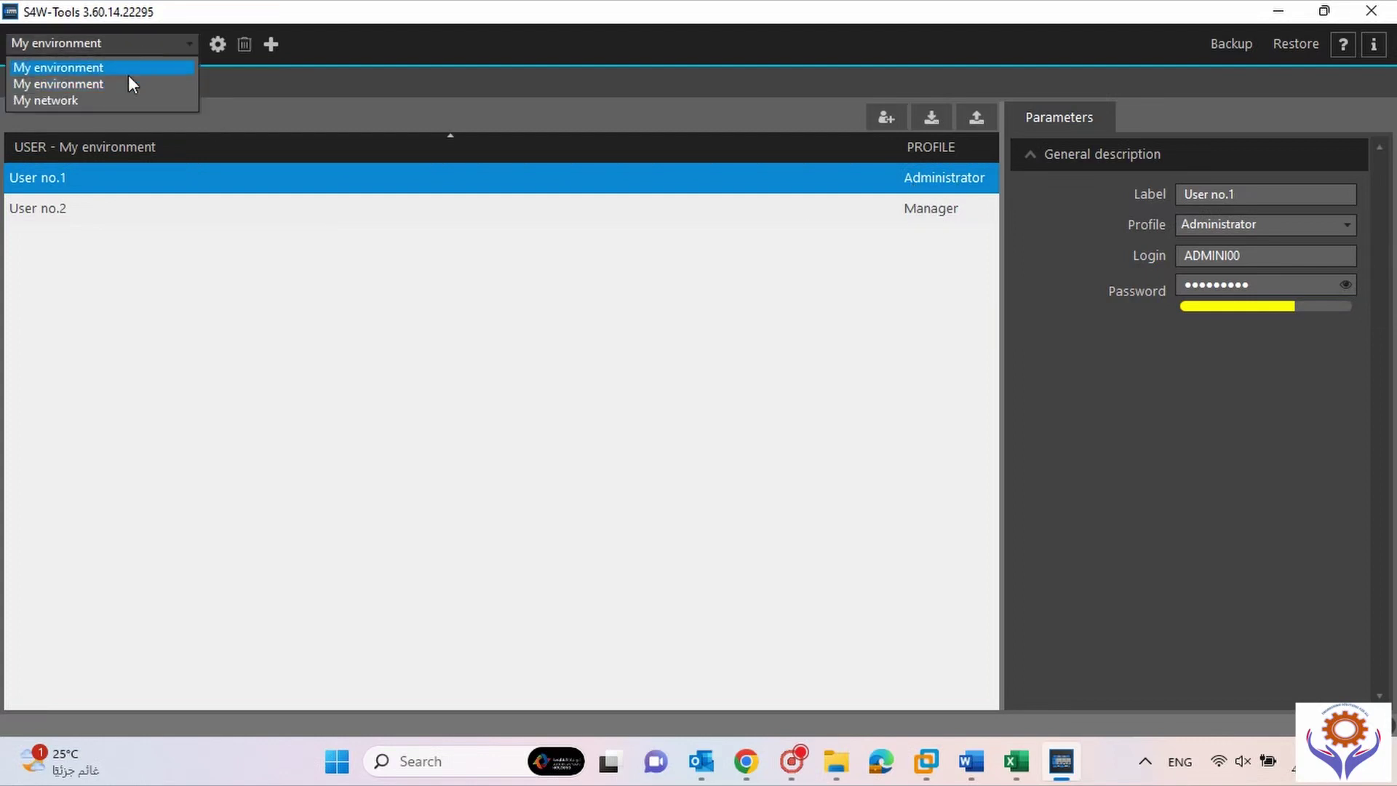
pyautogui.click(120, 99)
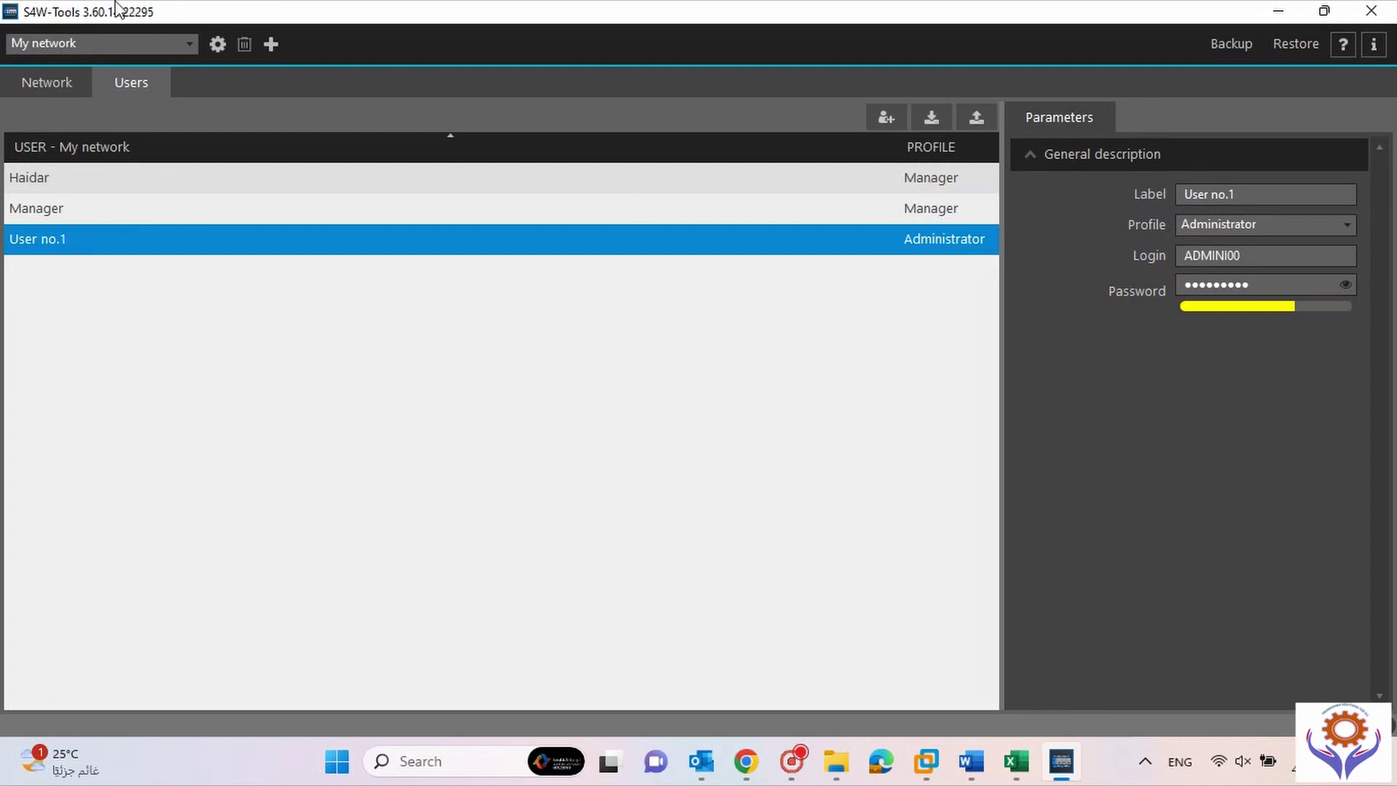
pyautogui.click(67, 46)
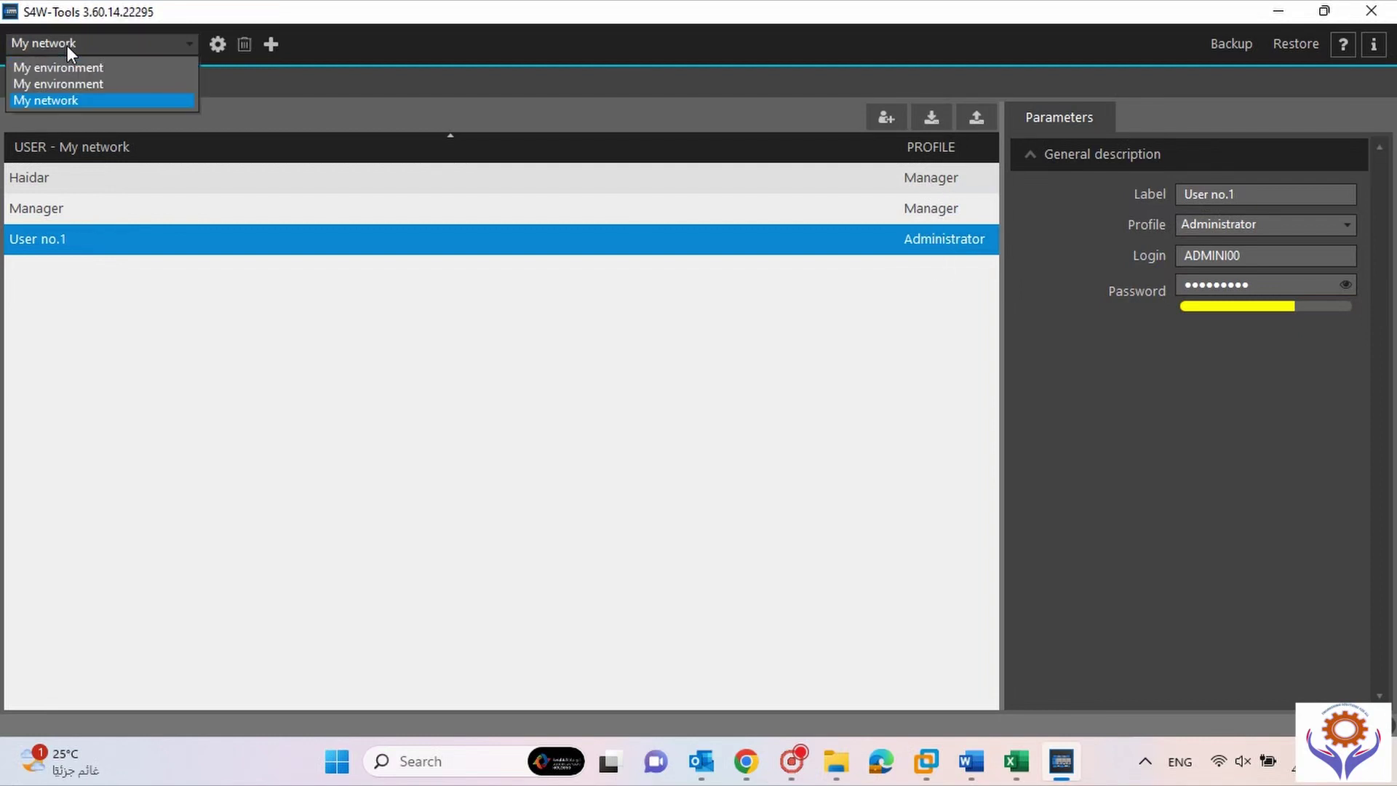
pyautogui.click(69, 84)
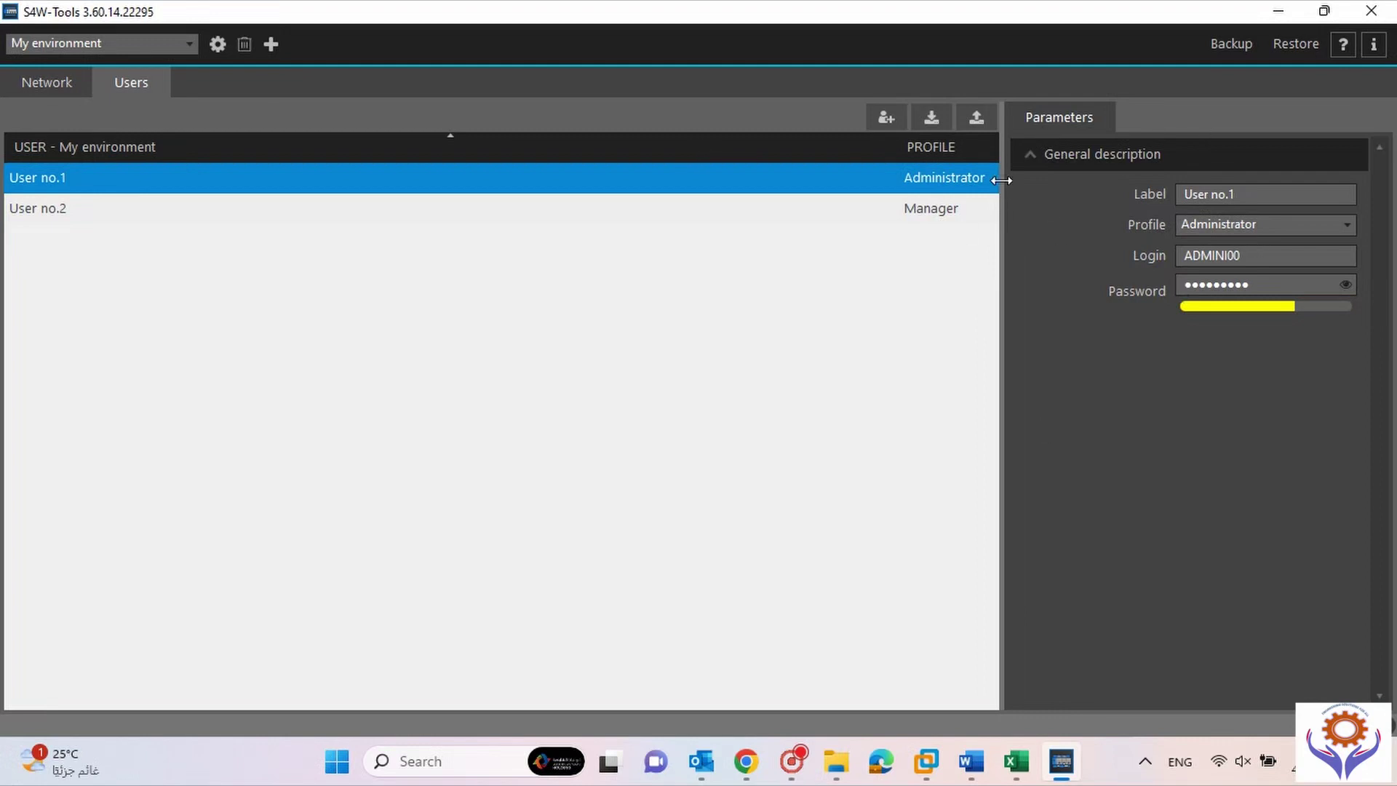
pyautogui.click(42, 84)
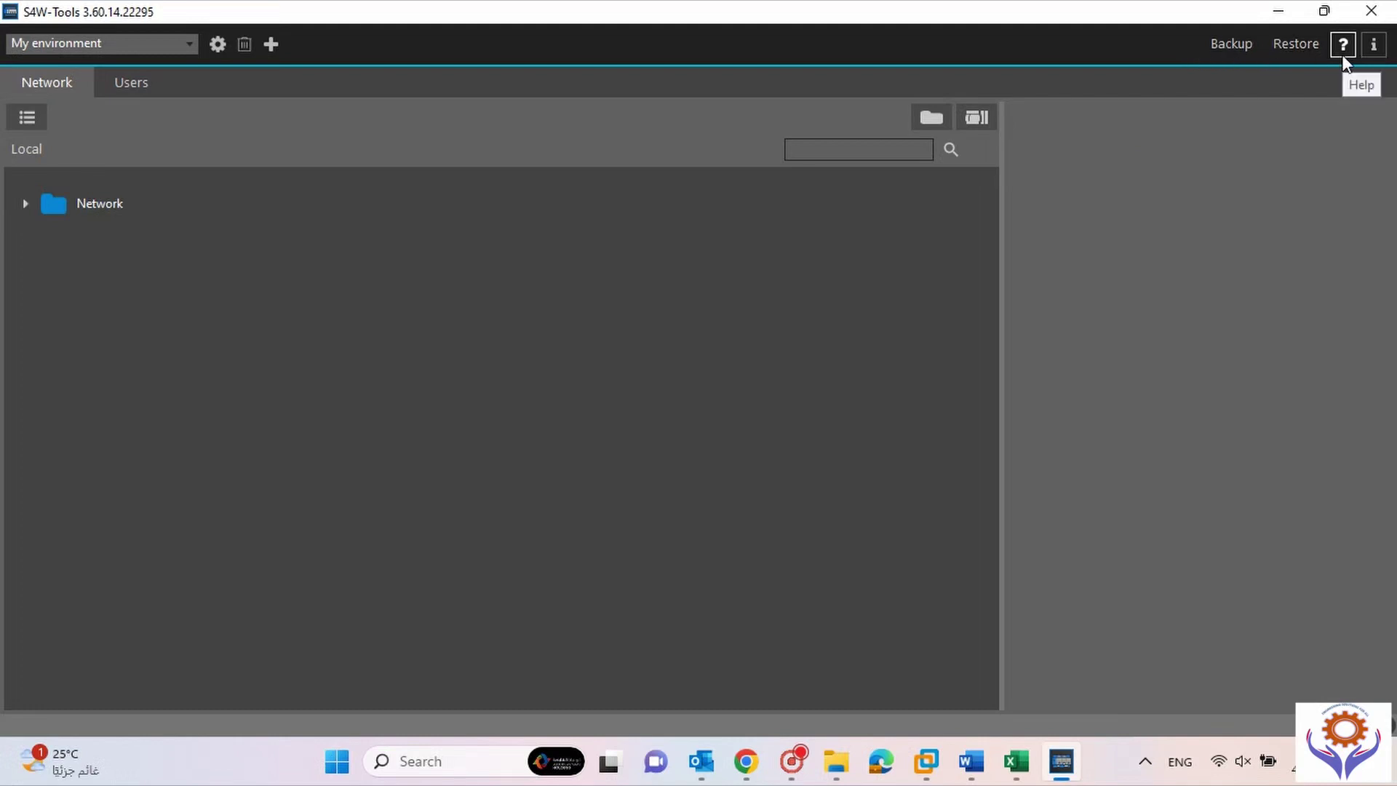
pyautogui.click(1374, 45)
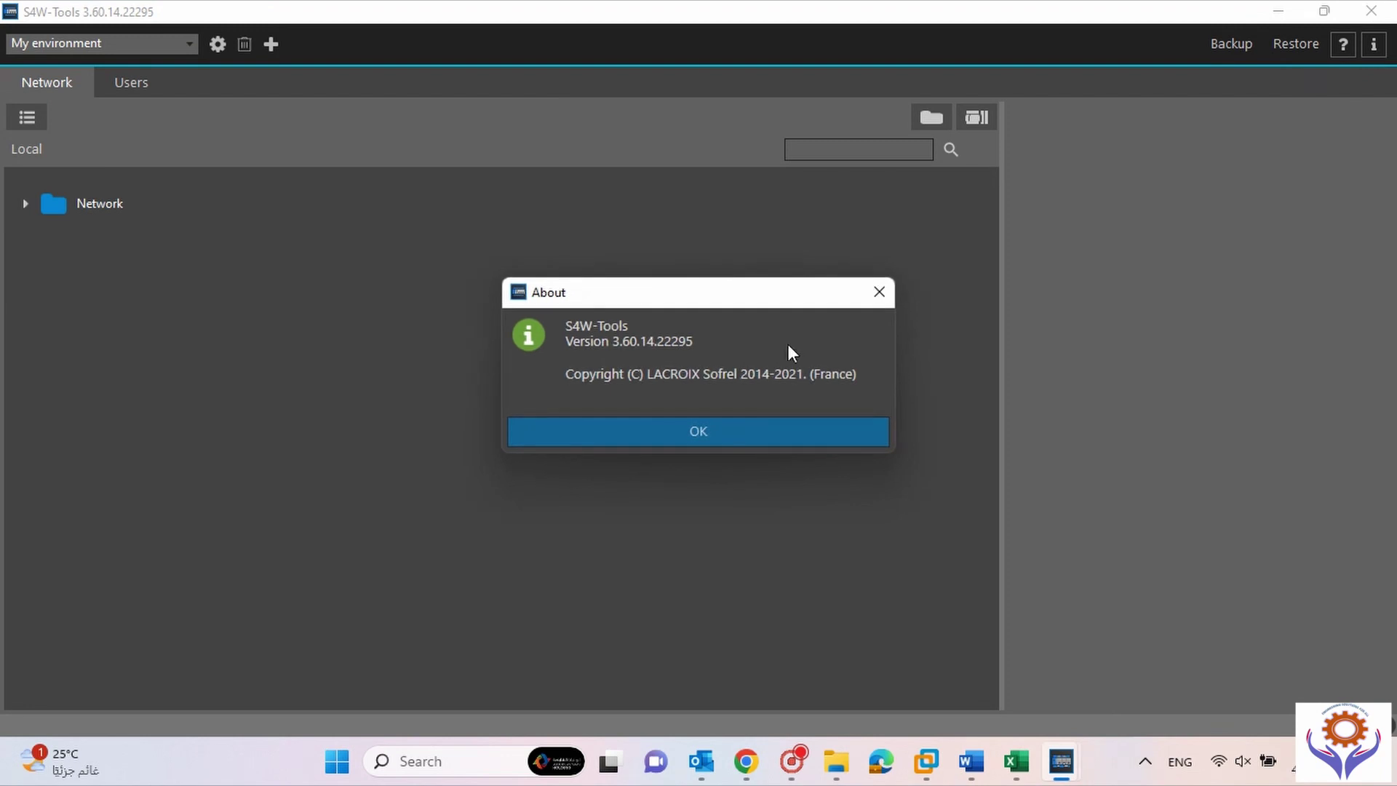
pyautogui.click(617, 435)
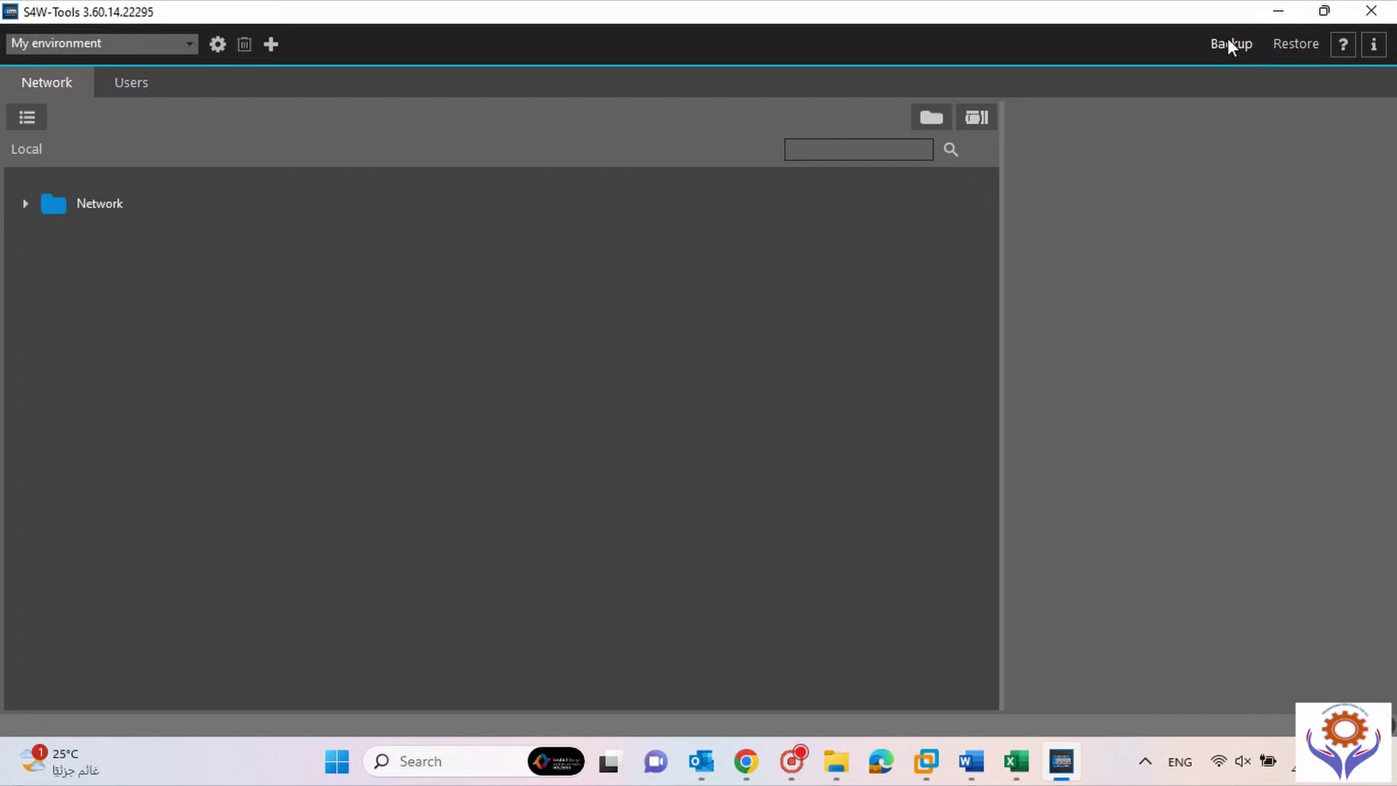
pyautogui.click(1289, 42)
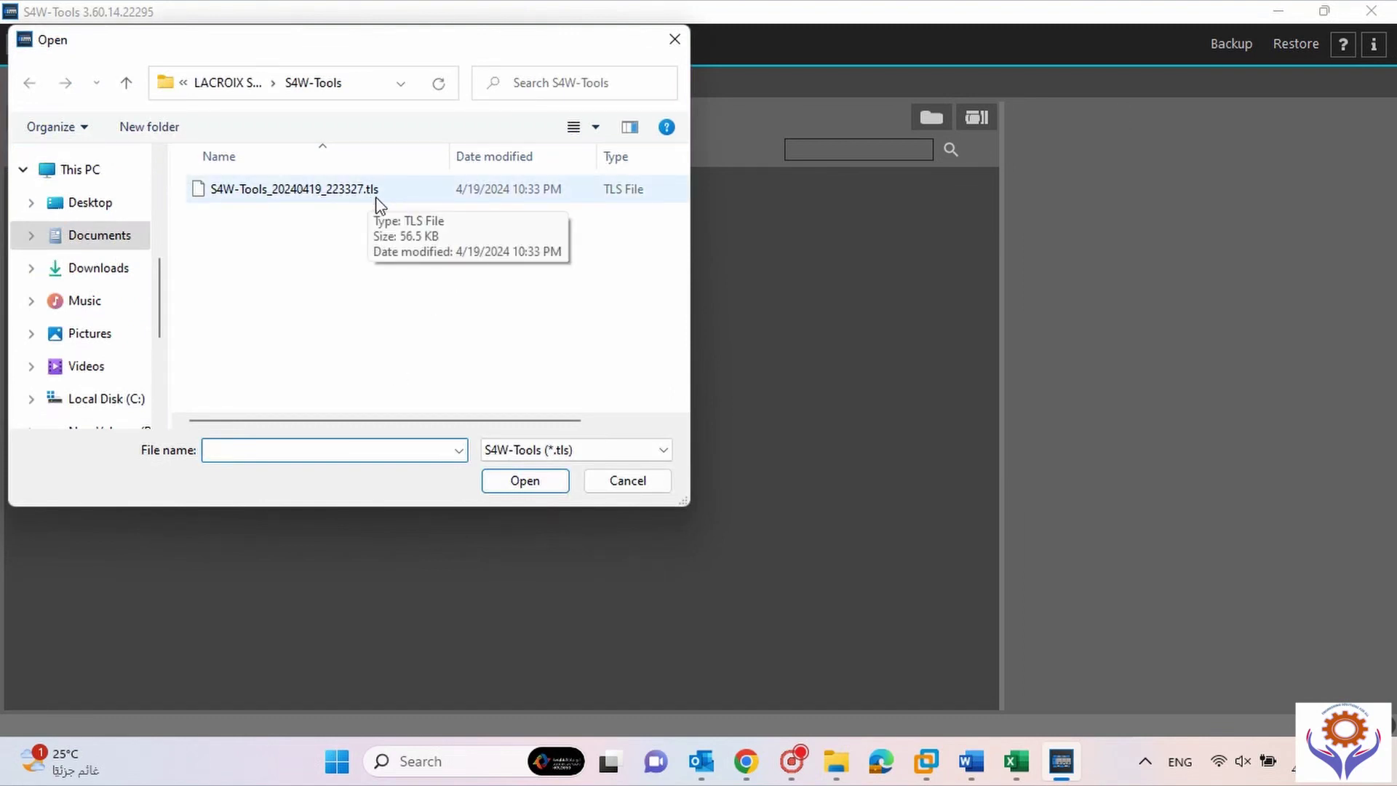
pyautogui.click(626, 451)
pyautogui.click(624, 451)
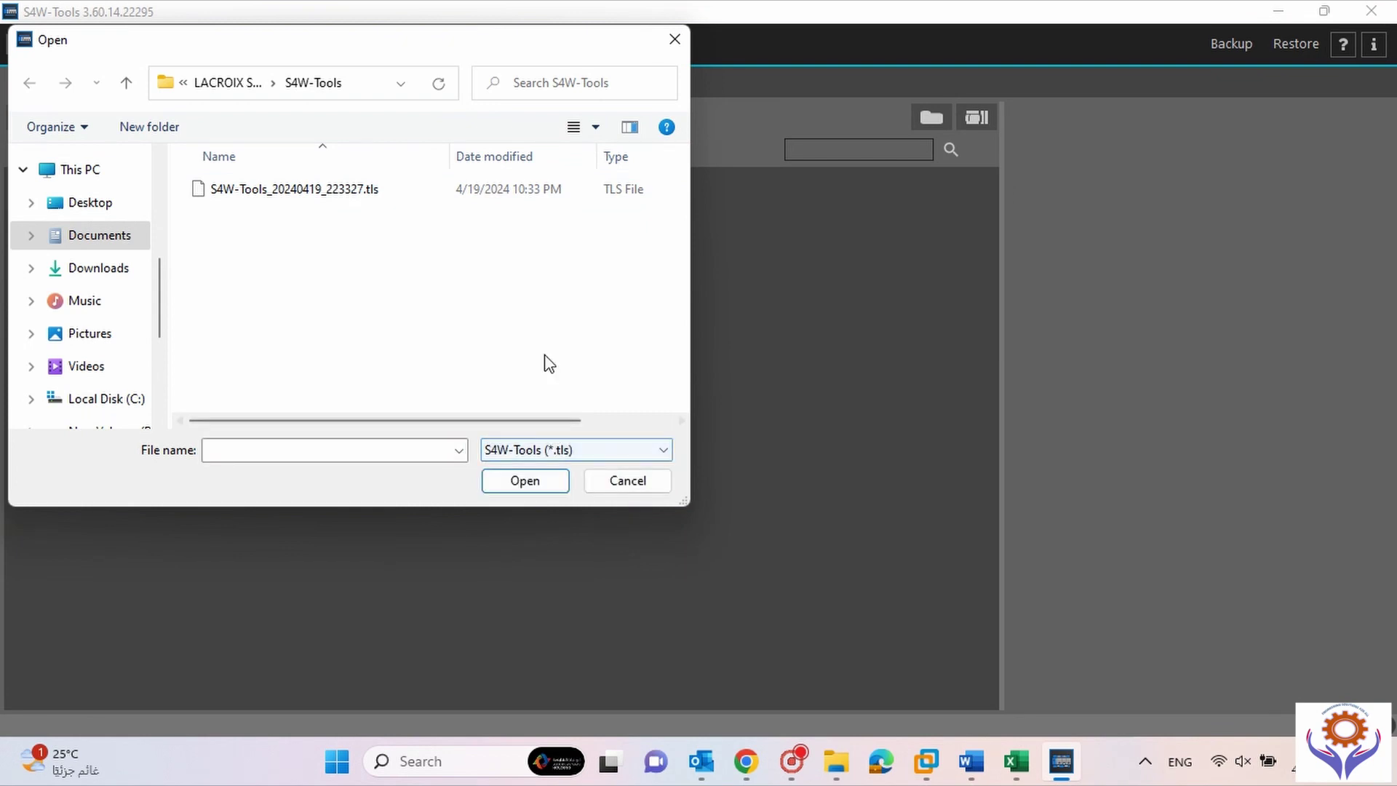
pyautogui.click(601, 486)
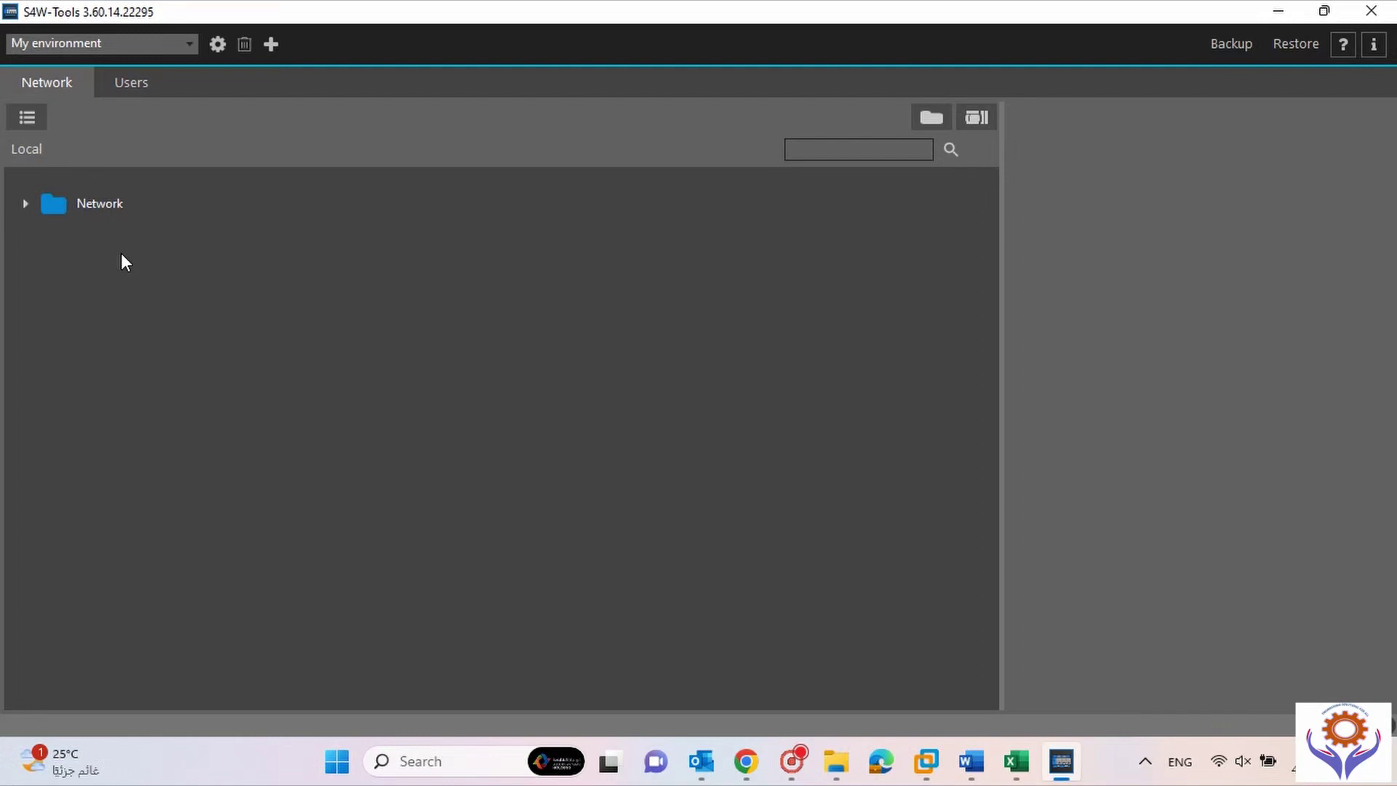
# Expand the Network group to reveal New station, select it and the group, then collapse and re-expand the group.
pyautogui.click(26, 204)
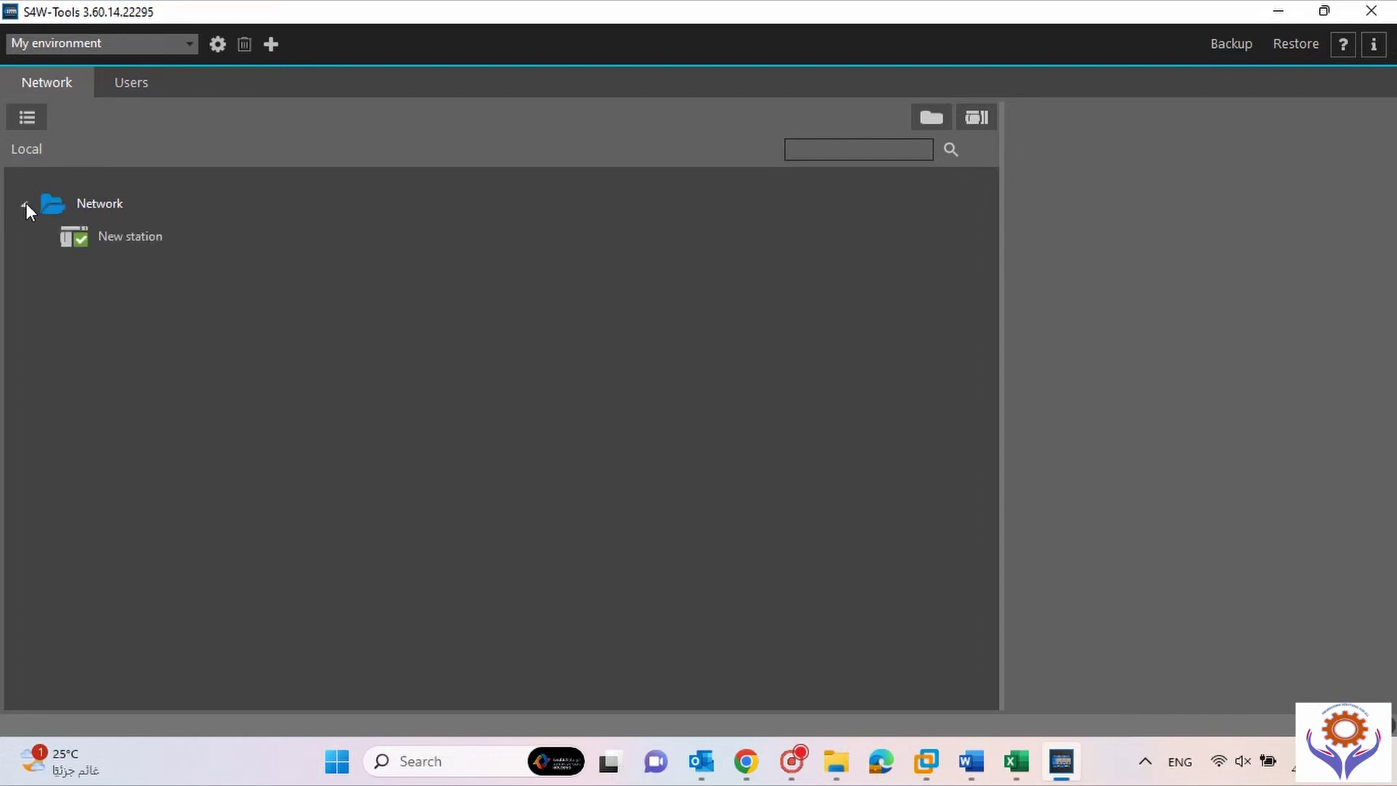
pyautogui.click(114, 245)
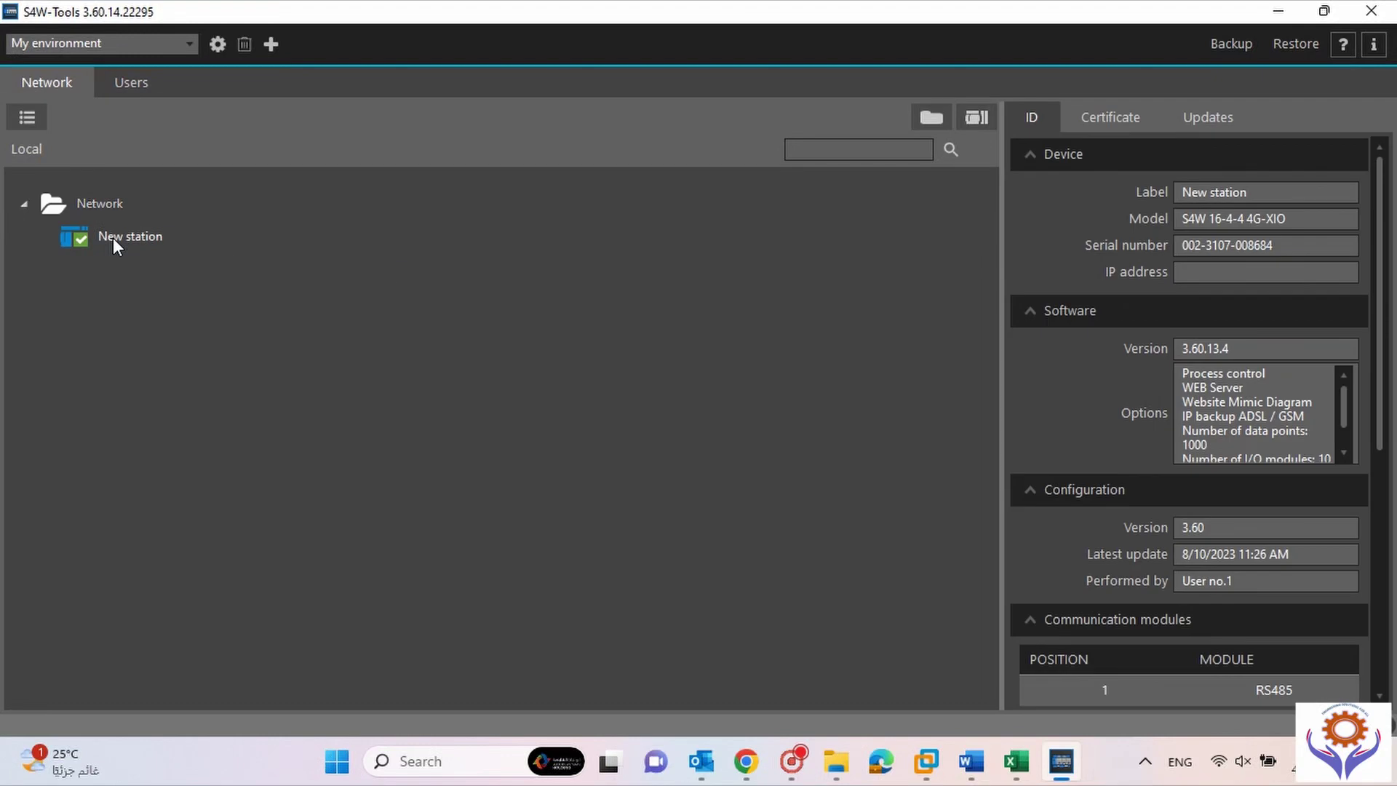
pyautogui.click(96, 206)
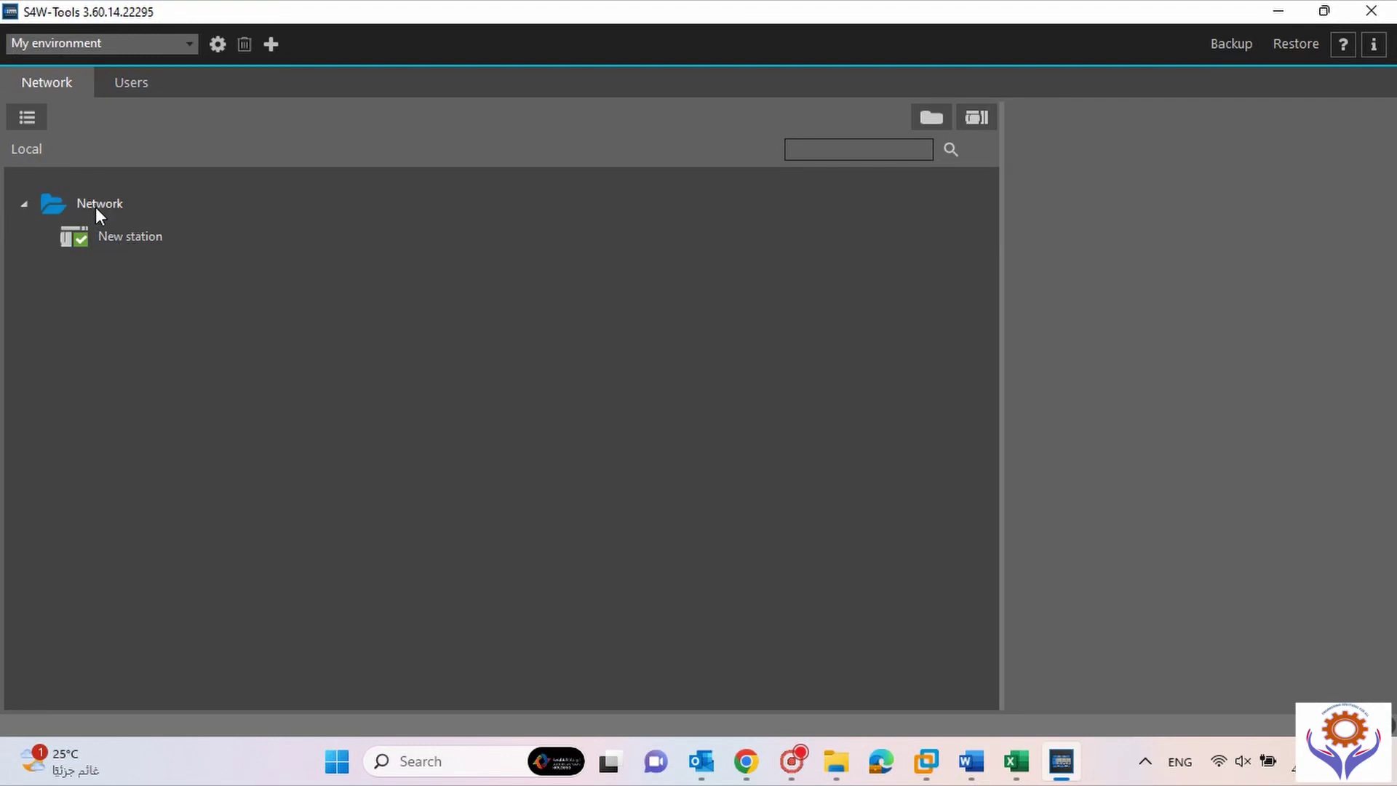
pyautogui.click(25, 203)
pyautogui.click(26, 204)
# Cancel an accidental group under Network, then drop a second New station onto the Network group.
pyautogui.moveTo(921, 116); pyautogui.dragTo(56, 208)
pyautogui.moveTo(57, 209); pyautogui.dragTo(944, 129)
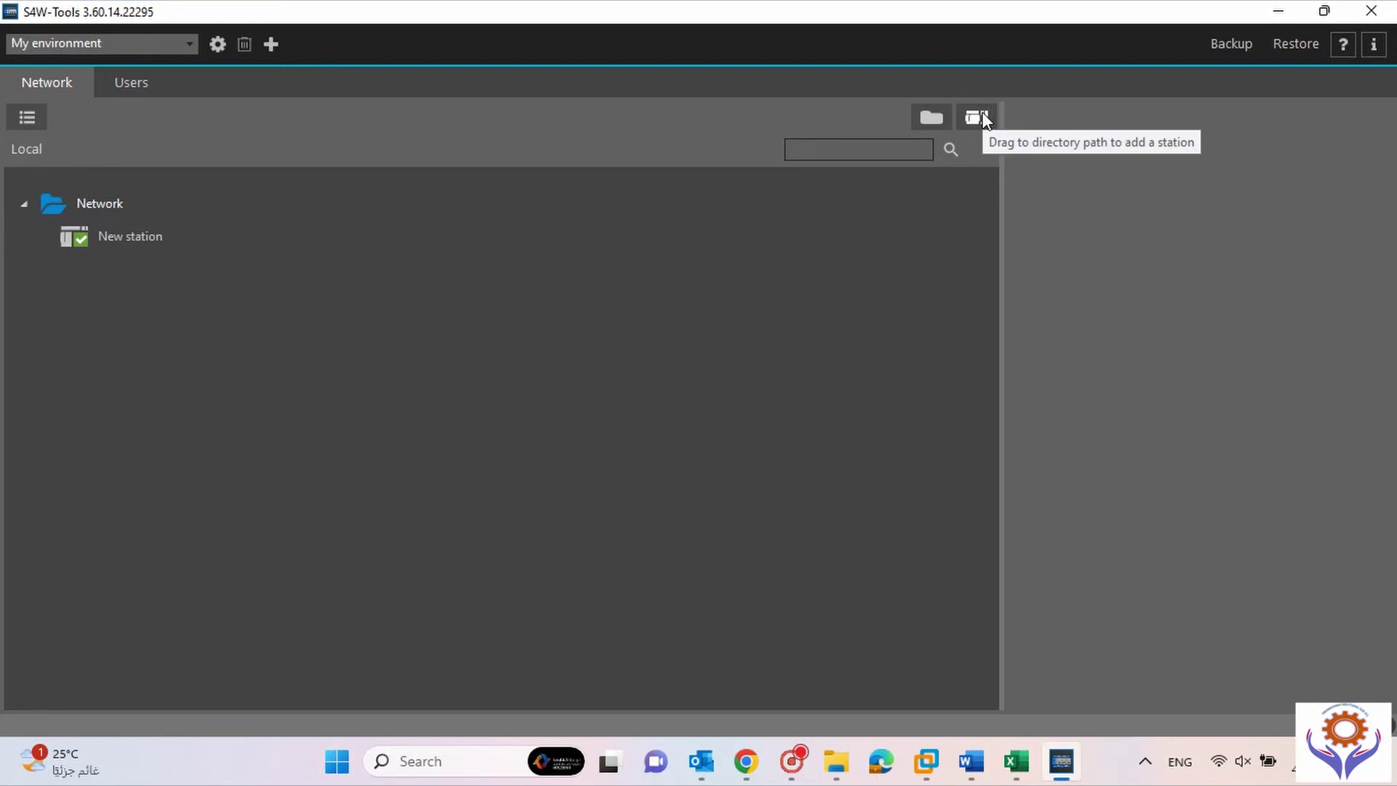
pyautogui.moveTo(982, 117); pyautogui.dragTo(88, 204)
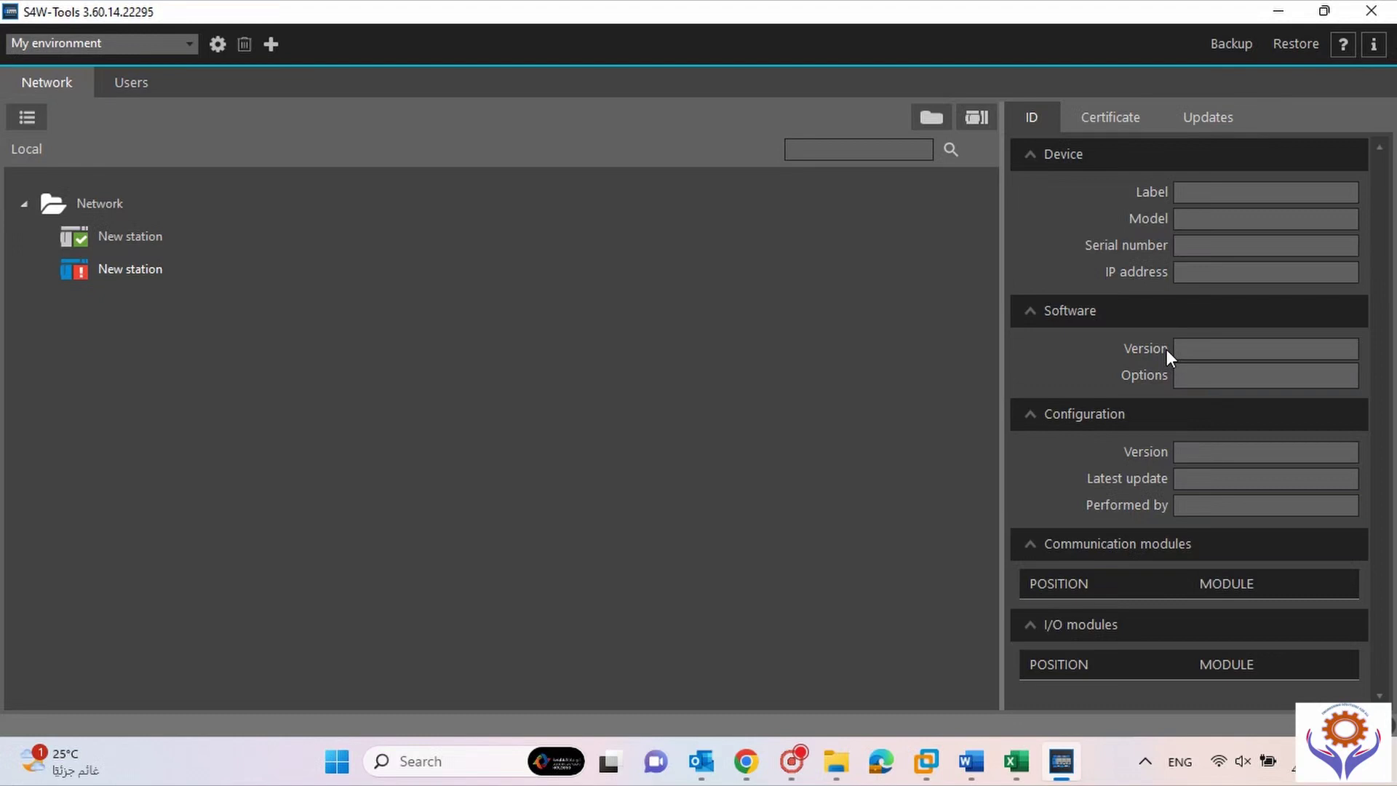
pyautogui.moveTo(142, 246)
# Change the second New station's certificate connection type from IP to USB.
pyautogui.click(1117, 119)
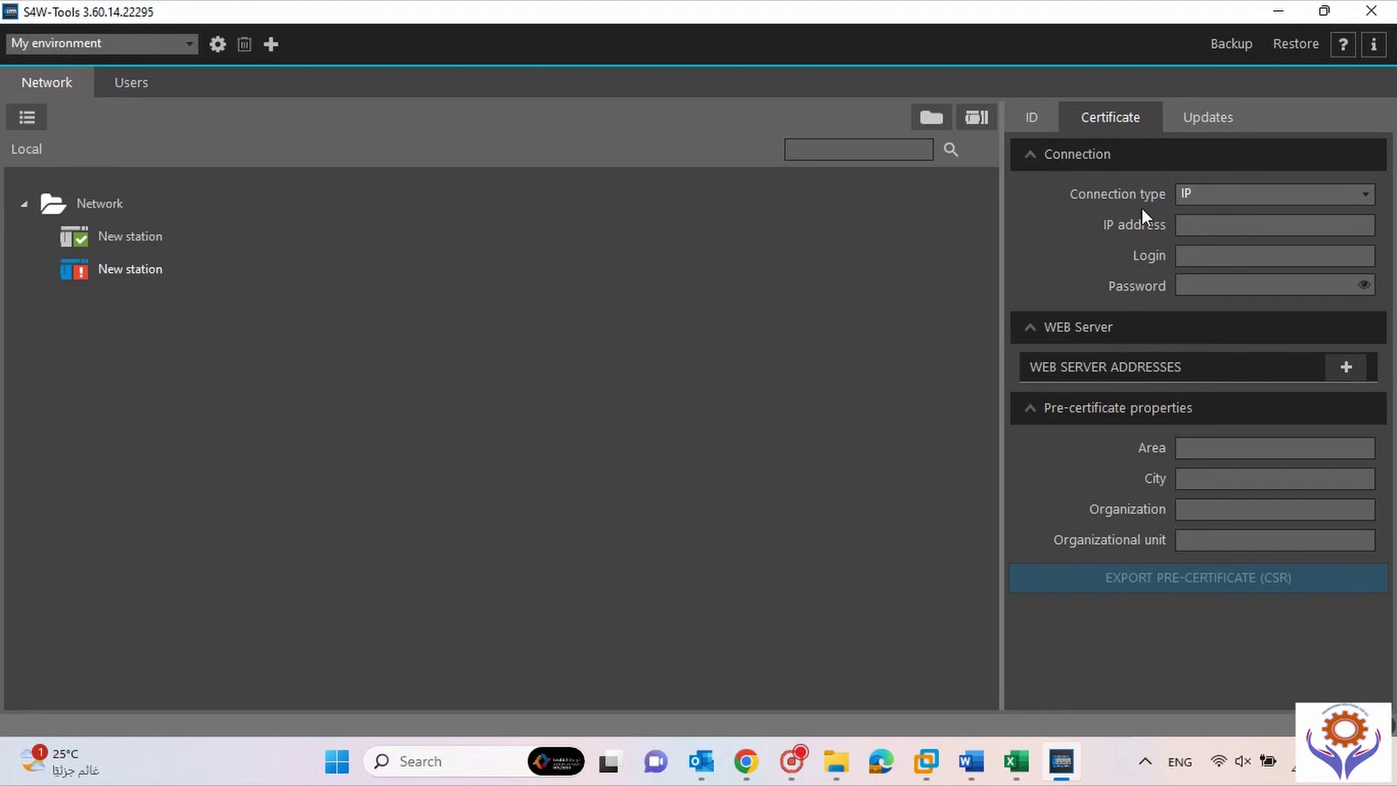
pyautogui.click(1338, 196)
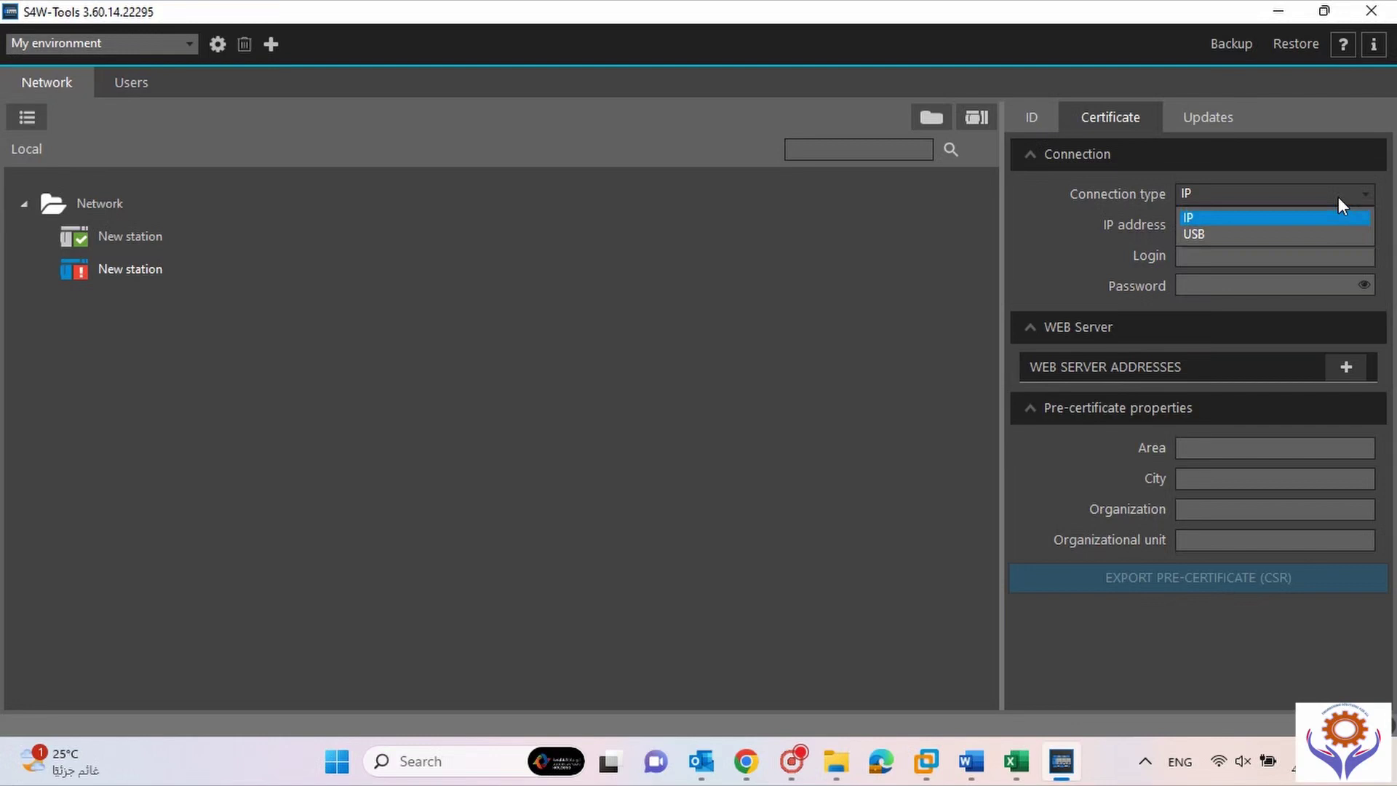
pyautogui.click(1338, 196)
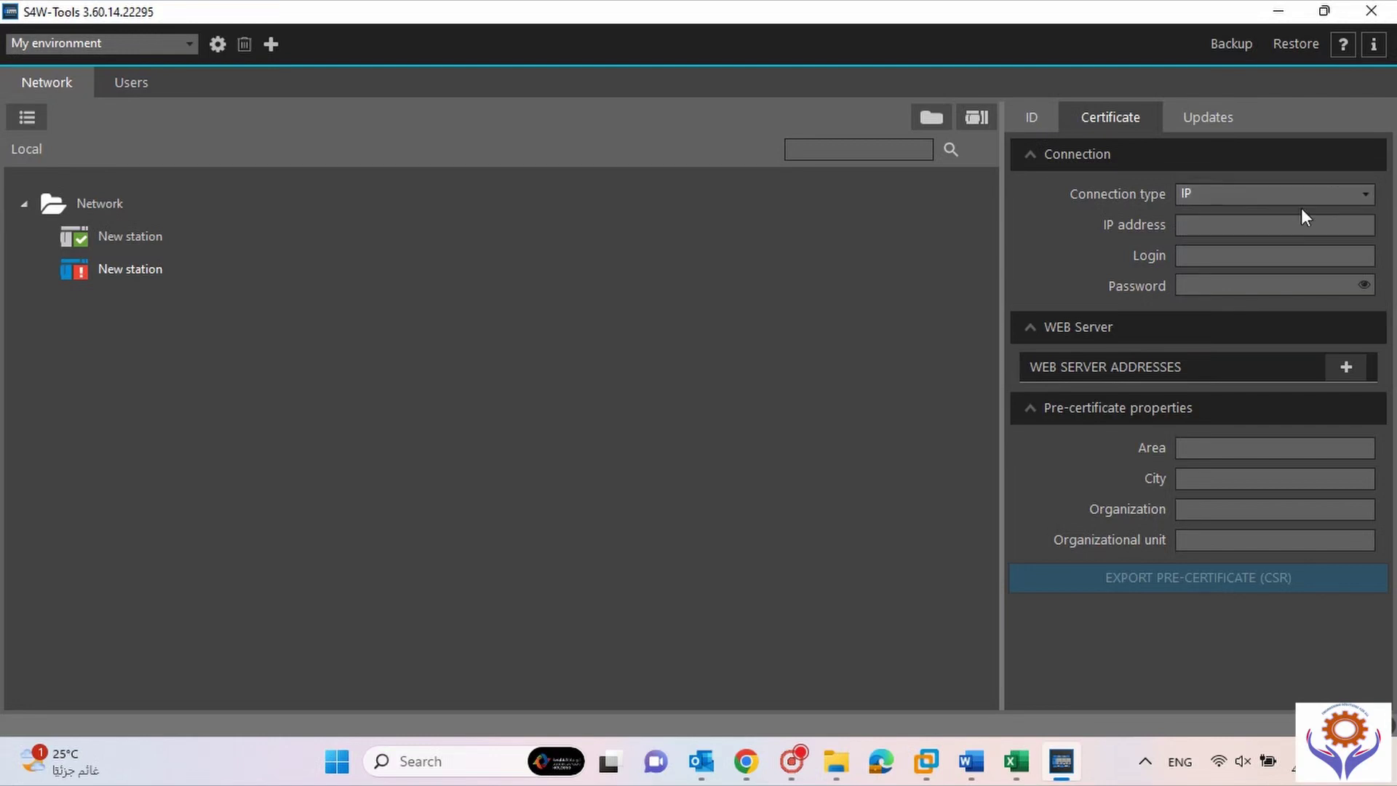
pyautogui.click(1347, 202)
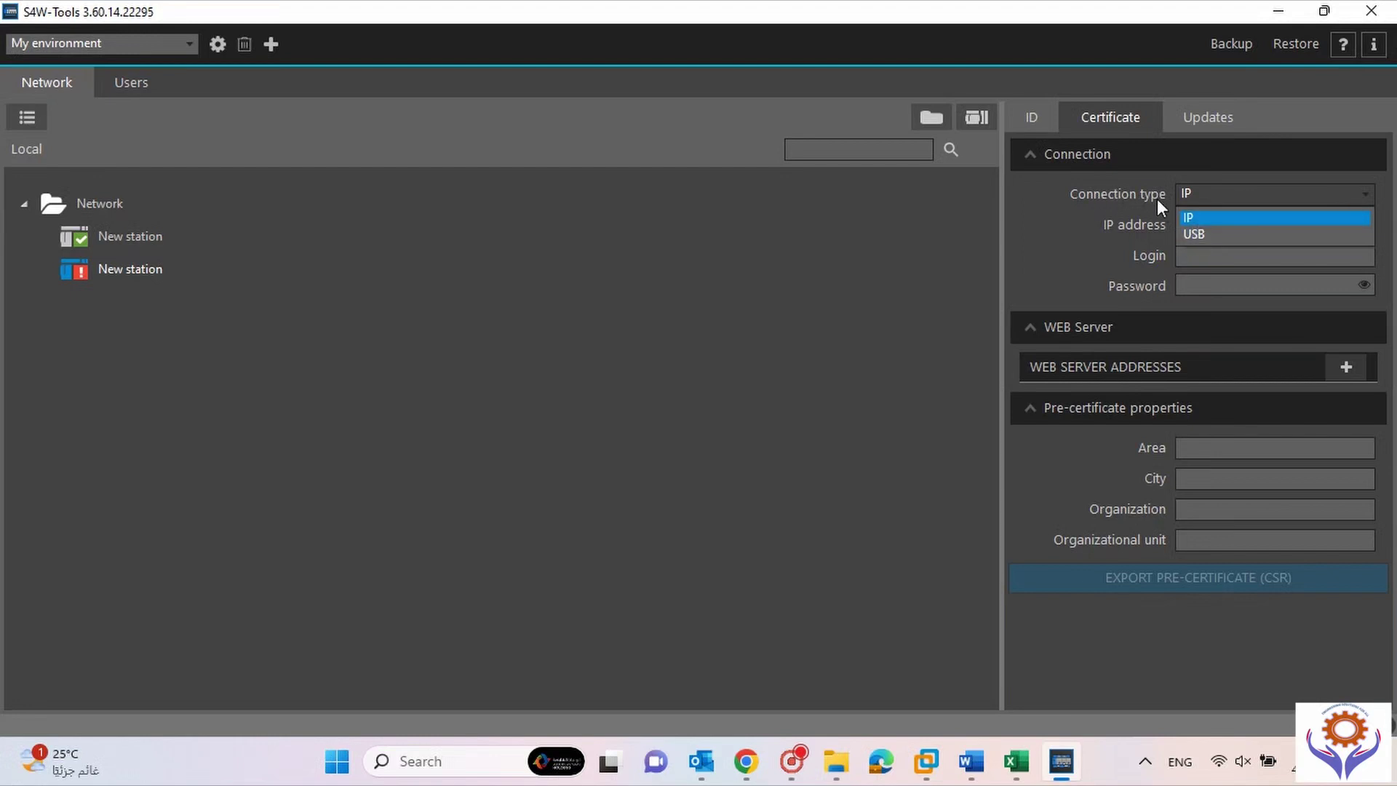
pyautogui.click(1184, 236)
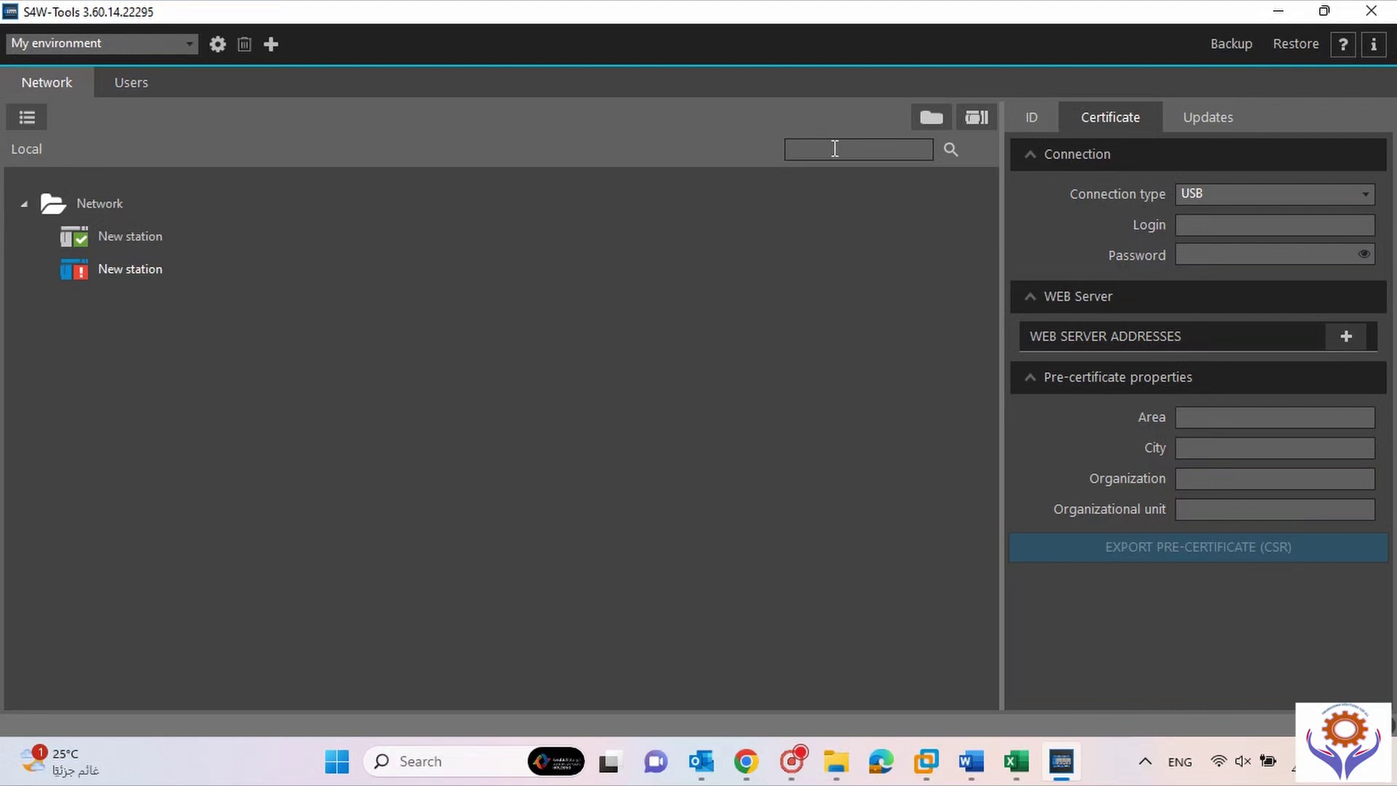
pyautogui.click(1206, 119)
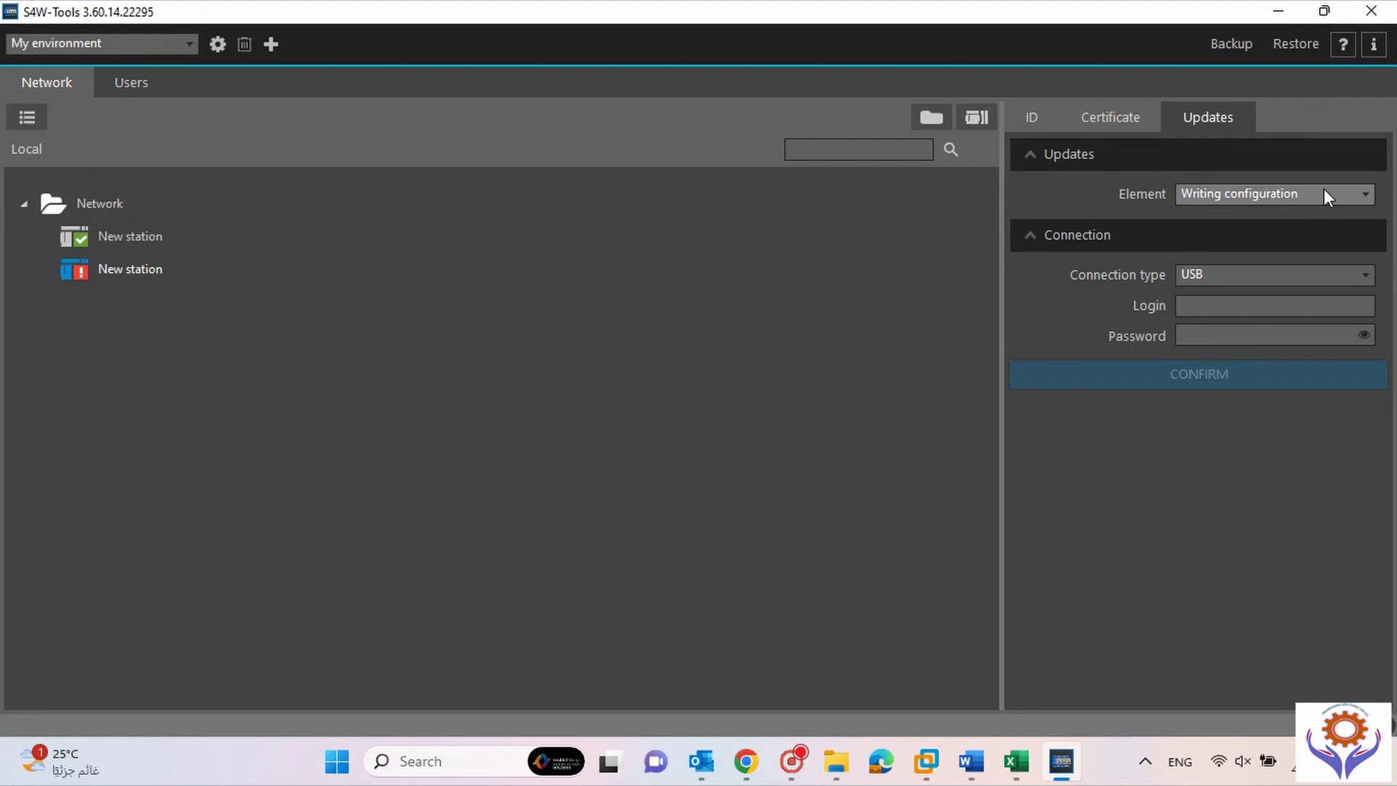
# Try Option scripting and User scripting, then settle on Reading configuration with a USB connection.
pyautogui.click(1348, 192)
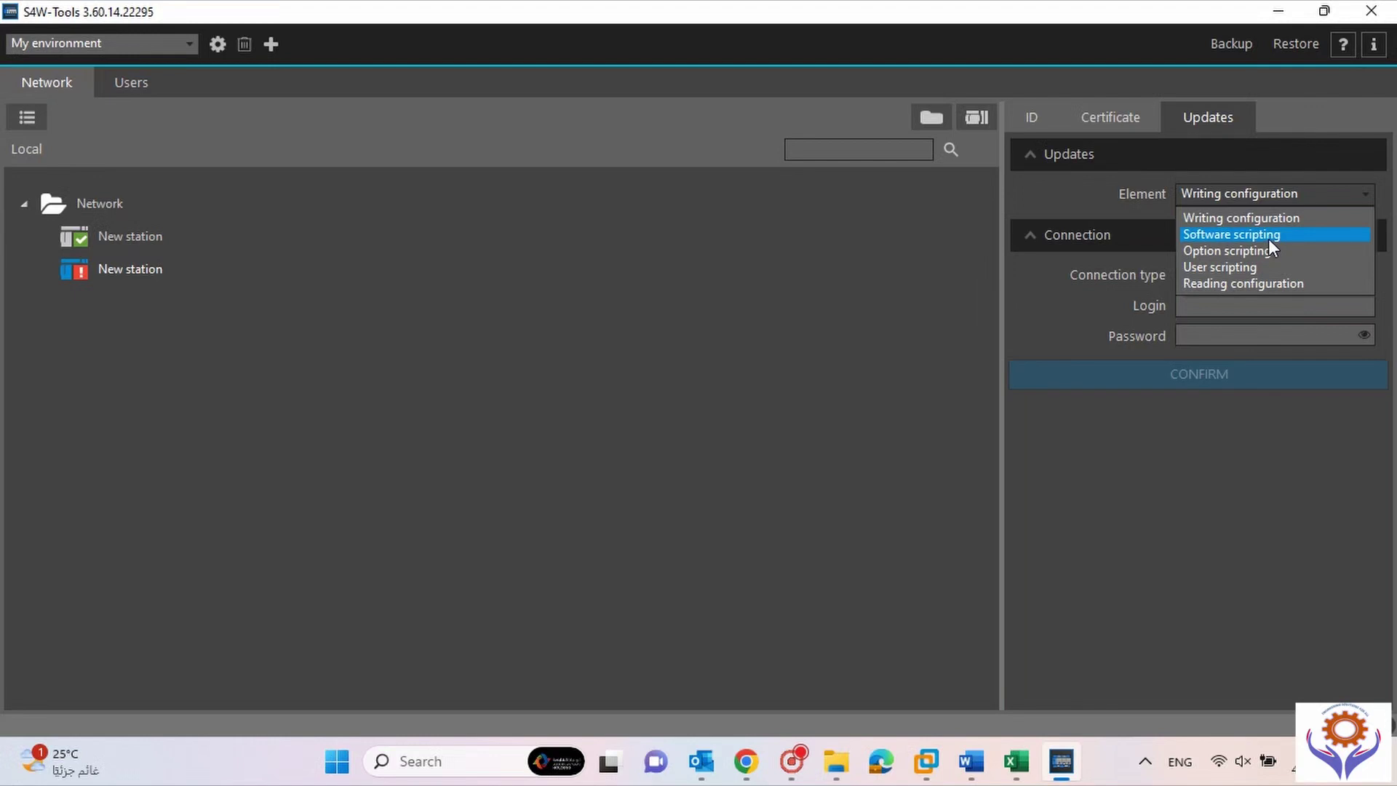
pyautogui.click(1194, 252)
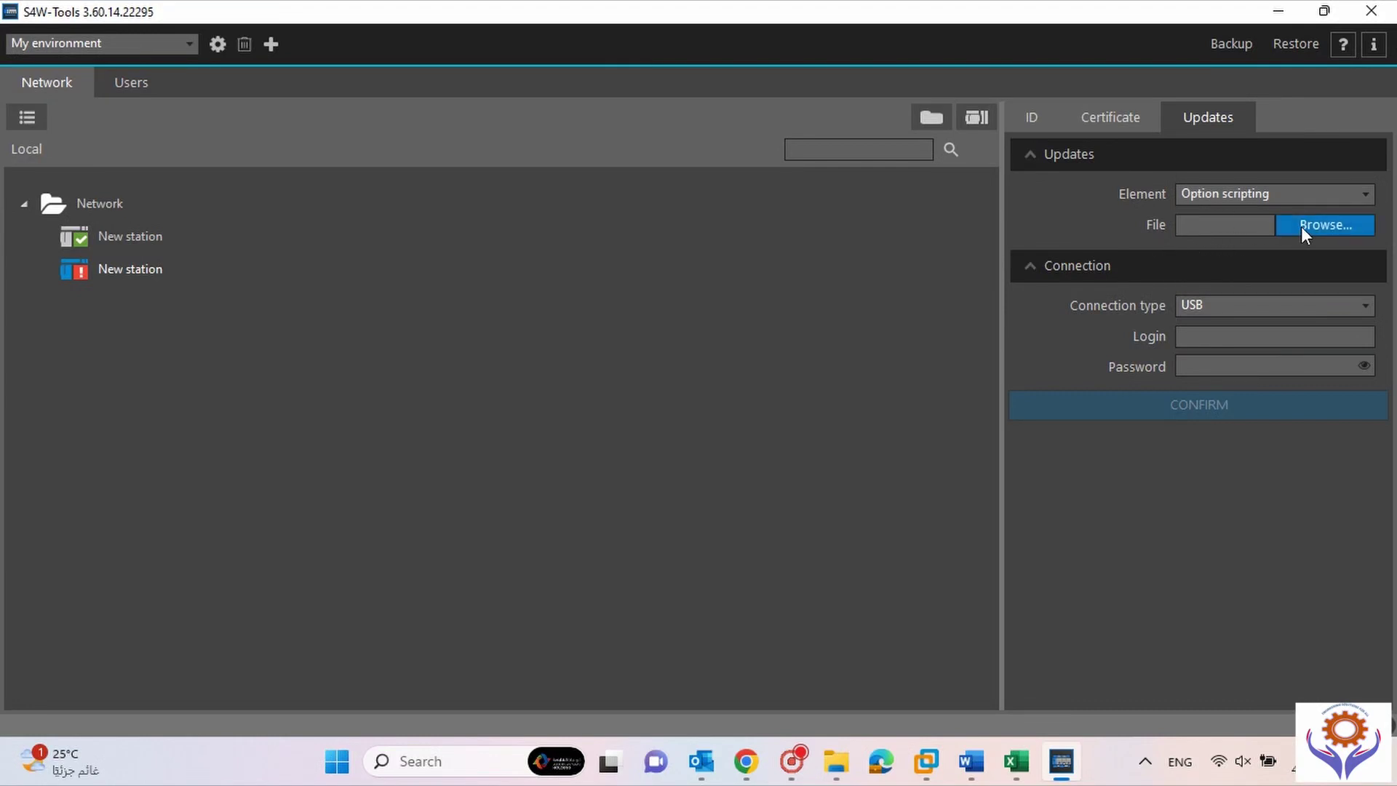
pyautogui.click(1367, 195)
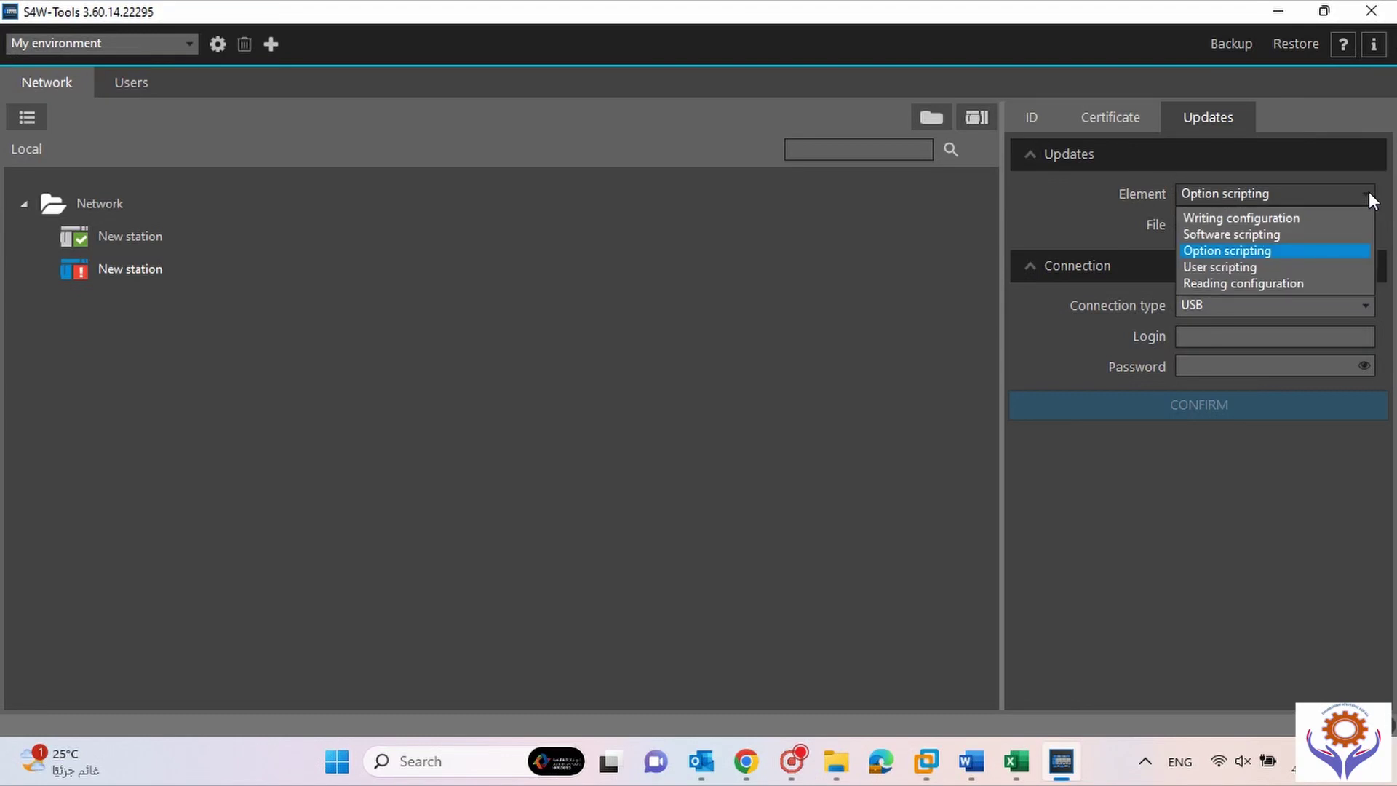
pyautogui.click(1260, 269)
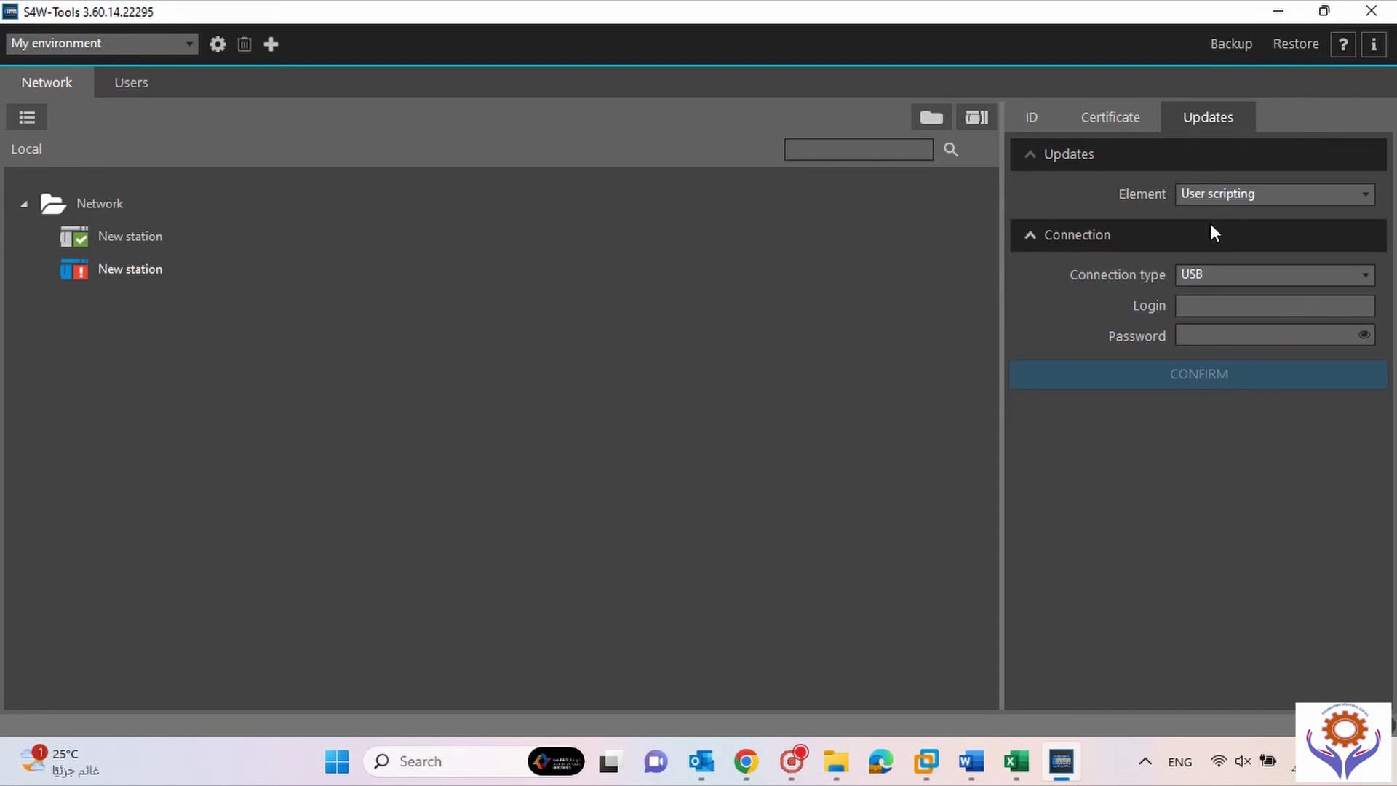
pyautogui.click(1255, 194)
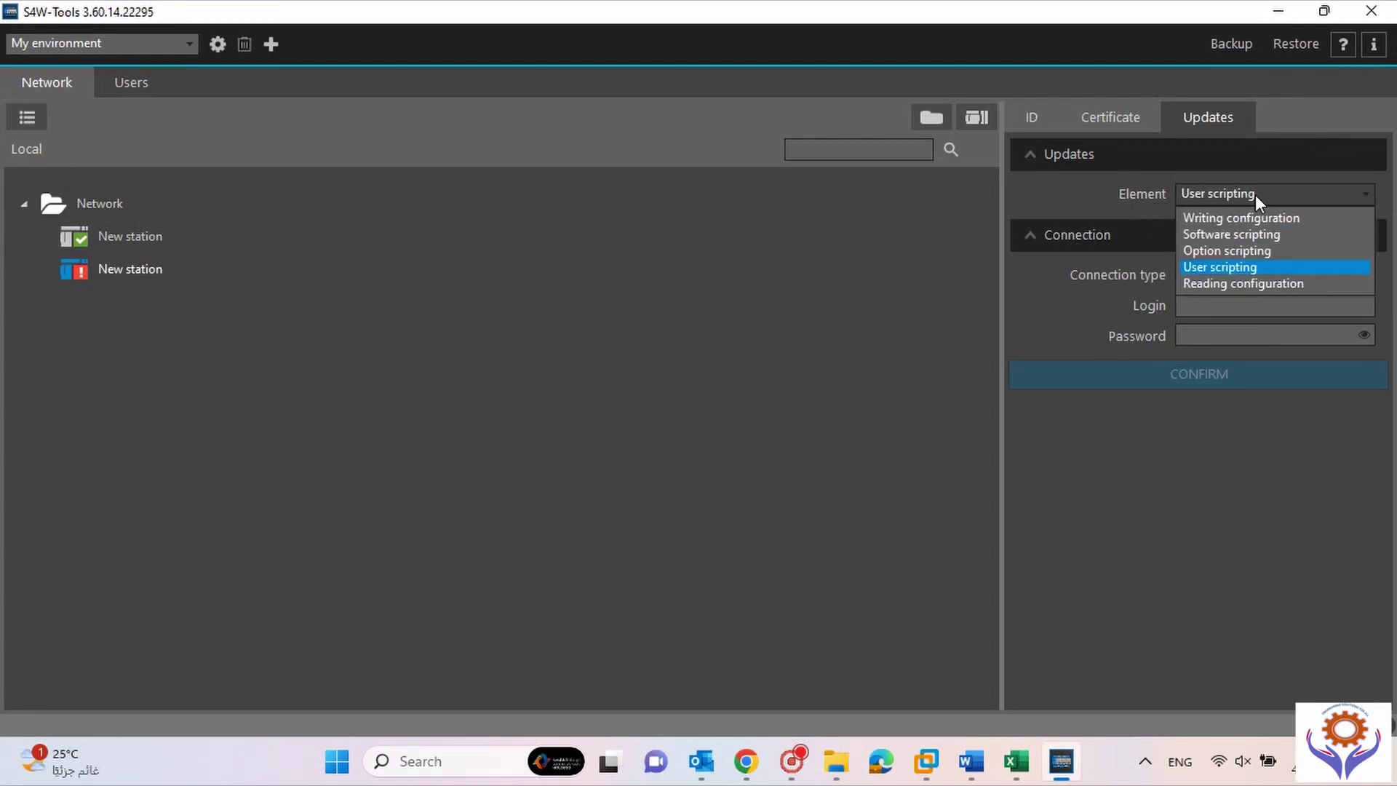
pyautogui.click(1194, 285)
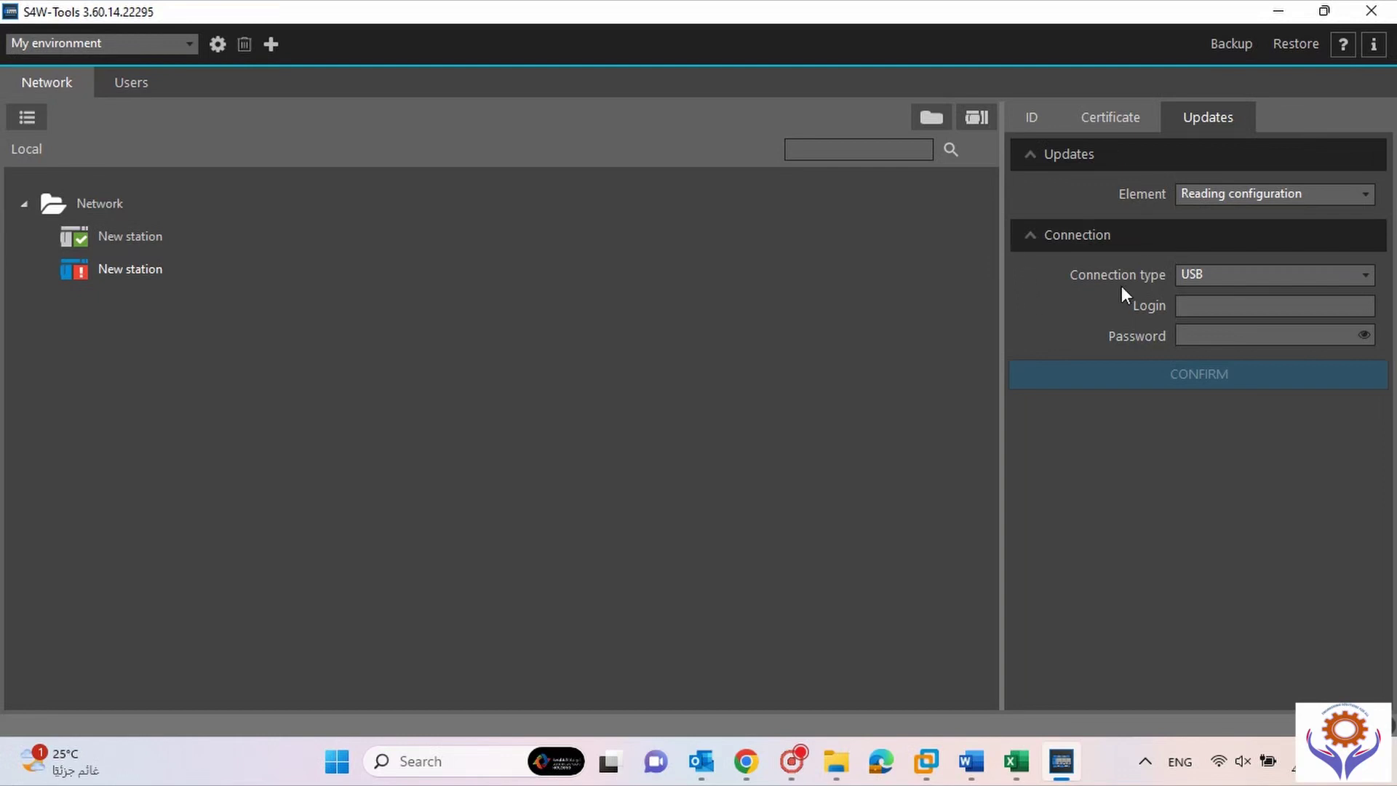
pyautogui.click(1303, 266)
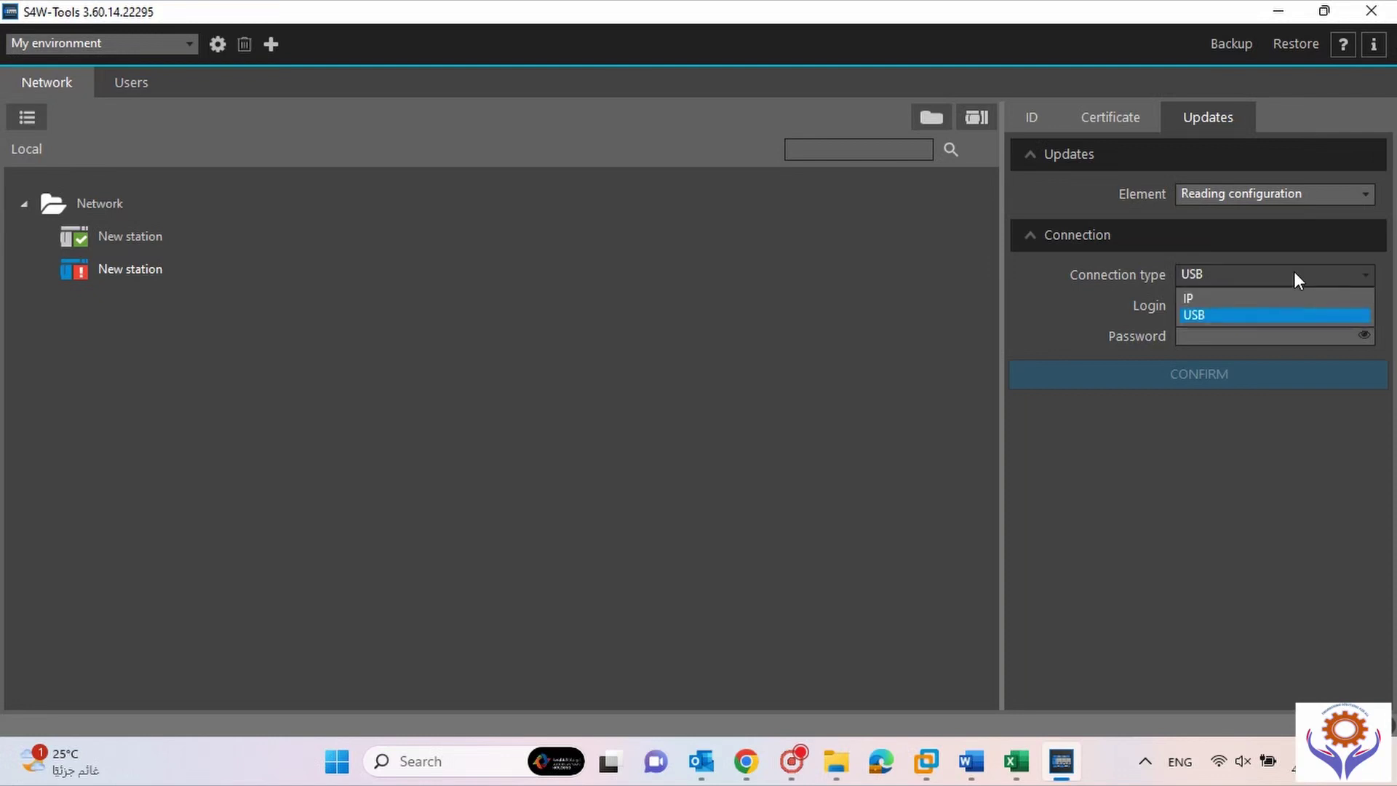
pyautogui.click(1216, 315)
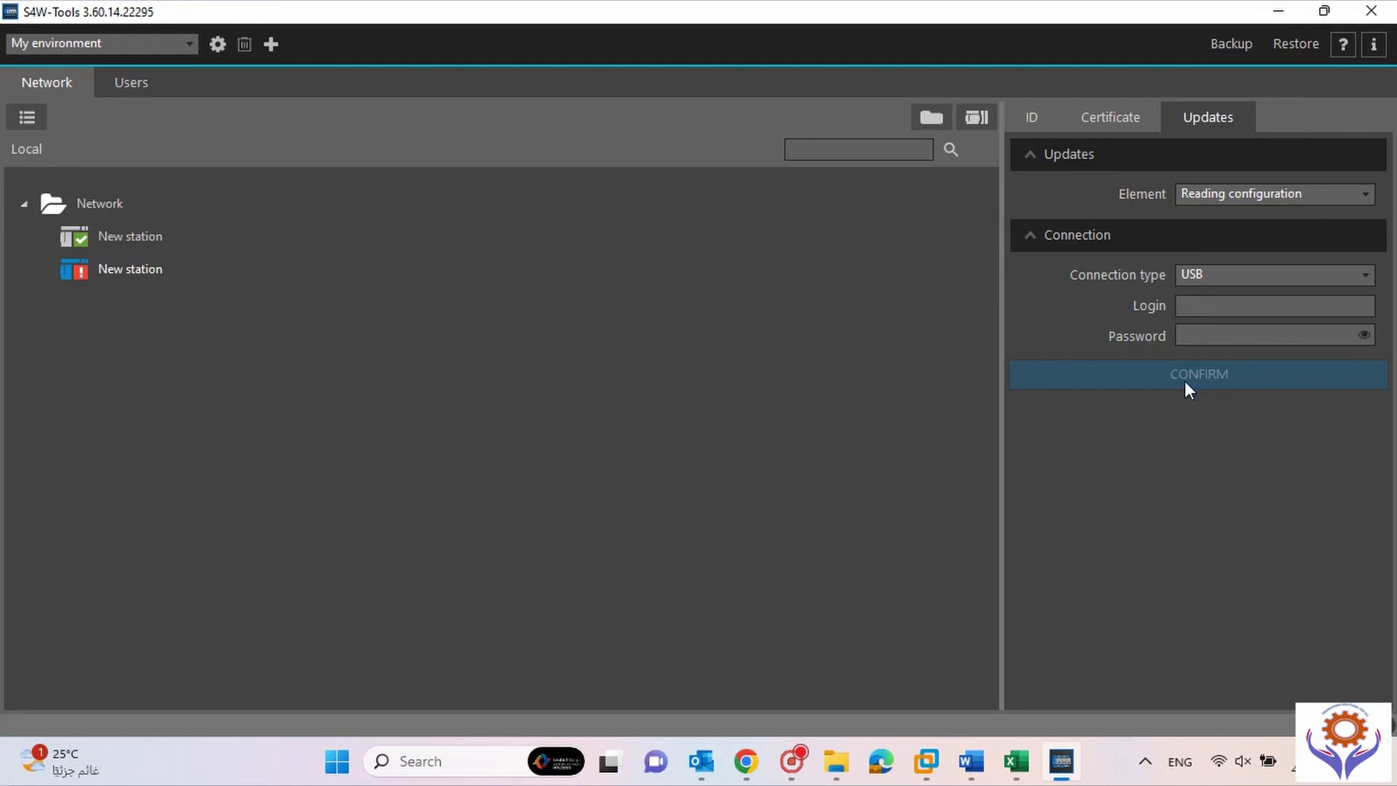
# Review the first station's ID, Certificate and Updates tabs, ending back on its ID details.
pyautogui.click(1137, 118)
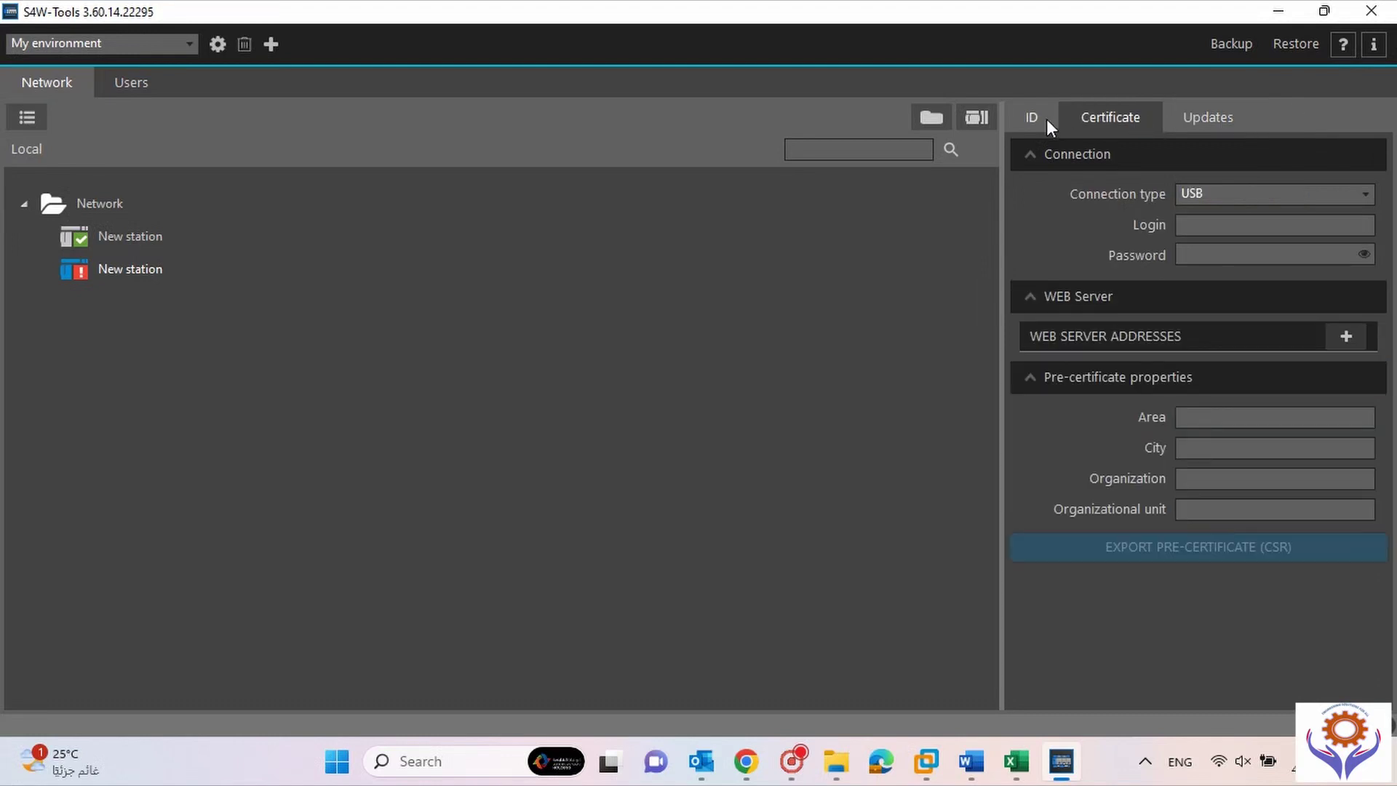
pyautogui.click(1044, 119)
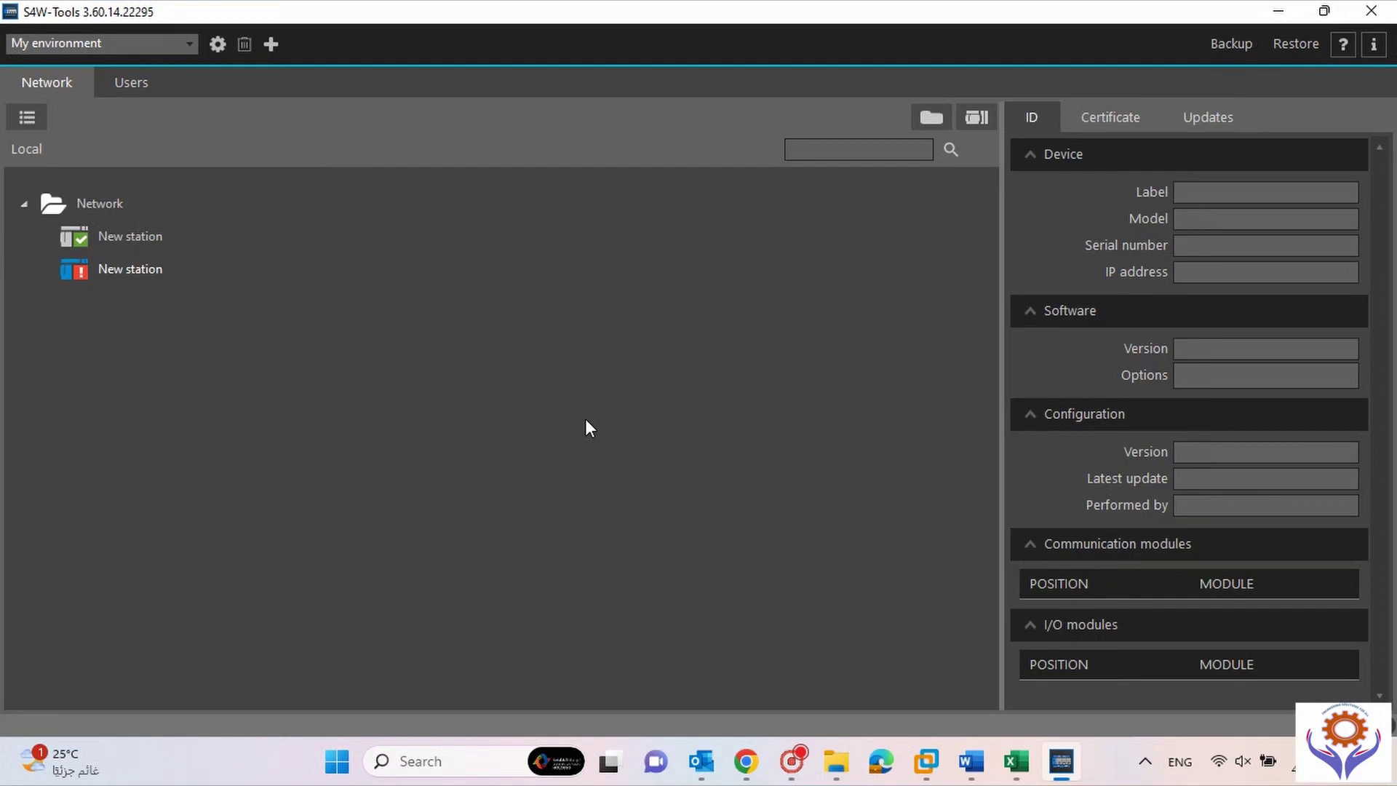
pyautogui.click(128, 235)
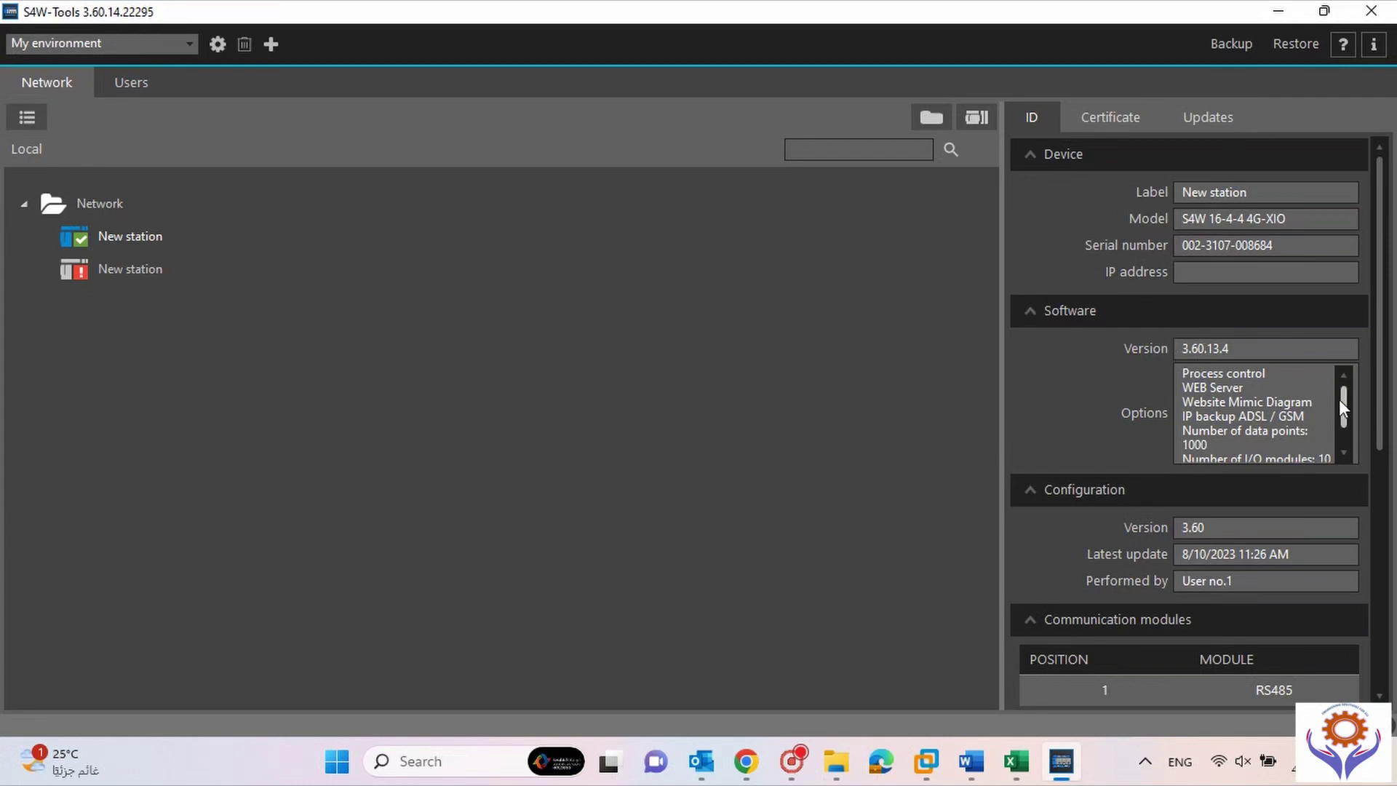
pyautogui.moveTo(1342, 400); pyautogui.dragTo(1346, 372)
pyautogui.moveTo(1382, 429); pyautogui.dragTo(1382, 399)
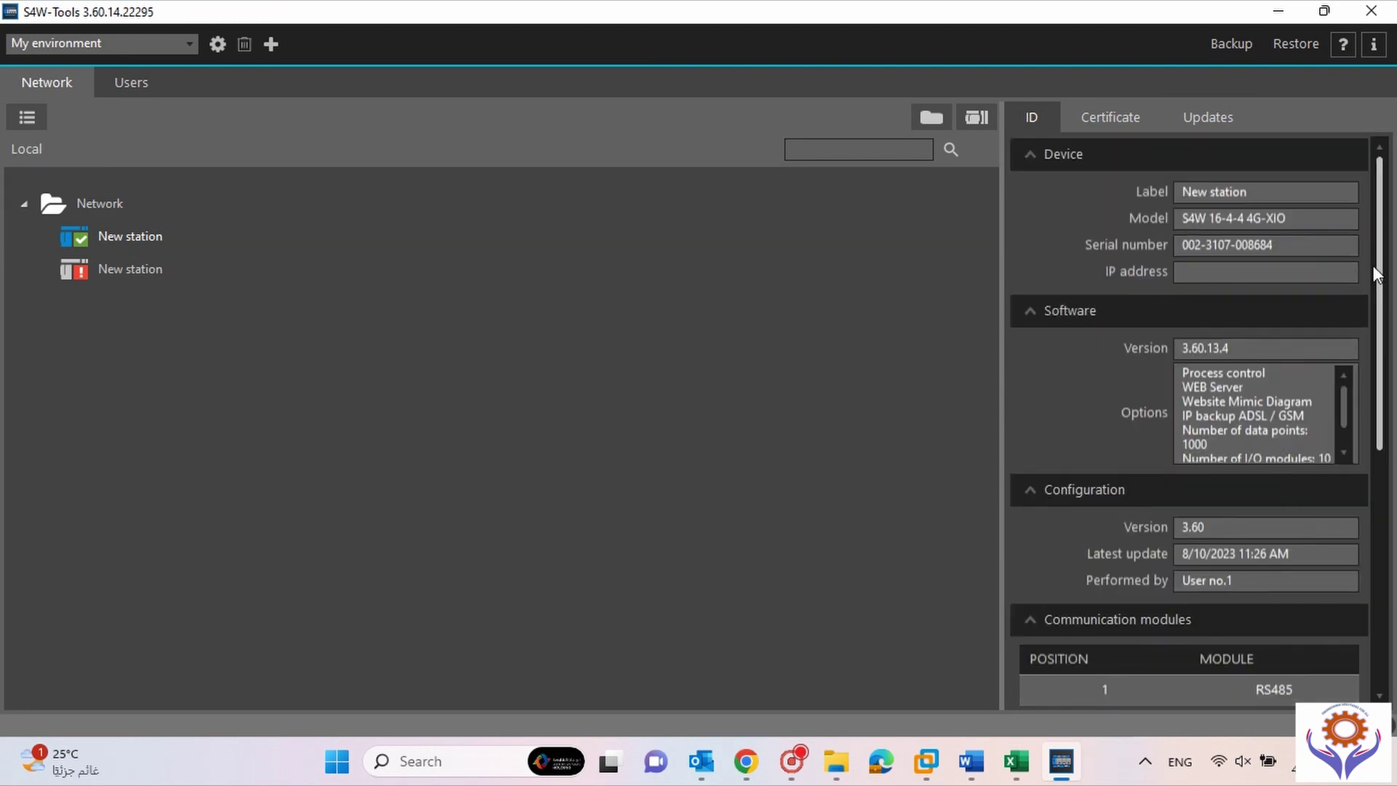
pyautogui.click(1097, 120)
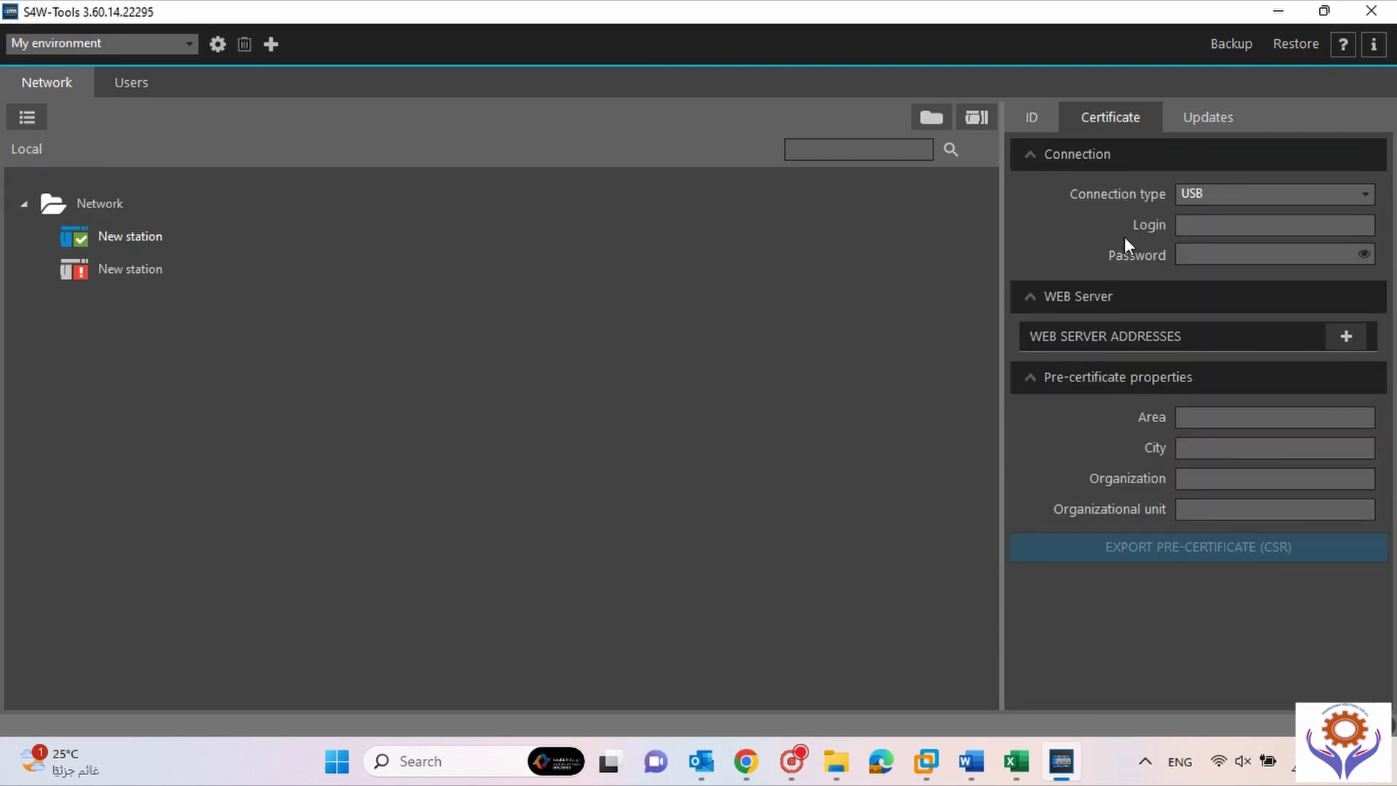
pyautogui.click(1202, 123)
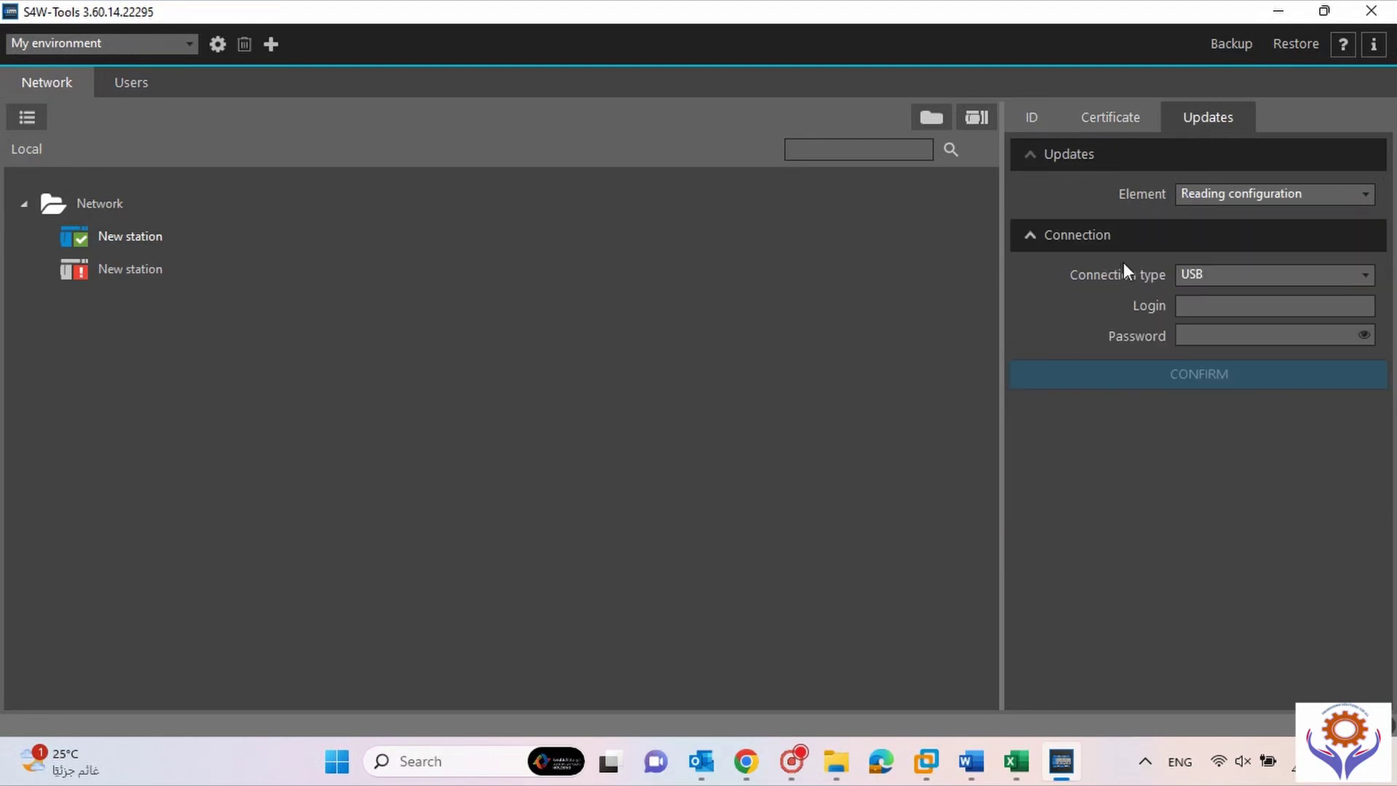
pyautogui.click(1035, 122)
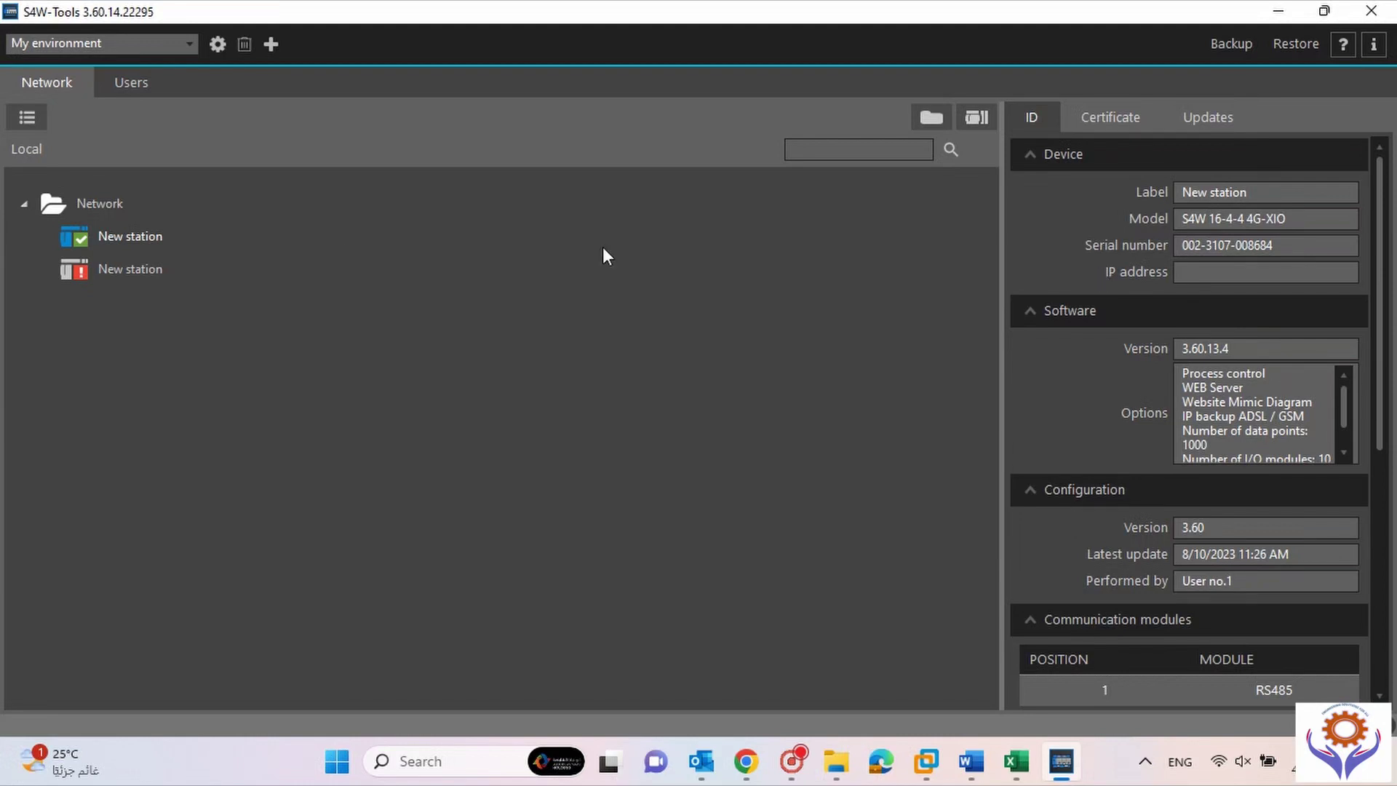
# Select the second, unconfigured New station to show its empty ID details.
pyautogui.click(143, 267)
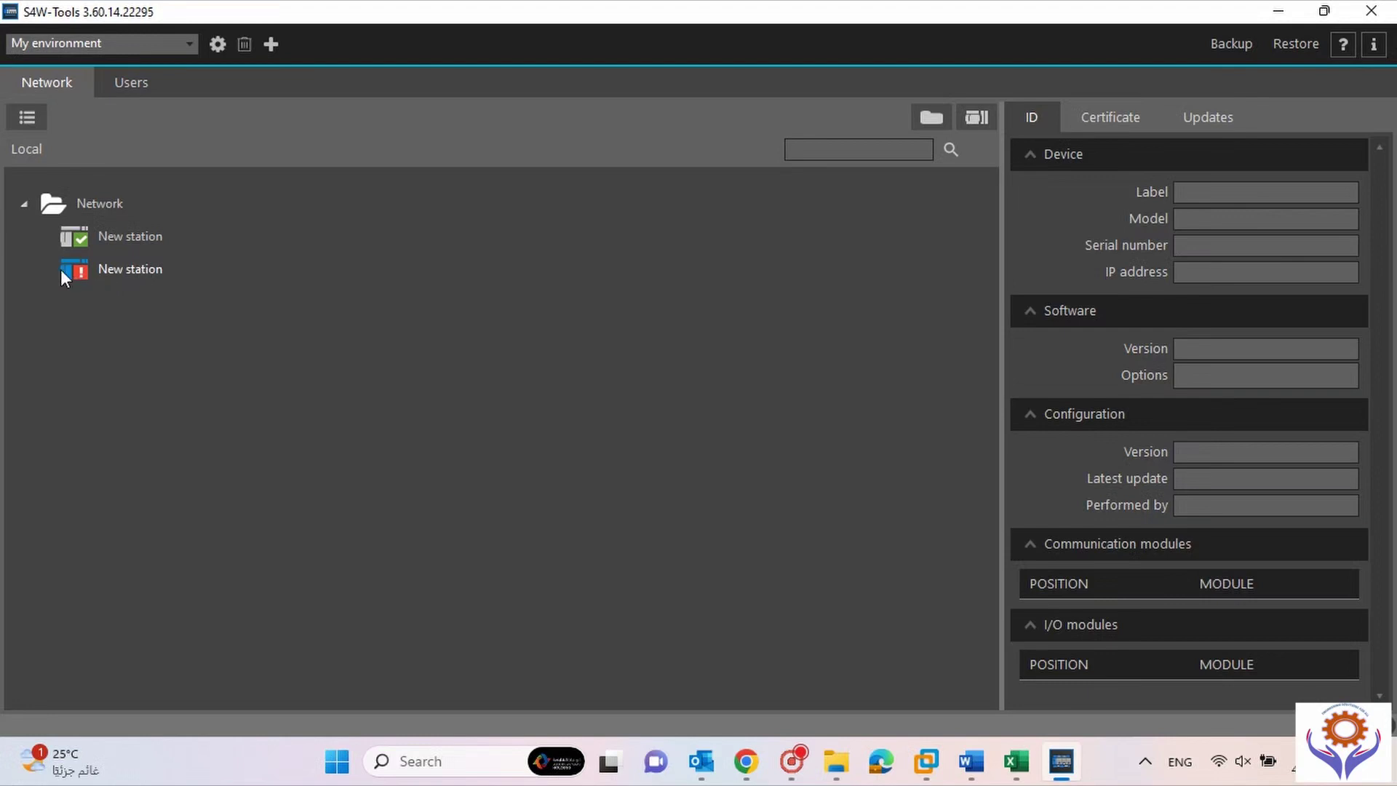
pyautogui.moveTo(107, 270)
pyautogui.moveTo(98, 238)
# Open the second New station's configuration window, move it, and maximize it to full screen.
pyautogui.doubleClick(116, 269)
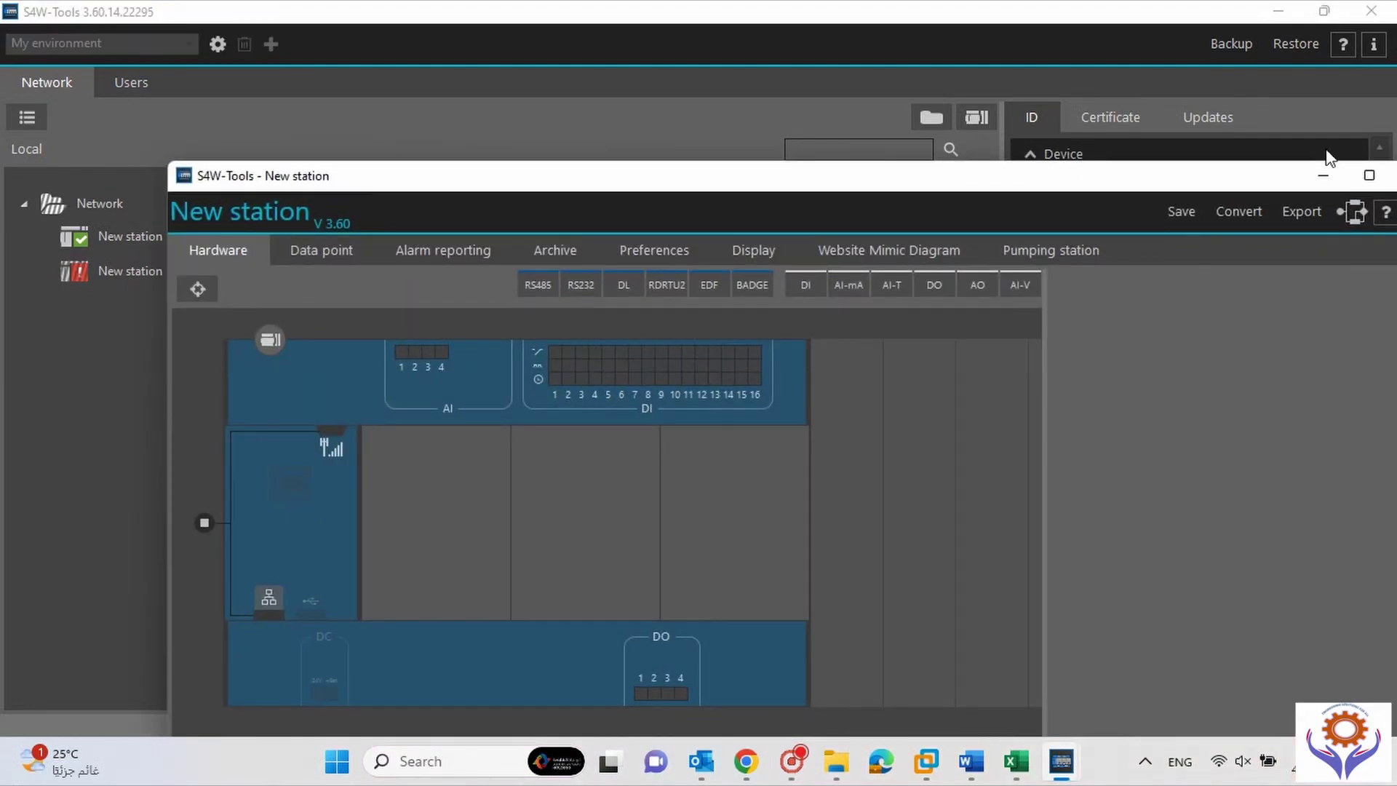
pyautogui.moveTo(1203, 180); pyautogui.dragTo(1120, 135)
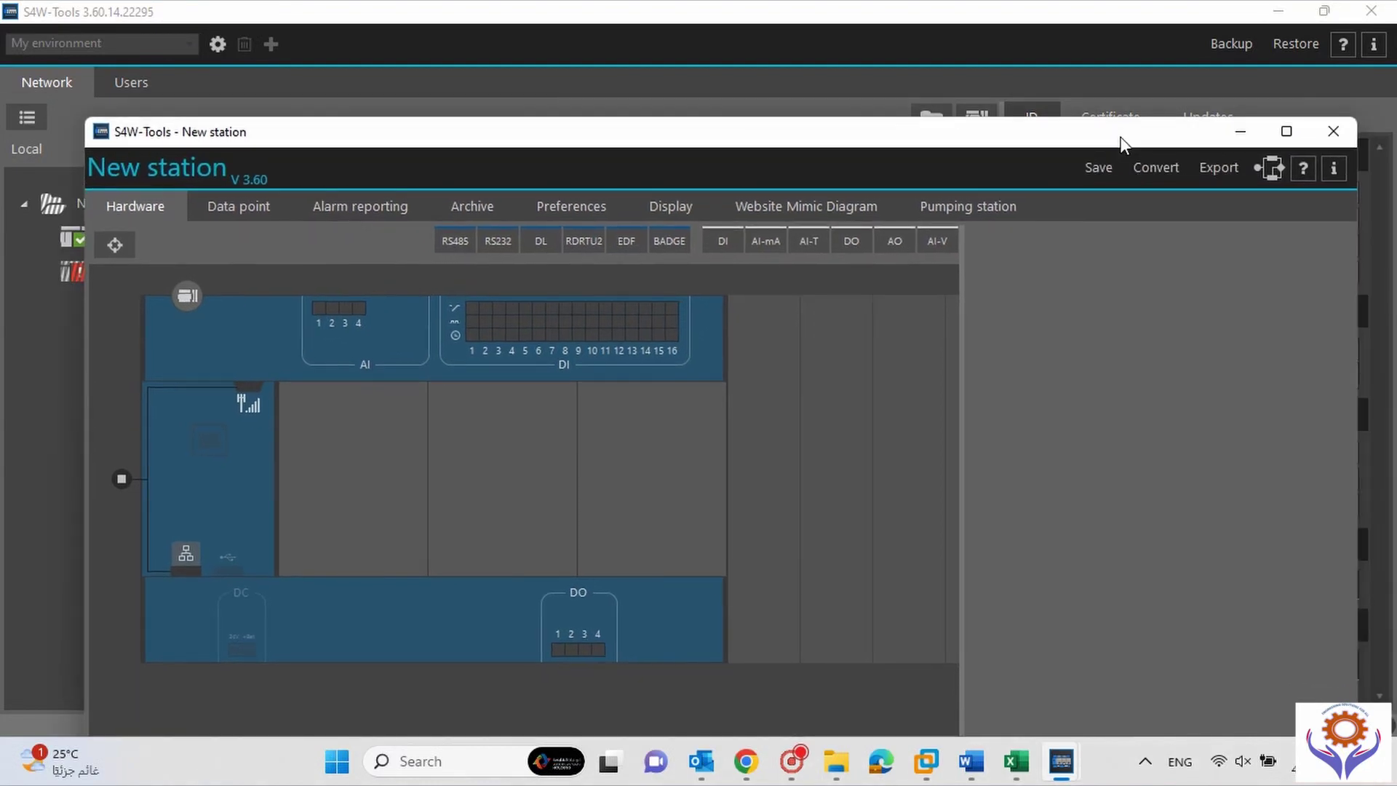
pyautogui.click(1285, 132)
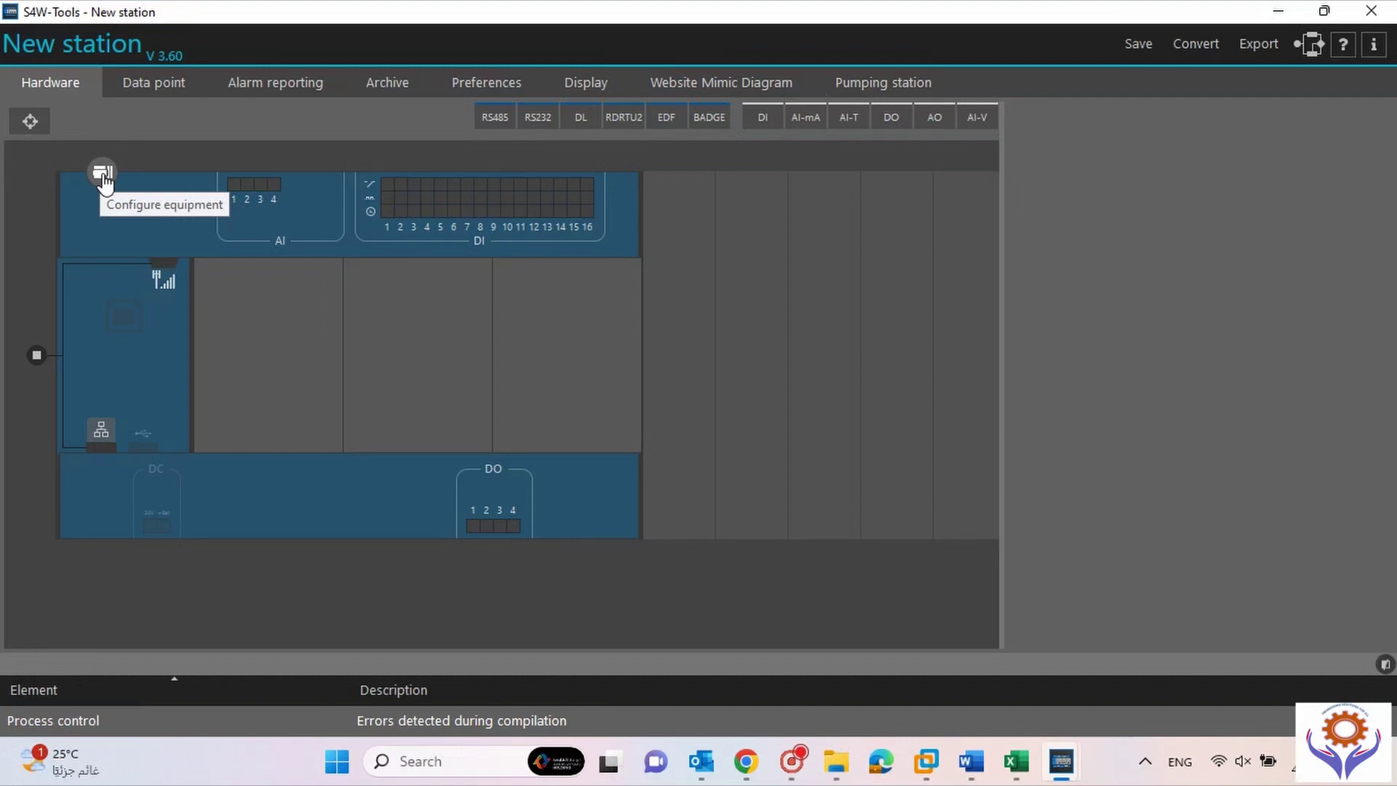
# Check the Network configuration and Security settings, then show the communication module's inter-RTU link parameters.
pyautogui.click(103, 178)
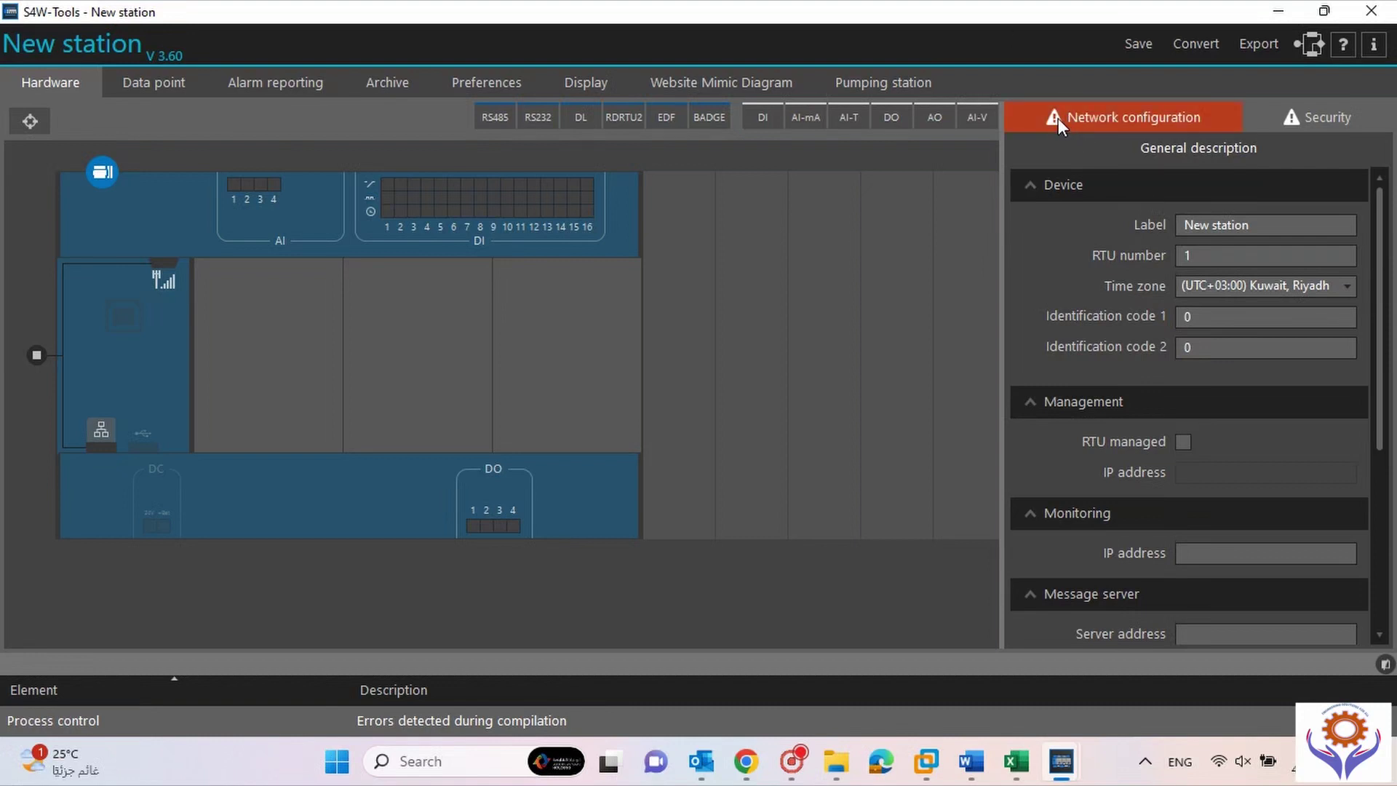
pyautogui.click(1316, 119)
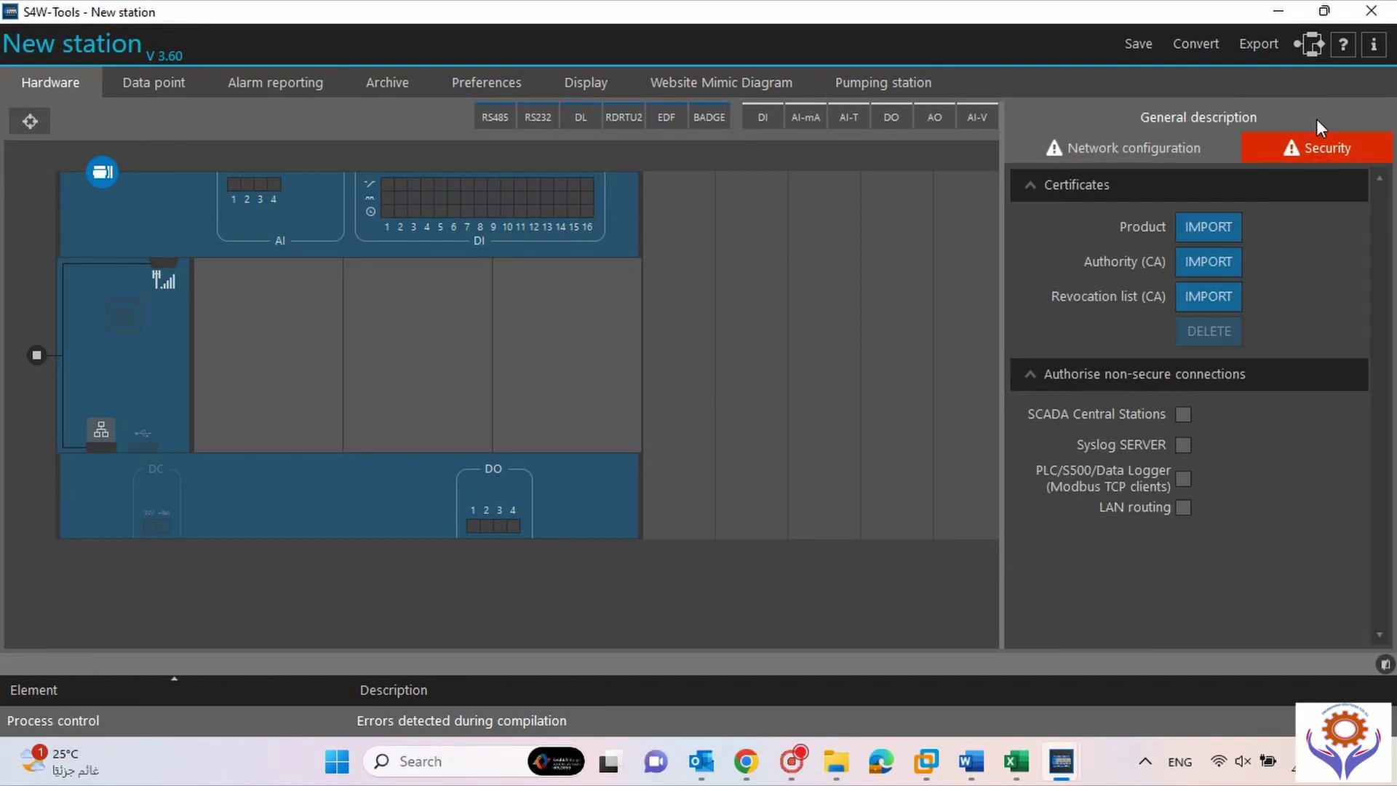
pyautogui.click(1084, 151)
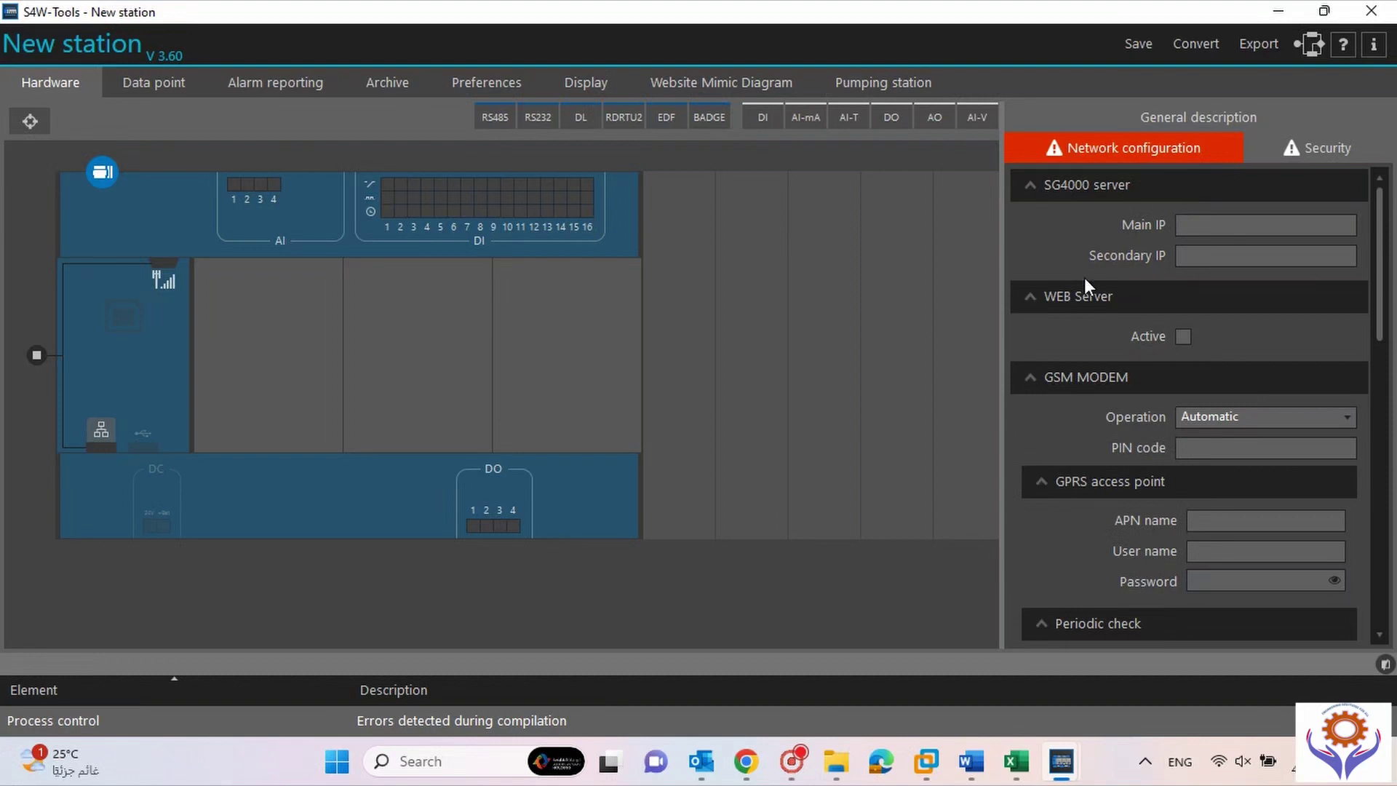
pyautogui.moveTo(1380, 255); pyautogui.dragTo(1393, 536)
pyautogui.moveTo(1395, 420); pyautogui.dragTo(1365, 170)
pyautogui.click(136, 379)
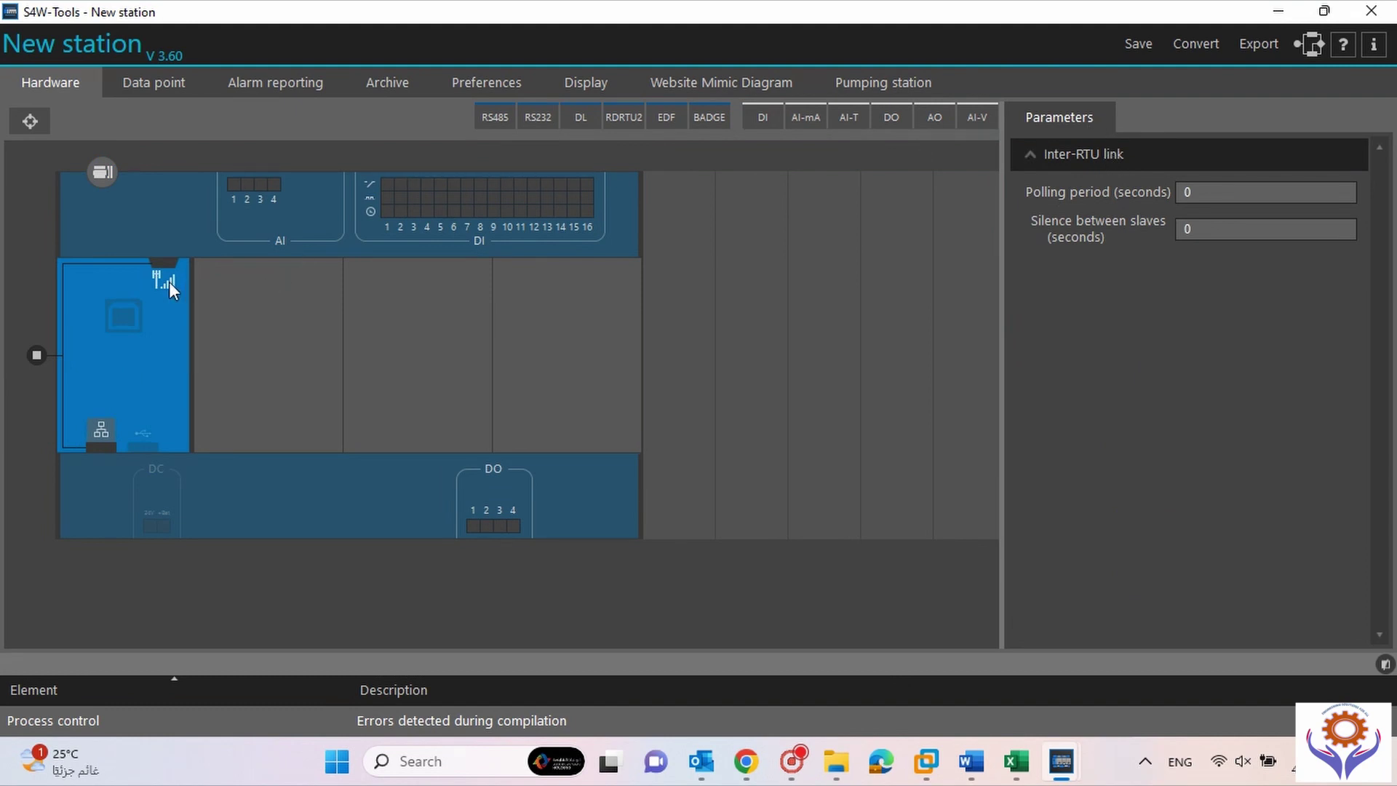
# Show the Ethernet port's PLC Modbus link options, preview the SCADA CS/IS correspondent options, and recentre the diagram.
pyautogui.click(102, 431)
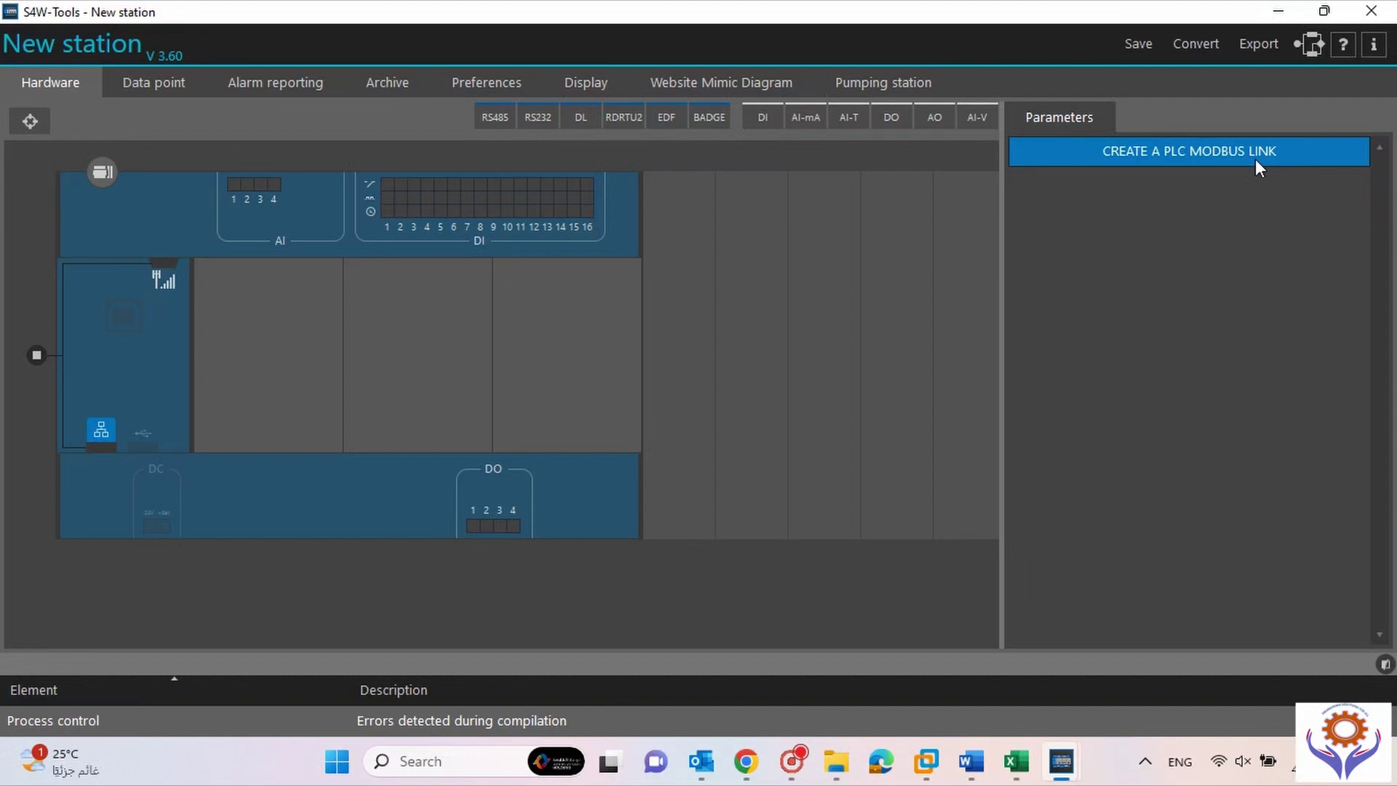
pyautogui.click(34, 359)
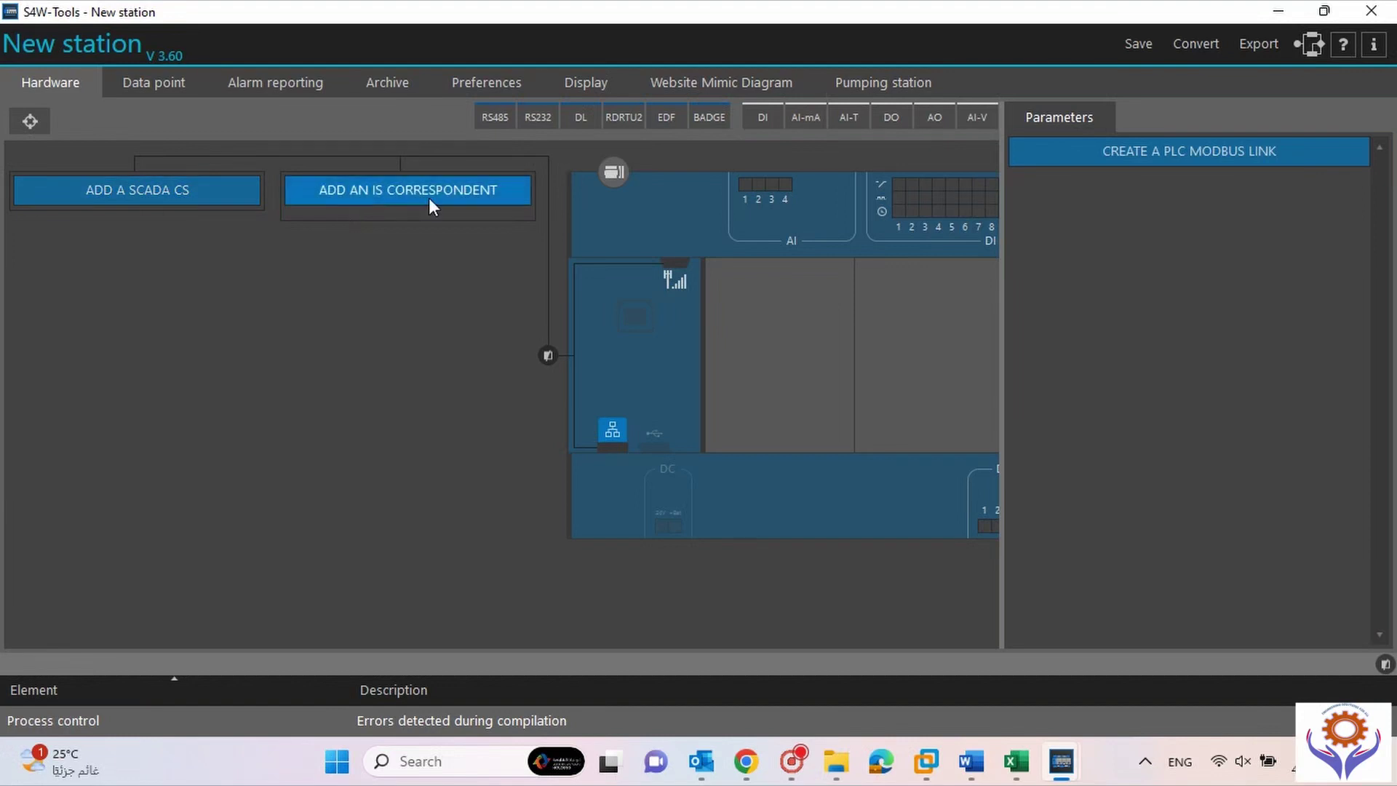
pyautogui.click(548, 356)
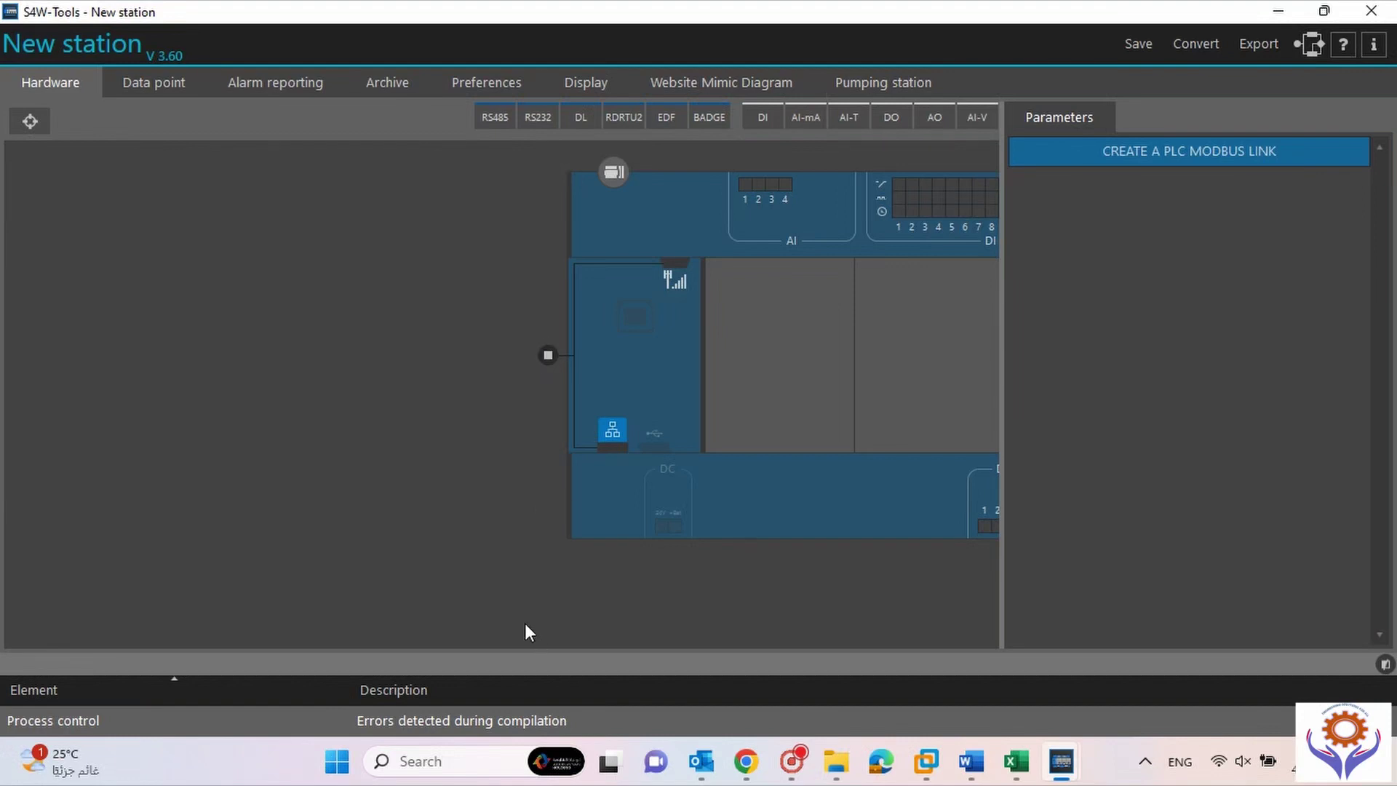
pyautogui.click(30, 120)
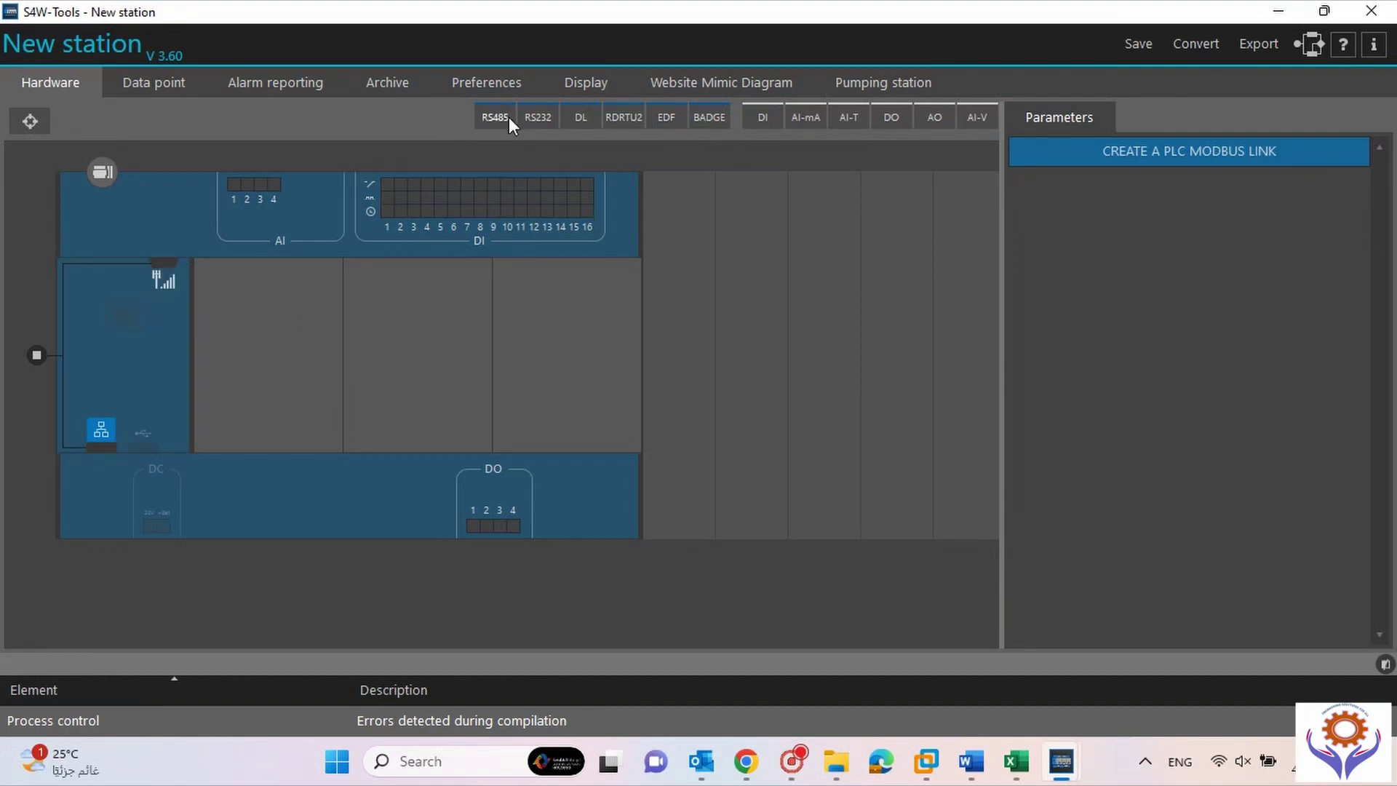
# Place an RS485 card in the first free slot, then DI, DO, AI-mA and AO modules on the rack.
pyautogui.moveTo(504, 115); pyautogui.dragTo(267, 377)
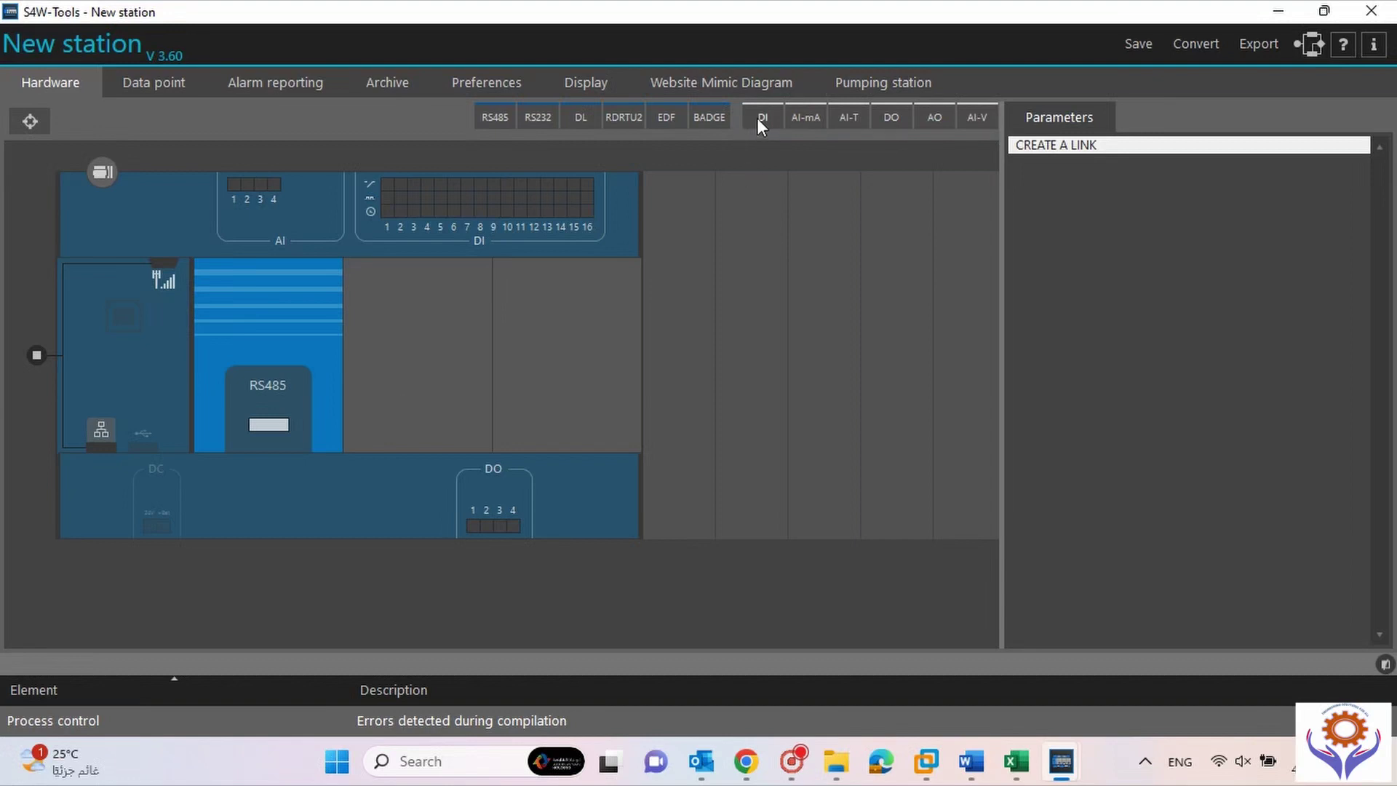
pyautogui.moveTo(761, 117); pyautogui.dragTo(659, 304)
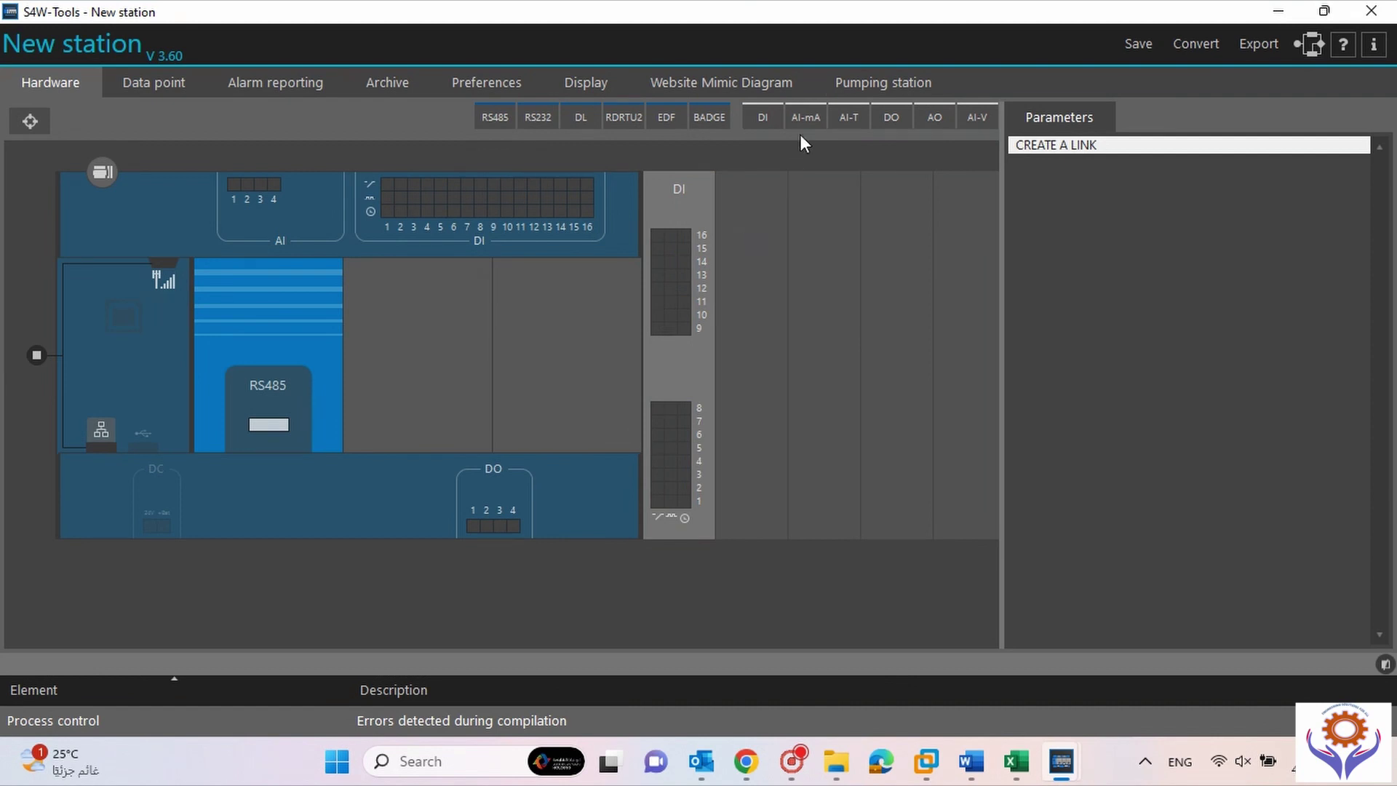
pyautogui.moveTo(888, 114); pyautogui.dragTo(729, 271)
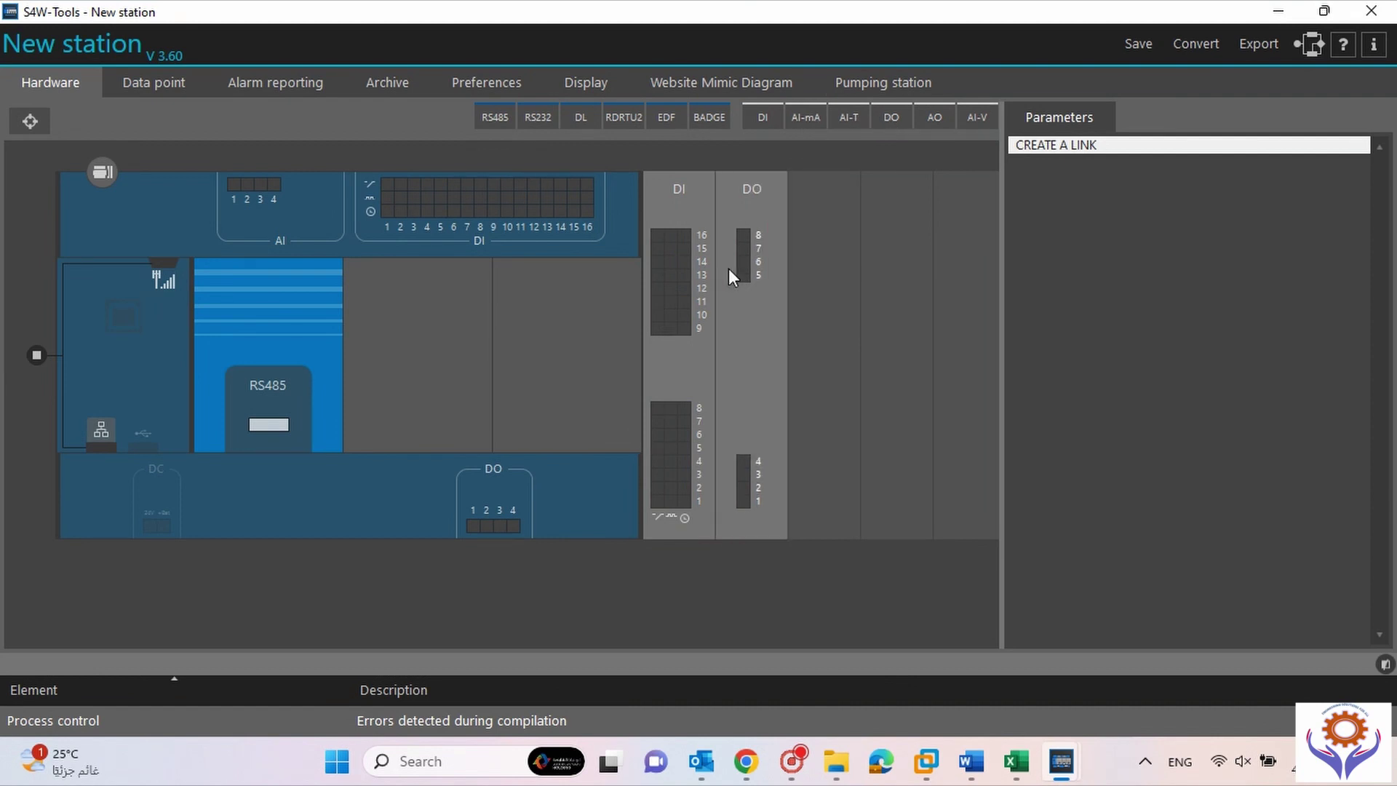
pyautogui.moveTo(803, 116); pyautogui.dragTo(821, 258)
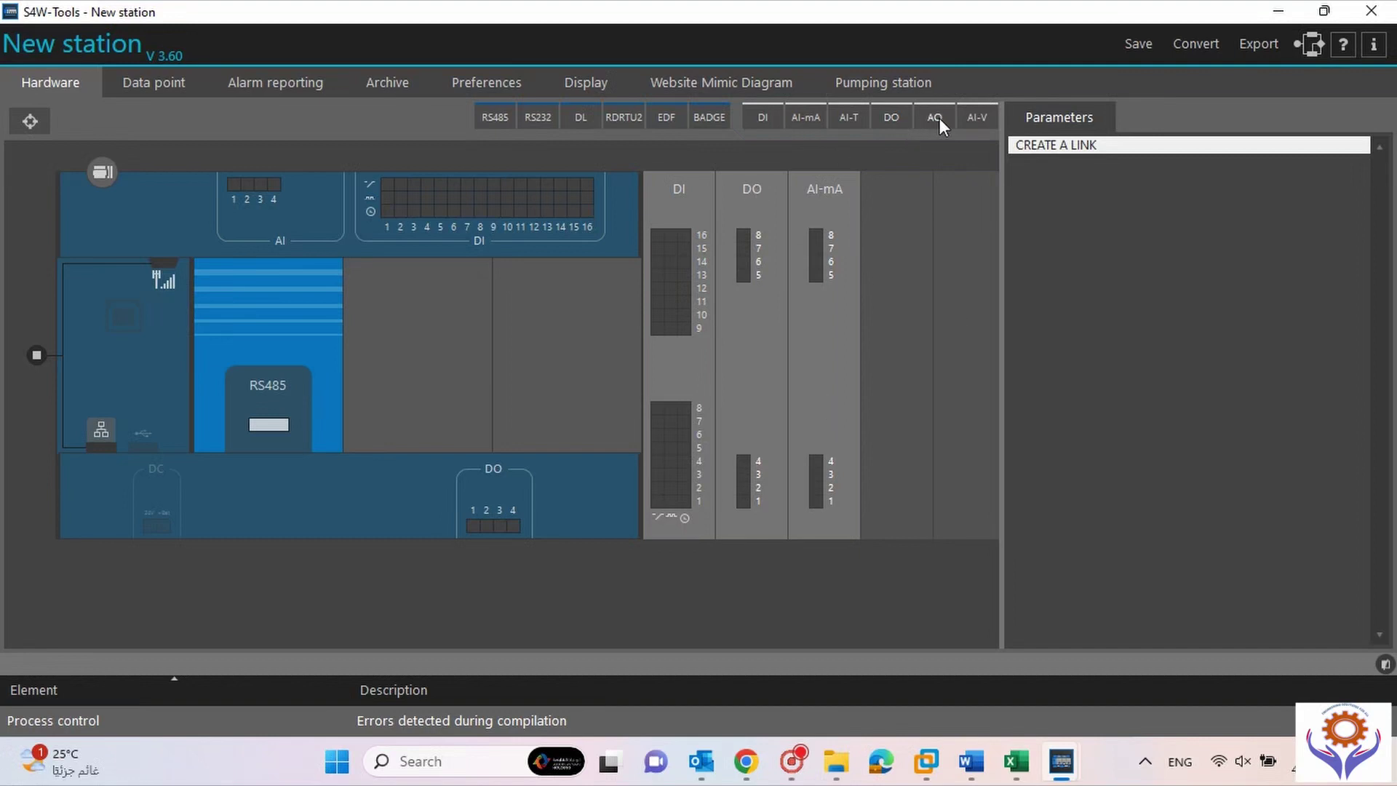
pyautogui.moveTo(935, 118); pyautogui.dragTo(908, 259)
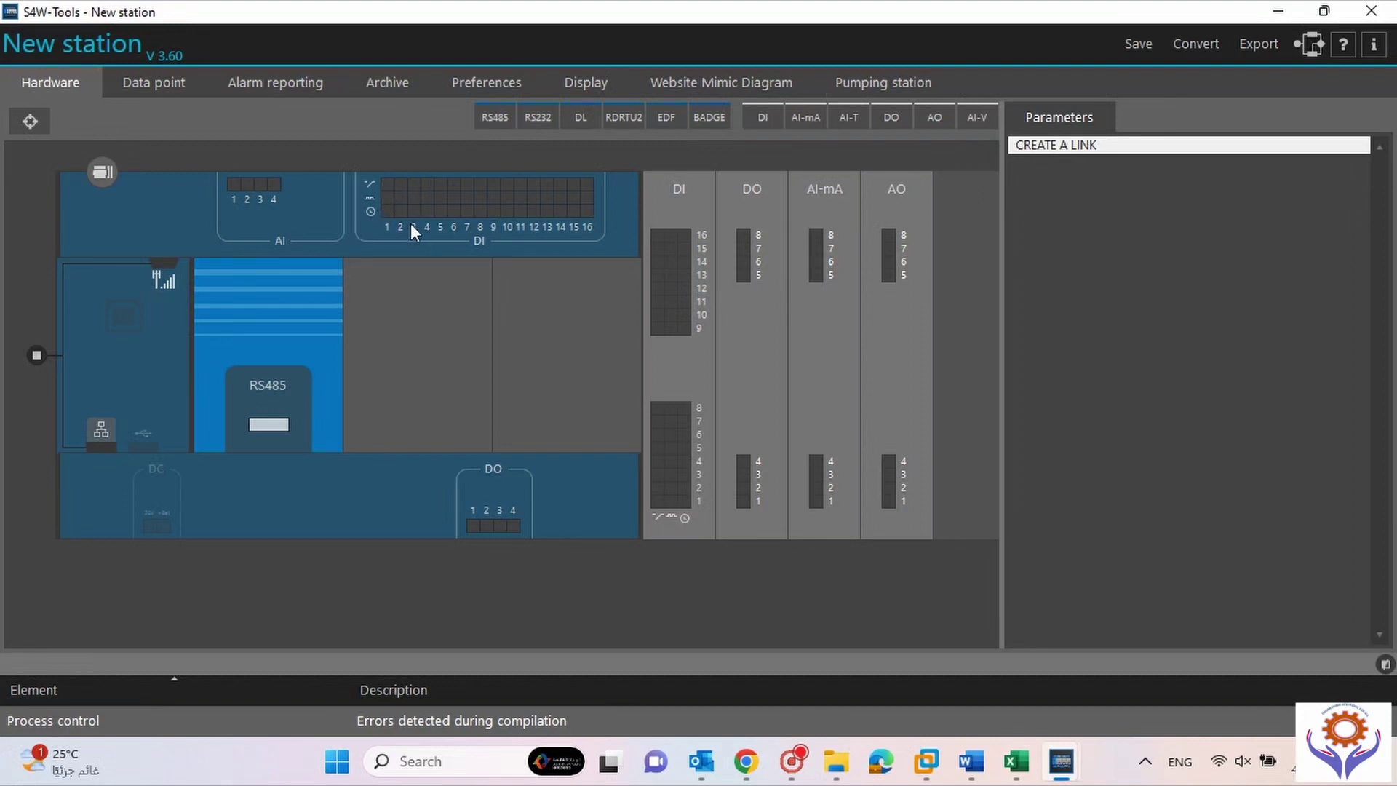
# Create a data point on DI input 1 and check it in the data list.
pyautogui.click(387, 185)
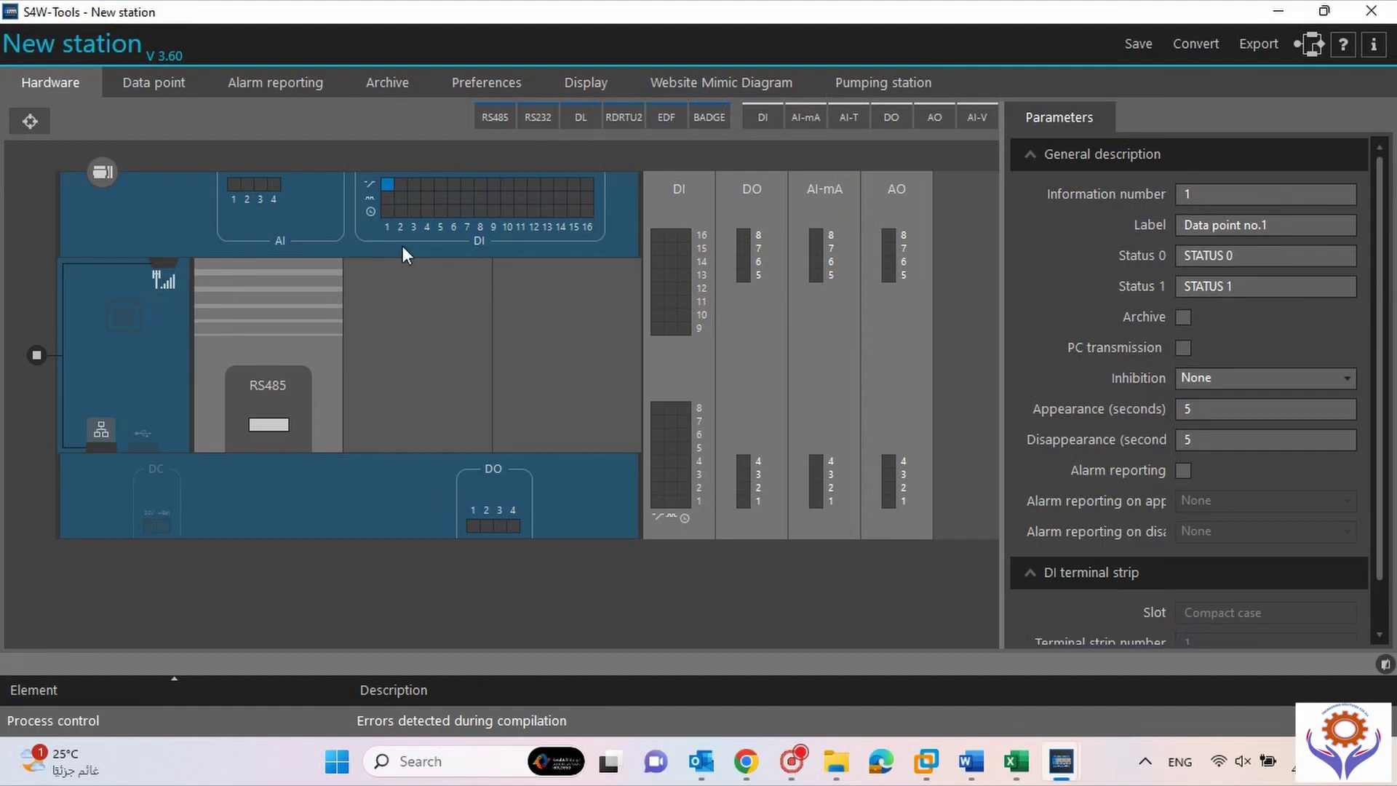
pyautogui.click(150, 86)
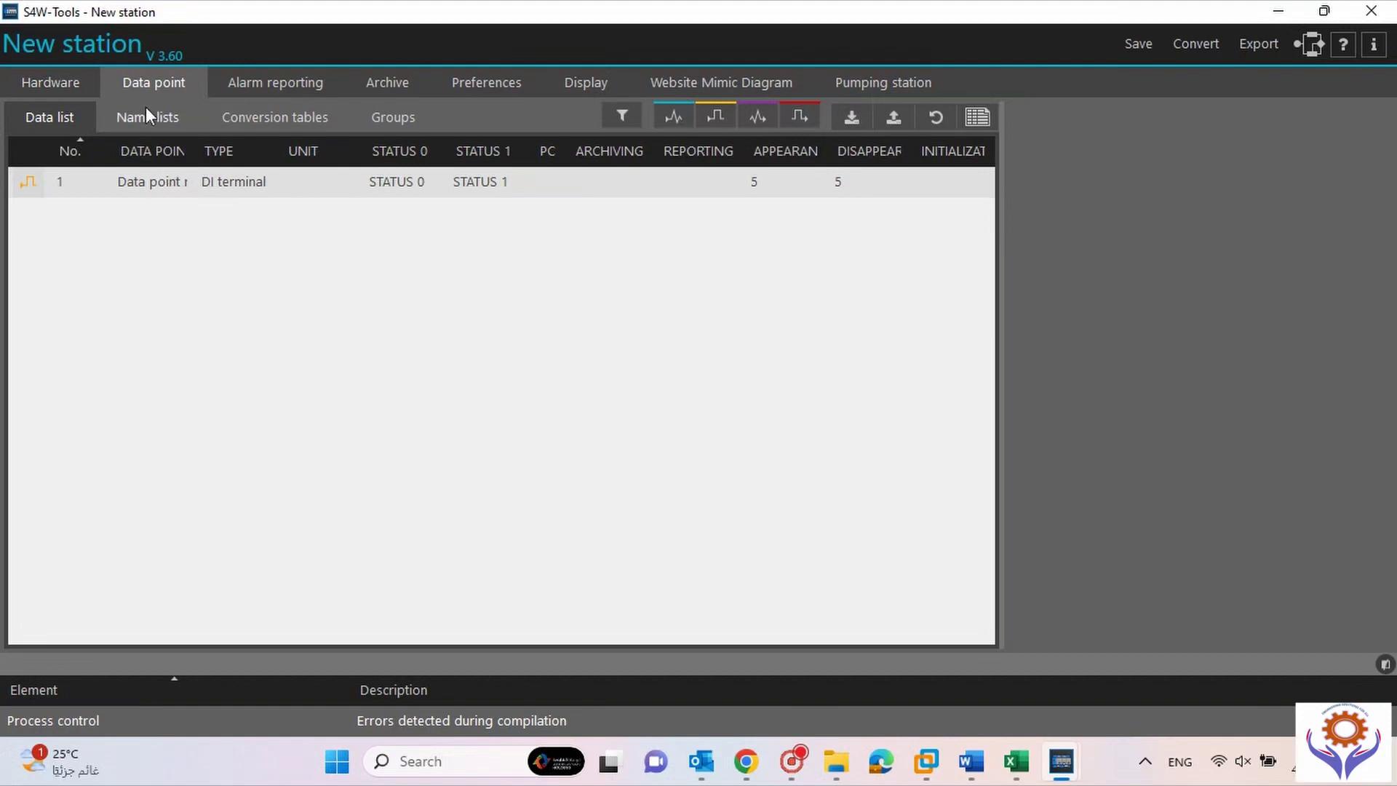
pyautogui.click(58, 83)
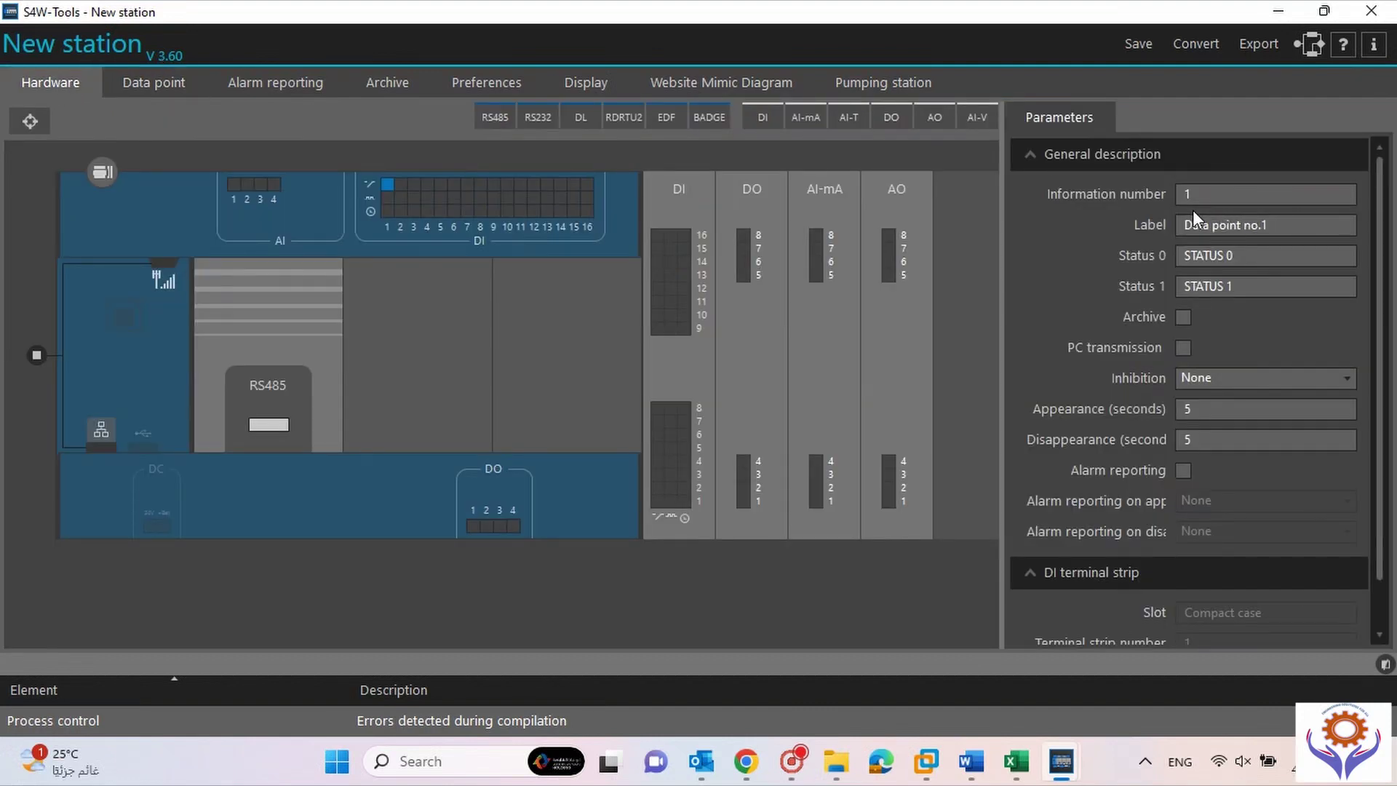
# Label DI input 1 PUMP_RUN with Status 0 OFF and Status 1 ON.
pyautogui.moveTo(1282, 227); pyautogui.dragTo(1108, 211)
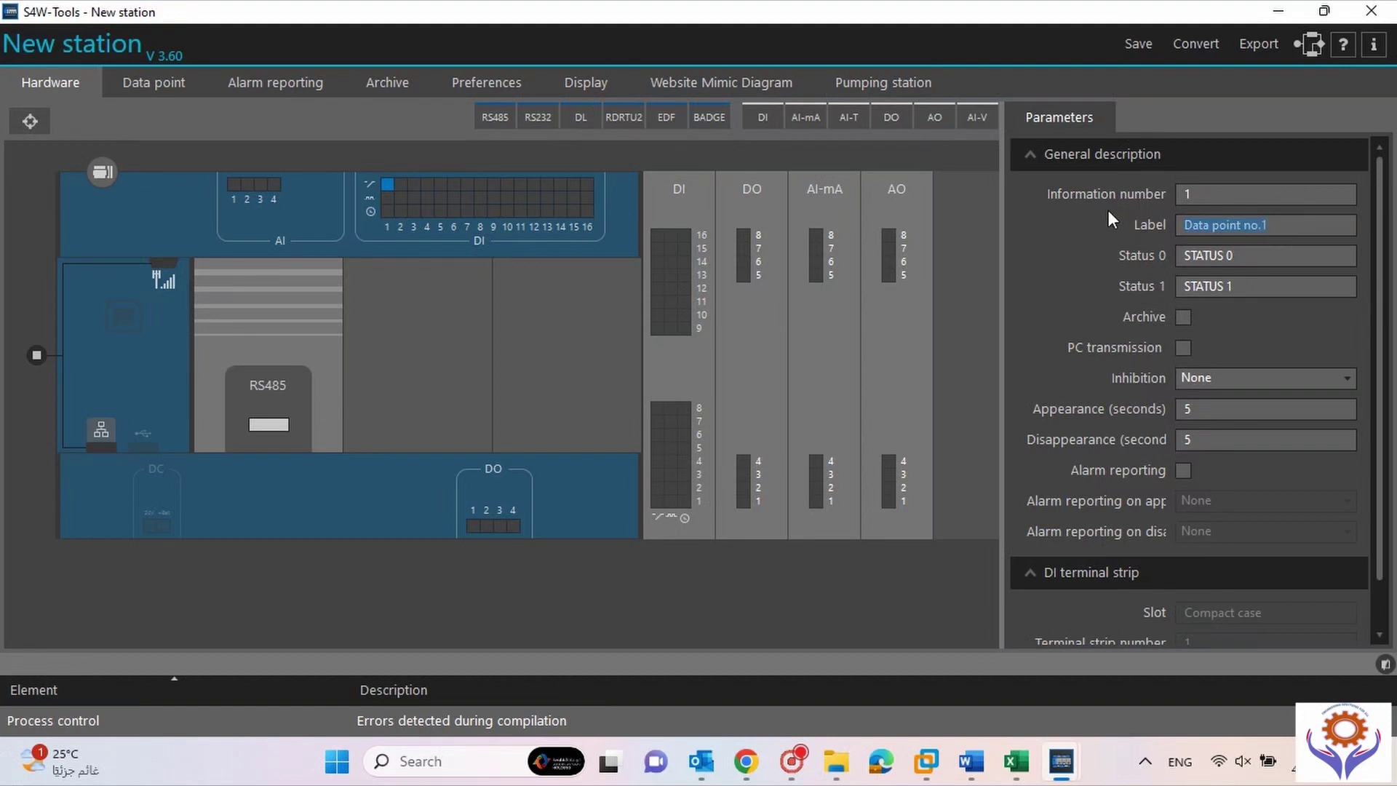
pyautogui.write('PUMP_RUN')
pyautogui.moveTo(1243, 258); pyautogui.dragTo(1167, 251)
pyautogui.write('P')
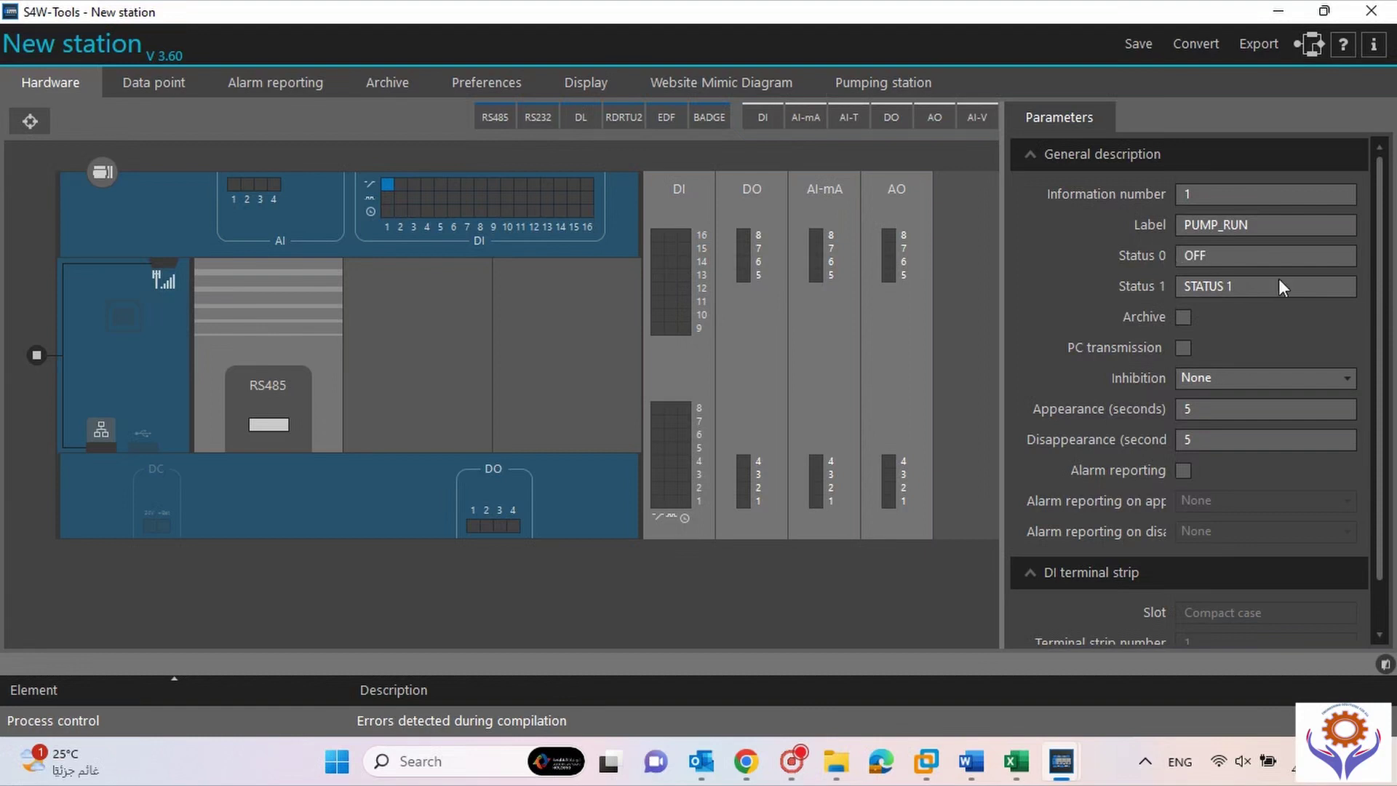
pyautogui.moveTo(1246, 285); pyautogui.dragTo(1041, 299)
pyautogui.write('ON')
pyautogui.click(1247, 381)
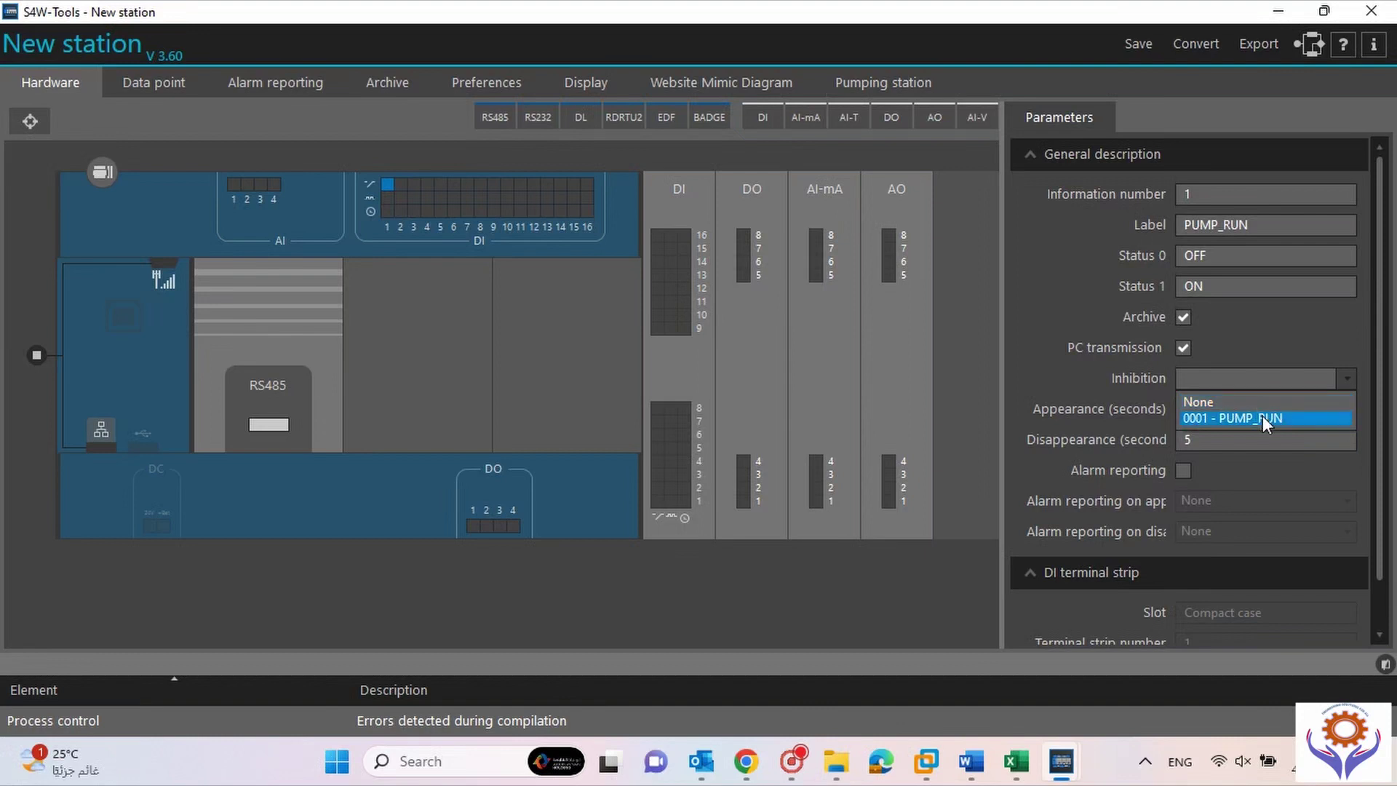
pyautogui.click(1268, 351)
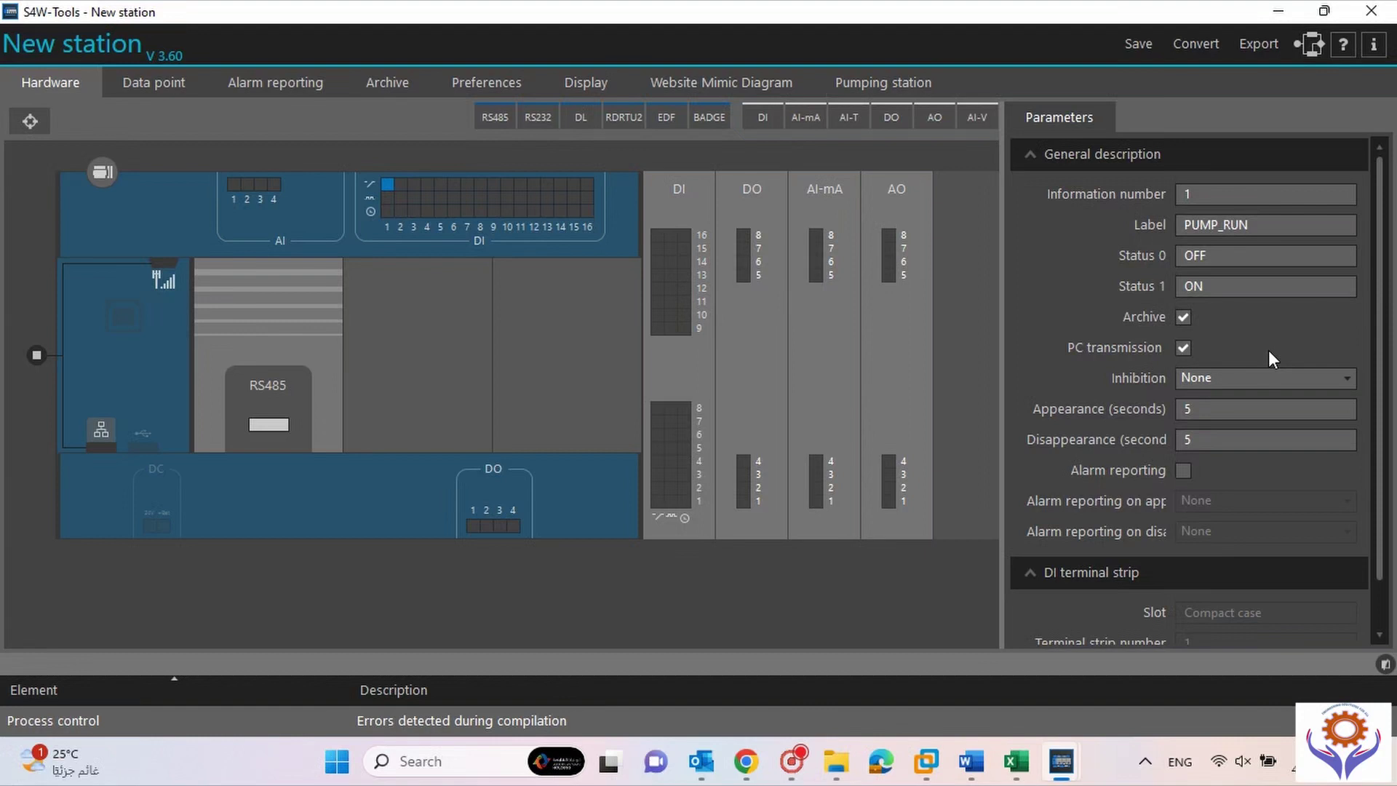
pyautogui.click(1263, 371)
pyautogui.click(1263, 370)
pyautogui.click(1236, 414)
pyautogui.doubleClick(1218, 435)
pyautogui.scroll(-1, 1384, 480)
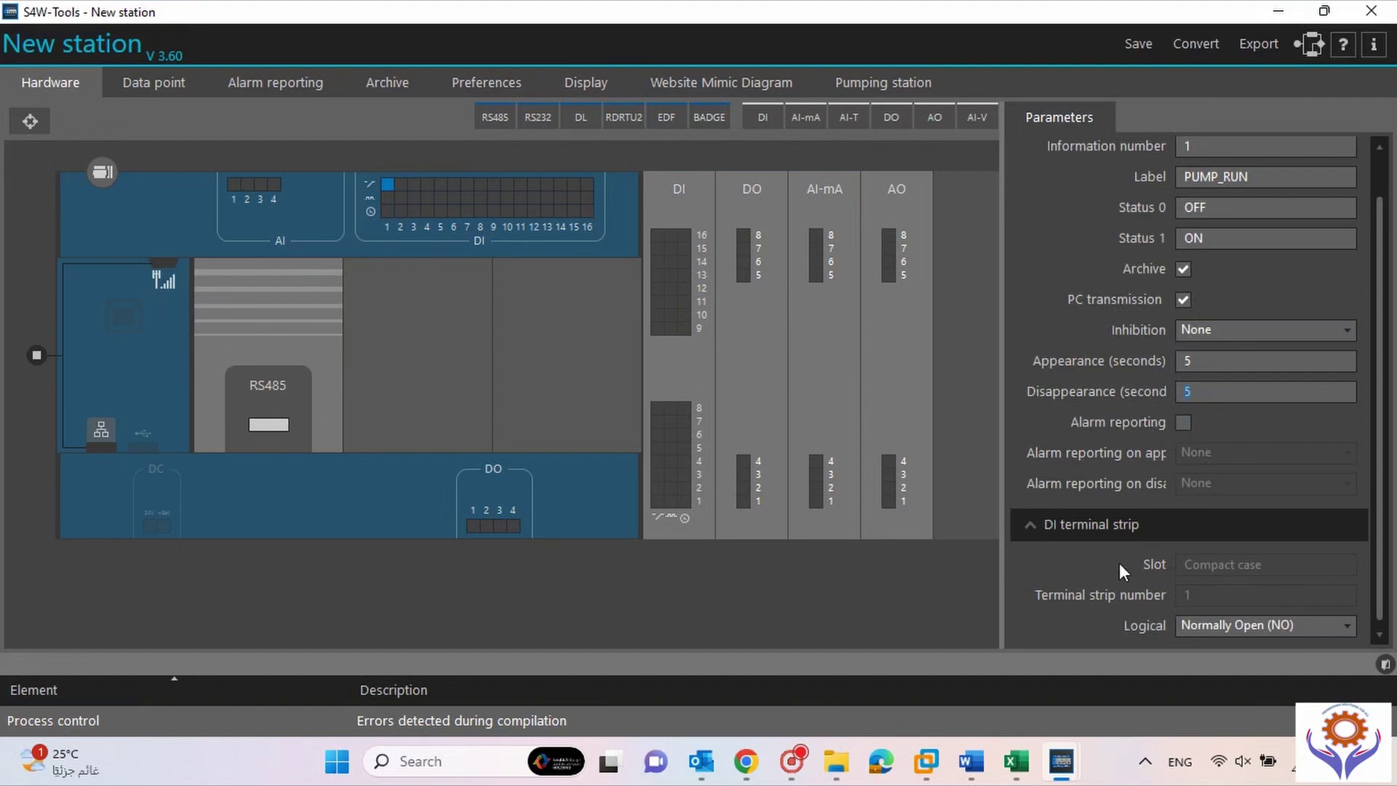
pyautogui.click(1264, 627)
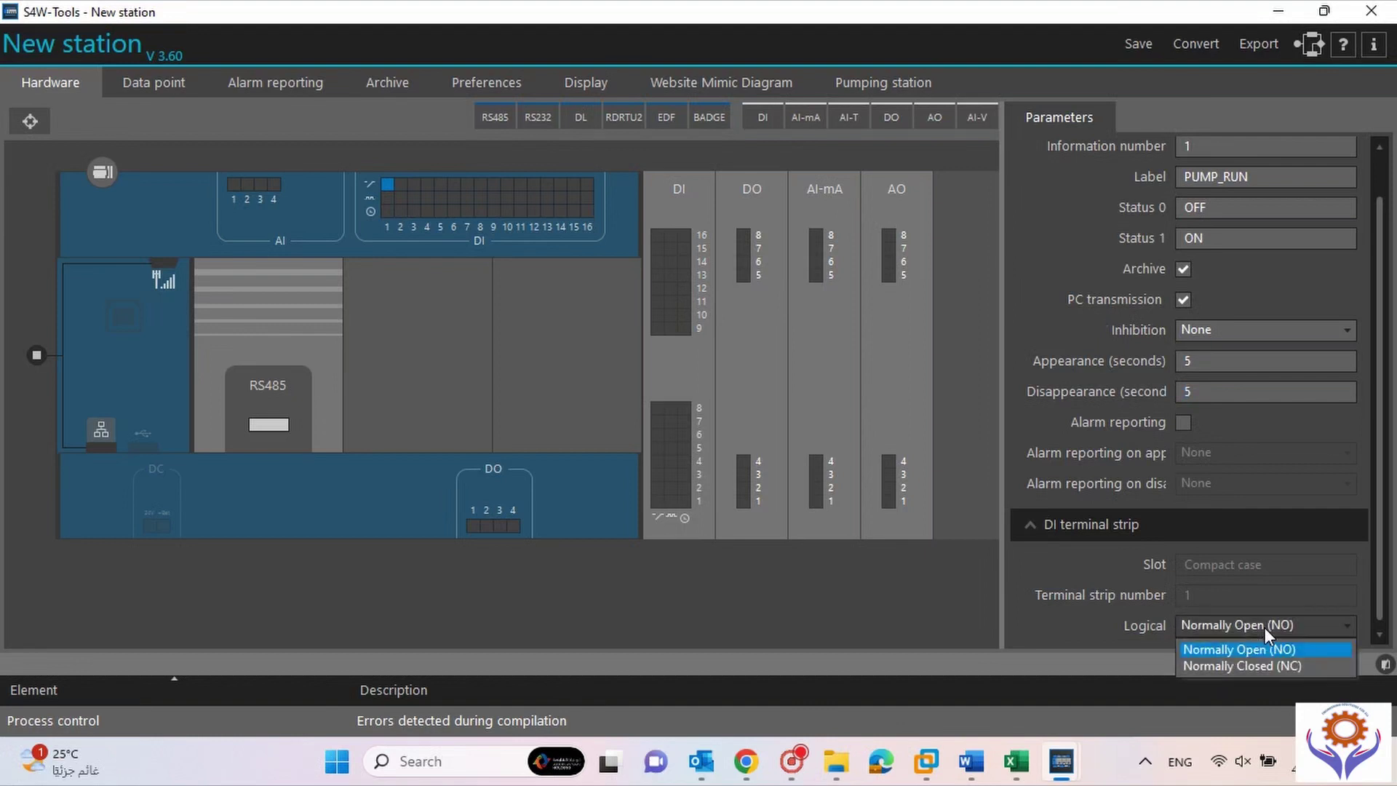
pyautogui.click(1265, 627)
pyautogui.scroll(-1, 1386, 608)
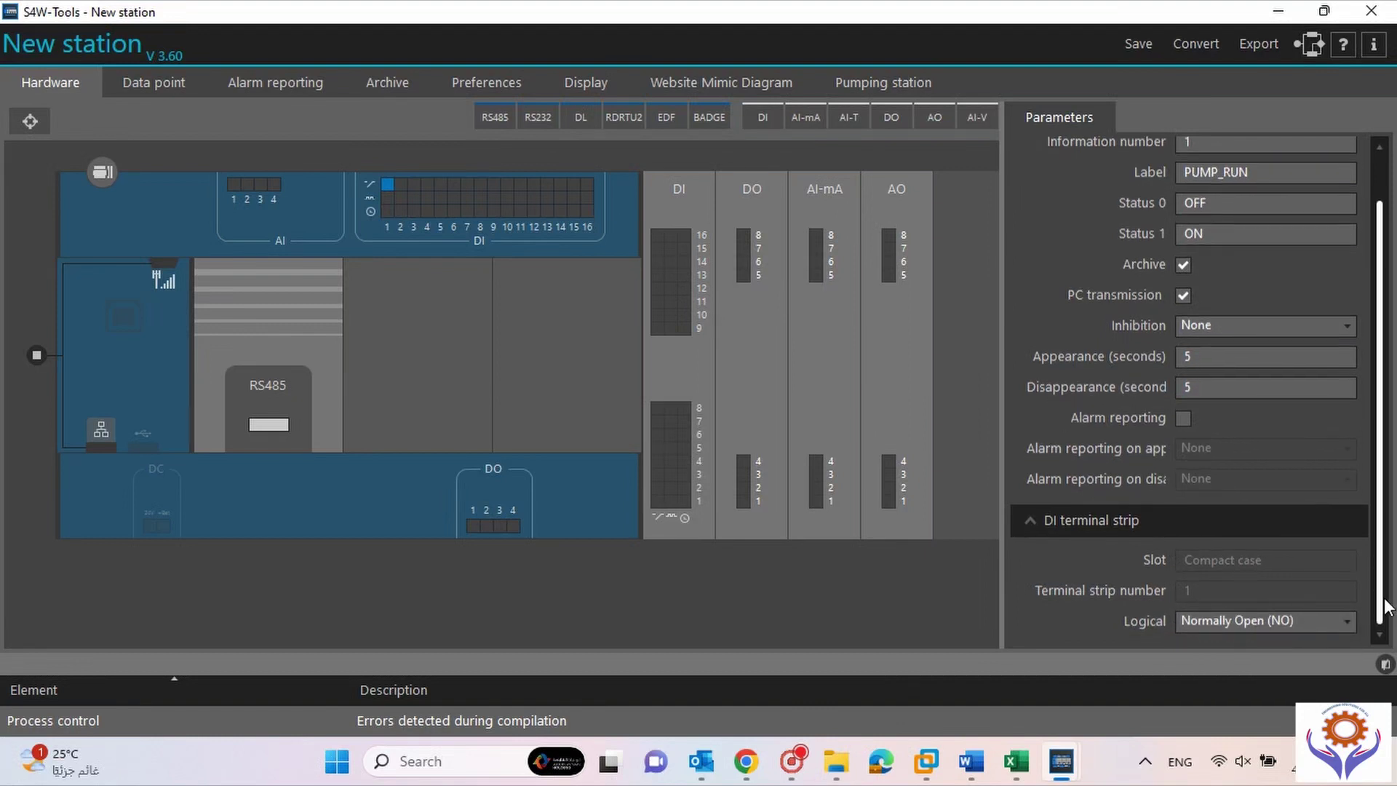
pyautogui.moveTo(1386, 607); pyautogui.dragTo(1385, 378)
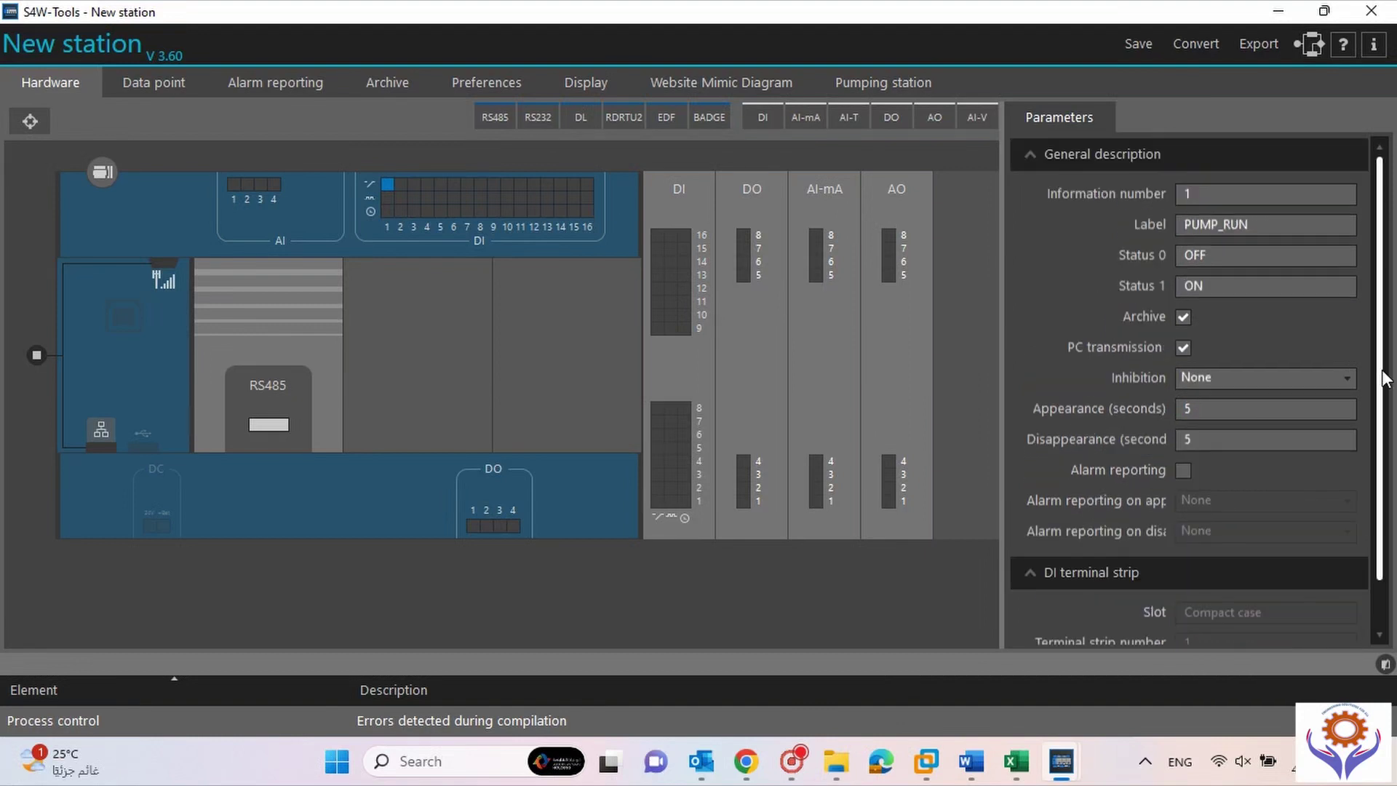
# Label DI input 2 PUMP_TRIP with Status 0 NORMAL and Status 1 TRIP.
pyautogui.click(401, 185)
pyautogui.moveTo(1275, 225); pyautogui.dragTo(1020, 211)
pyautogui.write('PUMP_TRIP')
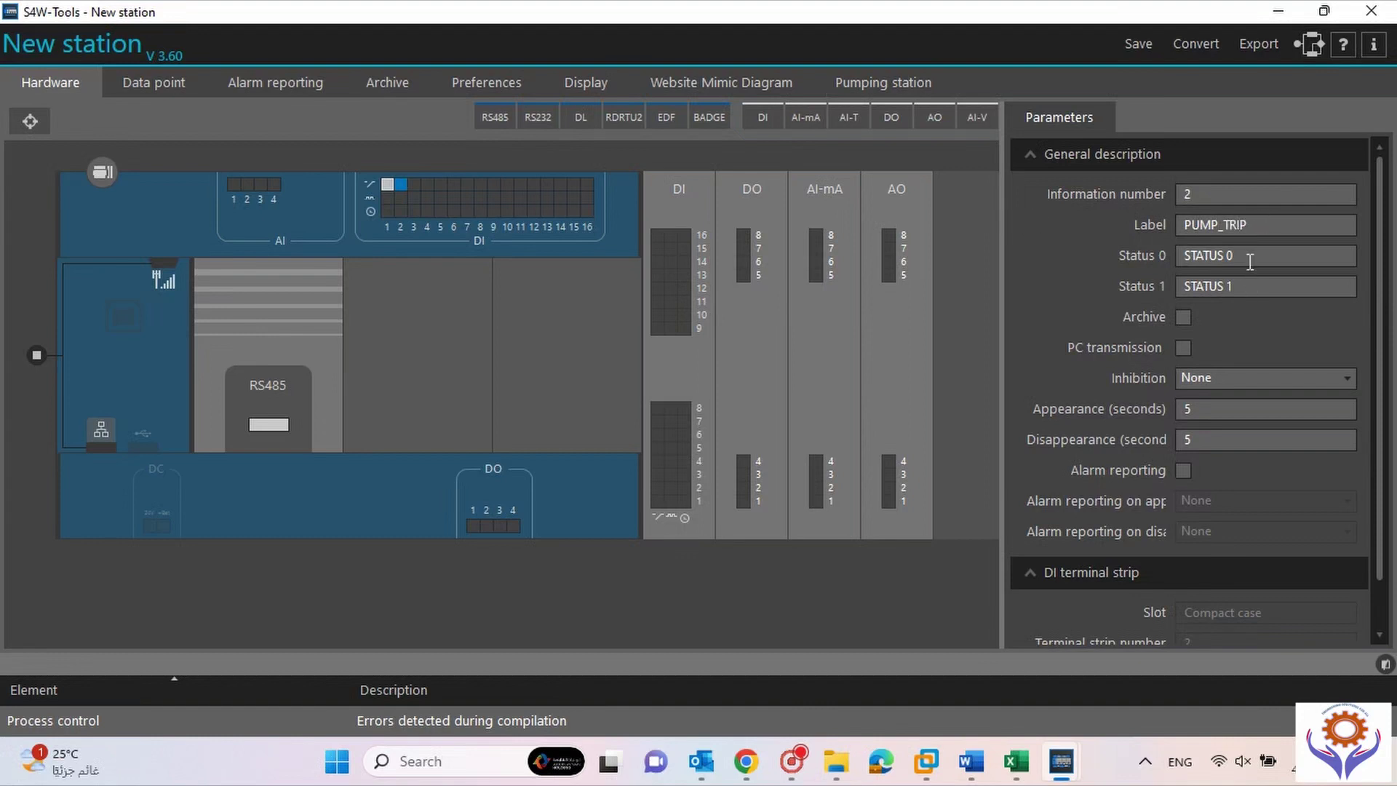
pyautogui.press('Tab')
pyautogui.write('NORMAL')
pyautogui.press('Tab')
pyautogui.write('TRIP')
# Enable alarm reporting for PUMP_TRIP, keeping alarm on appearance at None.
pyautogui.click(1184, 471)
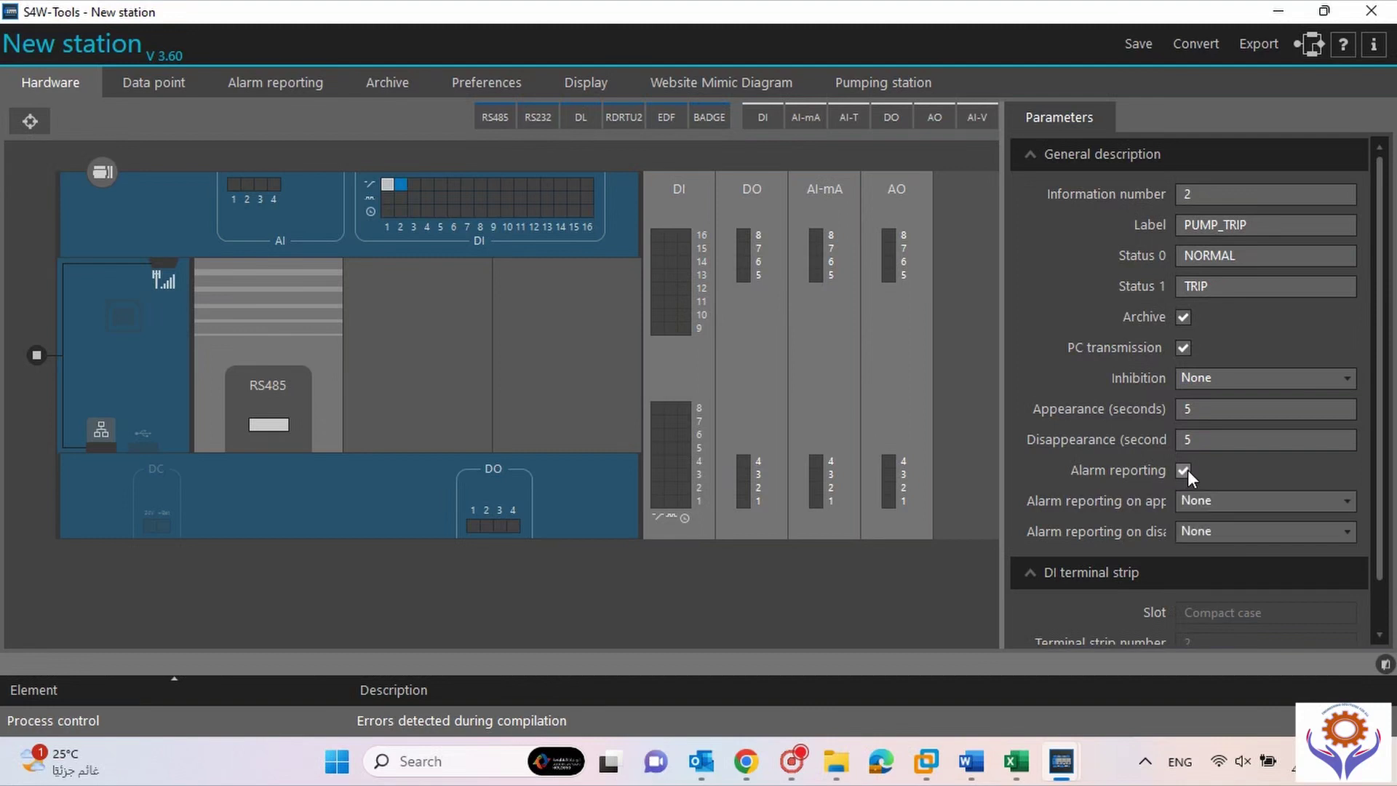
pyautogui.click(1311, 499)
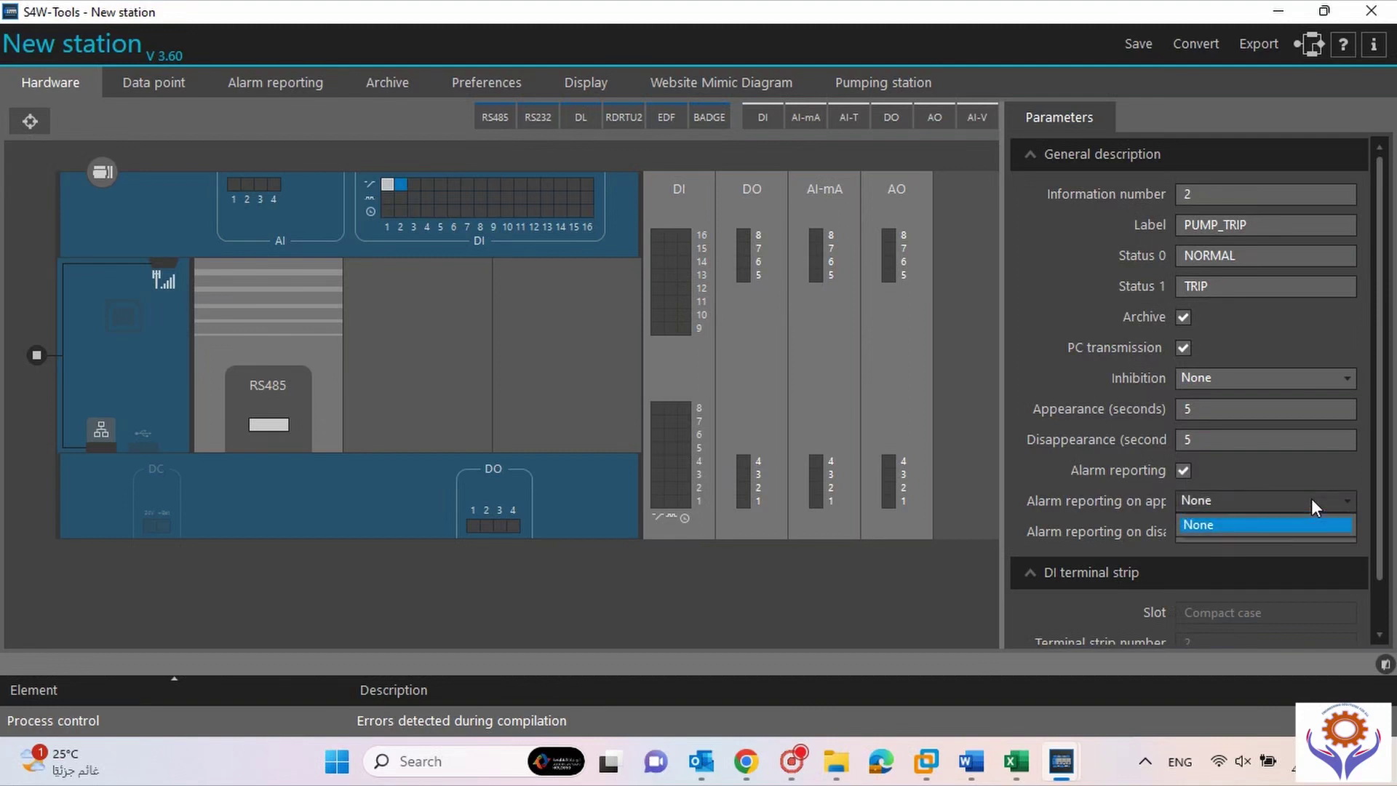
pyautogui.click(1230, 526)
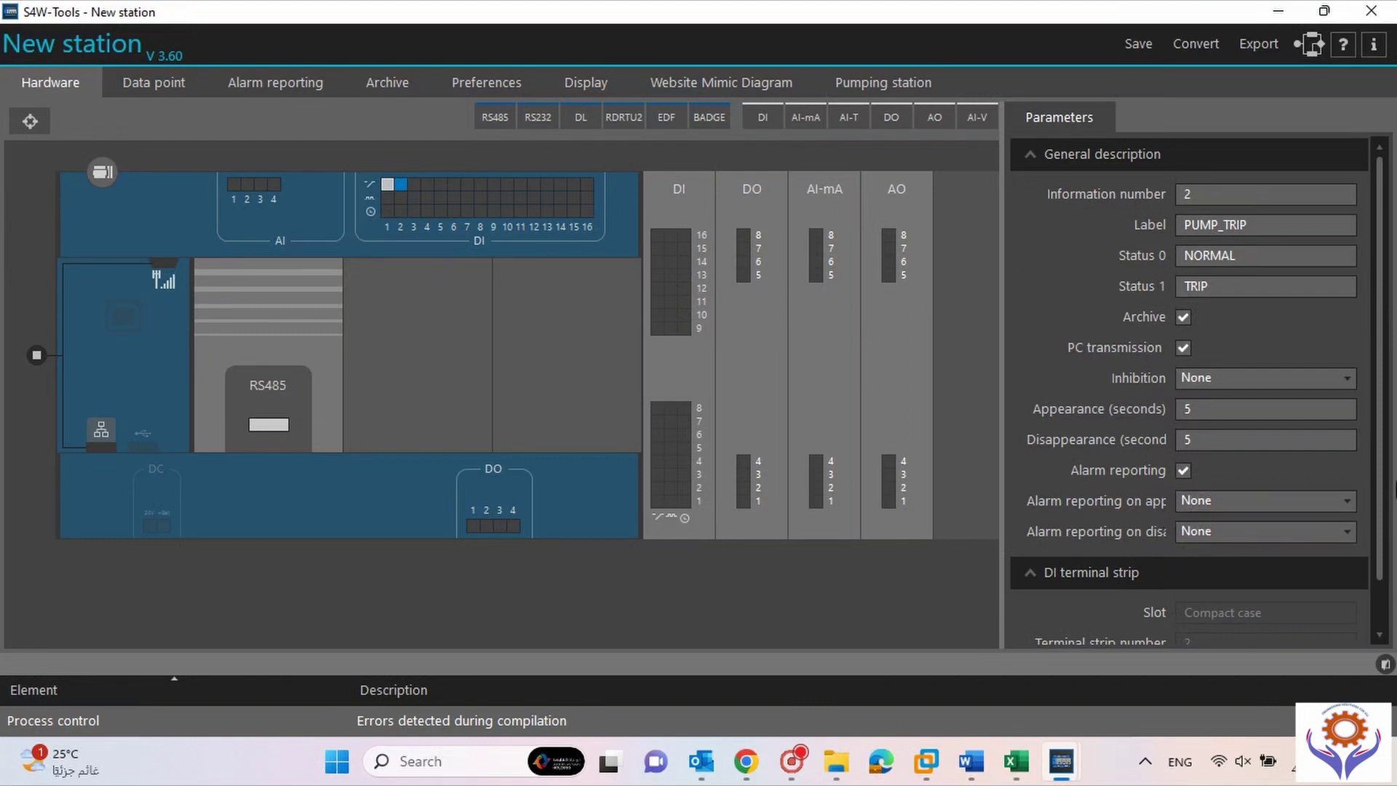
pyautogui.scroll(-2, 1386, 480)
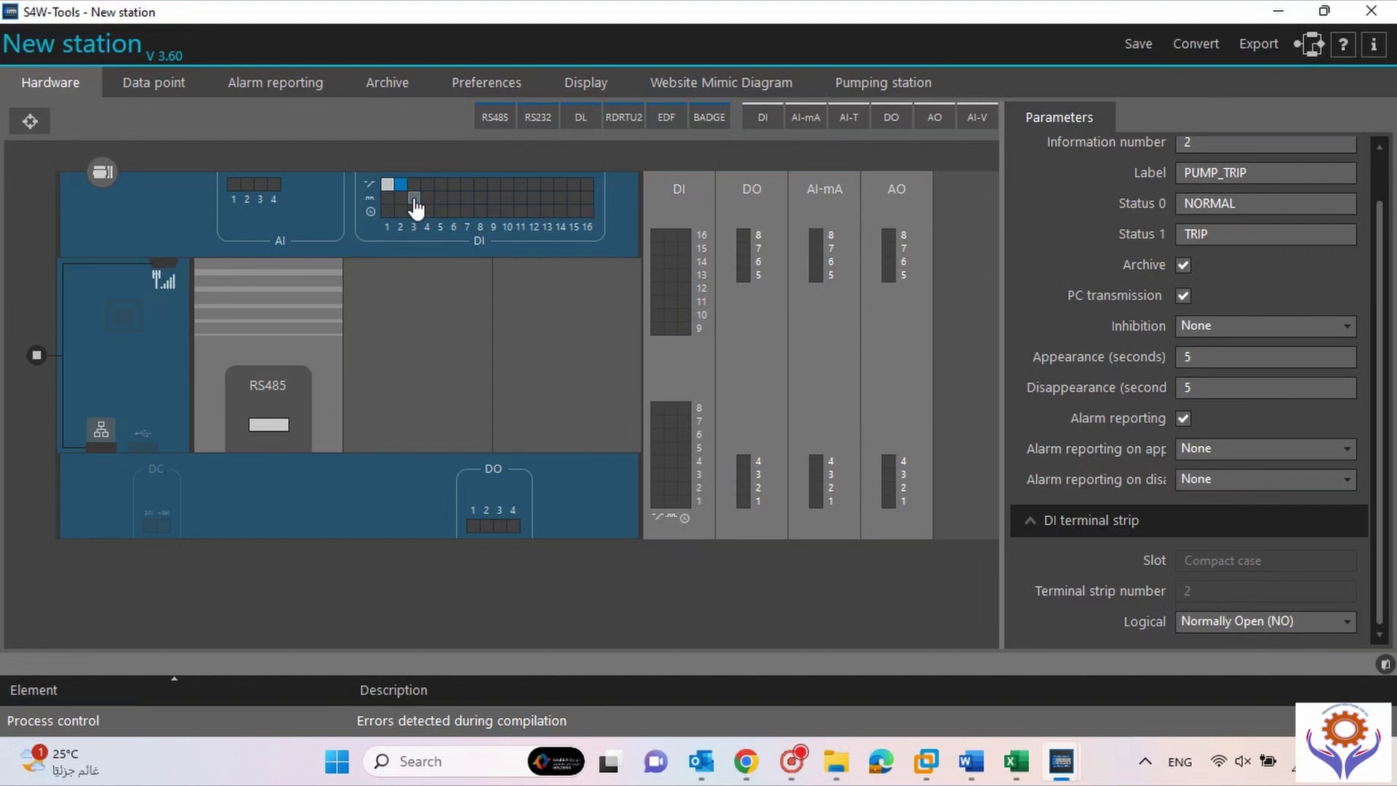
# Label the pulse-meter point on DI input 3 FLOW_TOTAL.
pyautogui.click(414, 198)
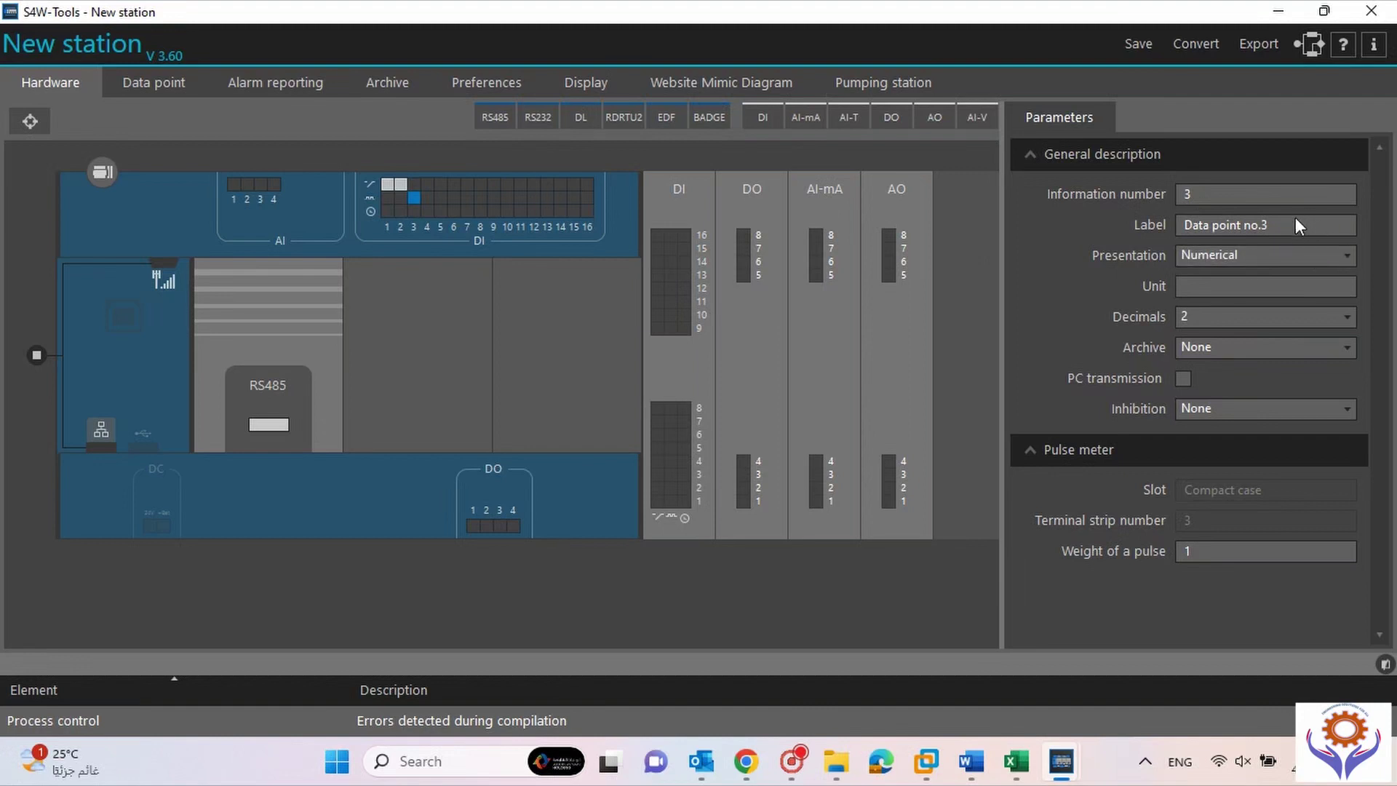
pyautogui.moveTo(1281, 222); pyautogui.dragTo(1132, 227)
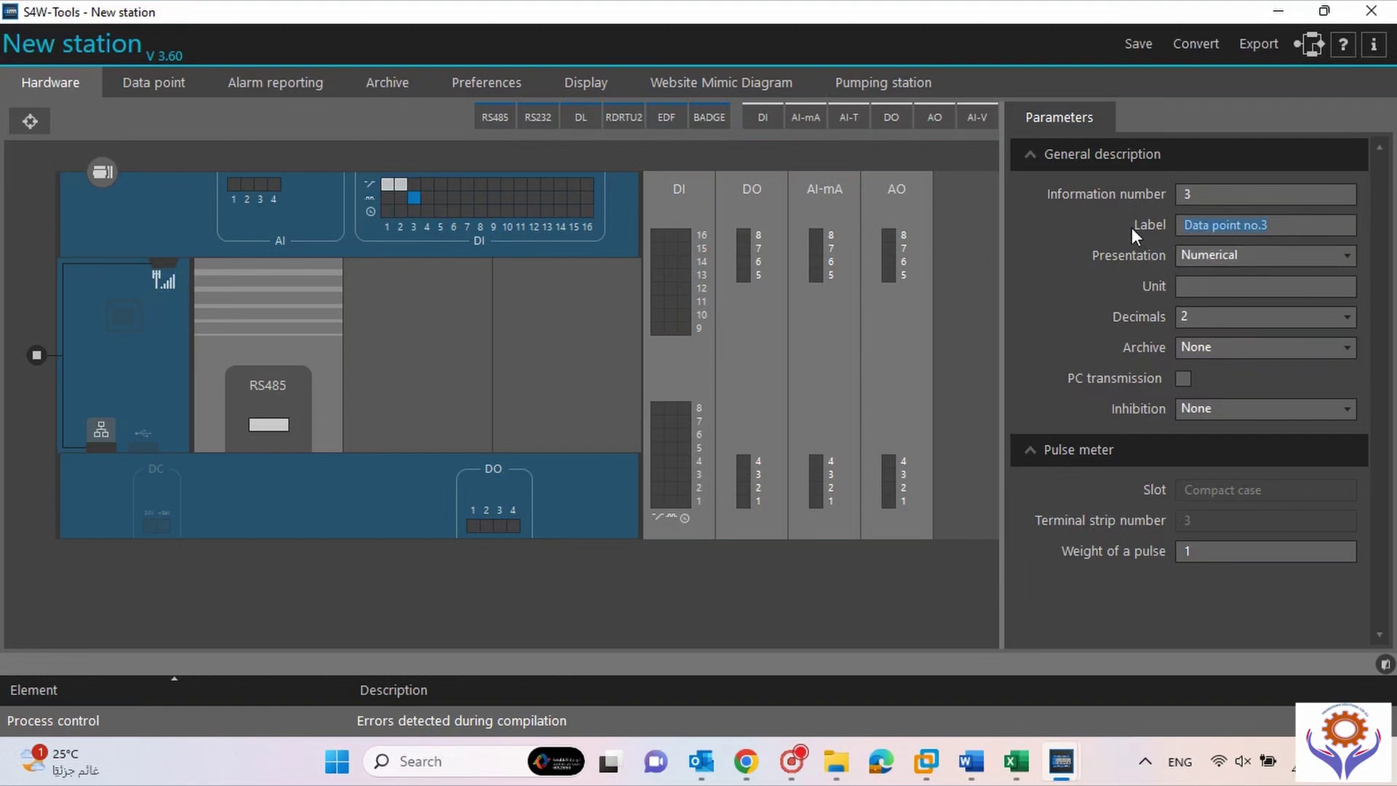
pyautogui.write('FLOW')
pyautogui.write('_')
pyautogui.write('PUL')
pyautogui.press('BackSpace')
pyautogui.press('BackSpace')
pyautogui.press('BackSpace')
pyautogui.write('TOTLA')
pyautogui.press('BackSpace')
pyautogui.press('BackSpace')
pyautogui.write('AL')
# Keep FLOW_TOTAL's presentation Numerical with unit M3 and 0 decimals.
pyautogui.click(1287, 256)
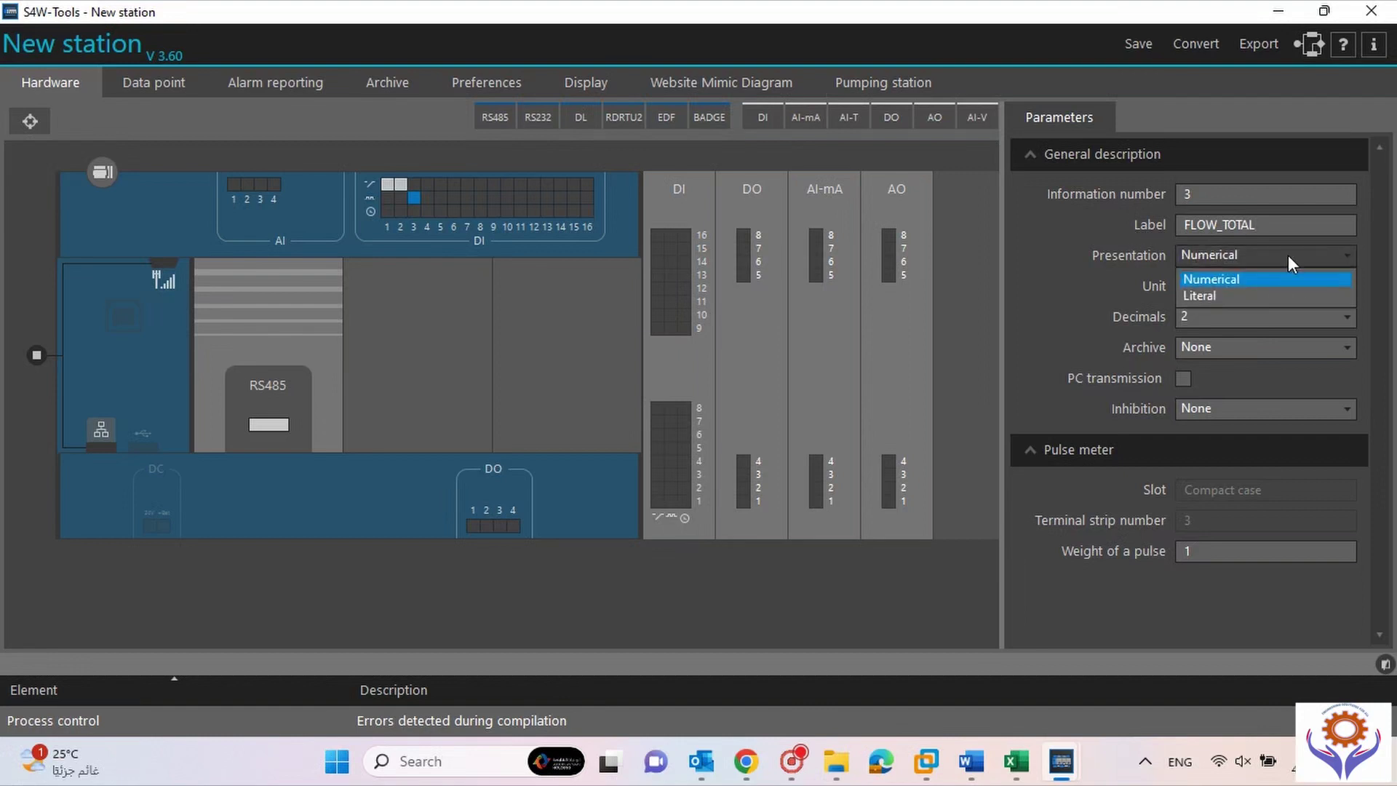
pyautogui.click(1238, 281)
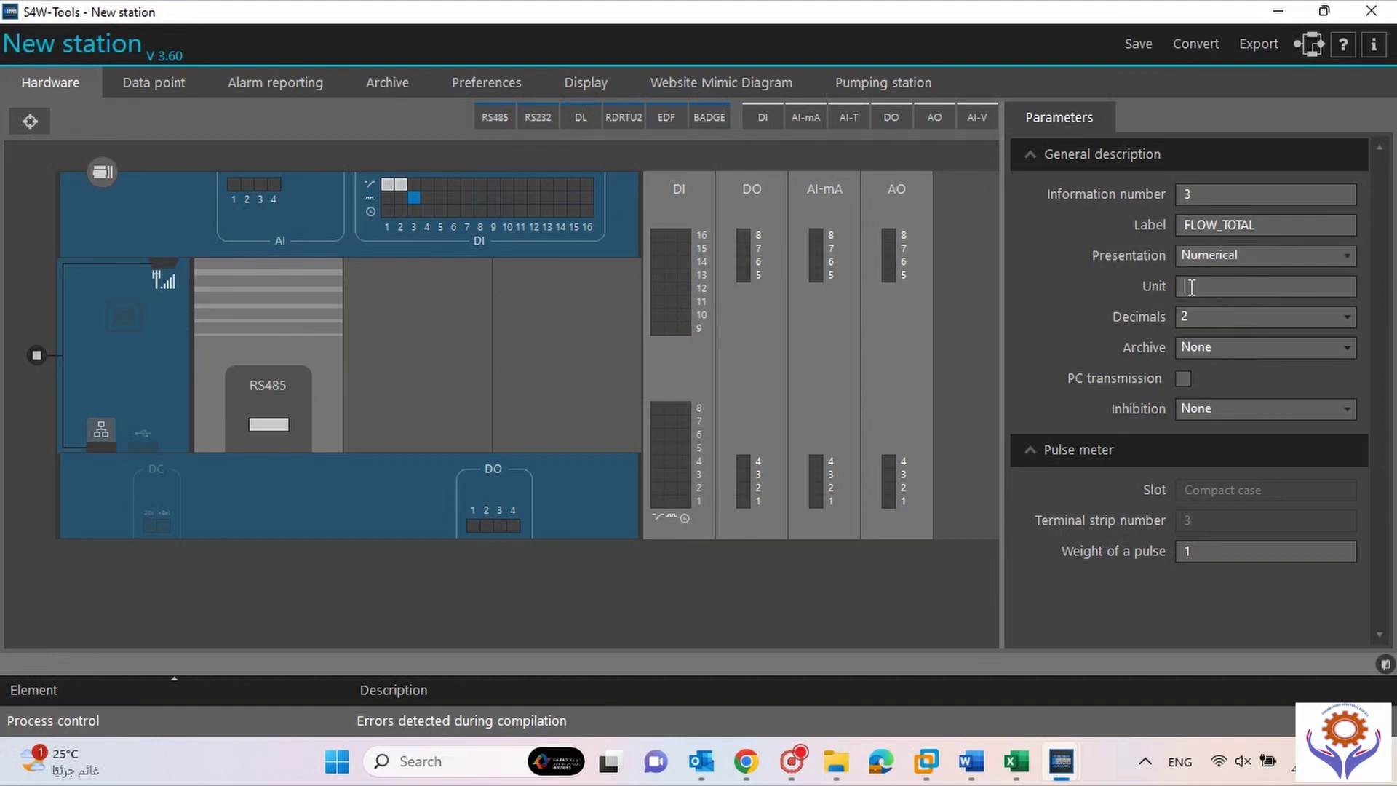
pyautogui.write('M#')
pyautogui.press('BackSpace')
pyautogui.write('3')
pyautogui.click(1343, 319)
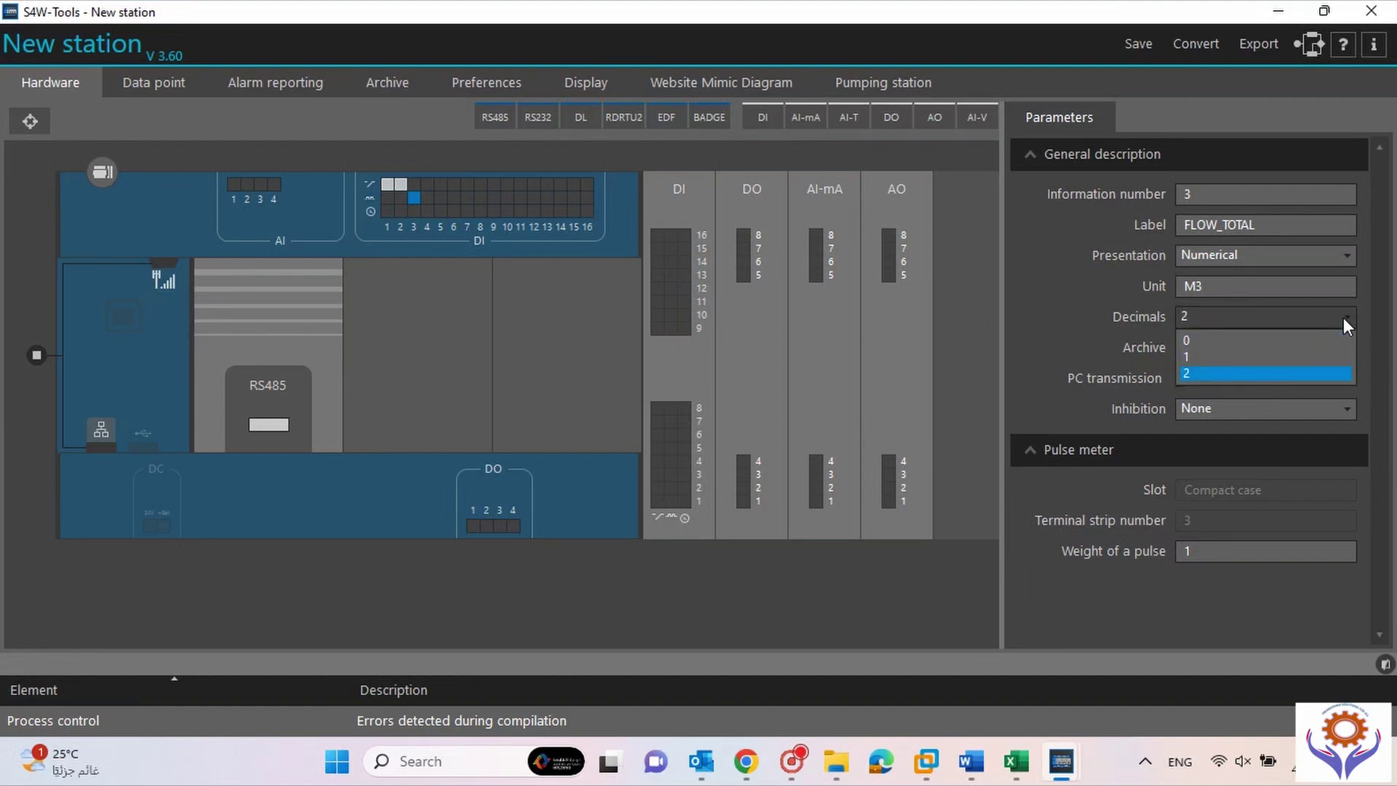
pyautogui.click(1190, 339)
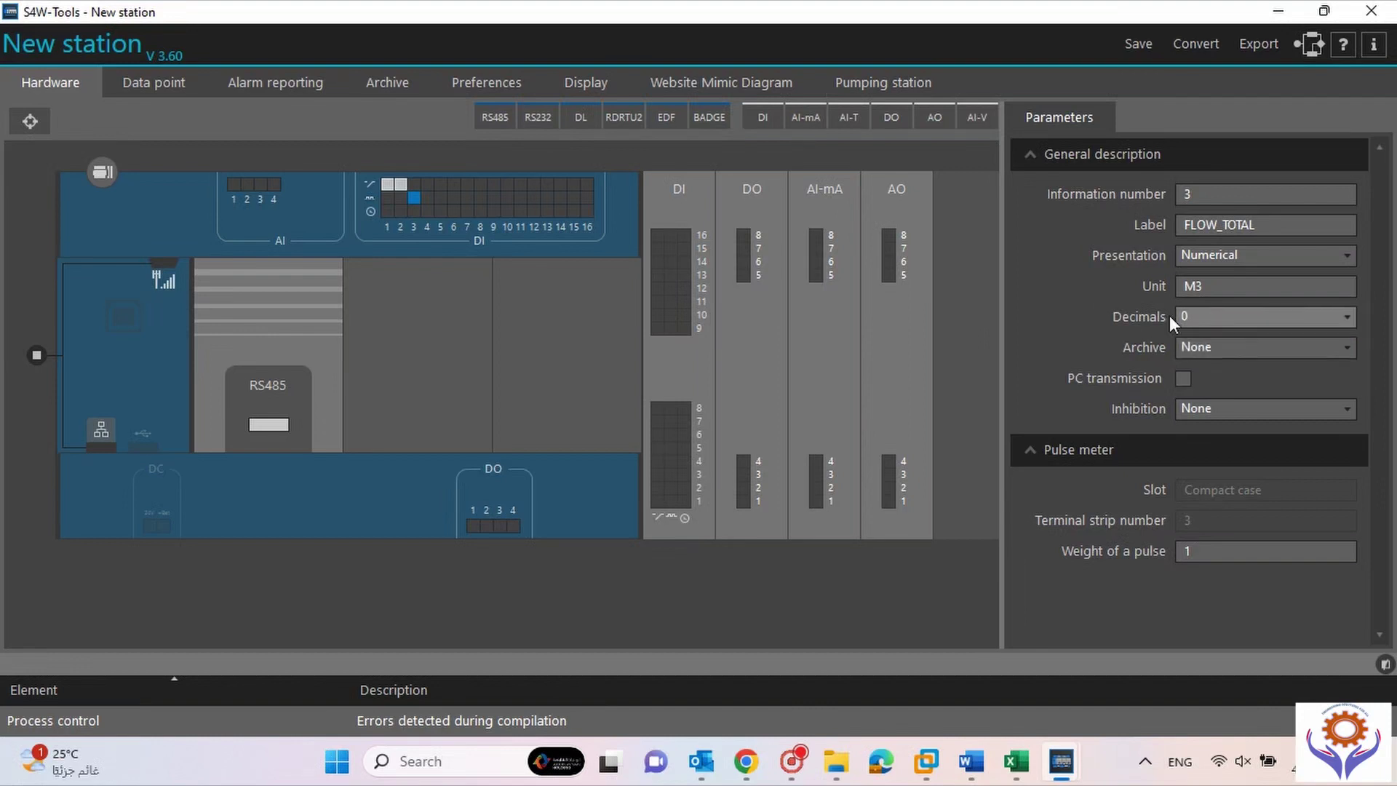
# Leave FLOW_TOTAL's archive at None and edit the pulse weight value.
pyautogui.click(1251, 347)
pyautogui.click(1250, 347)
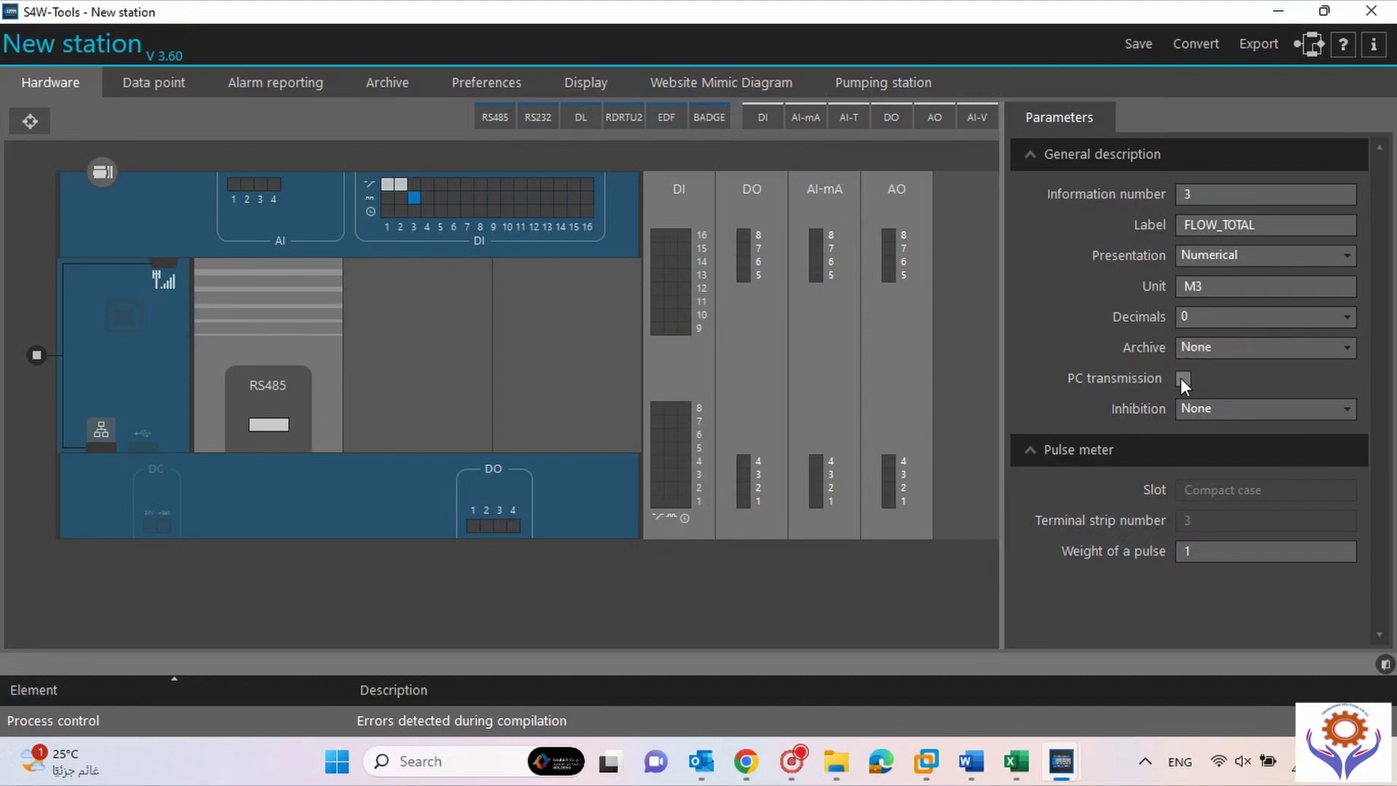
pyautogui.click(1216, 351)
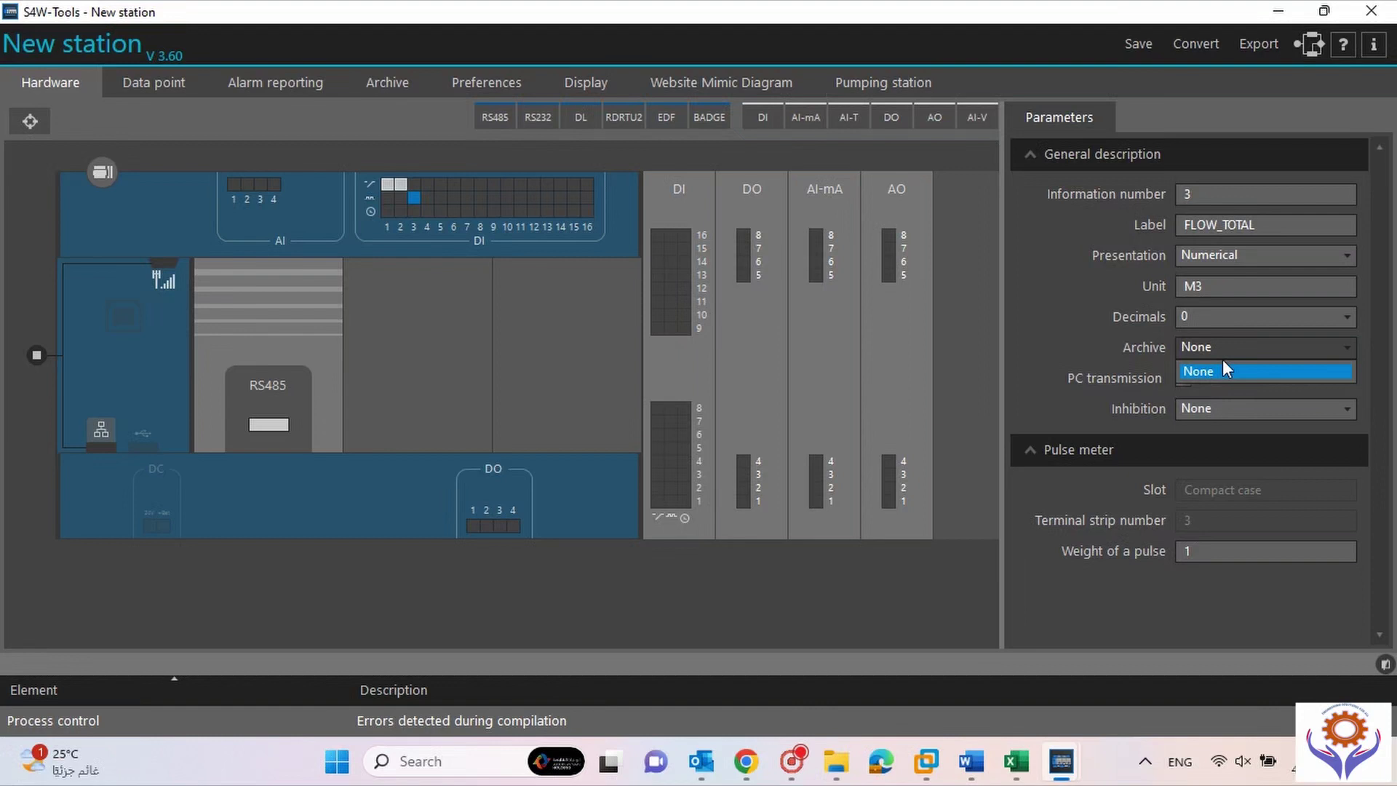
pyautogui.click(1041, 362)
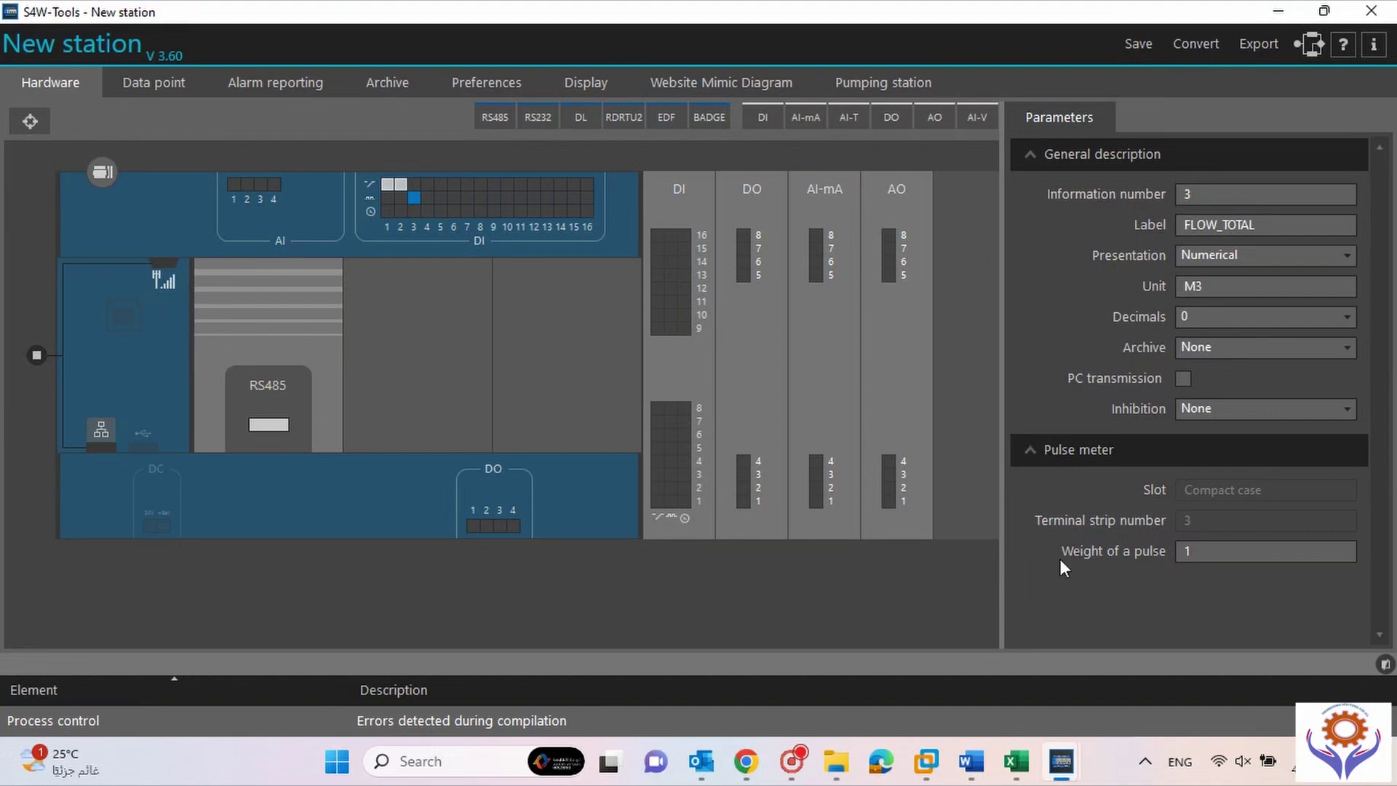
pyautogui.click(1198, 548)
# Label digital input 4 PUMP_AUTO.
pyautogui.click(429, 186)
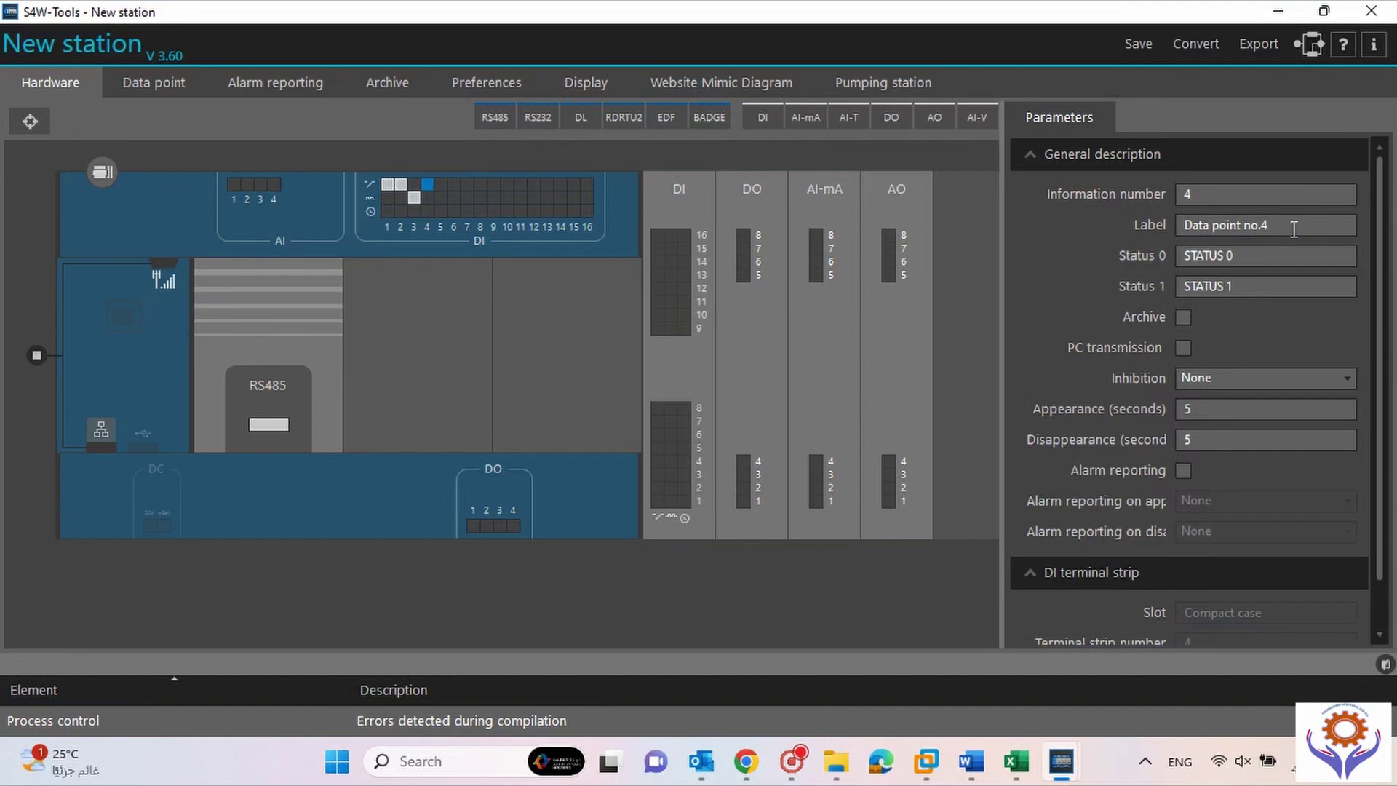
pyautogui.moveTo(1297, 224); pyautogui.dragTo(1113, 220)
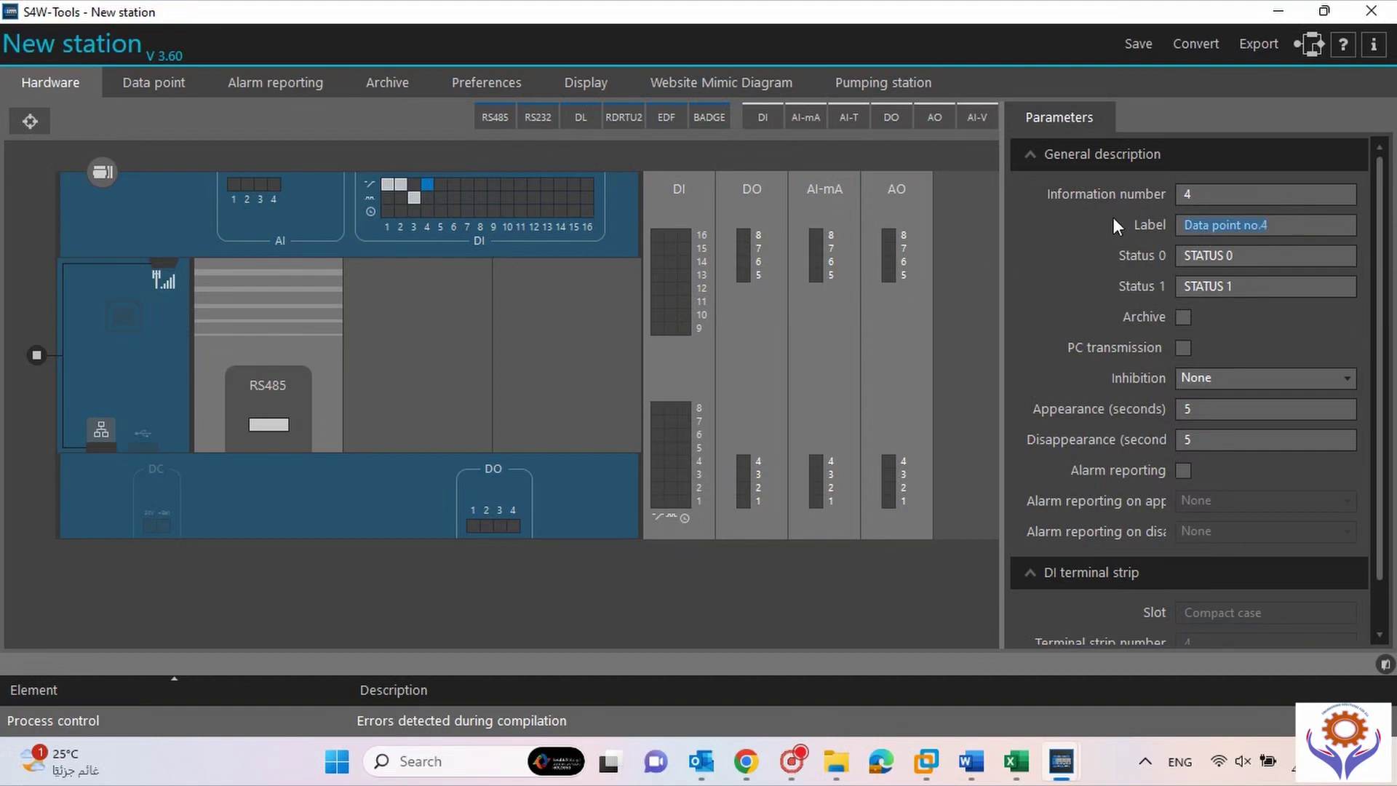
pyautogui.write('PUMP_AUTO')
# Create default data points on digital inputs 5 through 10.
pyautogui.click(445, 184)
pyautogui.click(457, 184)
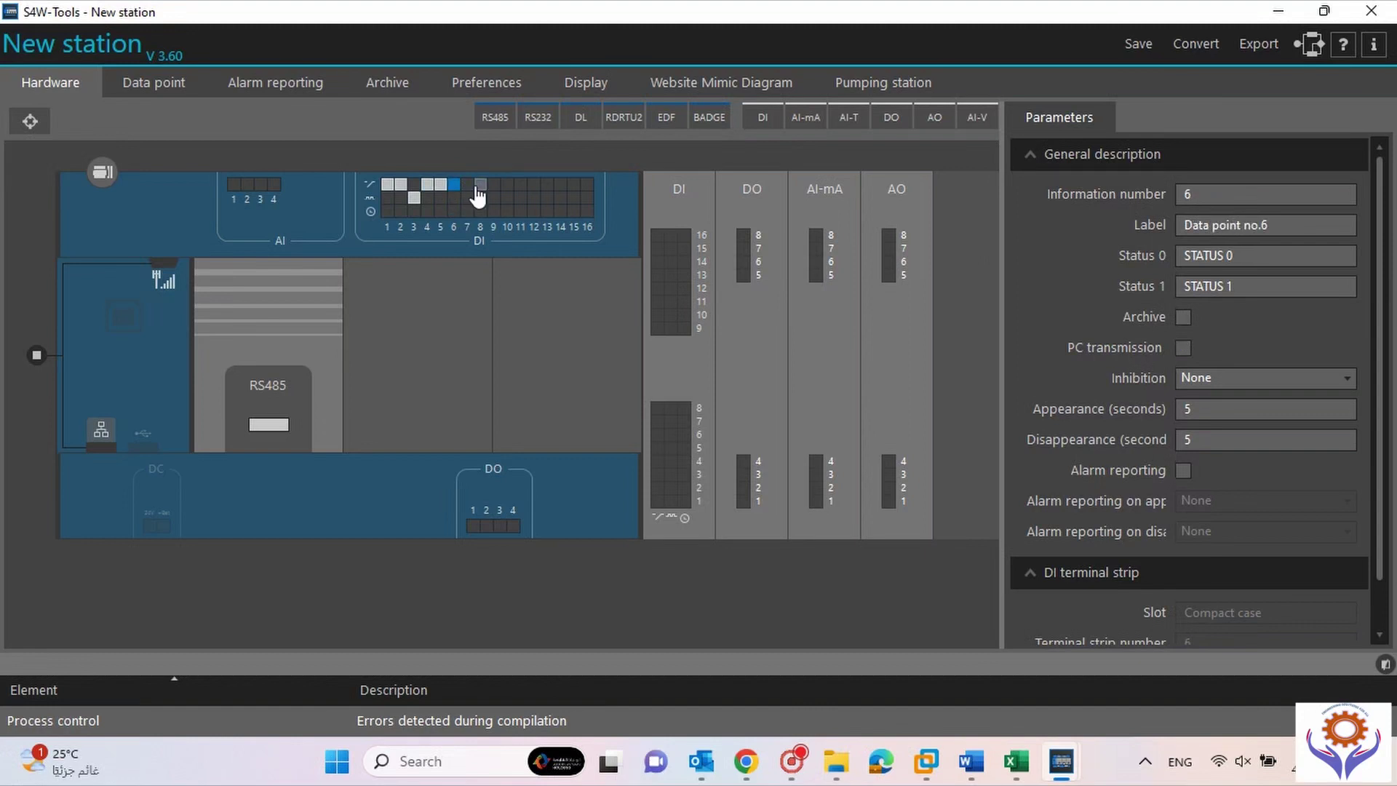
pyautogui.click(469, 186)
pyautogui.click(480, 185)
pyautogui.click(494, 186)
pyautogui.click(508, 185)
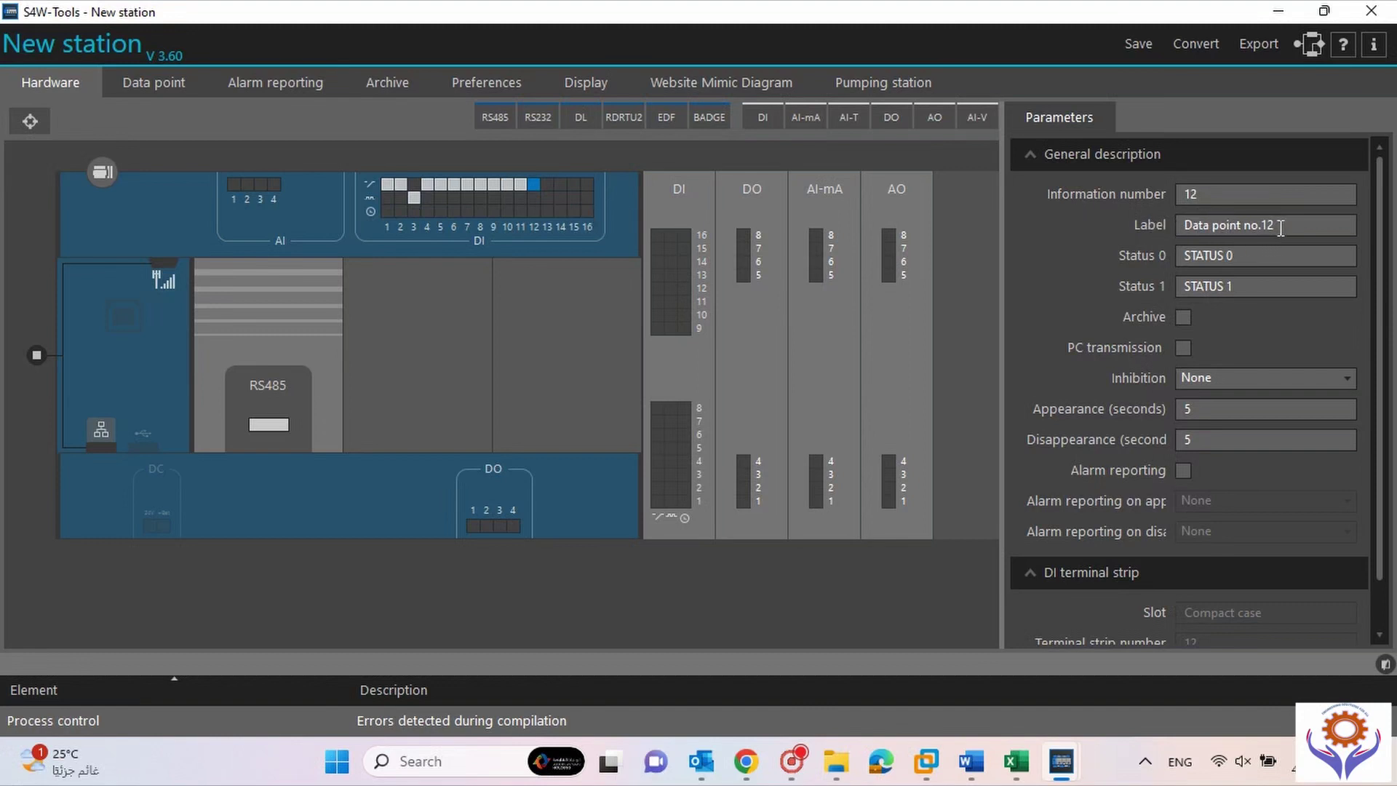
# Label digital output 1 (point 13) PUMP_CMD.
pyautogui.click(473, 527)
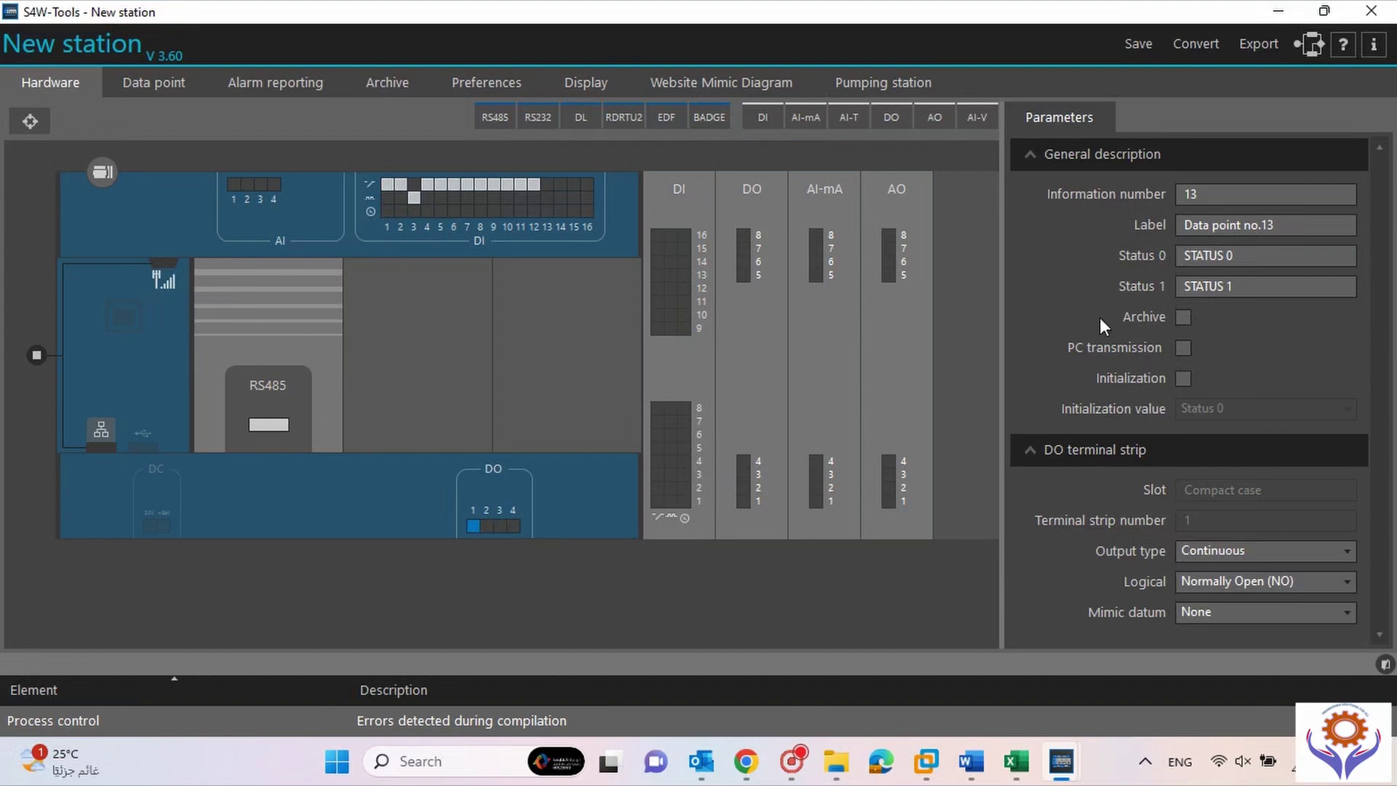
pyautogui.moveTo(1281, 225); pyautogui.dragTo(1101, 201)
pyautogui.write('PUMP_CMD')
# Leave PUMP_CMD's initialization off and its mimic datum set to None.
pyautogui.click(1183, 378)
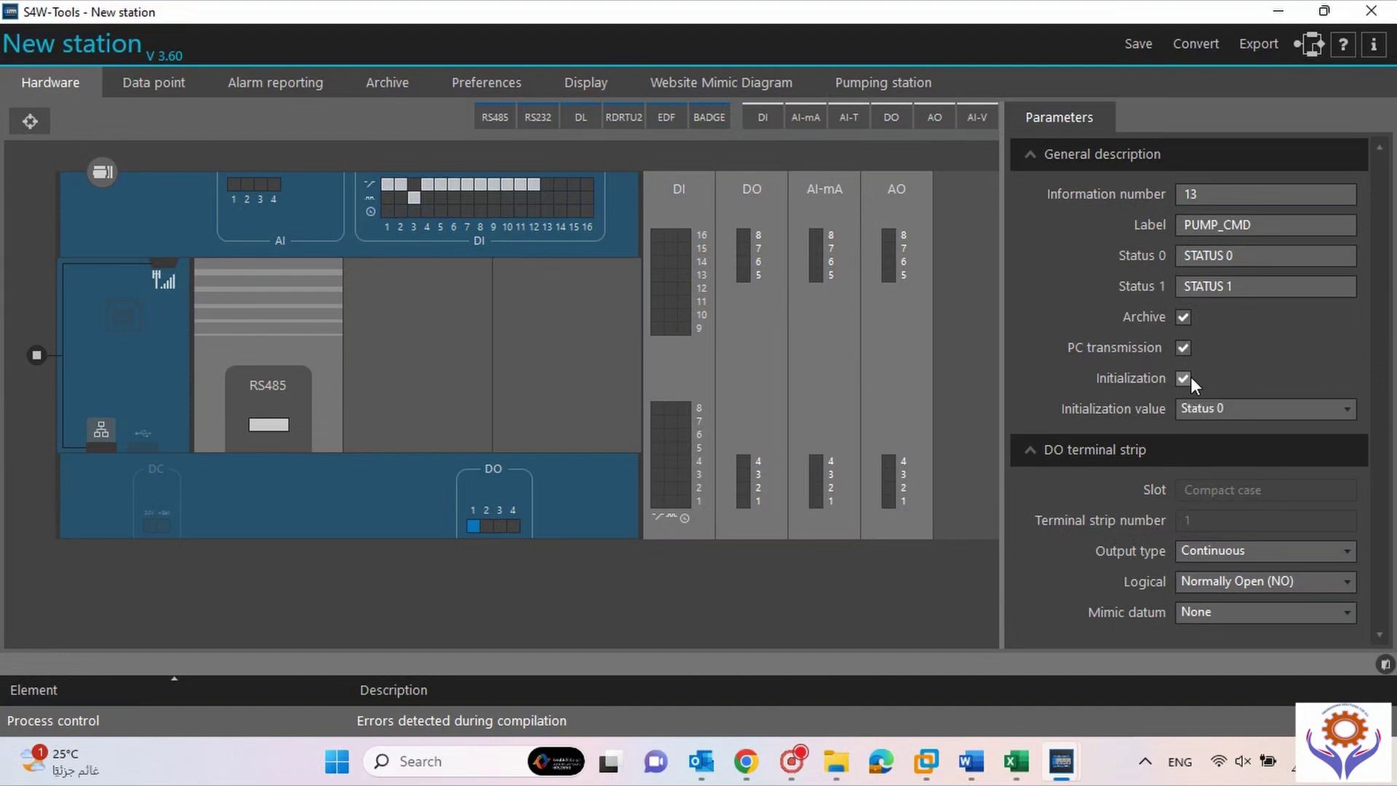
pyautogui.click(1284, 407)
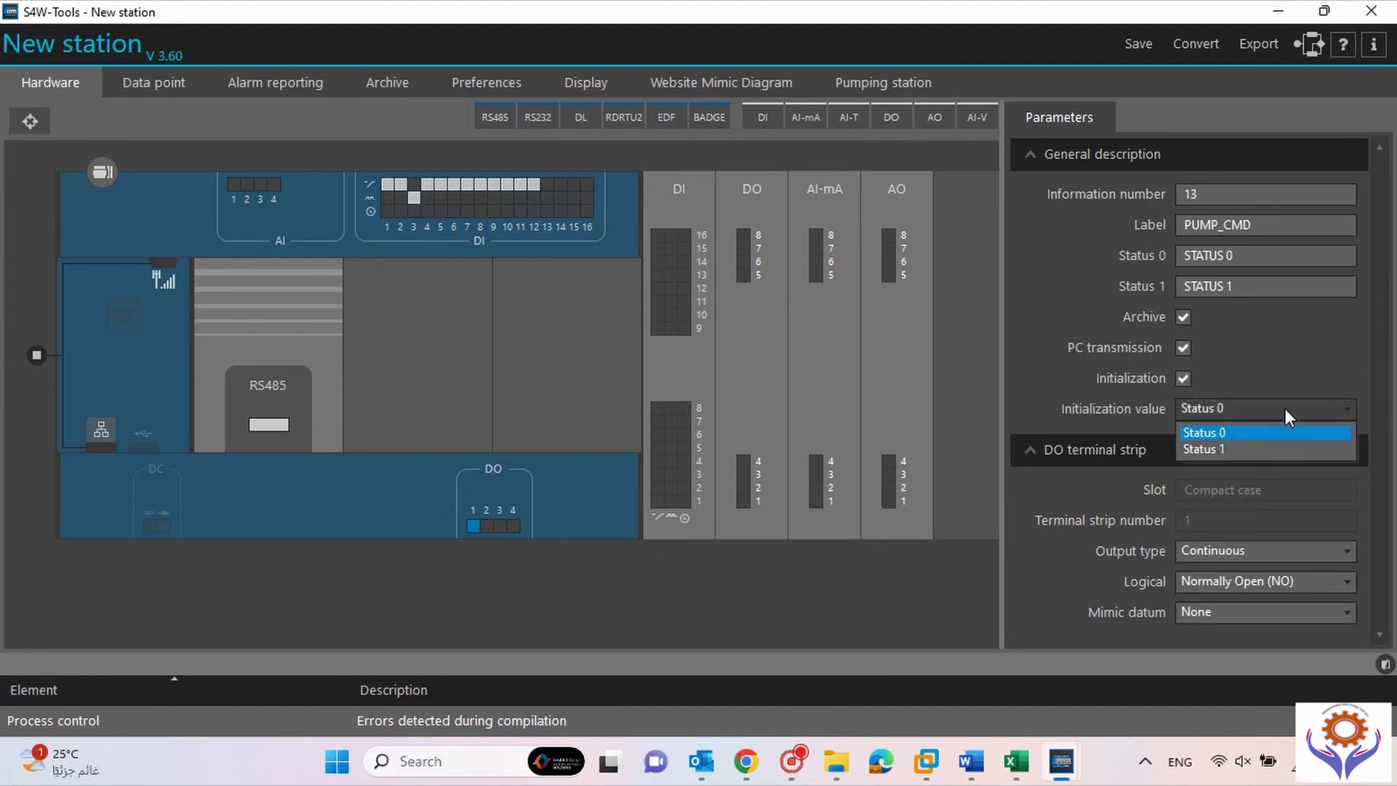
pyautogui.click(1230, 434)
pyautogui.click(1190, 378)
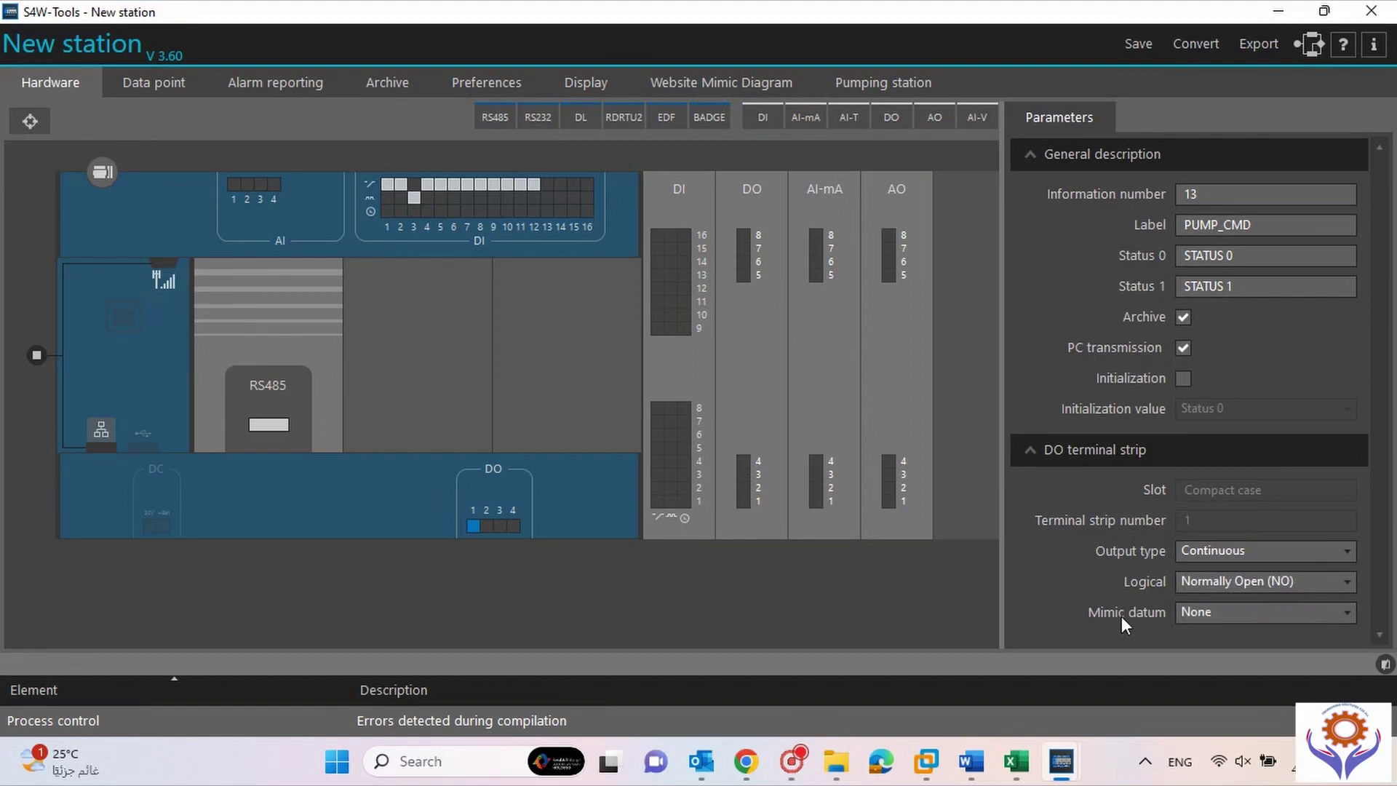
pyautogui.click(1258, 608)
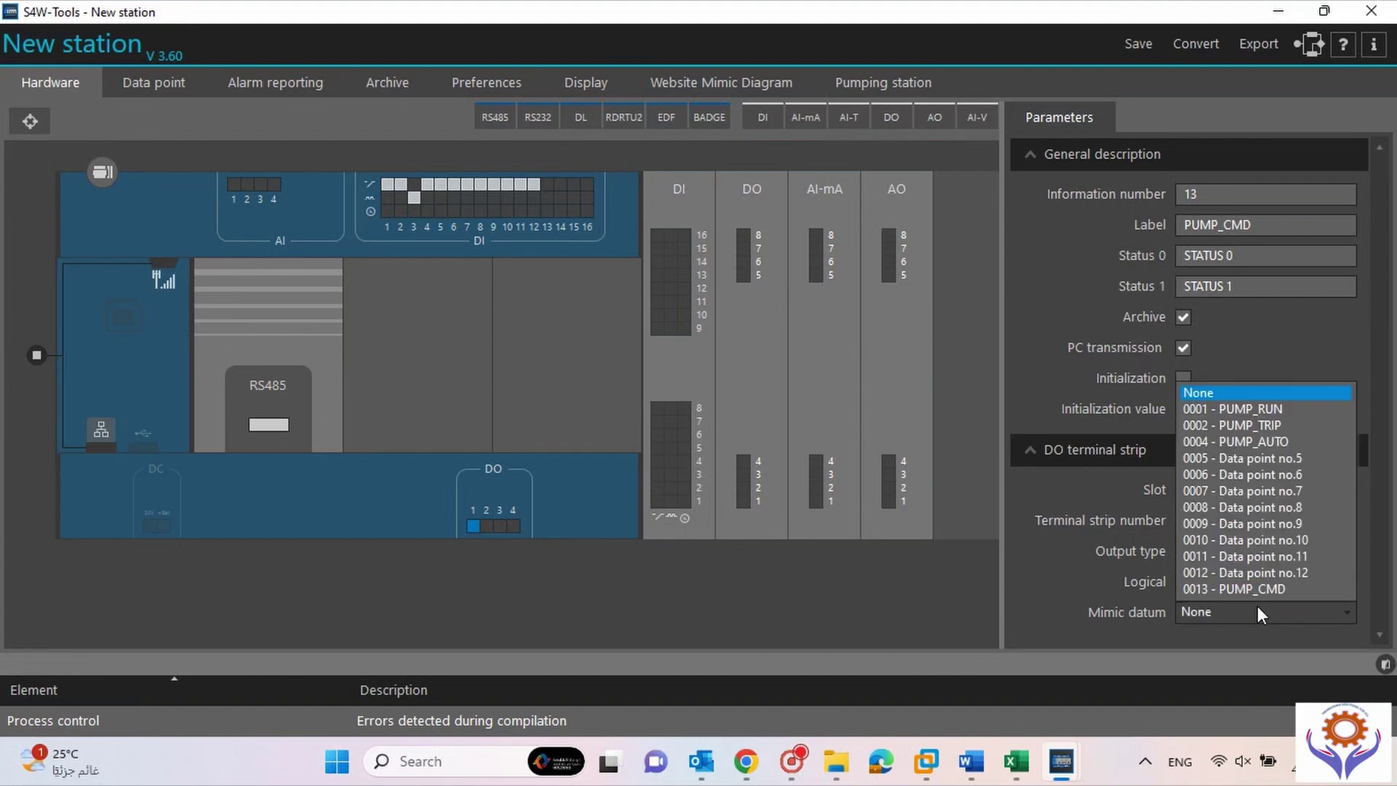
pyautogui.click(1027, 583)
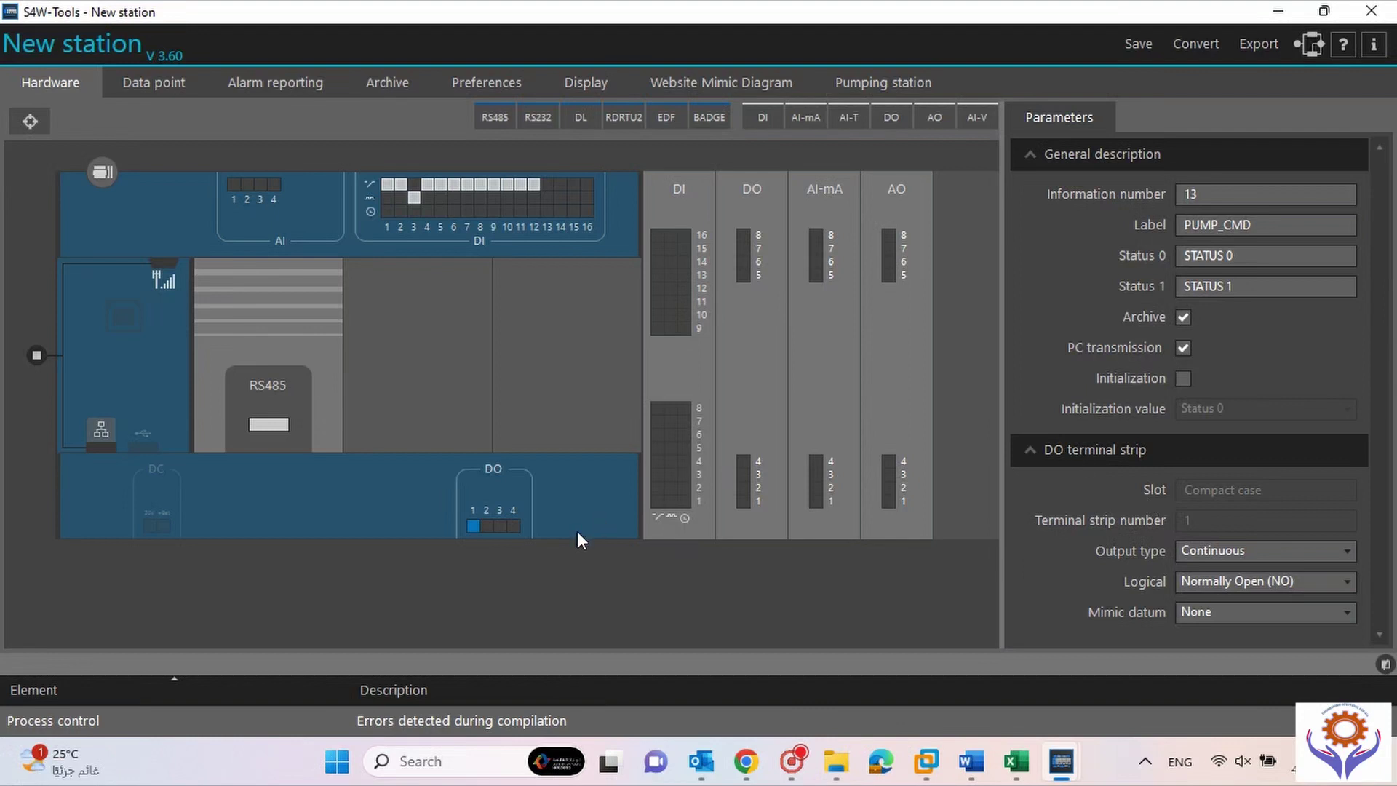
# Relabel digital output 2 (data point 14) as PUMP2_CMD.
pyautogui.click(489, 527)
pyautogui.moveTo(1323, 225); pyautogui.dragTo(1132, 203)
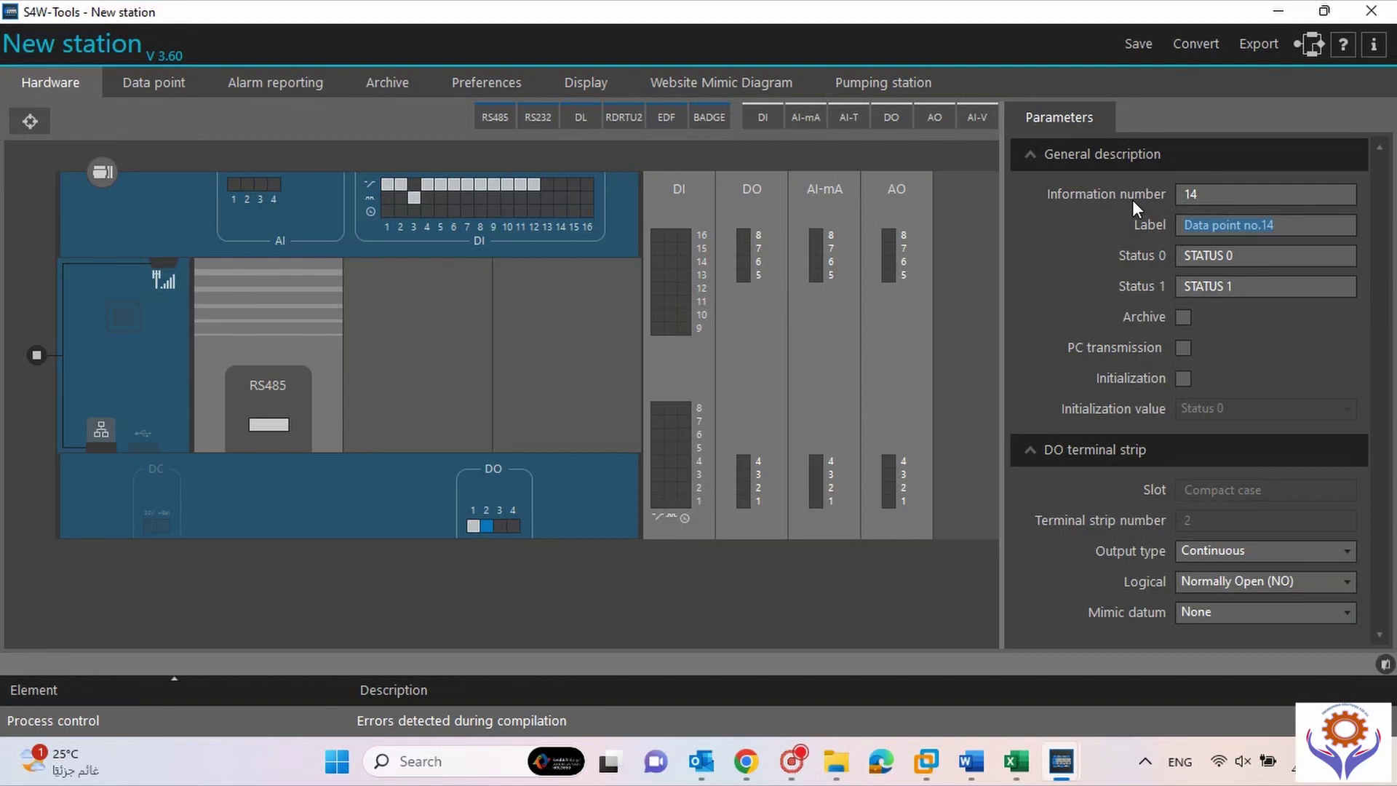
pyautogui.write('PUMP@_')
pyautogui.press('BackSpace')
pyautogui.press('BackSpace')
pyautogui.write('2_CMD')
# Label analog input 1 as TANK_LEVEL and keep its presentation Numerical.
pyautogui.click(233, 184)
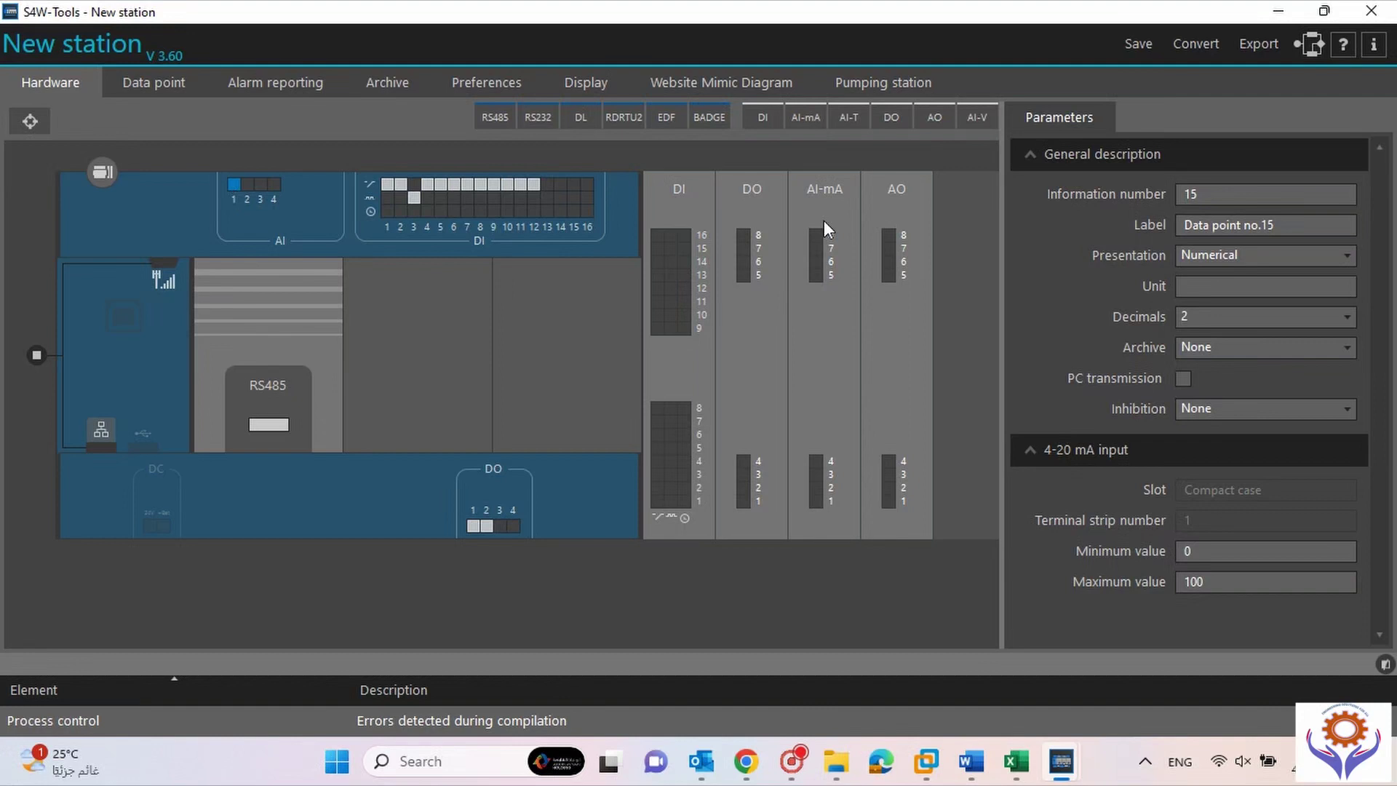
pyautogui.moveTo(1277, 226); pyautogui.dragTo(1101, 243)
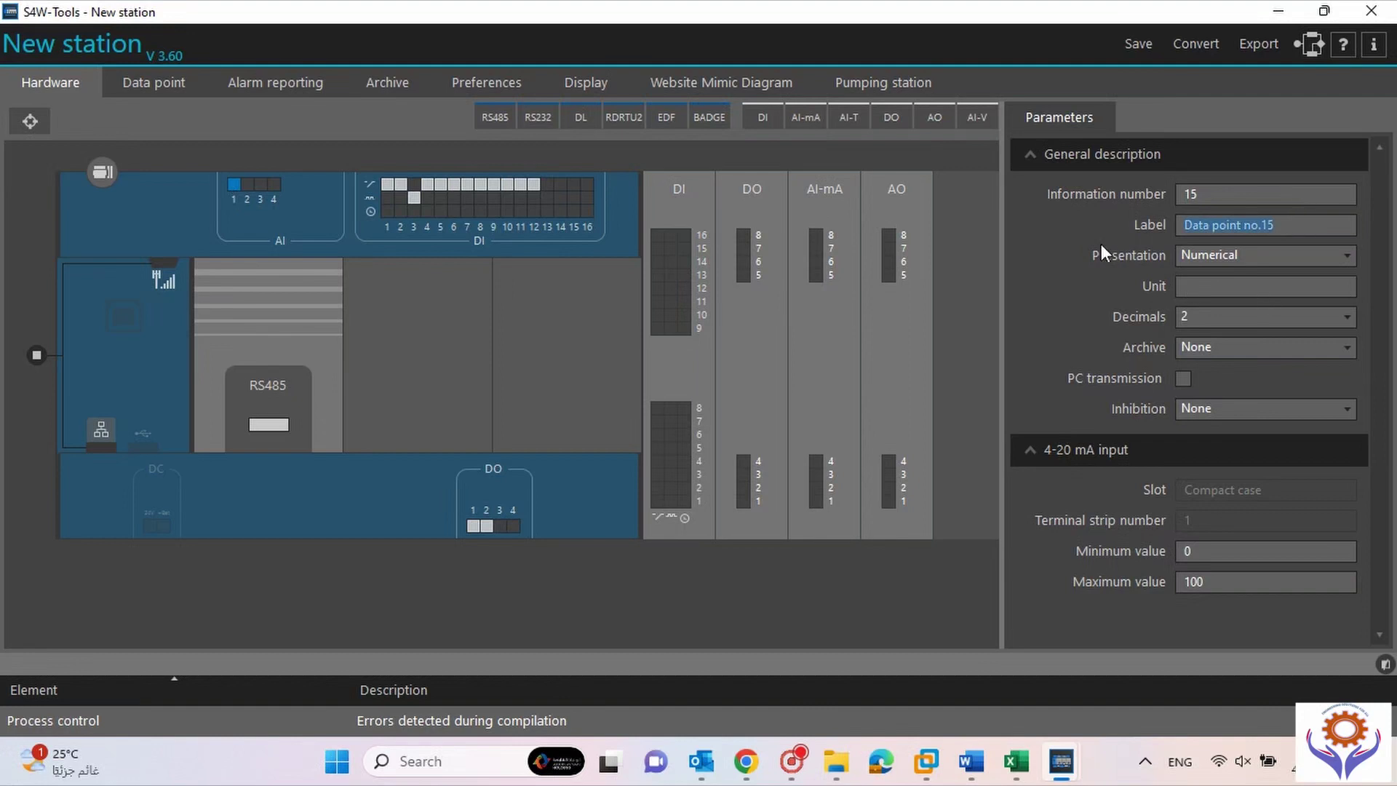
pyautogui.write('TANK_LEVEL')
pyautogui.click(1284, 260)
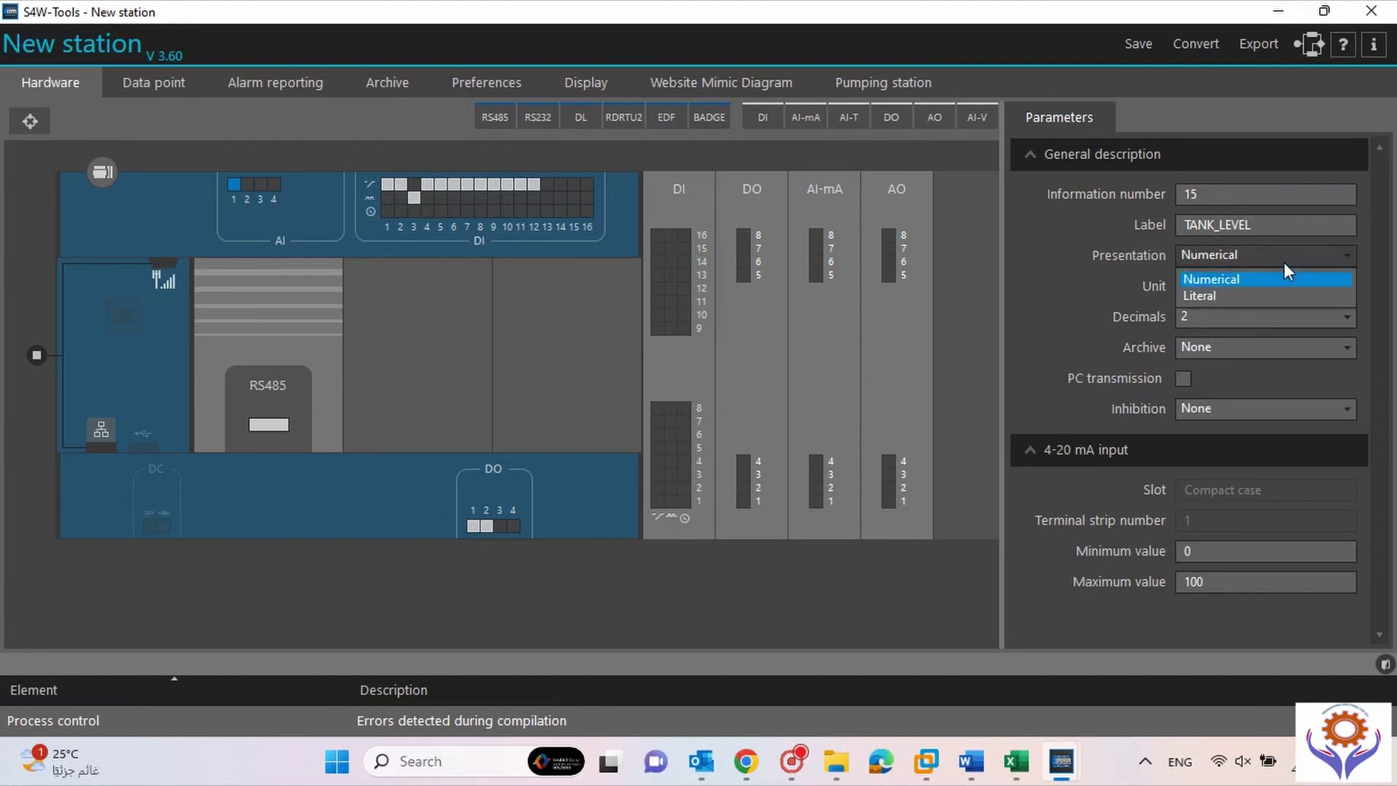
pyautogui.click(1283, 263)
# Set its unit to Mtr, leave archive and inhibition at None, and keep the 0–100 range.
pyautogui.click(1233, 291)
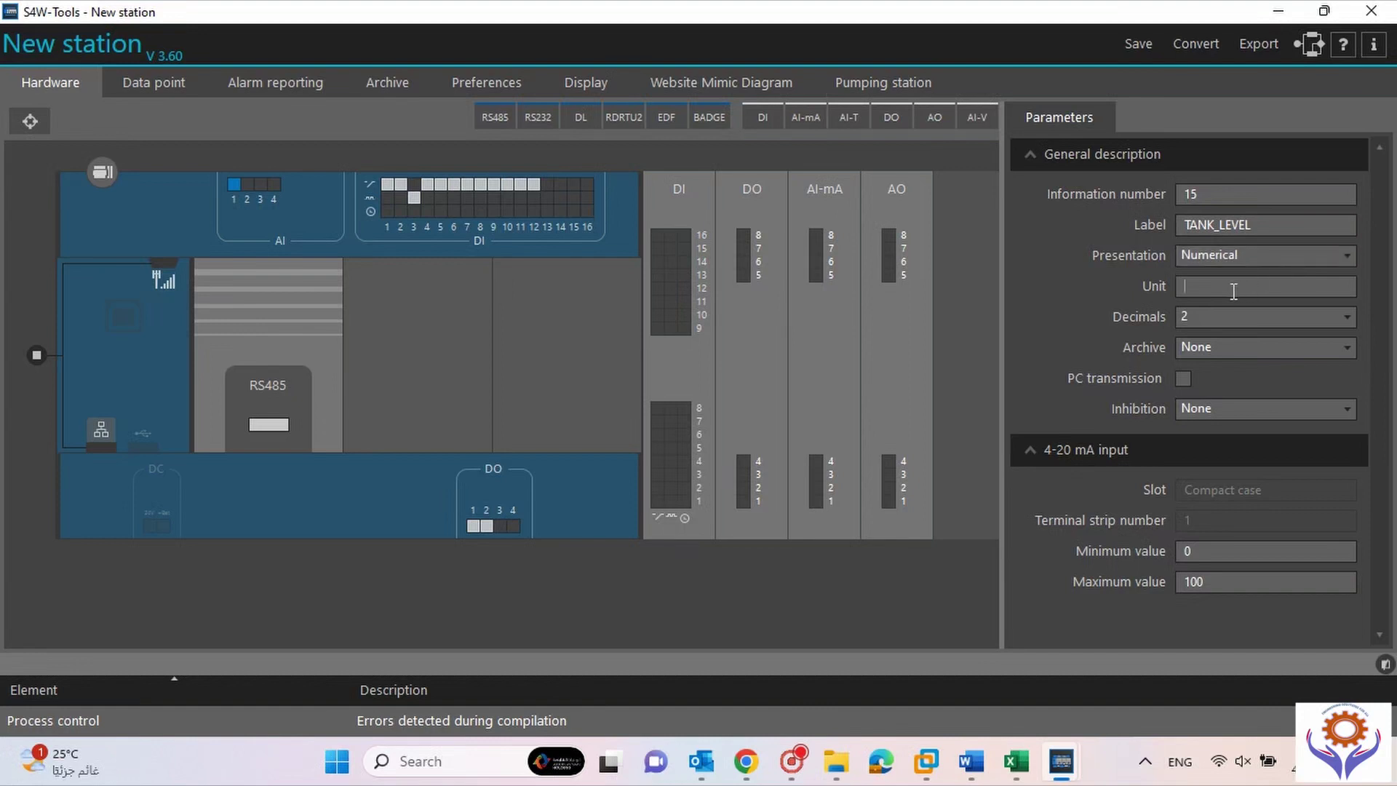
pyautogui.write('Mtr')
pyautogui.click(1253, 355)
pyautogui.click(1227, 352)
pyautogui.click(1315, 407)
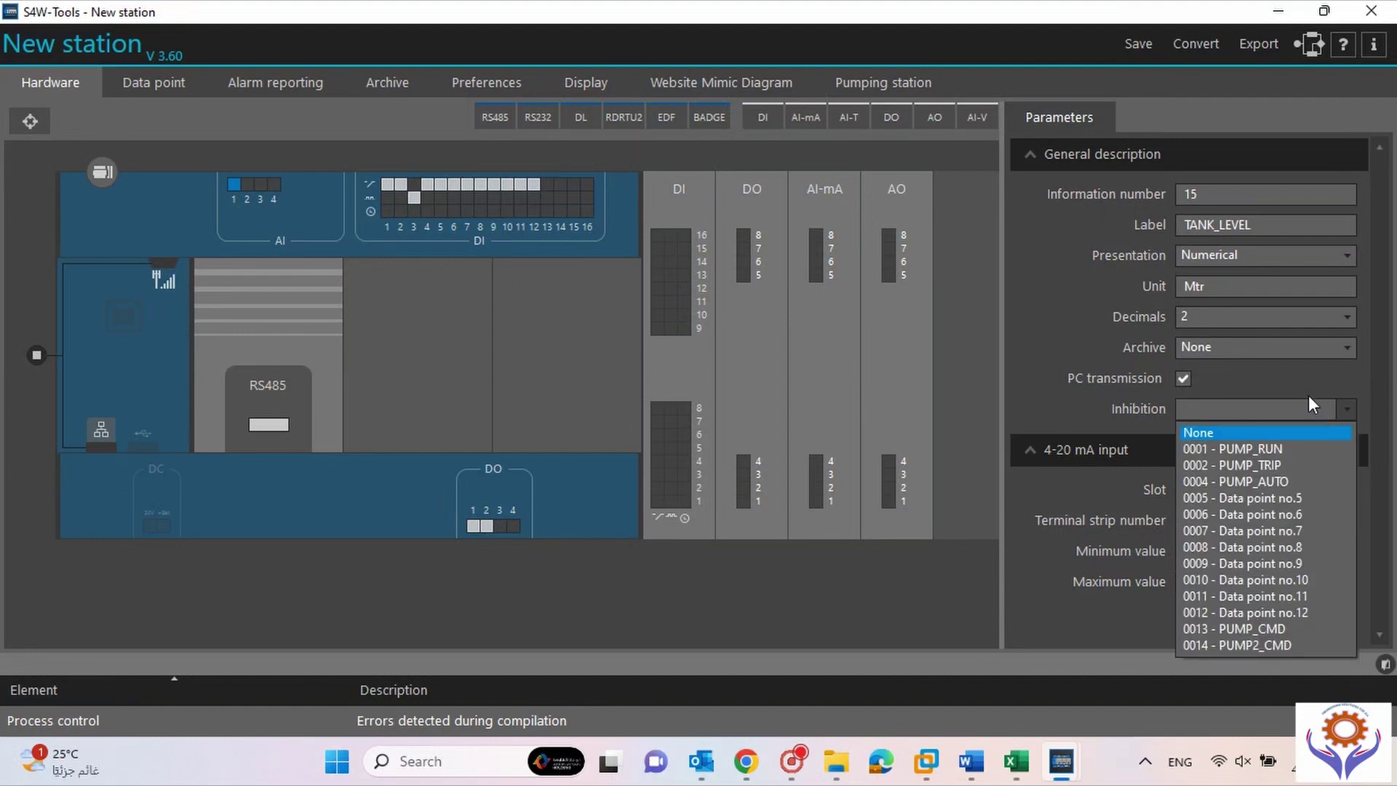
pyautogui.click(1306, 389)
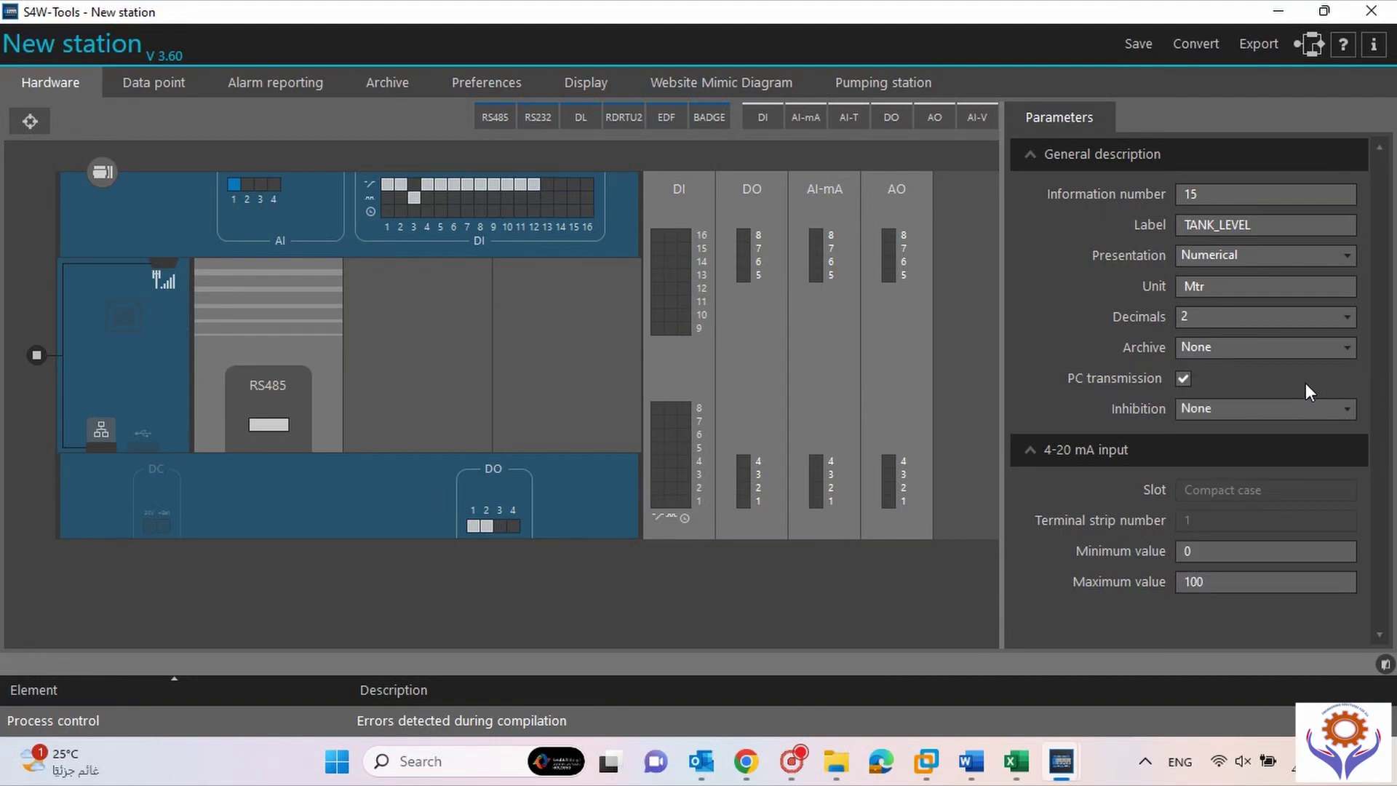
pyautogui.click(1263, 407)
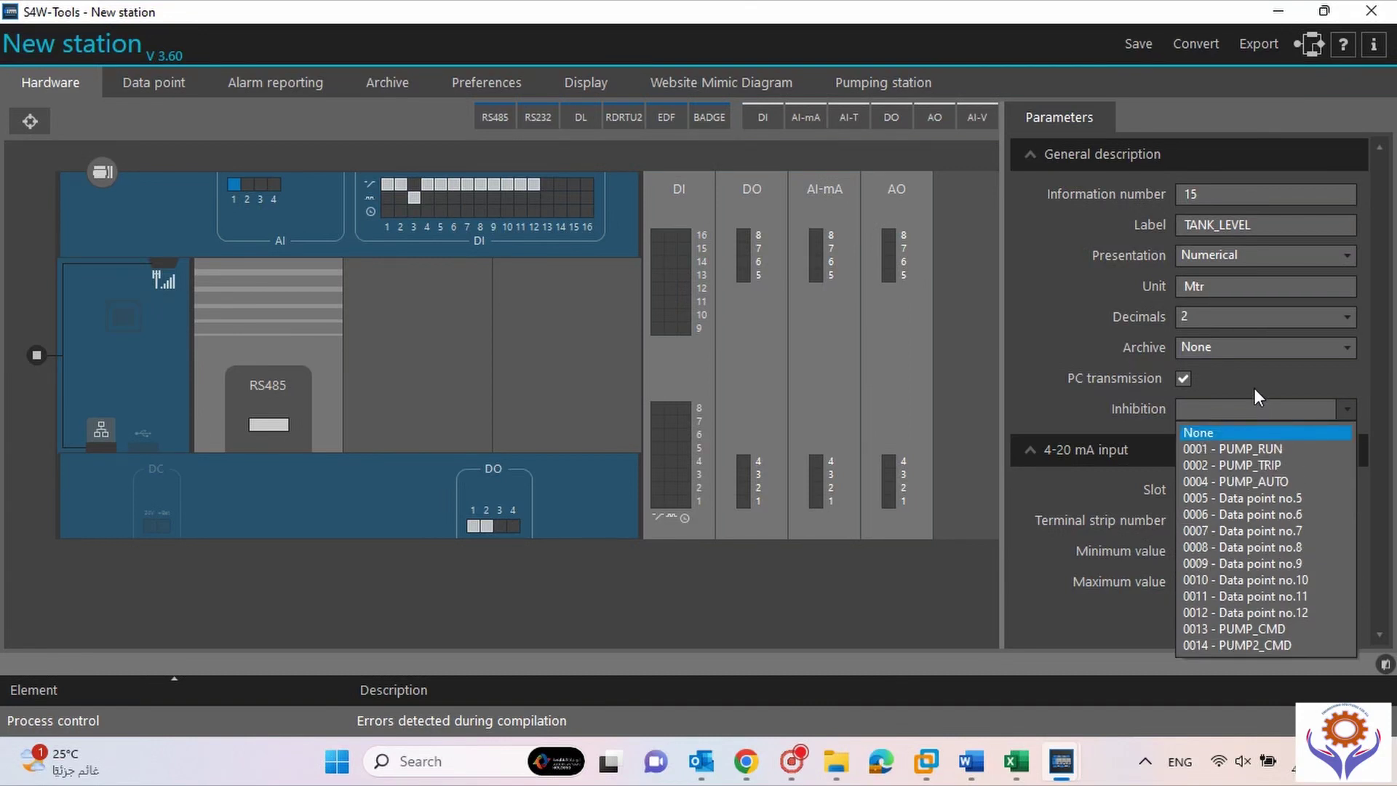
pyautogui.click(1254, 388)
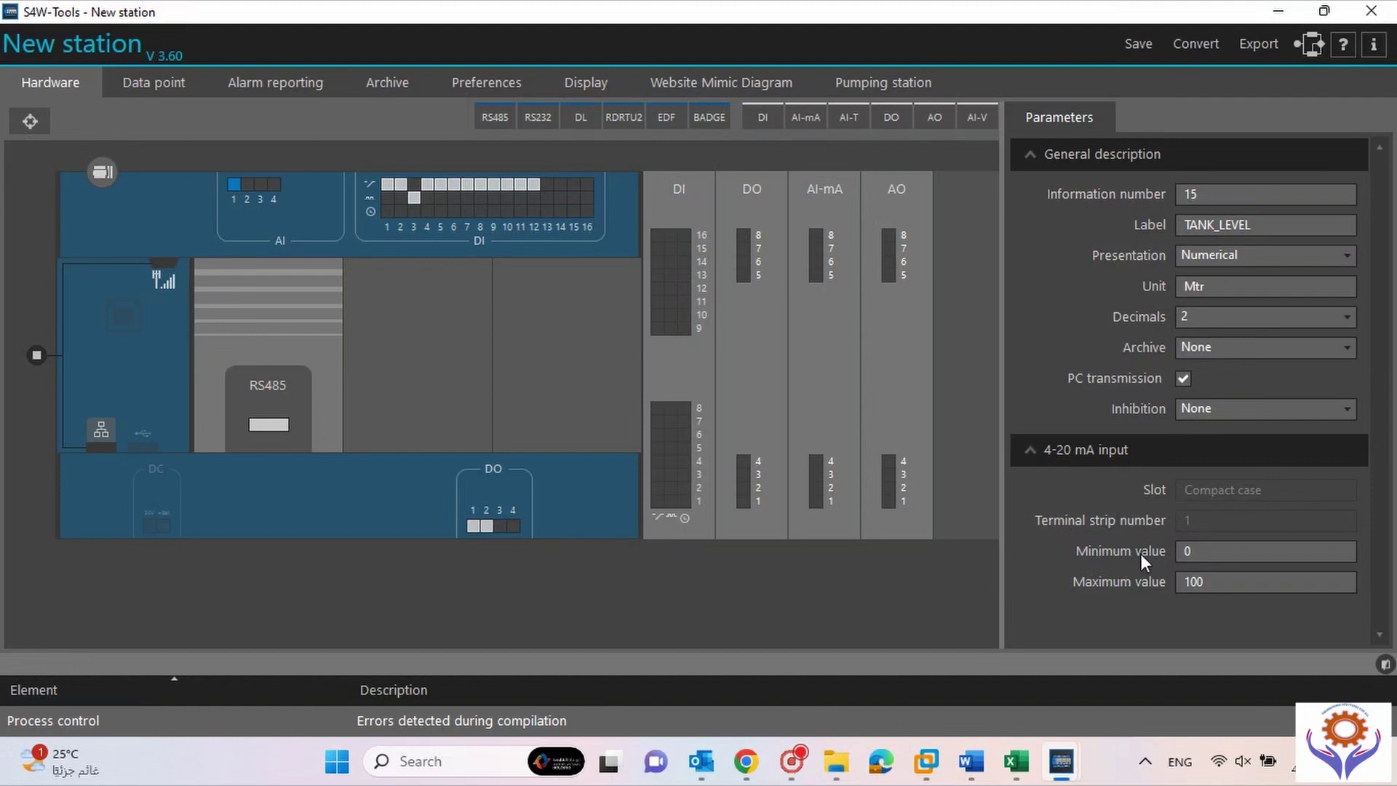
pyautogui.moveTo(1209, 584); pyautogui.dragTo(1148, 588)
# Relabel analog input 2 (point 16) as PUMP_PRESSURE with unit Bar.
pyautogui.click(247, 187)
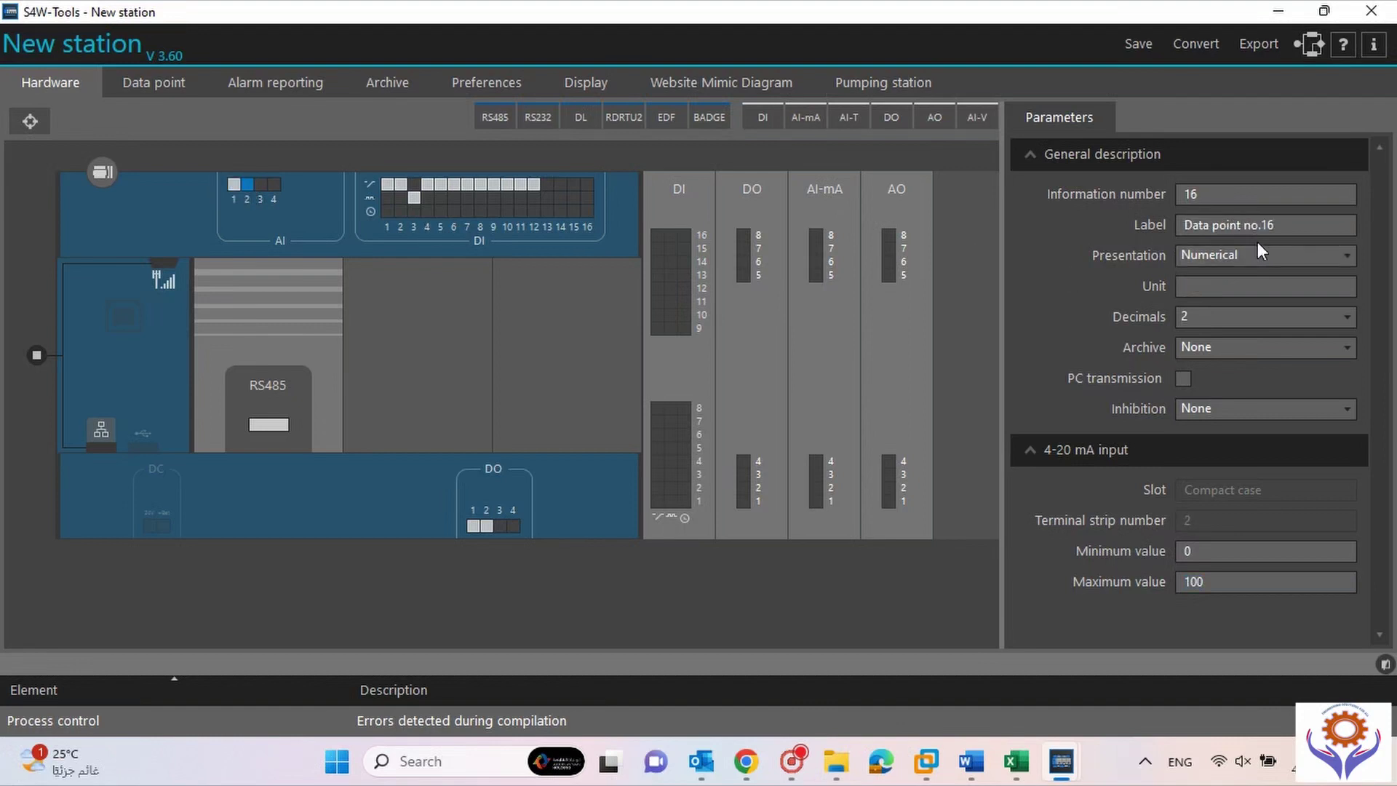
pyautogui.moveTo(1303, 231); pyautogui.dragTo(1159, 230)
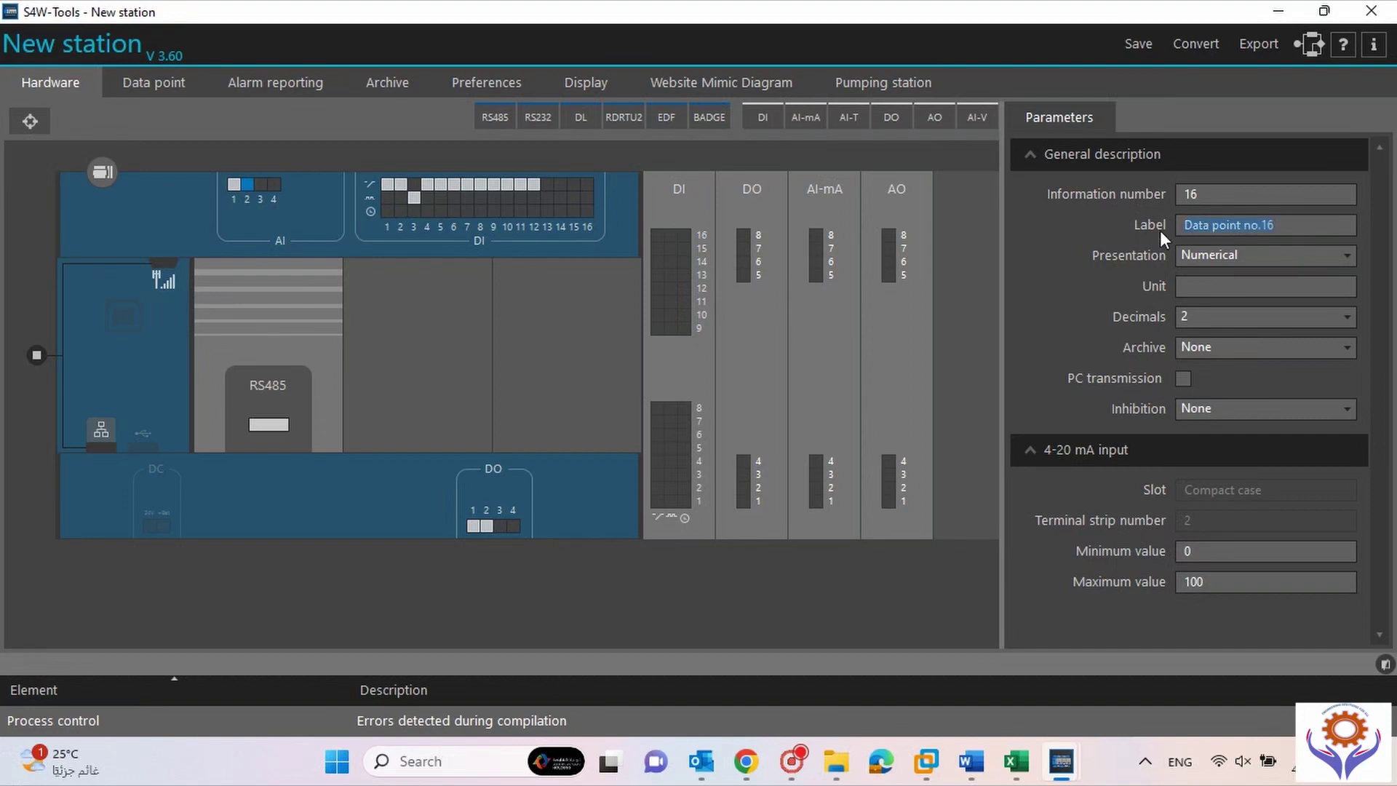
pyautogui.write('PUMP')
pyautogui.write('_PRESS')
pyautogui.write('URE')
pyautogui.write('Bar')
# Show the Data point list with all points from PUMP_RUN to PUMP_PRESSURE.
pyautogui.click(137, 83)
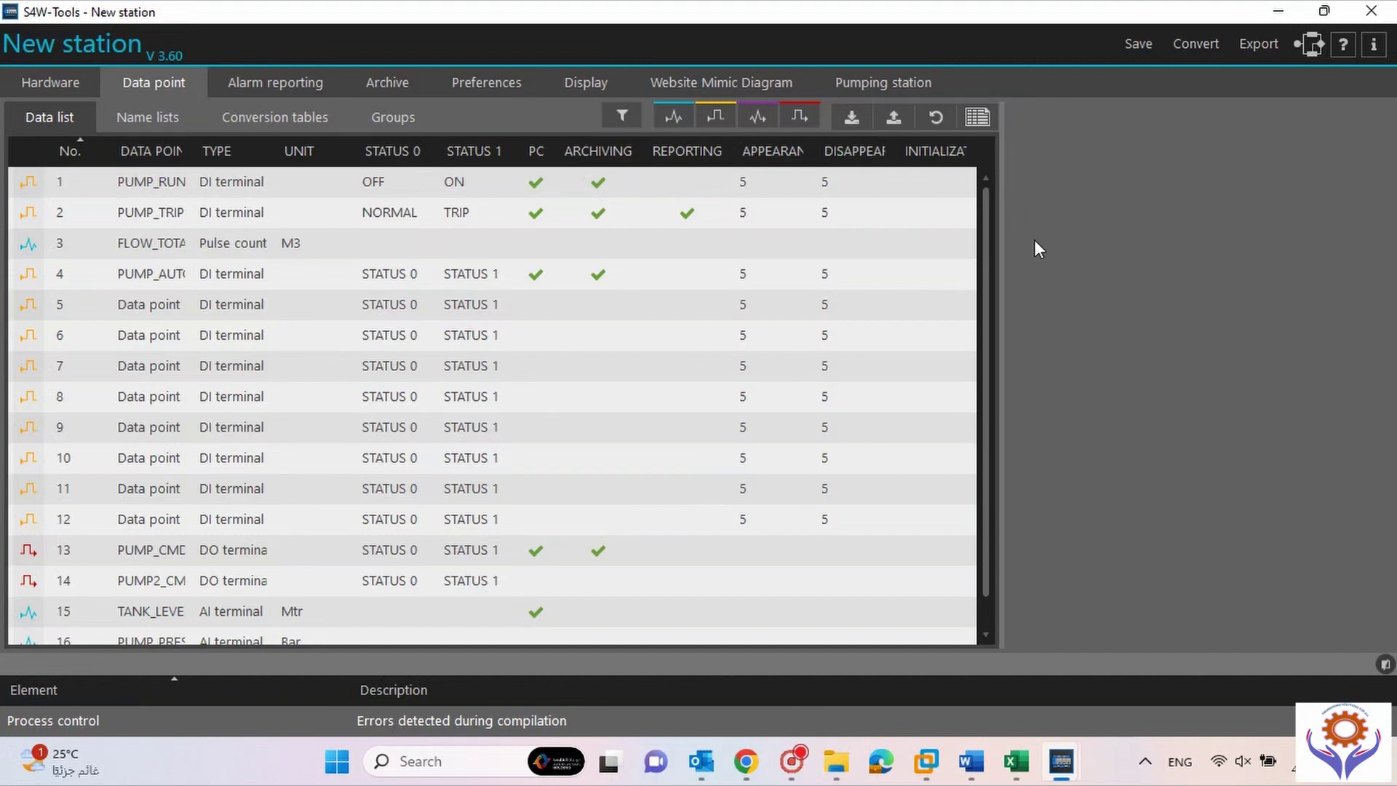
pyautogui.moveTo(988, 228); pyautogui.dragTo(1017, 224)
# Export all data points to 'New stationData point.txt' on the Desktop.
pyautogui.click(894, 118)
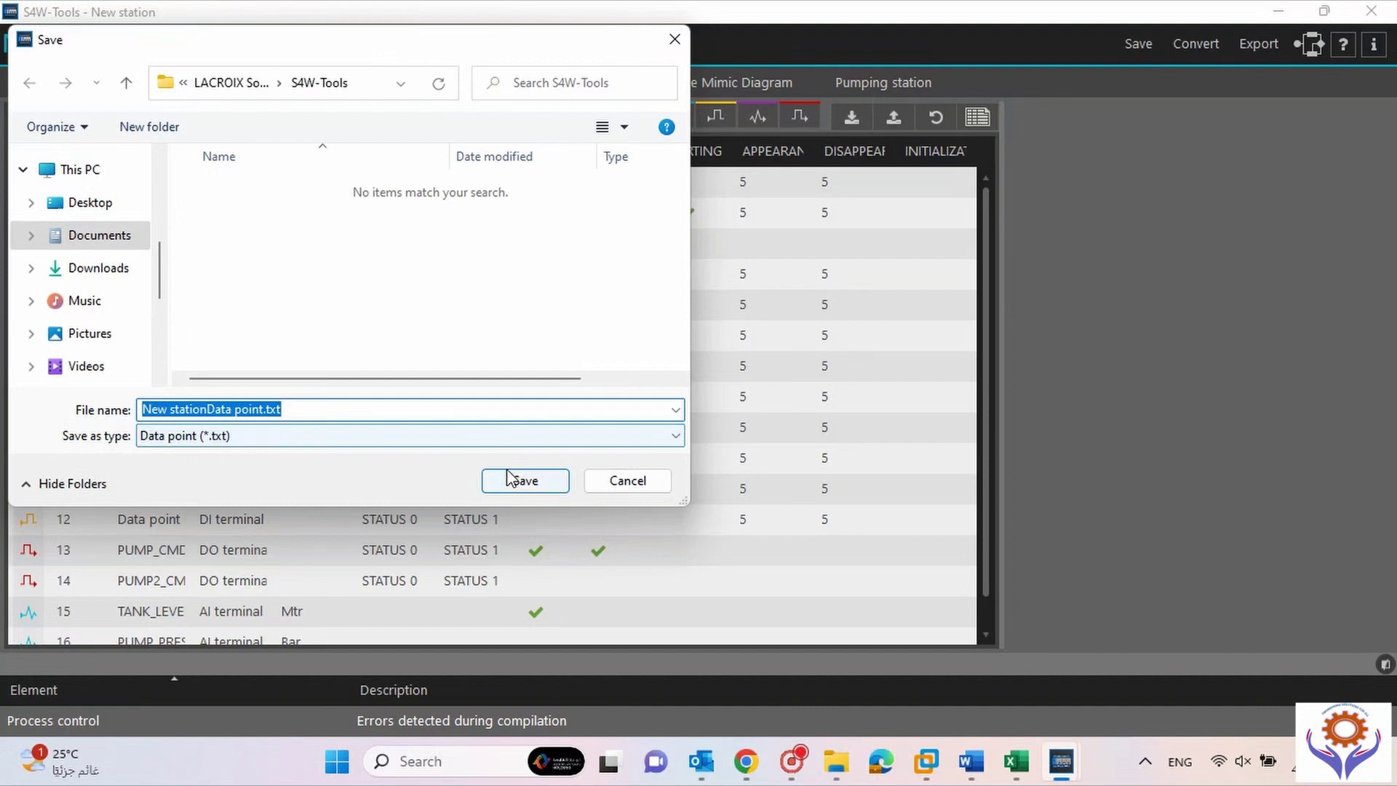
pyautogui.click(104, 211)
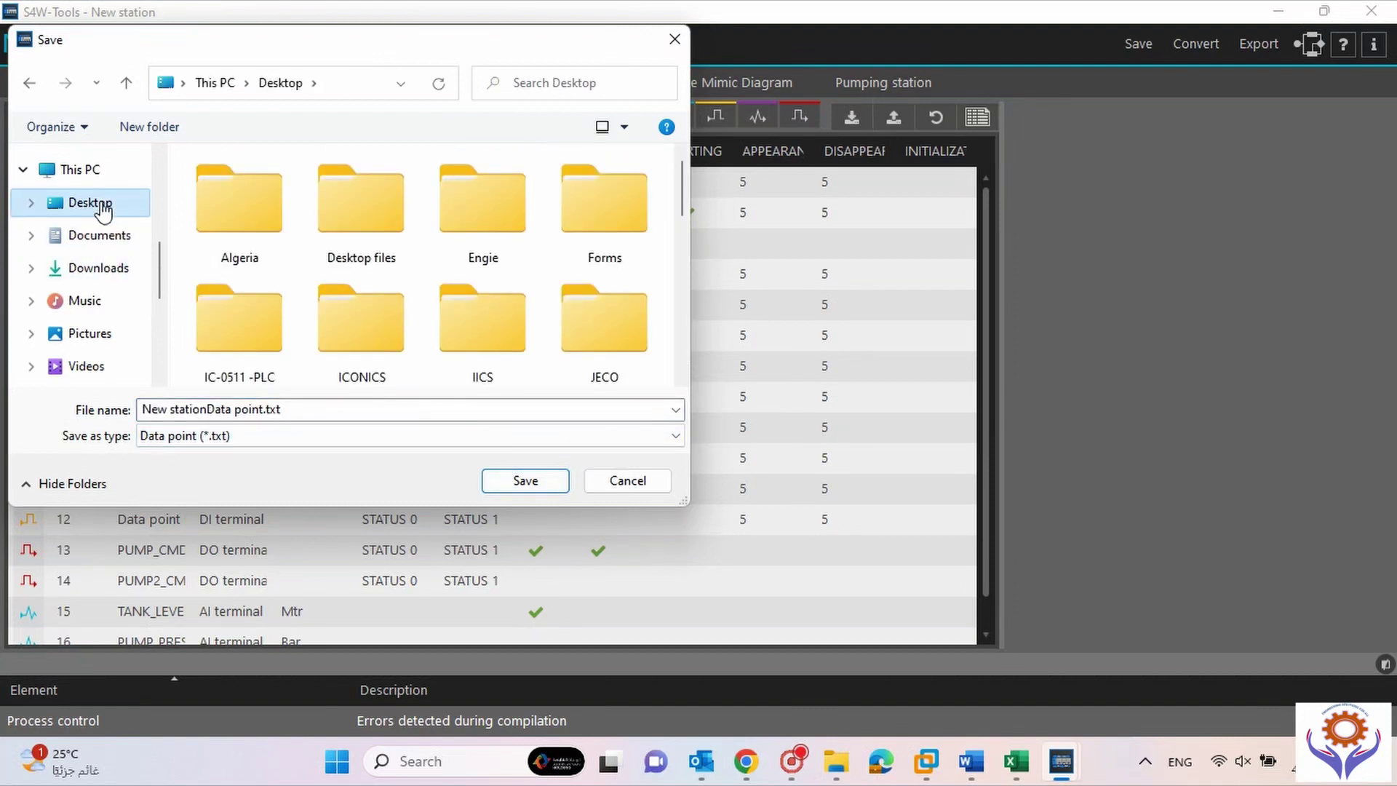
pyautogui.click(532, 487)
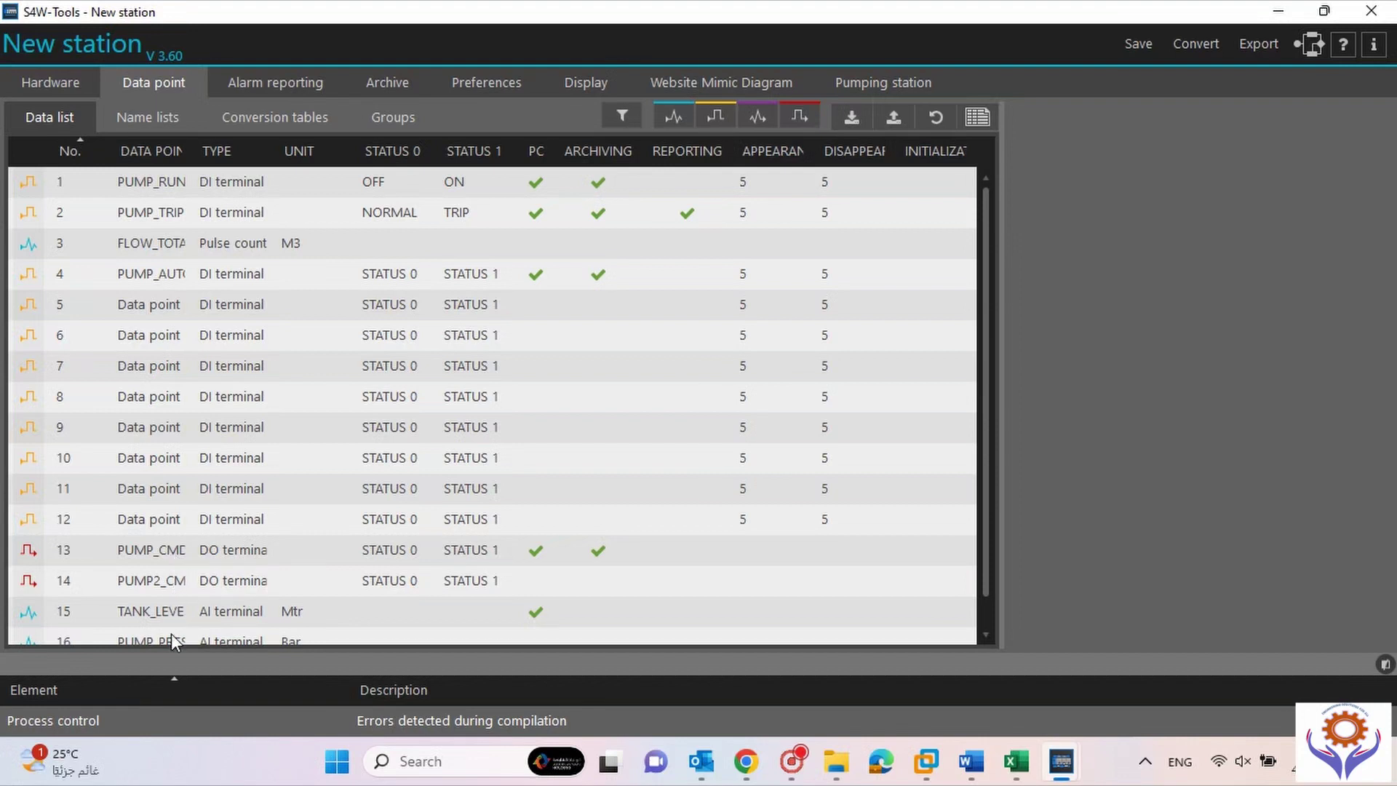
pyautogui.moveTo(993, 487); pyautogui.dragTo(993, 521)
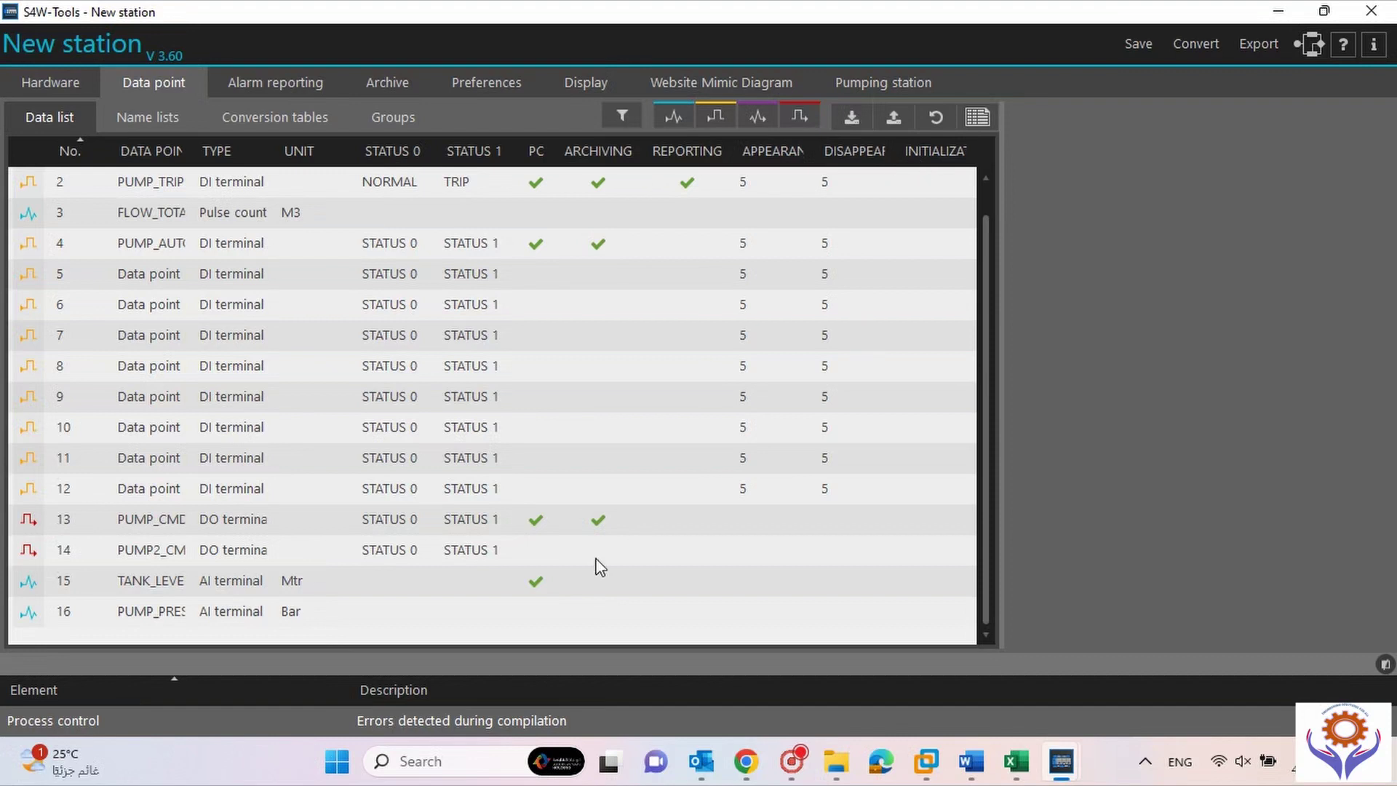
pyautogui.click(928, 184)
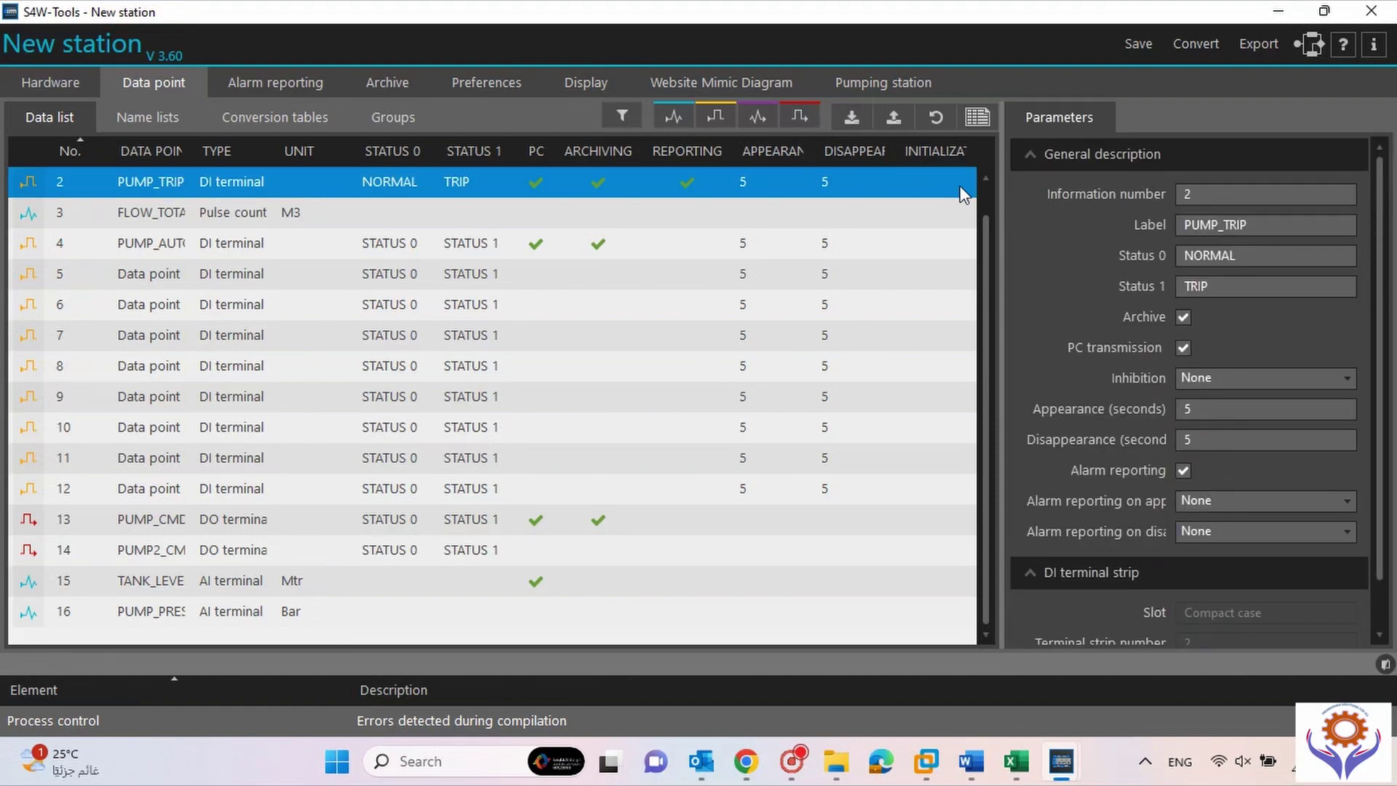
pyautogui.click(803, 226)
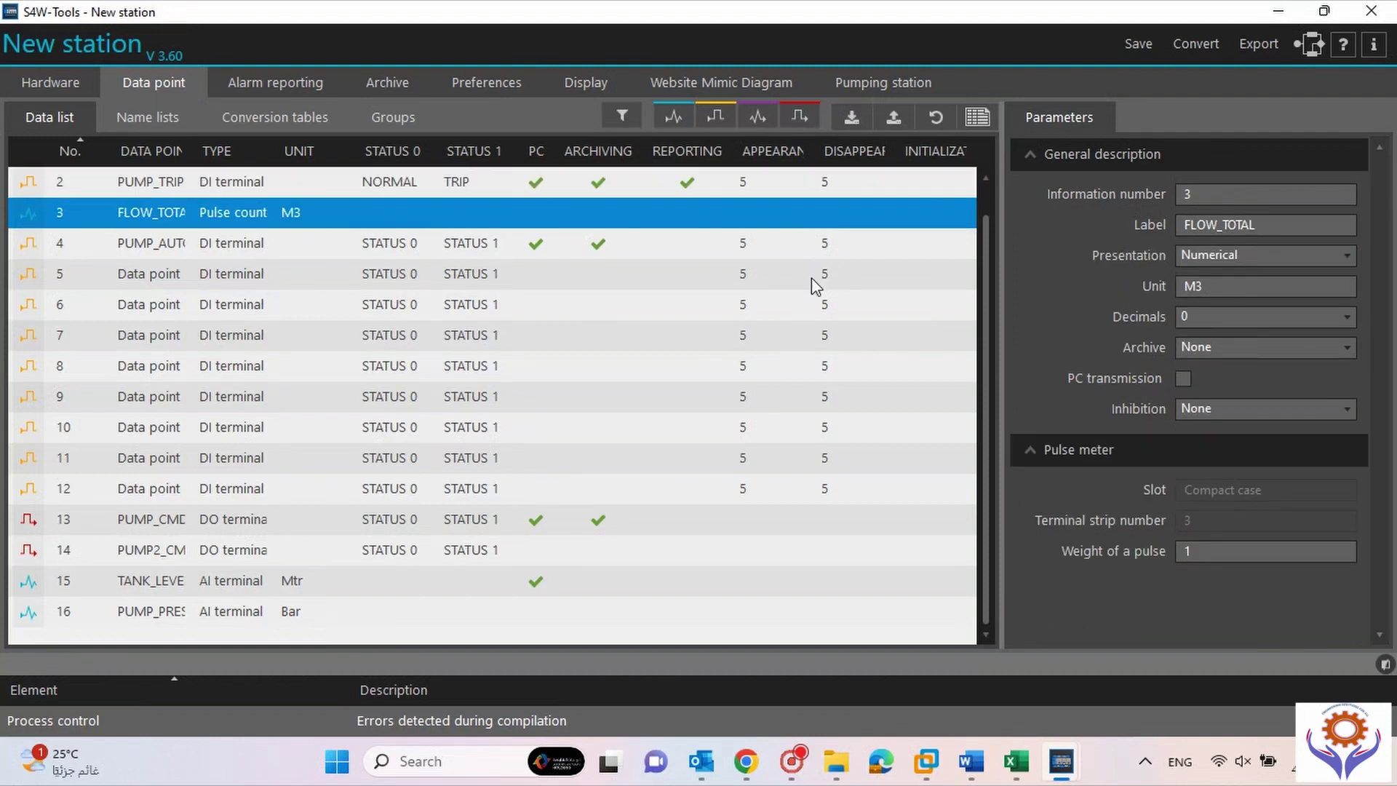
pyautogui.click(810, 277)
pyautogui.click(811, 367)
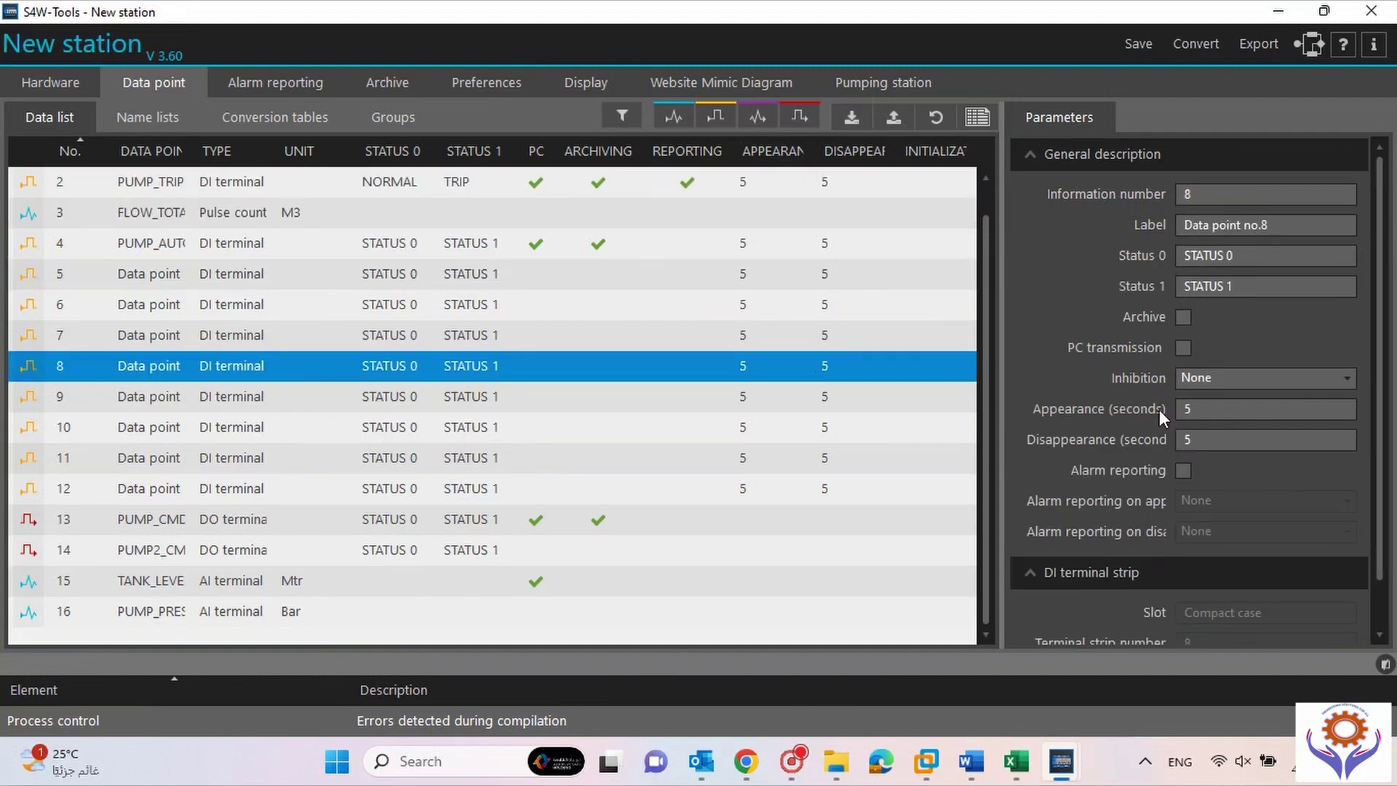
pyautogui.click(756, 402)
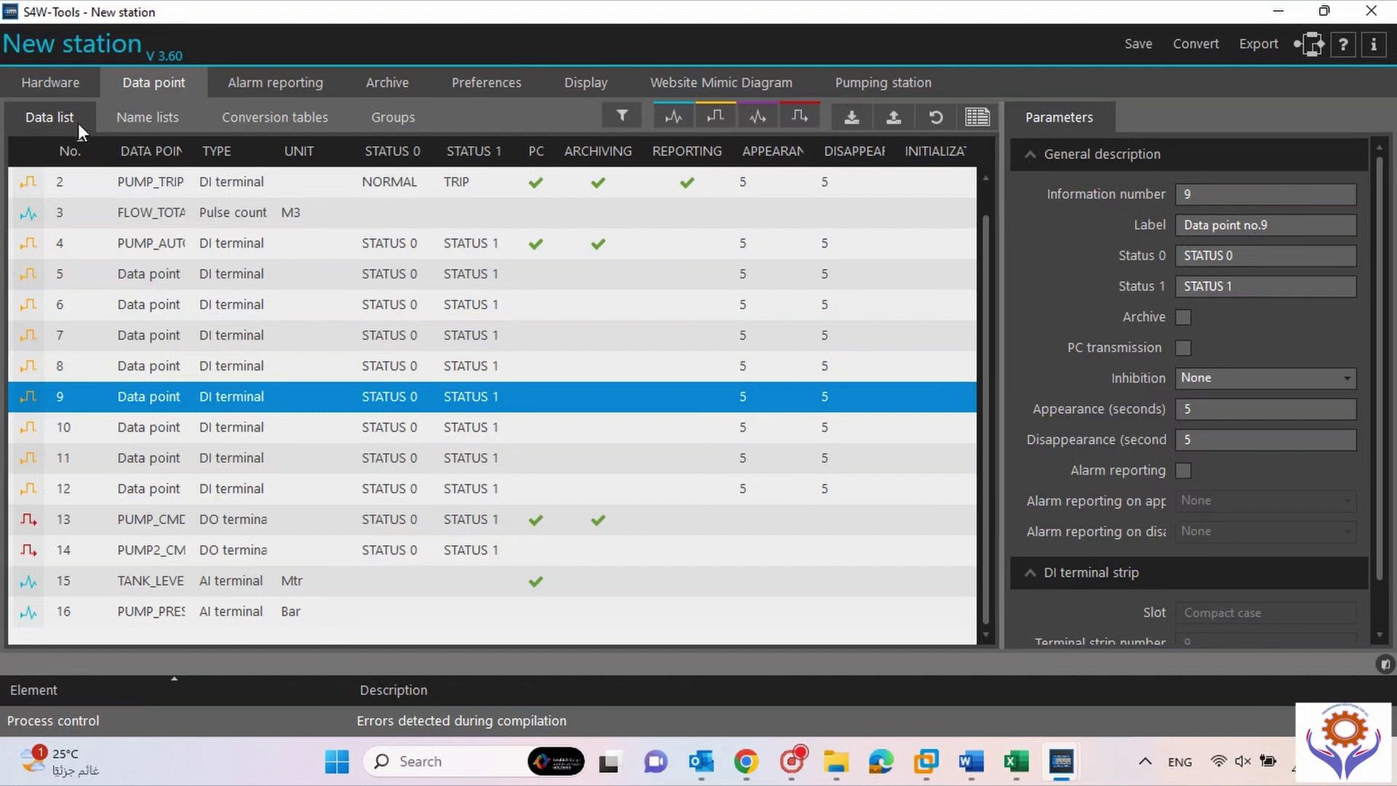
pyautogui.click(159, 120)
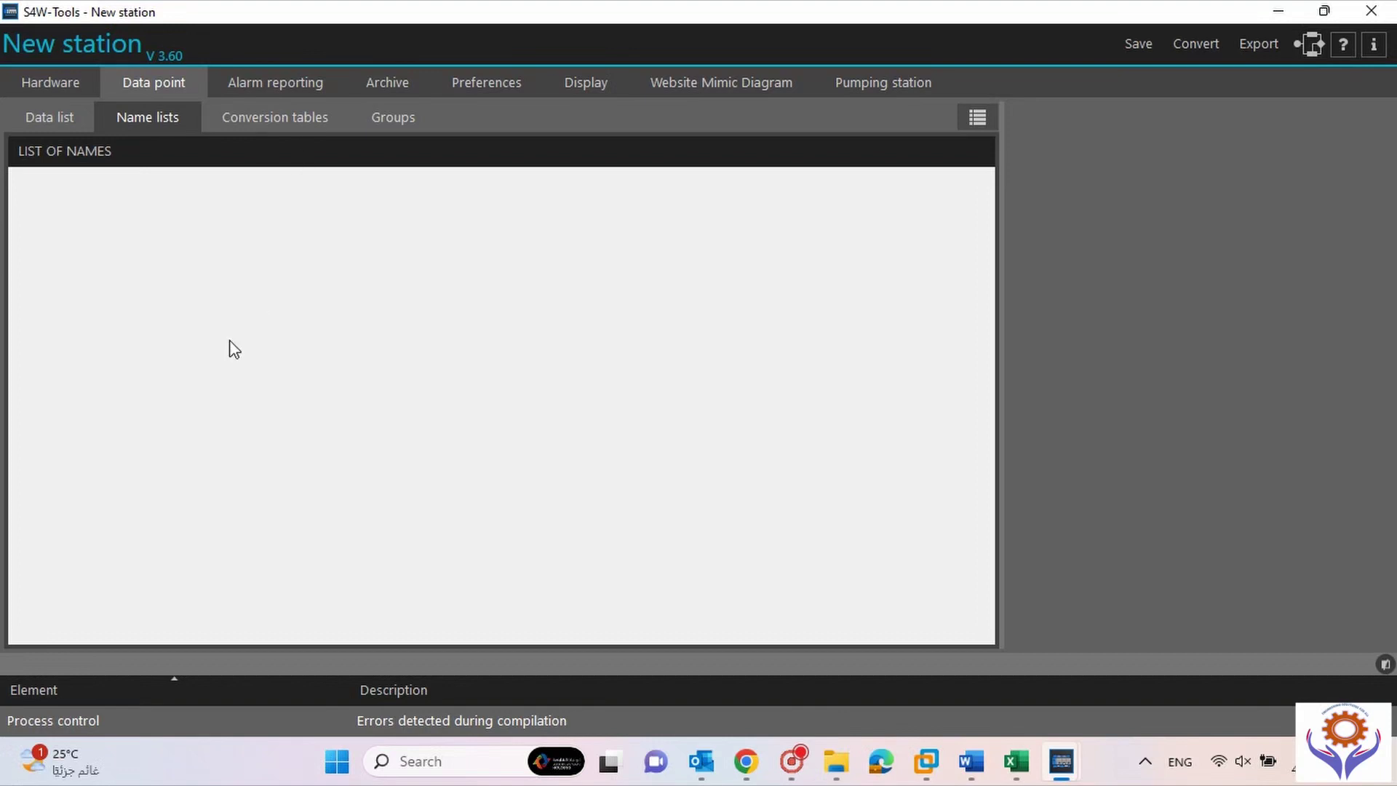
pyautogui.click(268, 130)
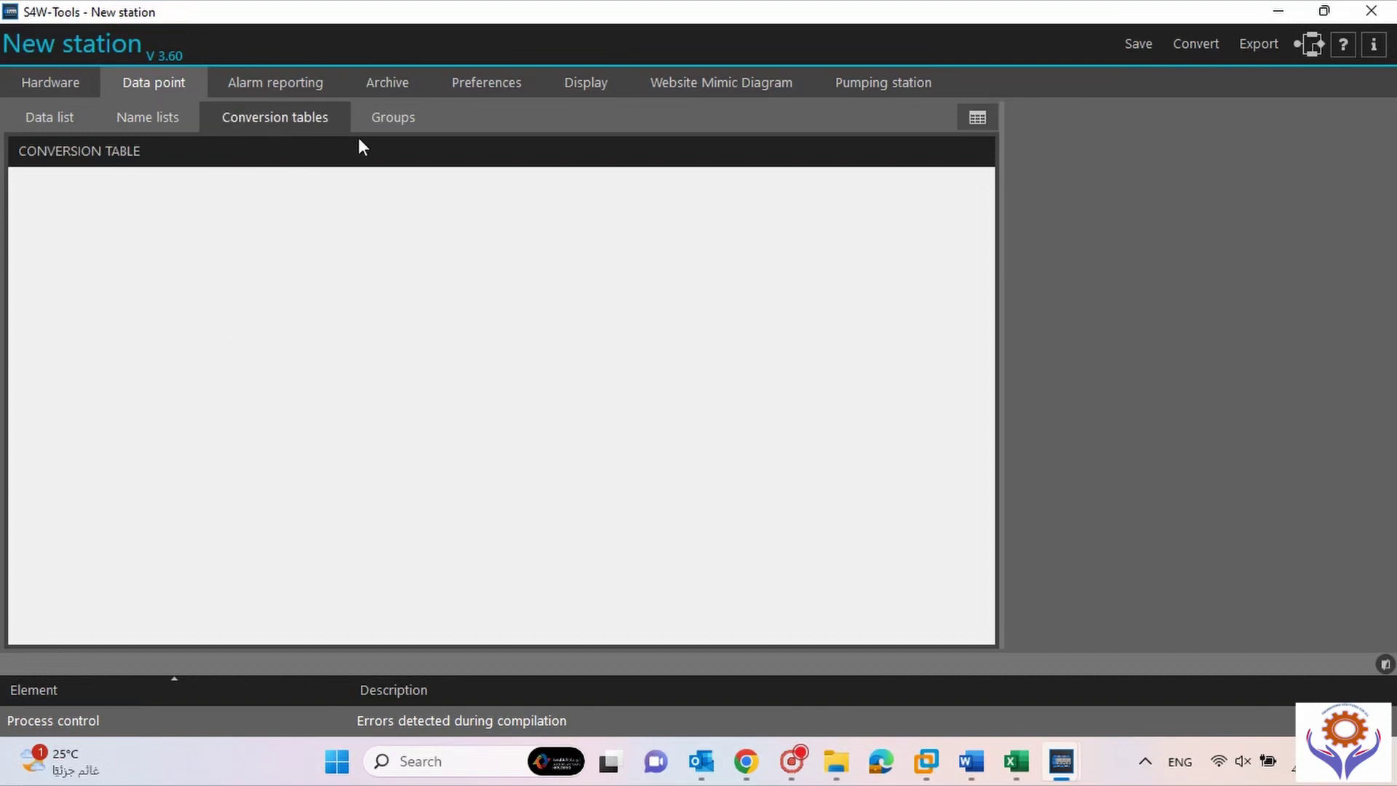
pyautogui.click(381, 124)
pyautogui.click(28, 128)
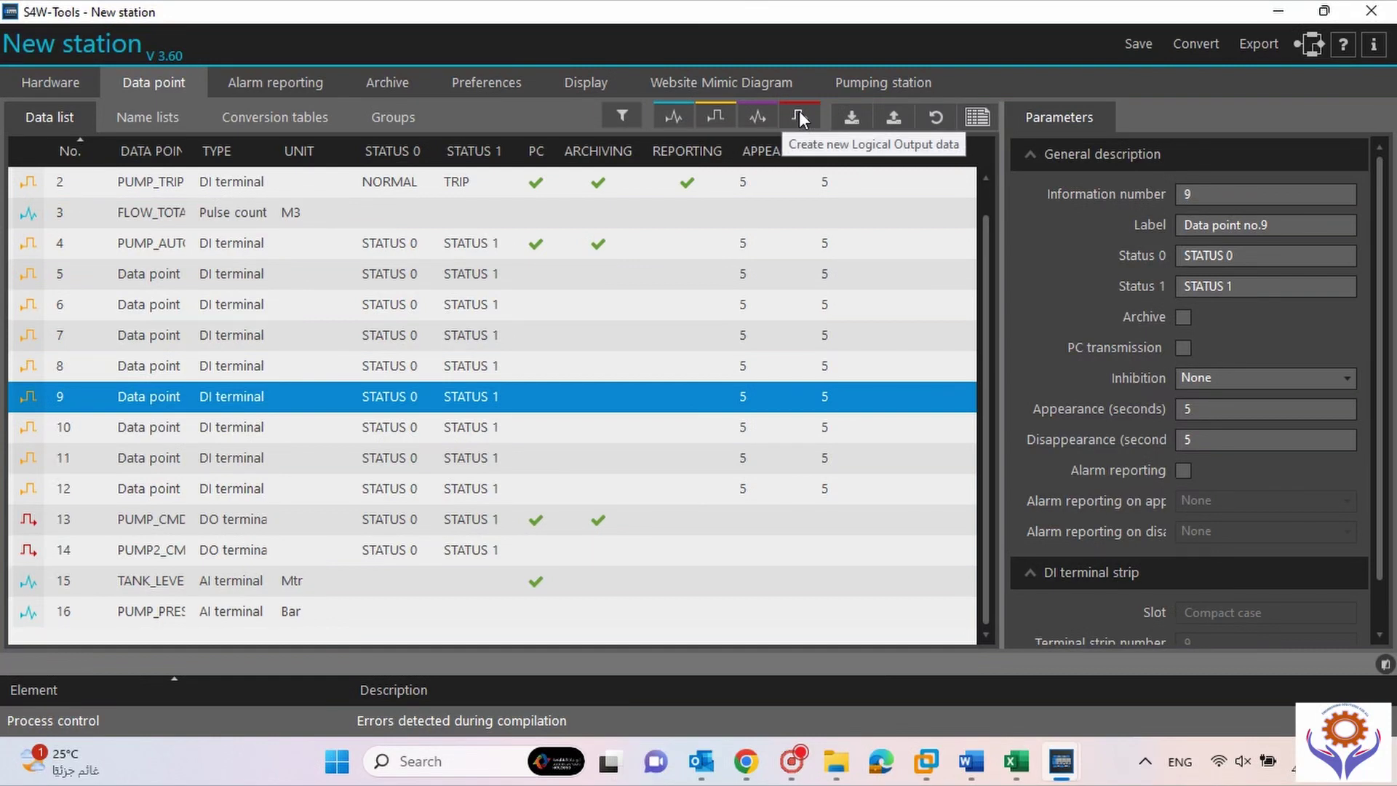
# Review the Numerical Input and Logical Input creation options, ending on Numerical Input's Communication, Reports, Conversion, Formula, Internal.
pyautogui.click(668, 119)
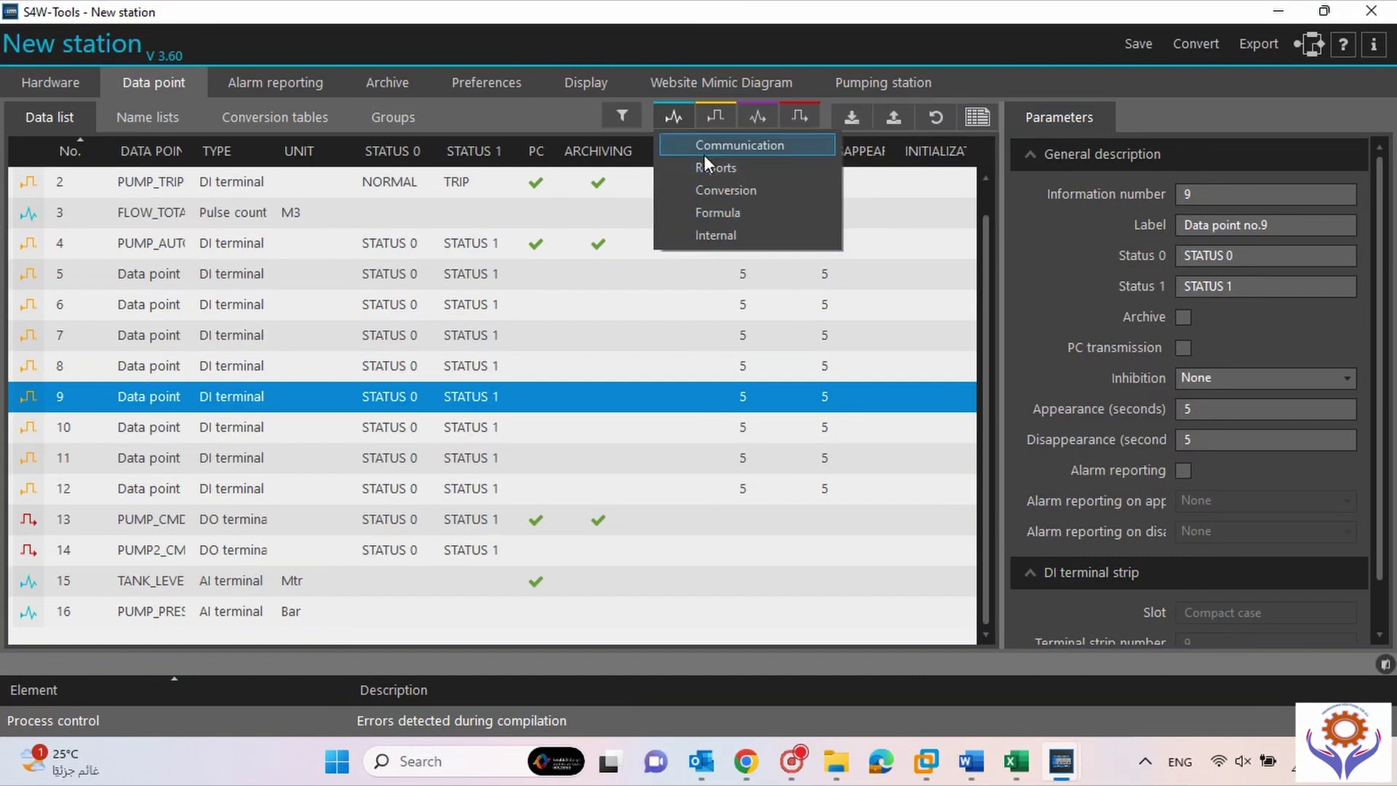
pyautogui.click(714, 122)
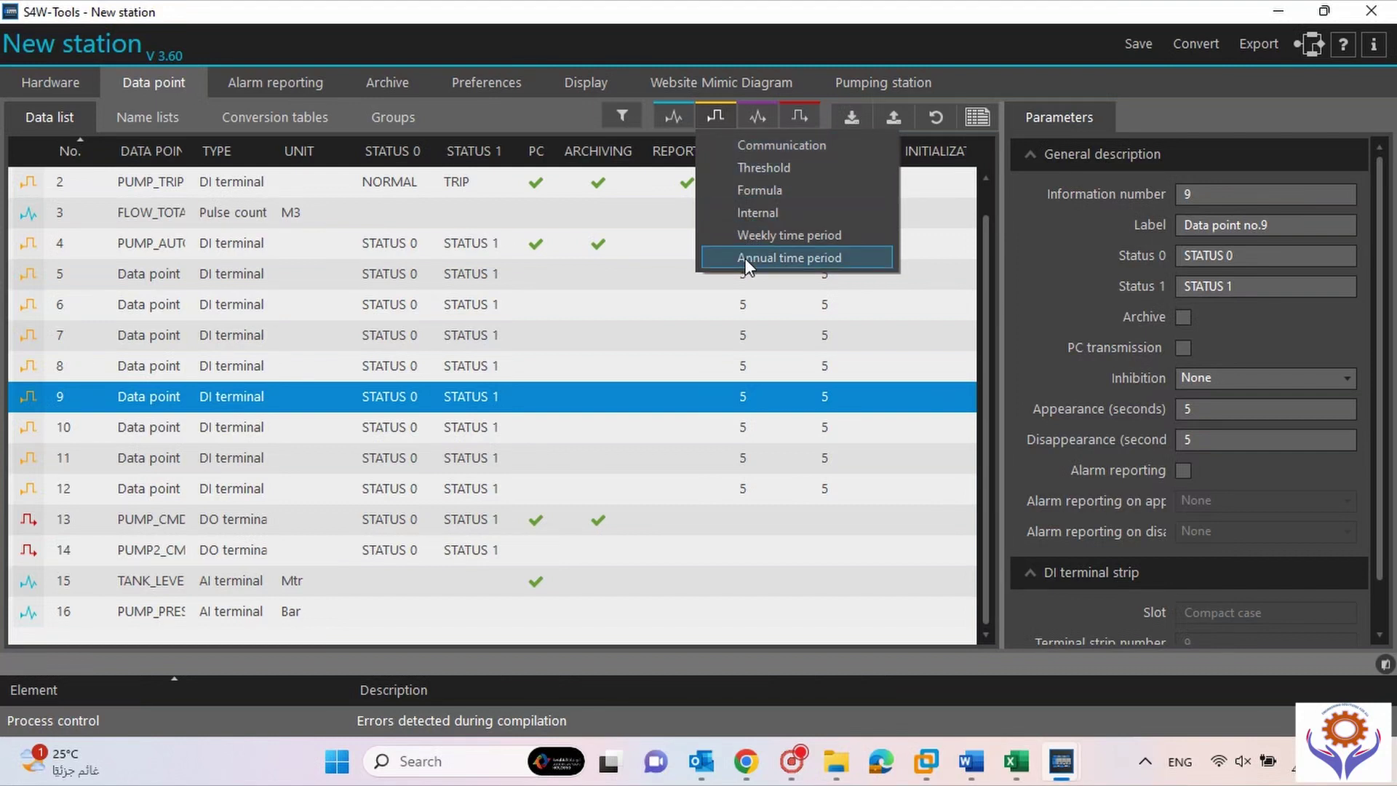
pyautogui.moveTo(762, 115)
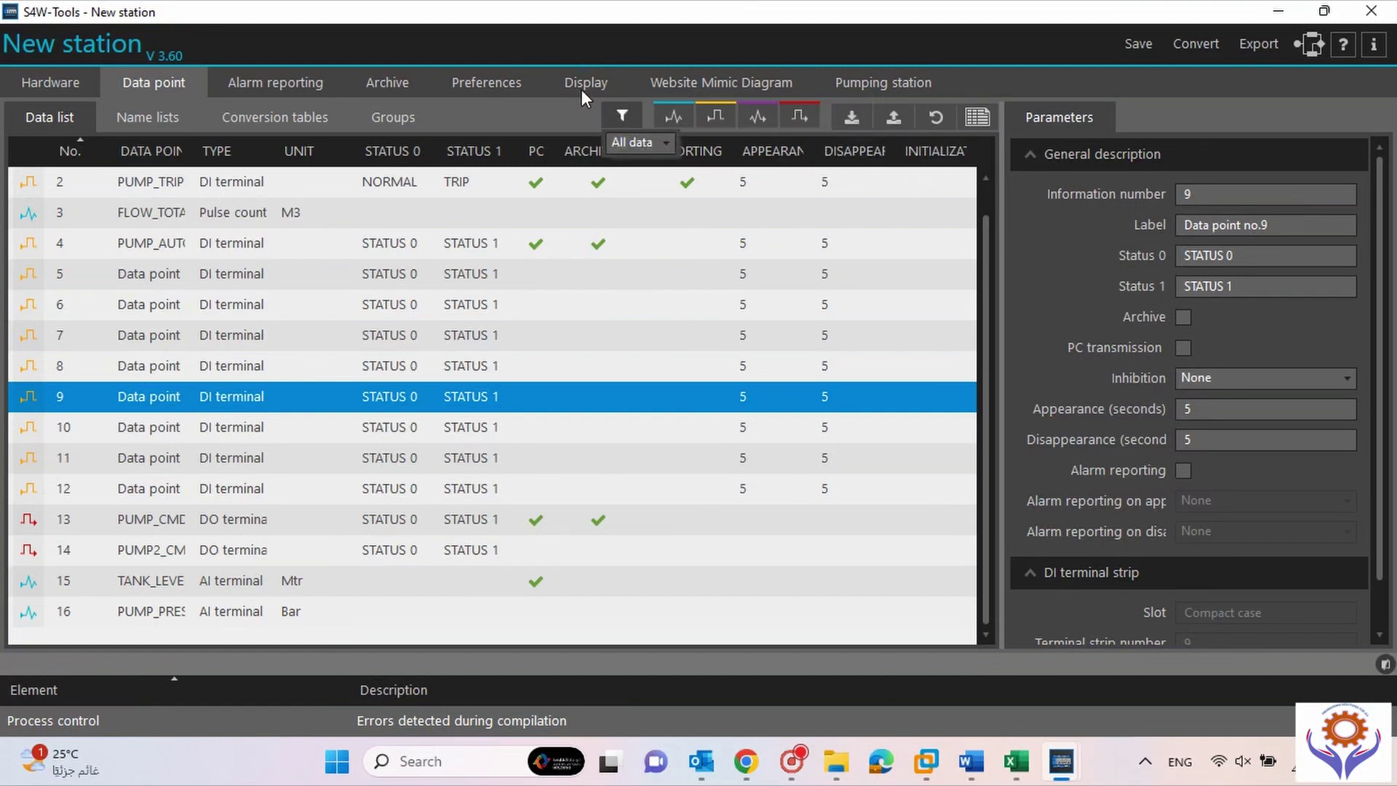
pyautogui.moveTo(676, 116)
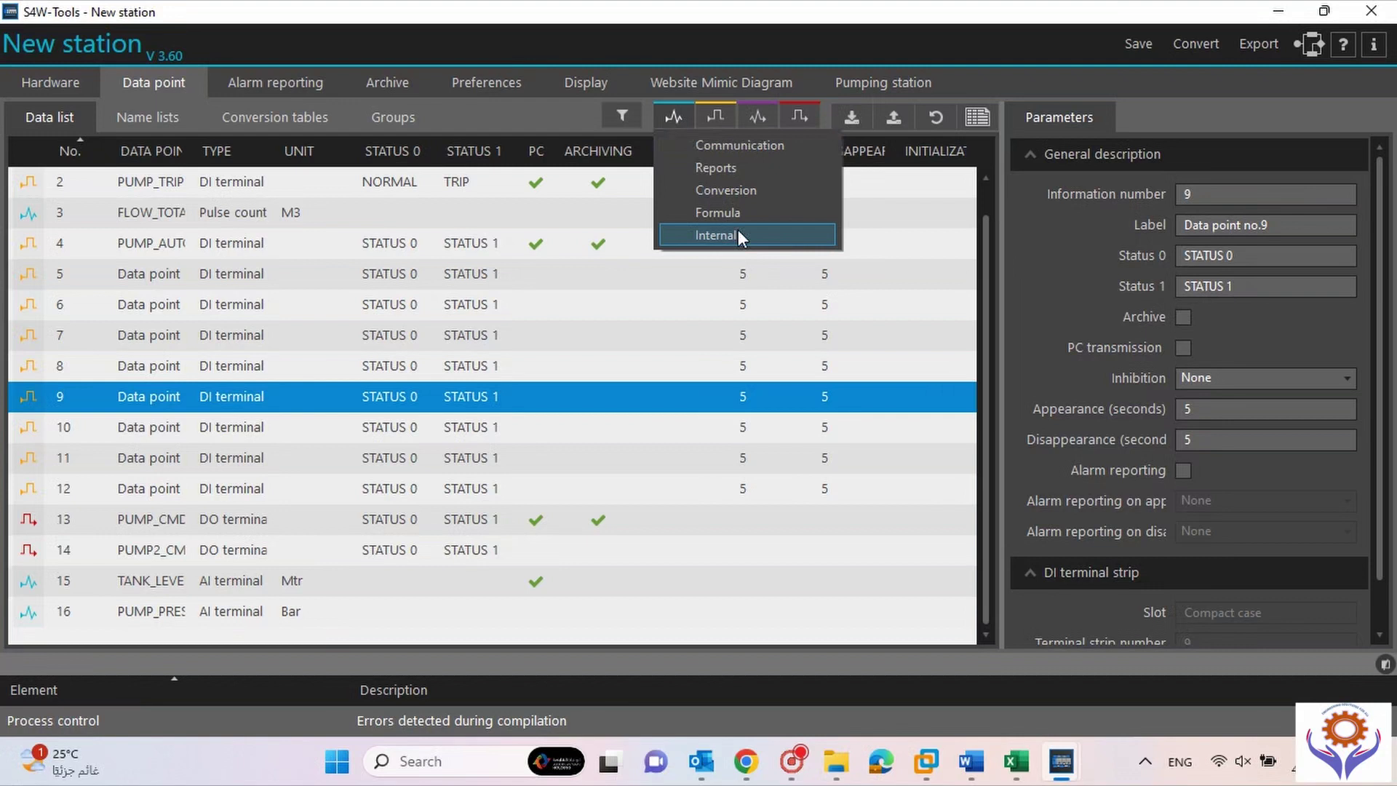
# Add a Communication numerical point labelled SCADA_TRANS with PC transmission enabled.
pyautogui.click(723, 147)
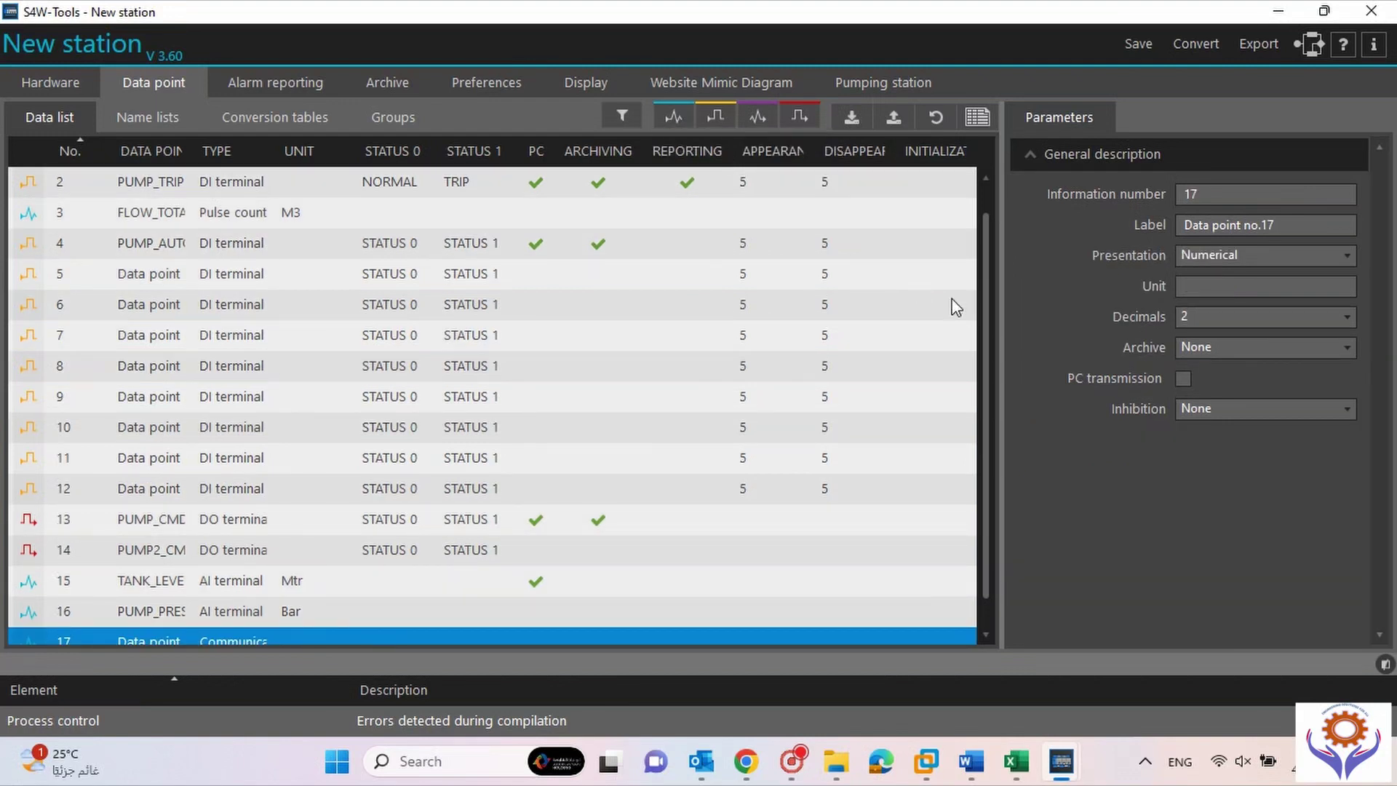
pyautogui.scroll(-2, 989, 350)
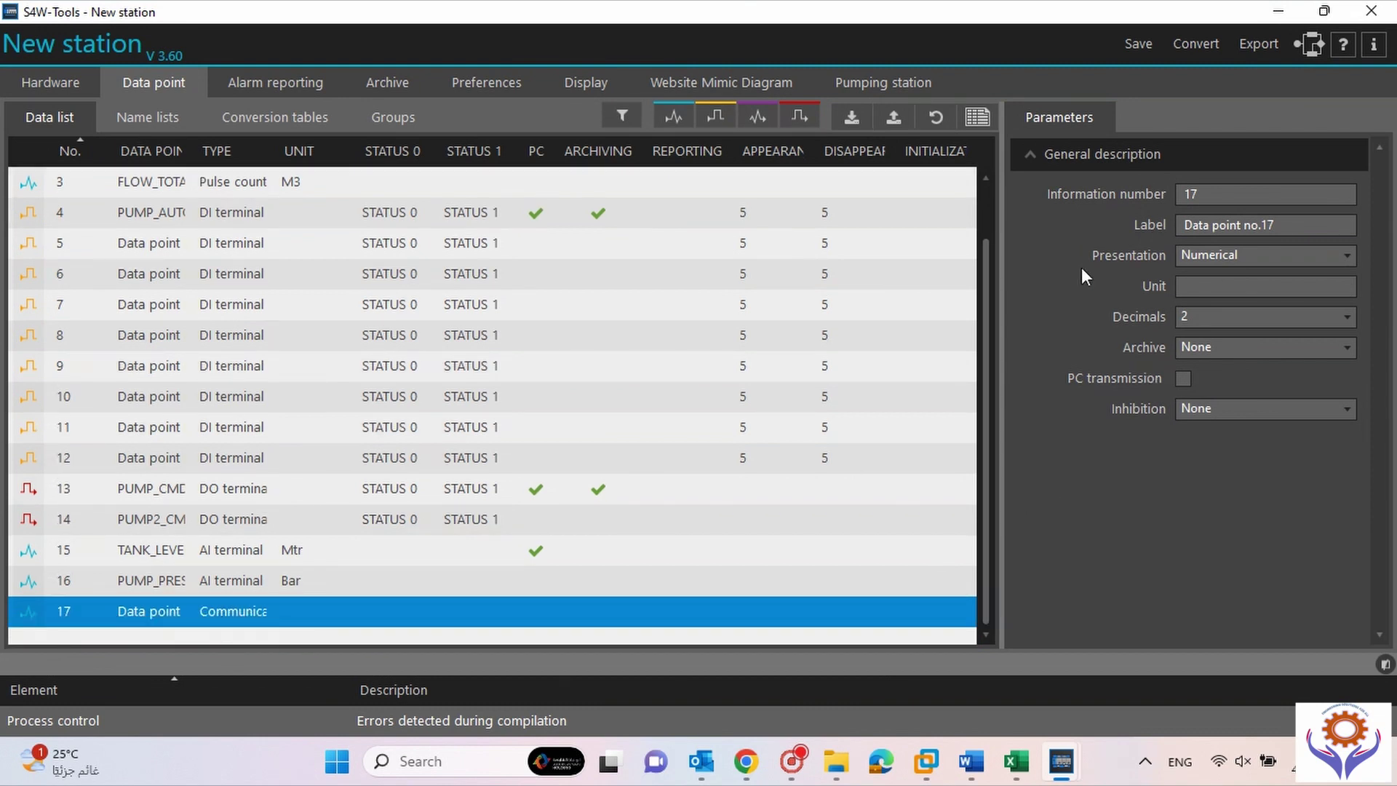
pyautogui.moveTo(1294, 227); pyautogui.dragTo(1190, 232)
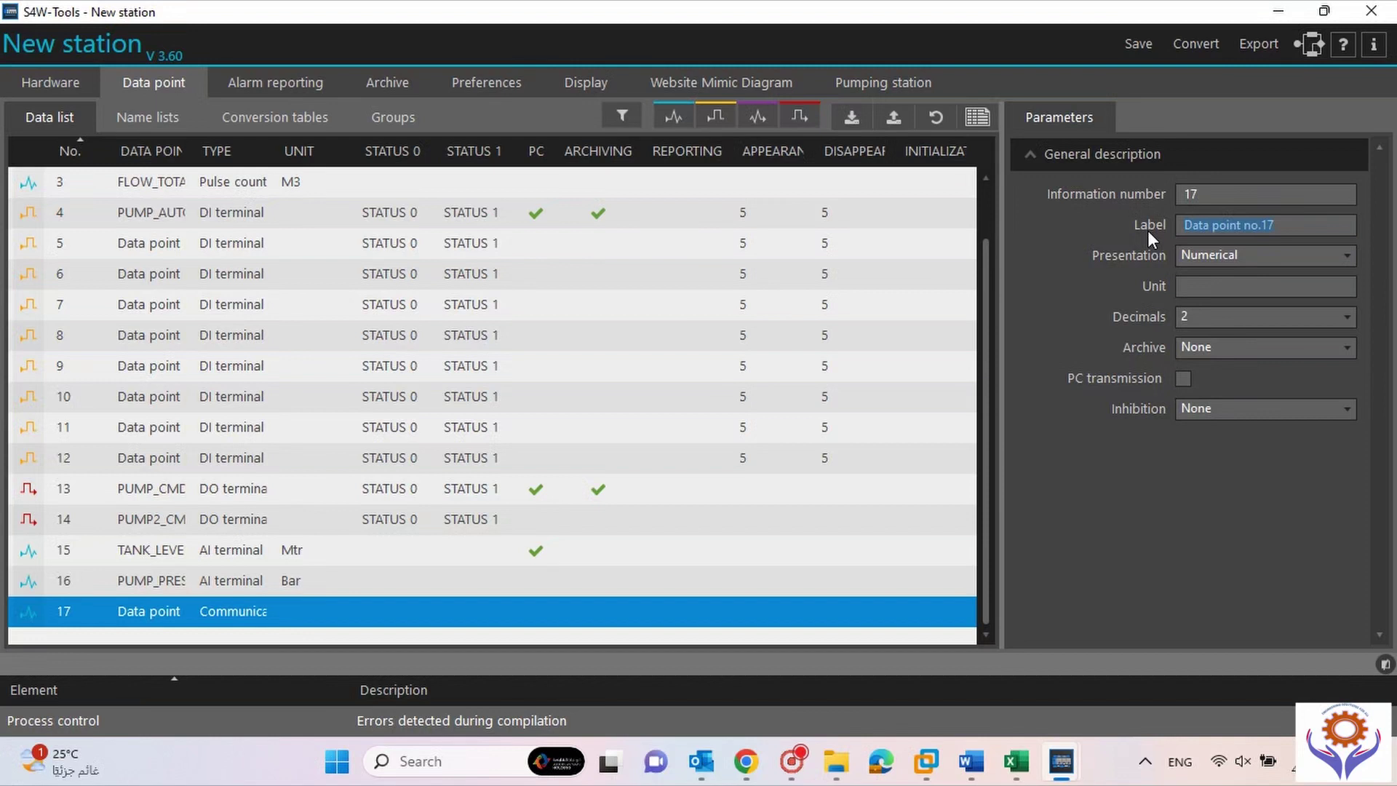
pyautogui.write('SCDA')
pyautogui.press('BackSpace')
pyautogui.press('BackSpace')
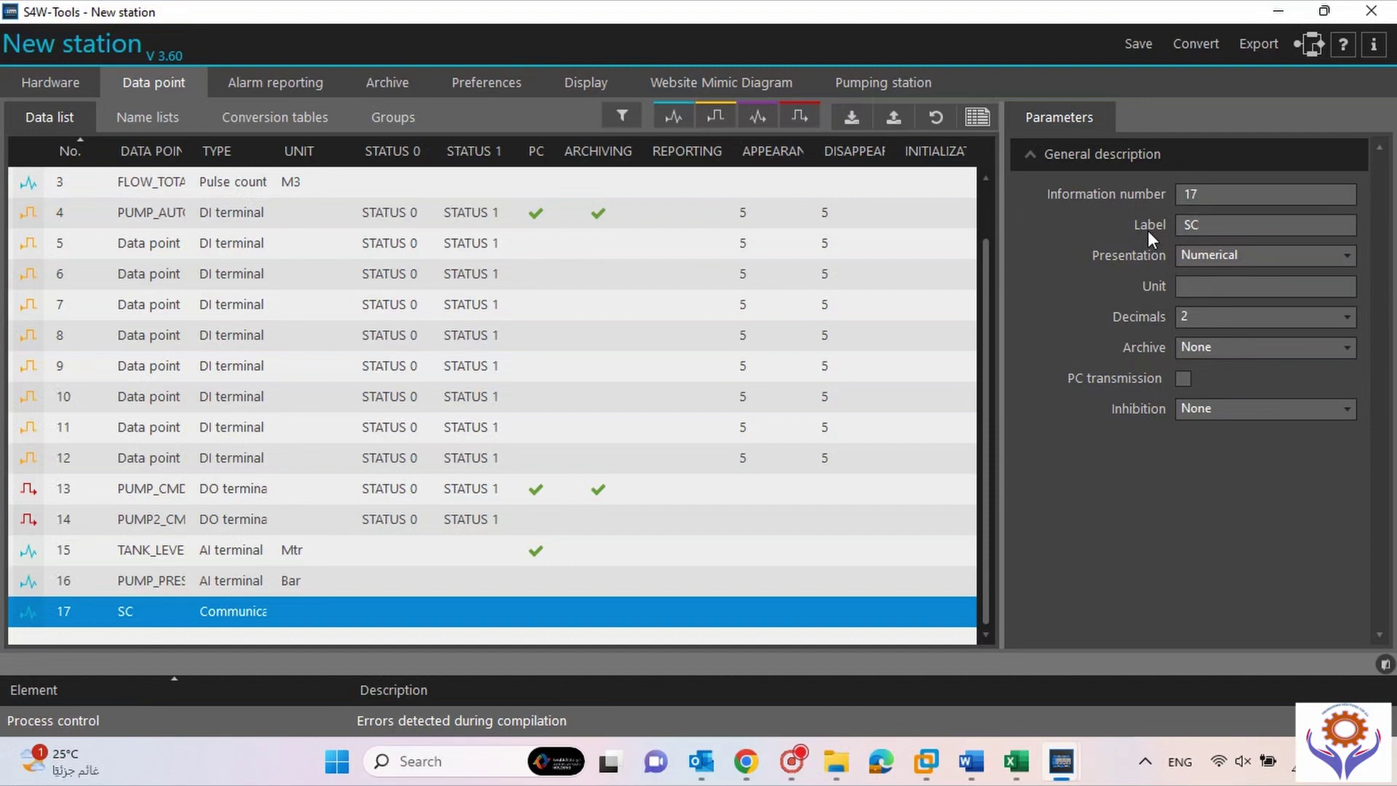
pyautogui.write('ADA_TRANS')
pyautogui.click(1182, 378)
# Check PUMP_PRES, return to SCADA_TRANS, then go to Alarm reporting.
pyautogui.click(219, 588)
pyautogui.click(224, 613)
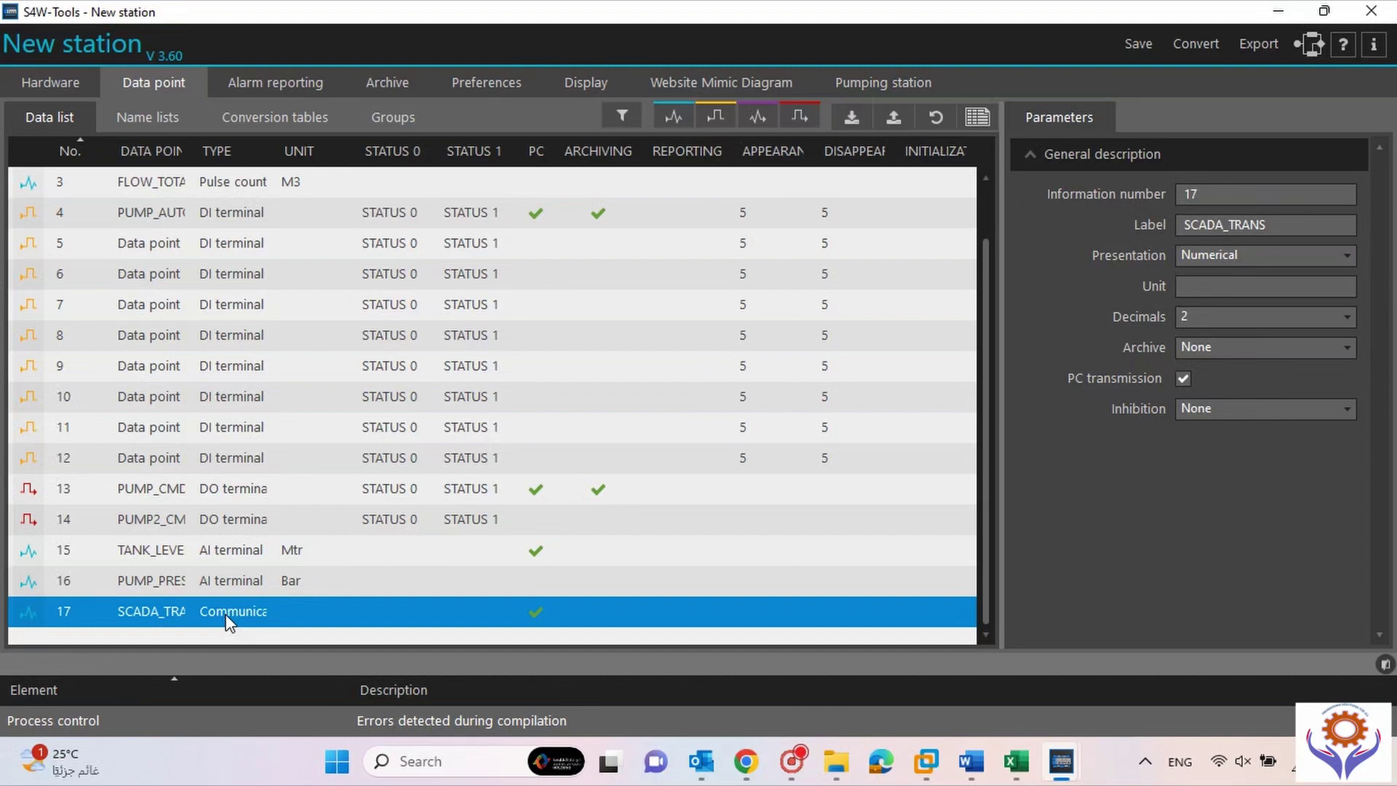
pyautogui.click(289, 85)
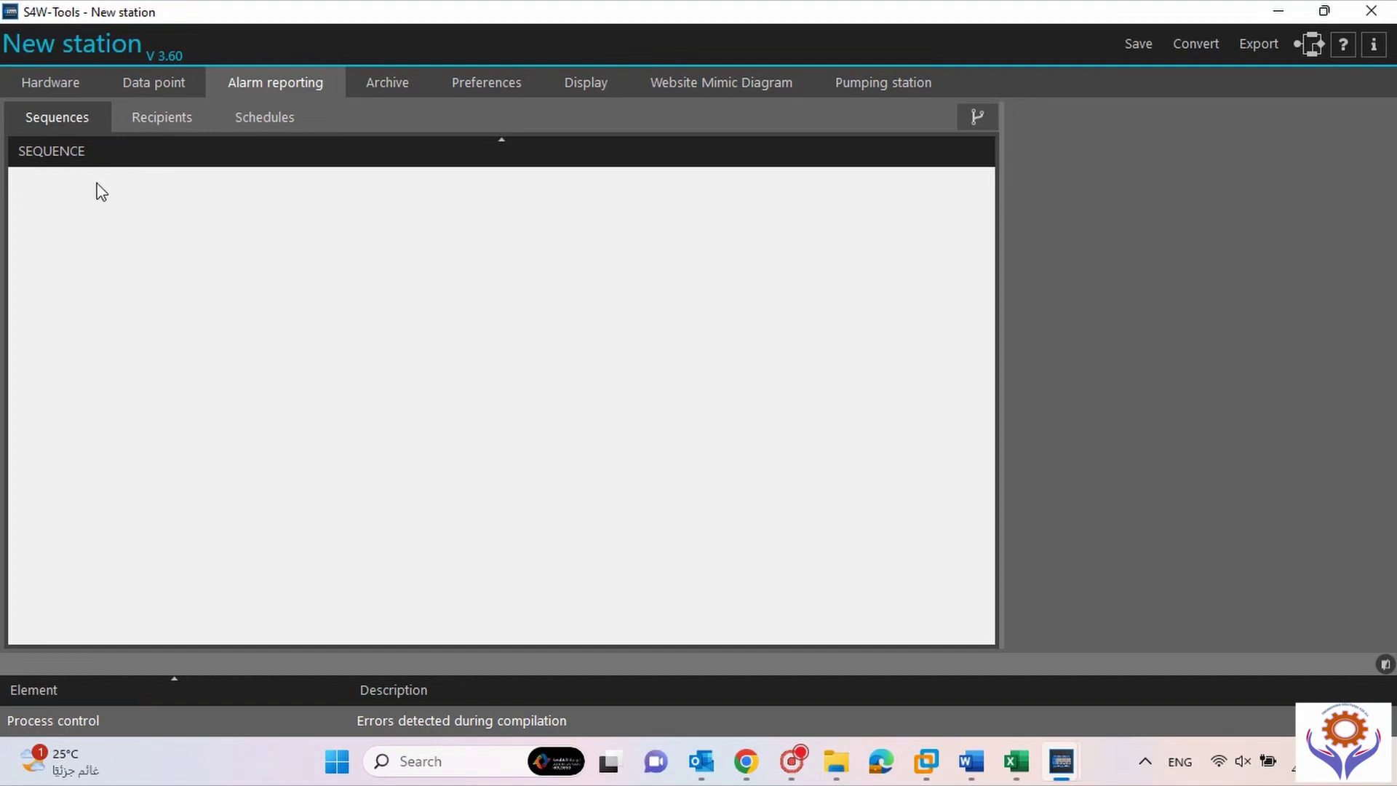
# Add alarm Sequence no.1, delete its blank recipient entry, and view the empty Recipients list.
pyautogui.click(976, 118)
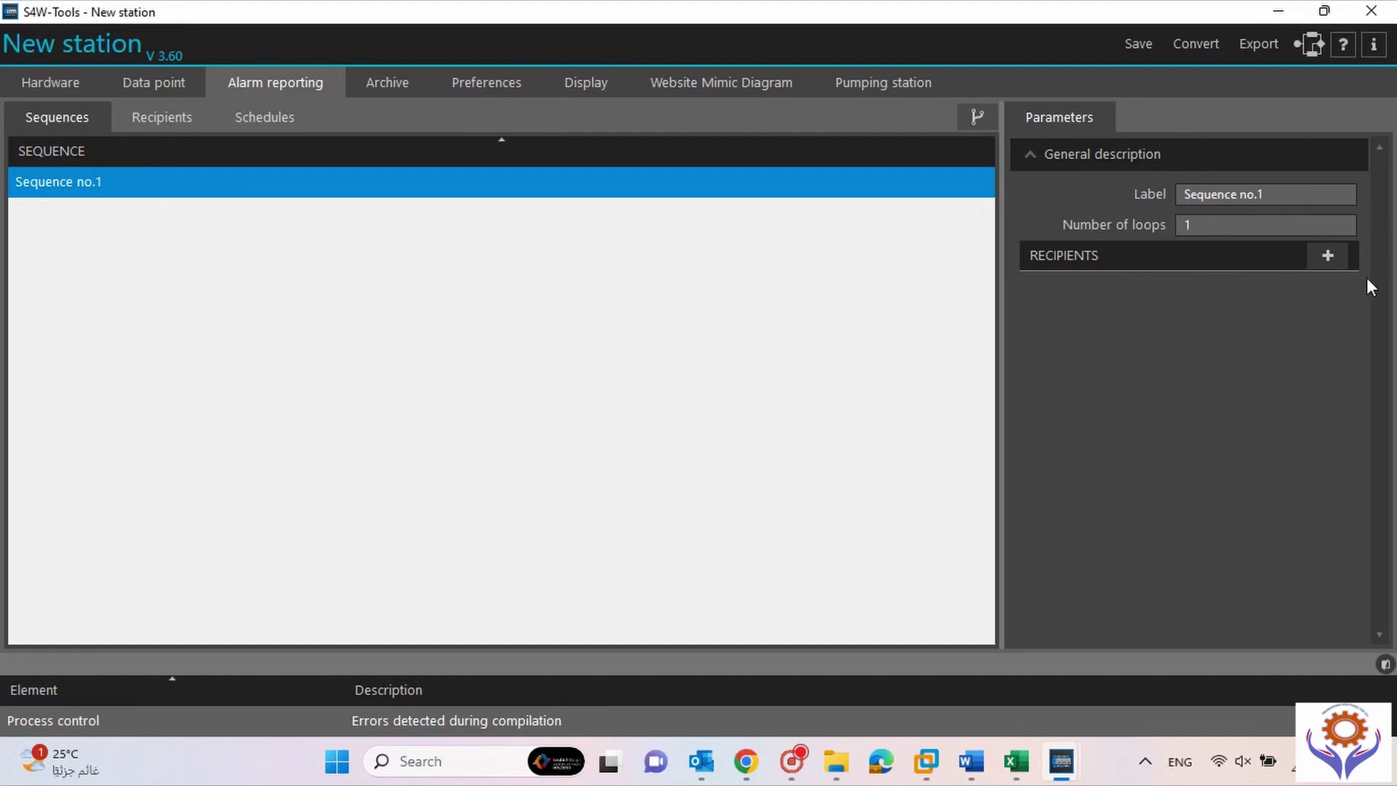
pyautogui.click(1329, 254)
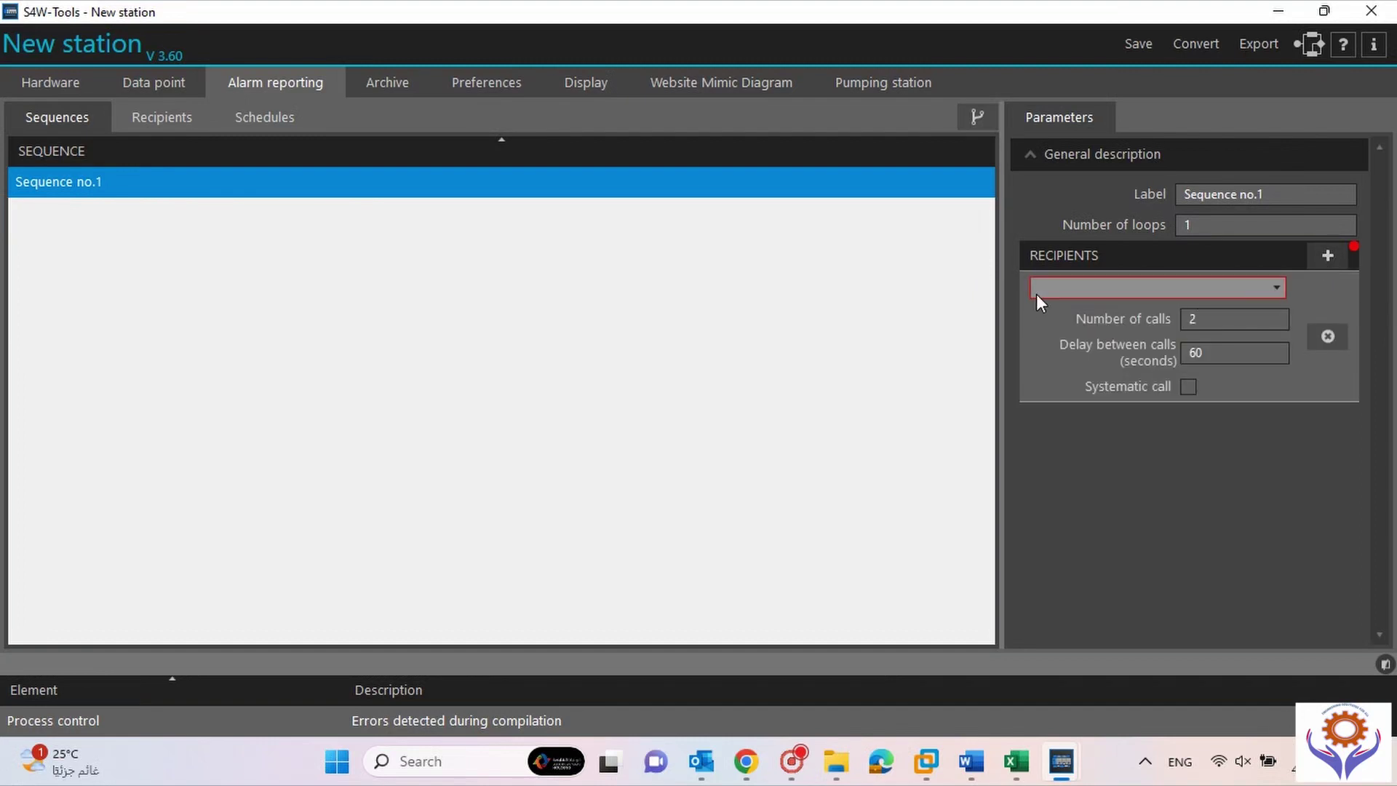
pyautogui.click(1273, 287)
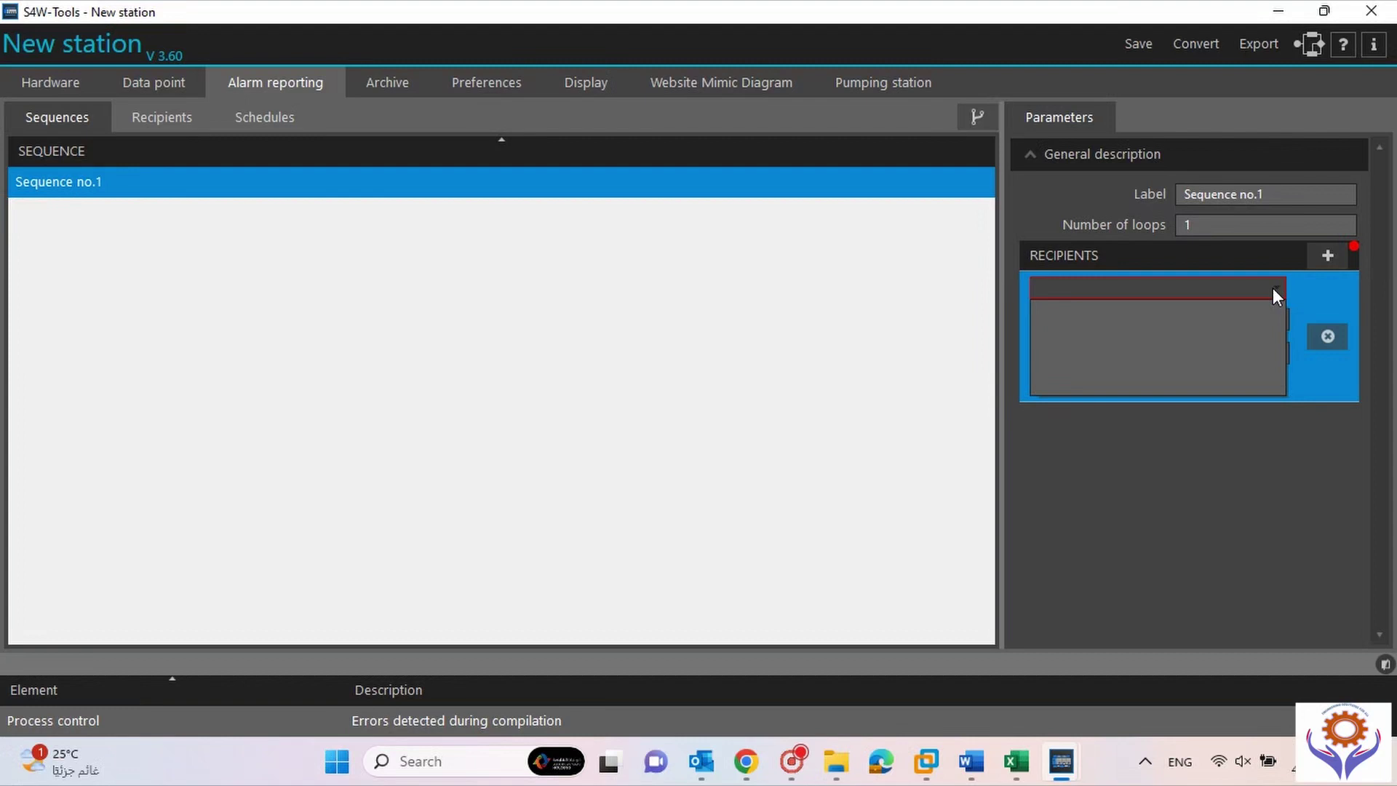
pyautogui.click(1273, 287)
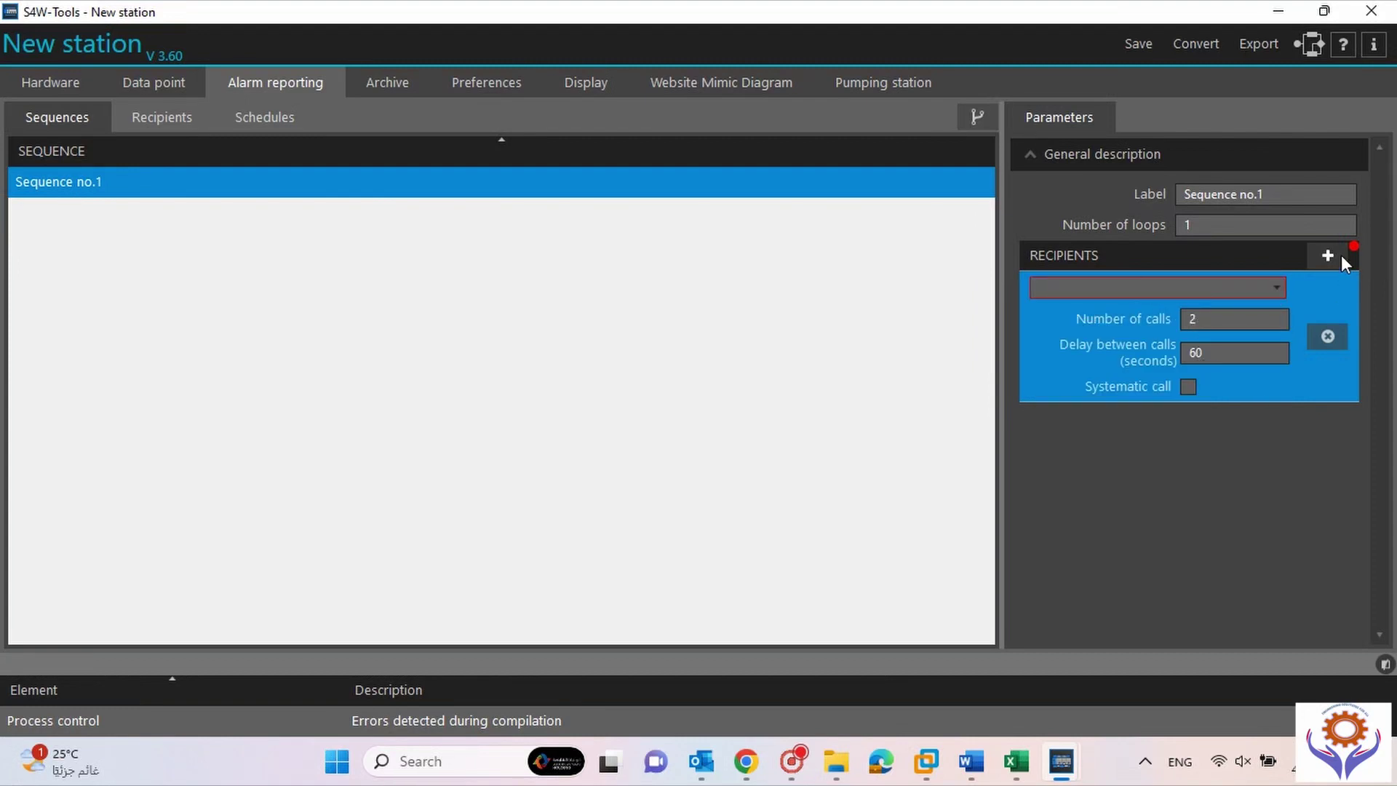
pyautogui.click(1327, 336)
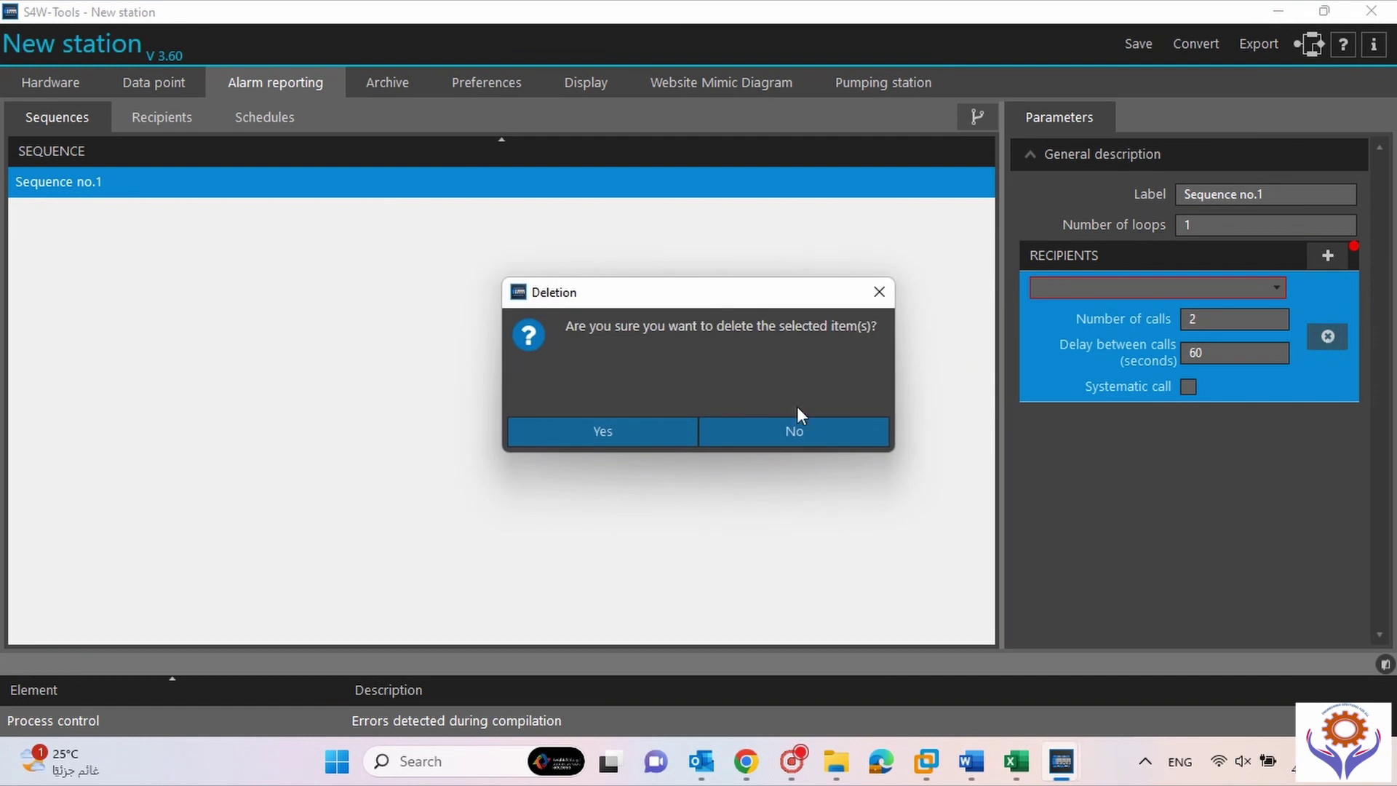
pyautogui.click(657, 432)
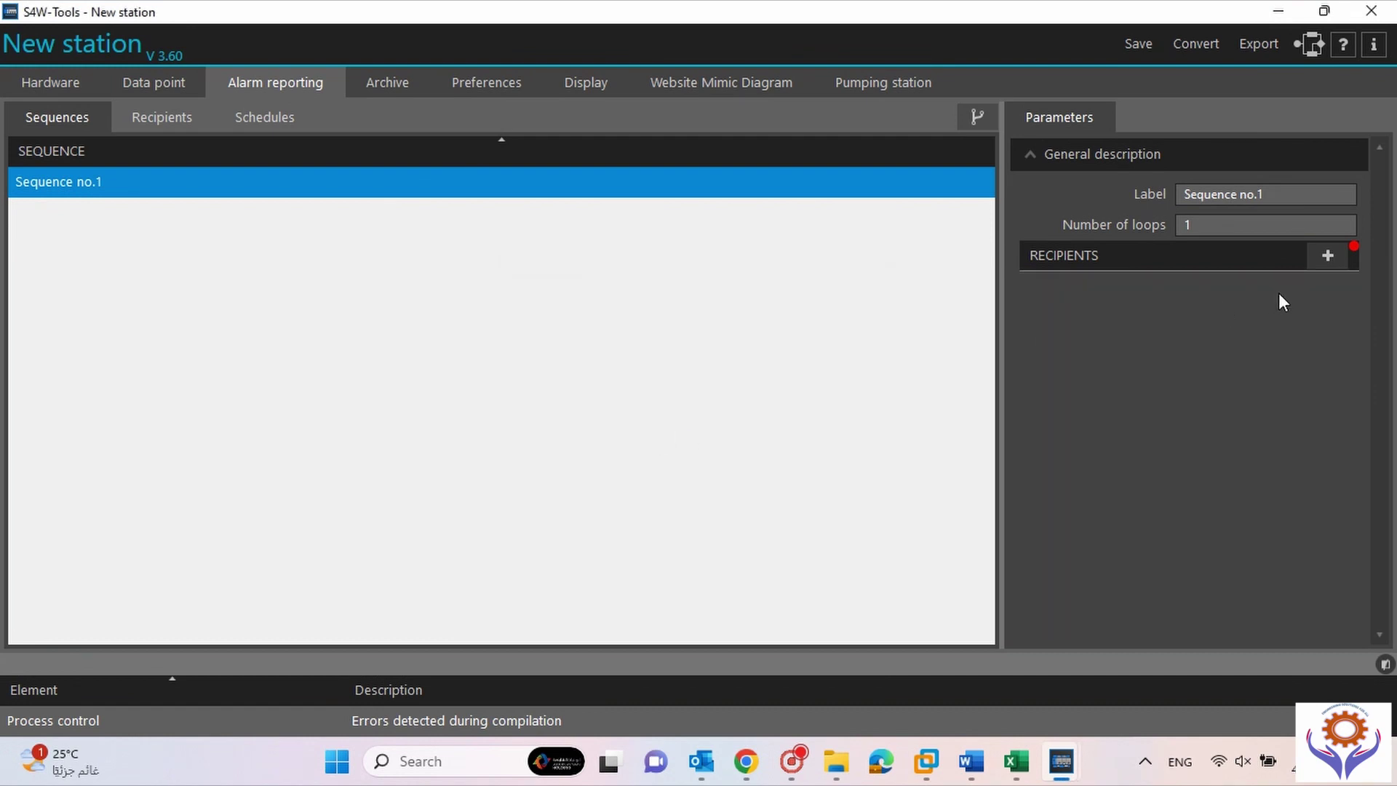
pyautogui.moveTo(1354, 253)
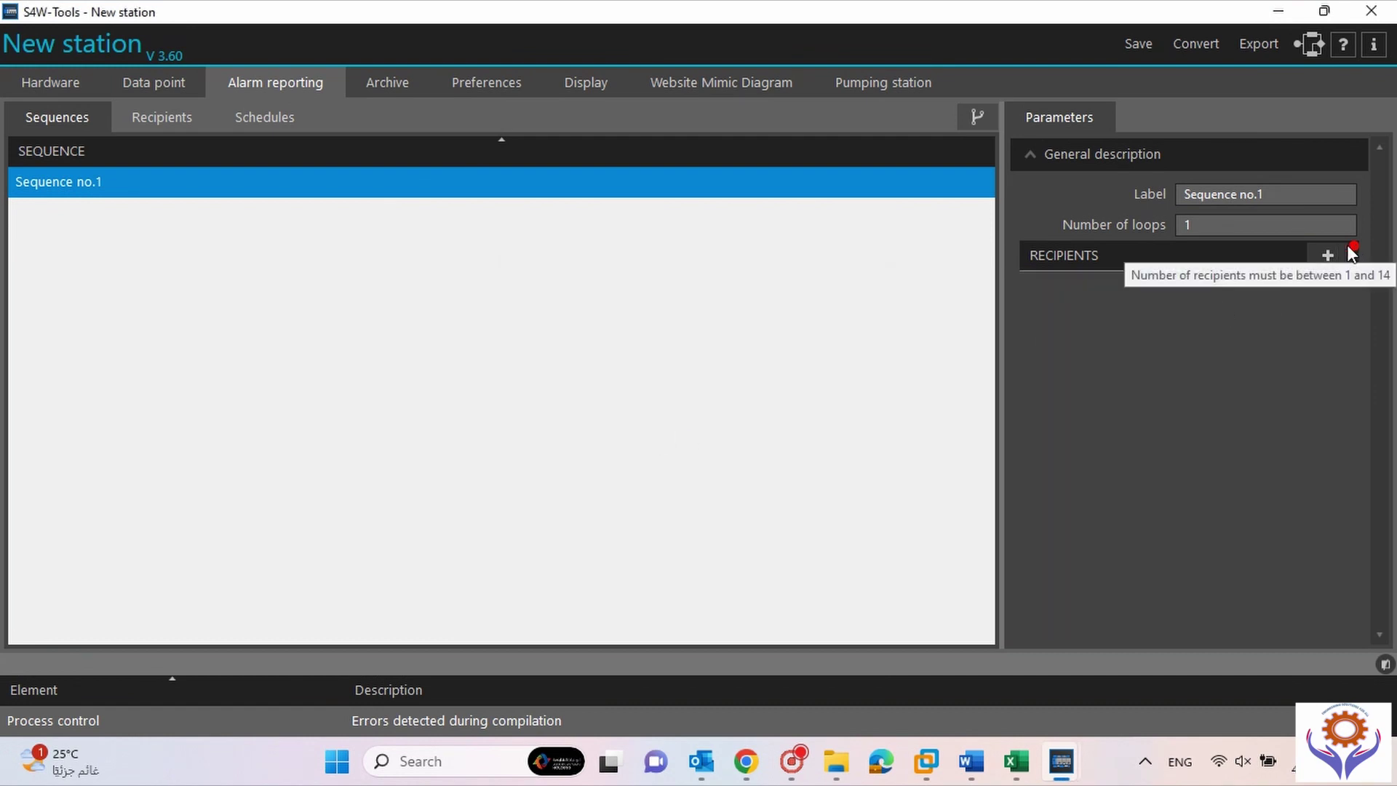
pyautogui.click(171, 121)
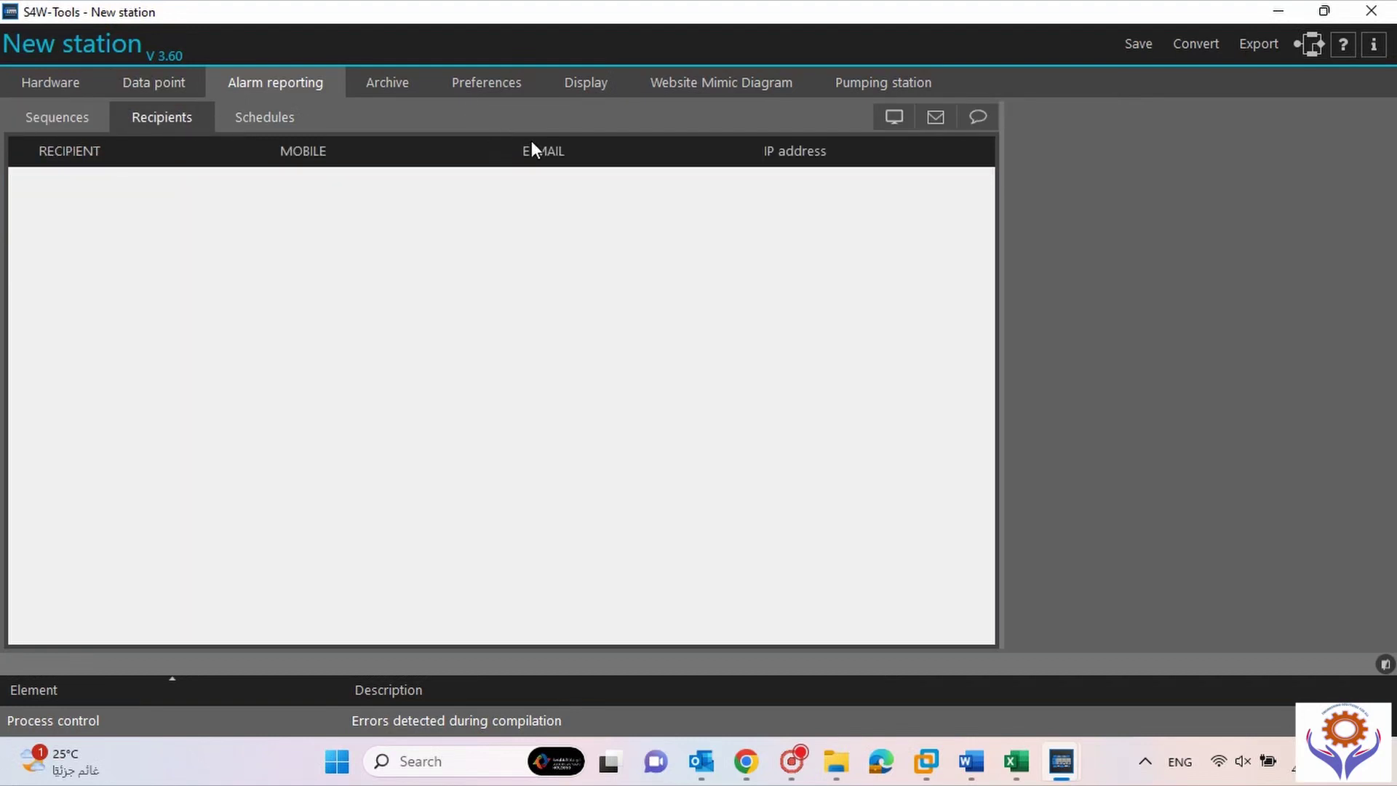
# Add Schedule No.1 then delete it so schedules stay empty, and move to the Archive page.
pyautogui.click(55, 110)
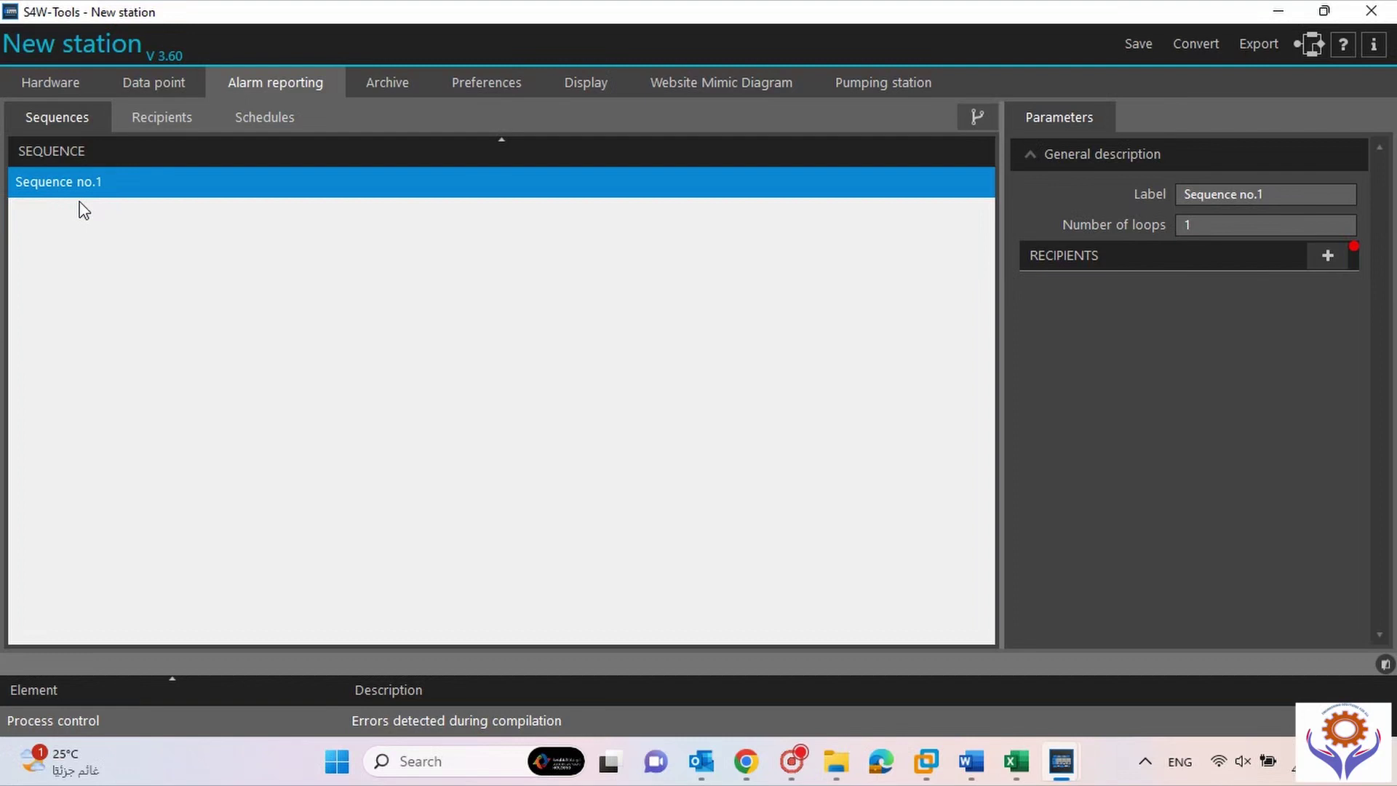
pyautogui.click(163, 117)
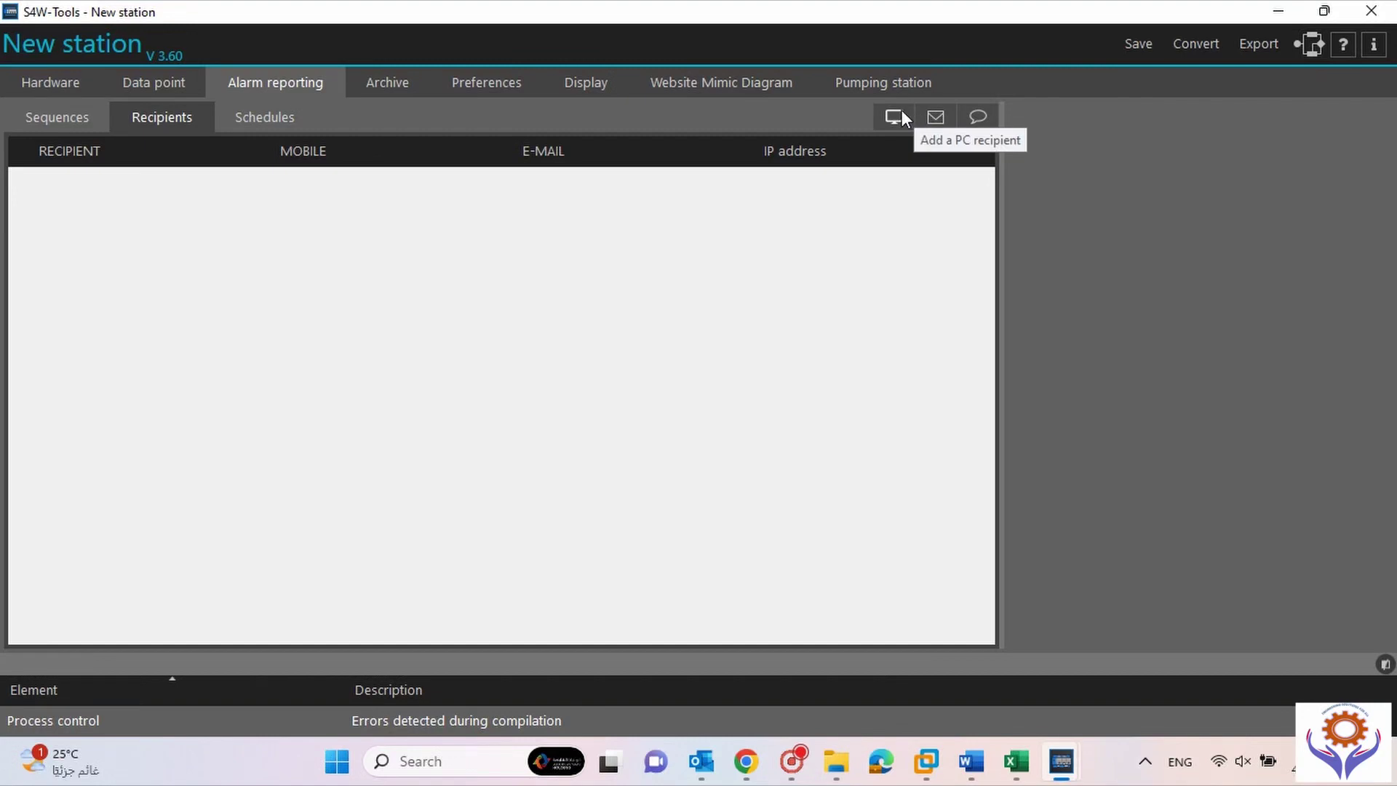
pyautogui.click(287, 120)
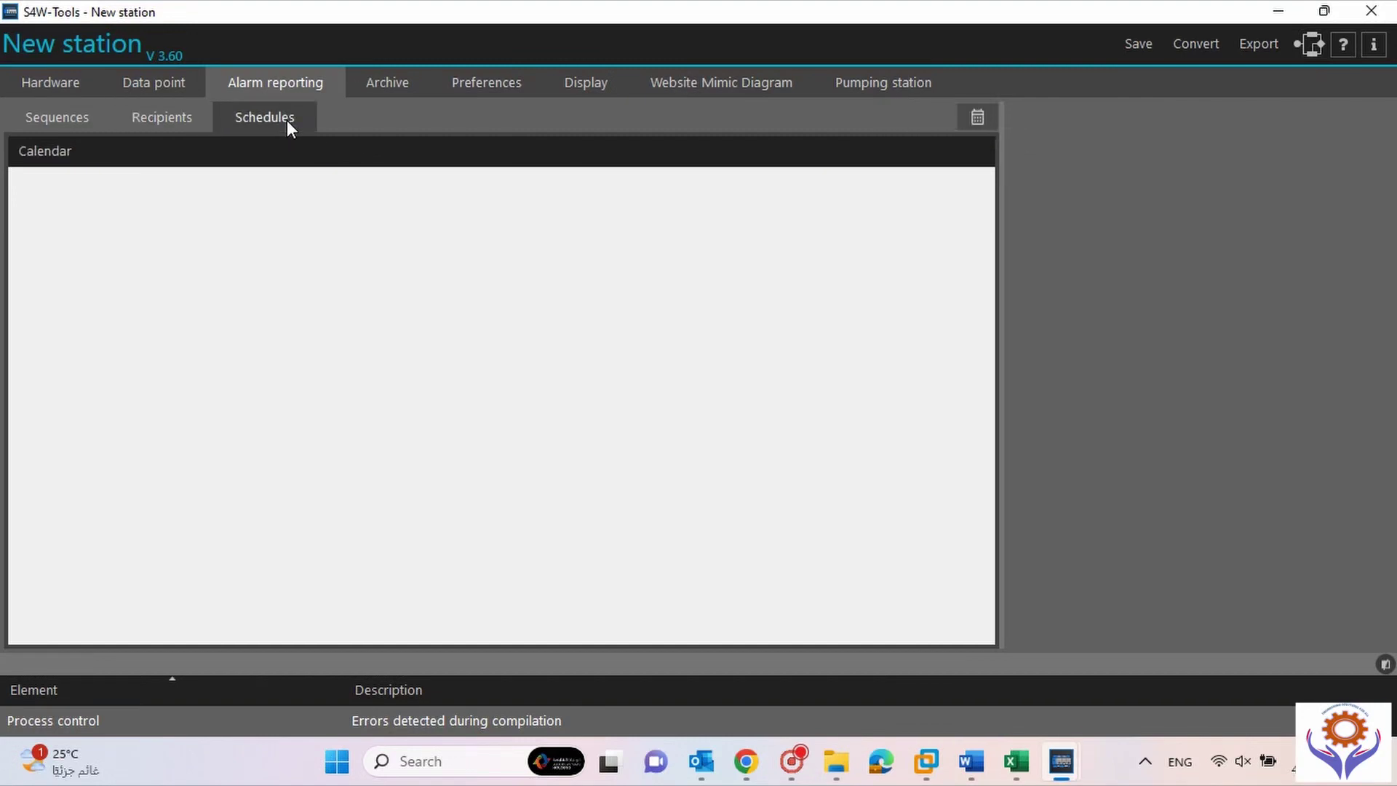
pyautogui.click(970, 118)
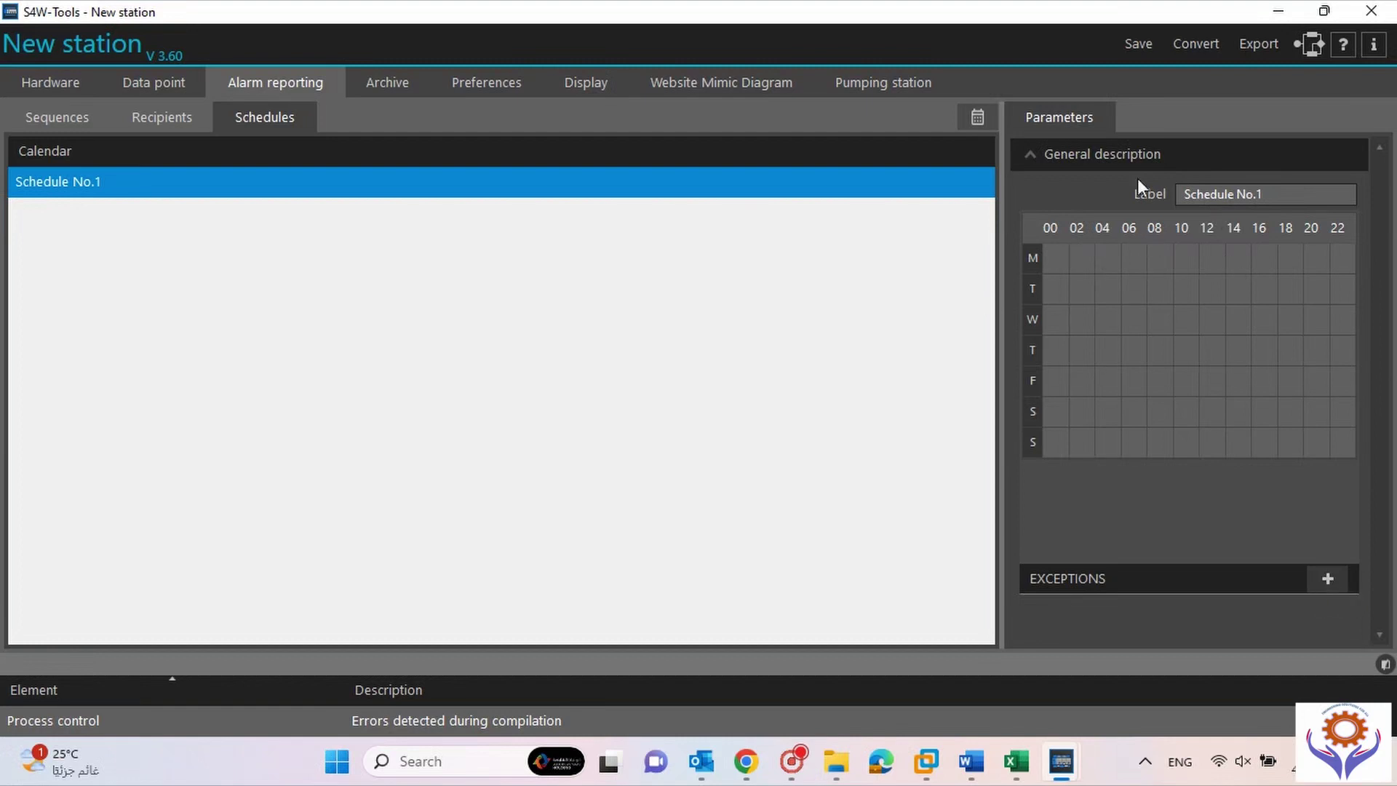
pyautogui.rightClick(443, 202)
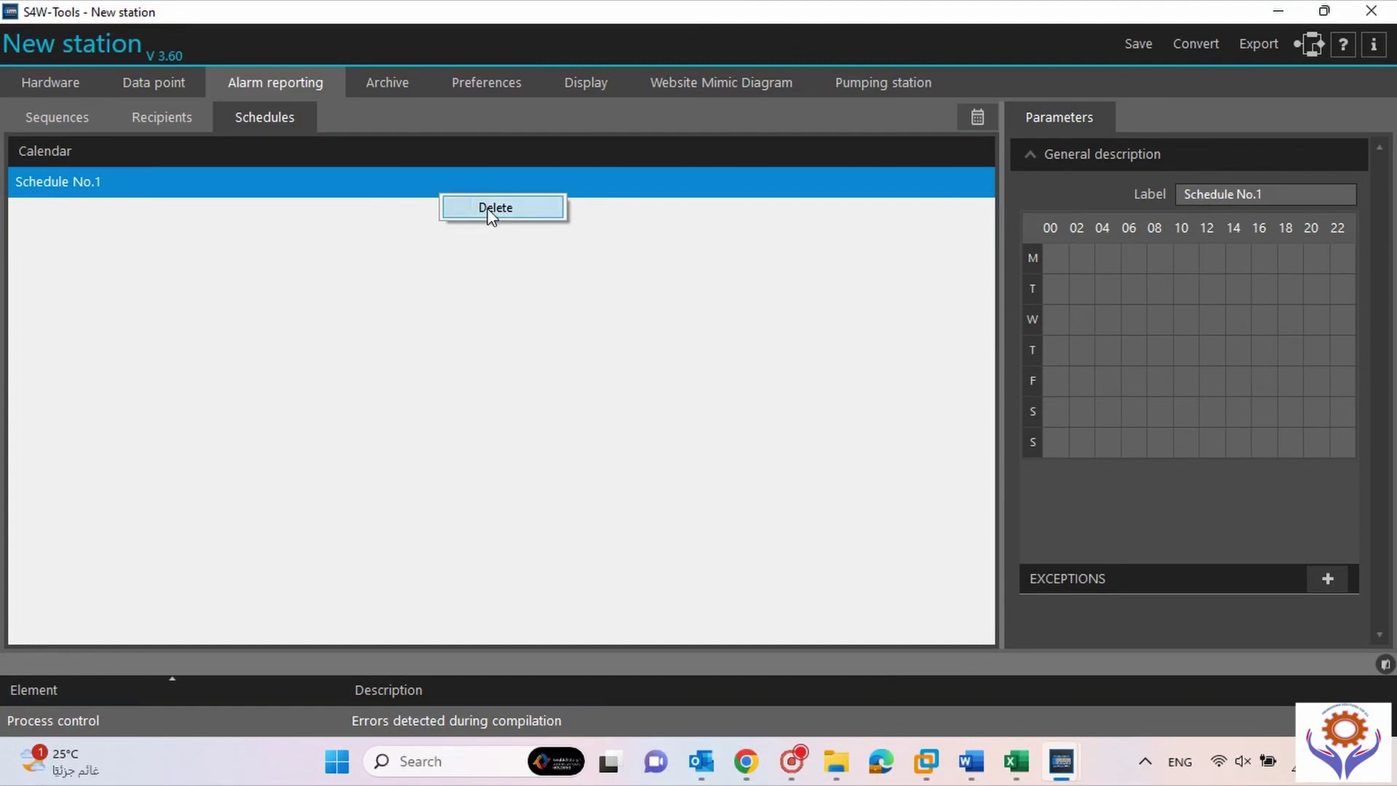
pyautogui.click(489, 211)
pyautogui.click(586, 431)
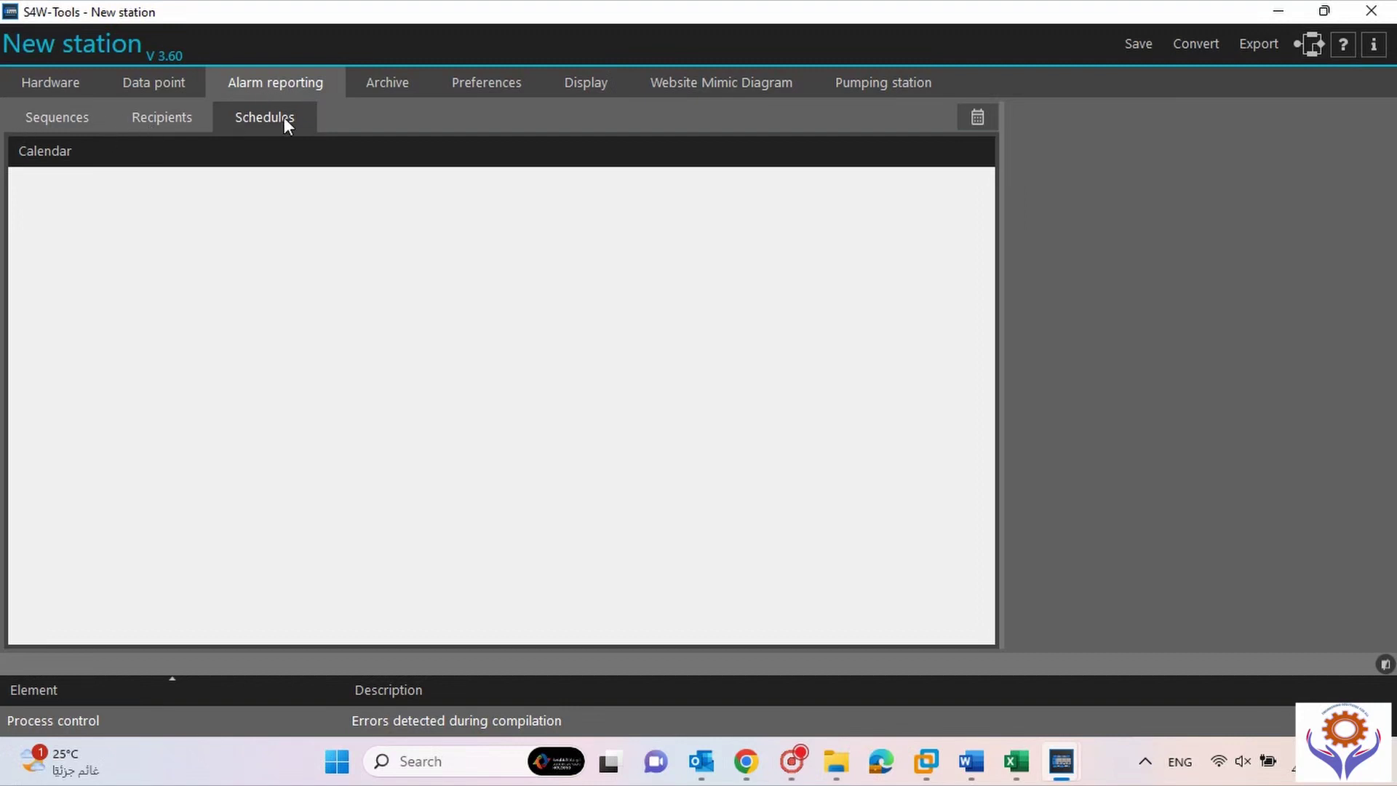
pyautogui.click(395, 82)
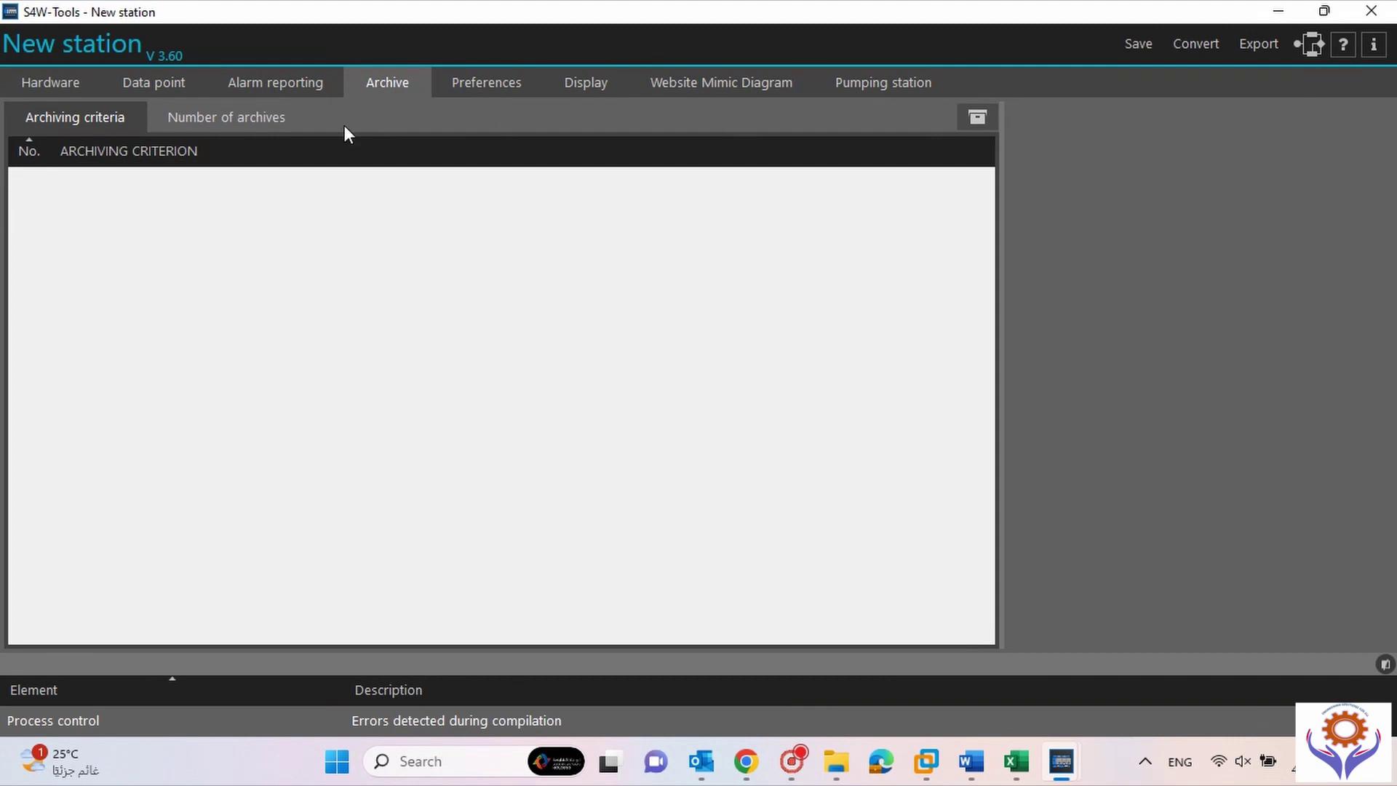
# Add Archiving criterion no.1 (15-minute period, 31-day depth), then return to the Data point list.
pyautogui.click(227, 116)
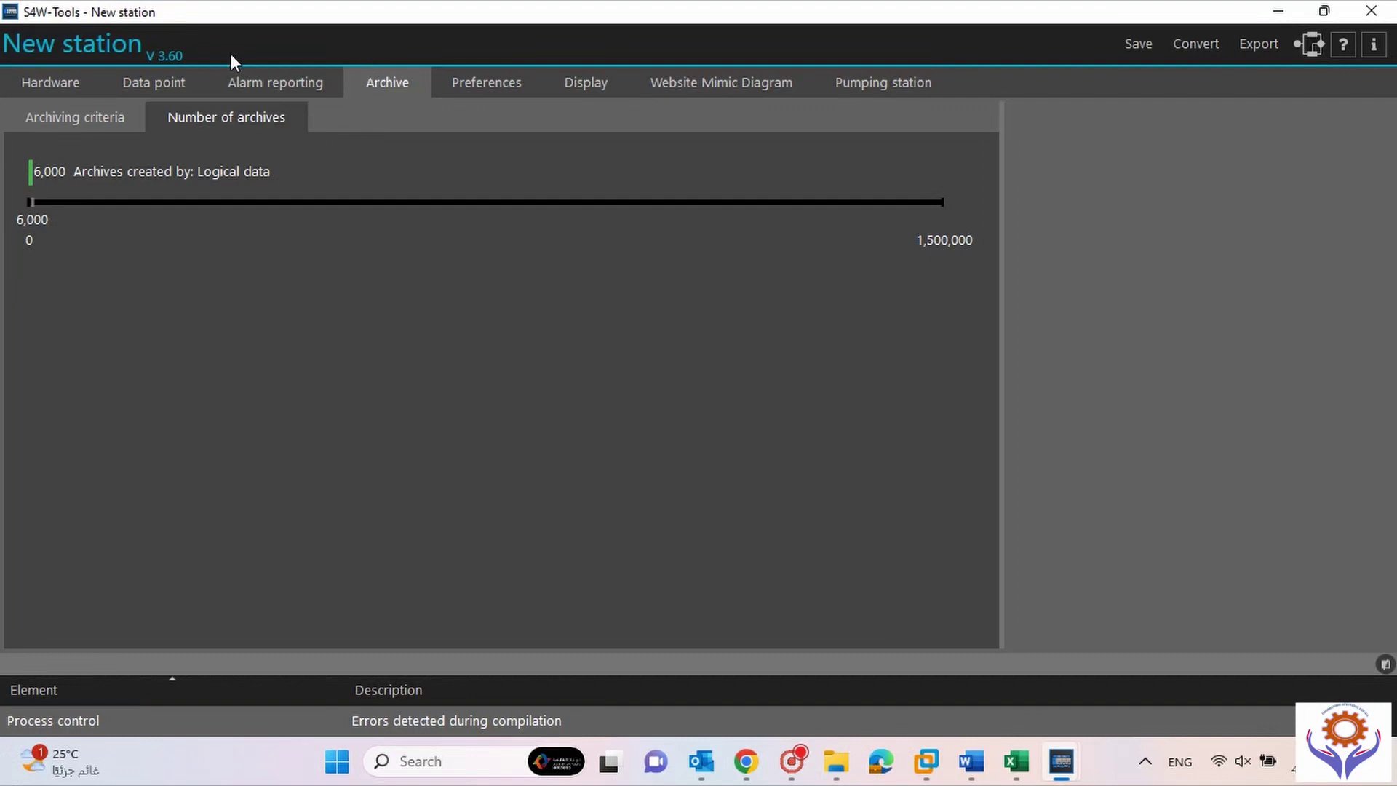
pyautogui.click(105, 119)
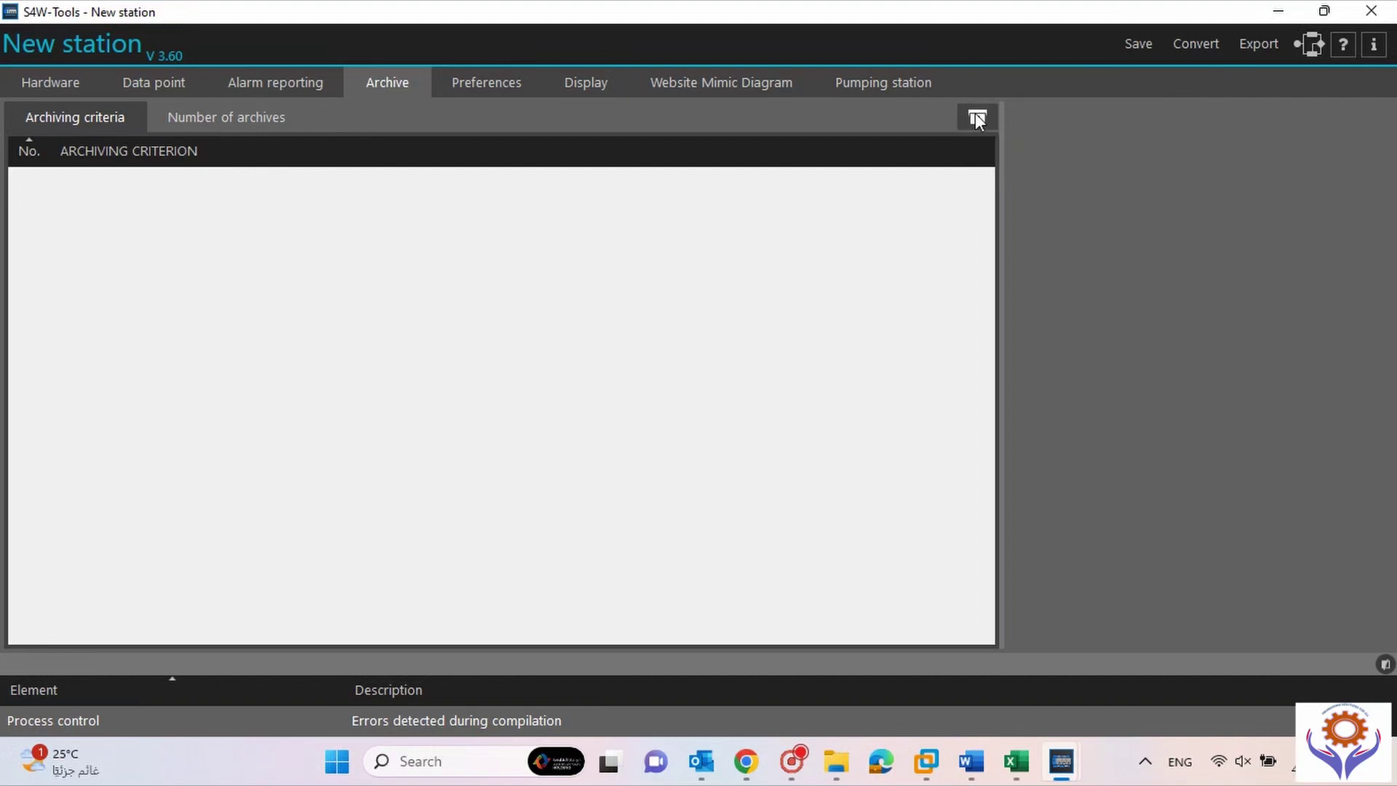
pyautogui.click(977, 119)
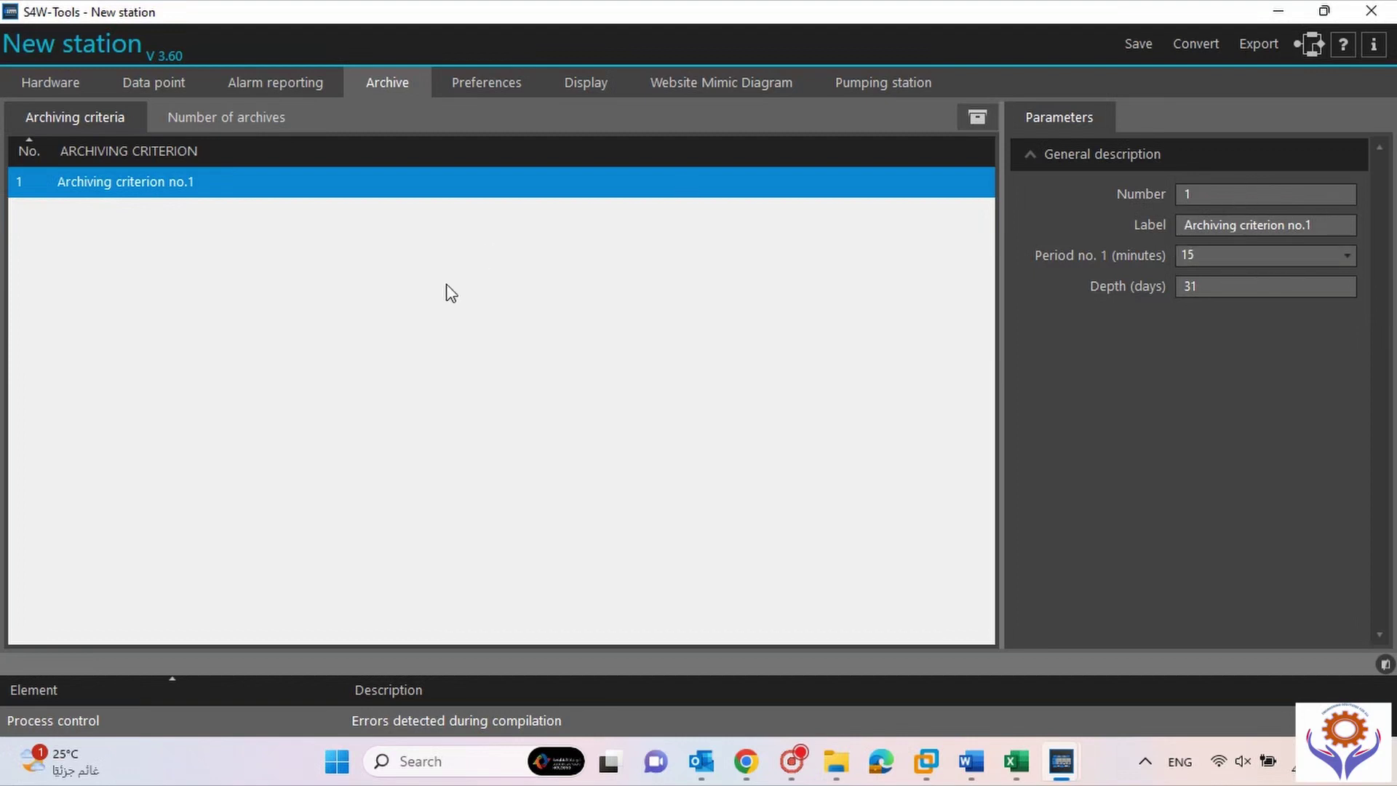
pyautogui.click(142, 83)
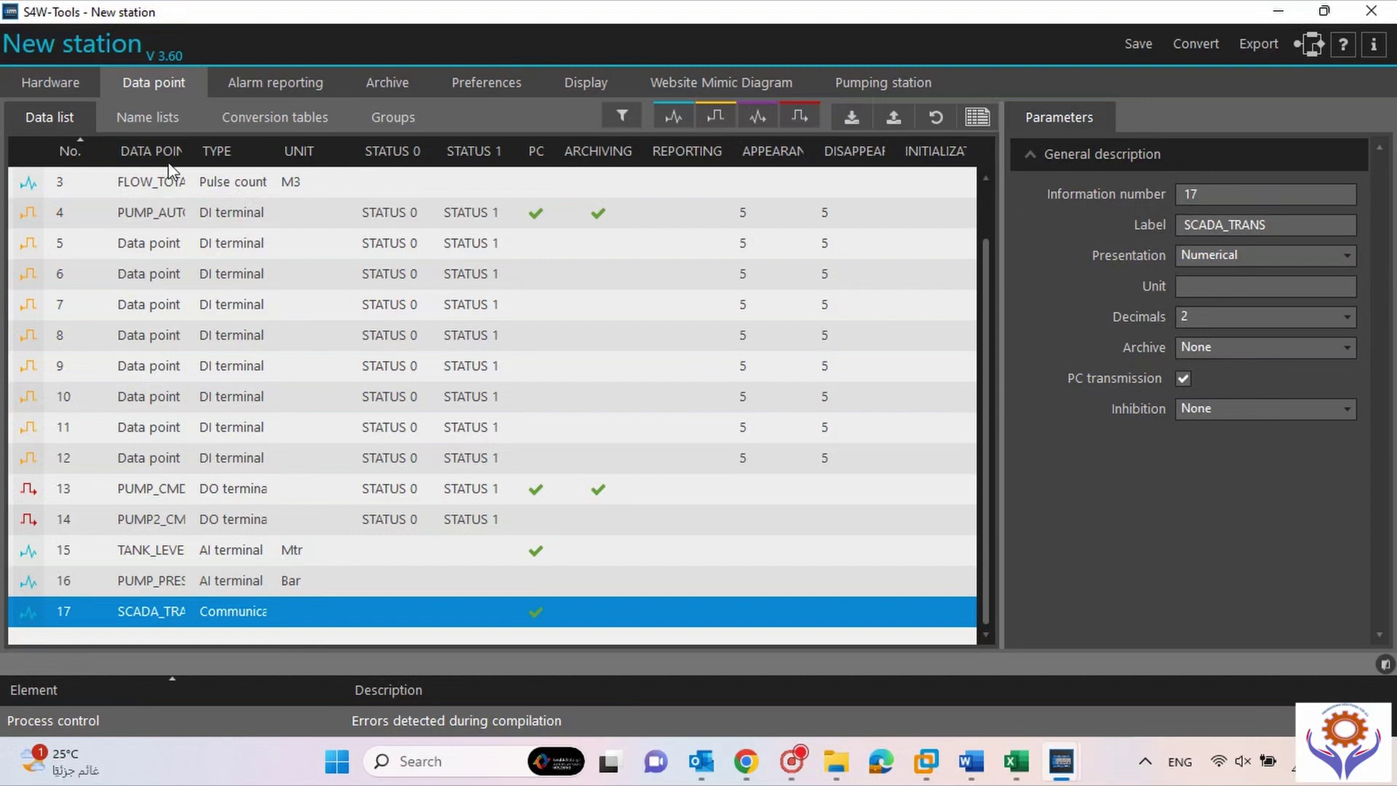
# Assign Archiving criterion no.1 to FLOW_TOTAL, TANK_LEVEL and PUMP_PRESSURE, then go back to Archive.
pyautogui.click(172, 184)
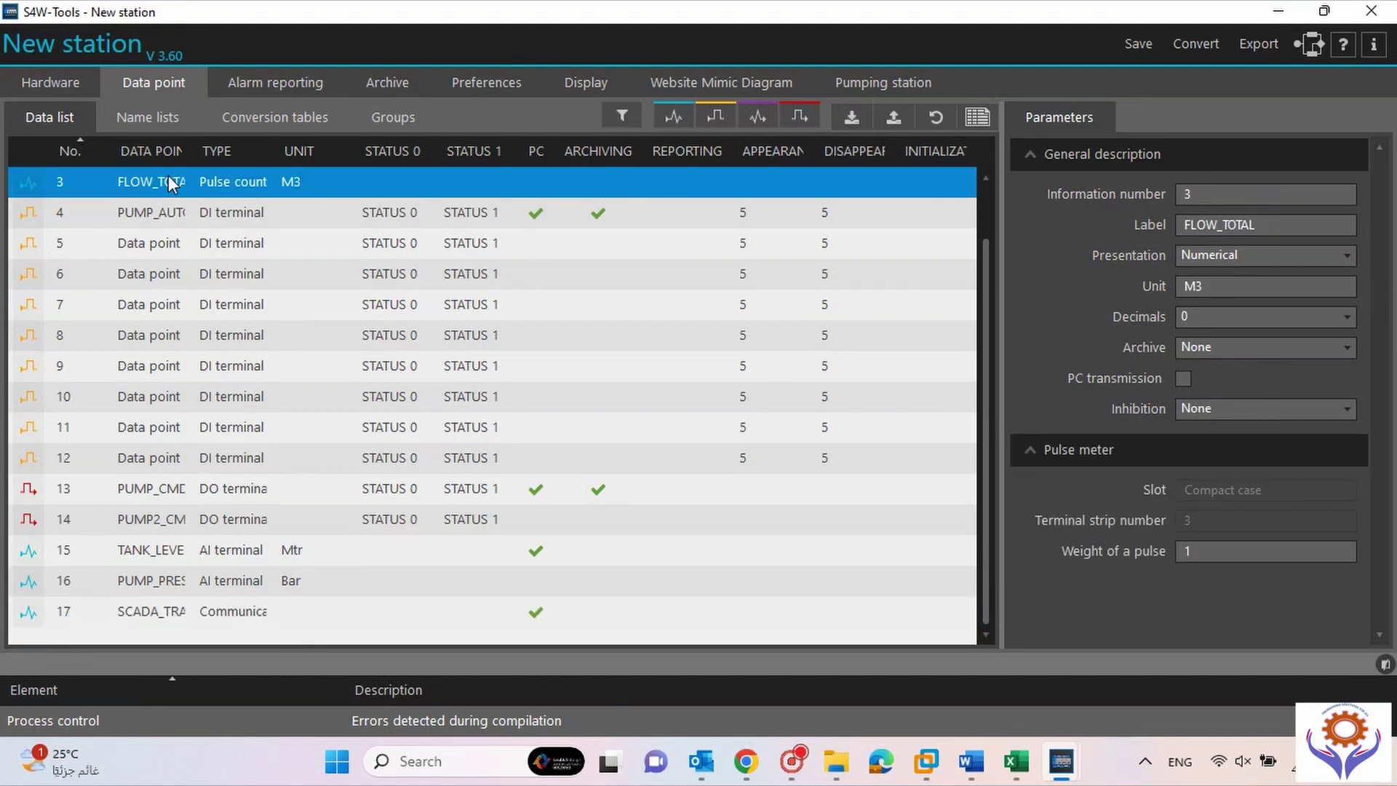
pyautogui.click(1322, 347)
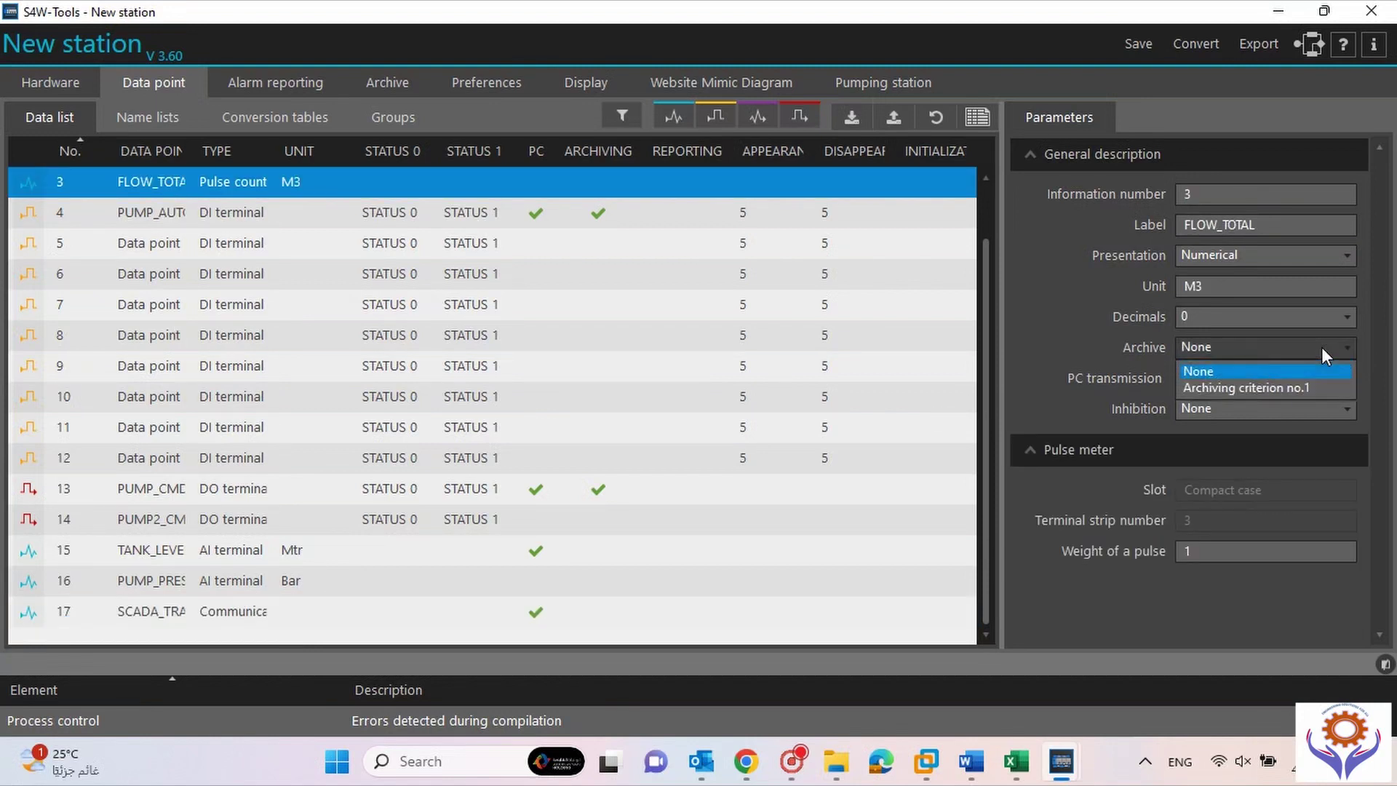
pyautogui.click(1308, 390)
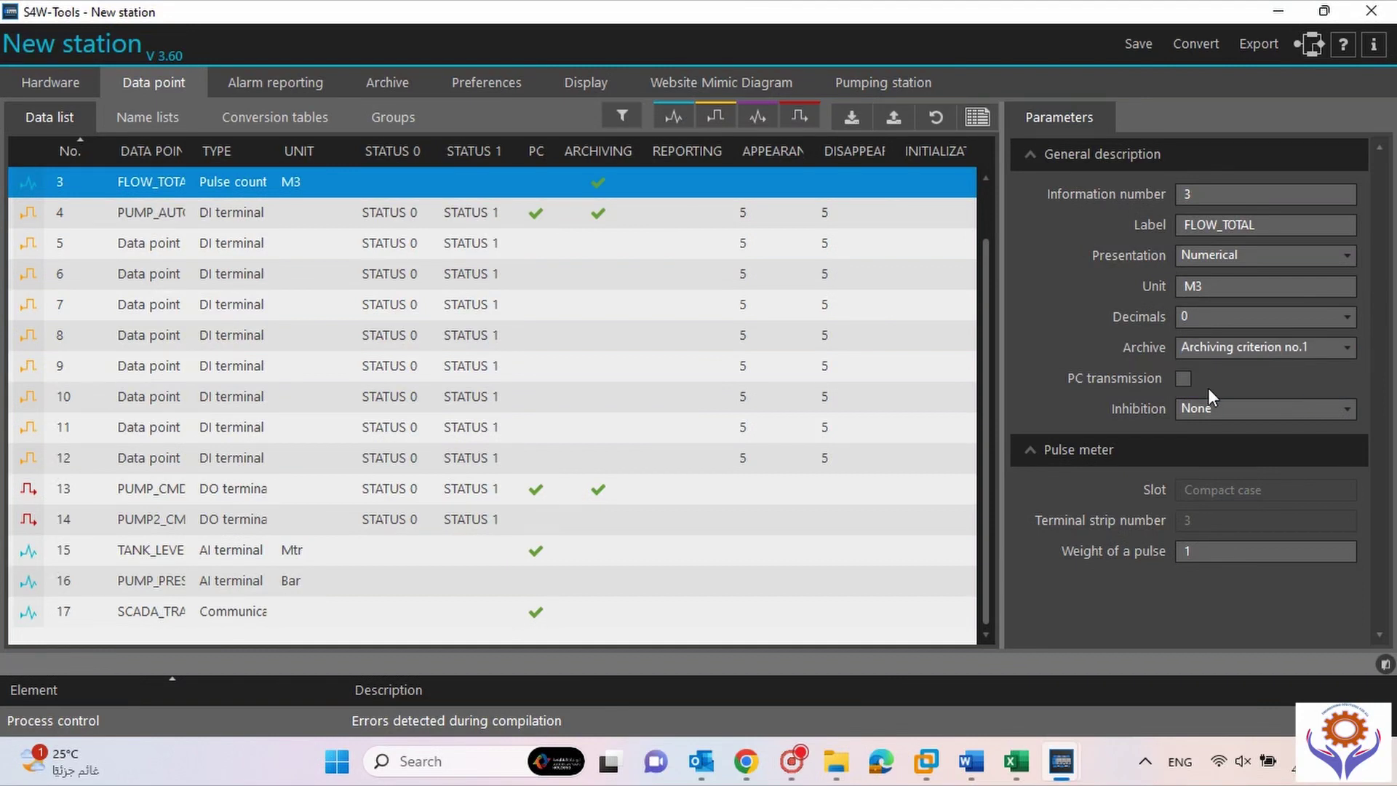
pyautogui.click(162, 550)
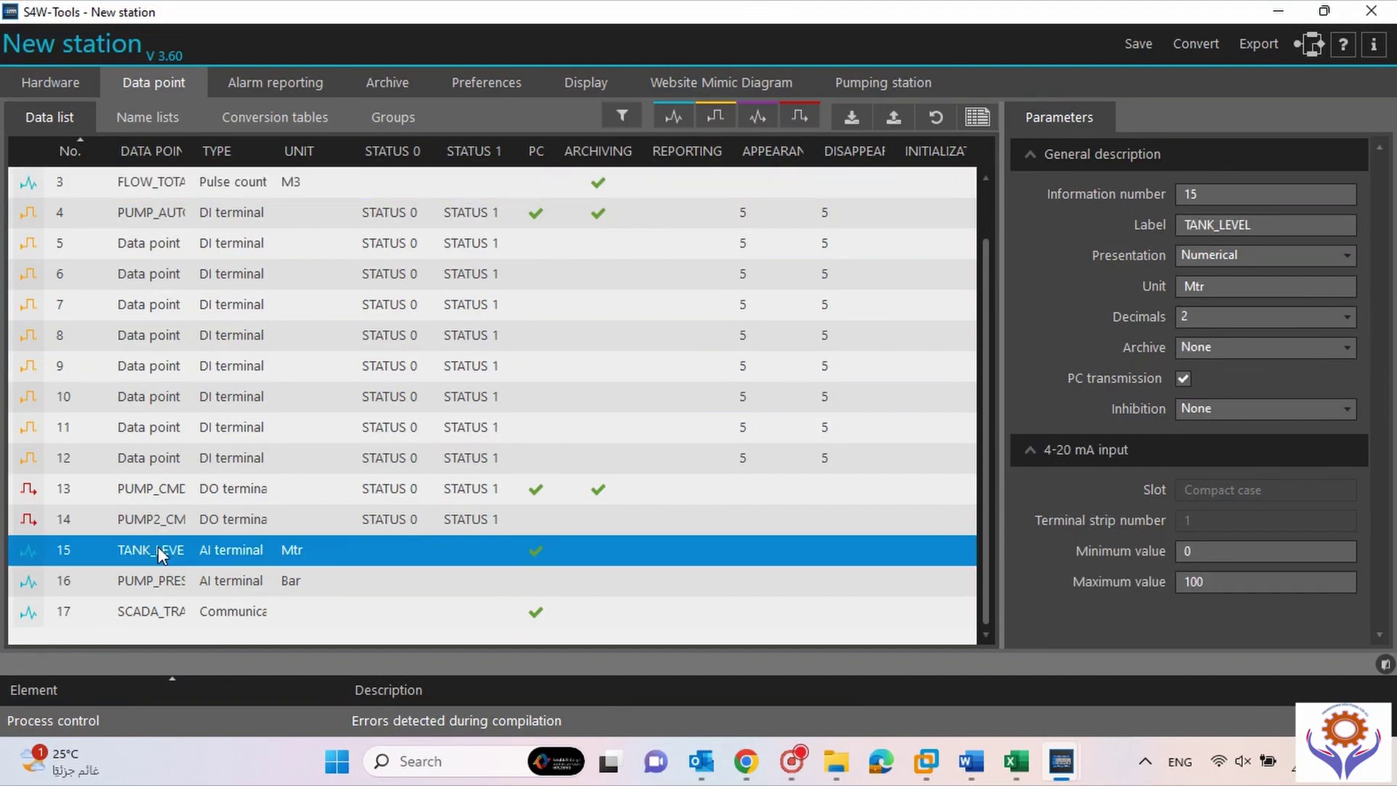
pyautogui.click(1276, 342)
pyautogui.click(1250, 387)
pyautogui.click(197, 582)
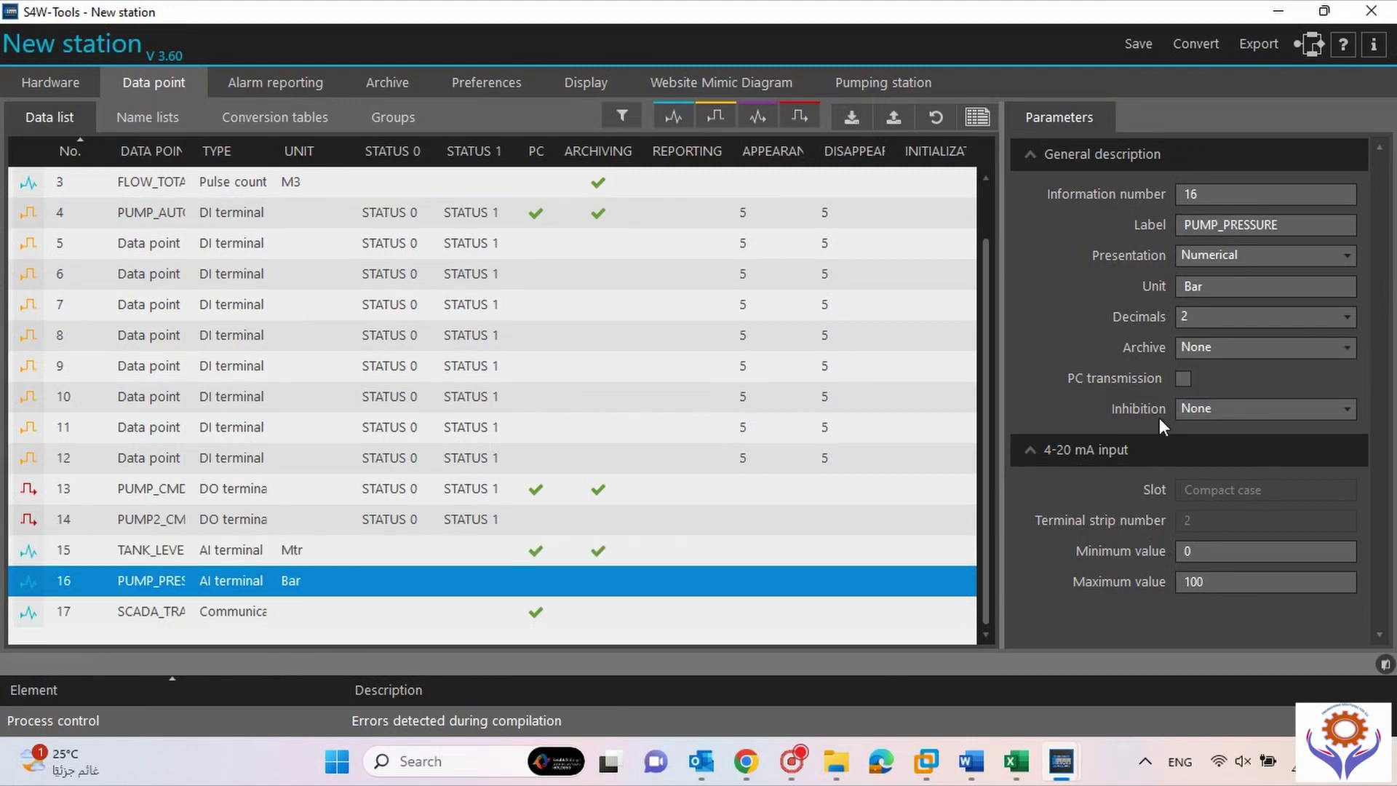
pyautogui.click(1268, 342)
pyautogui.click(1244, 387)
pyautogui.click(398, 82)
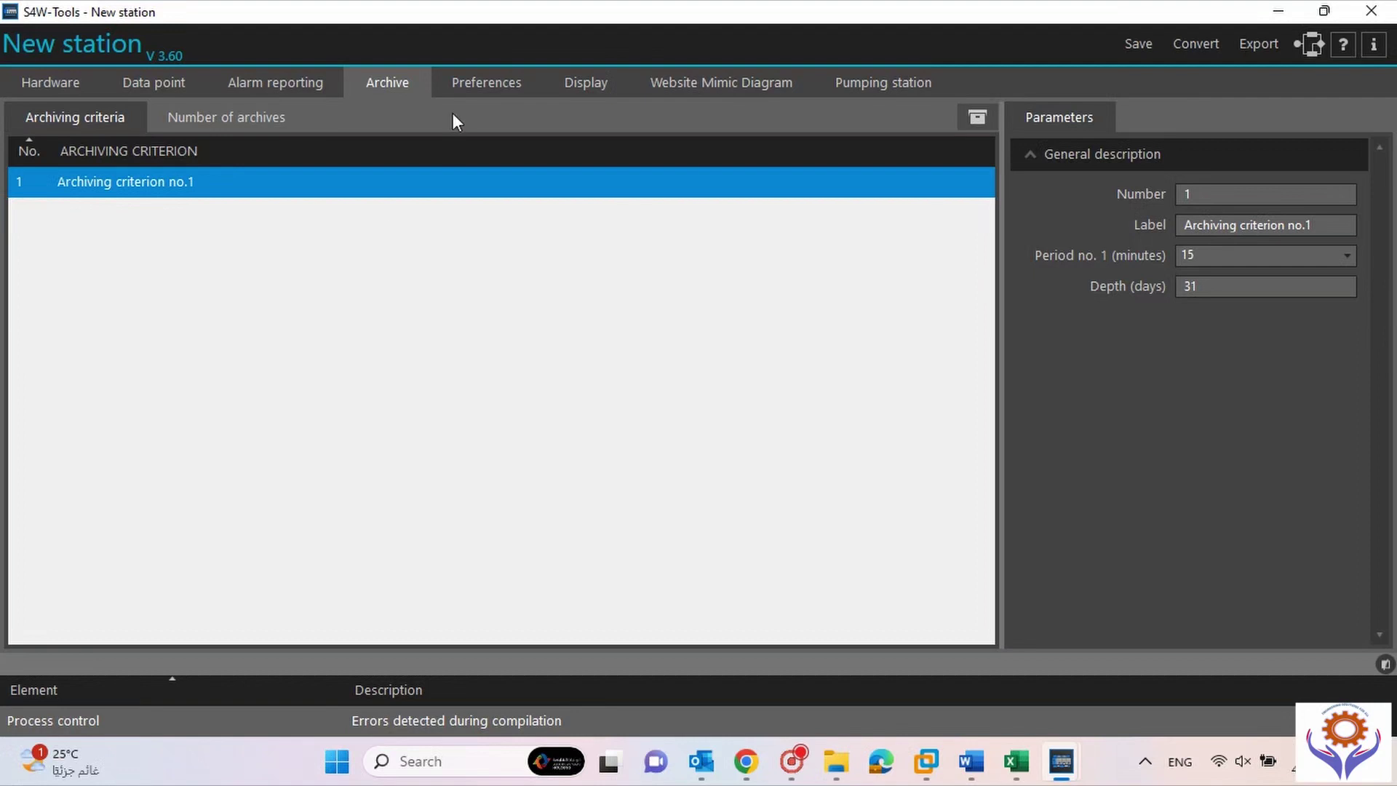
# Check the 14,928 archive total, then review Alarm reporting and Report calc preferences.
pyautogui.click(250, 123)
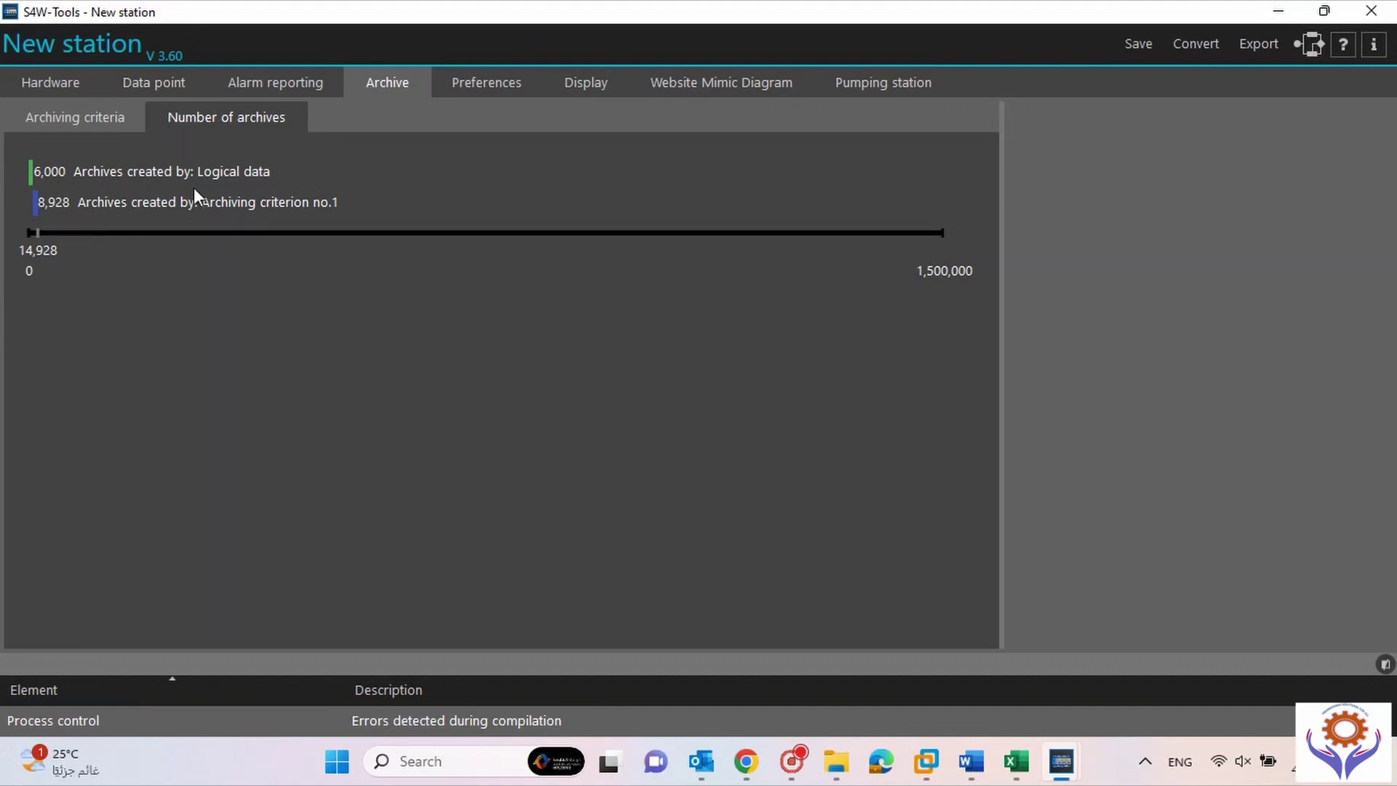
pyautogui.click(82, 115)
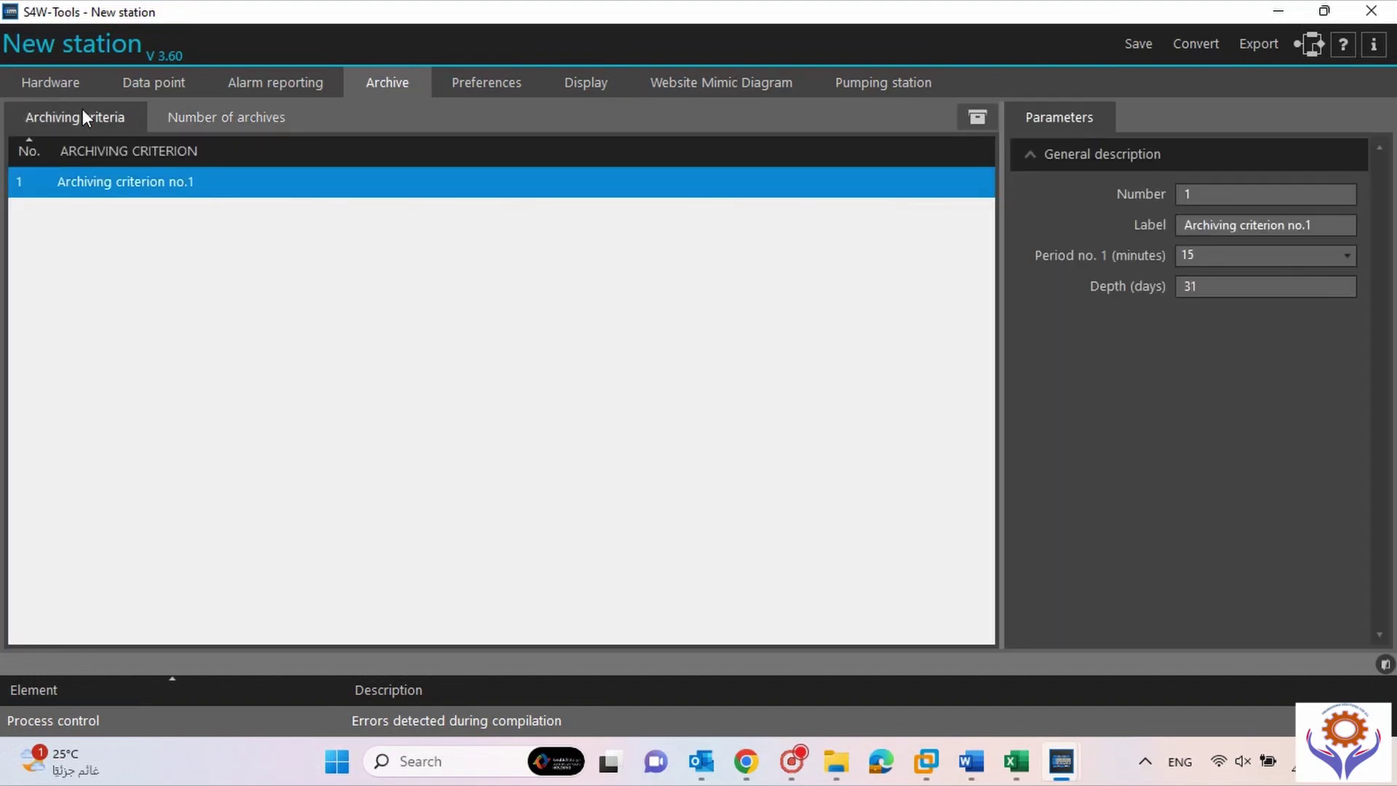
pyautogui.click(477, 80)
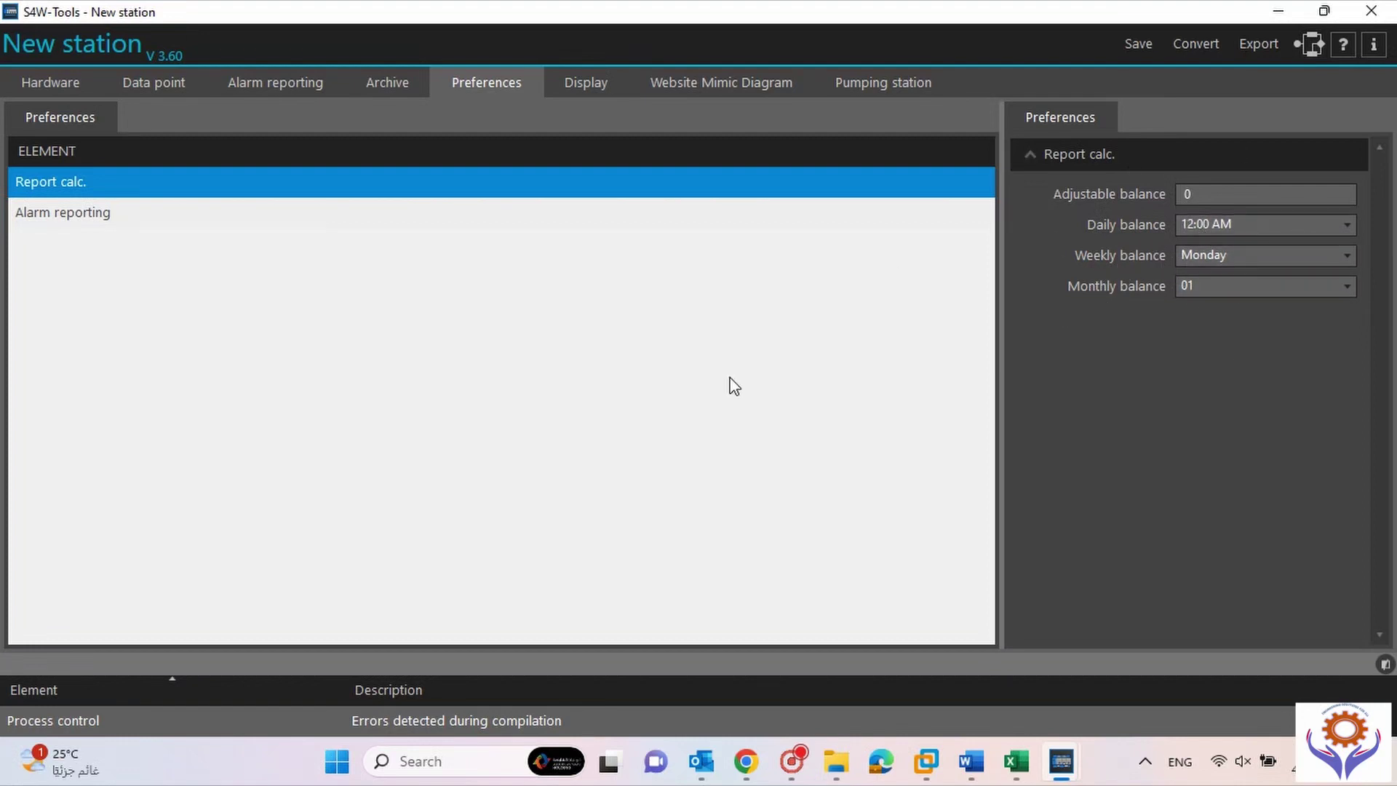
pyautogui.click(17, 216)
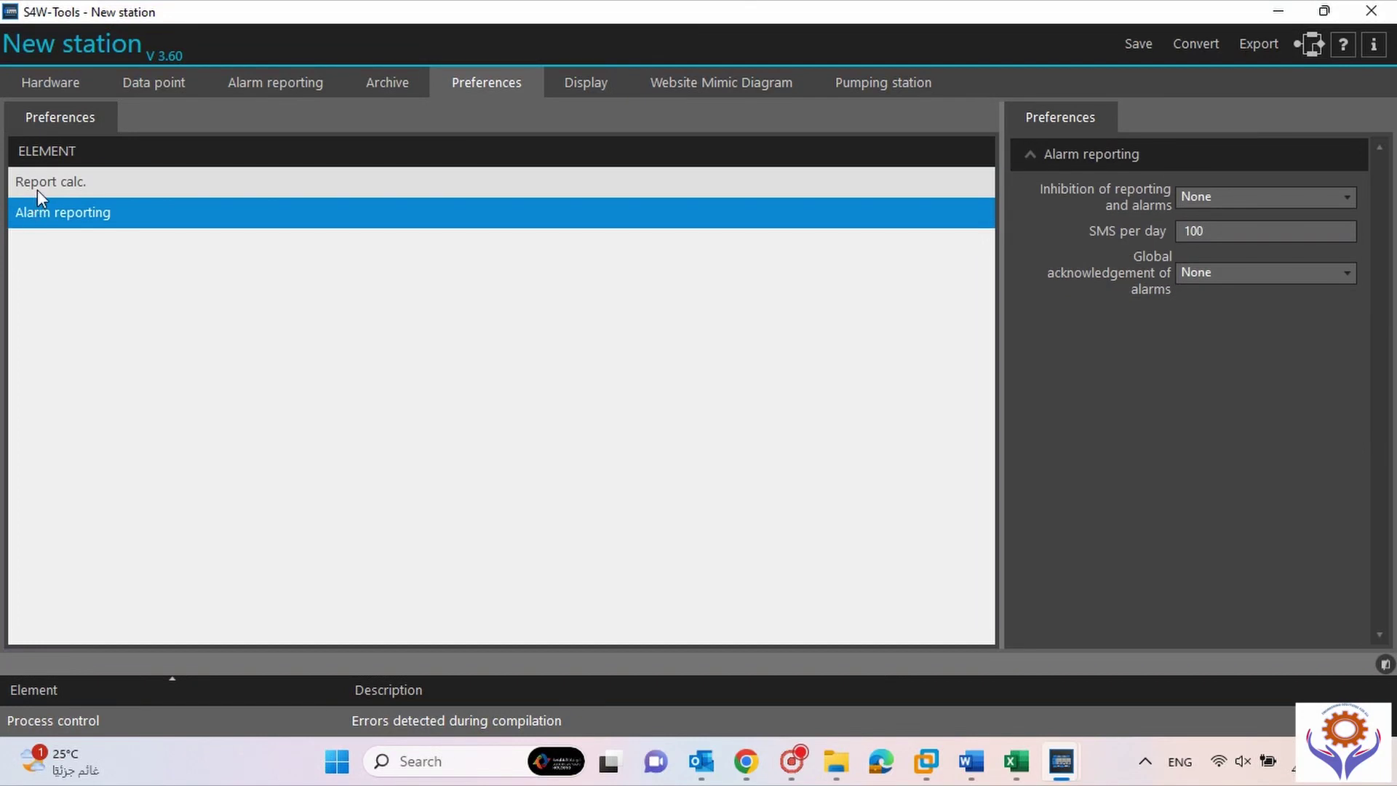
pyautogui.click(38, 188)
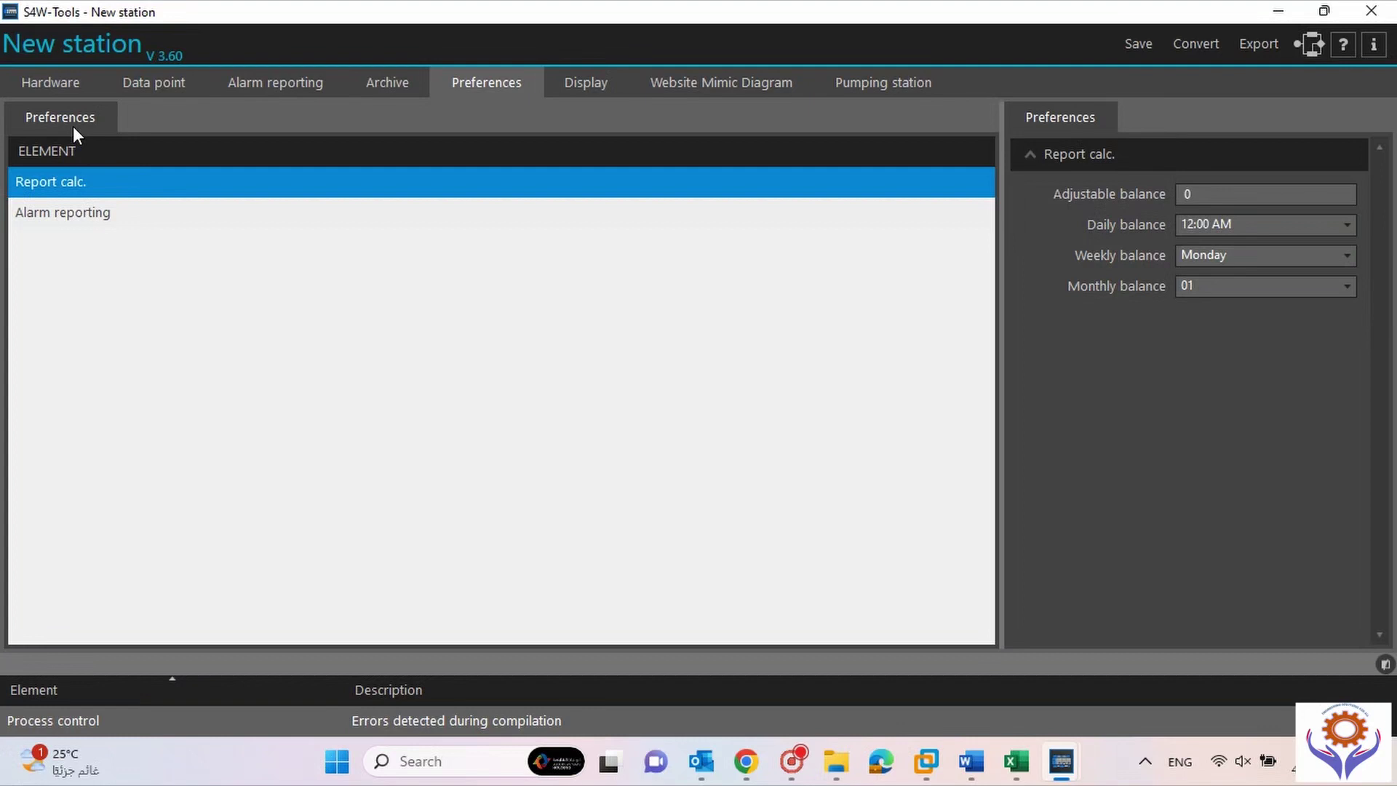
# Scroll through the S4D-AE screen layout thumbnails on the Display tab.
pyautogui.click(582, 85)
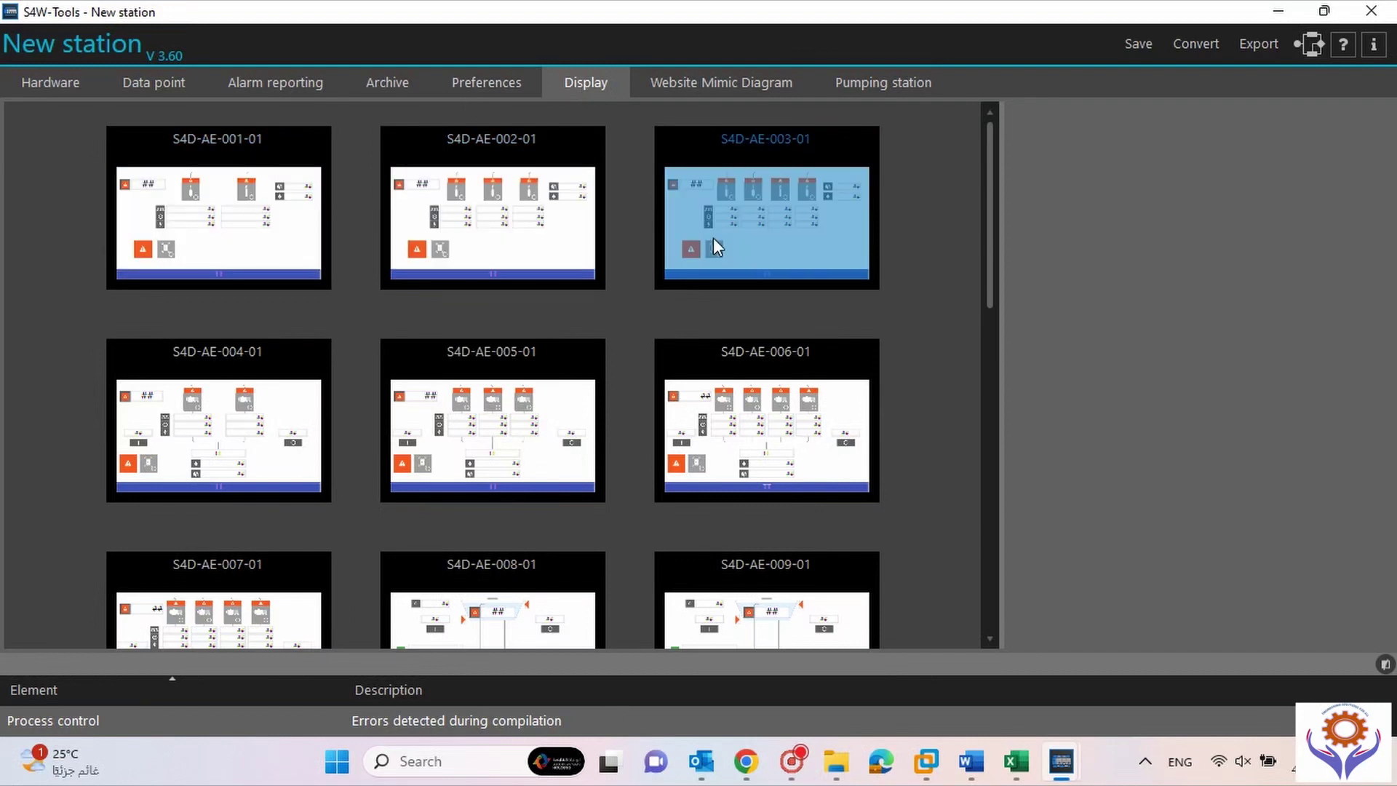
pyautogui.moveTo(990, 156); pyautogui.dragTo(1003, 107)
# Add Mimic diagram No.1 in Website Mimic Diagram and open it for editing.
pyautogui.click(692, 85)
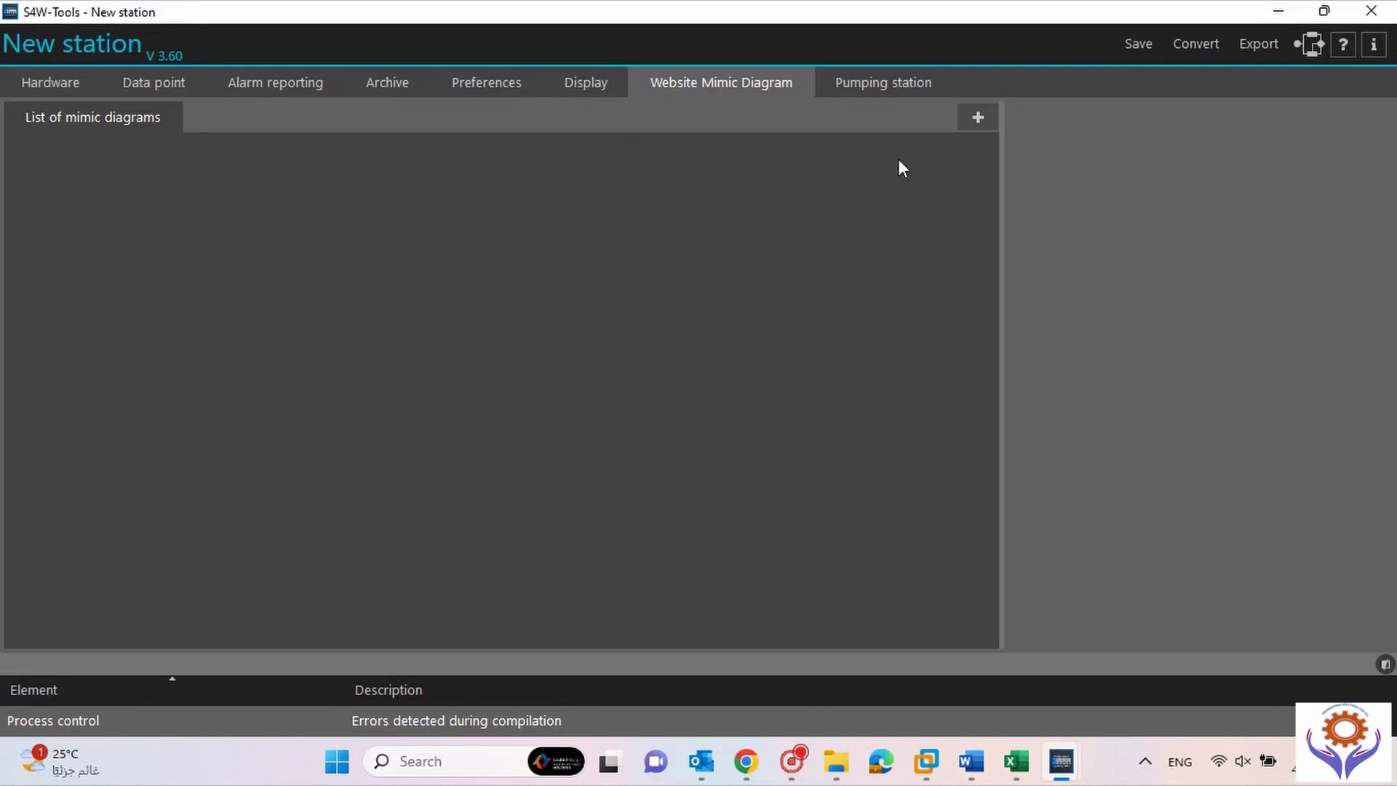
pyautogui.click(977, 120)
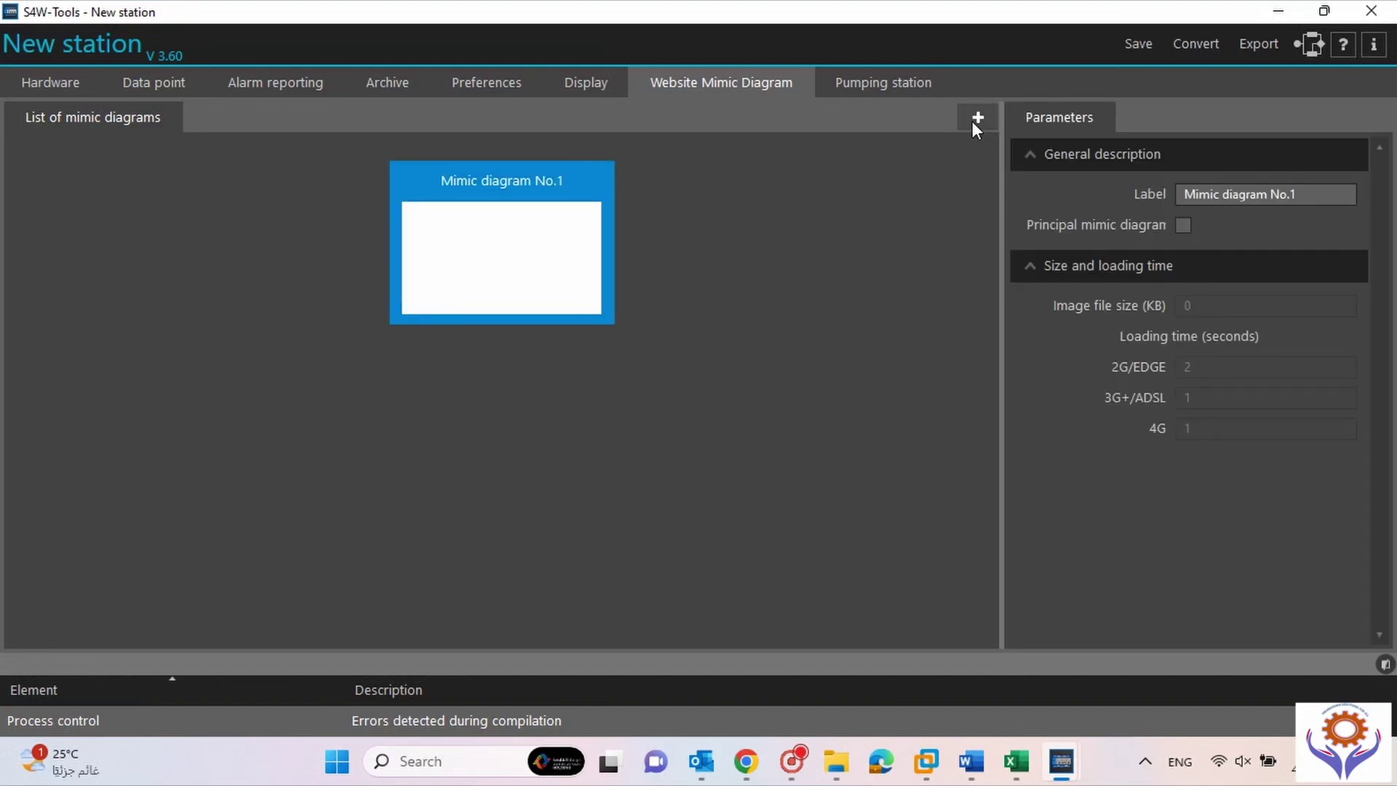
pyautogui.doubleClick(541, 264)
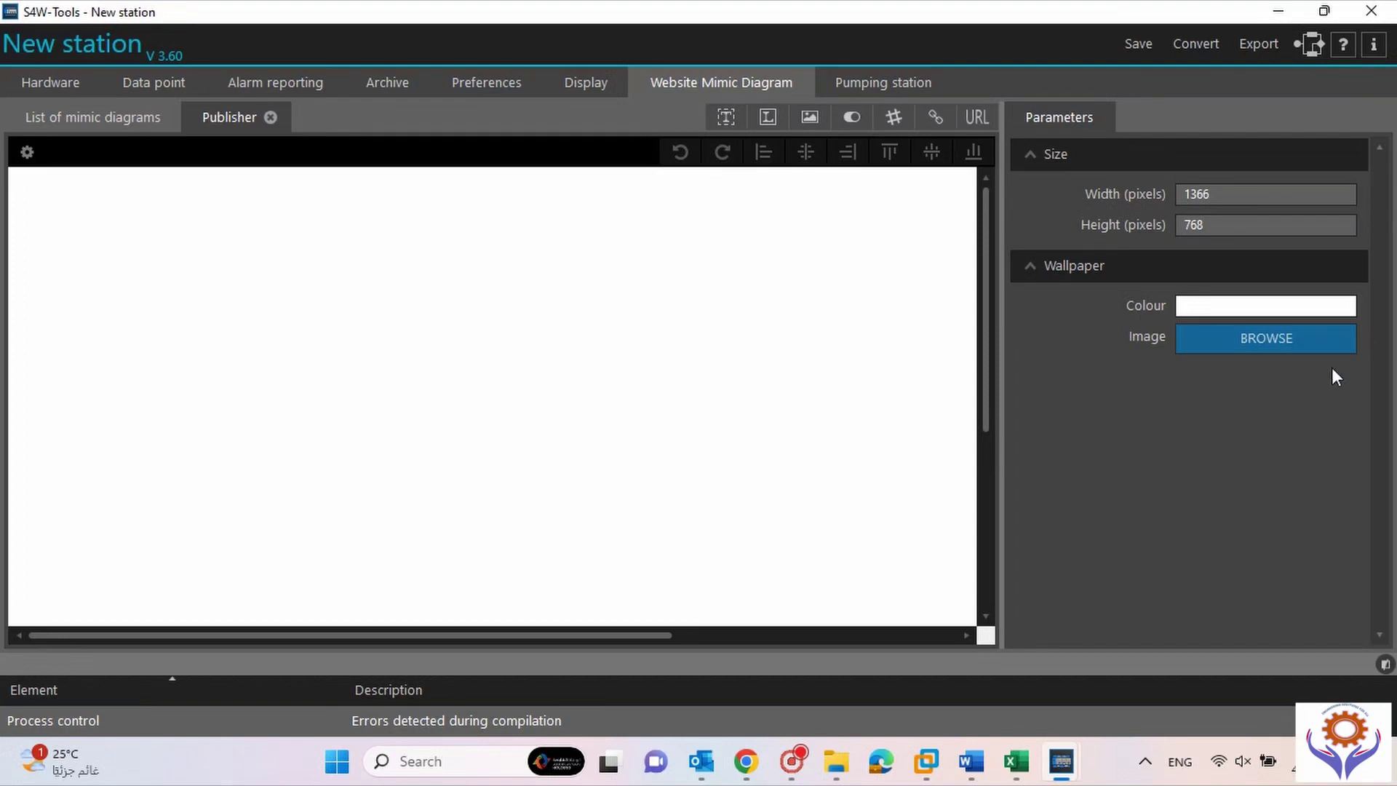
# Set the canvas wallpaper colour to pink, replacing an initial orange choice.
pyautogui.click(1208, 307)
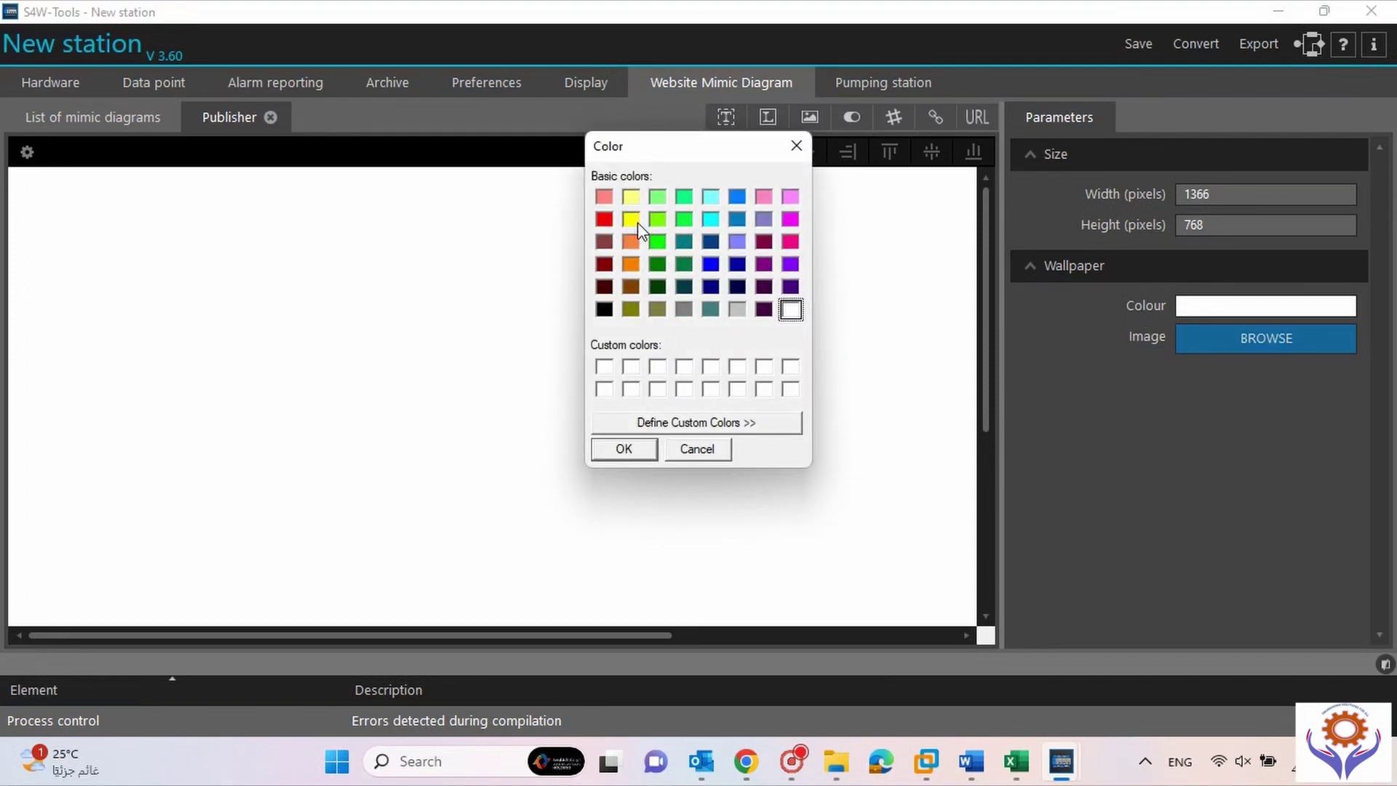
pyautogui.click(632, 242)
pyautogui.click(635, 447)
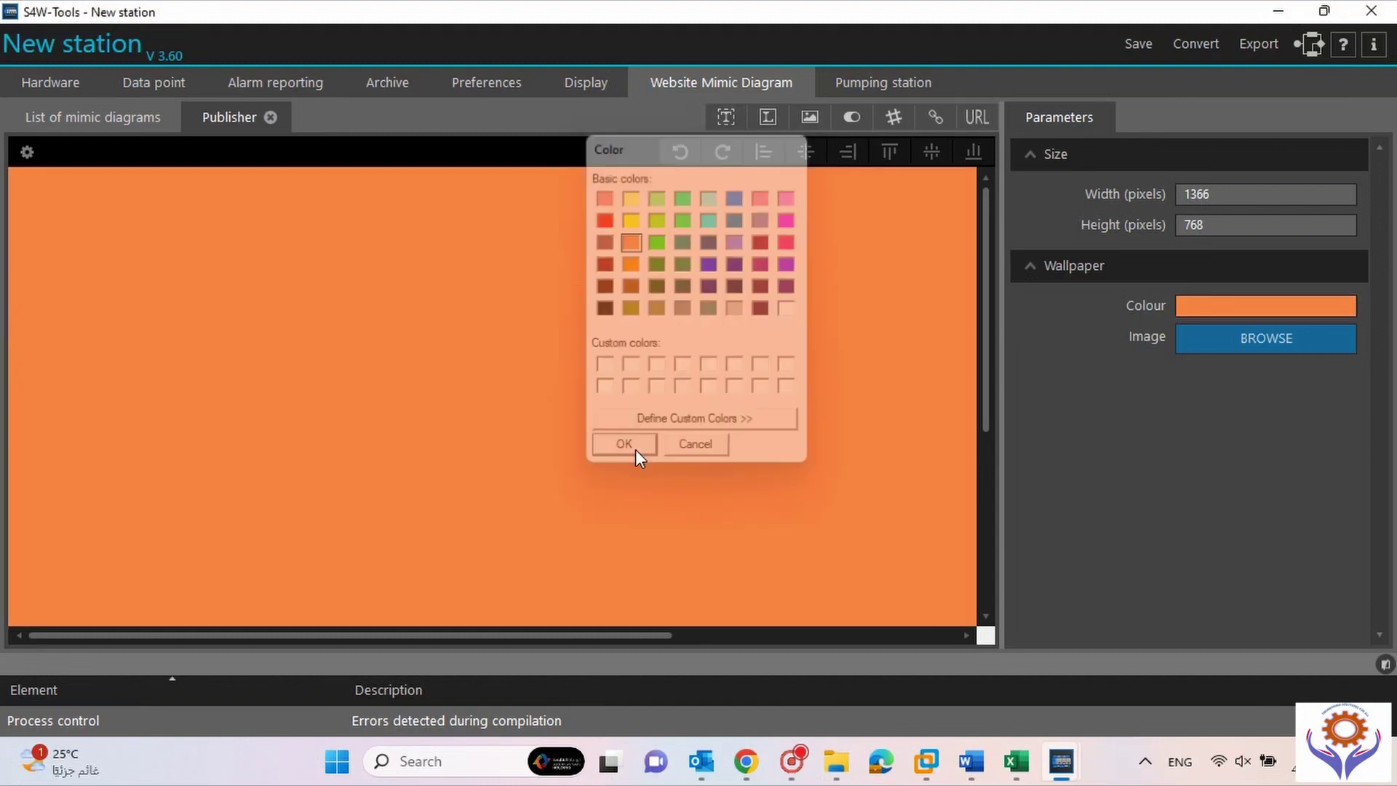
pyautogui.click(1250, 309)
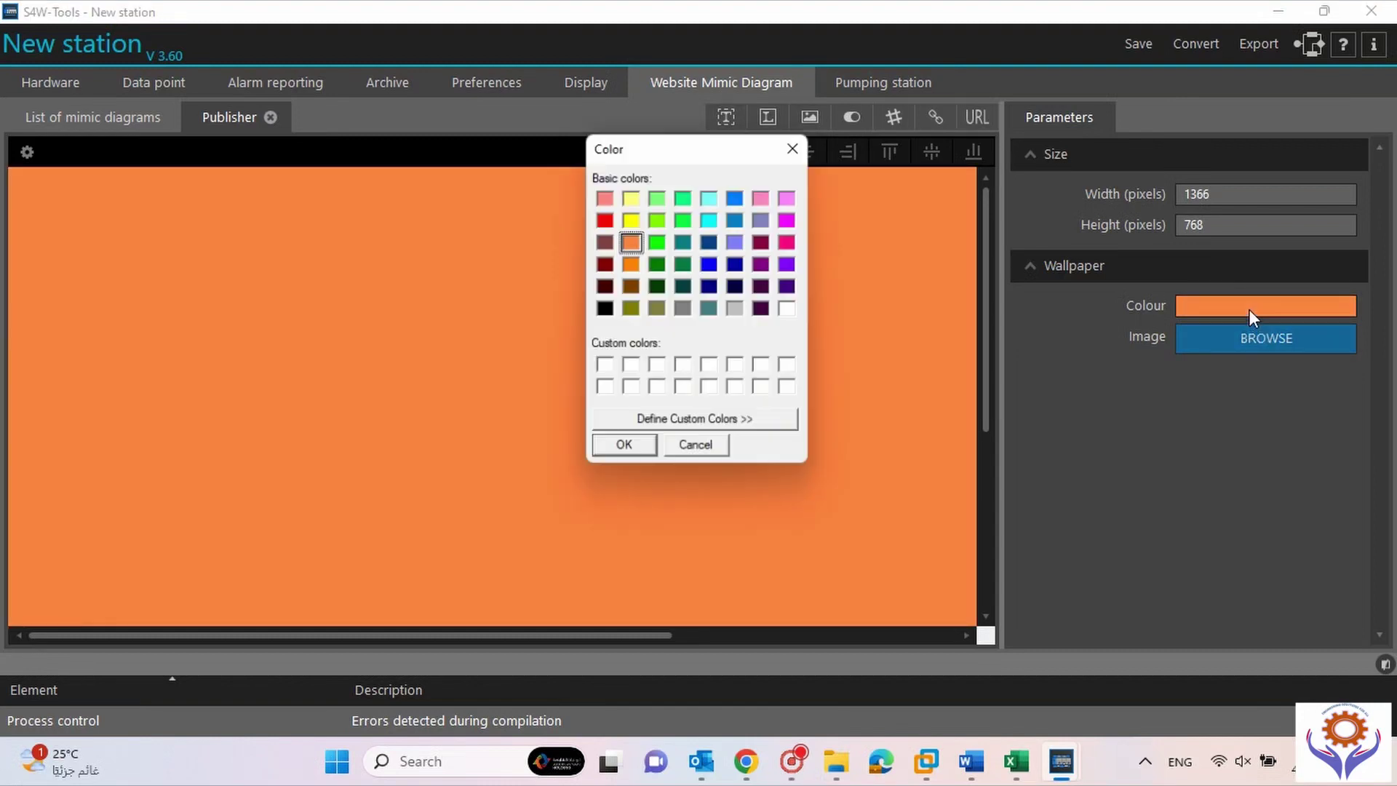
pyautogui.click(604, 196)
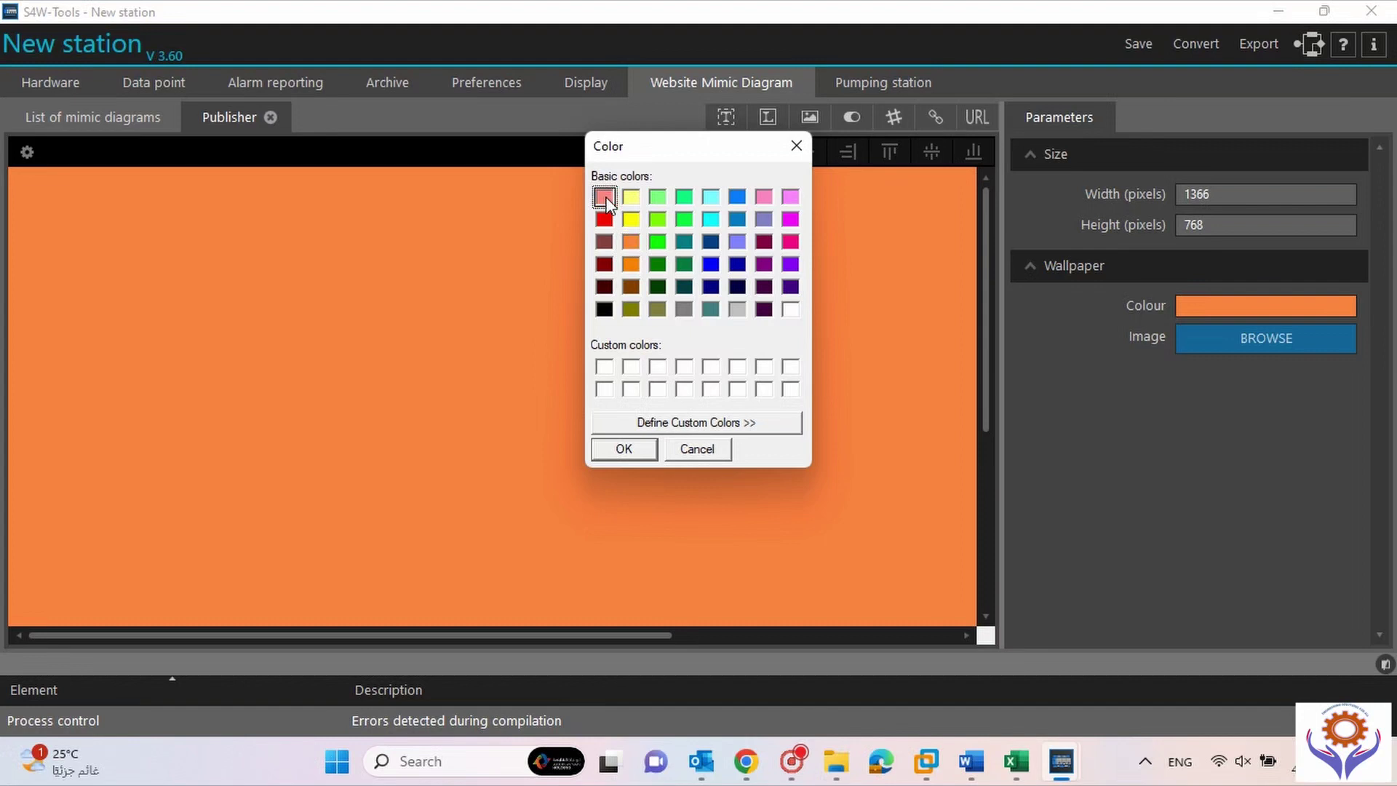
pyautogui.click(642, 447)
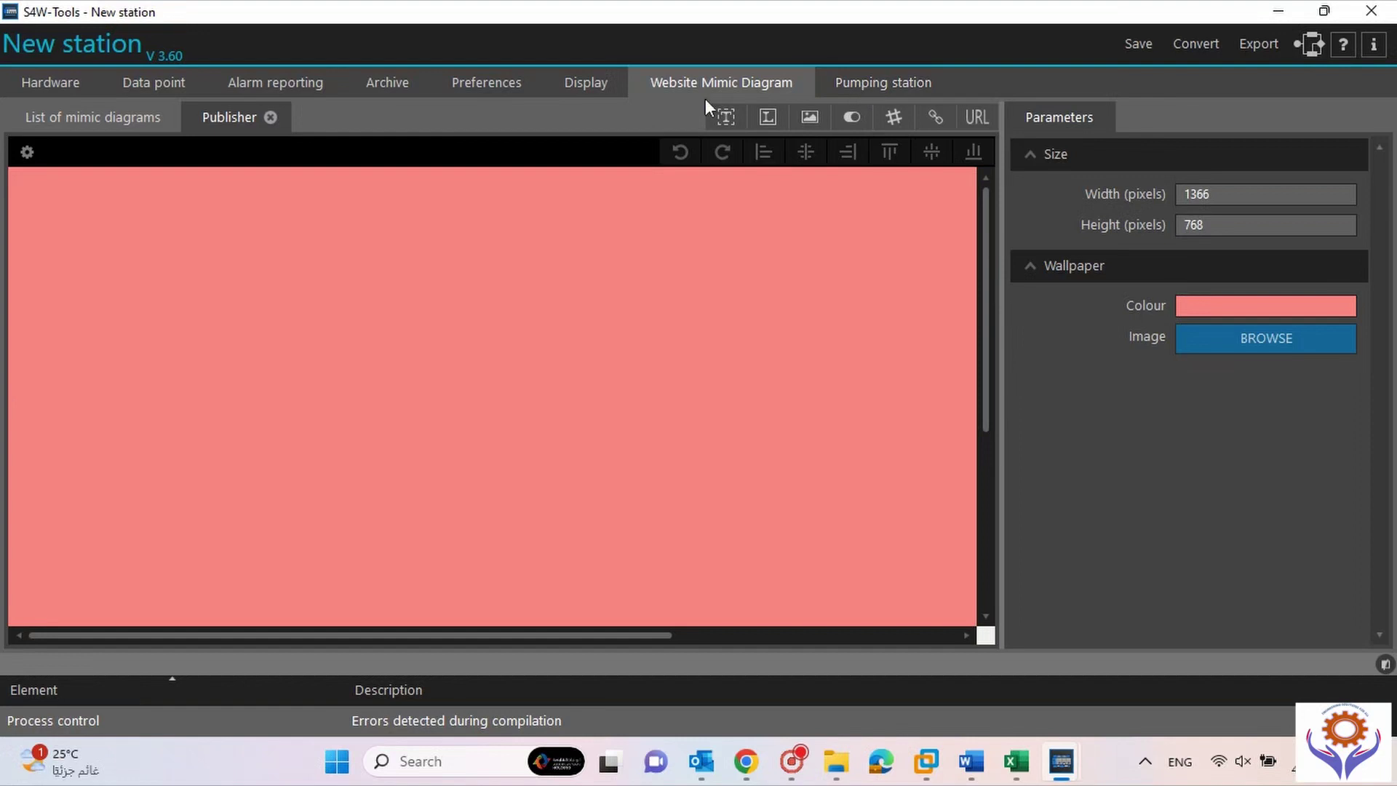
# Leave the mimic editor and switch between the Pumping station view and the data list.
pyautogui.click(272, 118)
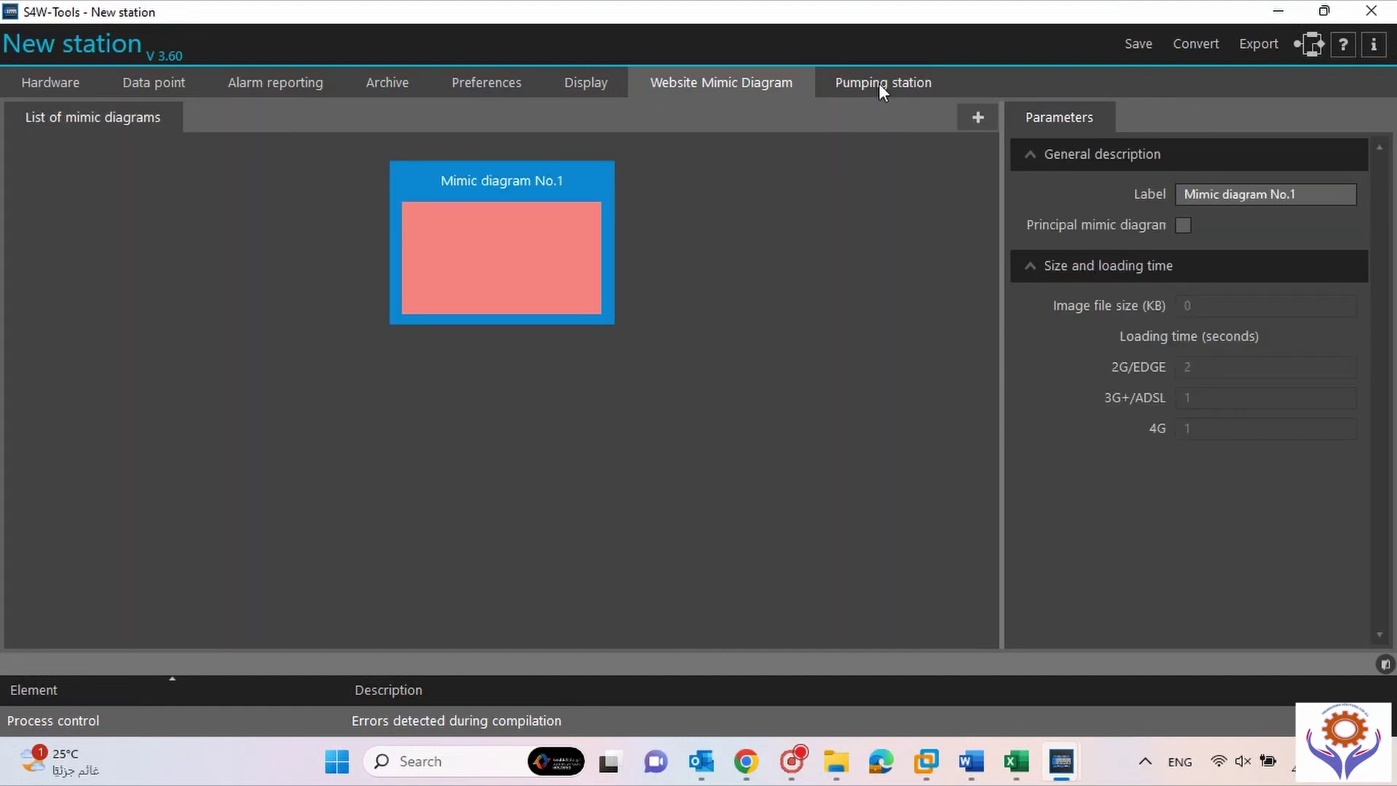
pyautogui.click(879, 84)
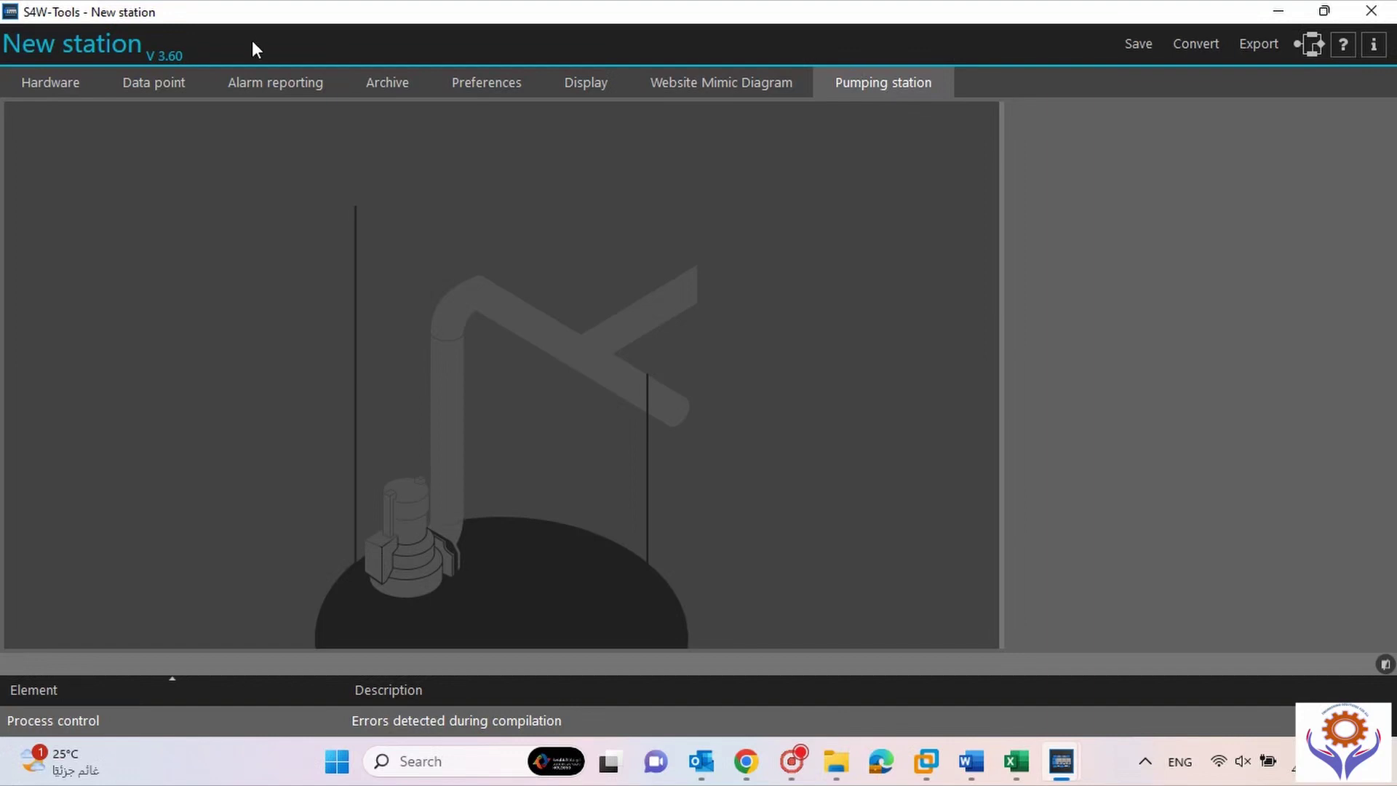
pyautogui.click(125, 83)
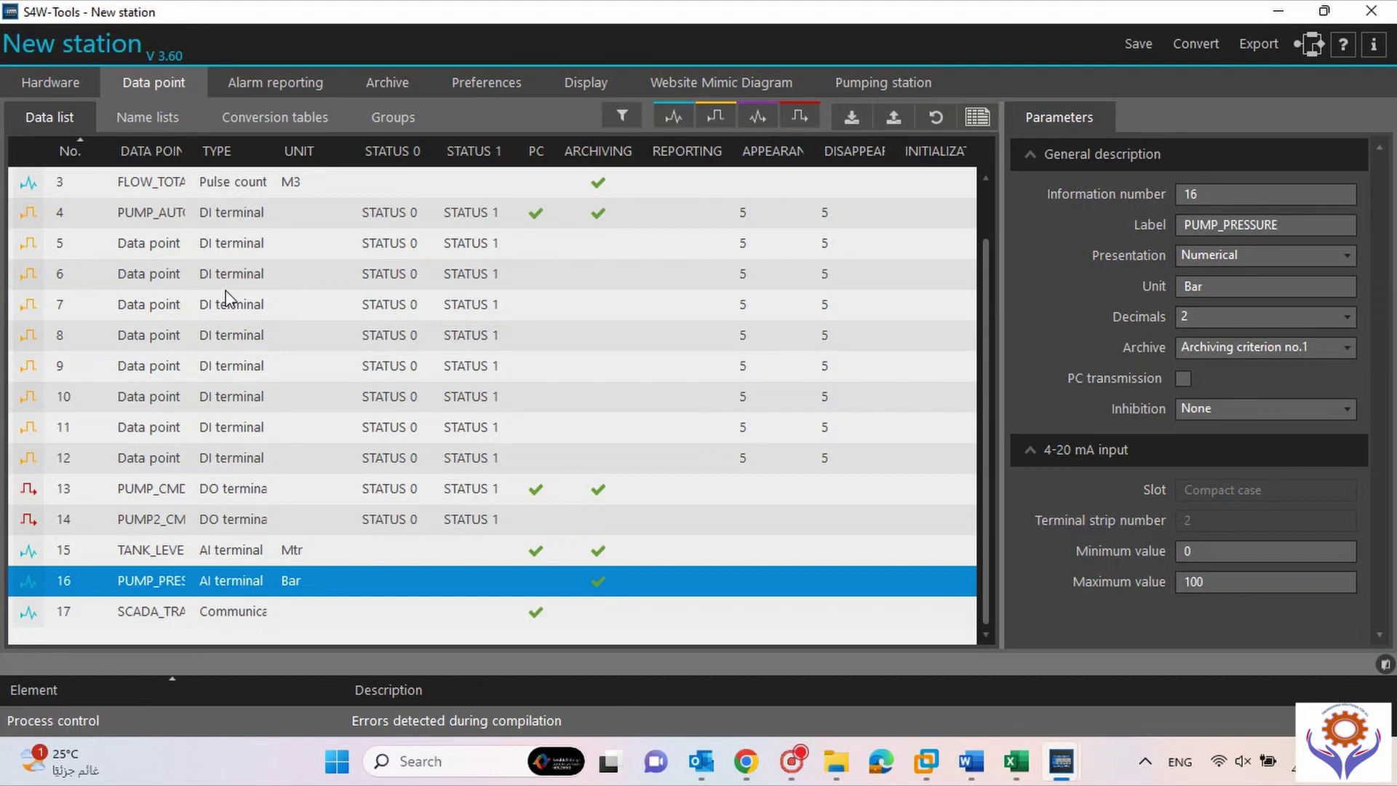
pyautogui.click(881, 85)
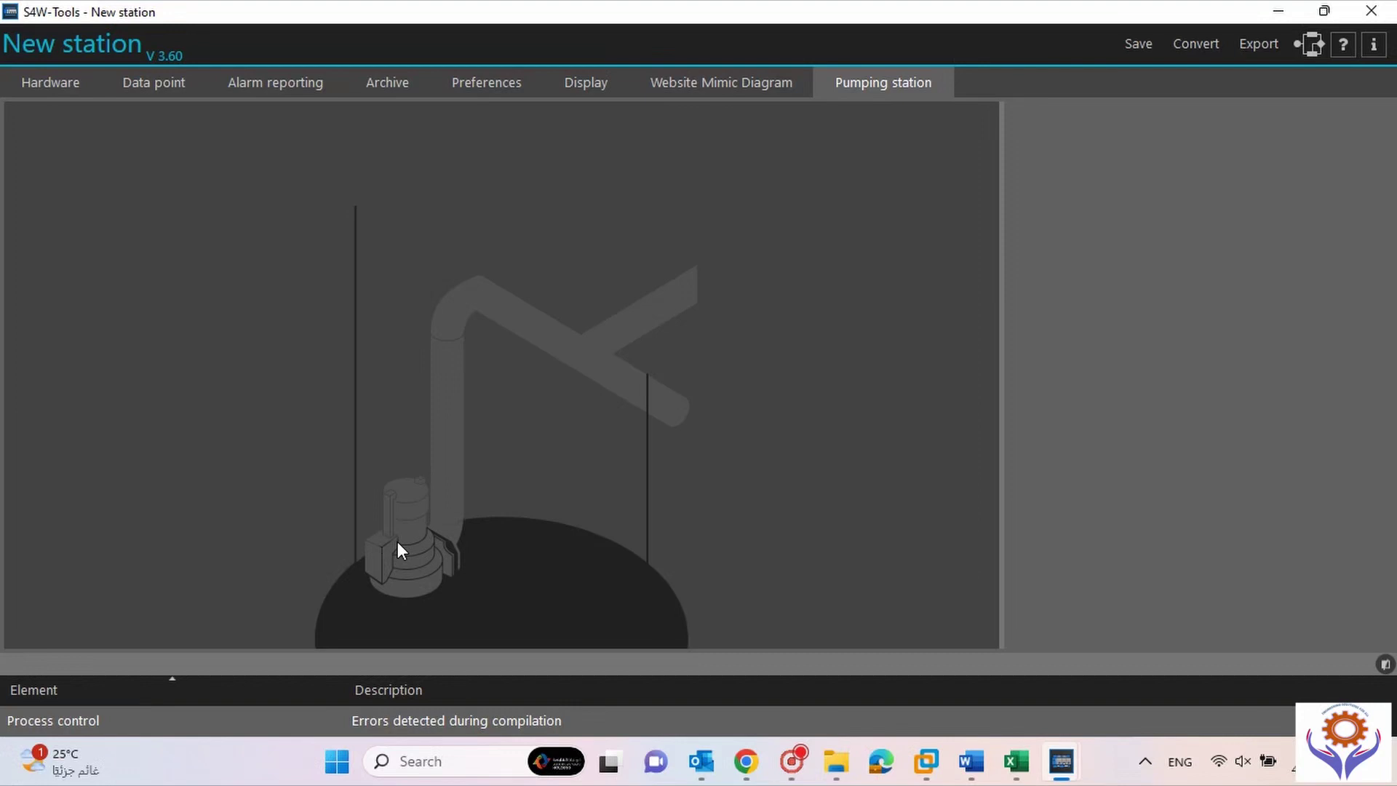
pyautogui.click(151, 89)
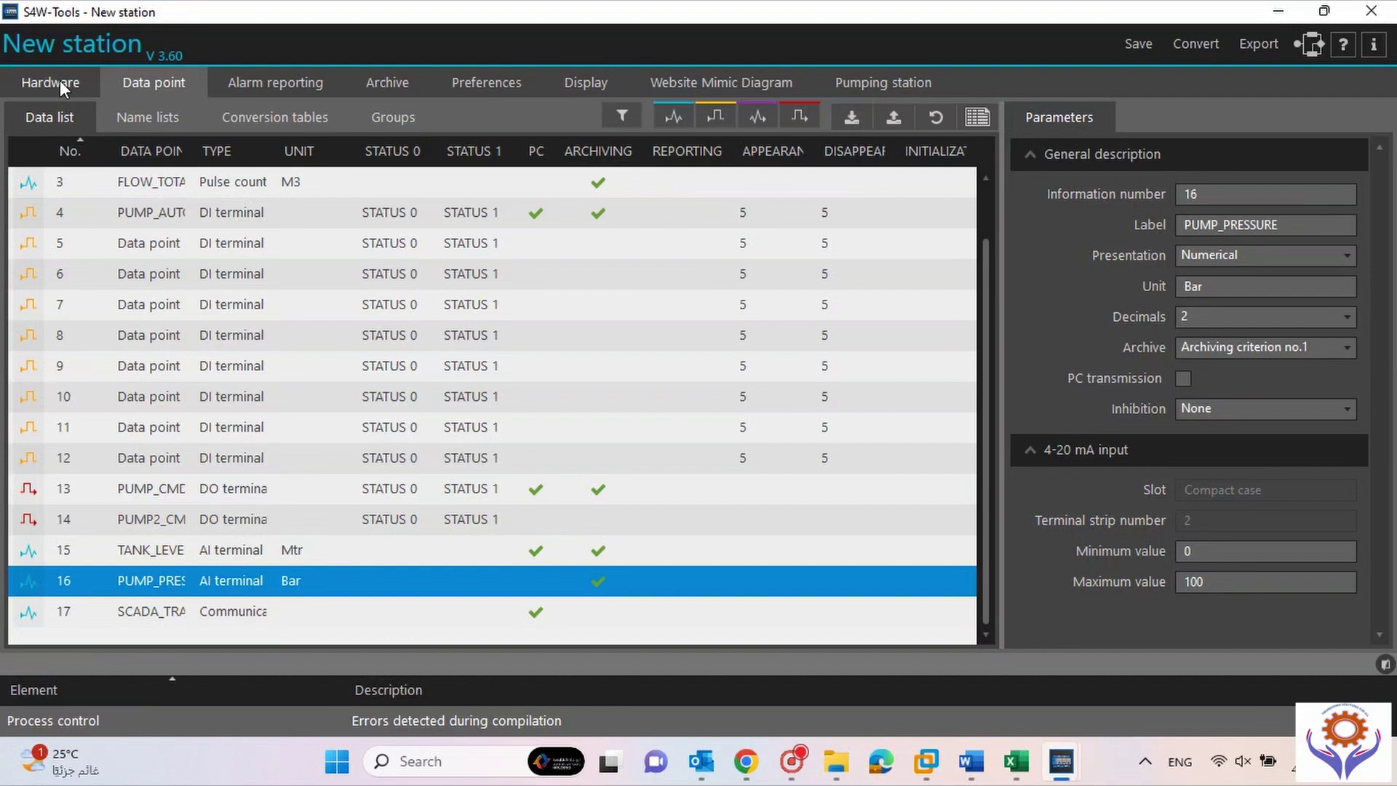
pyautogui.click(874, 80)
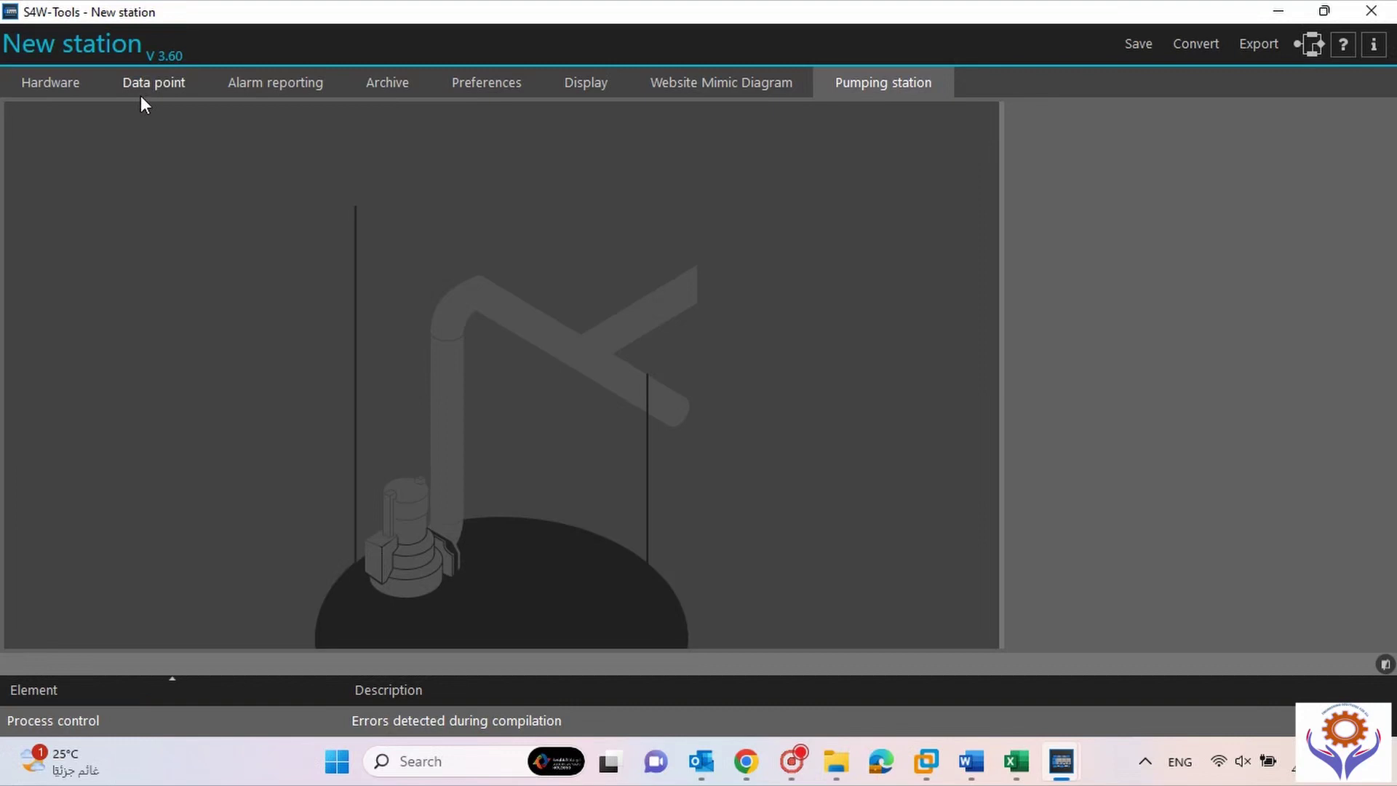
# Select the pumping well to review its Functions parameters, then return to the Data list.
pyautogui.click(542, 593)
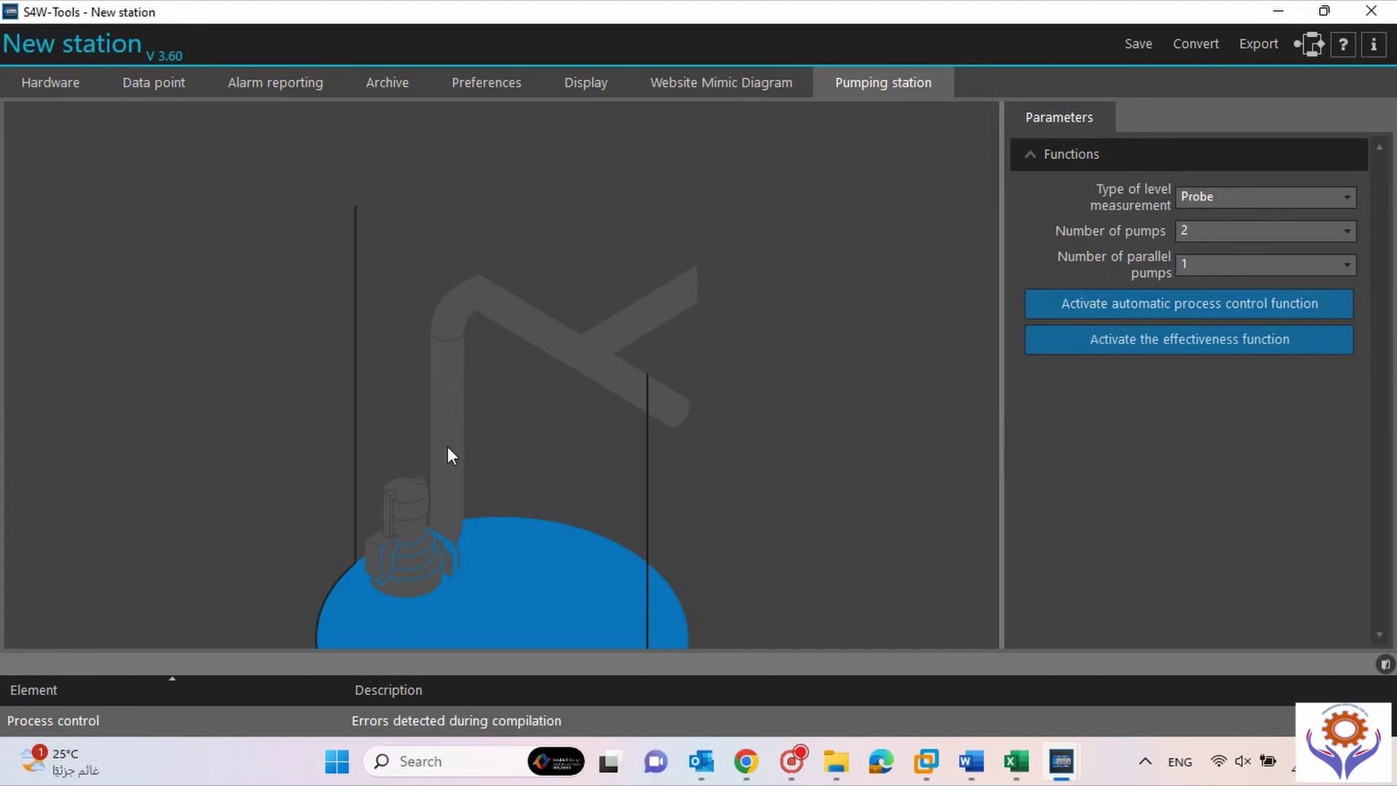
pyautogui.click(418, 557)
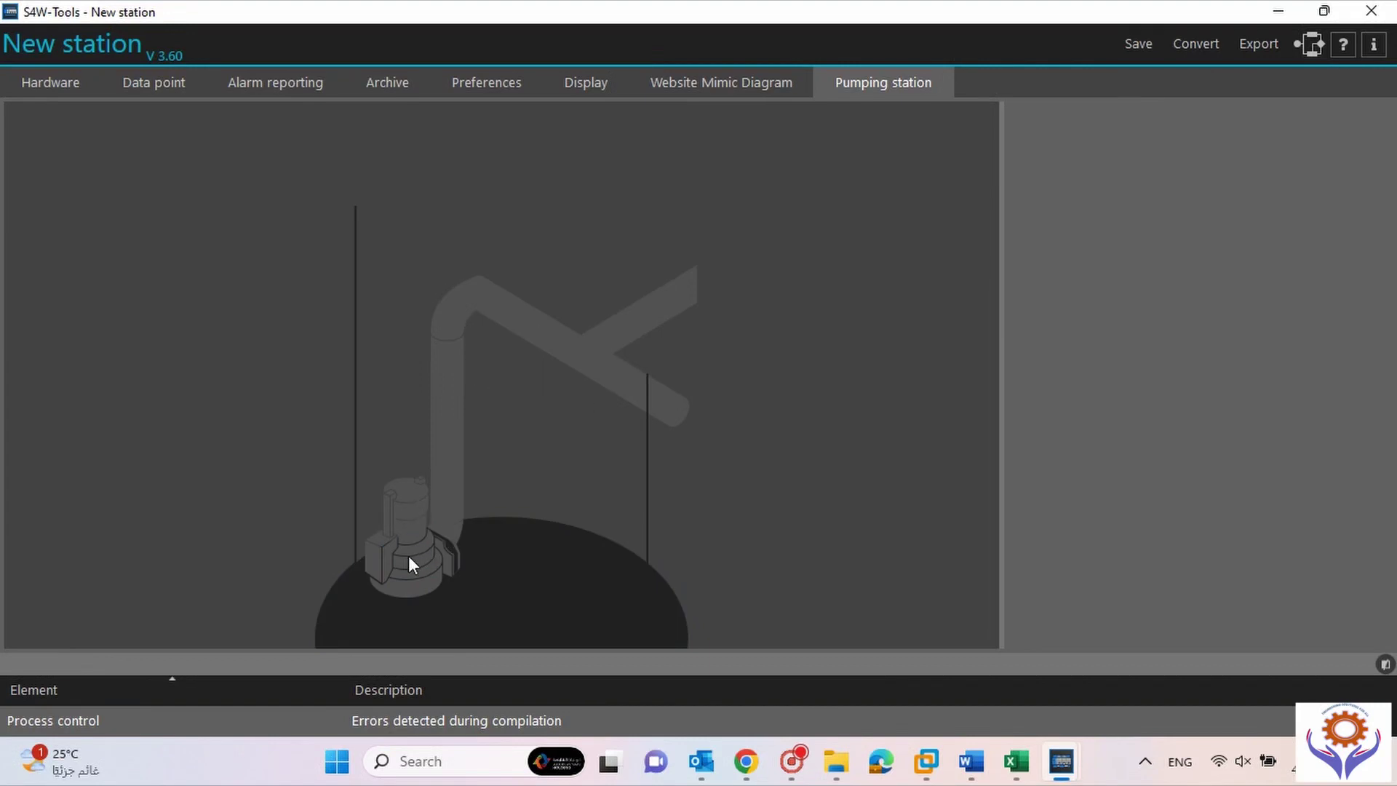
pyautogui.click(488, 645)
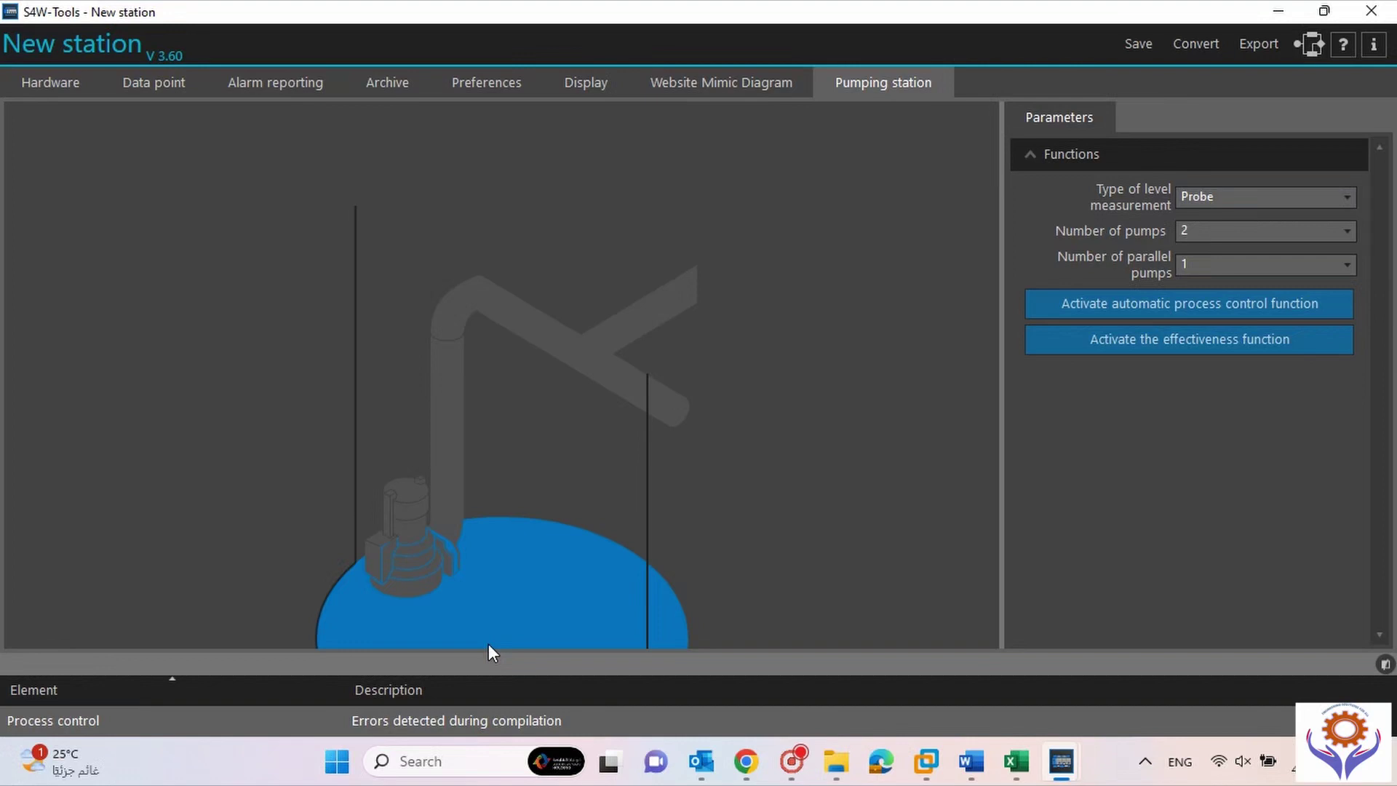
pyautogui.click(416, 566)
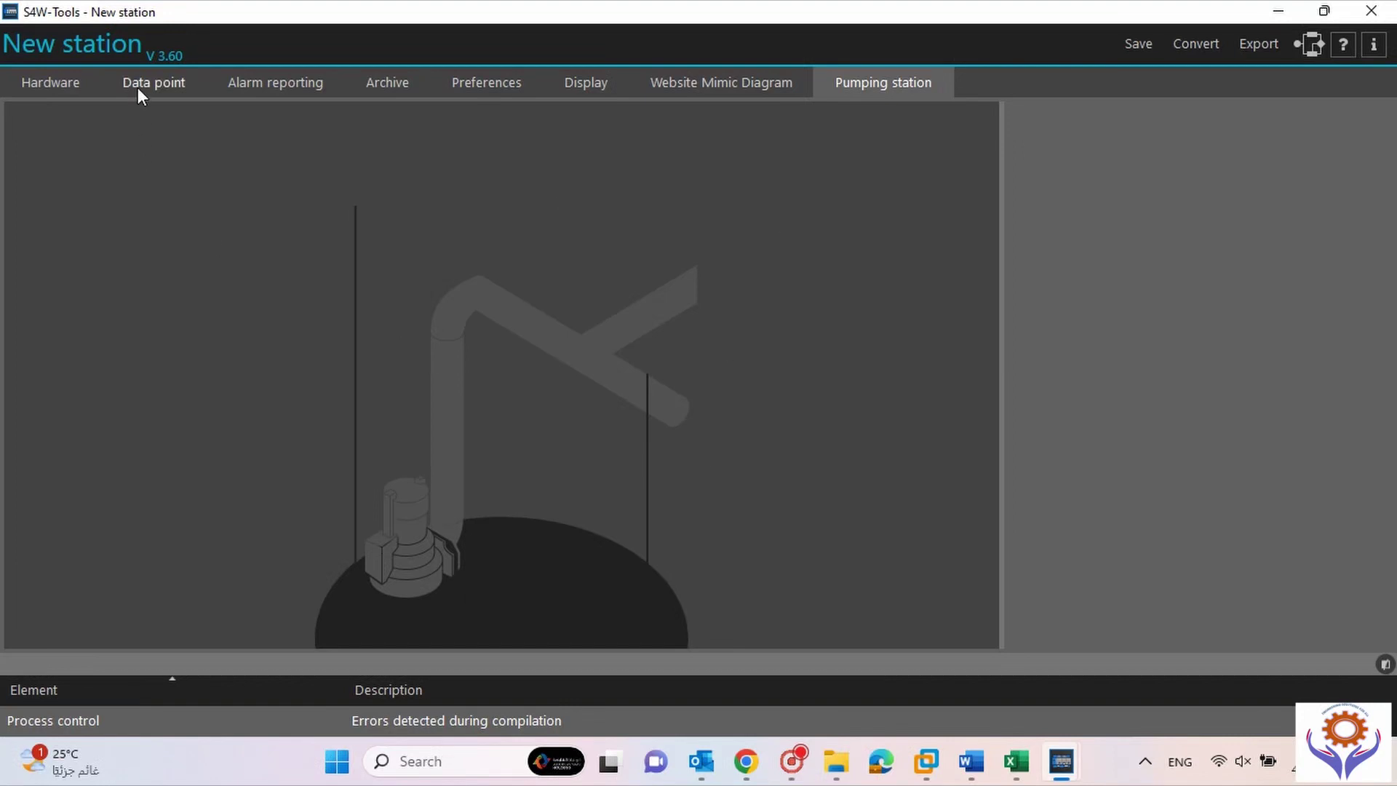
pyautogui.click(586, 595)
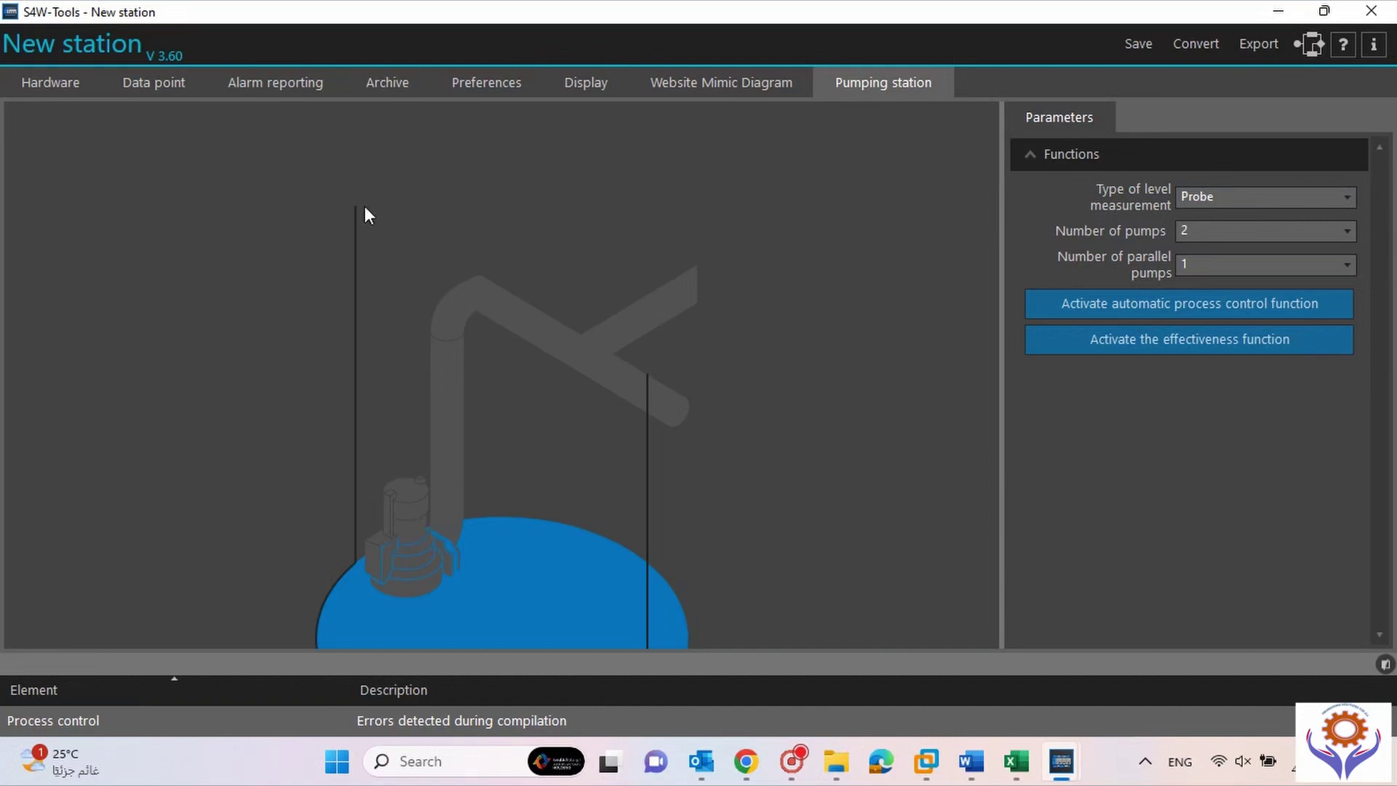
pyautogui.click(164, 84)
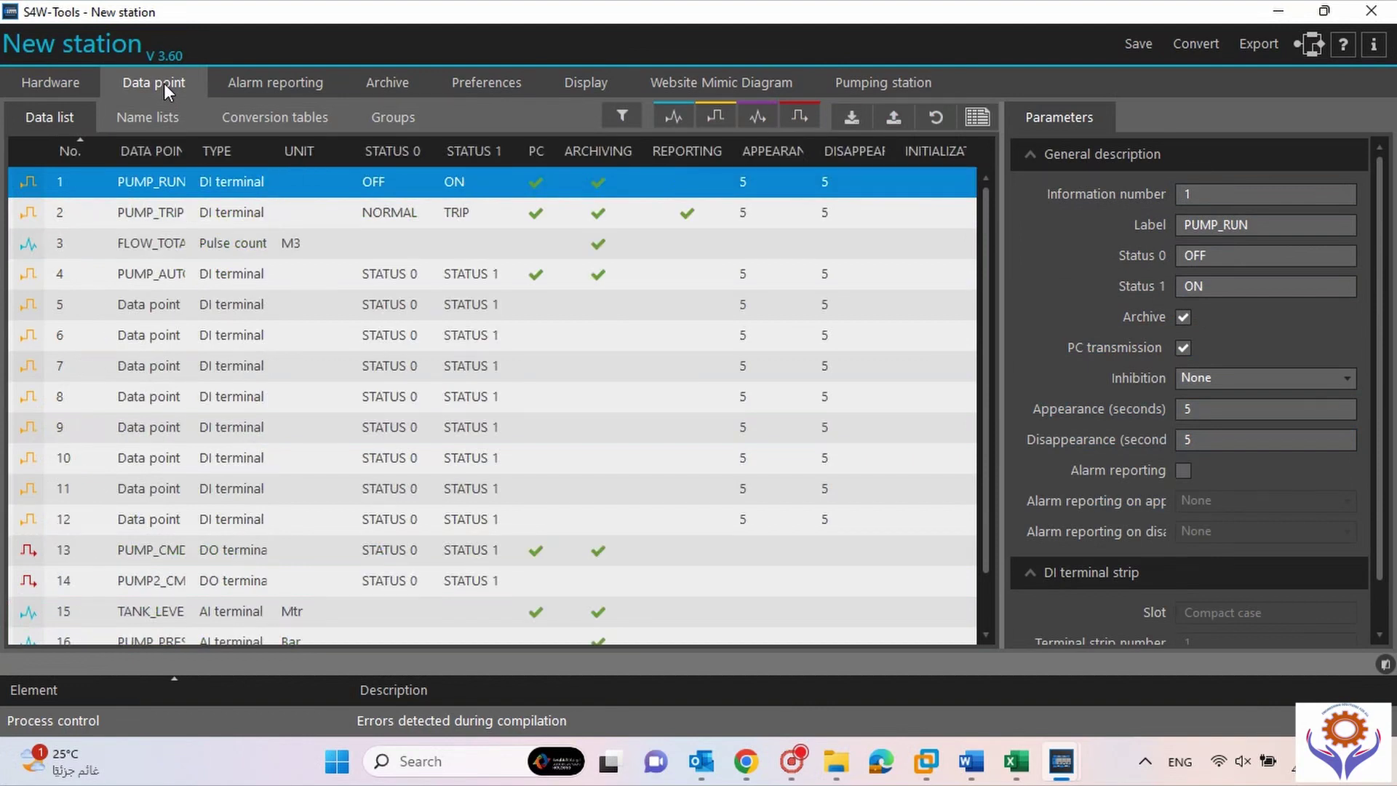
# Set Number of parallel pumps to 2, leaving level measurement as Probe and pumps at 2.
pyautogui.click(915, 81)
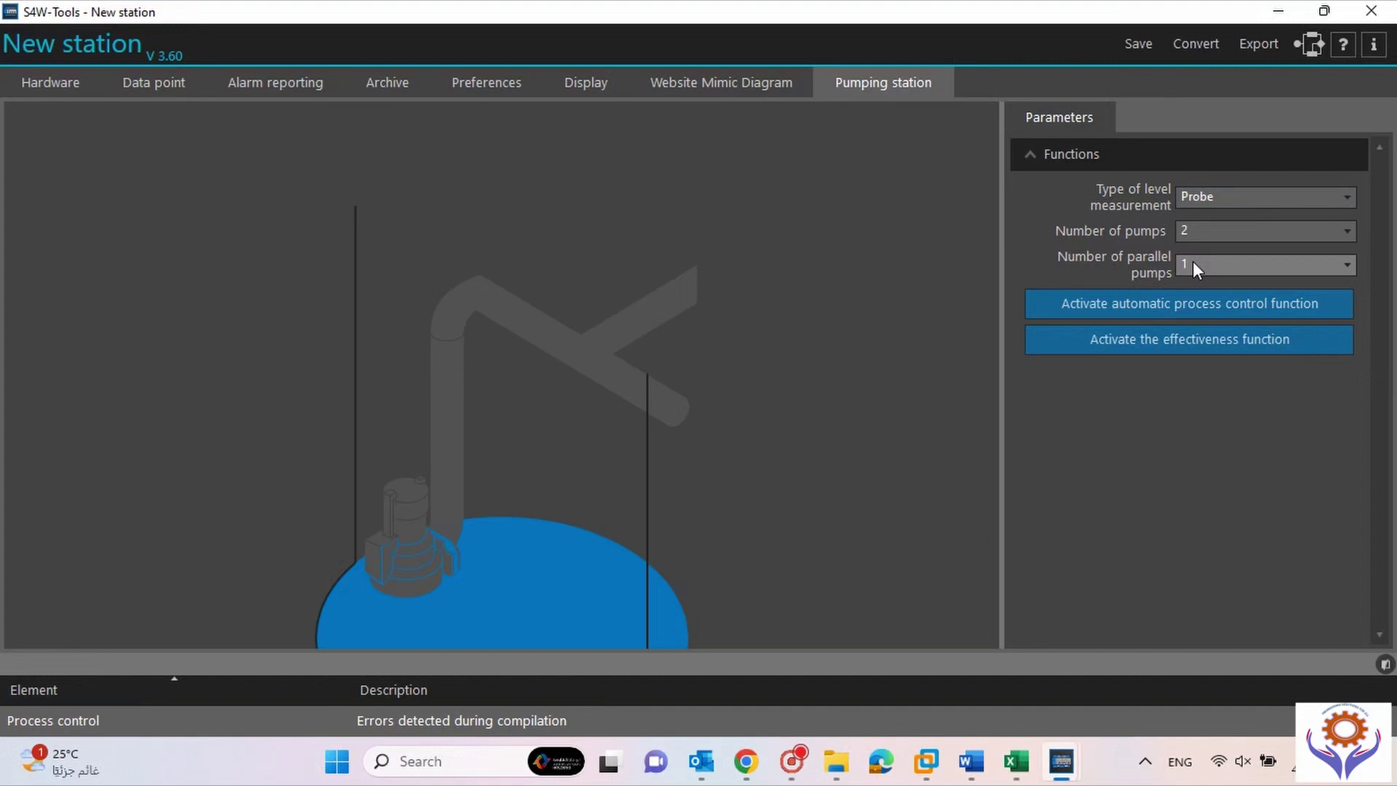
pyautogui.click(1194, 267)
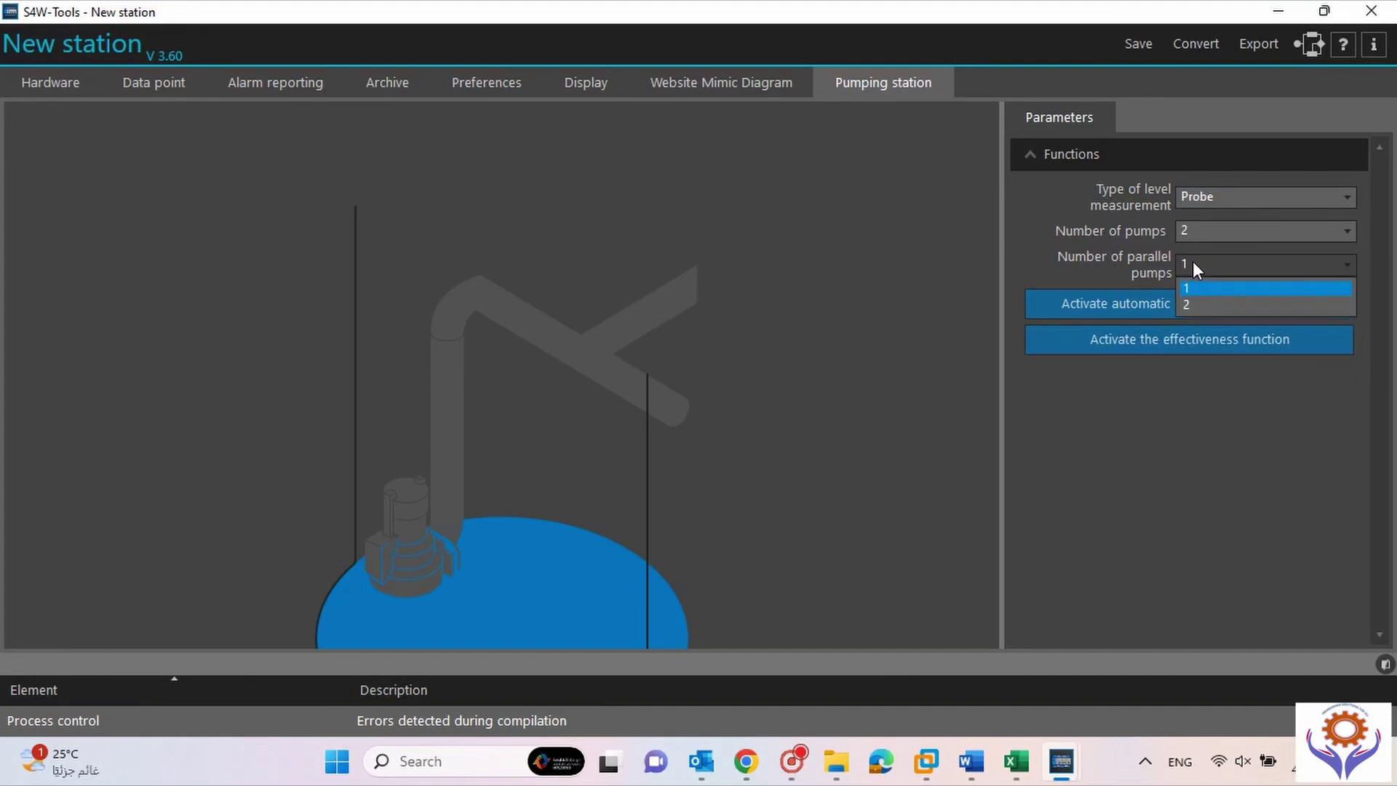
pyautogui.click(1193, 304)
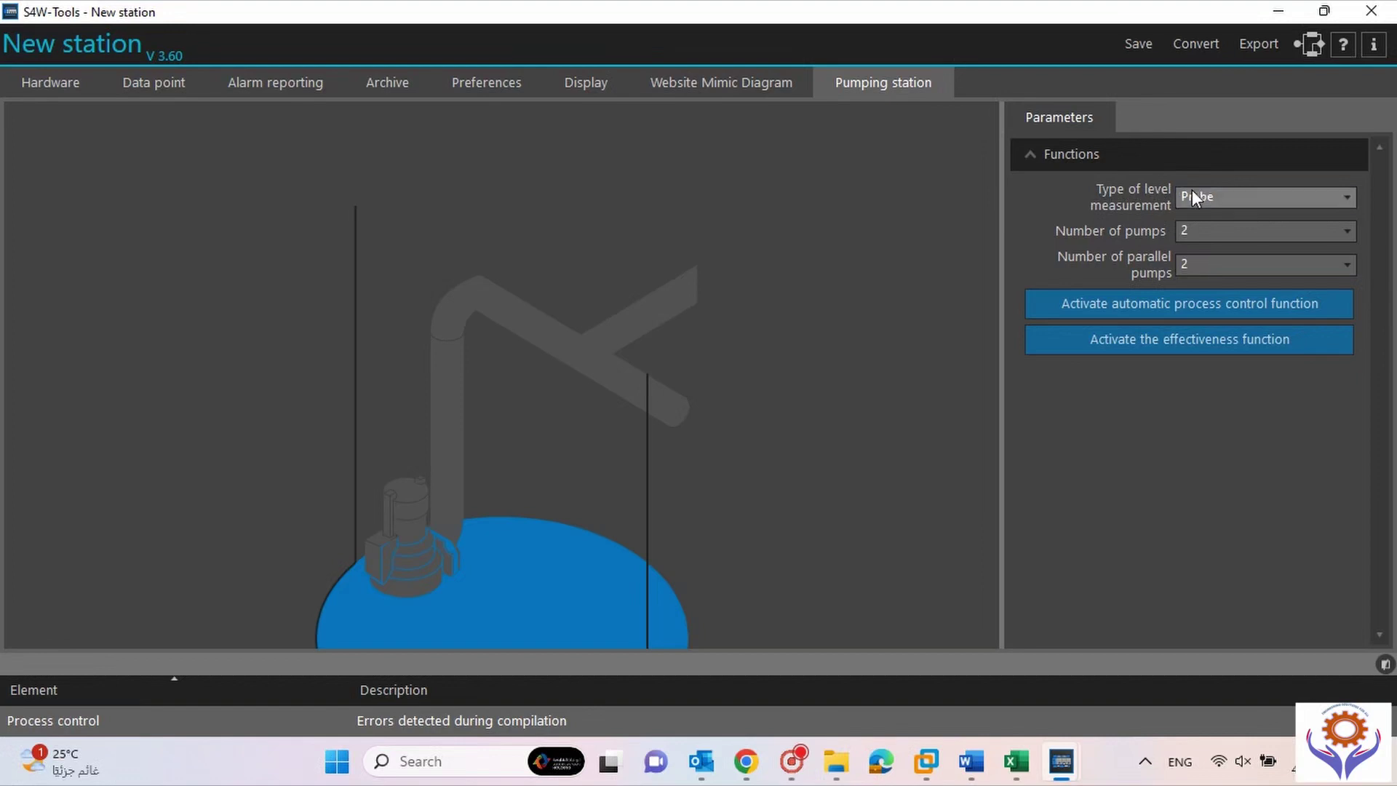
pyautogui.click(1251, 197)
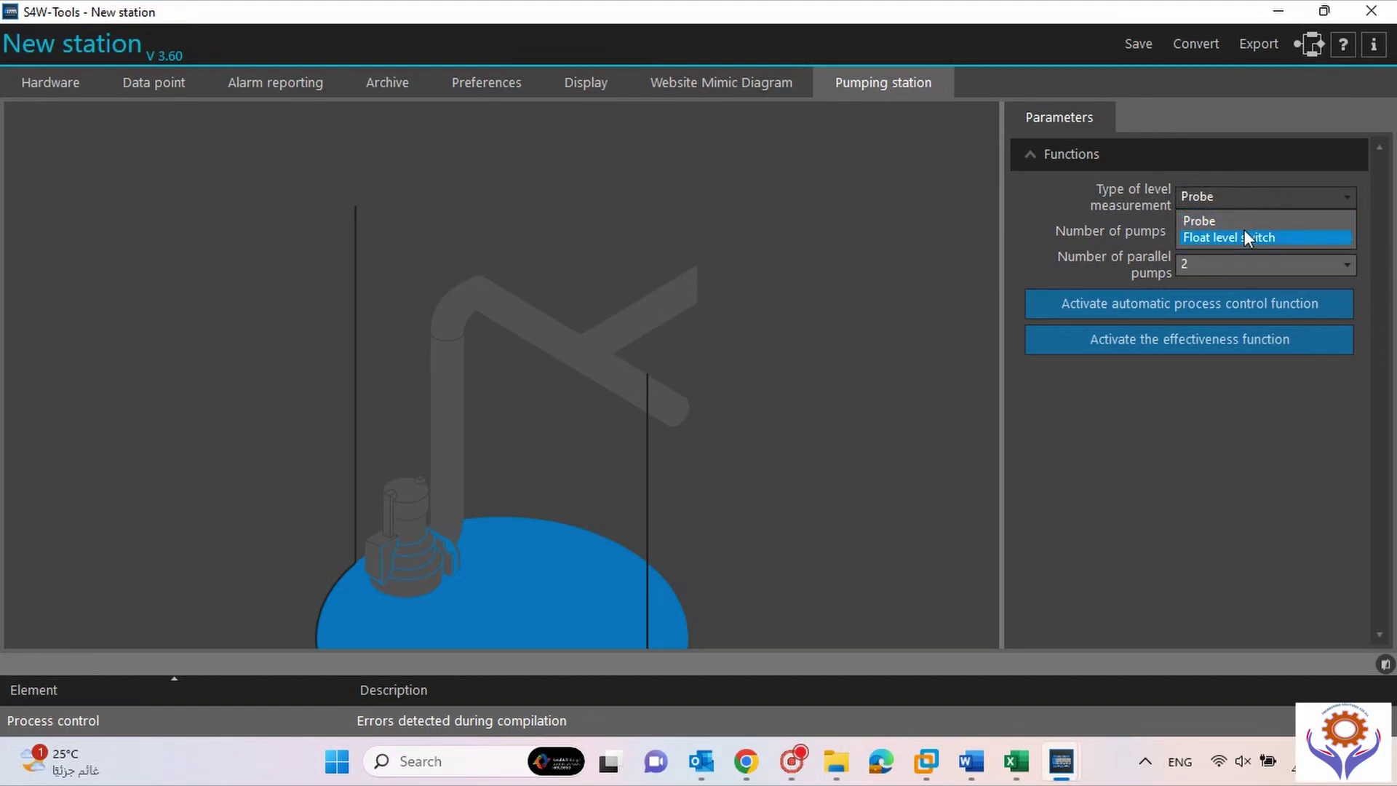
pyautogui.click(1193, 222)
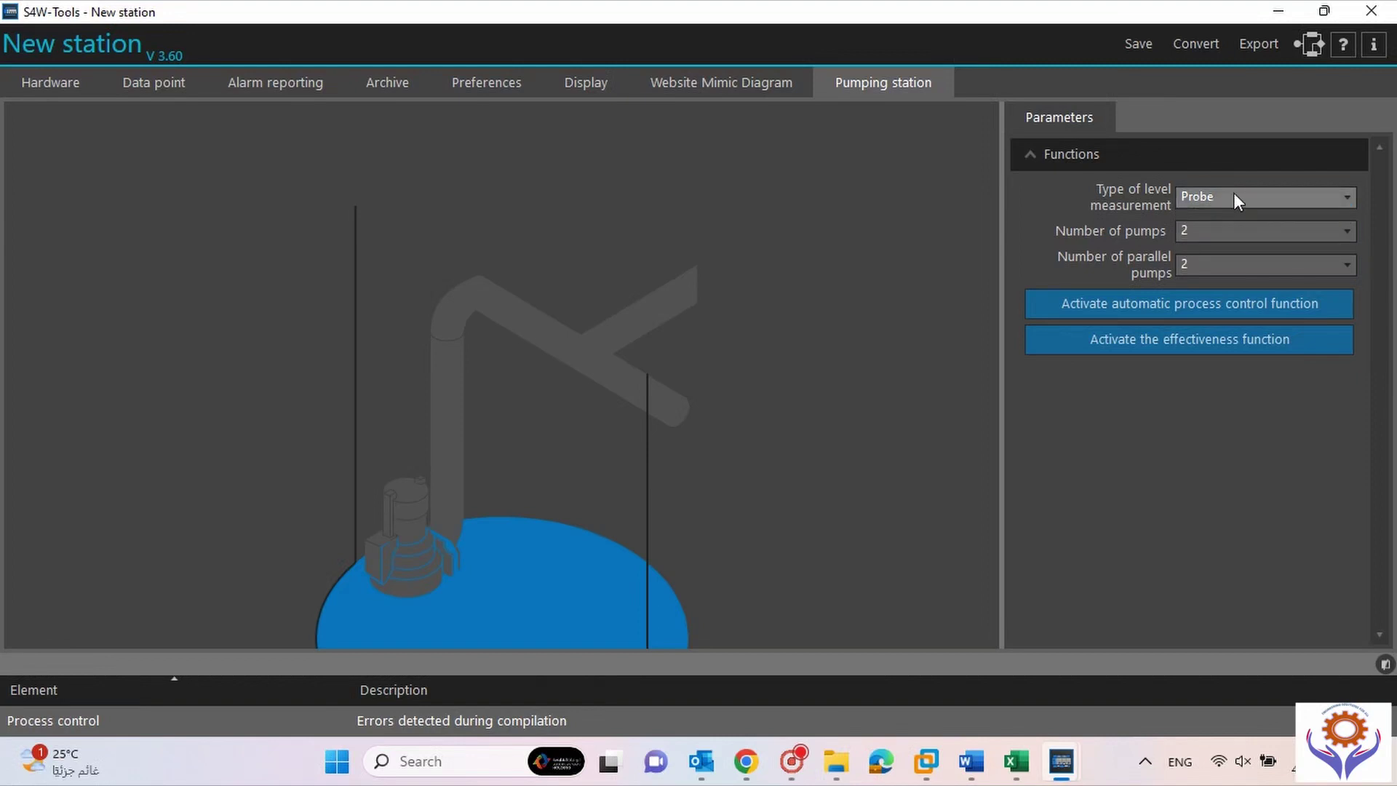
pyautogui.click(1242, 229)
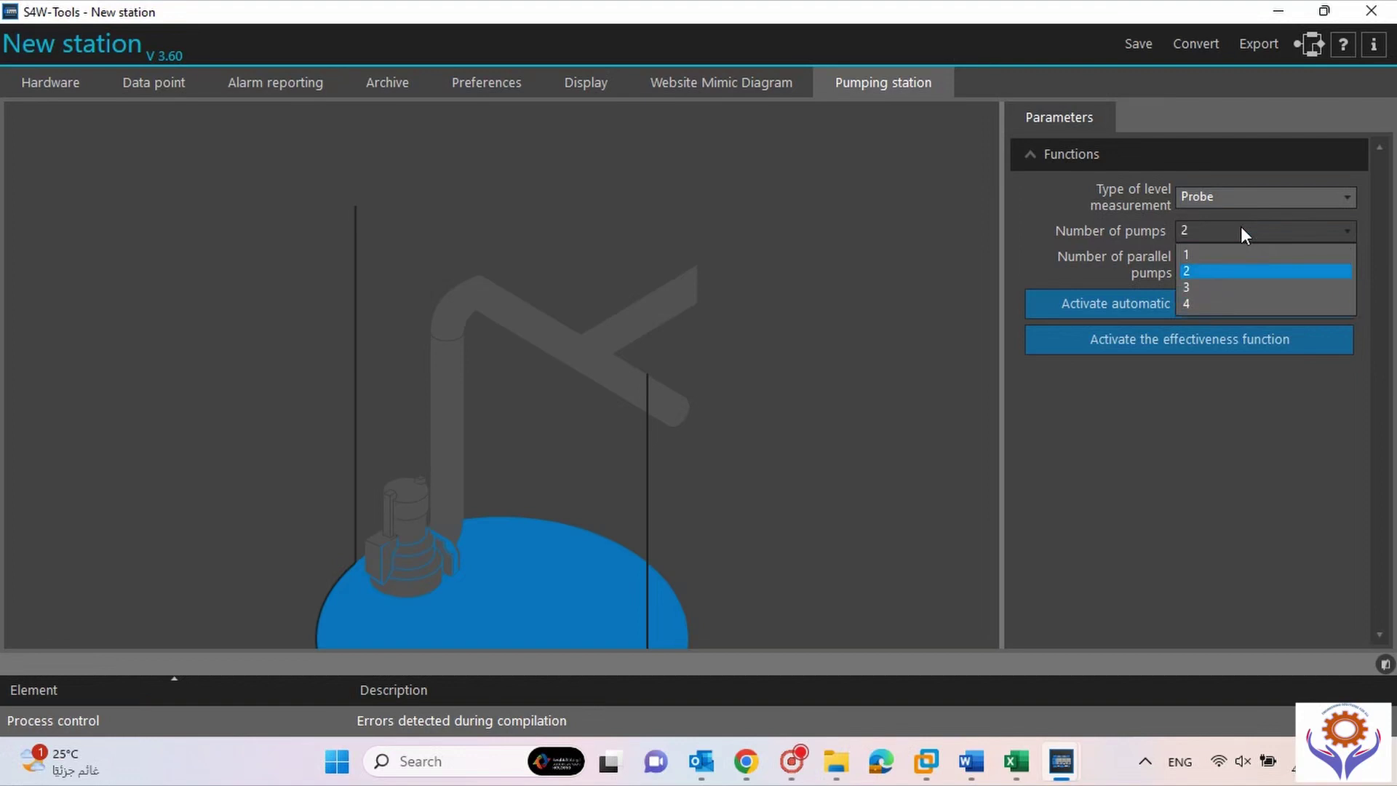
pyautogui.click(1033, 267)
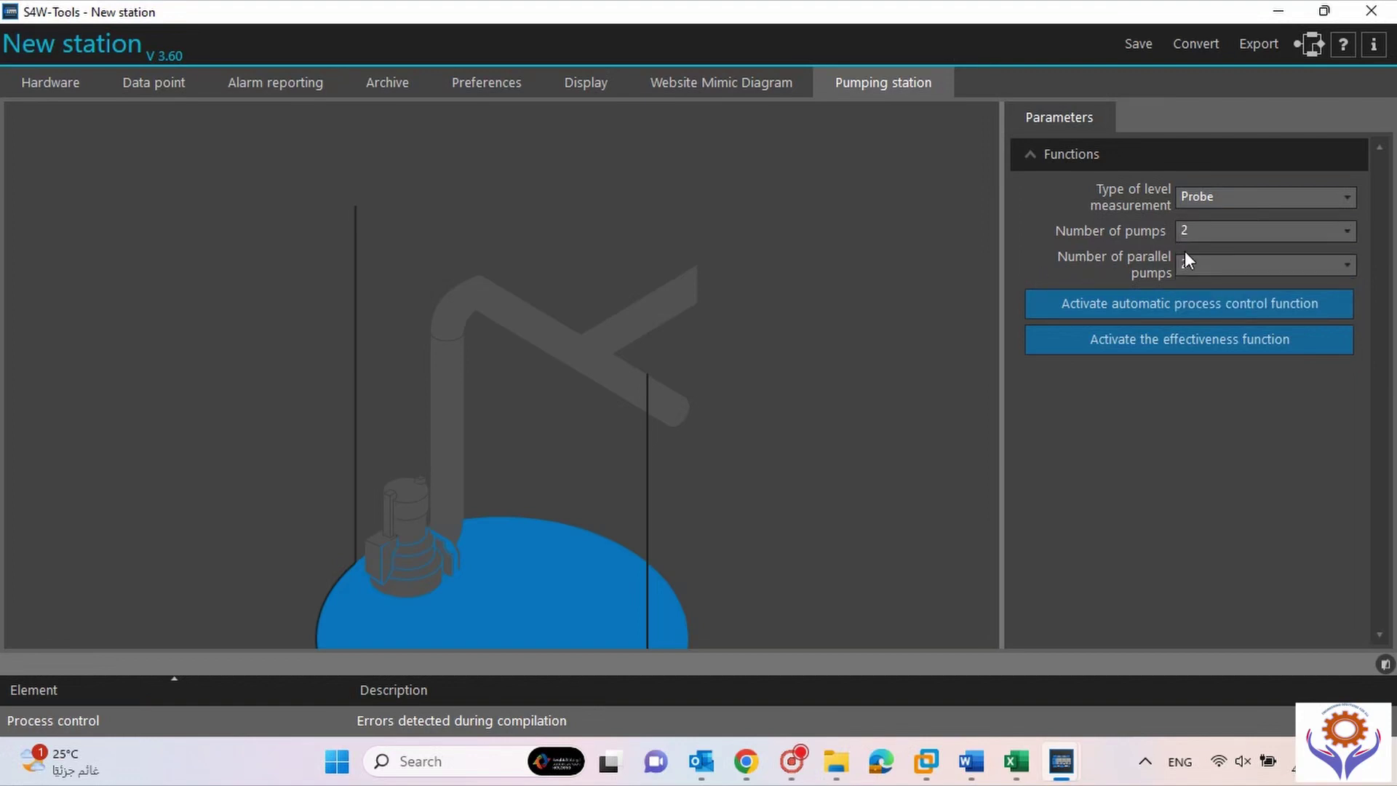
pyautogui.click(1219, 232)
pyautogui.click(1033, 246)
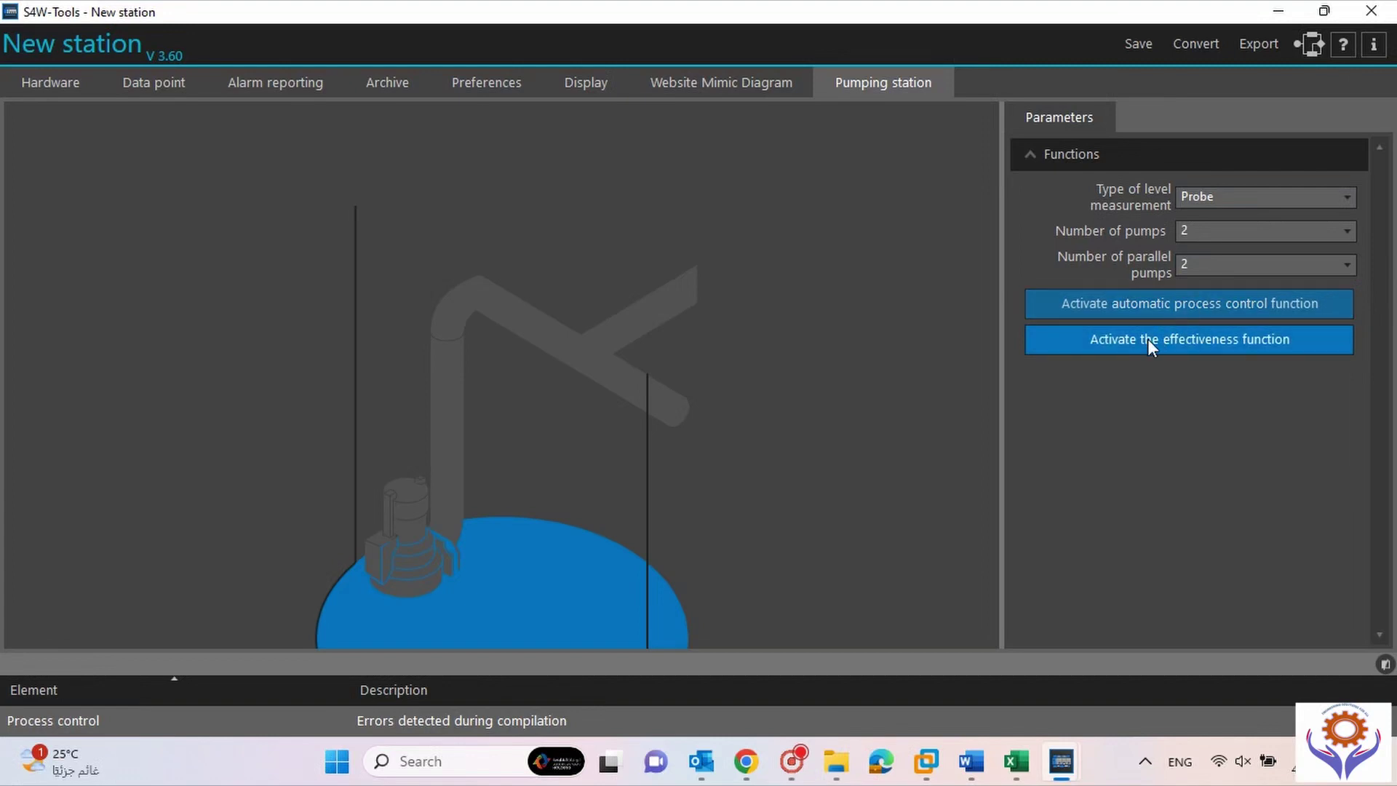
# Activate the automatic process control function for the pumping station.
pyautogui.click(1135, 305)
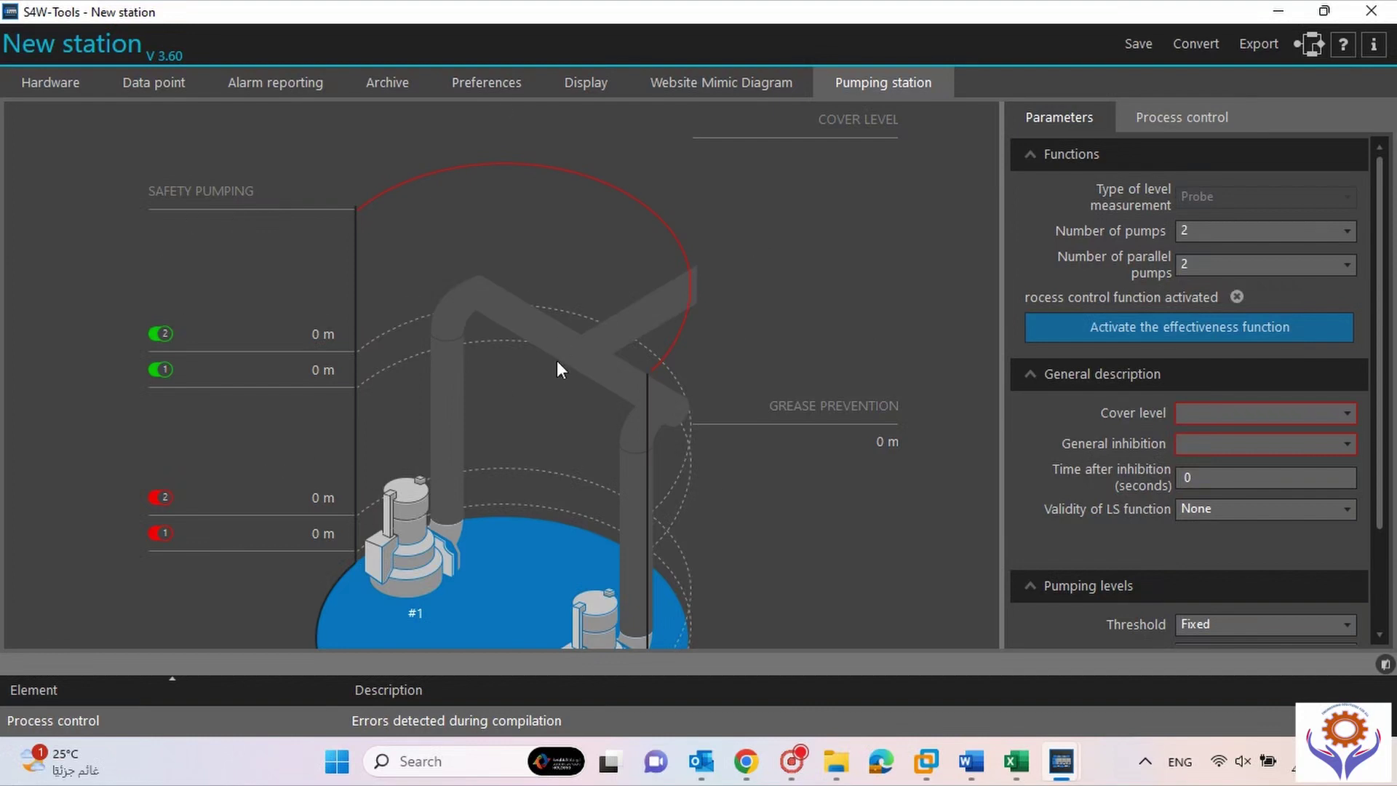
pyautogui.moveTo(1382, 276); pyautogui.dragTo(1380, 342)
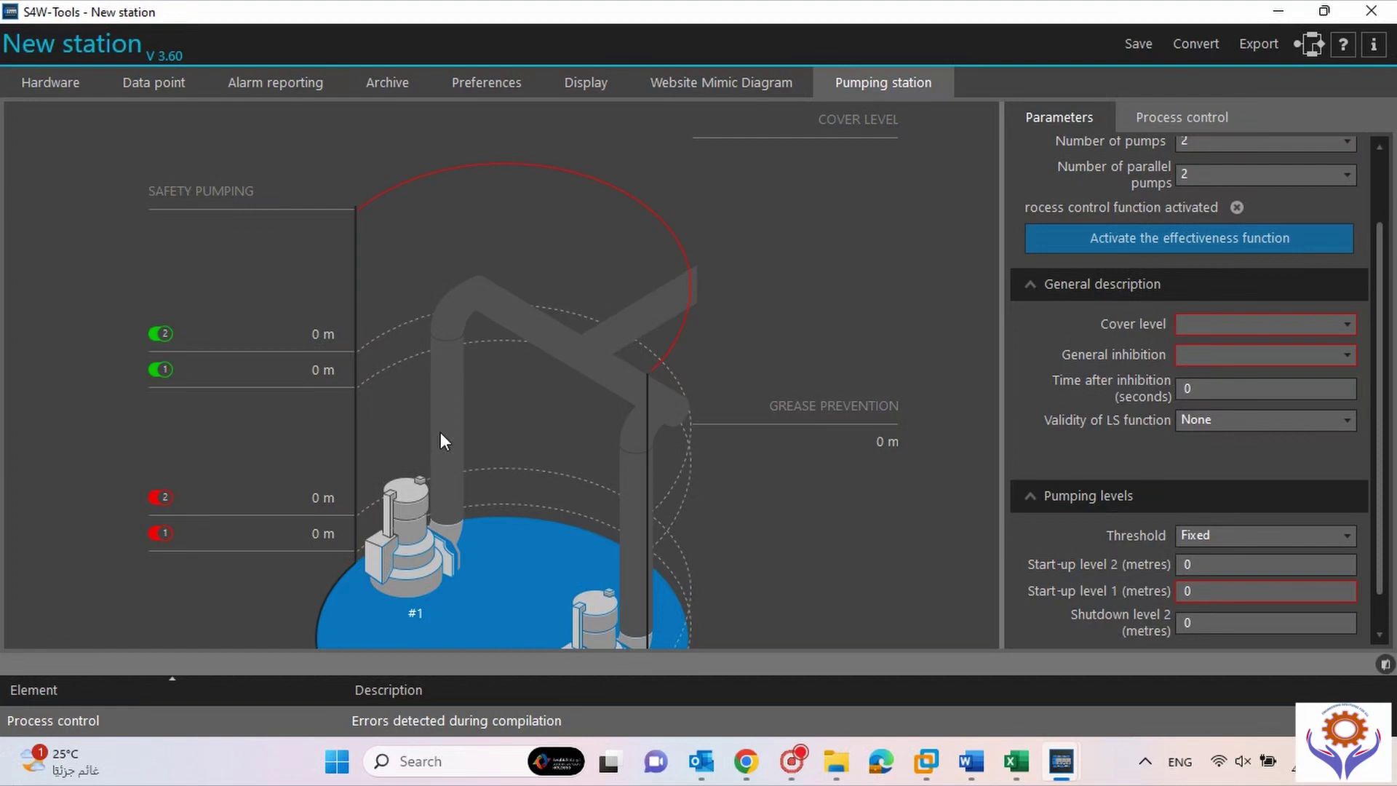
pyautogui.moveTo(1383, 302); pyautogui.dragTo(1368, 254)
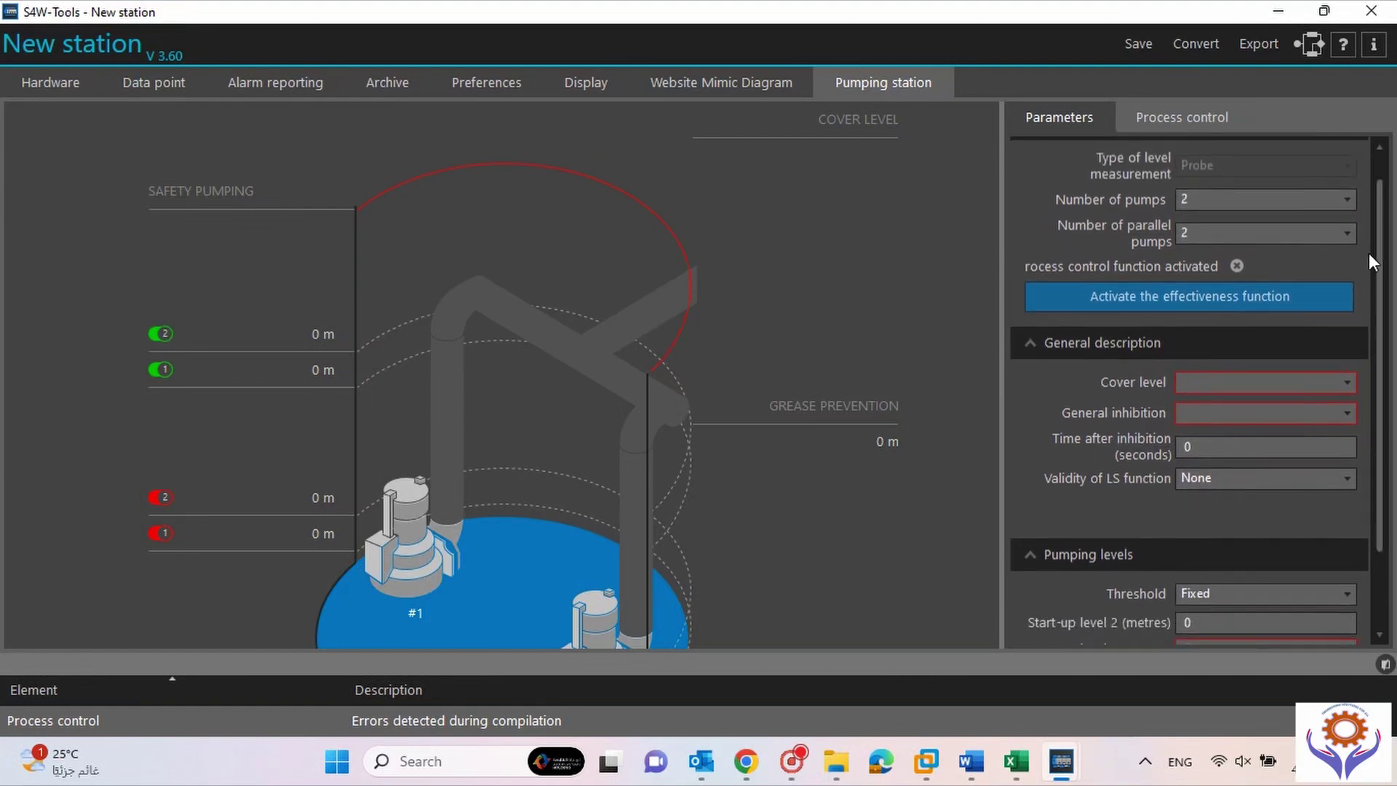
# Set cover level 0015 TANK_LEVEL, general inhibition 0005 Data point no.5, LS validity 0018 LS Pumping fault.
pyautogui.click(1342, 387)
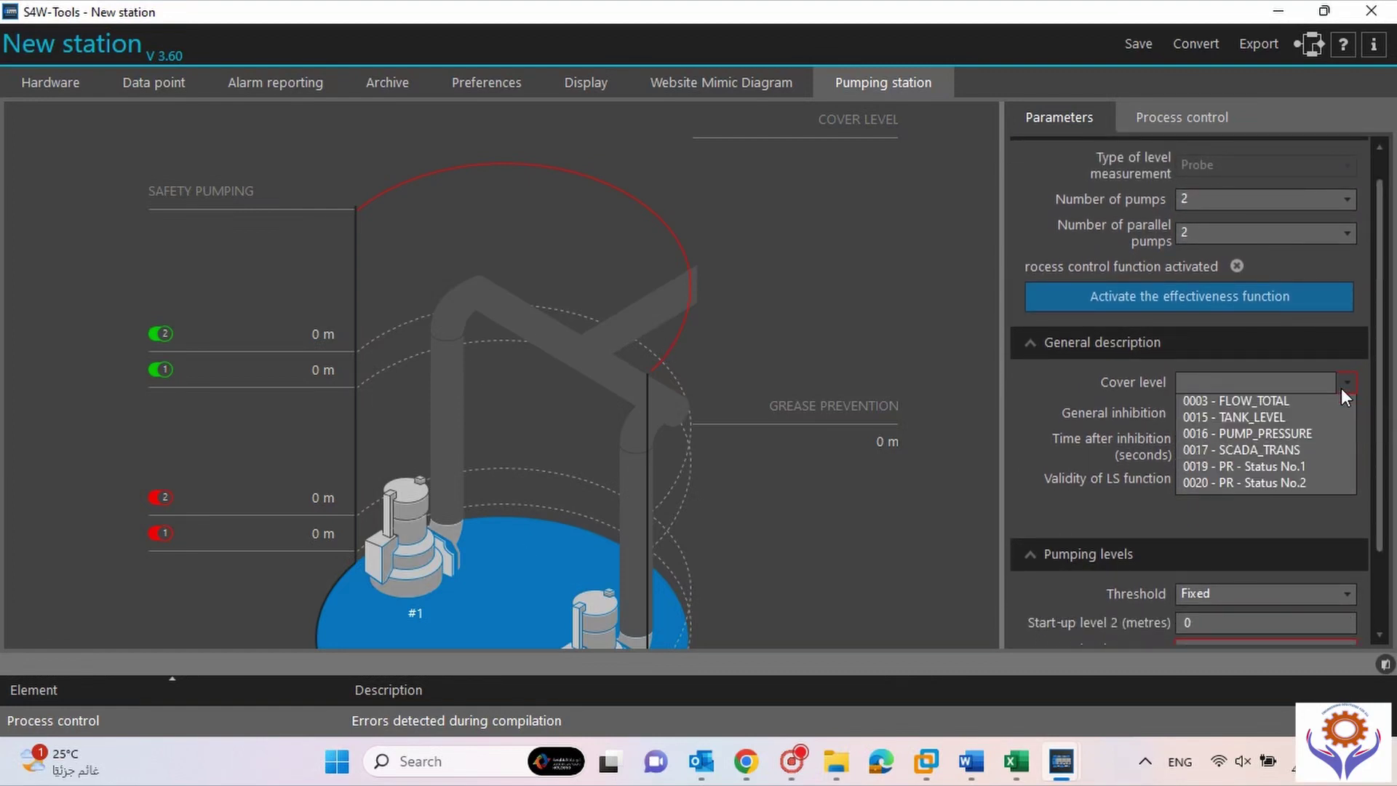
pyautogui.click(1256, 421)
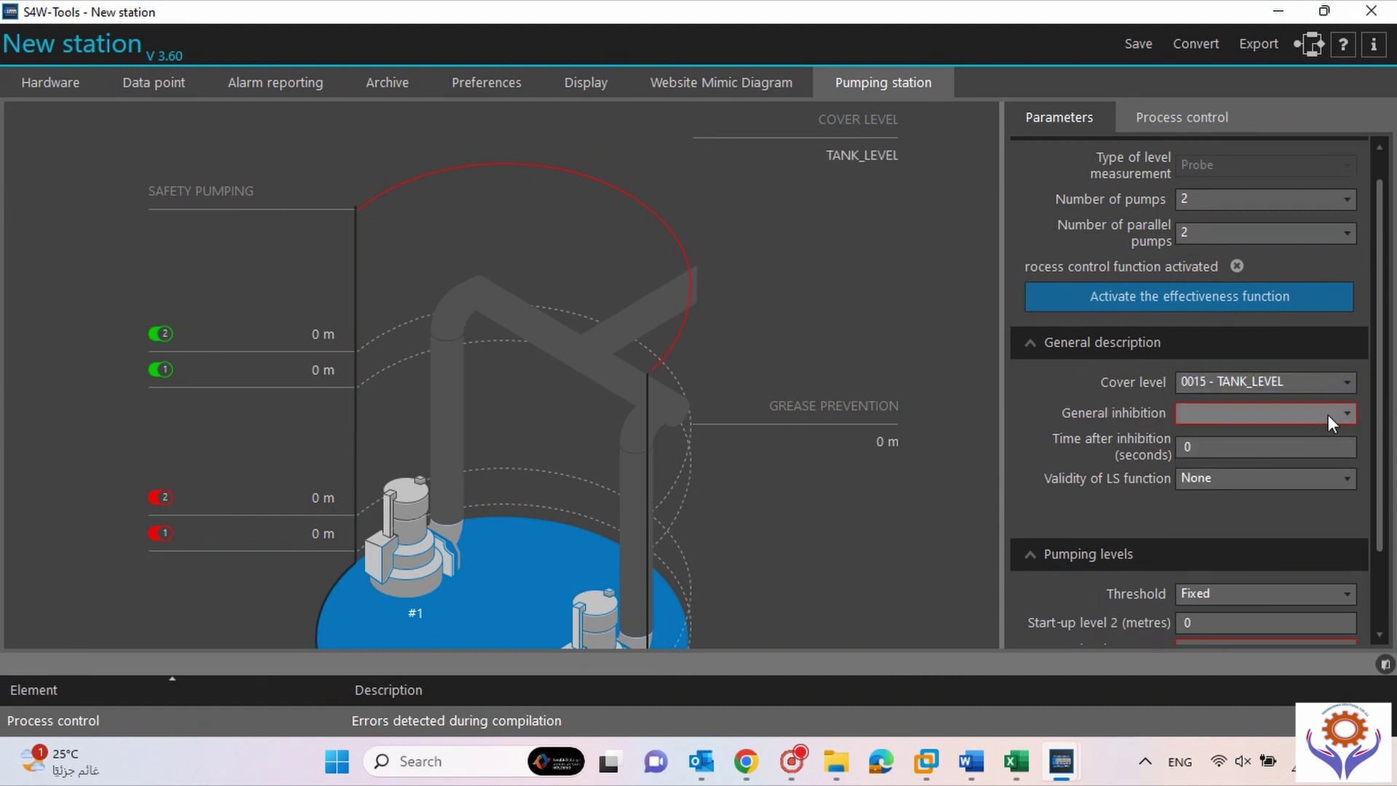
pyautogui.click(1349, 413)
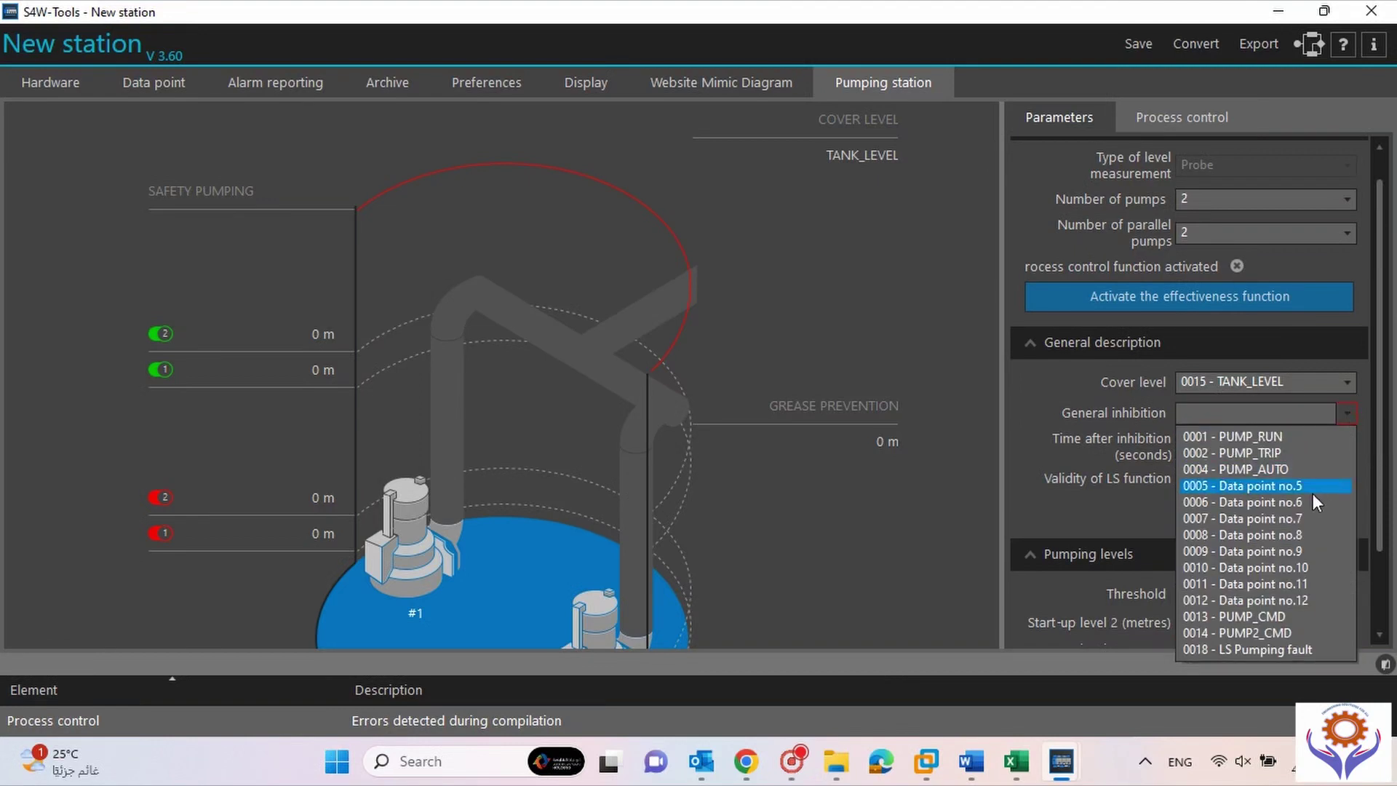
pyautogui.click(1293, 487)
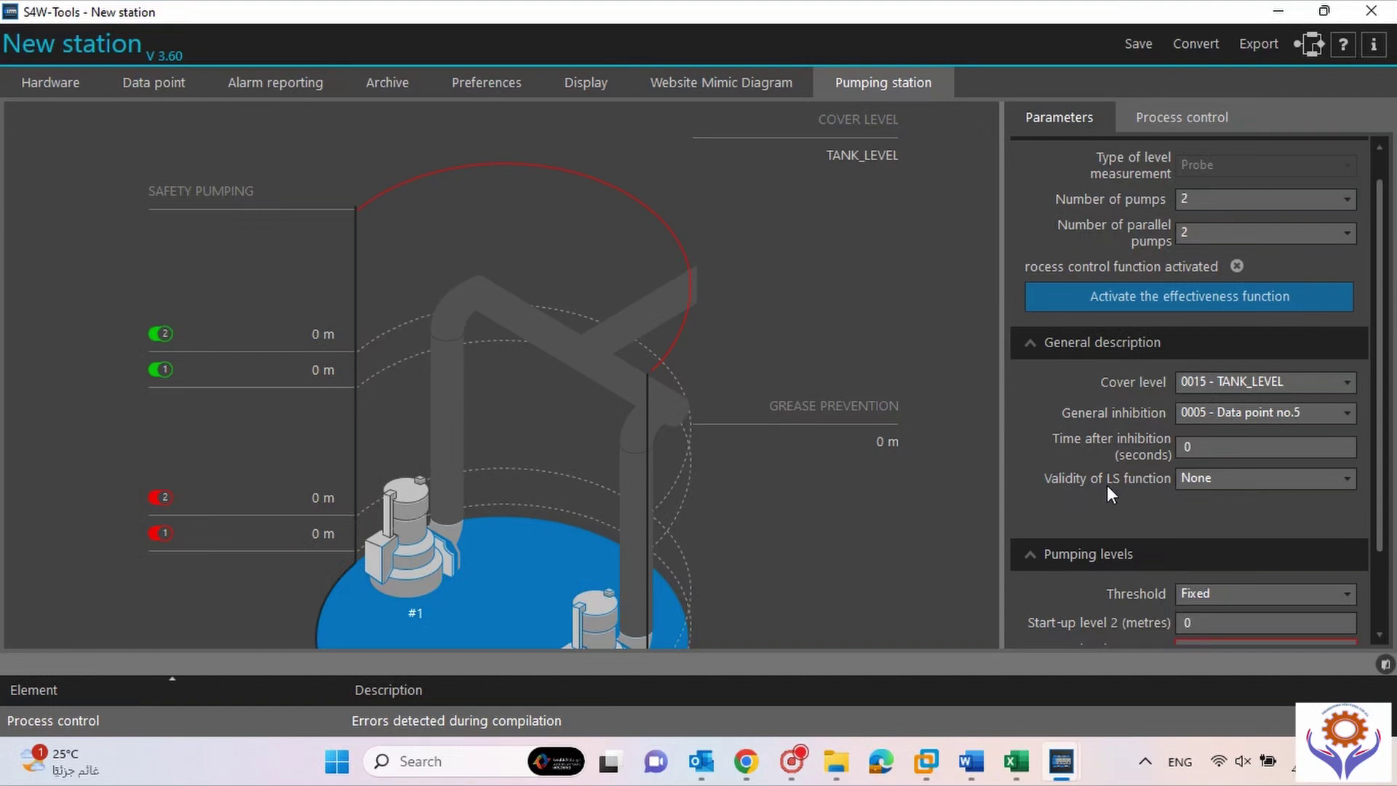
pyautogui.click(1207, 482)
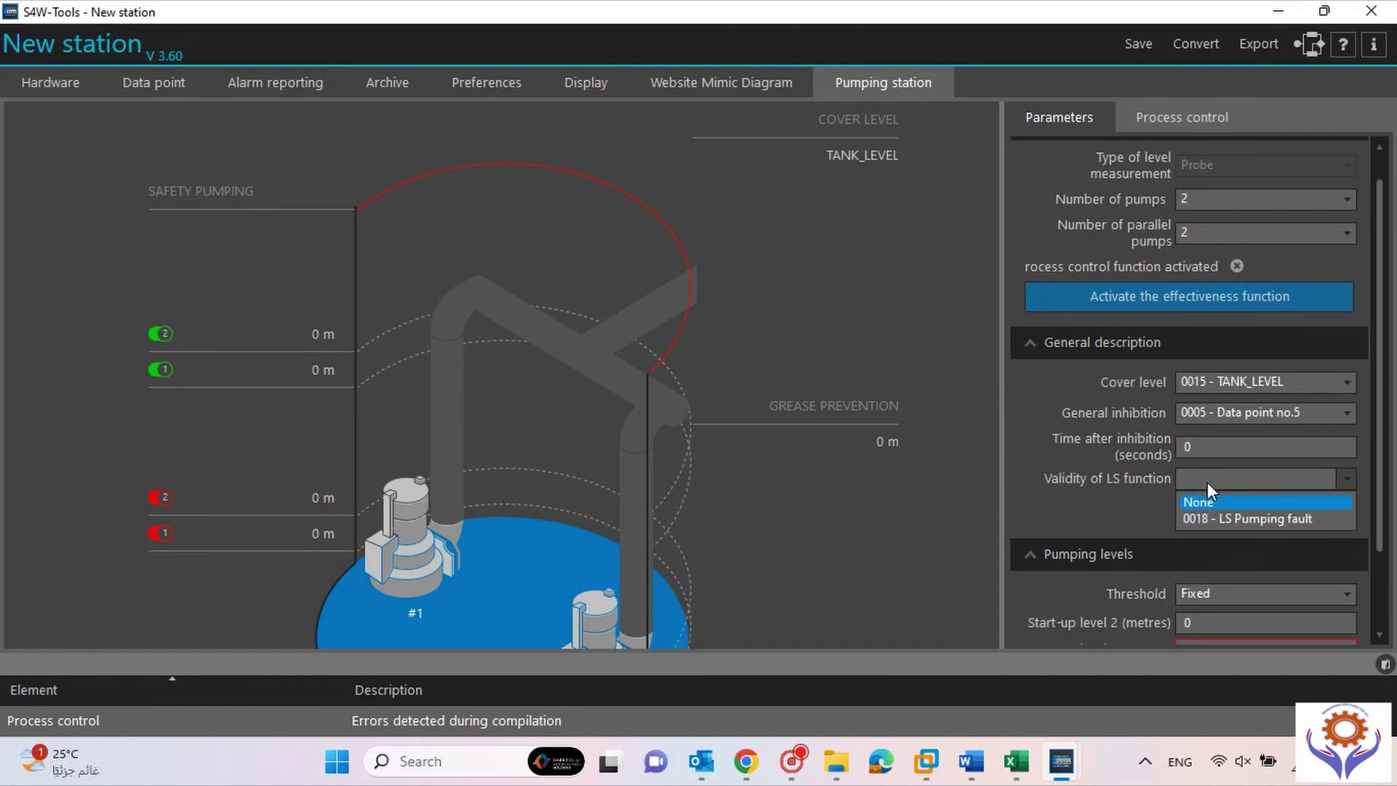
pyautogui.click(1235, 519)
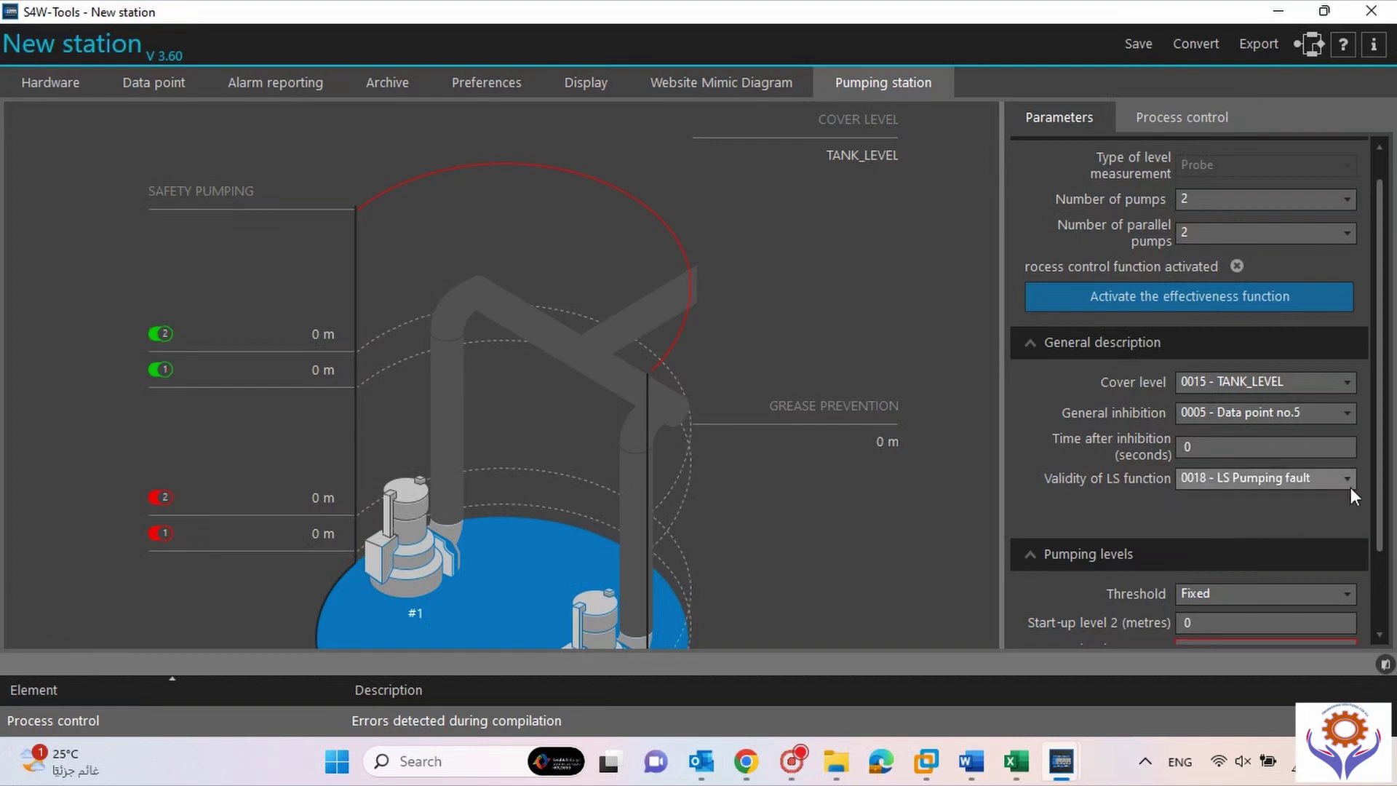
pyautogui.scroll(-3, 1385, 468)
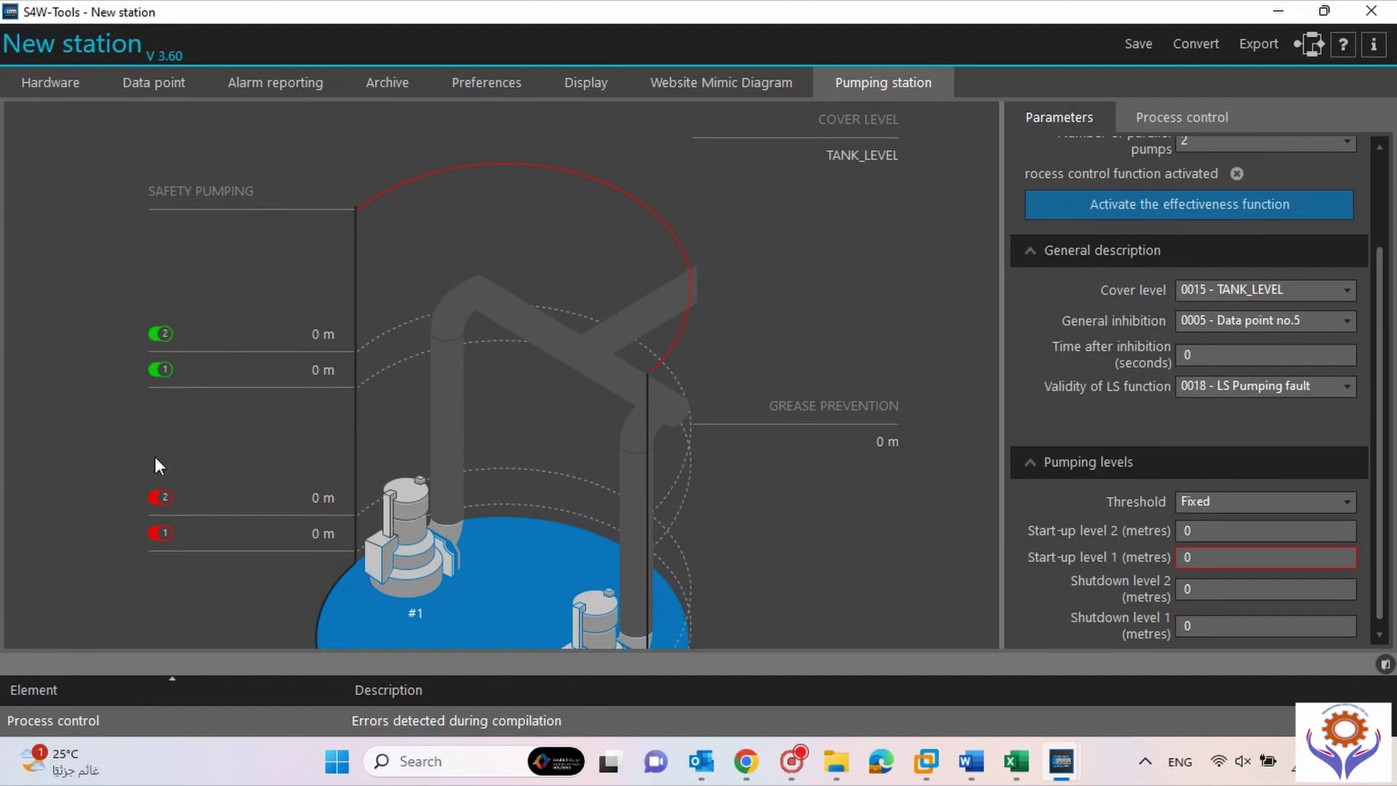
# Set shutdown levels to 1 m and 1.5 m and start-up levels to 2.5 m and 3 m.
pyautogui.click(1204, 627)
pyautogui.write('10')
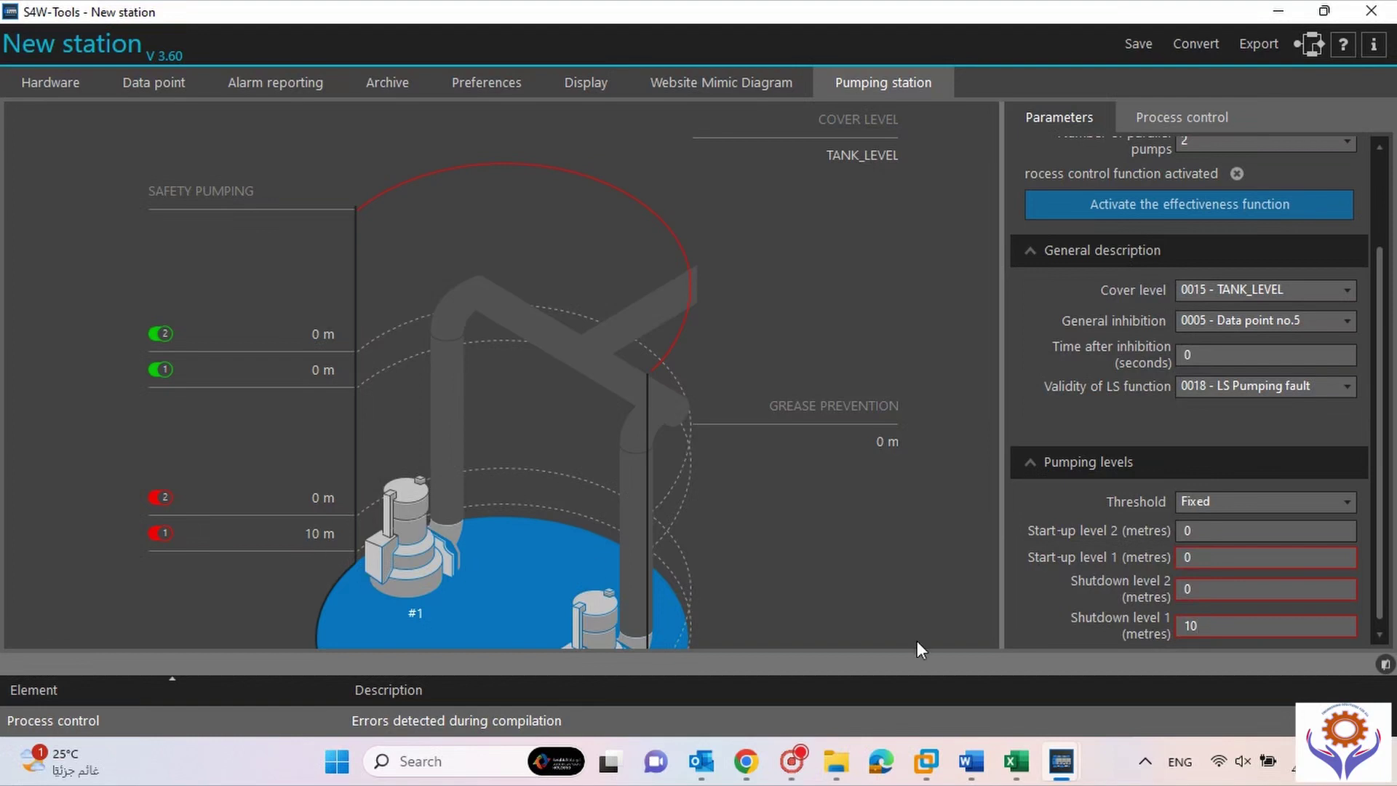
pyautogui.moveTo(1207, 624); pyautogui.dragTo(1163, 619)
pyautogui.moveTo(1235, 588); pyautogui.dragTo(1204, 588)
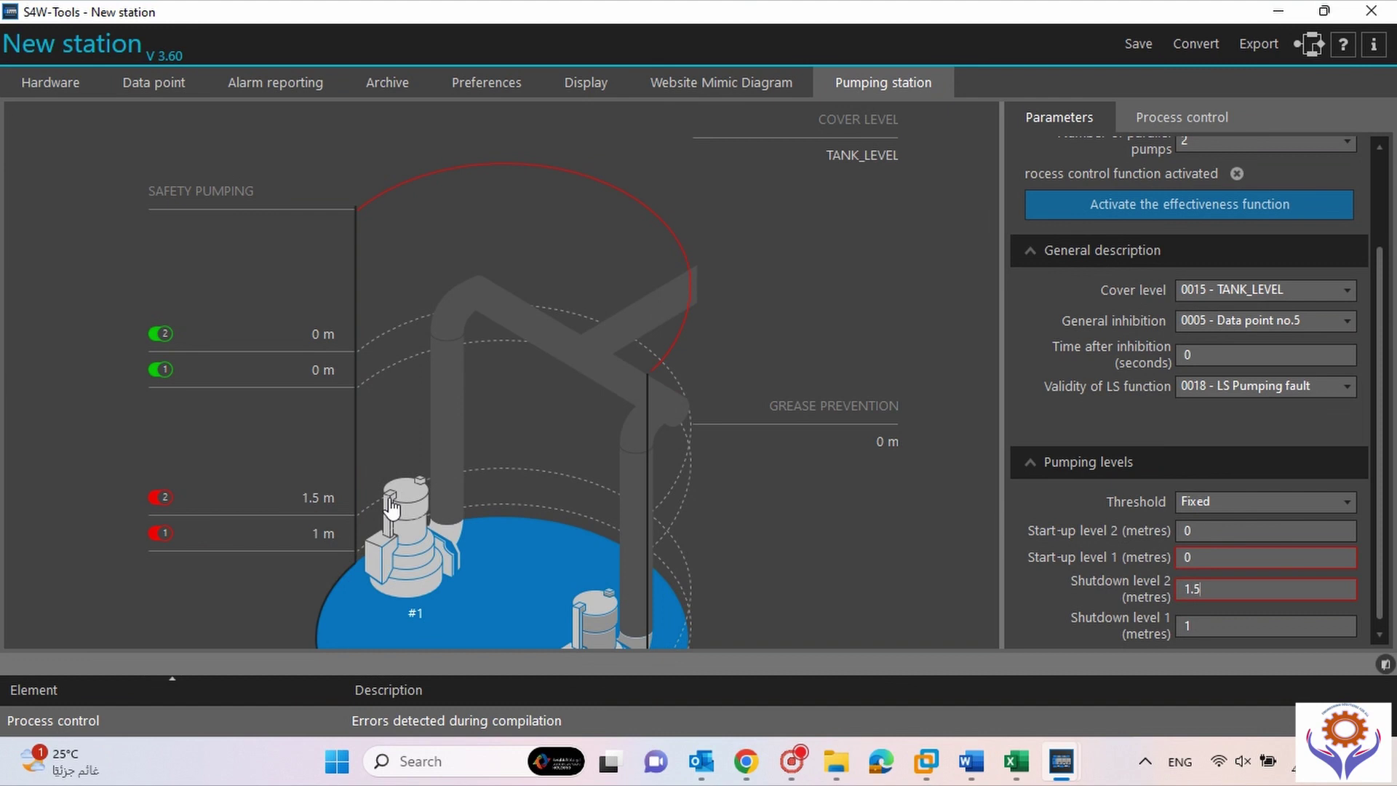
pyautogui.click(1210, 557)
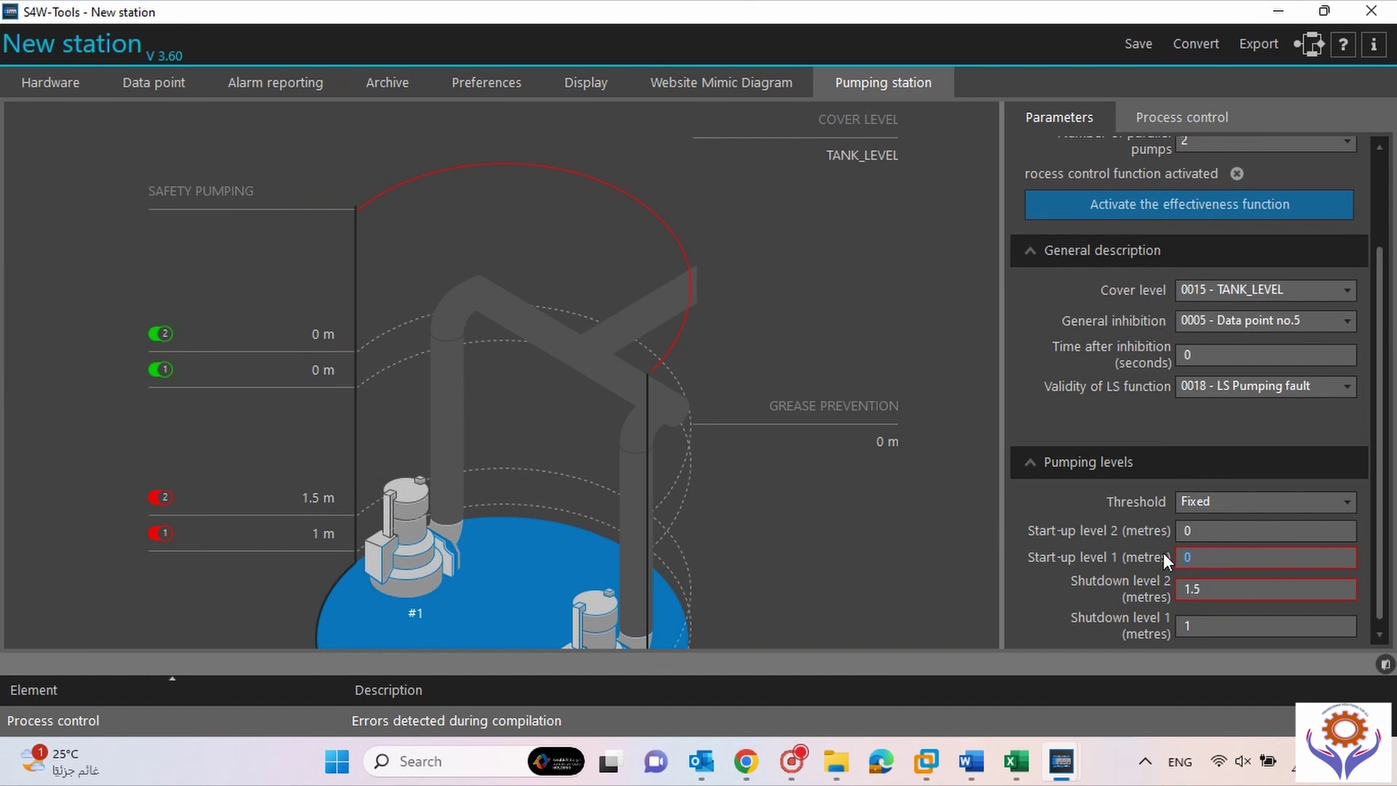
pyautogui.write('2.5')
pyautogui.click(1219, 530)
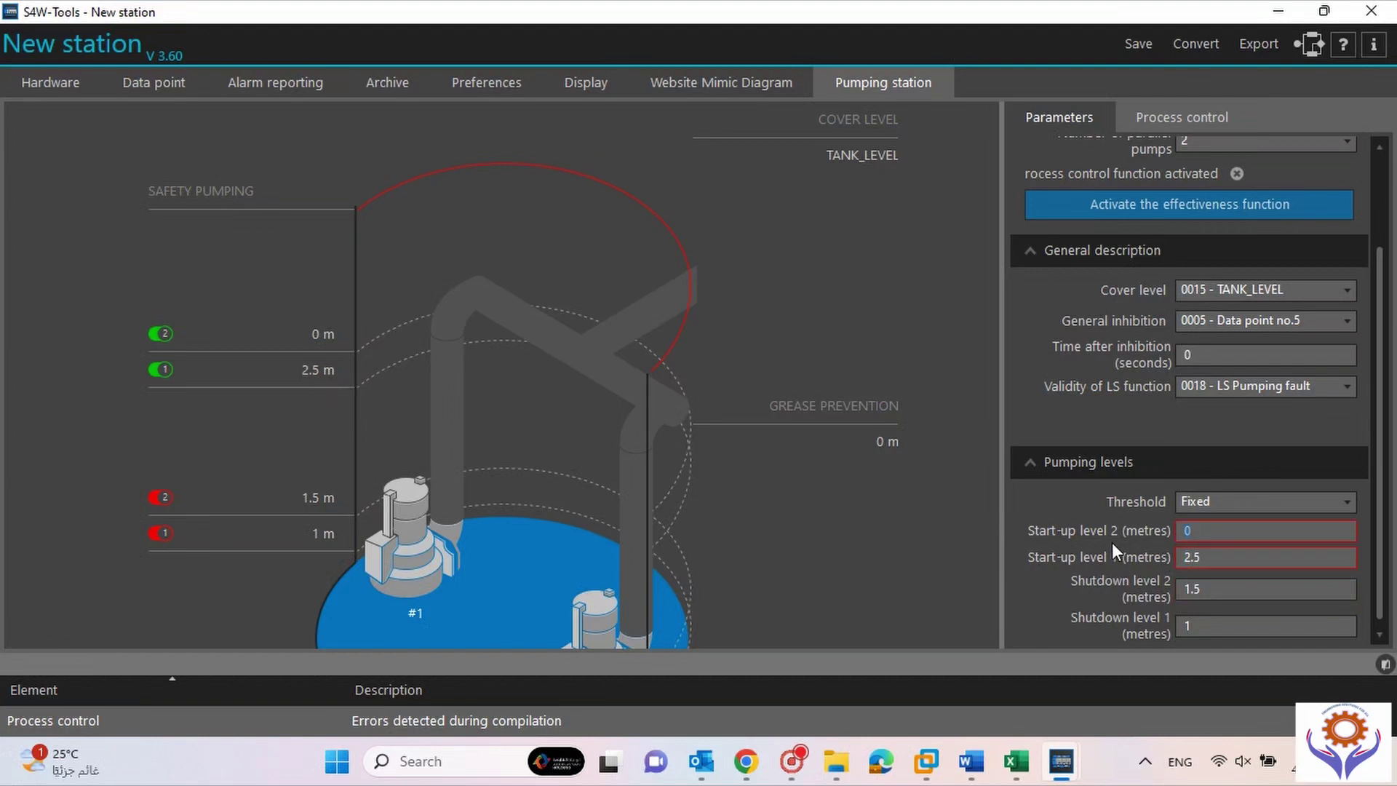
pyautogui.write('3')
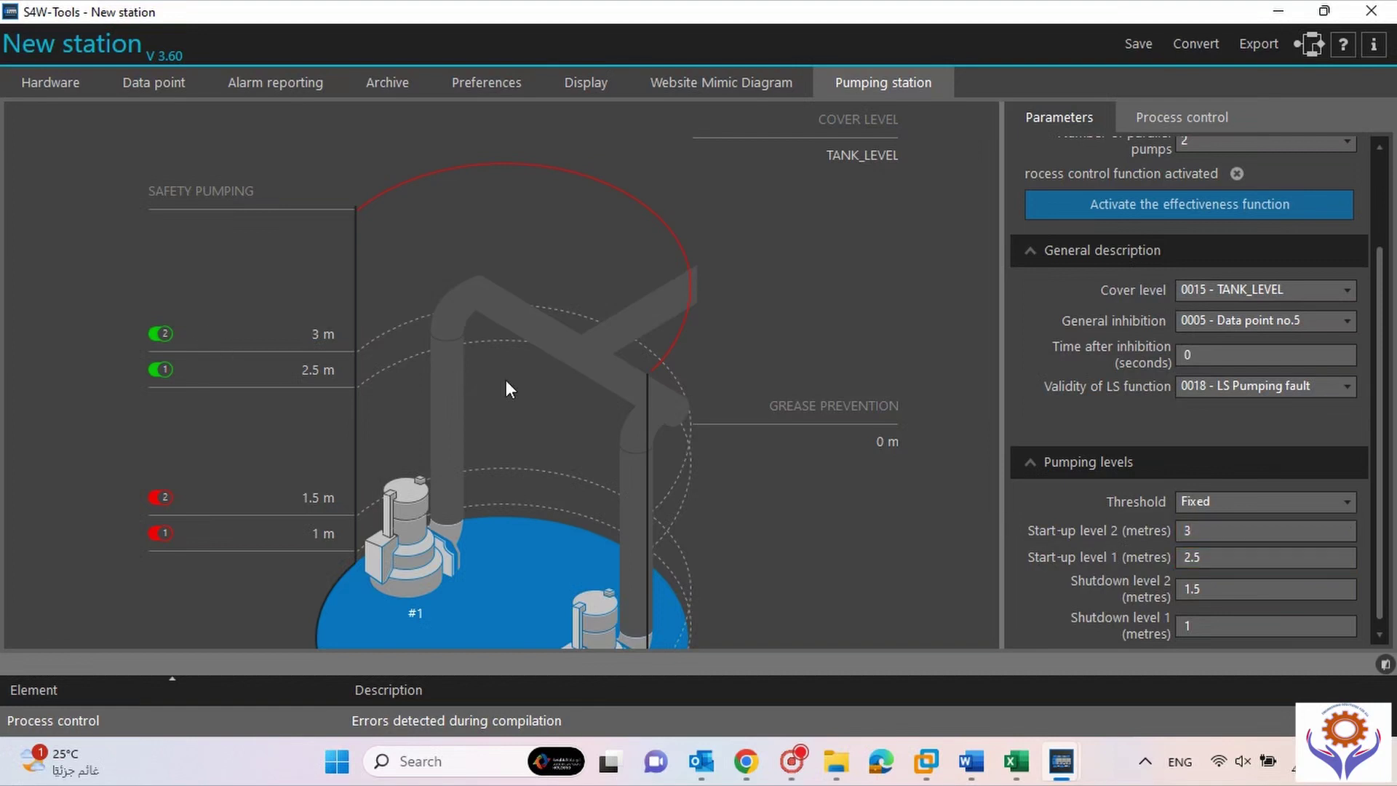
pyautogui.moveTo(1381, 400); pyautogui.dragTo(1386, 370)
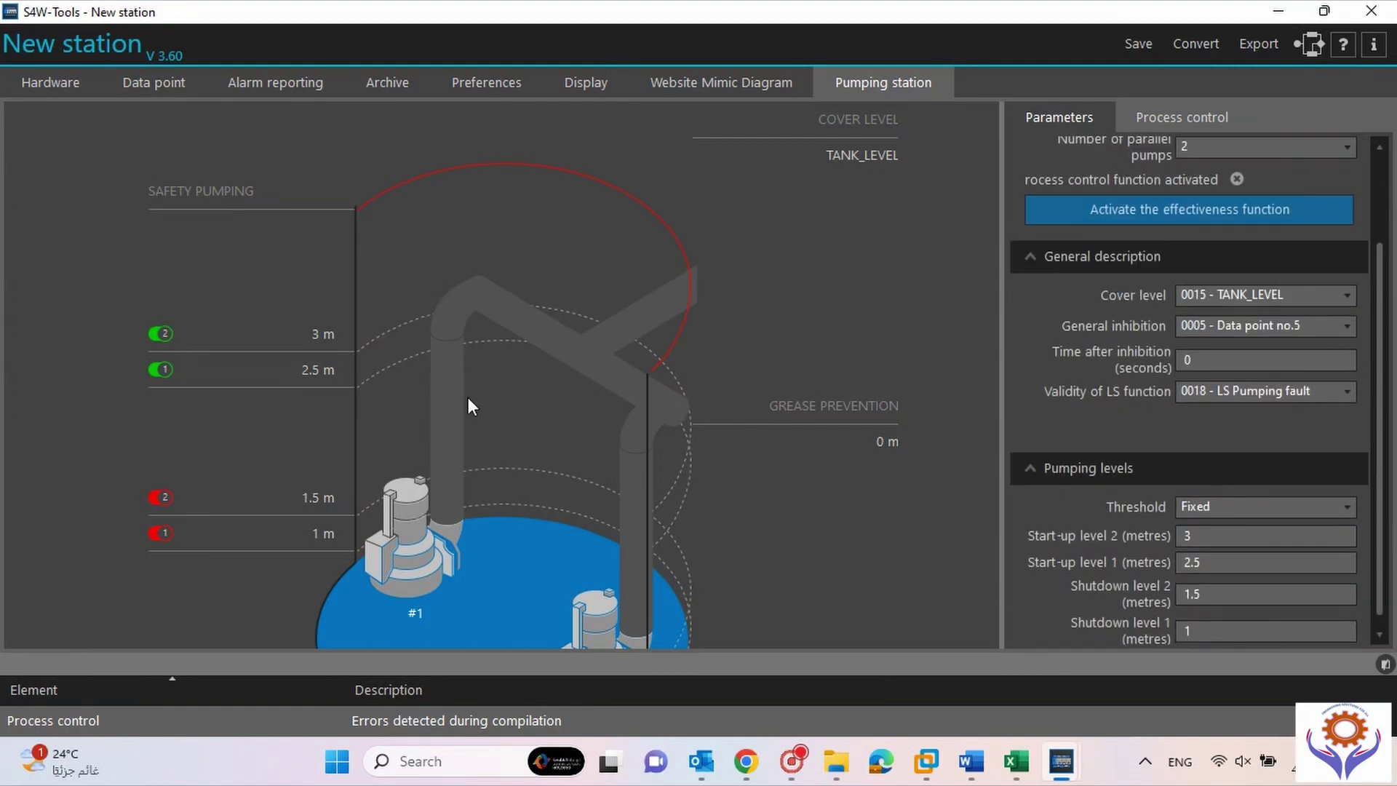
pyautogui.moveTo(1380, 349); pyautogui.dragTo(1380, 264)
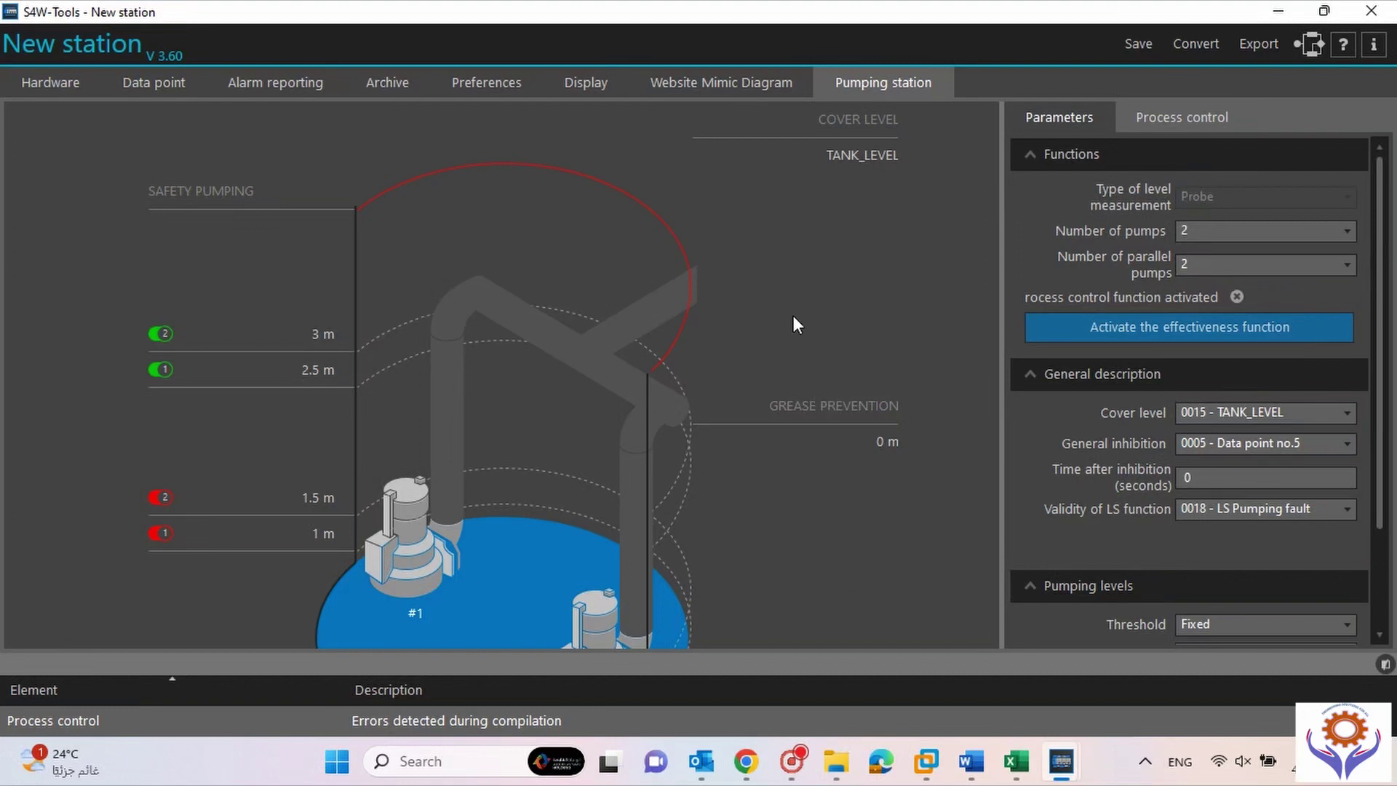
pyautogui.click(1202, 120)
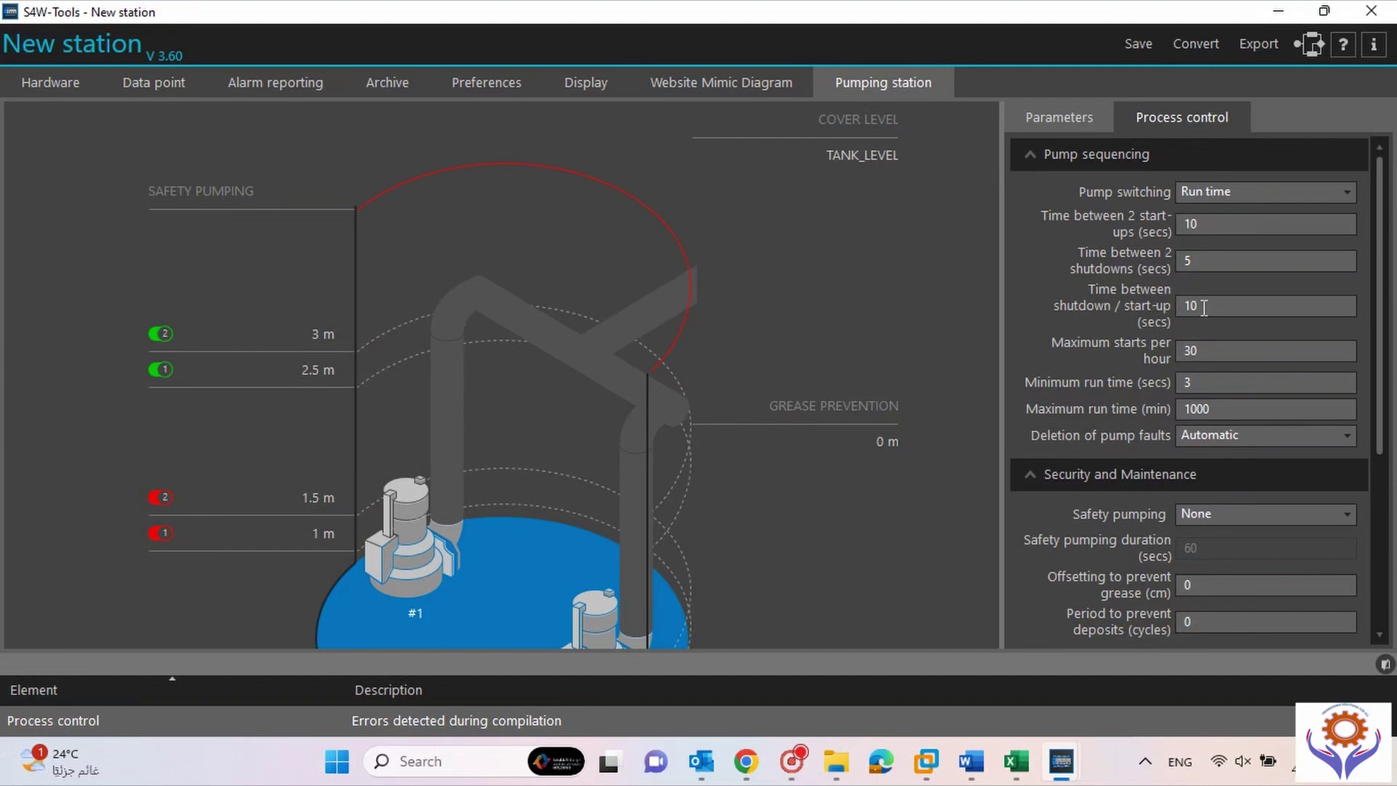
pyautogui.moveTo(1209, 305); pyautogui.dragTo(1183, 306)
pyautogui.click(1220, 305)
pyautogui.moveTo(1385, 415); pyautogui.dragTo(1385, 500)
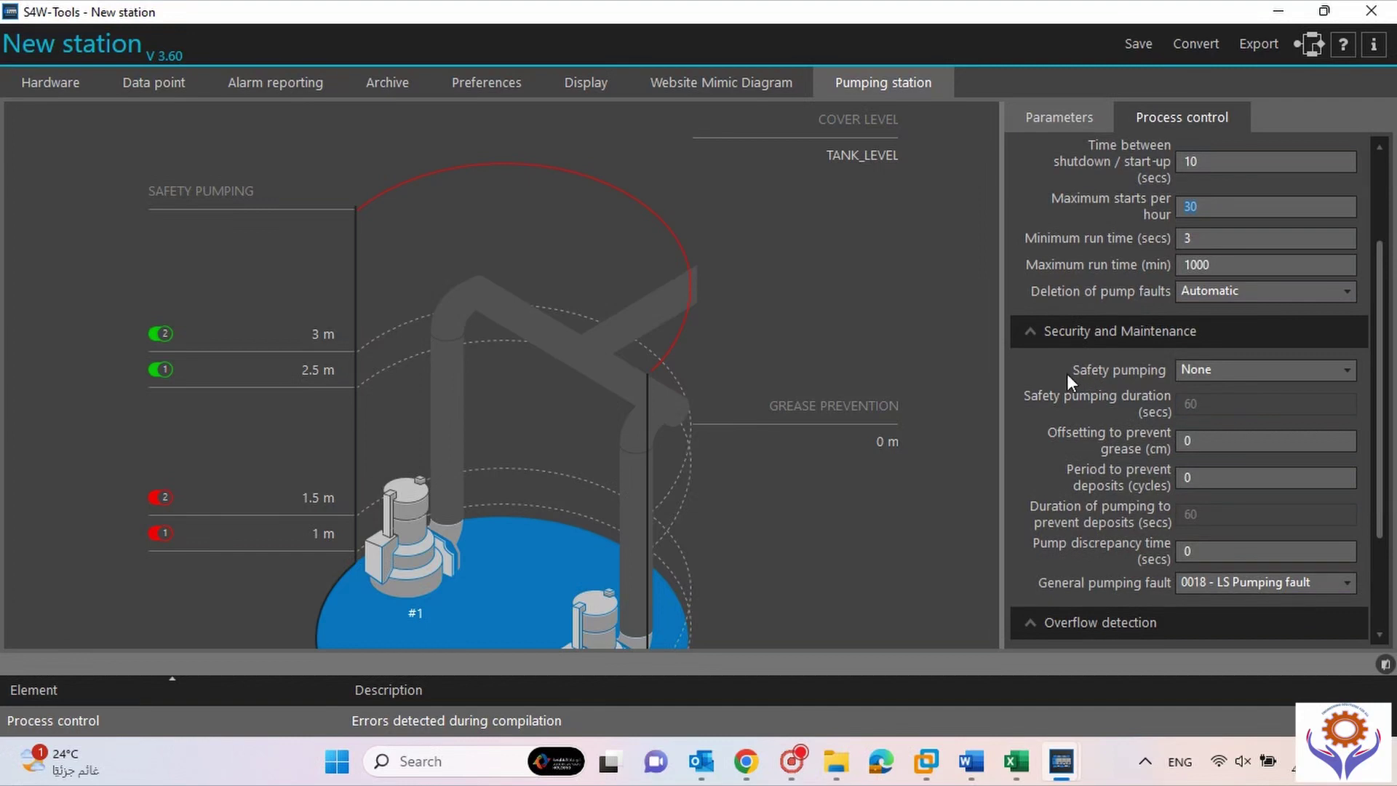
pyautogui.click(1247, 372)
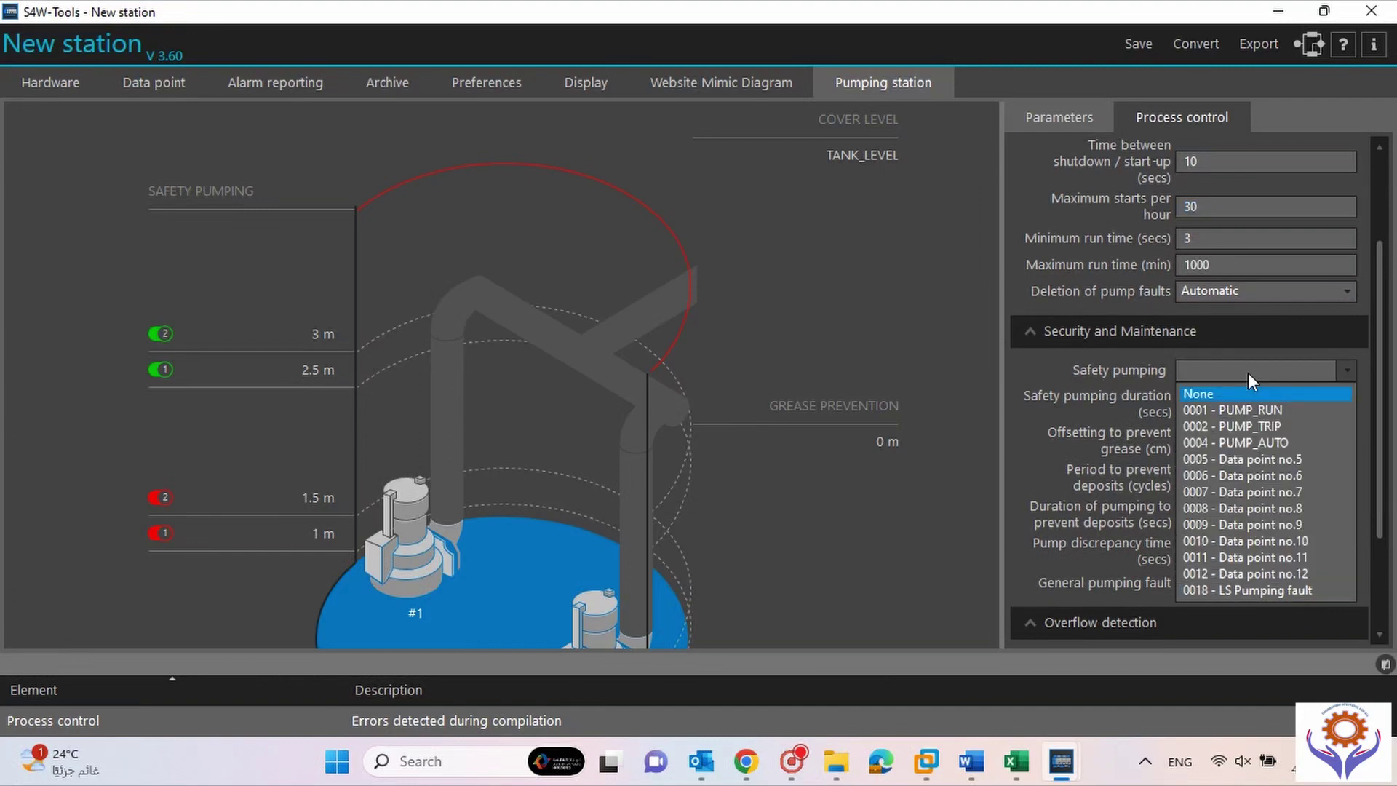
pyautogui.click(1208, 373)
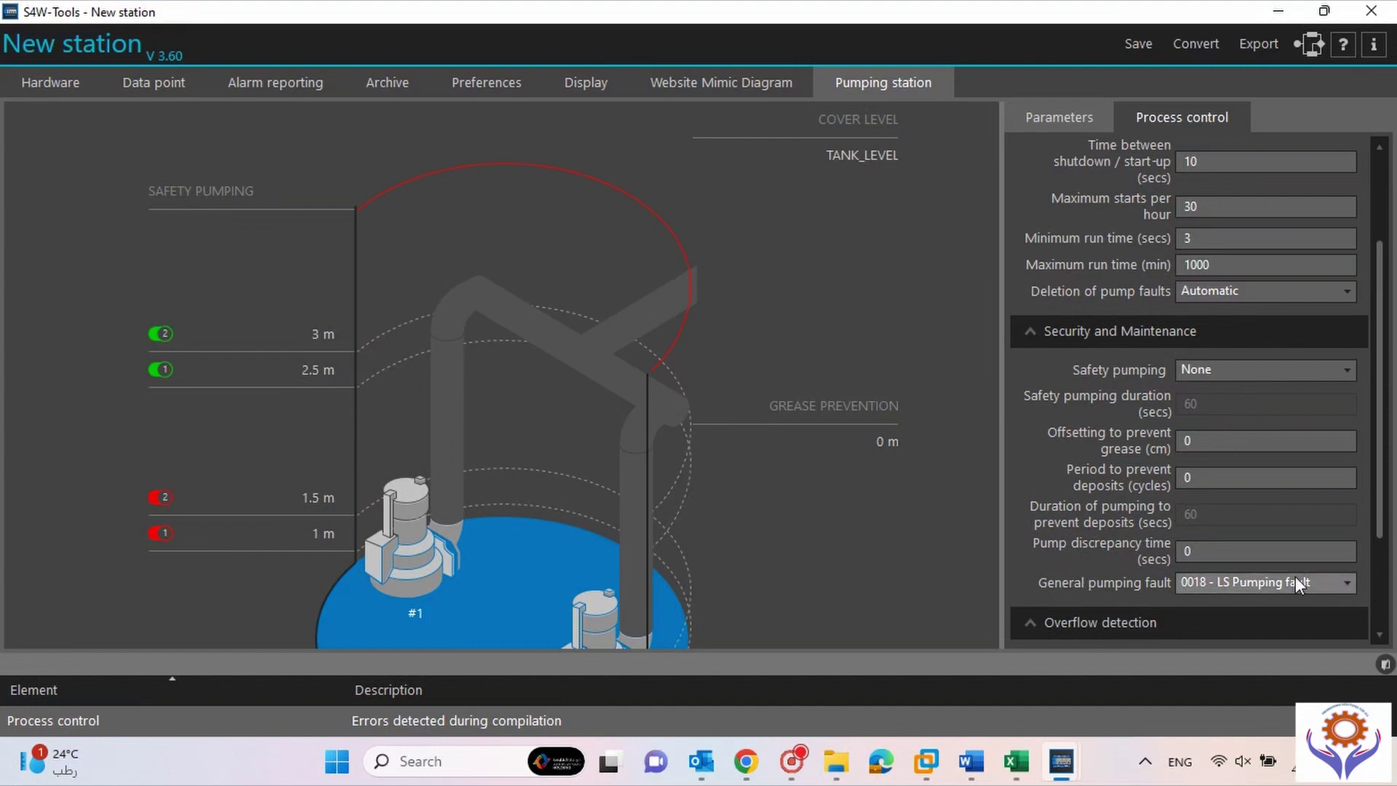
pyautogui.scroll(-2, 1373, 502)
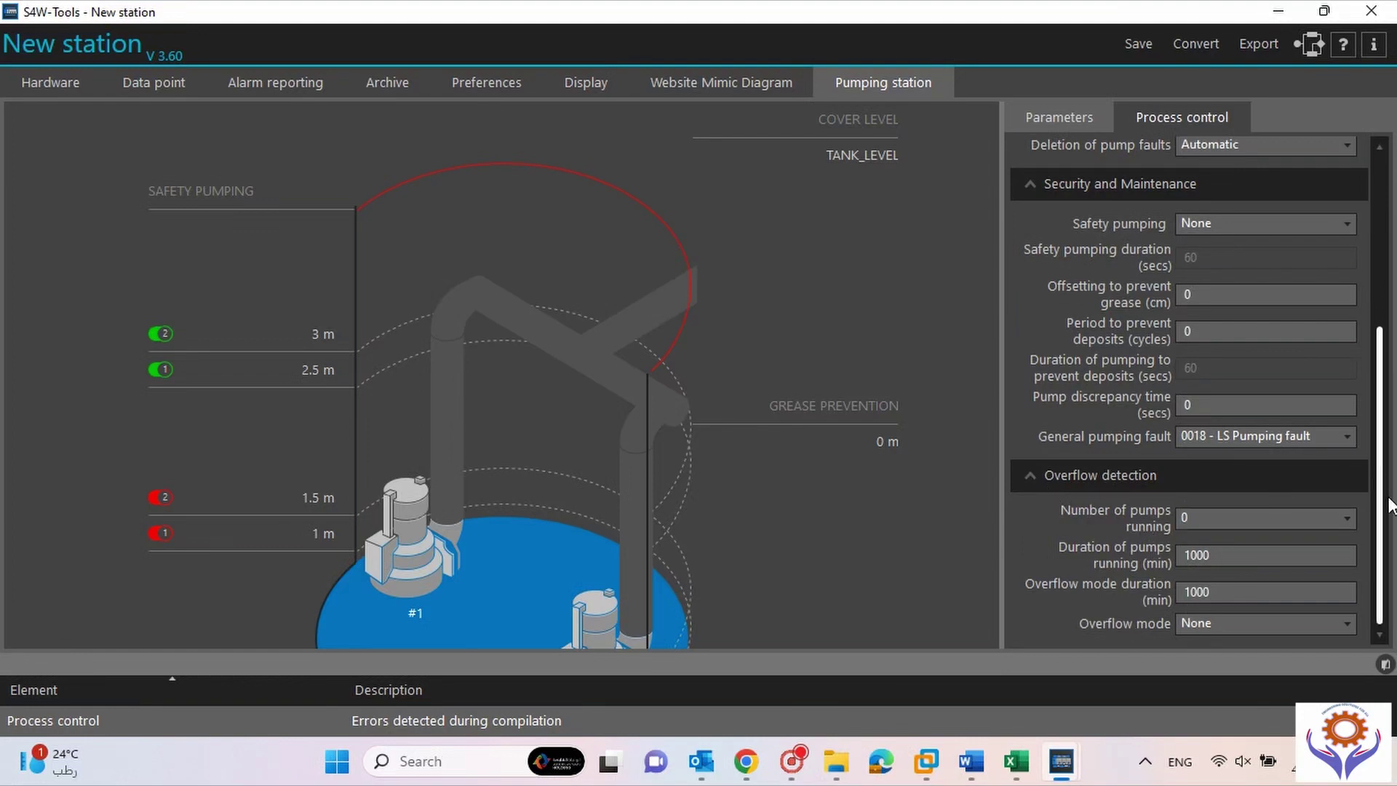
pyautogui.moveTo(1386, 506); pyautogui.dragTo(1390, 239)
pyautogui.click(1067, 125)
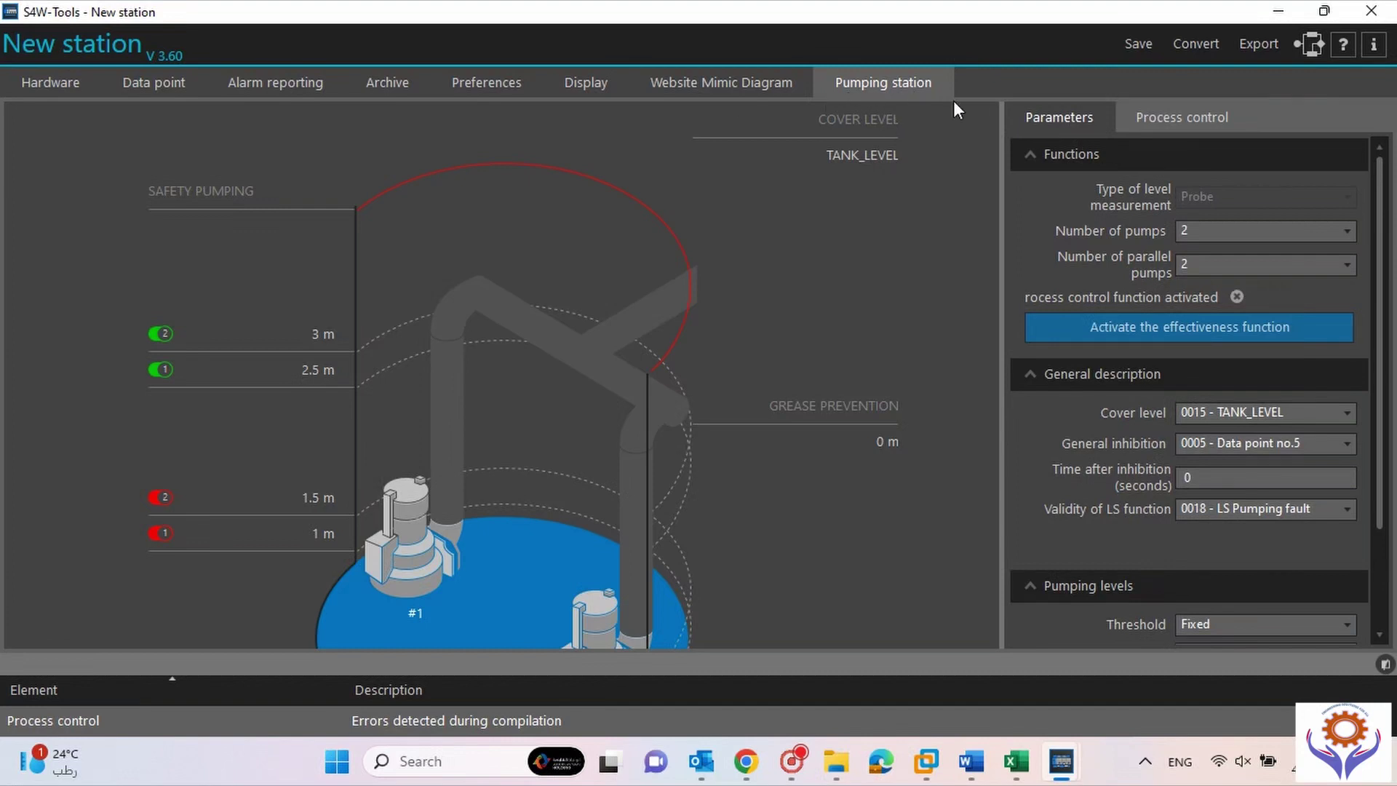
# Look over the website mimic diagrams and local display layout, then return to the Hardware modules.
pyautogui.click(1166, 115)
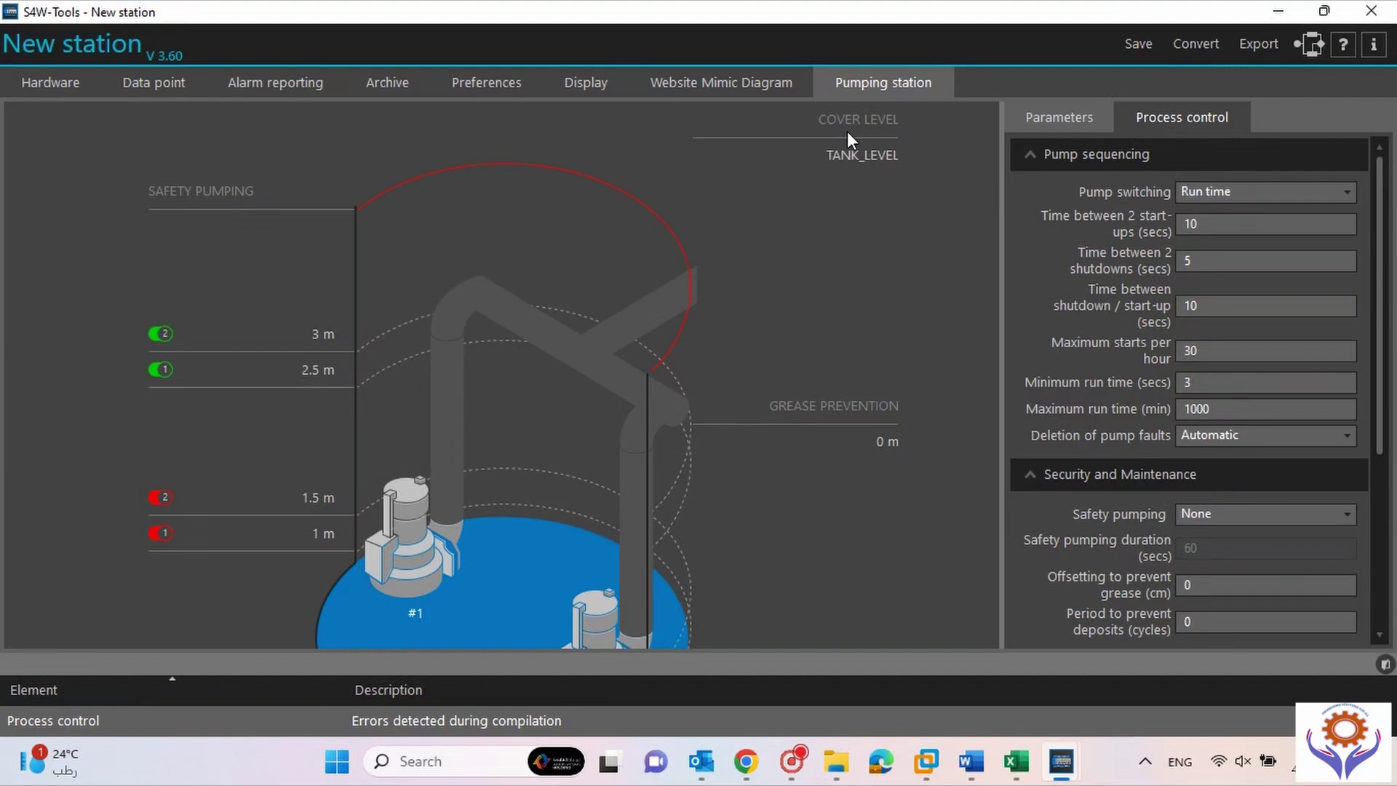
pyautogui.click(739, 81)
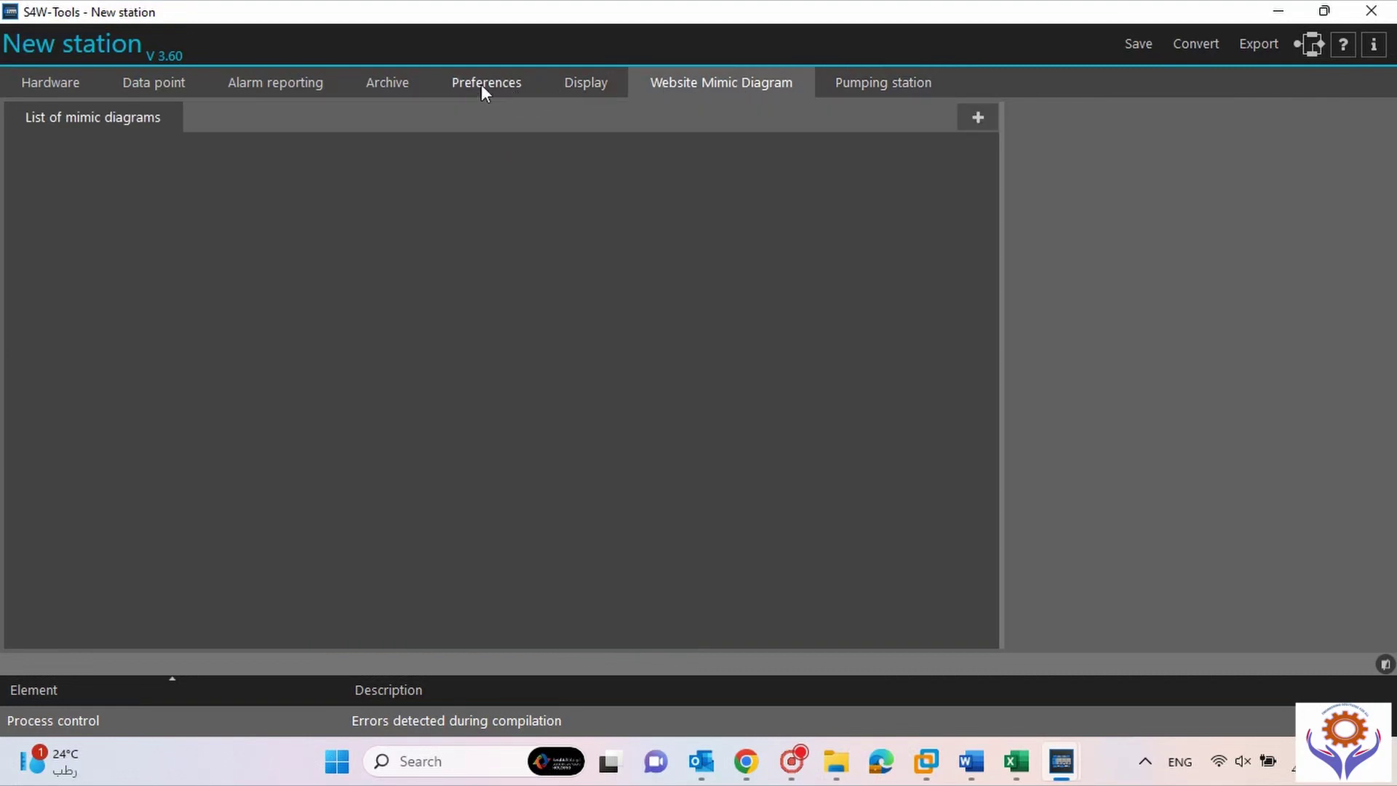
pyautogui.click(601, 87)
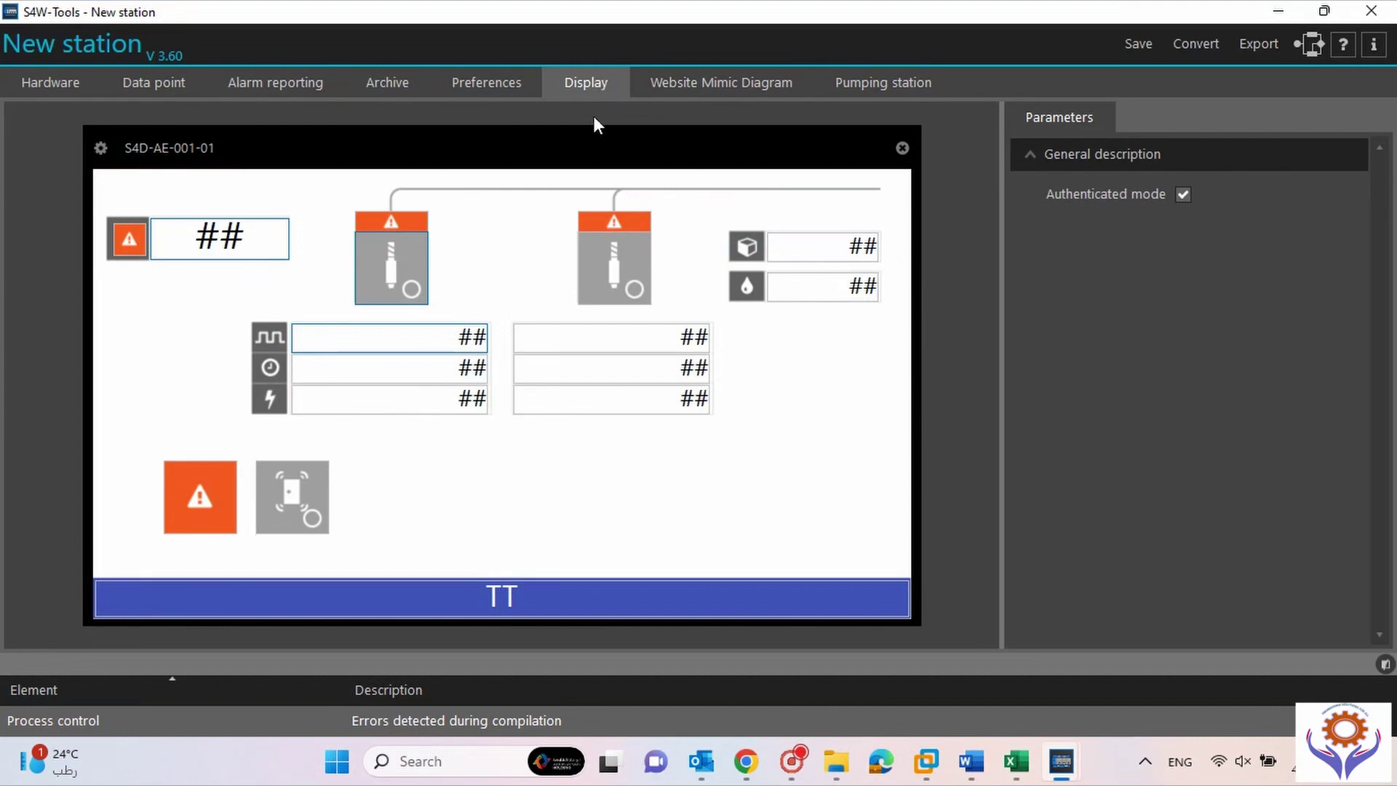
pyautogui.click(766, 89)
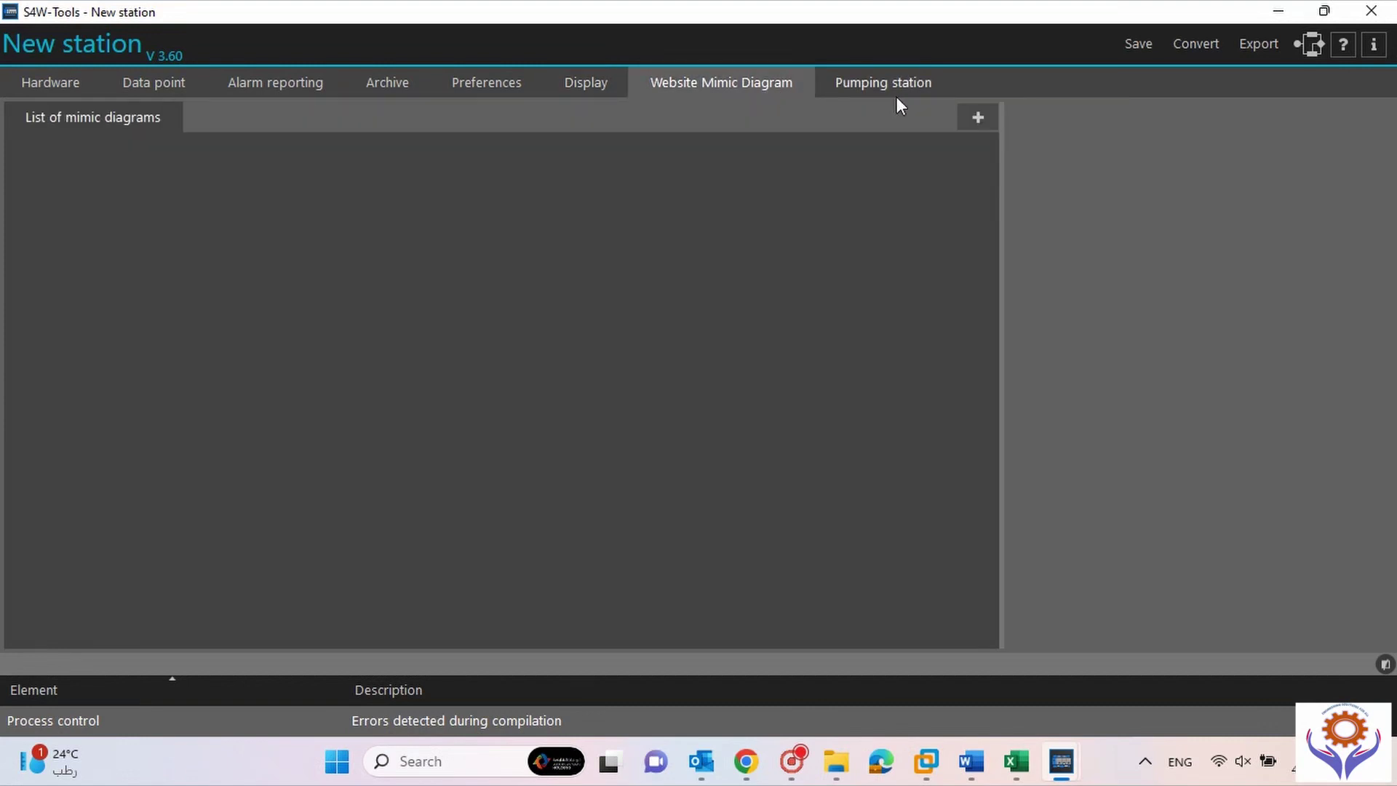
pyautogui.click(895, 96)
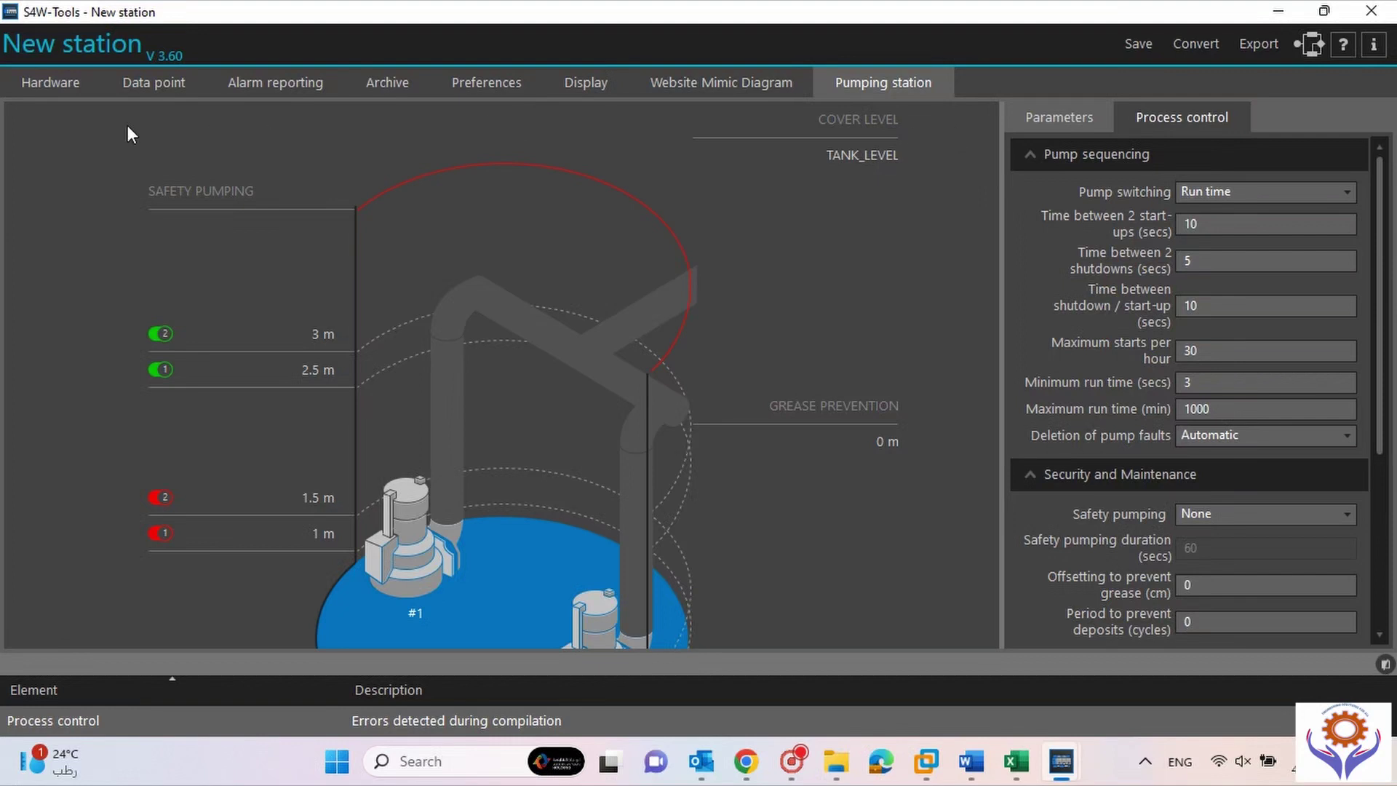
pyautogui.click(57, 85)
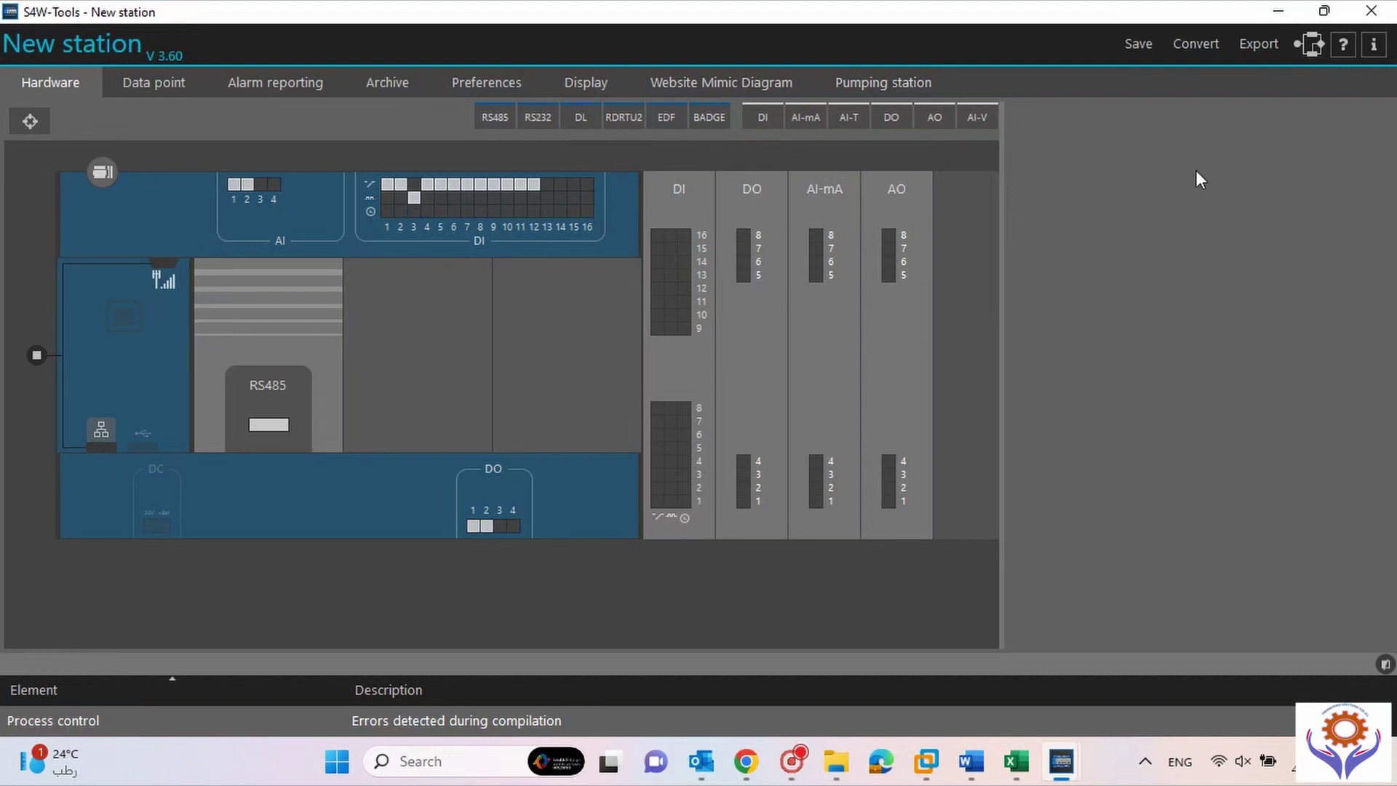
# Close the station with its configuration saved, then select each New station in the Network list.
pyautogui.click(1371, 11)
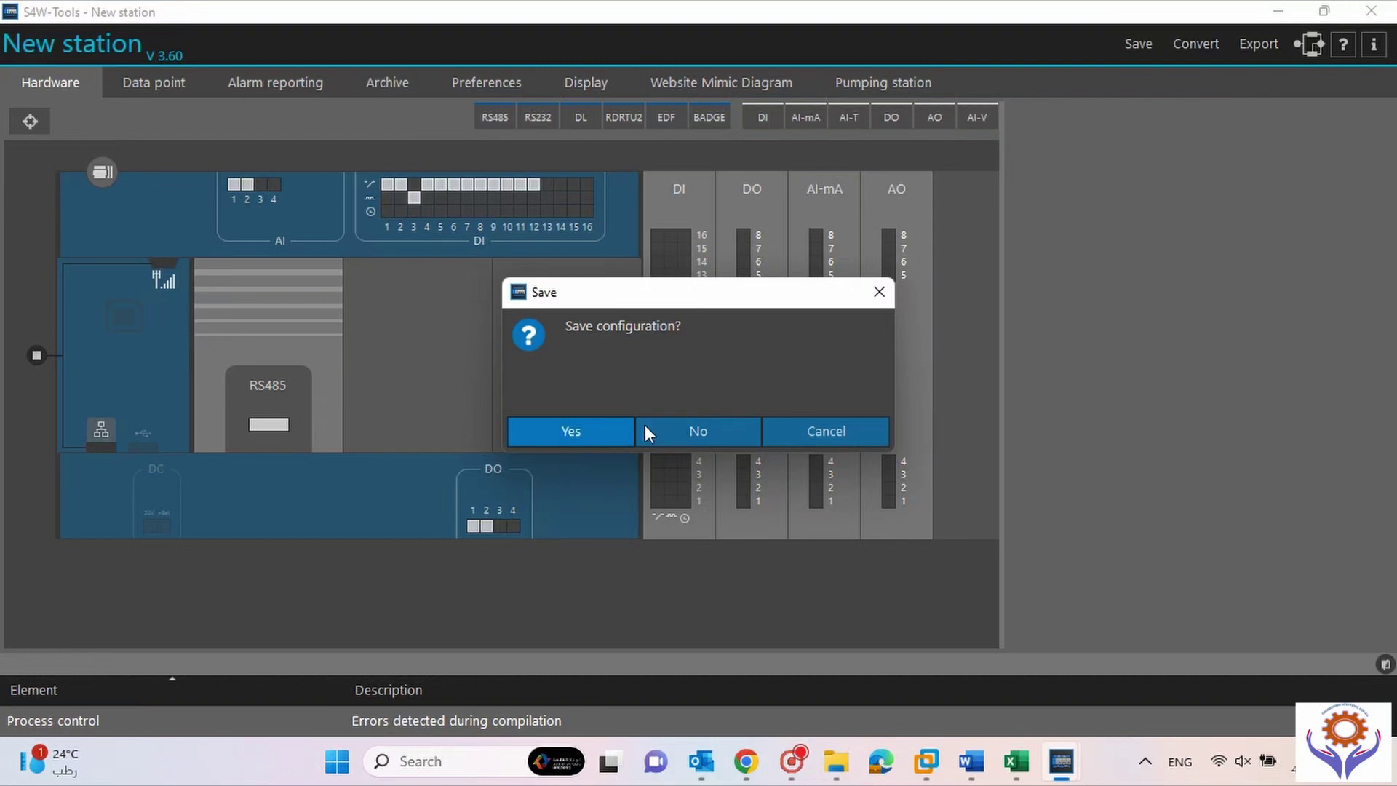
pyautogui.click(571, 432)
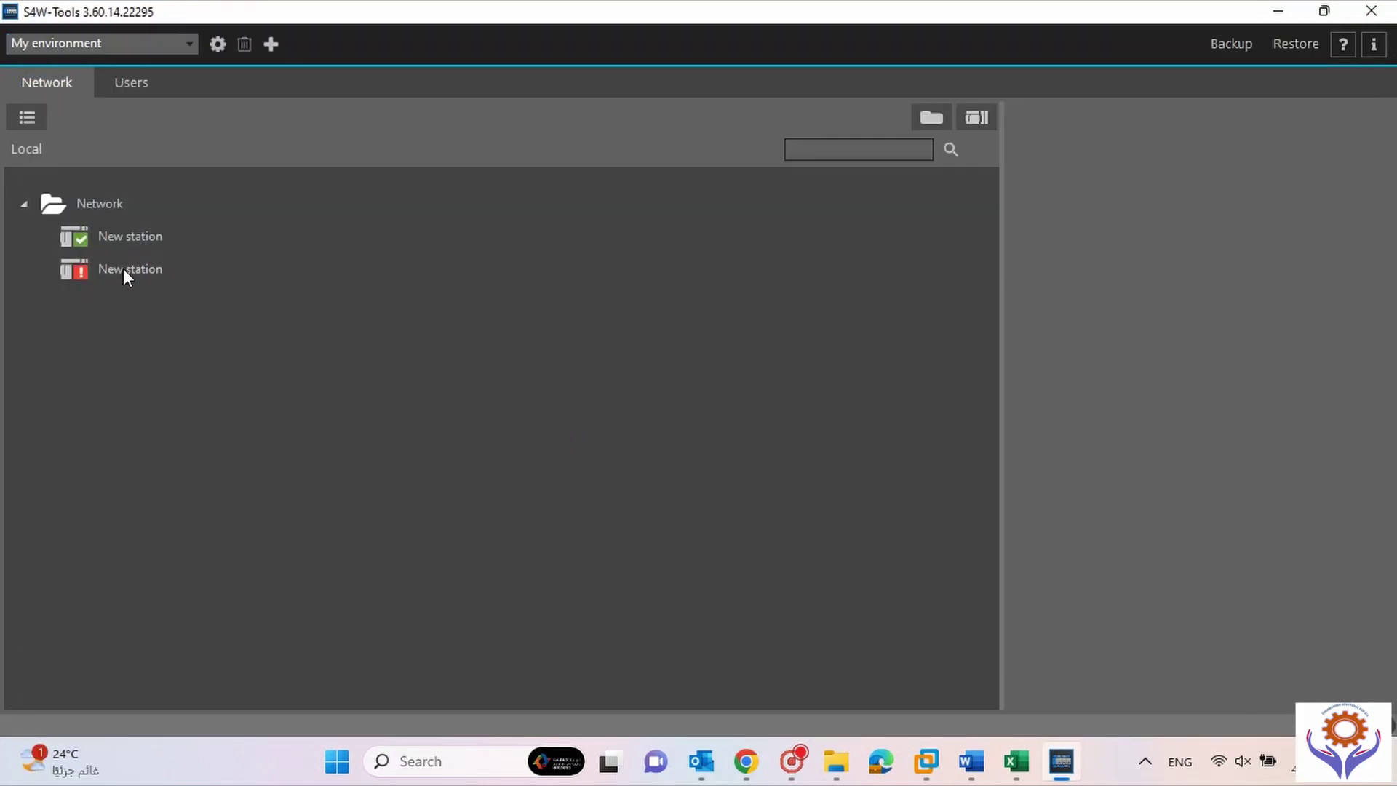
pyautogui.moveTo(123, 275)
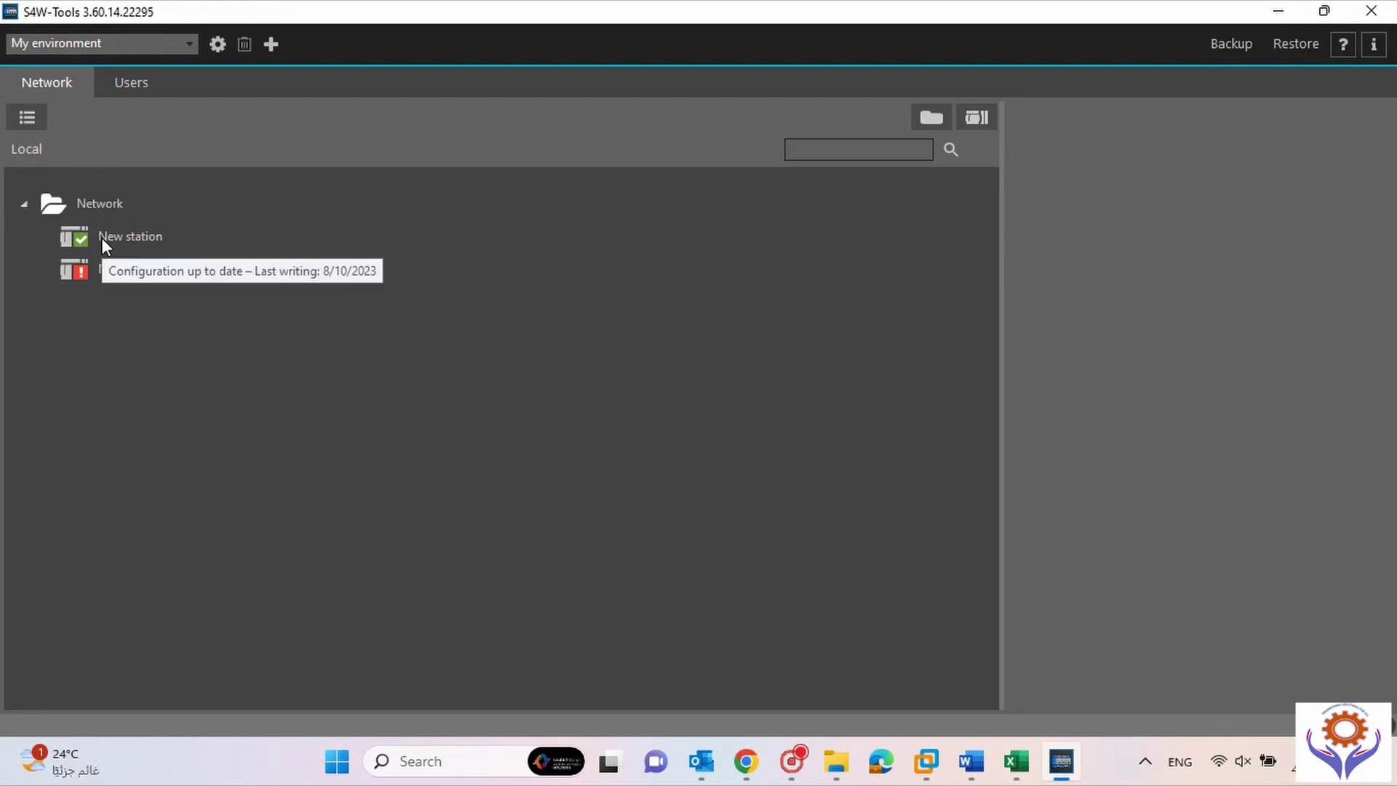
pyautogui.click(102, 238)
pyautogui.click(107, 269)
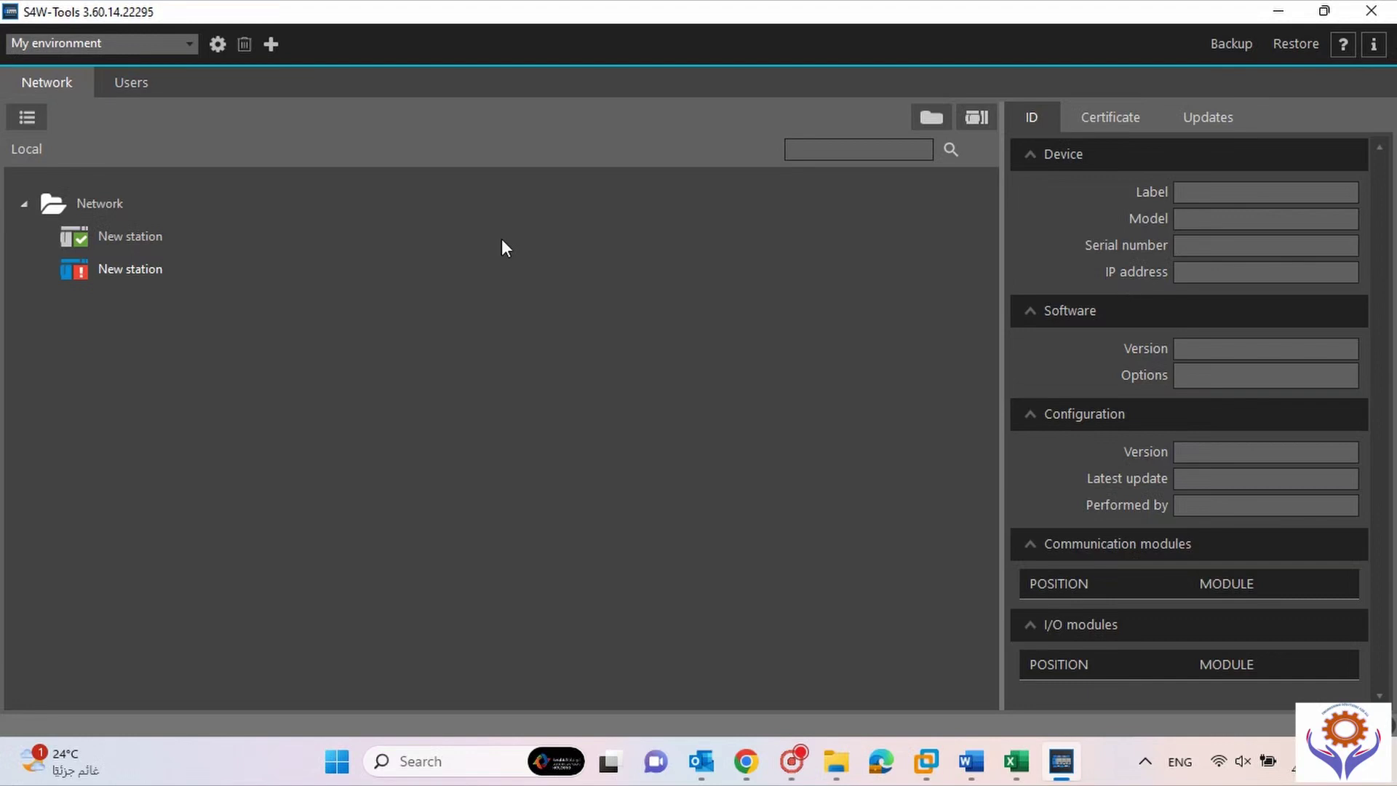
pyautogui.moveTo(142, 273)
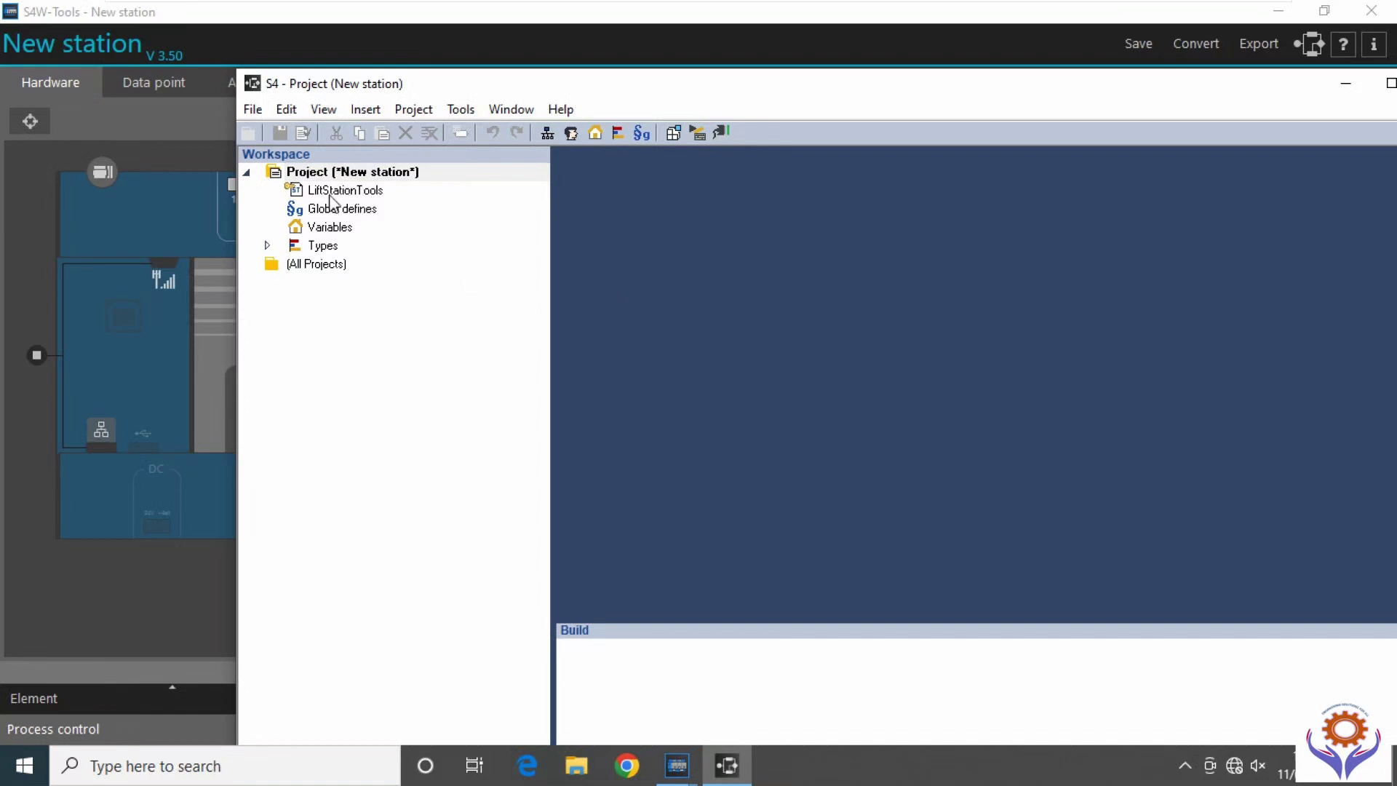
# Read through the LiftStationTools define statements, then open the empty Global defines.
pyautogui.click(329, 192)
pyautogui.doubleClick(329, 192)
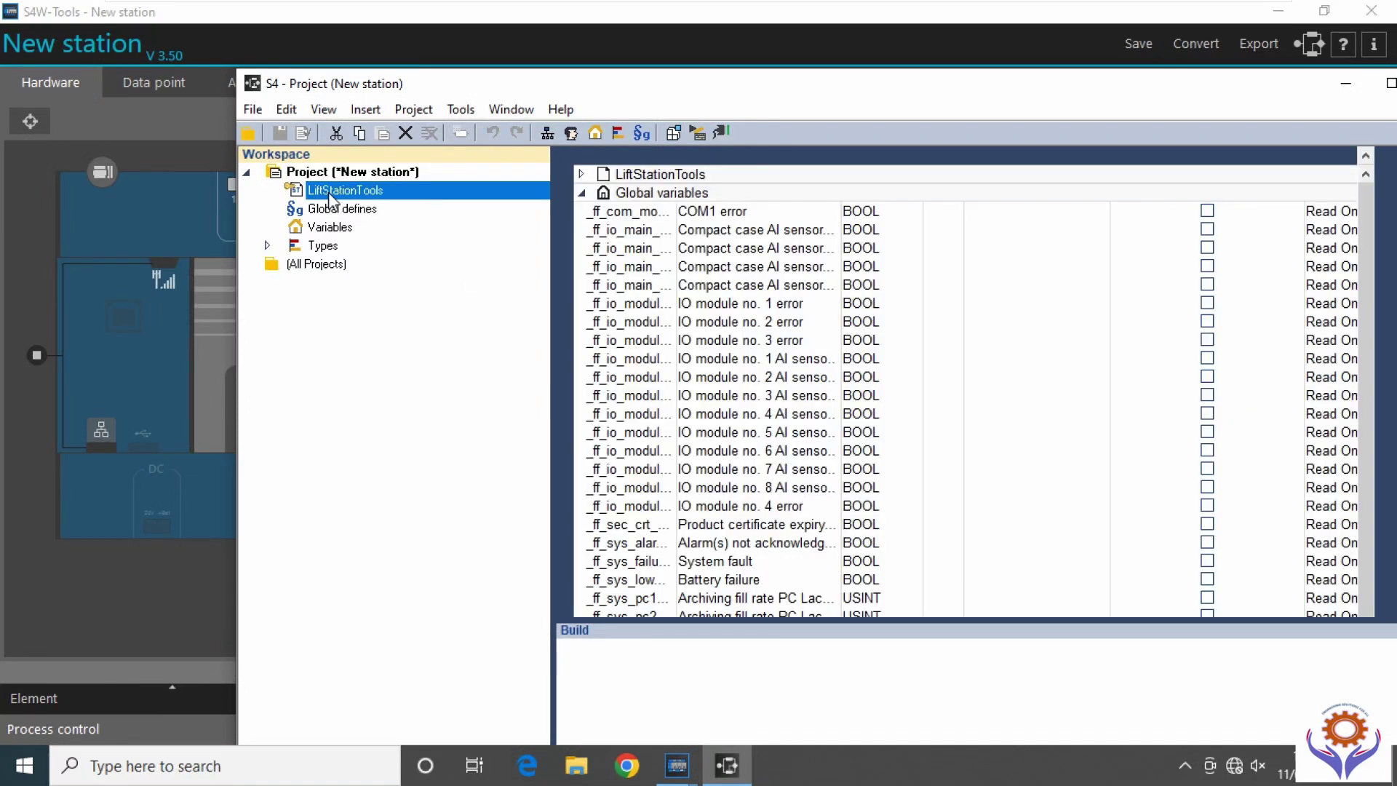
pyautogui.scroll(-20, 873, 382)
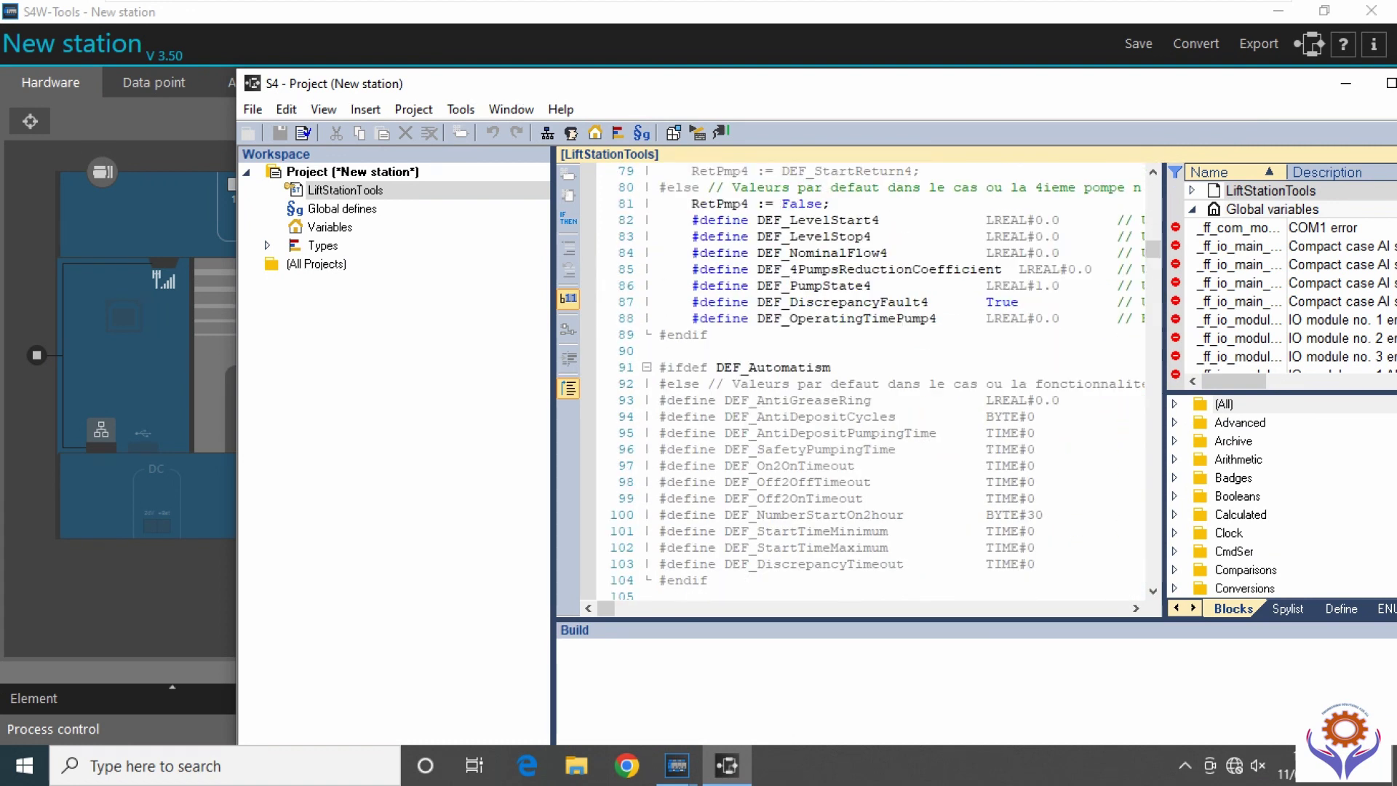
pyautogui.moveTo(1153, 250); pyautogui.dragTo(1151, 178)
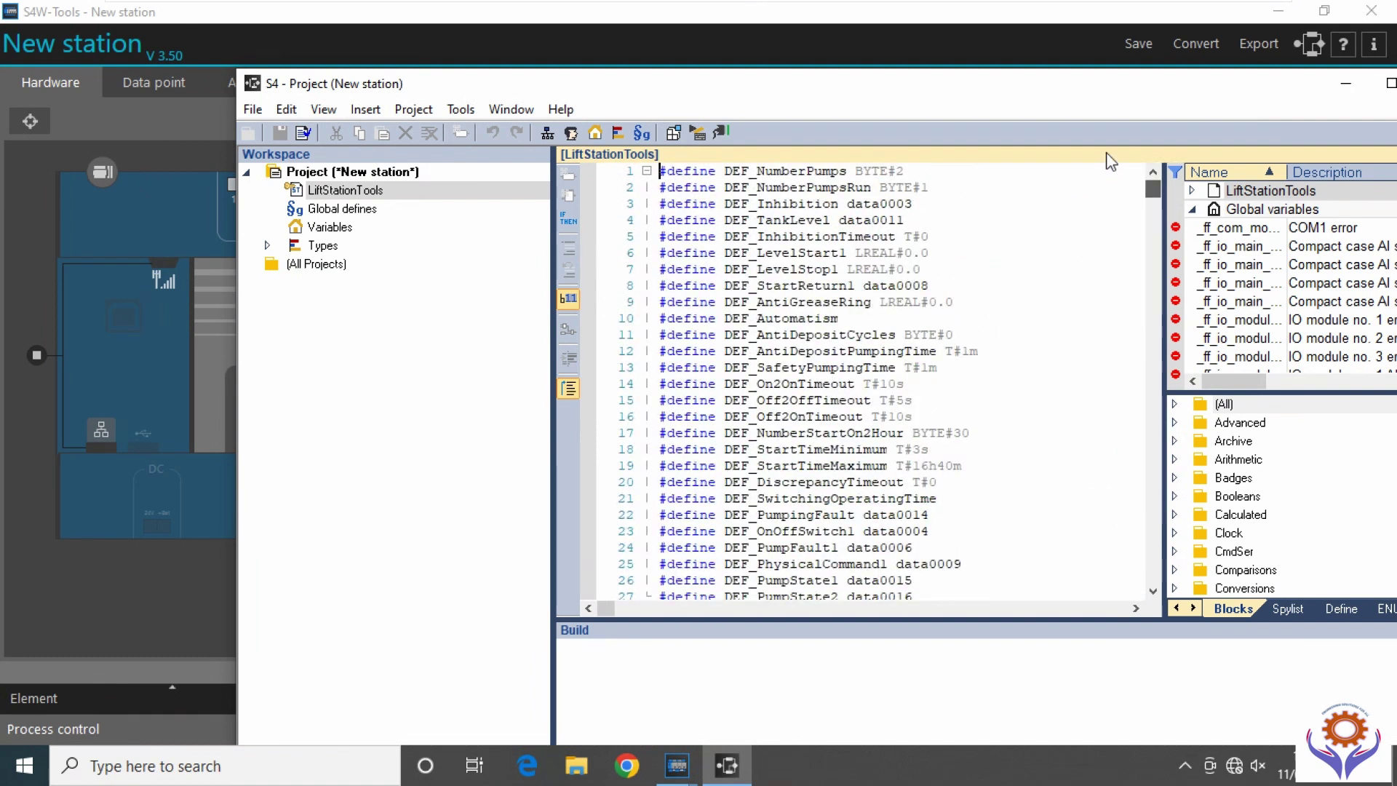
pyautogui.doubleClick(331, 208)
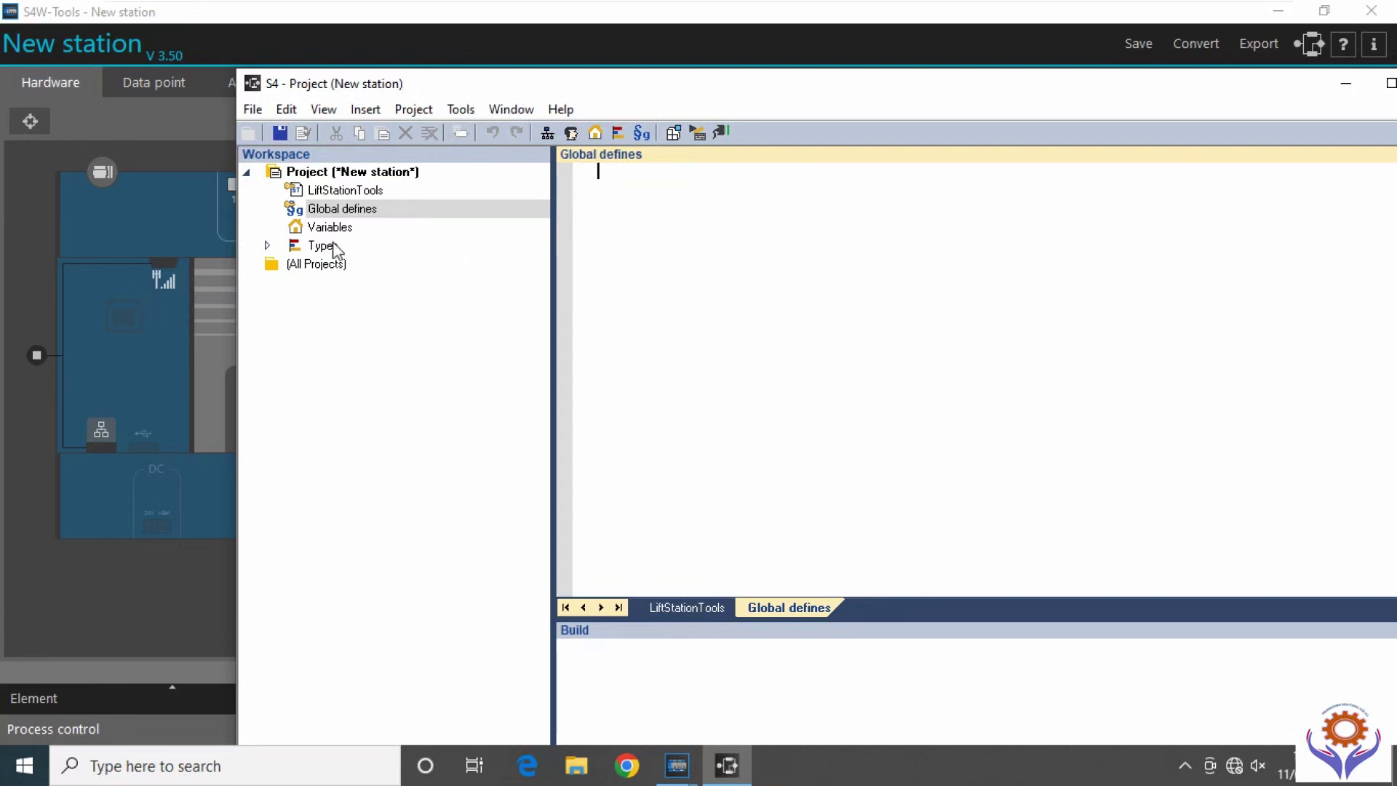
# Open the Variables table and review the data0008 through data0017 PUMP_RUNTIME descriptions.
pyautogui.click(267, 246)
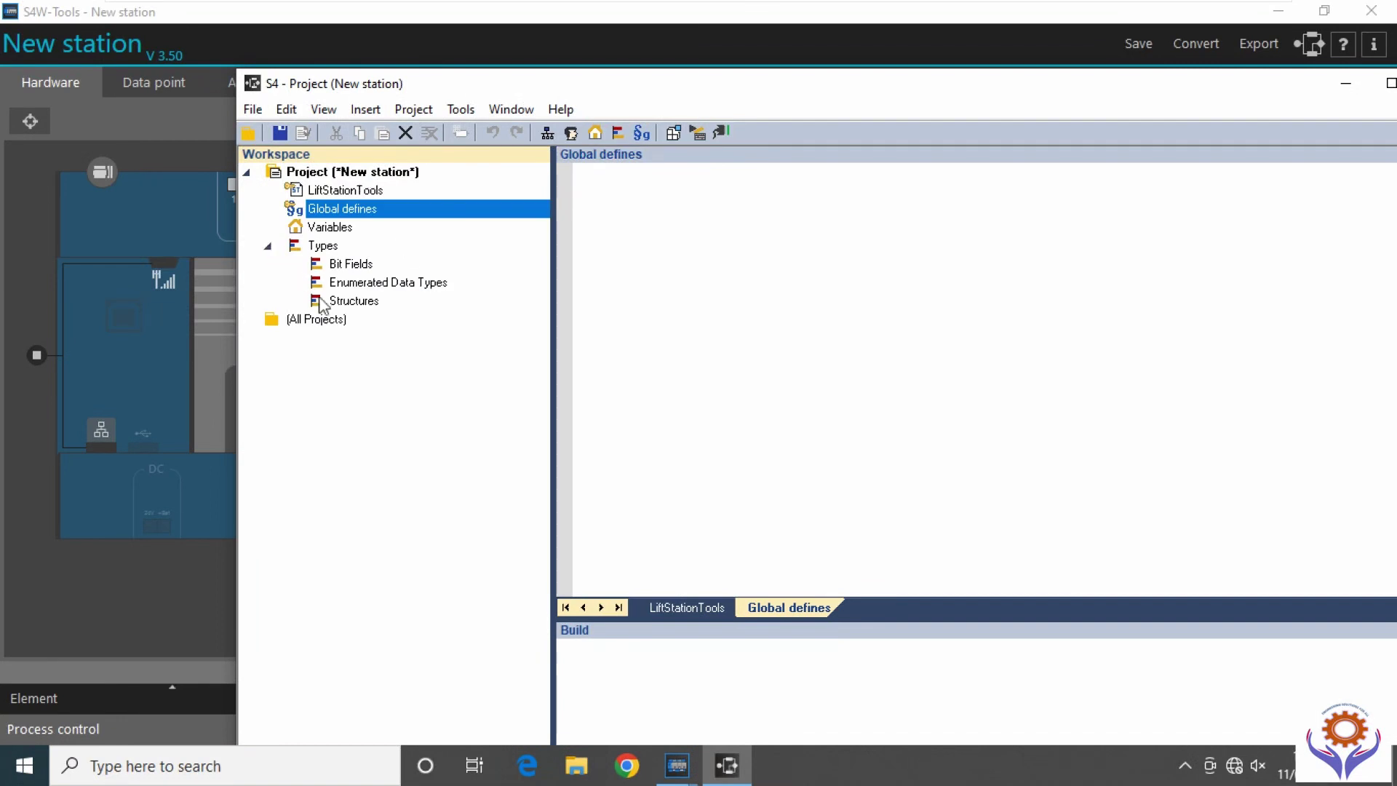
pyautogui.doubleClick(324, 226)
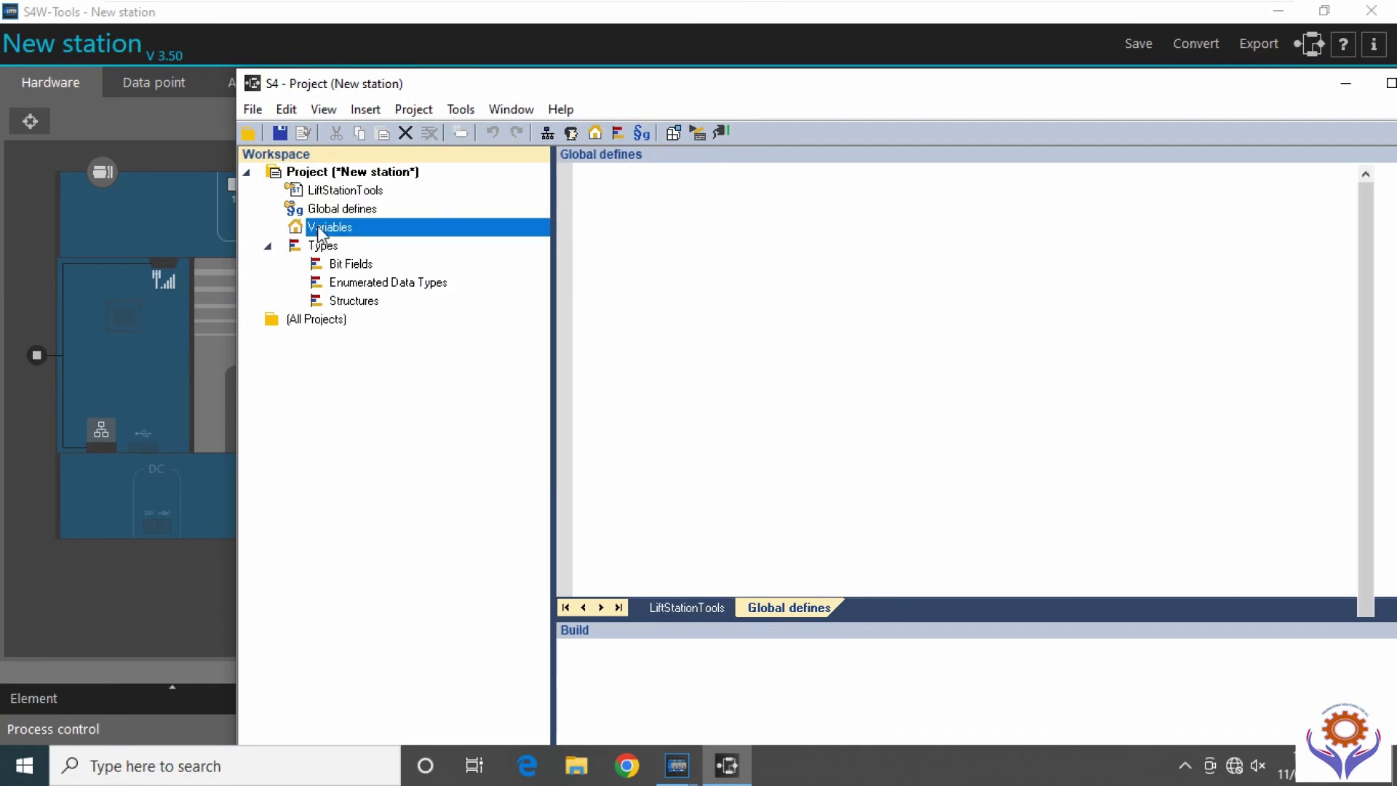
pyautogui.scroll(-8, 753, 459)
pyautogui.scroll(10, 757, 455)
pyautogui.scroll(-1, 757, 451)
pyautogui.scroll(1, 757, 451)
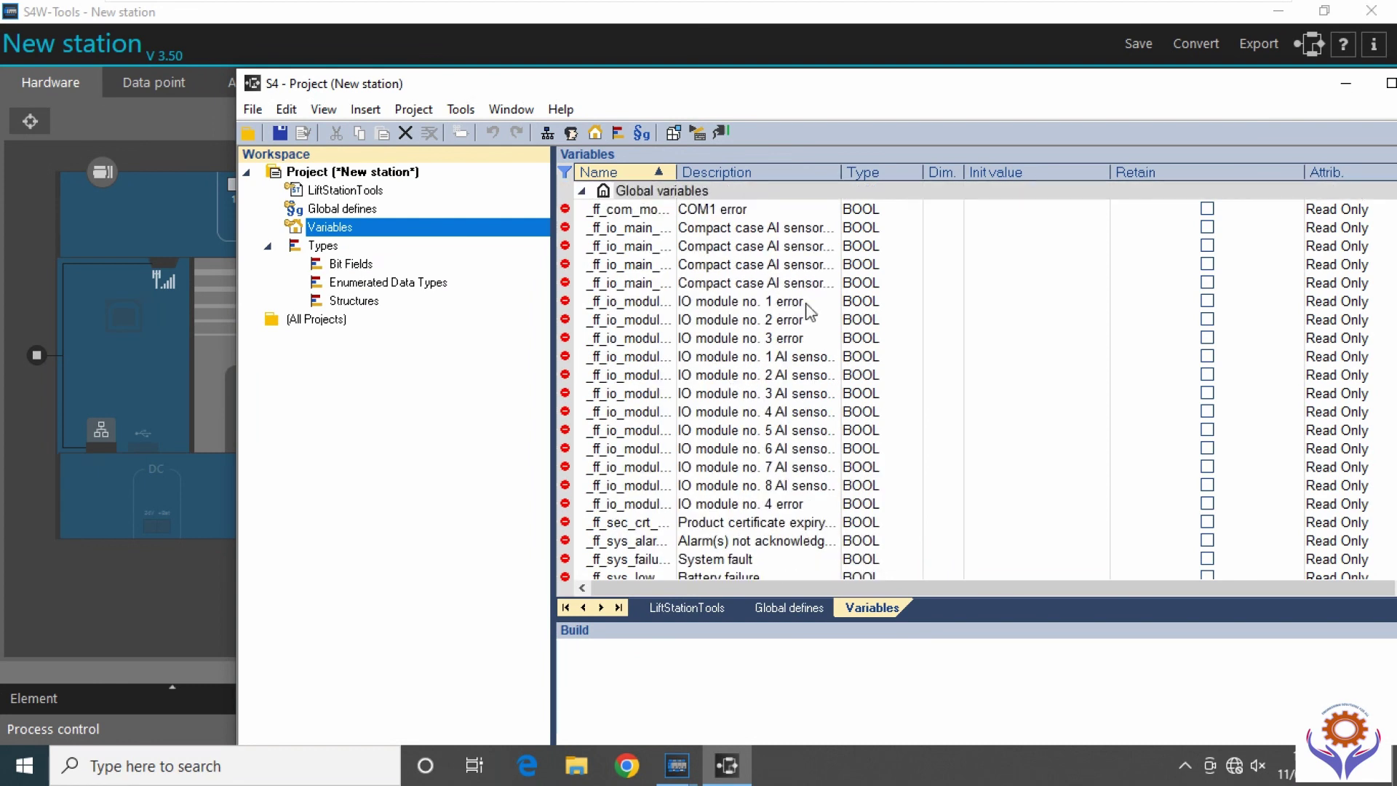
pyautogui.scroll(-8, 800, 407)
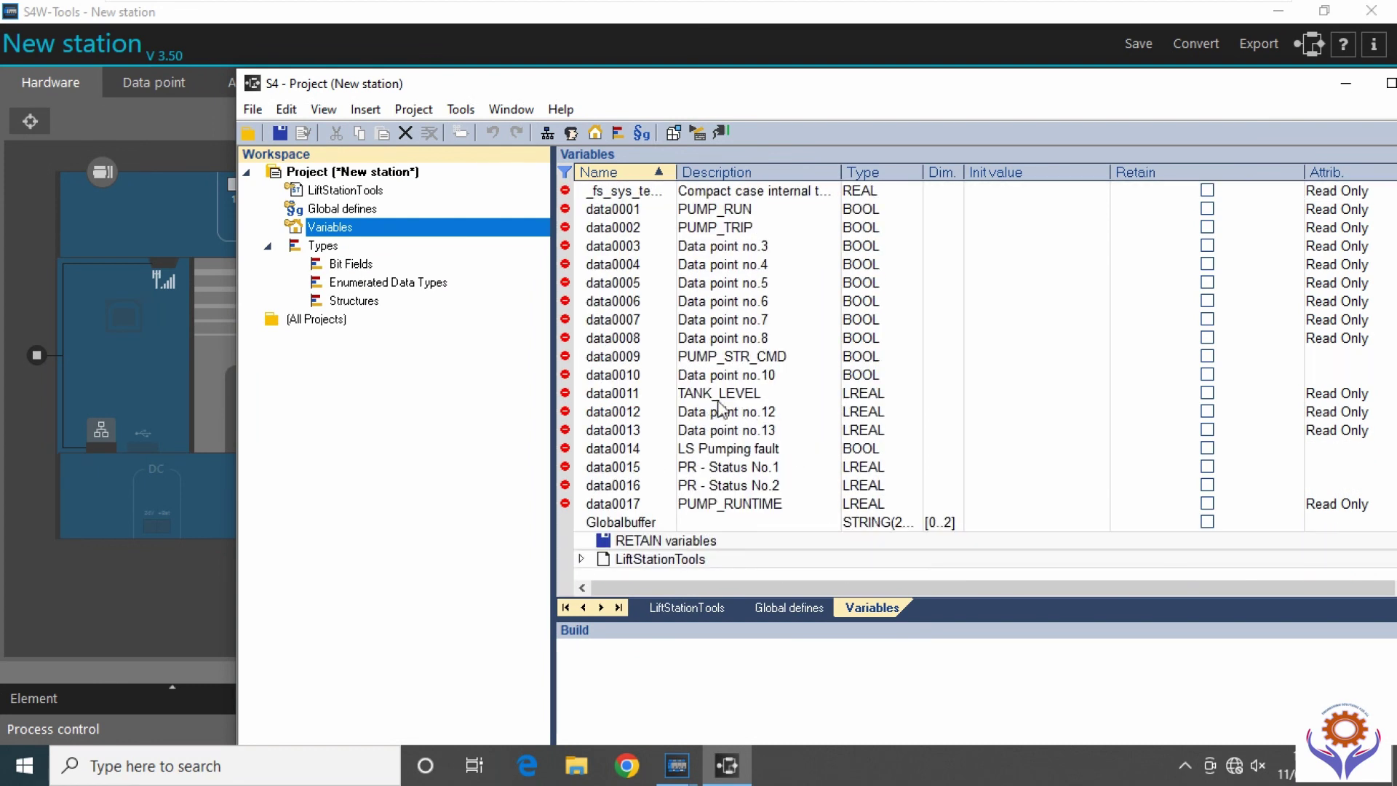
pyautogui.click(739, 412)
pyautogui.click(736, 504)
pyautogui.click(729, 466)
pyautogui.click(736, 412)
pyautogui.click(734, 338)
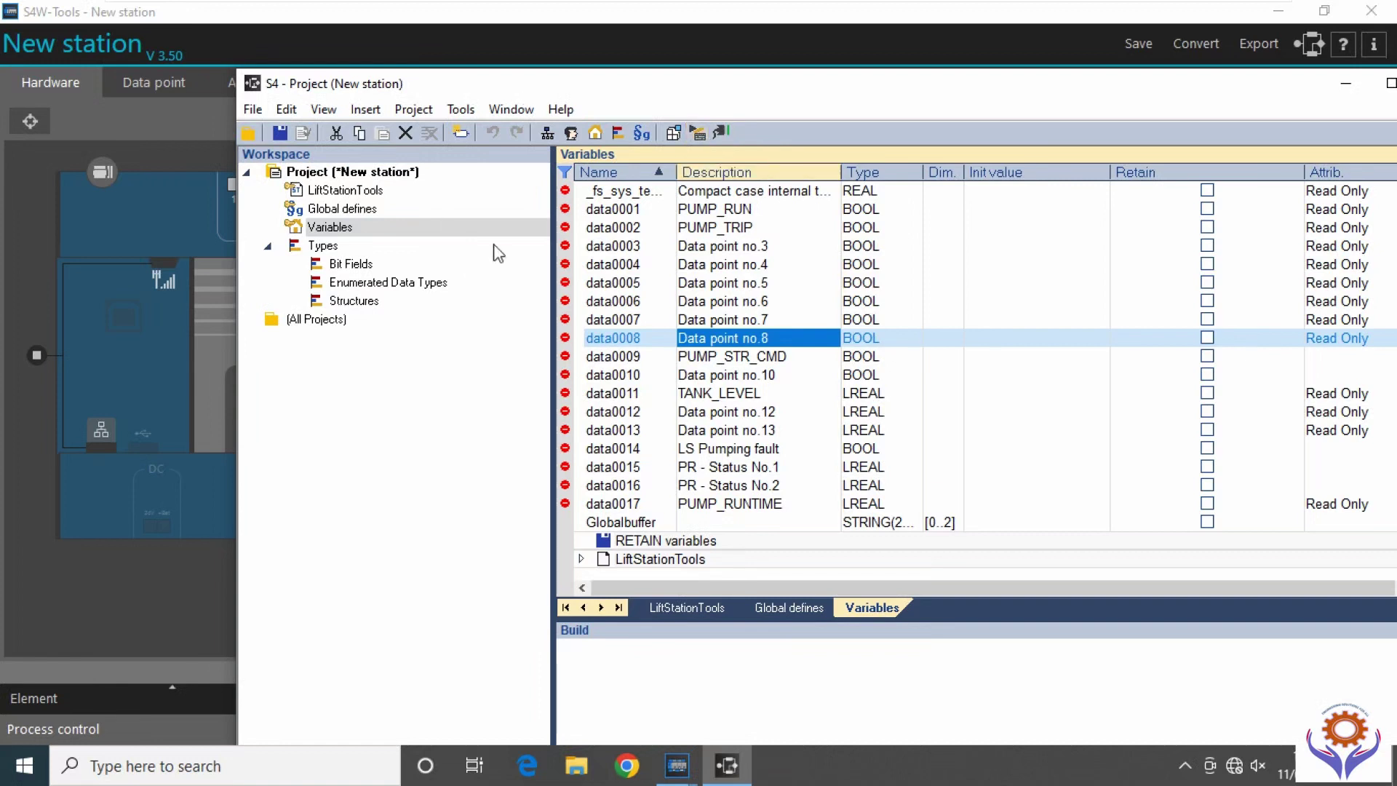
# Switch between the empty Global defines page, the Variables table and the LiftStationTools code.
pyautogui.click(335, 208)
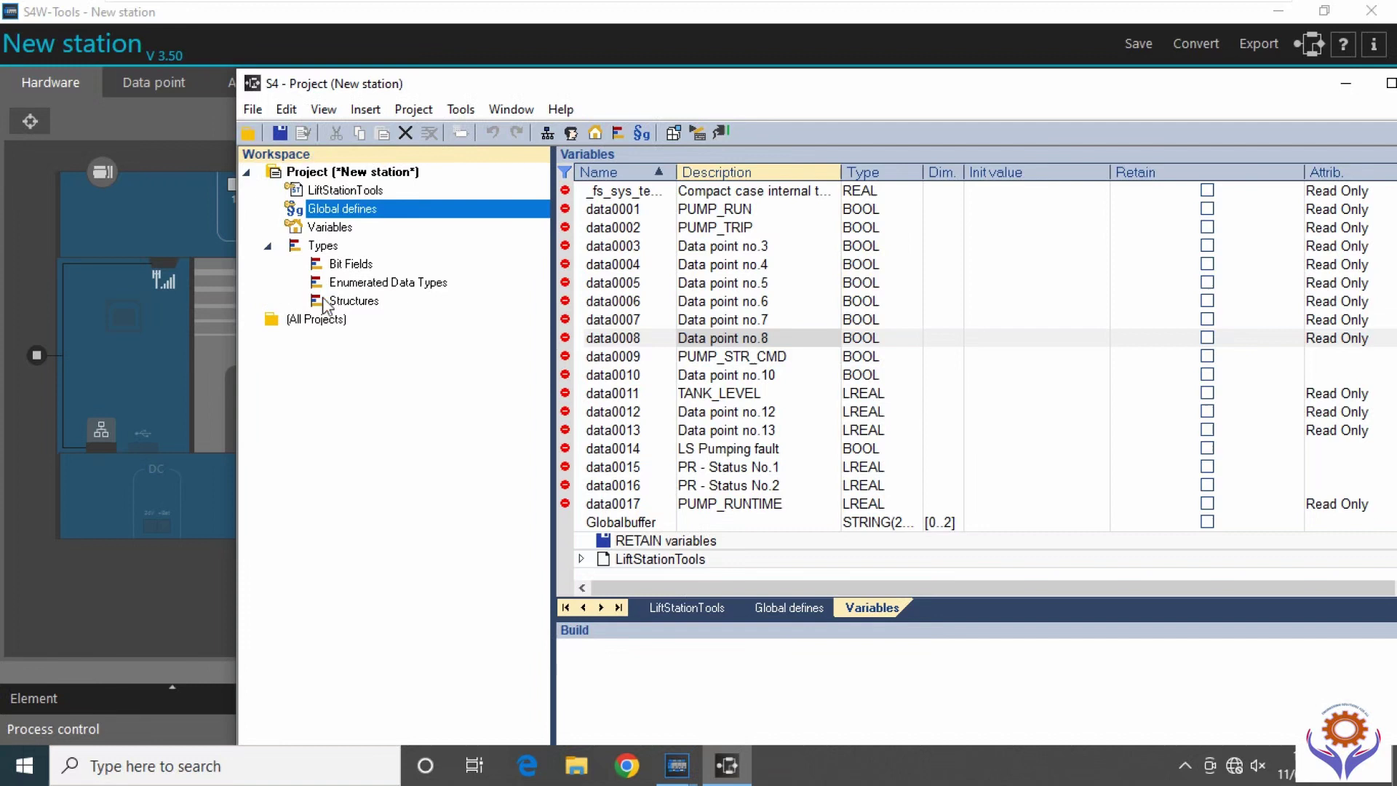
pyautogui.click(336, 226)
pyautogui.click(339, 208)
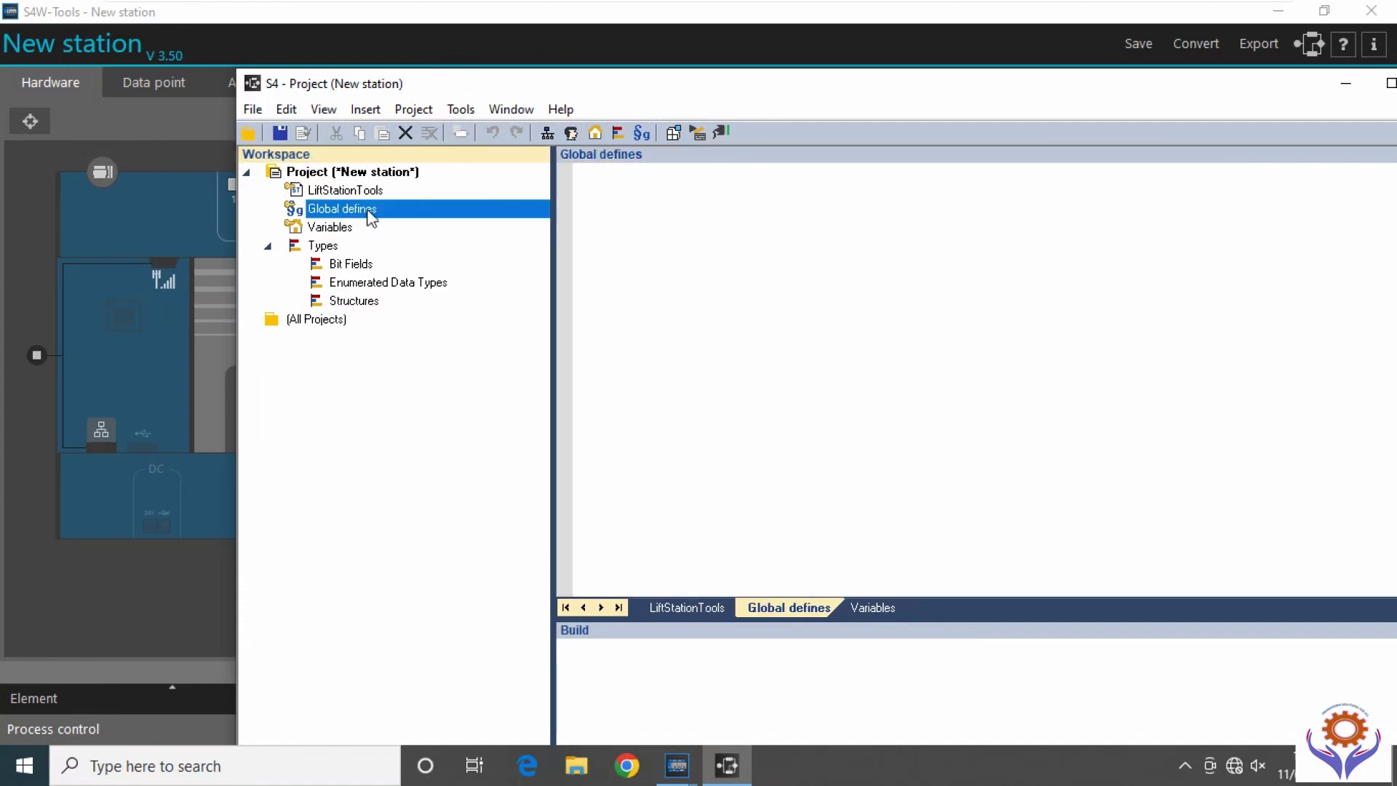
pyautogui.click(582, 176)
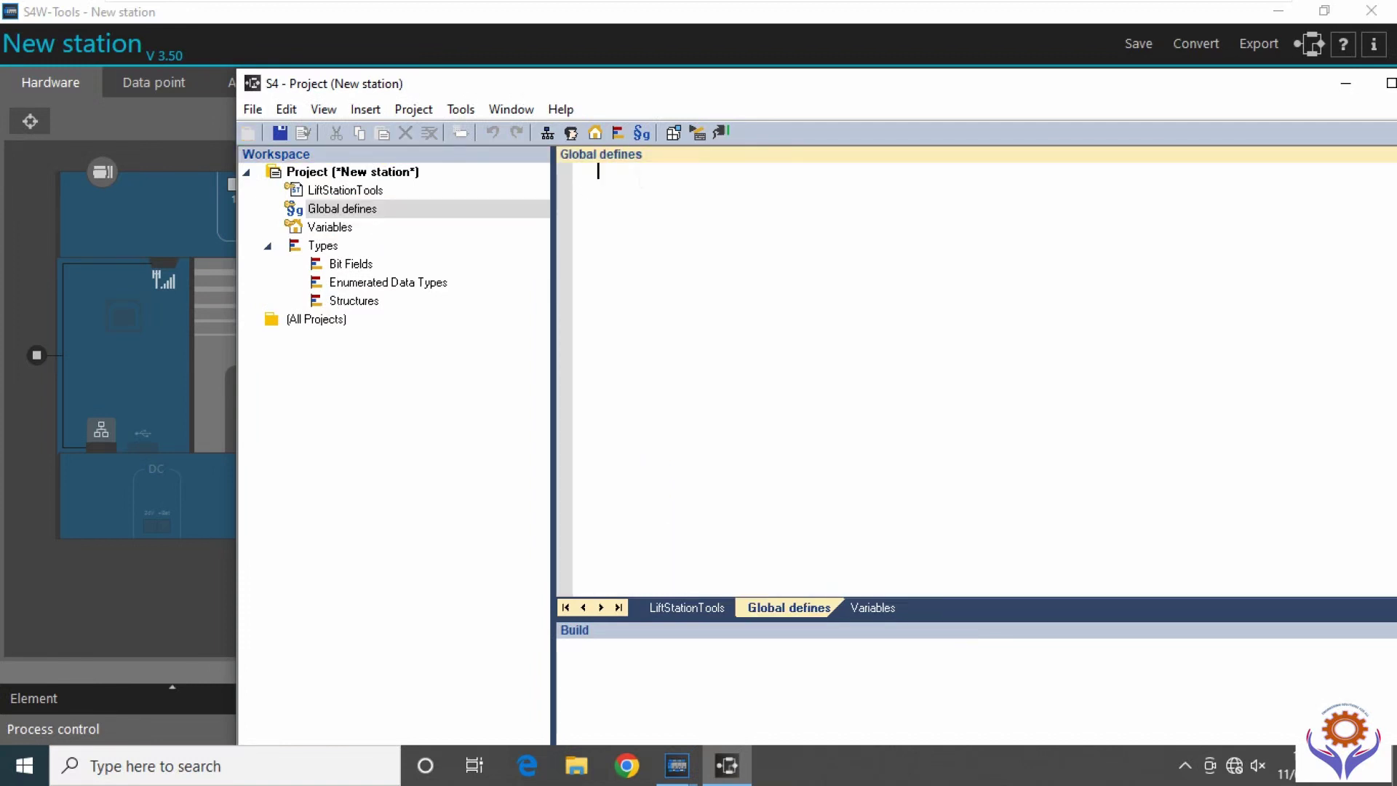
pyautogui.click(336, 227)
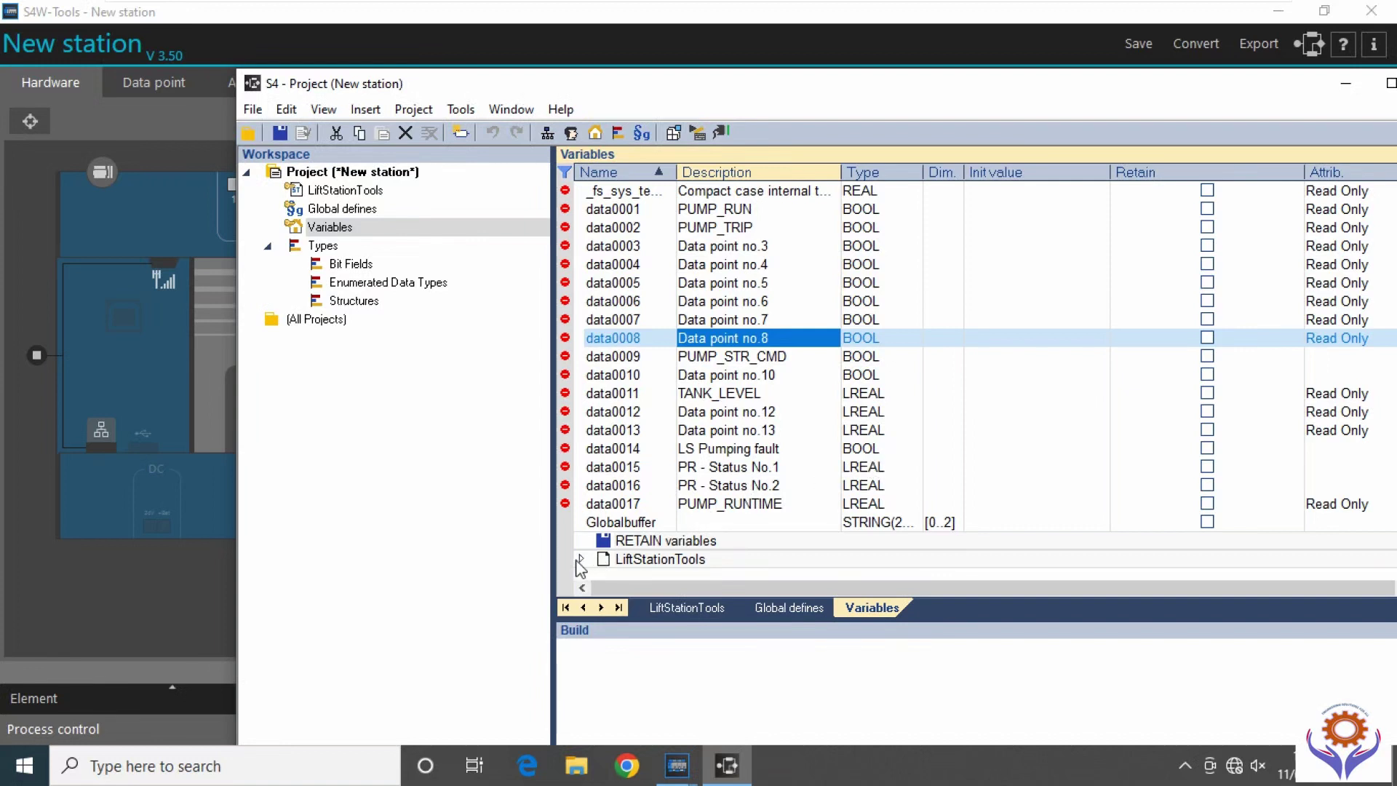
pyautogui.doubleClick(325, 211)
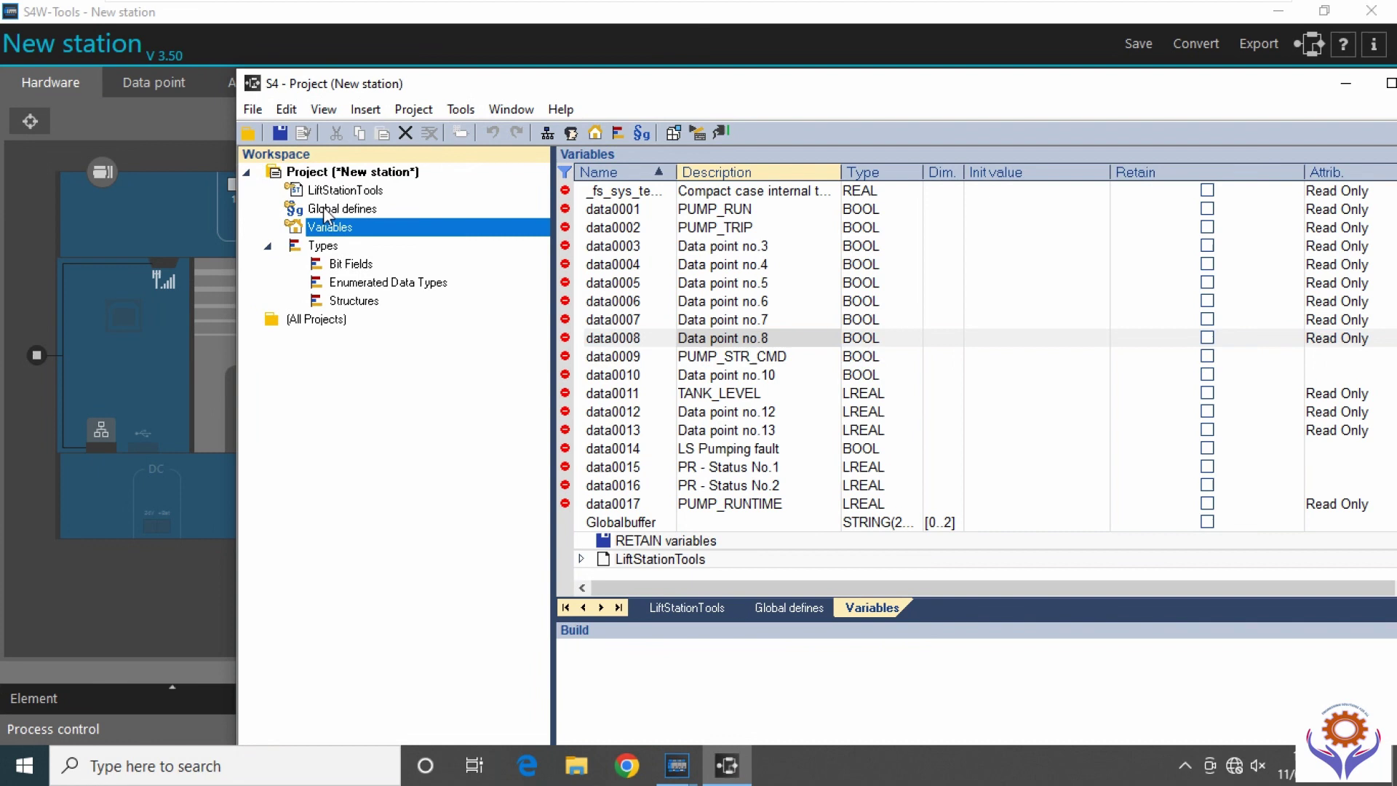
pyautogui.click(670, 609)
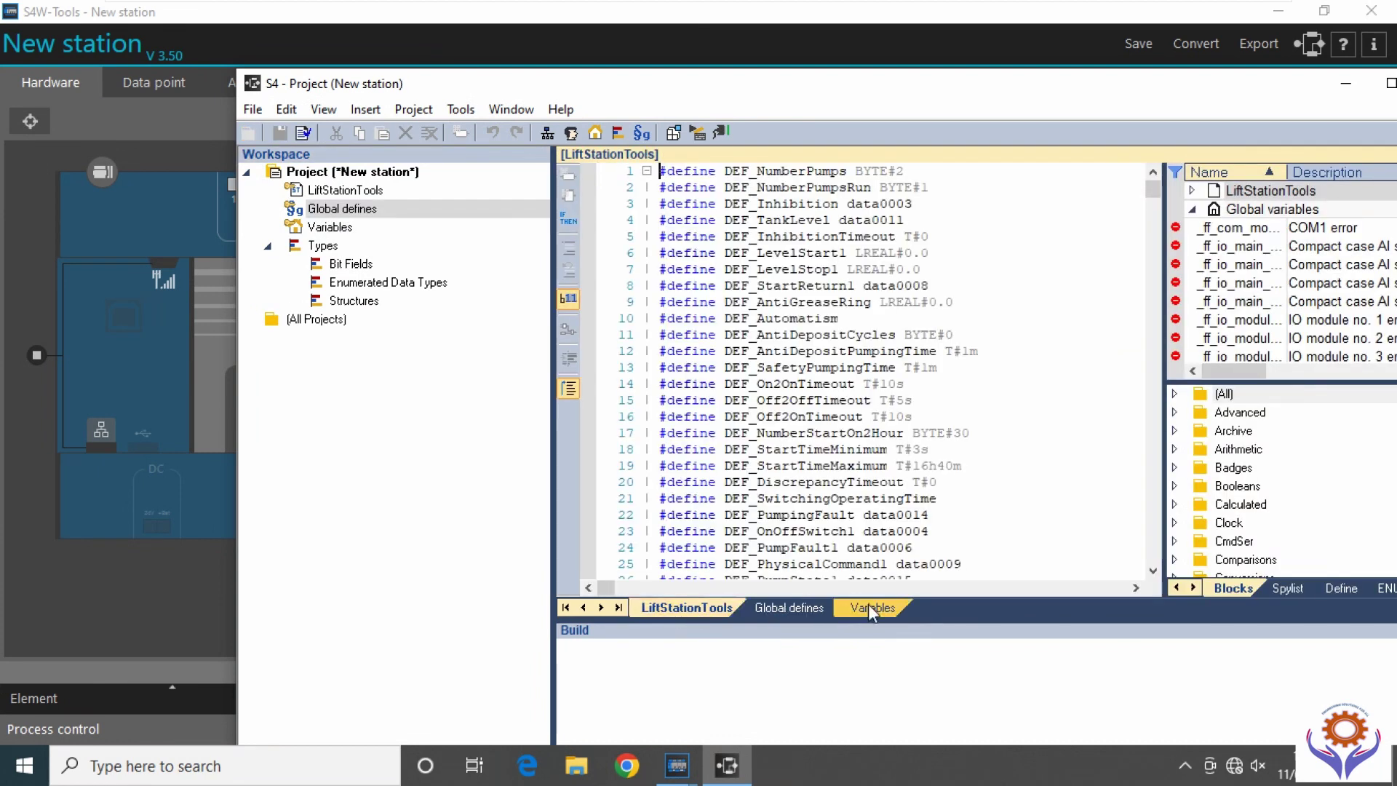
pyautogui.click(873, 608)
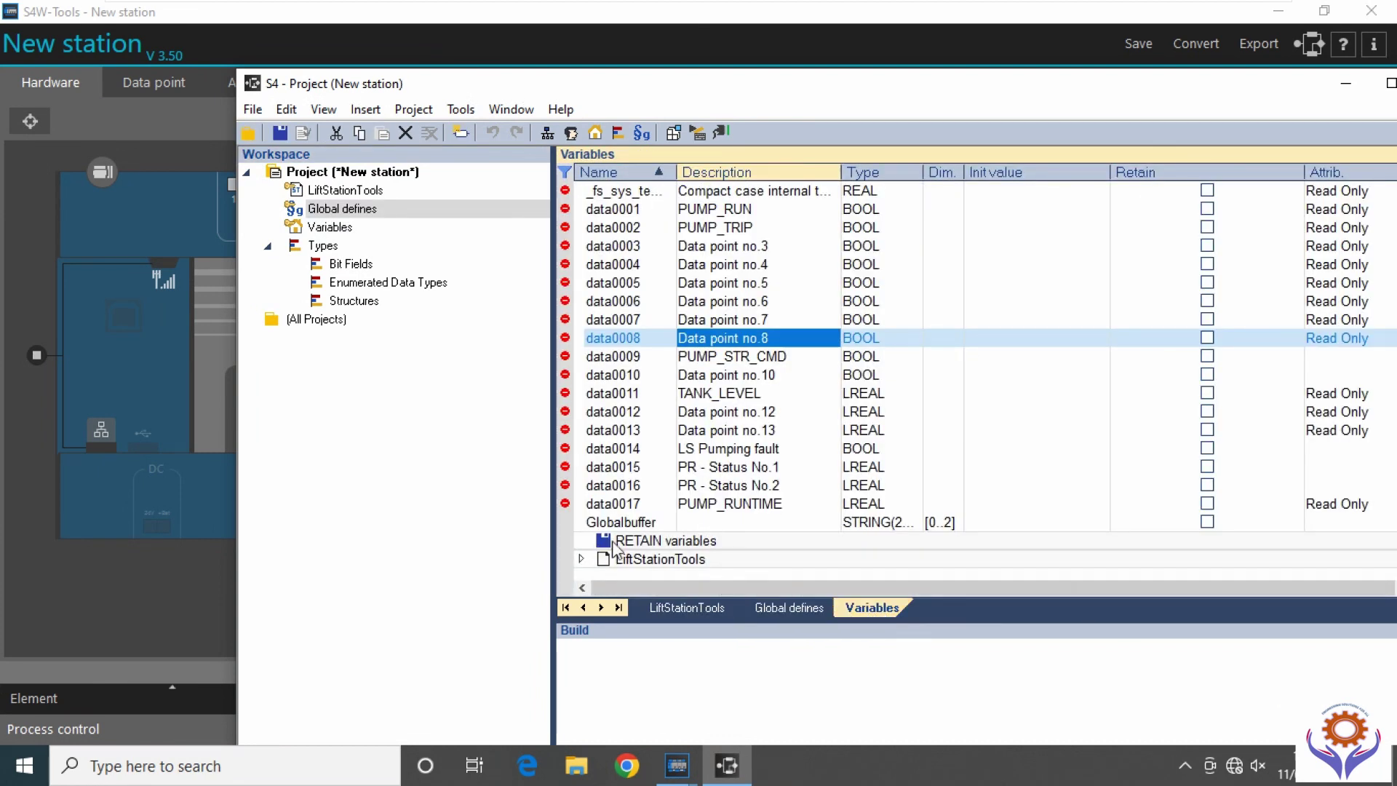
# Expand the LiftStationTools variable group, inspect the RETAIN variables, then bring back the LiftStationTools code.
pyautogui.click(581, 559)
pyautogui.scroll(-10, 763, 509)
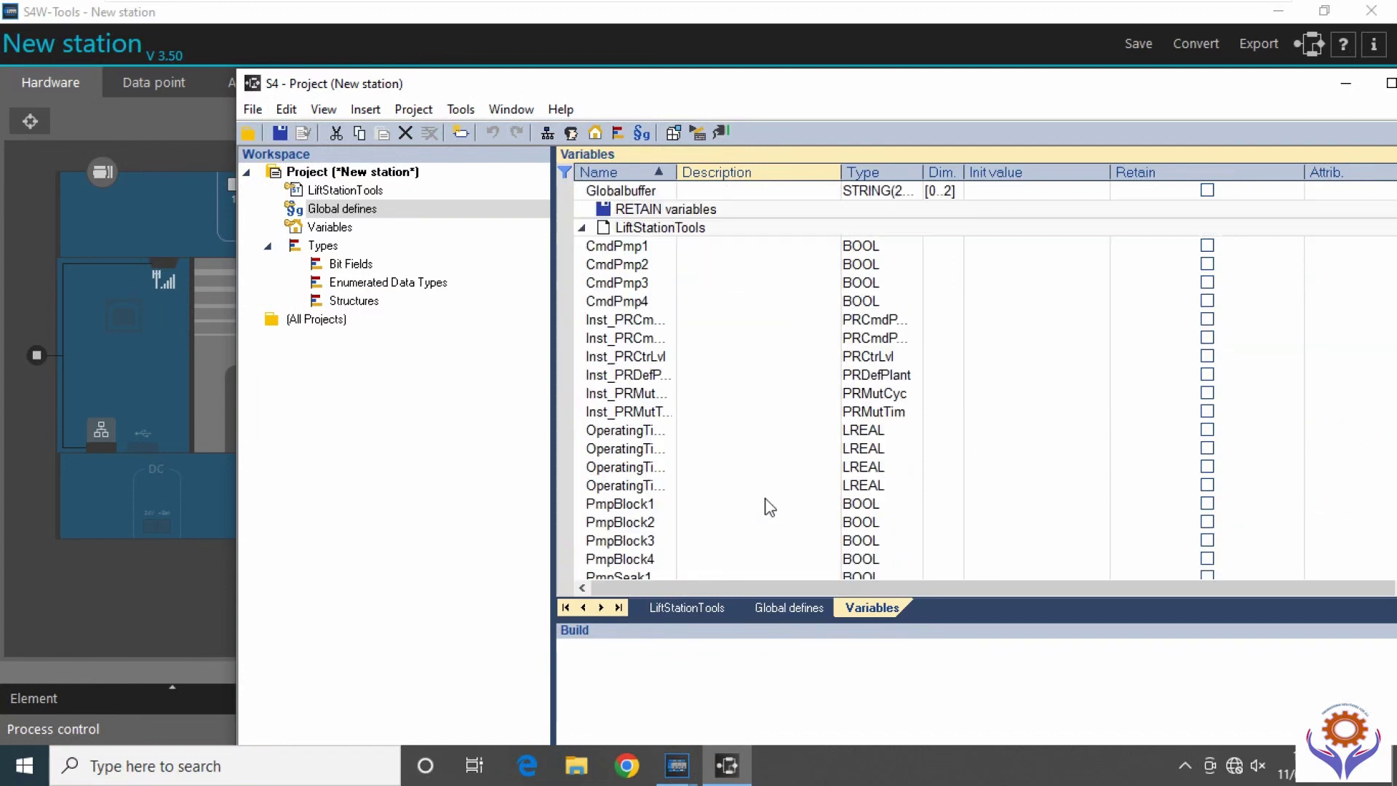
pyautogui.scroll(7, 770, 484)
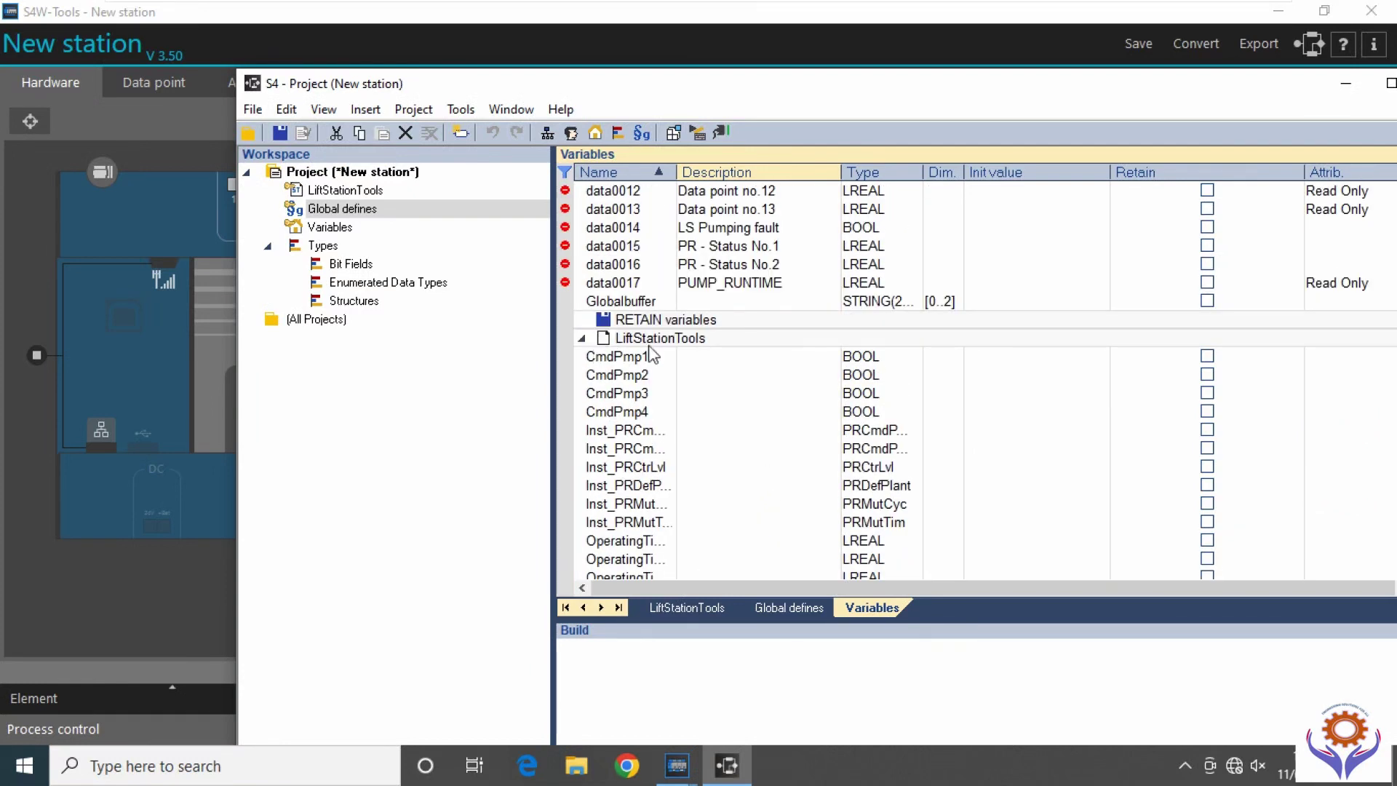
pyautogui.scroll(-6, 665, 480)
pyautogui.scroll(6, 664, 476)
pyautogui.scroll(6, 668, 469)
pyautogui.click(671, 454)
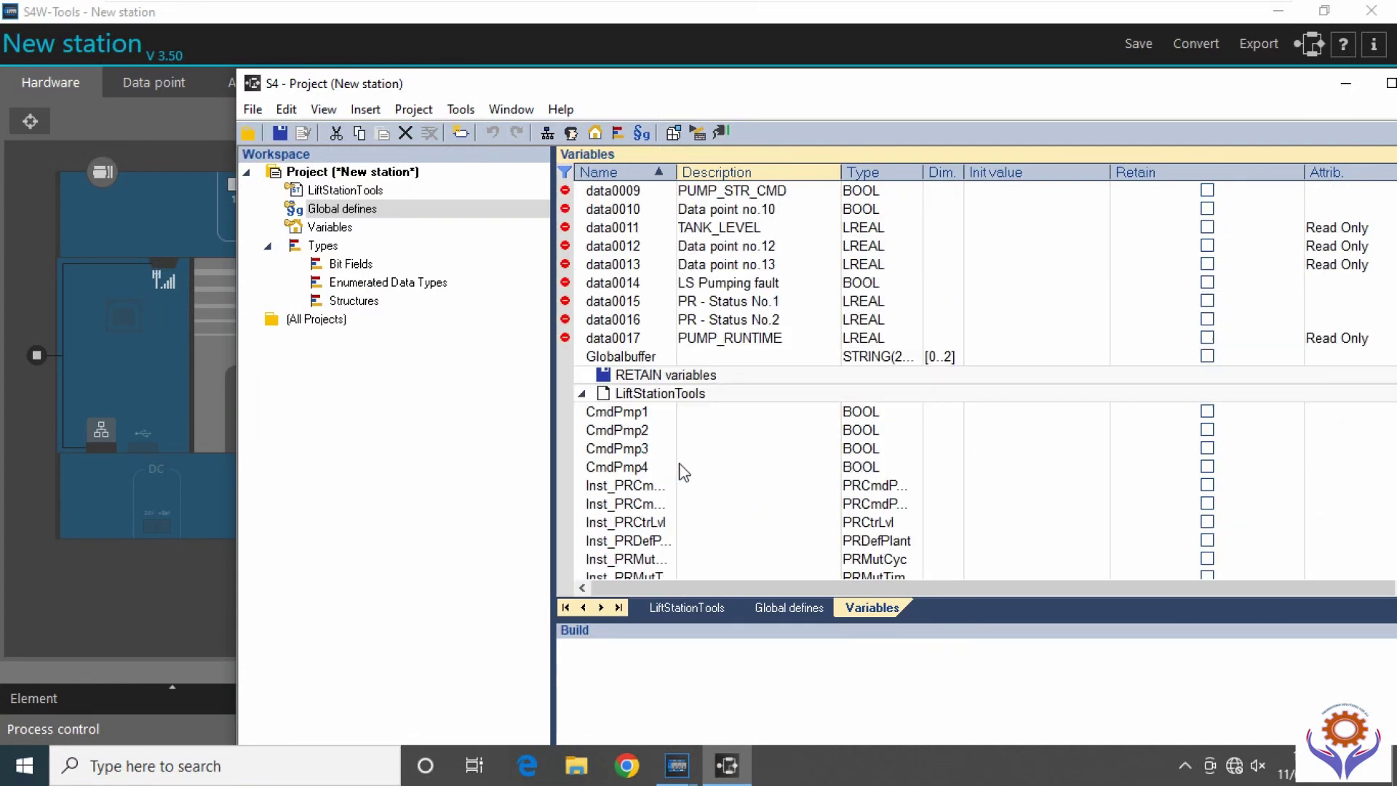
pyautogui.scroll(-7, 670, 465)
pyautogui.click(637, 266)
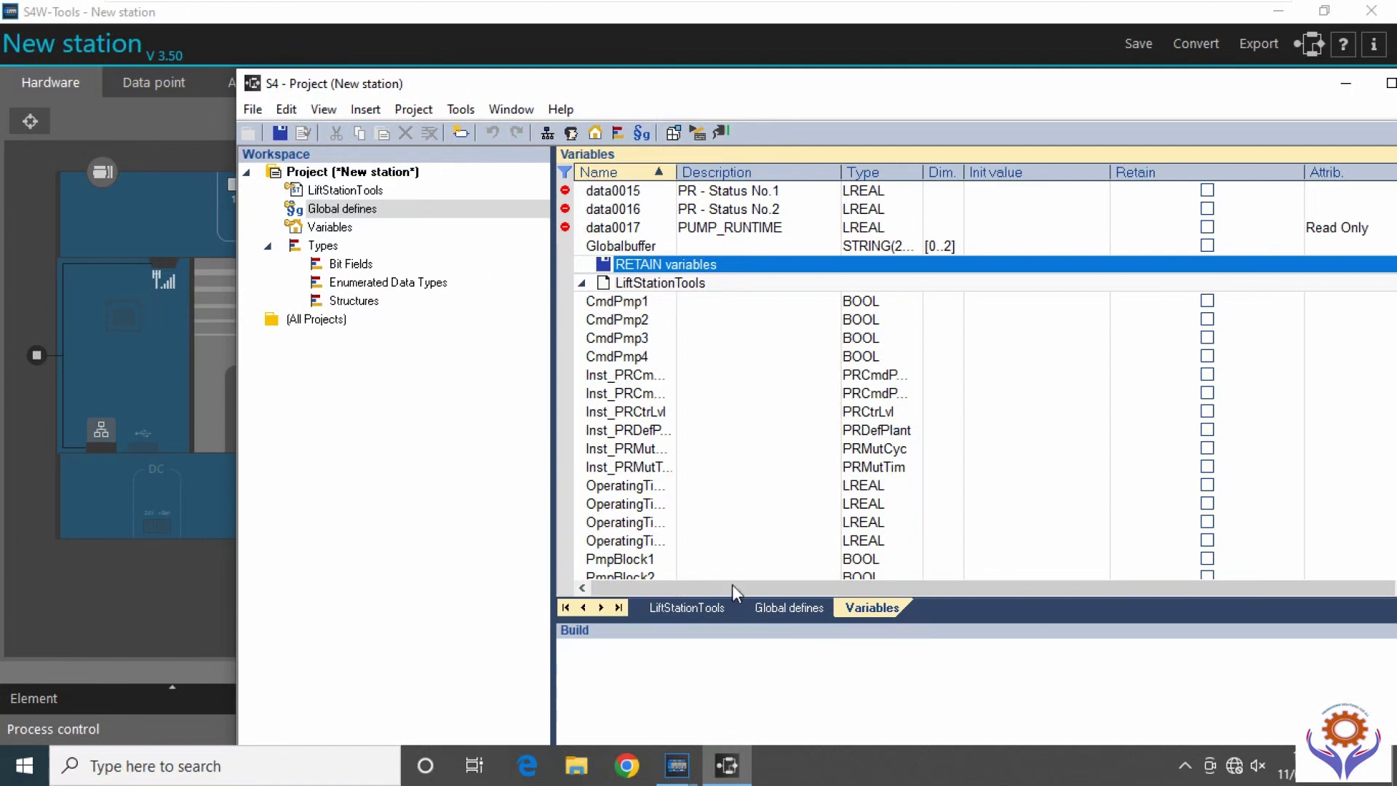
pyautogui.click(691, 606)
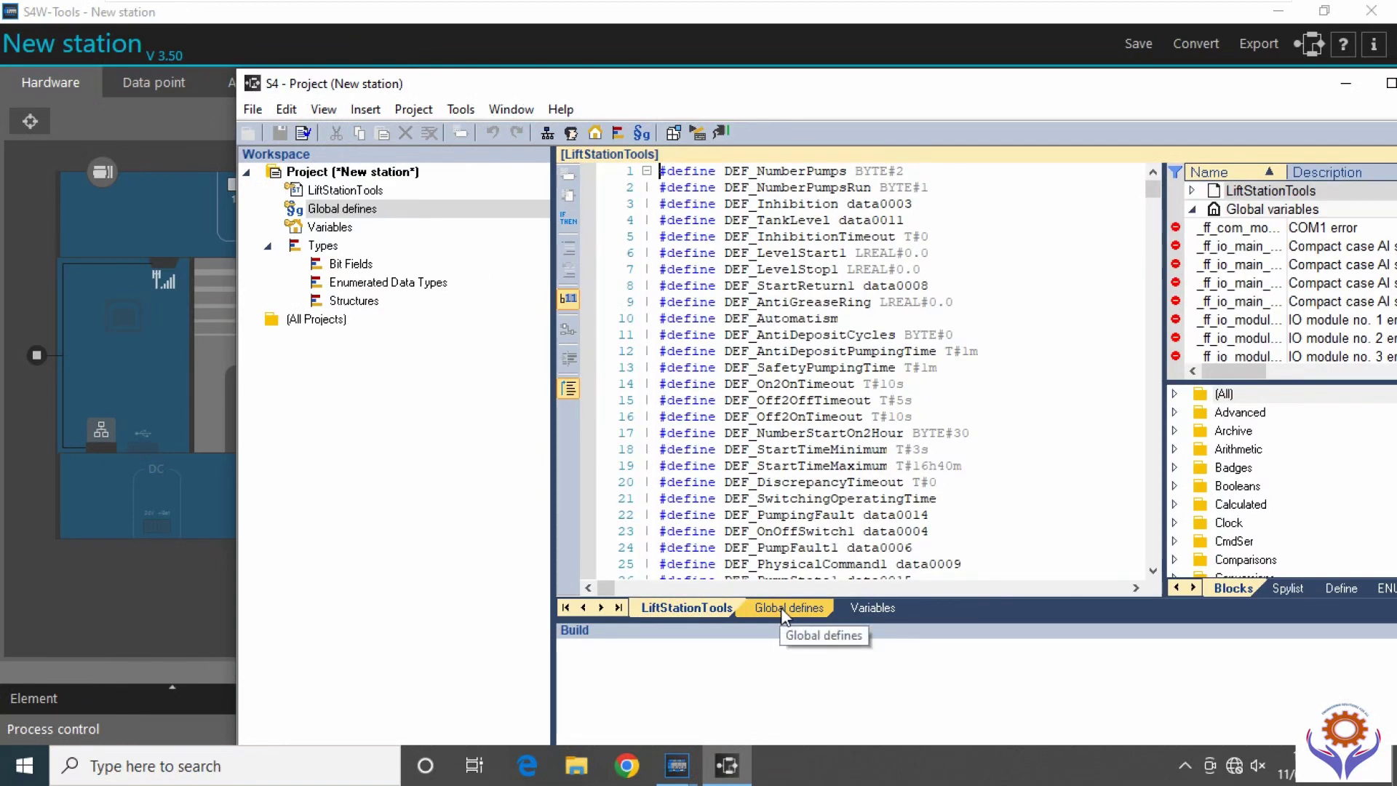
# Switch between Global defines and LiftStationTools, and inspect the RETAIN variables context menu.
pyautogui.click(780, 608)
pyautogui.click(680, 614)
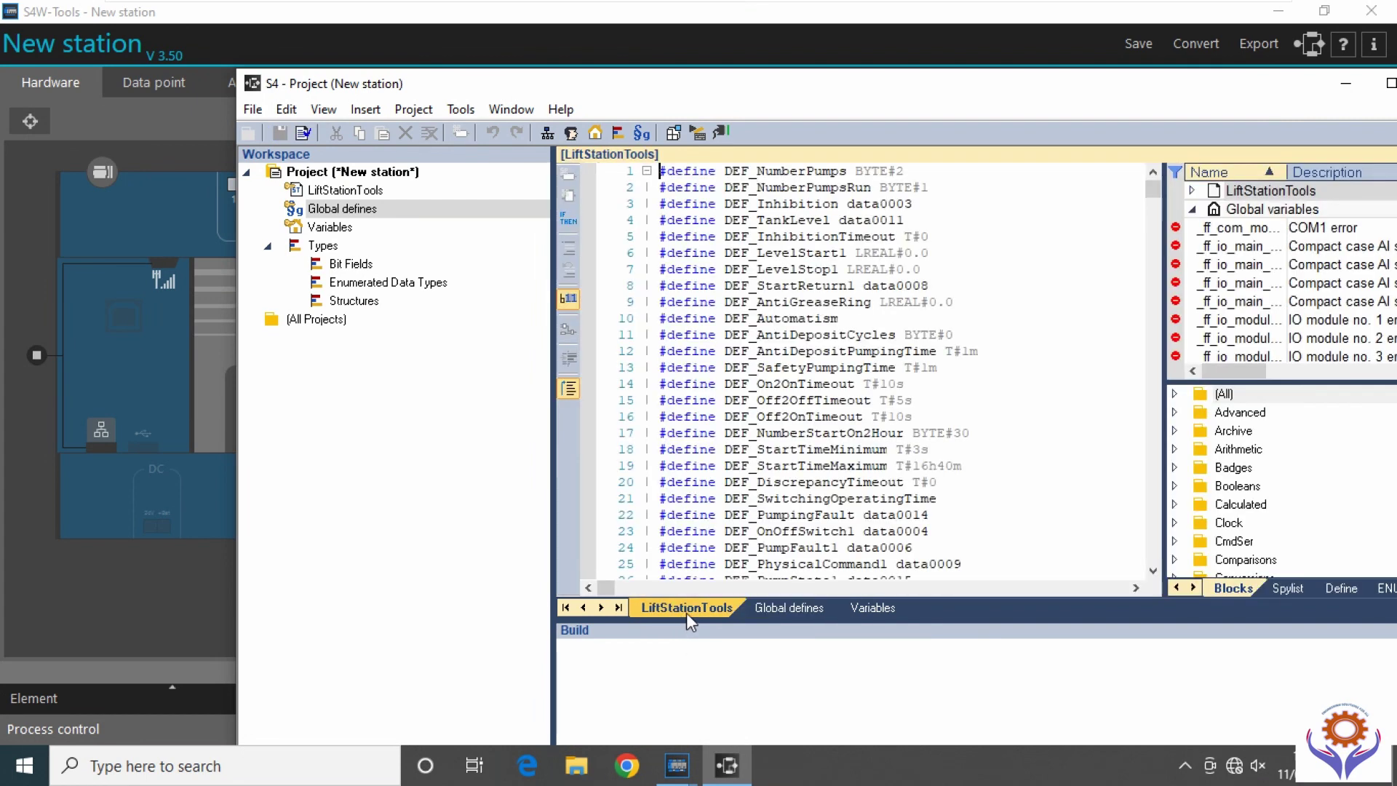
pyautogui.moveTo(1231, 371)
pyautogui.mouseDown()
pyautogui.moveTo(1339, 370)
pyautogui.moveTo(1223, 384)
pyautogui.mouseUp()
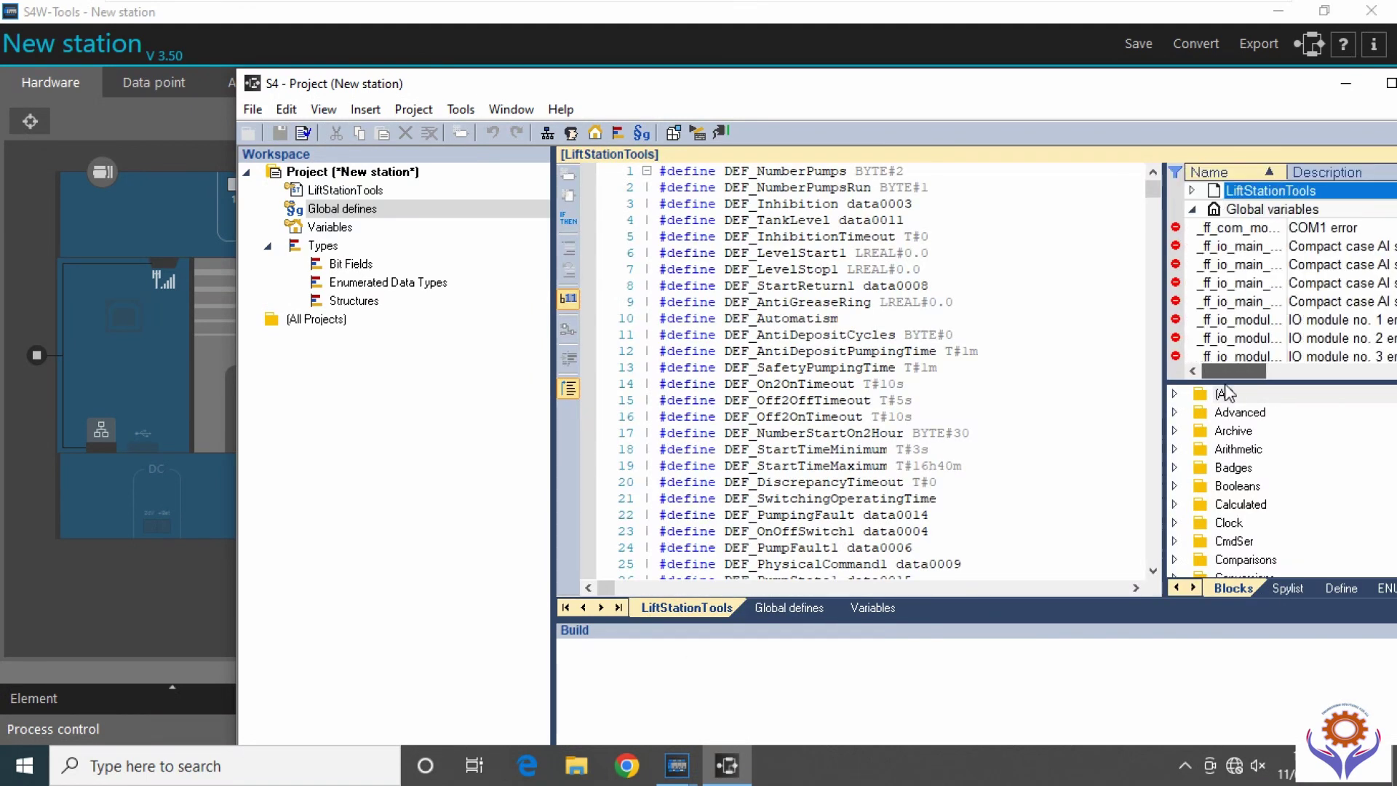
pyautogui.scroll(-6, 1261, 291)
pyautogui.scroll(-3, 1266, 300)
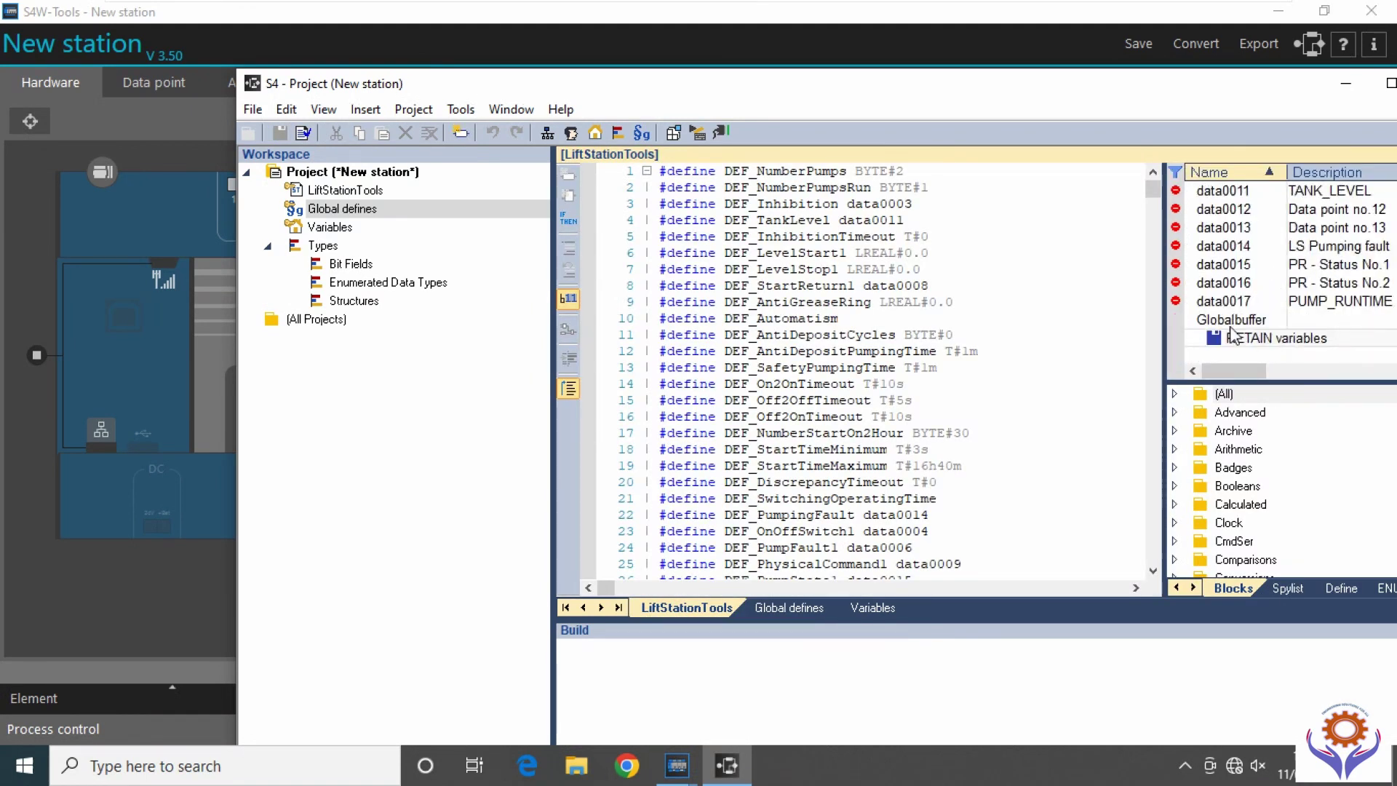
pyautogui.click(1231, 320)
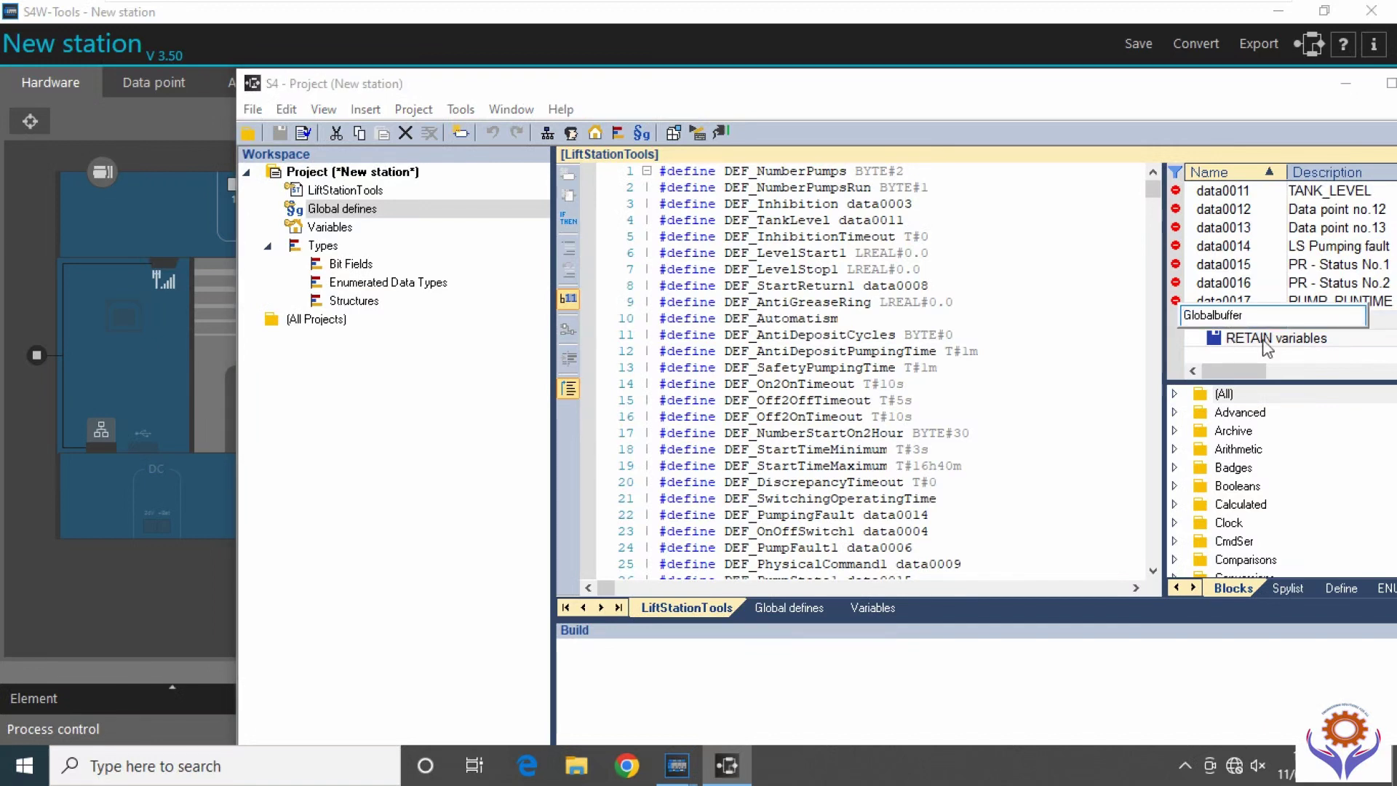
pyautogui.click(1264, 339)
pyautogui.rightClick(1265, 343)
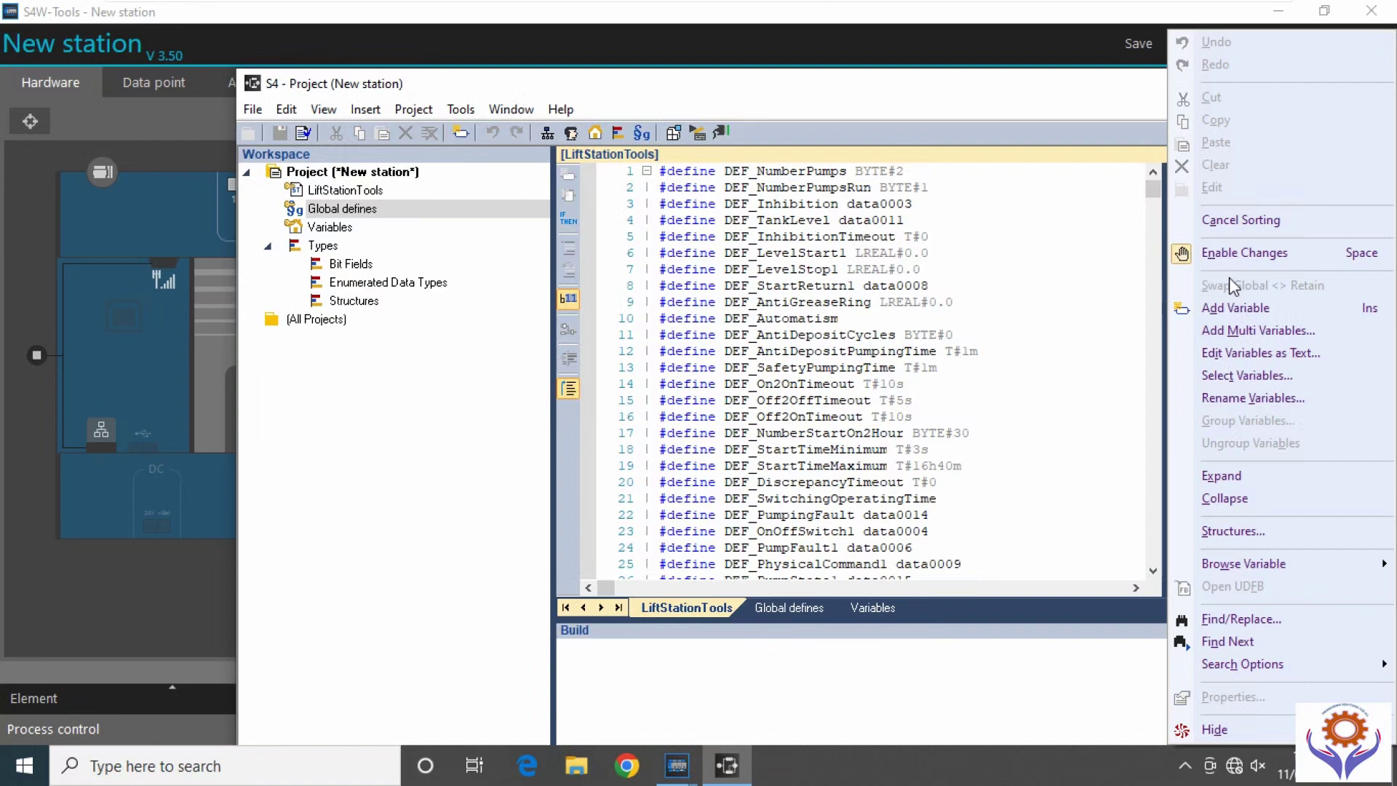
pyautogui.click(1119, 323)
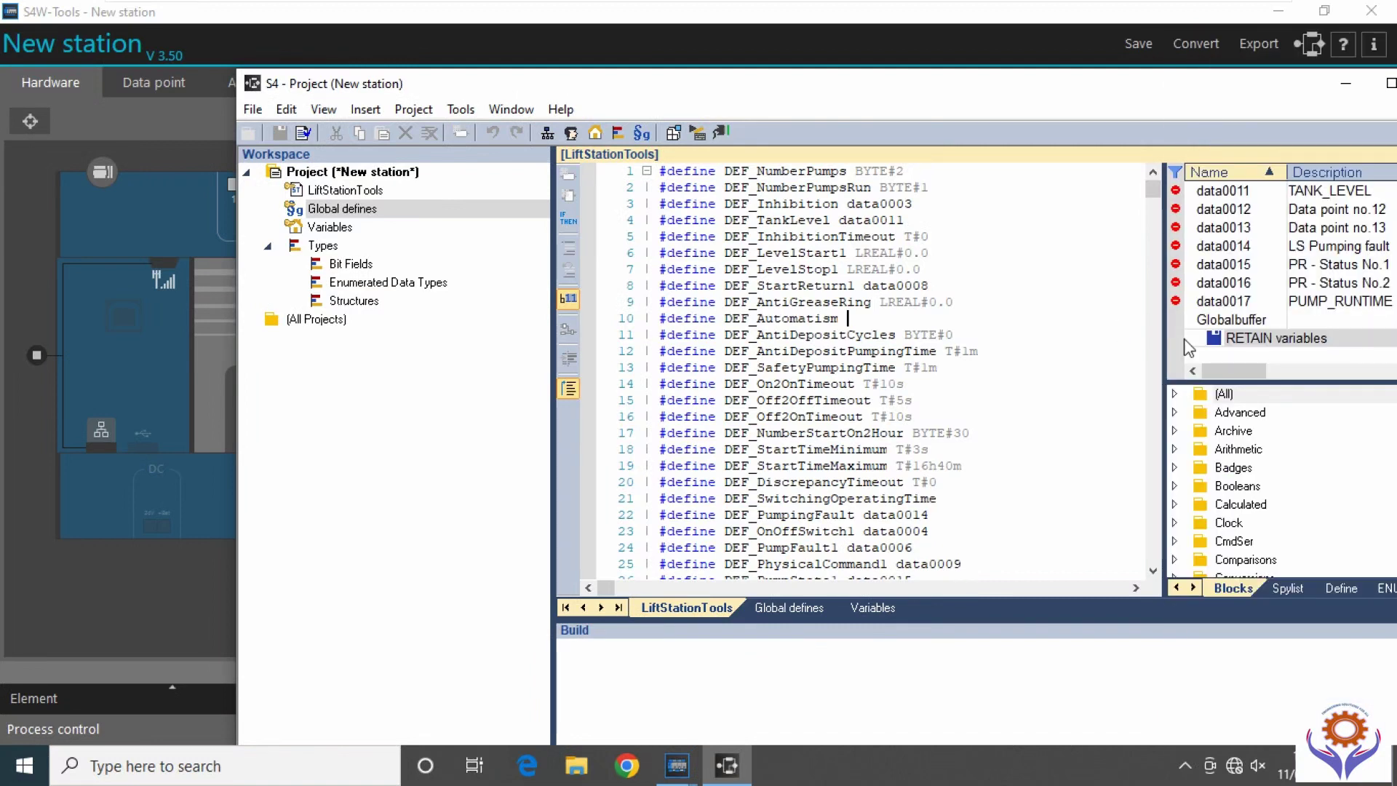
pyautogui.rightClick(1259, 337)
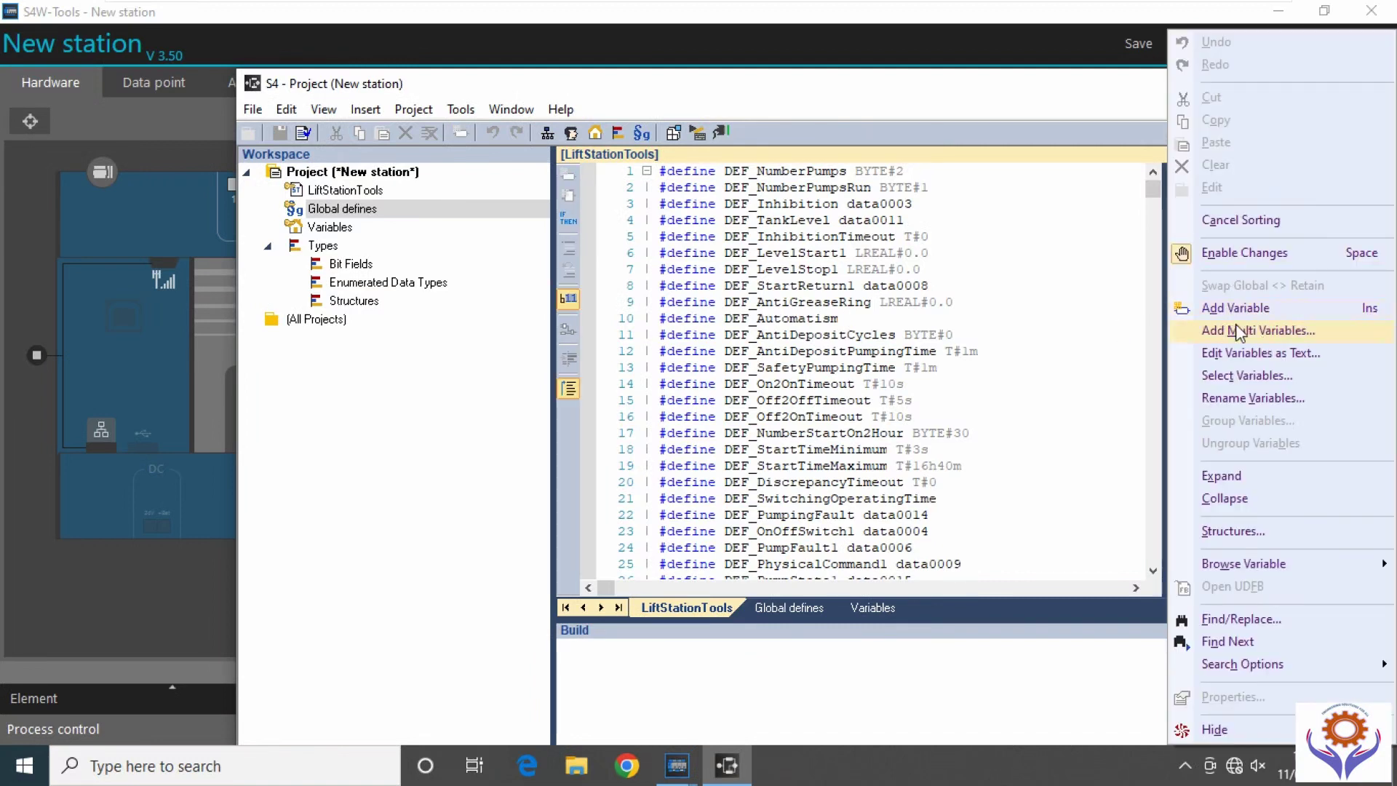
pyautogui.click(1111, 464)
# Browse the Types entries, then restore the project window down and move it to the left.
pyautogui.click(357, 300)
pyautogui.click(356, 284)
pyautogui.click(347, 249)
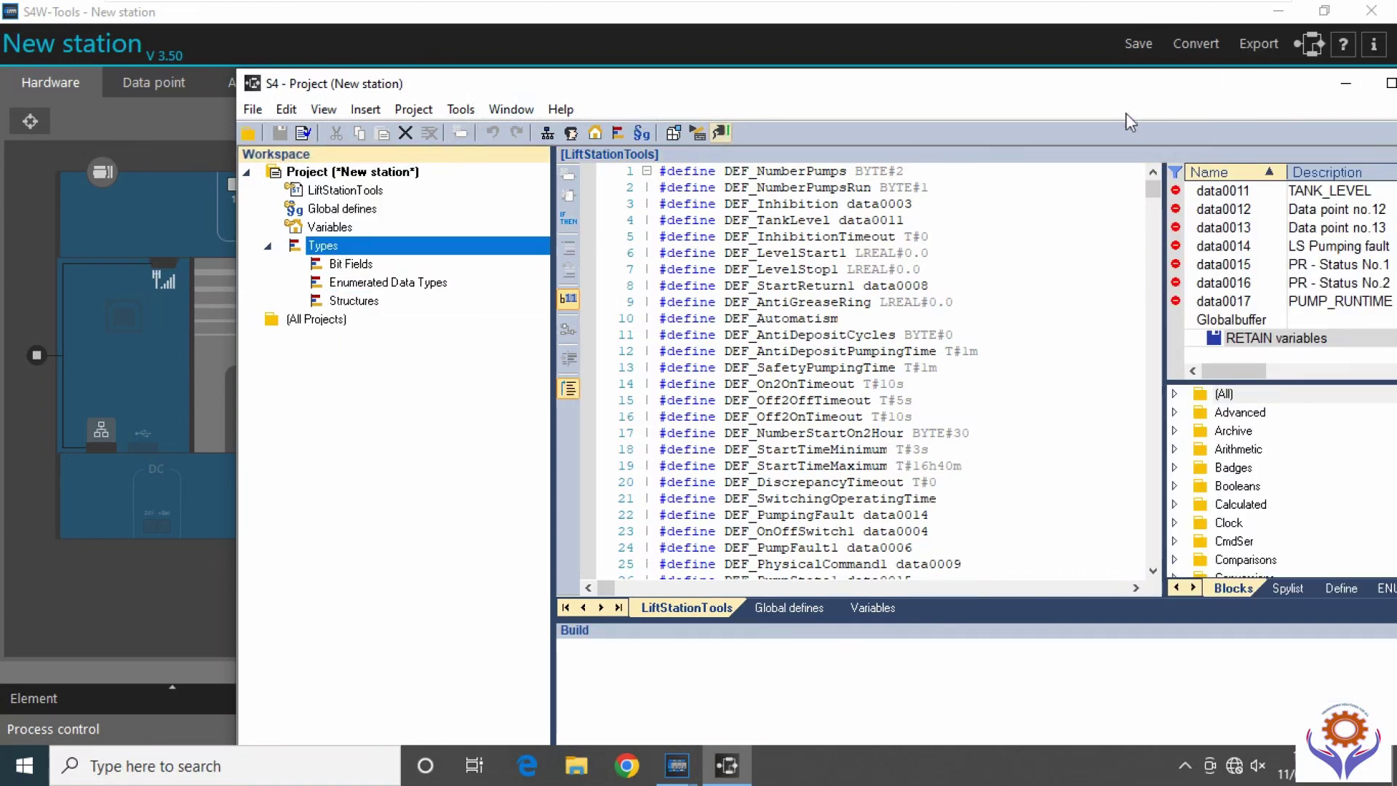
pyautogui.moveTo(1339, 71); pyautogui.dragTo(764, 84)
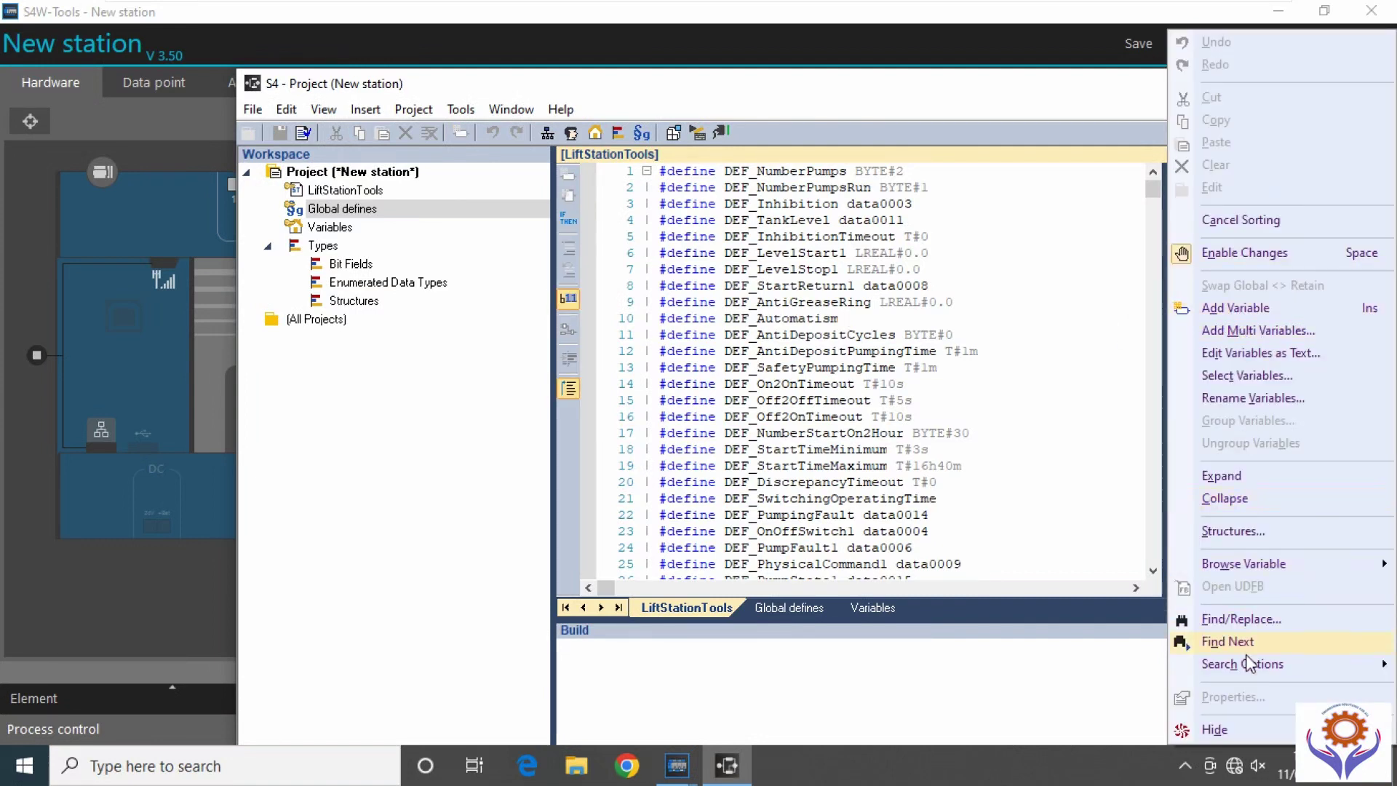
pyautogui.click(1116, 470)
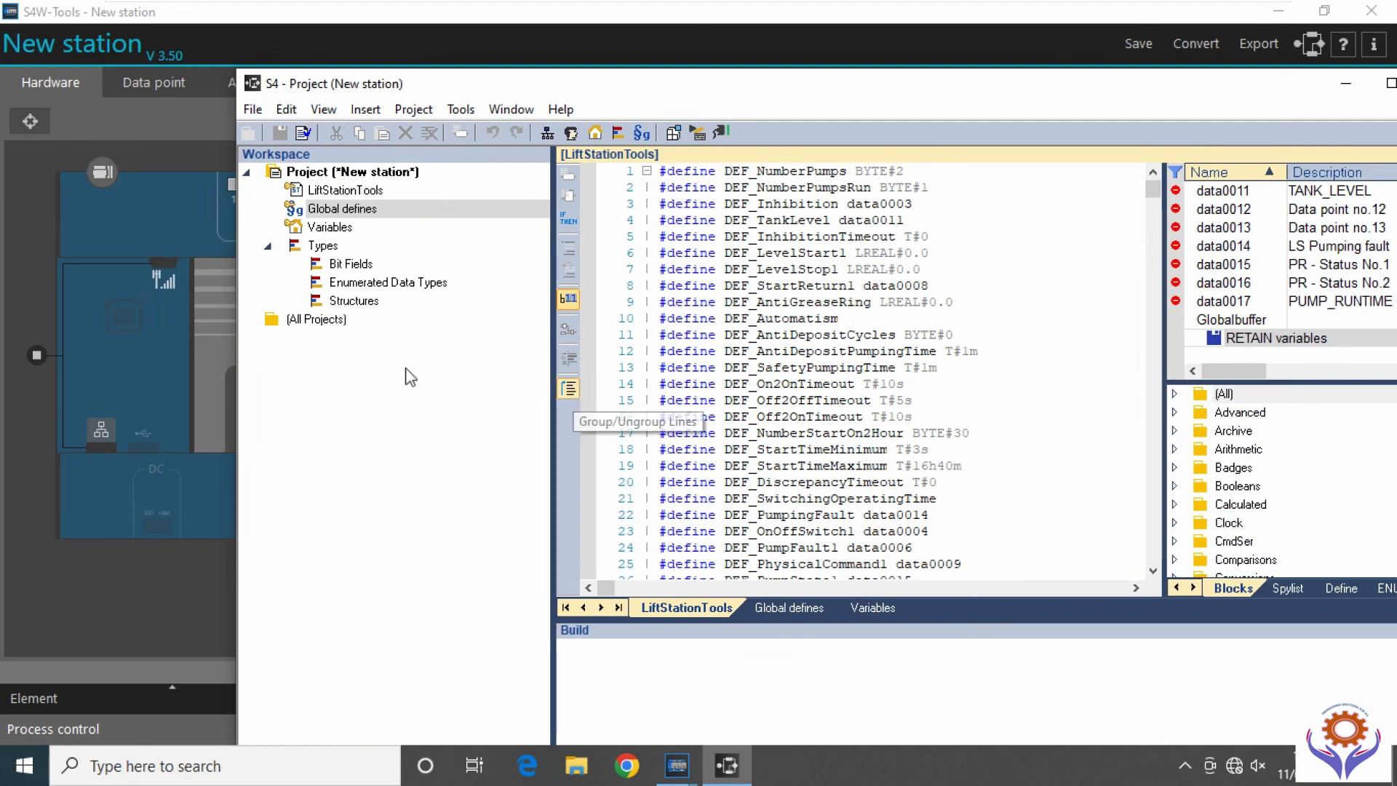
pyautogui.click(357, 301)
pyautogui.click(357, 282)
pyautogui.click(346, 250)
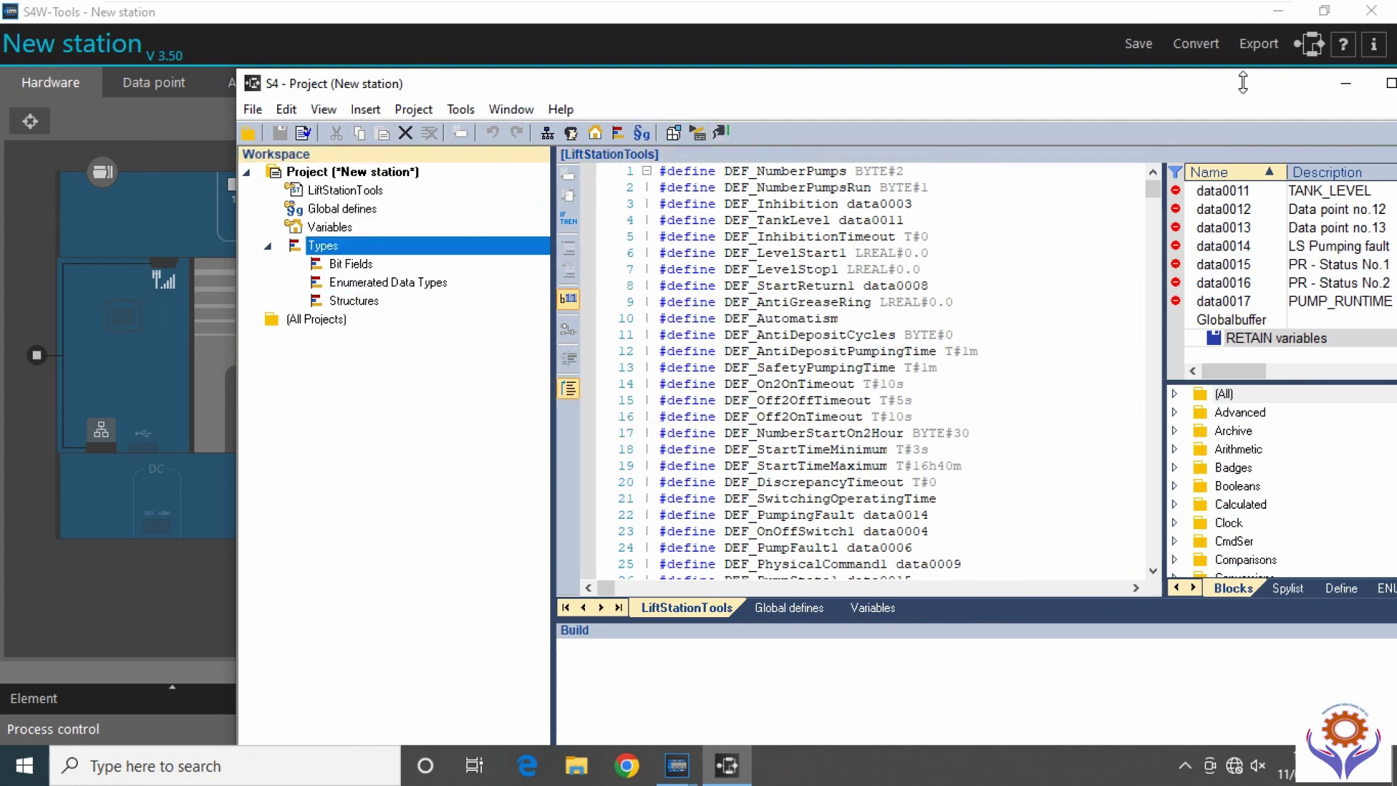
pyautogui.click(1391, 82)
pyautogui.moveTo(1004, 100); pyautogui.dragTo(764, 84)
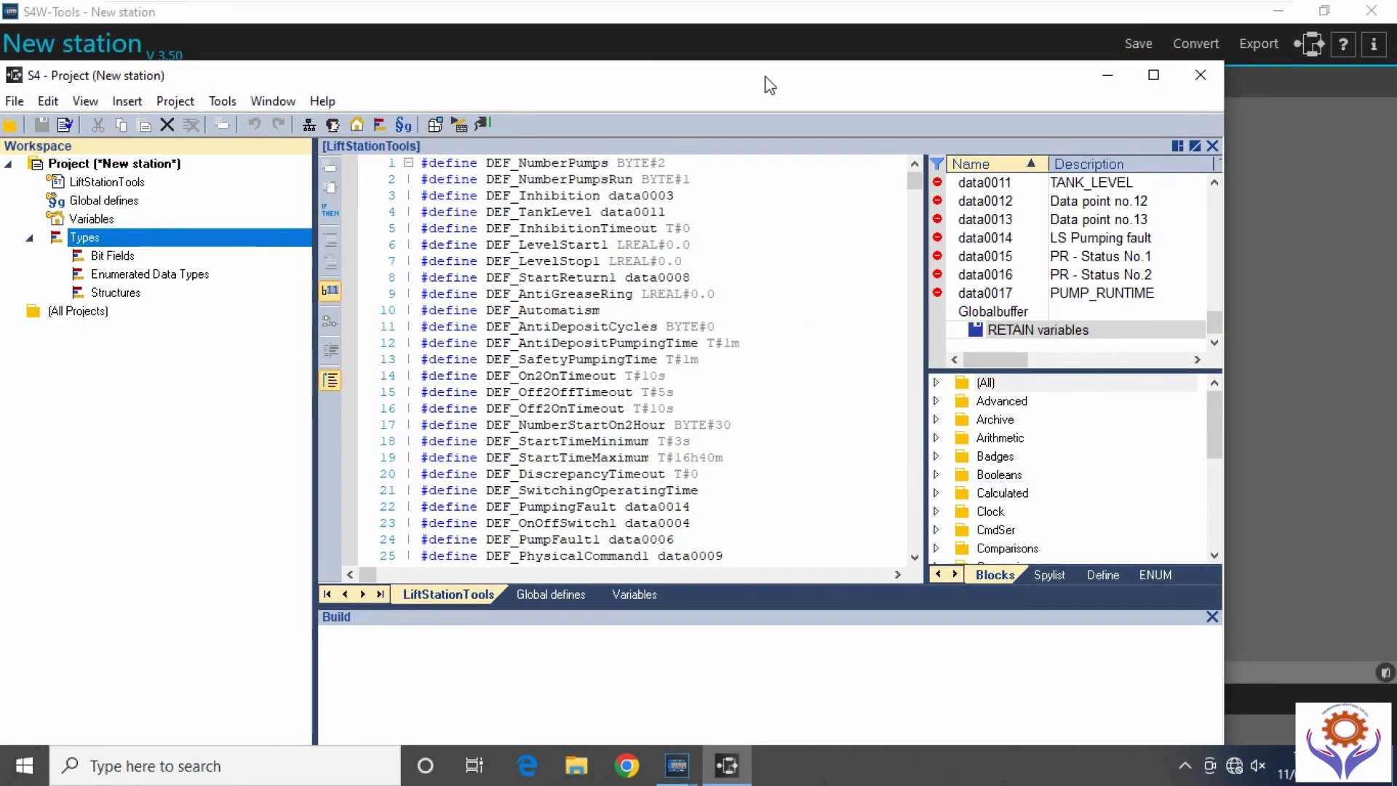
# Close the S4 - Project editor to return to FlowMeter2's exchange blocks in Hardware.
pyautogui.click(1194, 75)
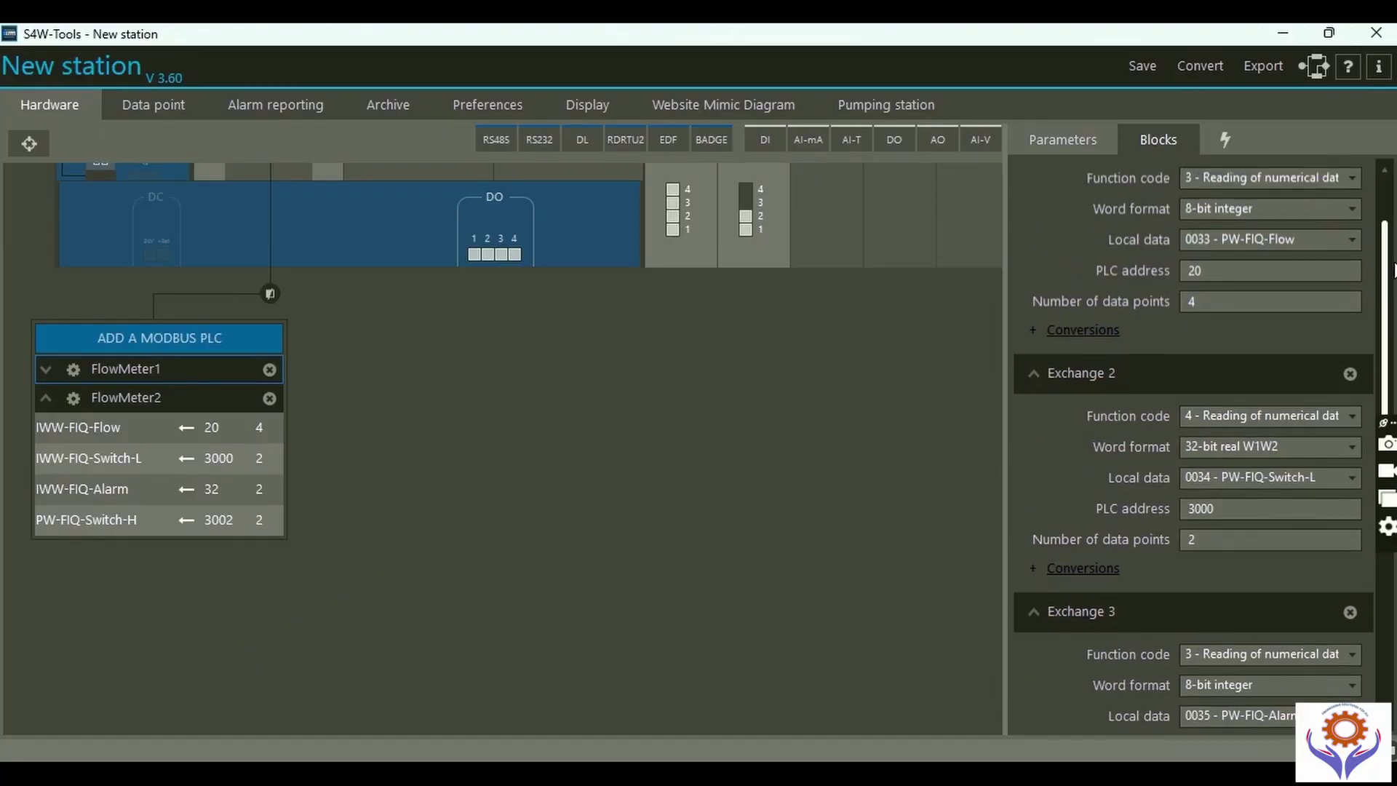
pyautogui.scroll(2, 1255, 291)
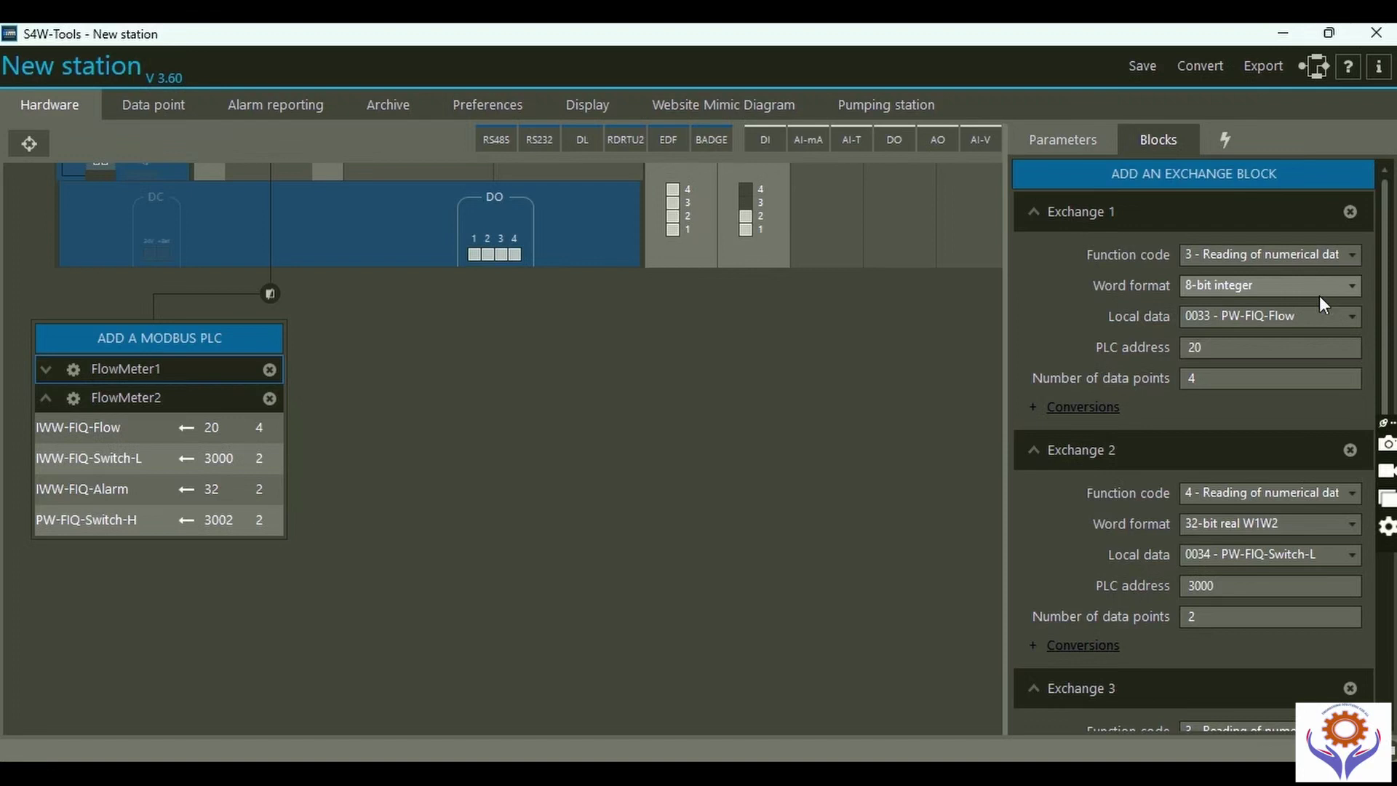
# Keep Exchange 1's word format at 8-bit integer and scroll through FlowMeter2's Exchanges 1–4.
pyautogui.click(1353, 289)
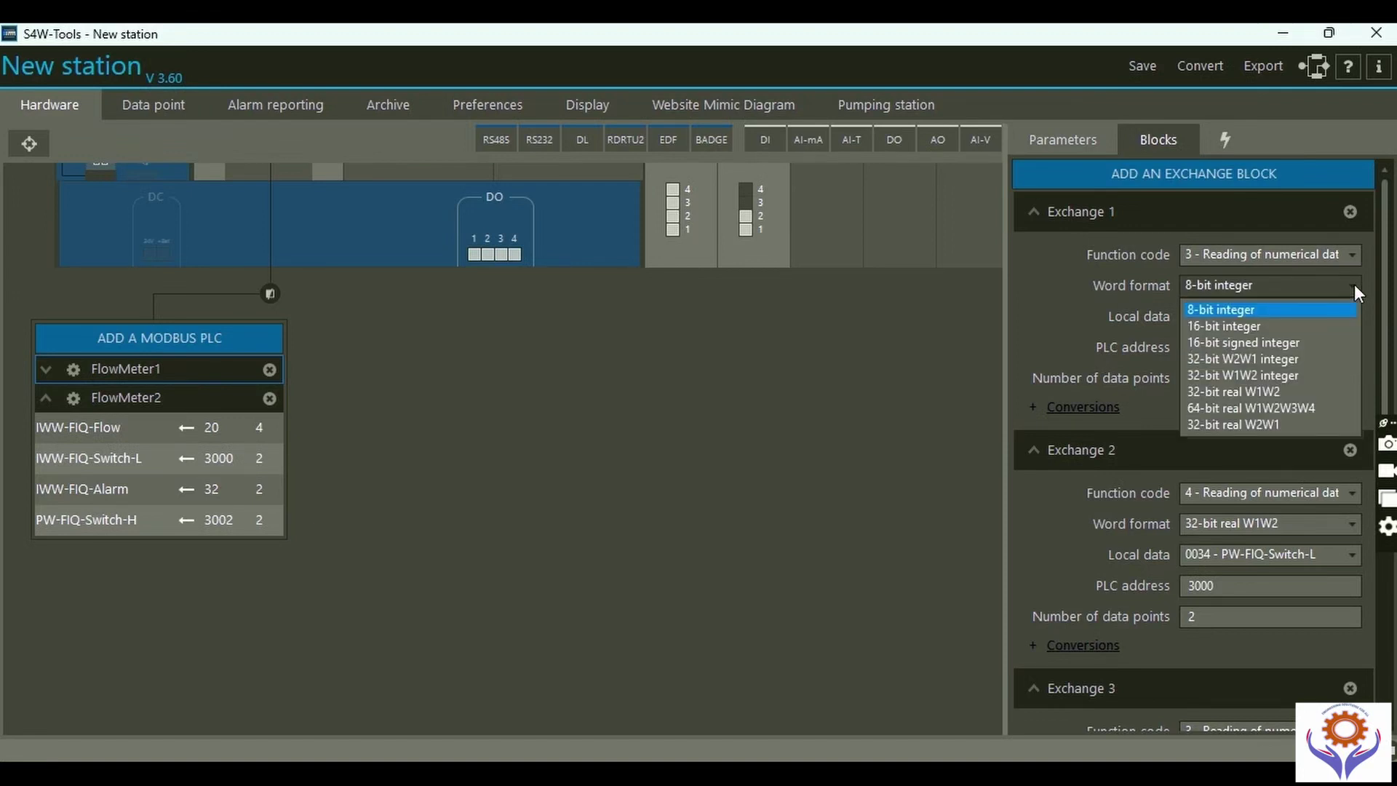
pyautogui.click(1355, 284)
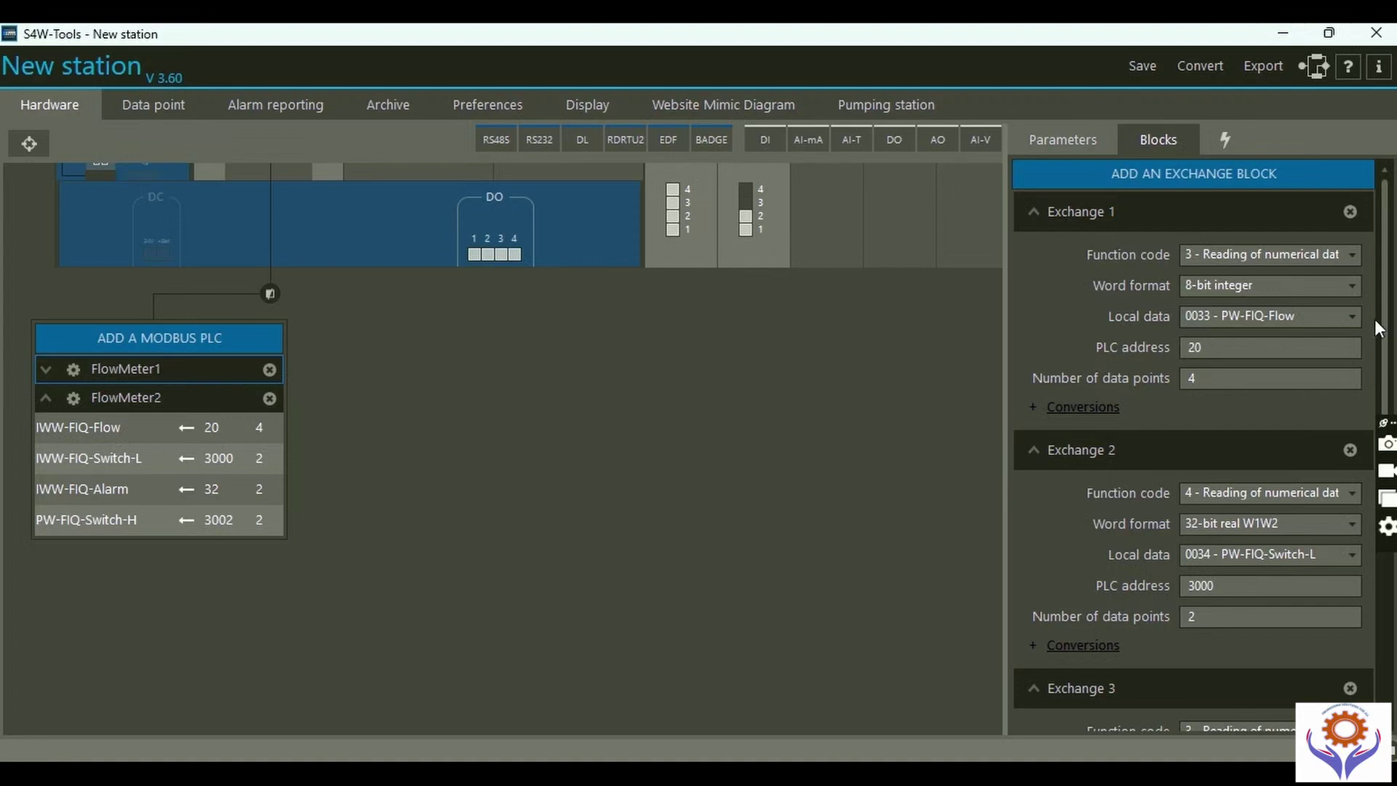
pyautogui.moveTo(1384, 312); pyautogui.dragTo(1387, 521)
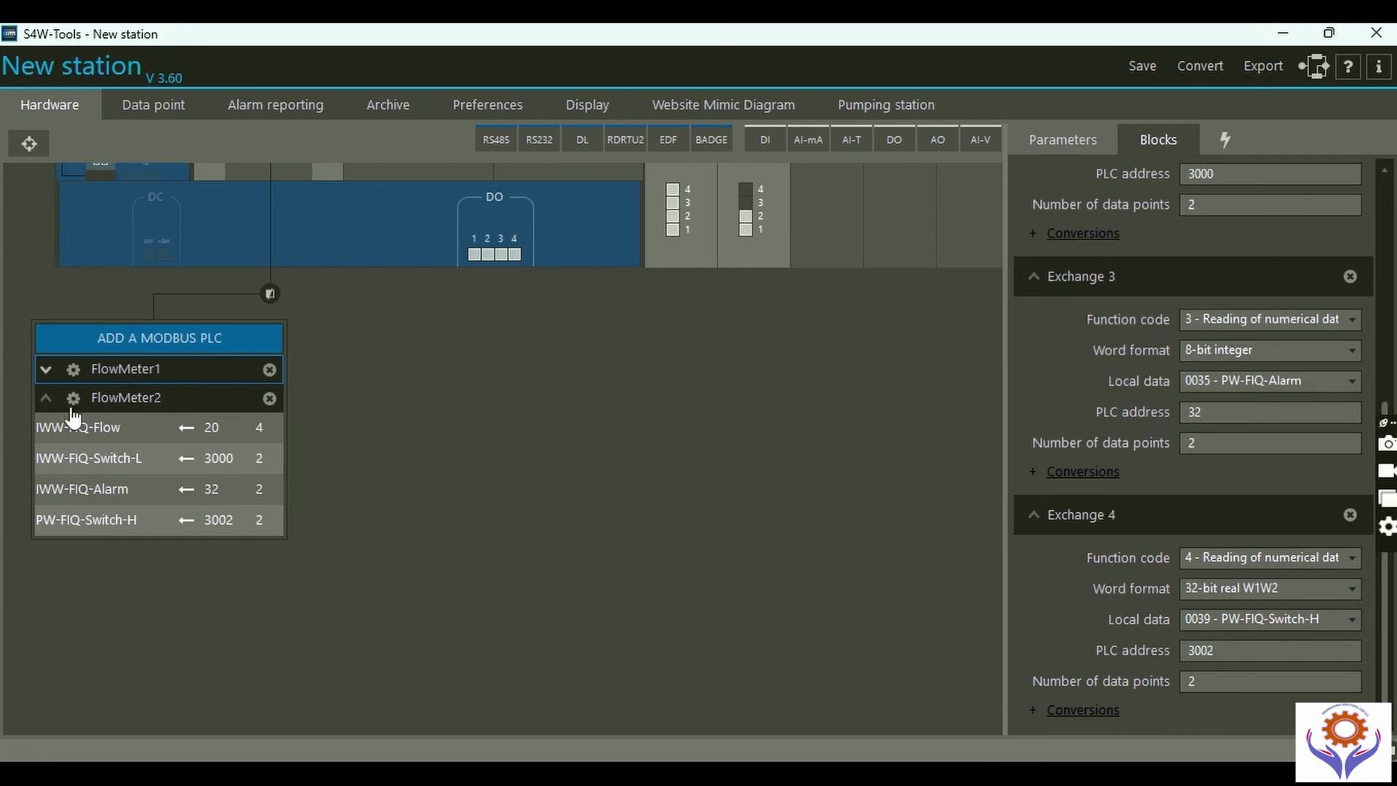
pyautogui.click(137, 408)
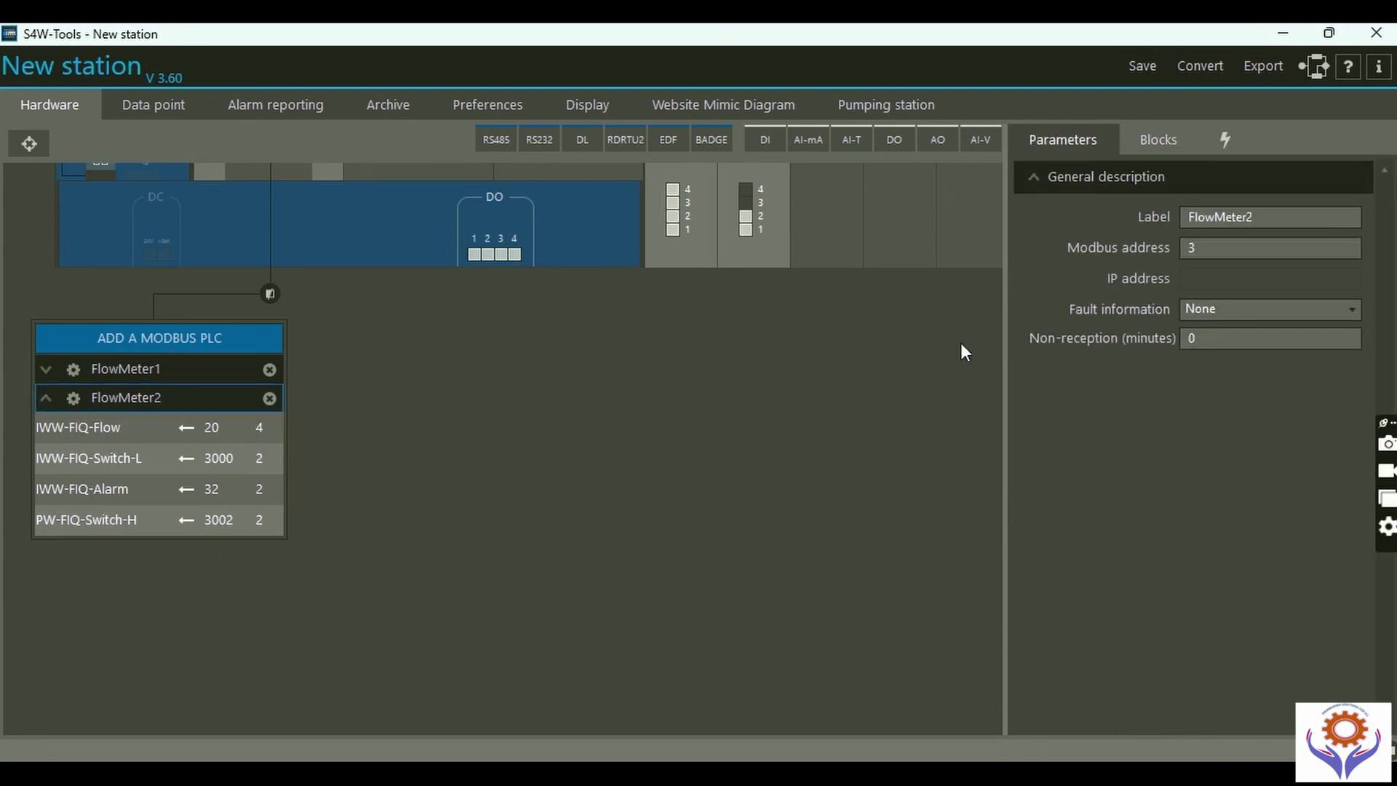
pyautogui.click(1157, 143)
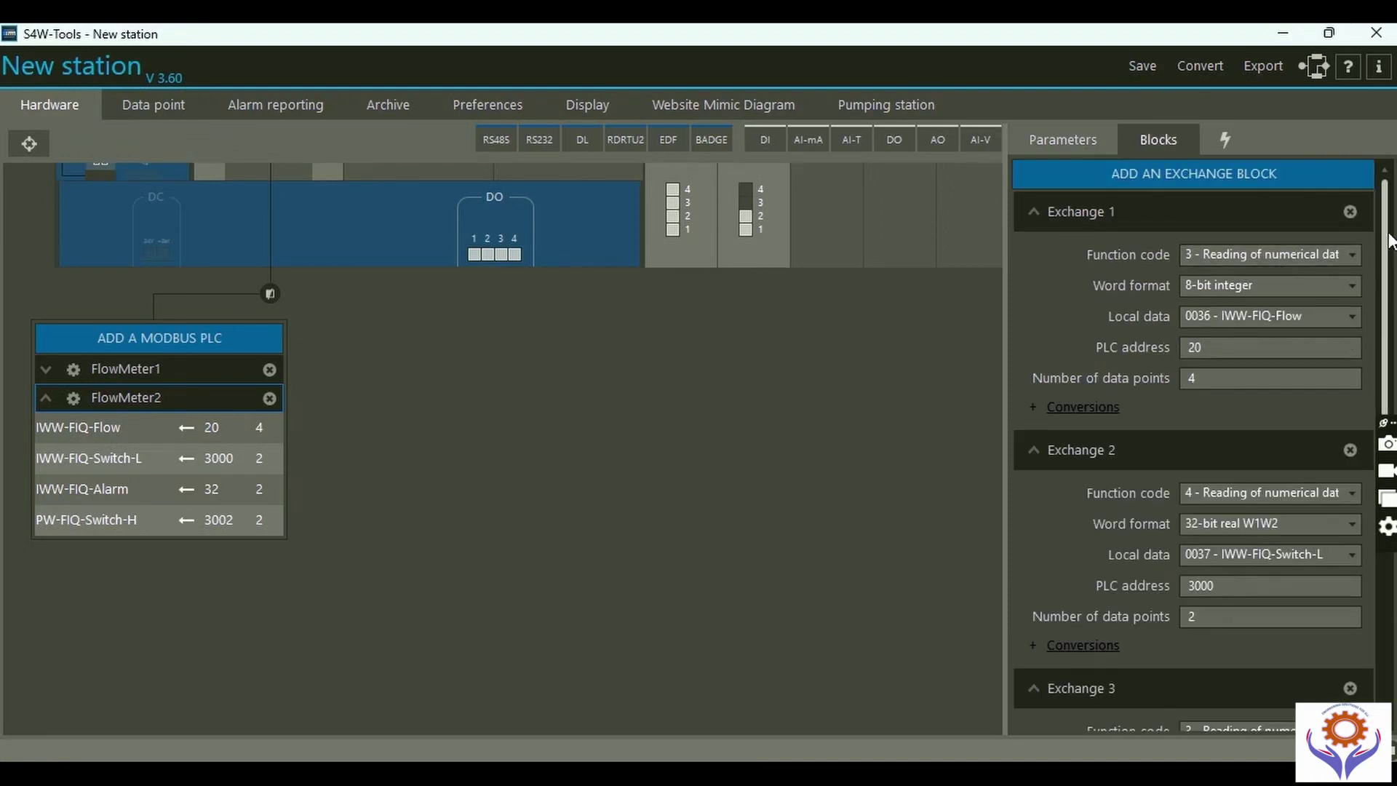
pyautogui.moveTo(1386, 231); pyautogui.dragTo(1389, 578)
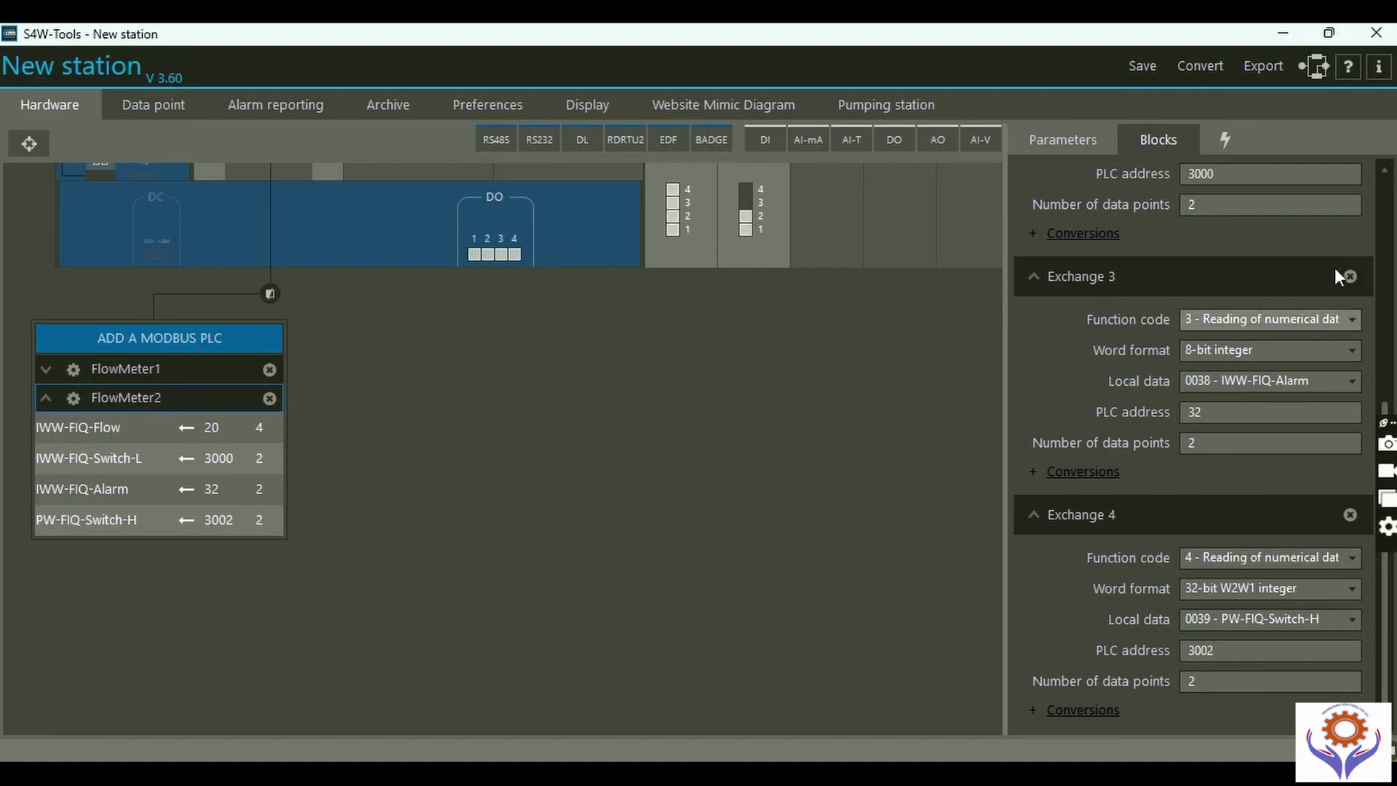
pyautogui.scroll(2, 470, 436)
pyautogui.scroll(2, 469, 428)
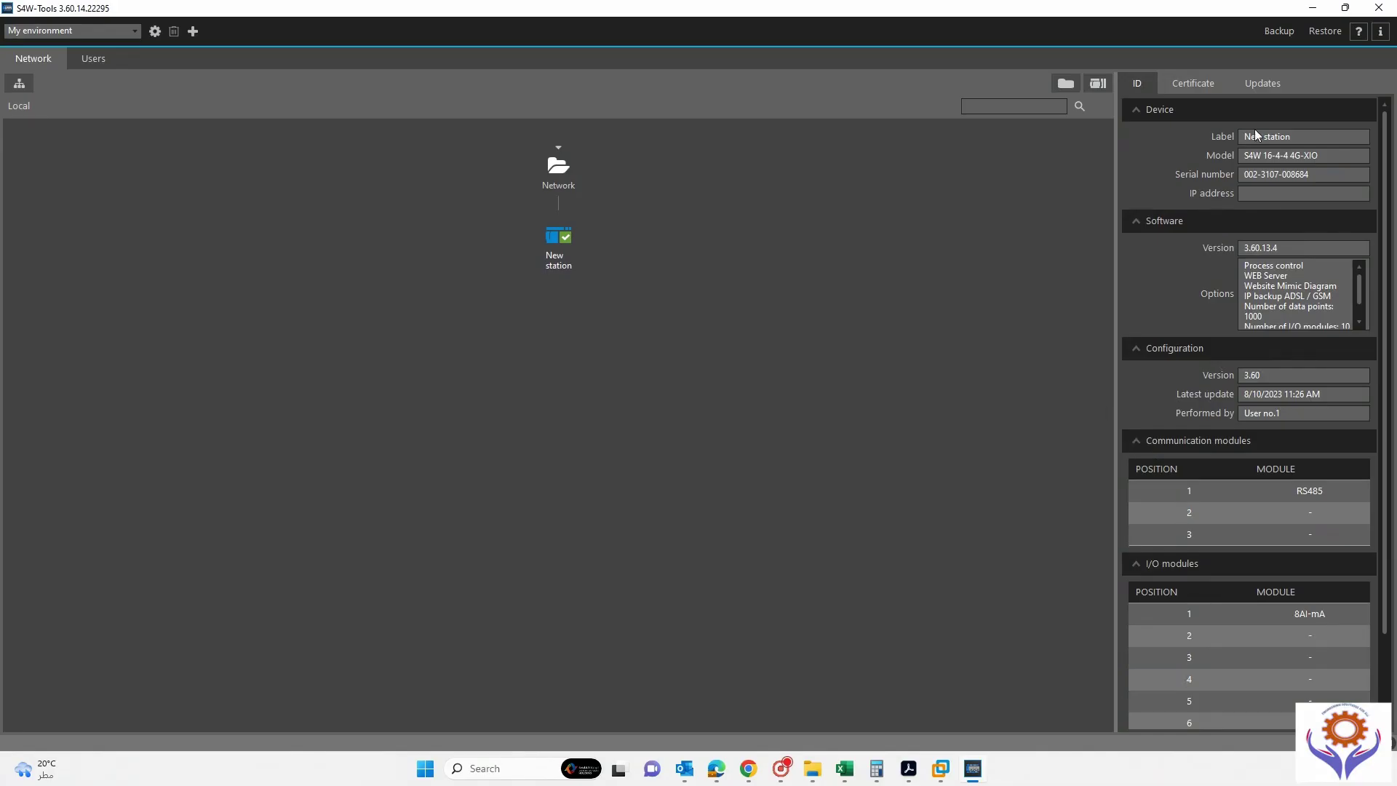
# Show FLOWMETER_1's exchange blocks, keeping Exchange 1's local data as FT_1 LOW FLOW.
pyautogui.scroll(-1, 1184, 378)
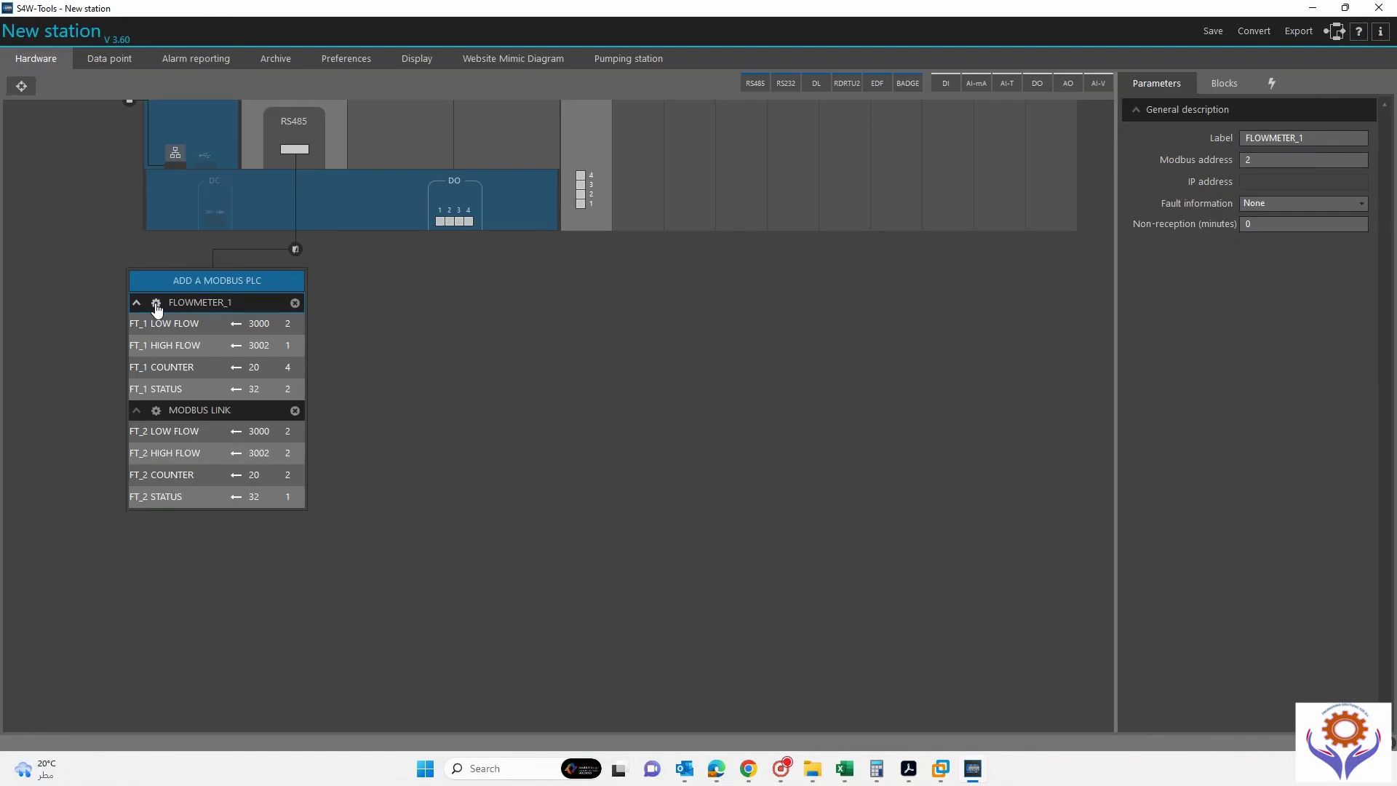
pyautogui.click(1225, 84)
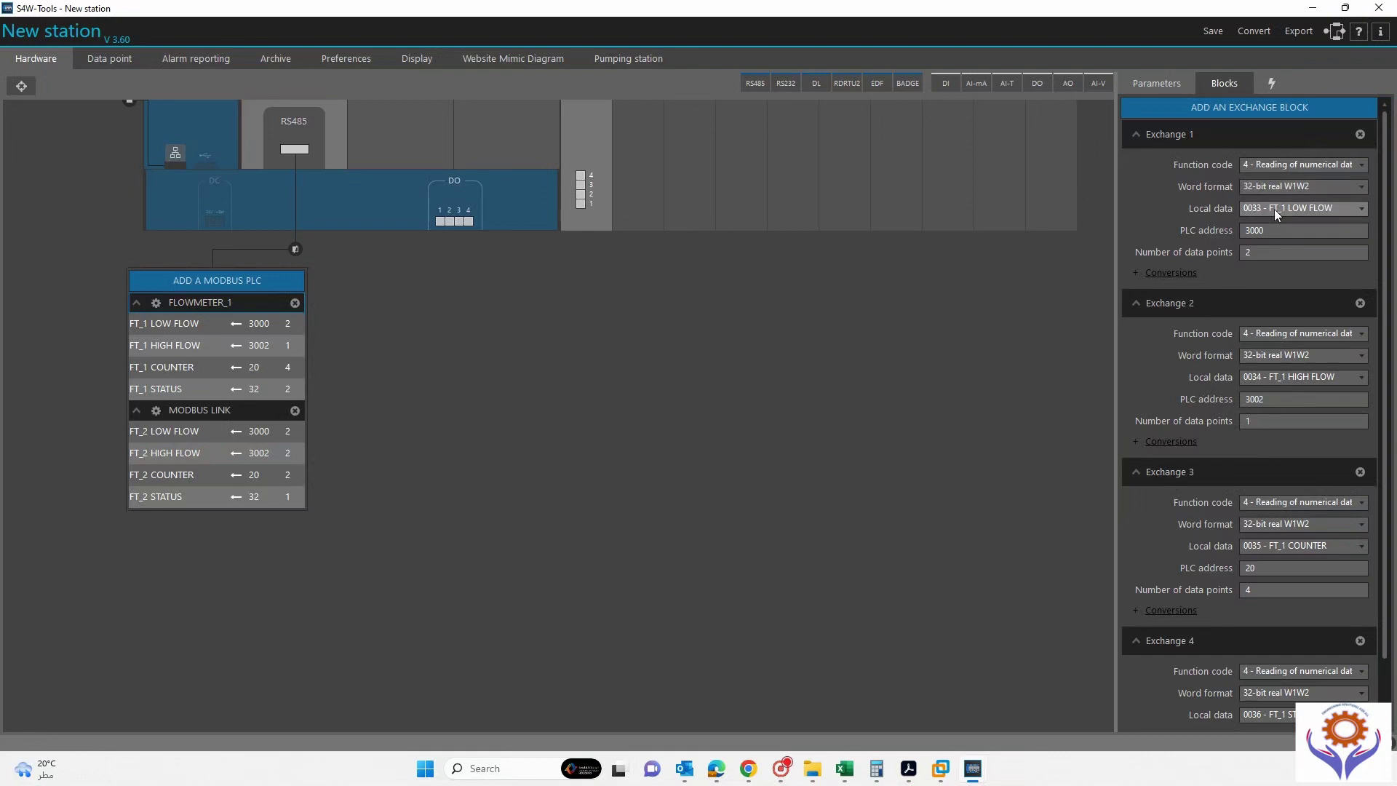
pyautogui.click(1356, 208)
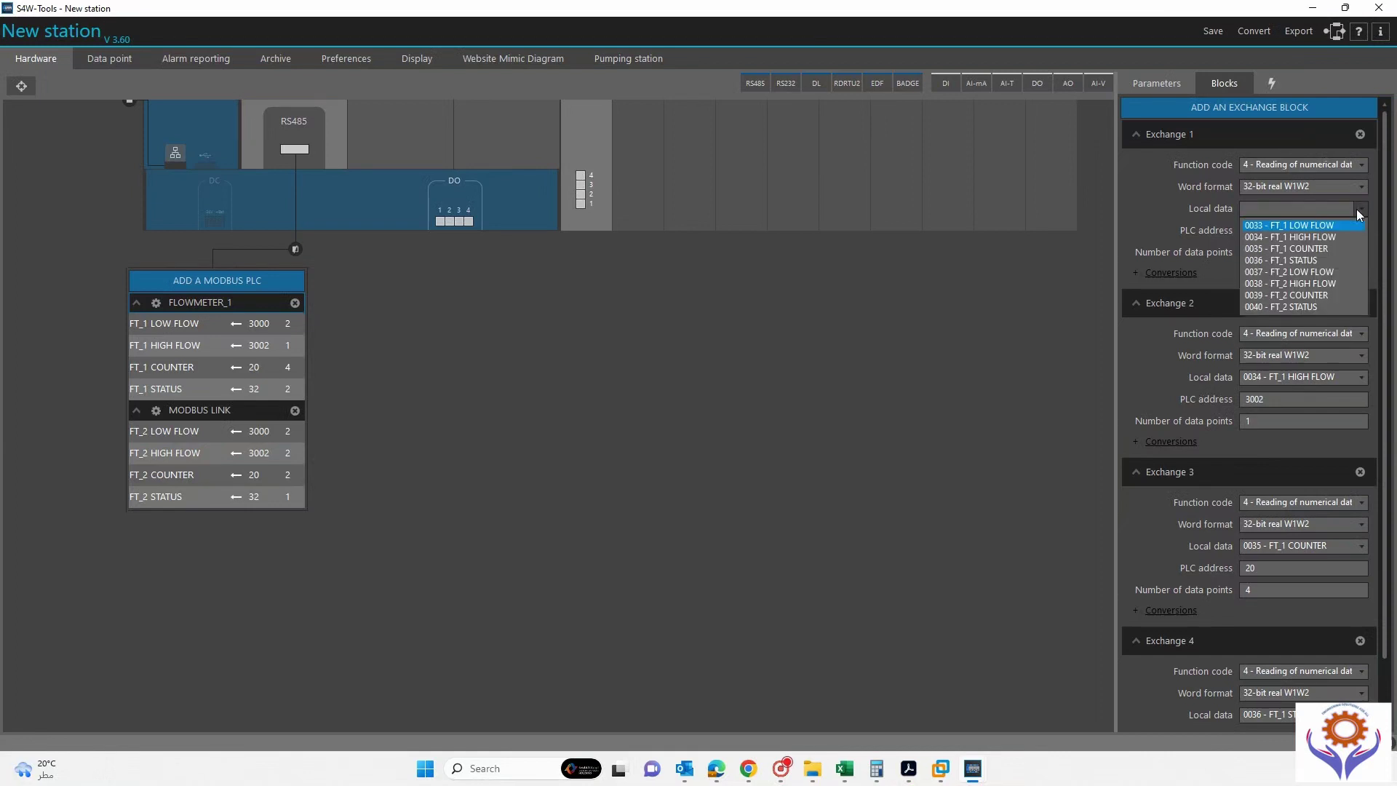
pyautogui.click(1356, 208)
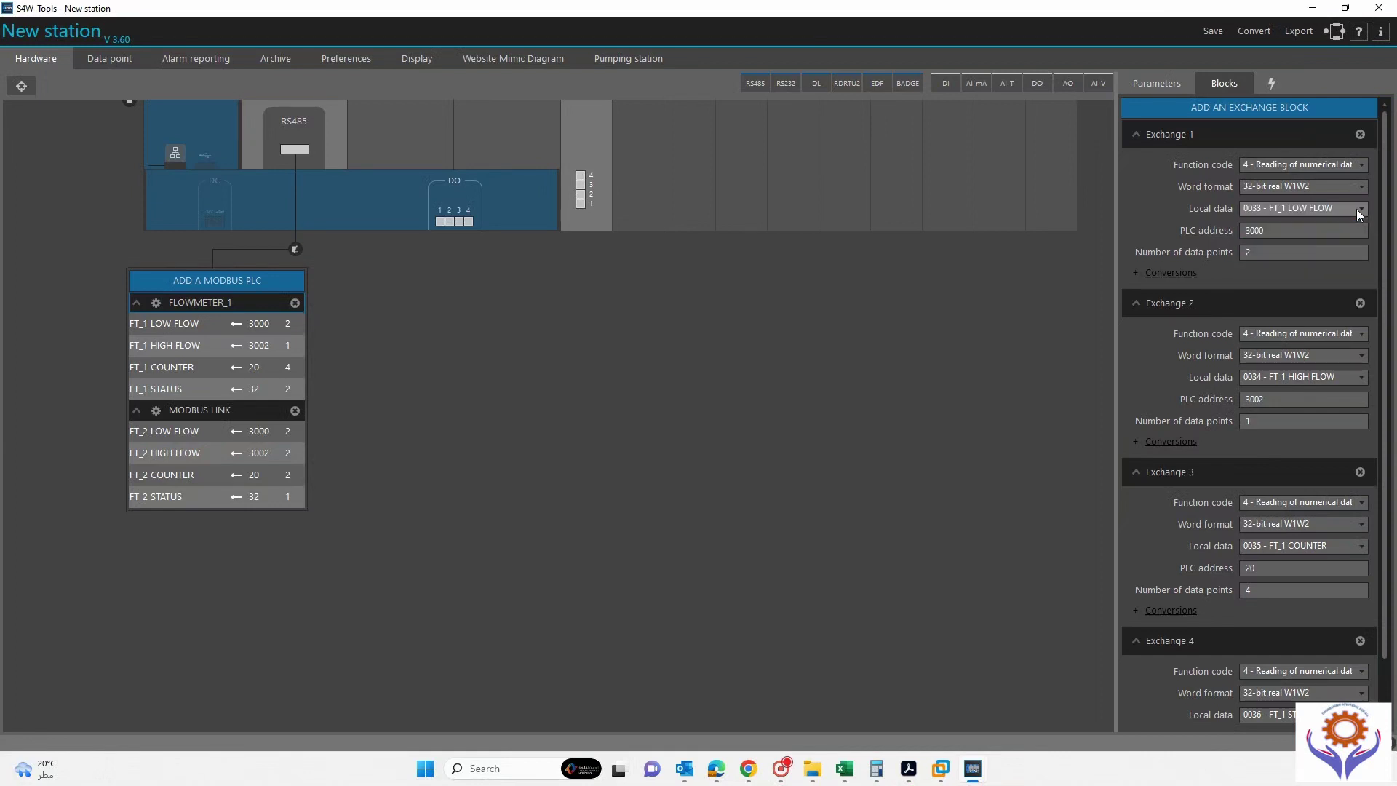
pyautogui.click(1356, 208)
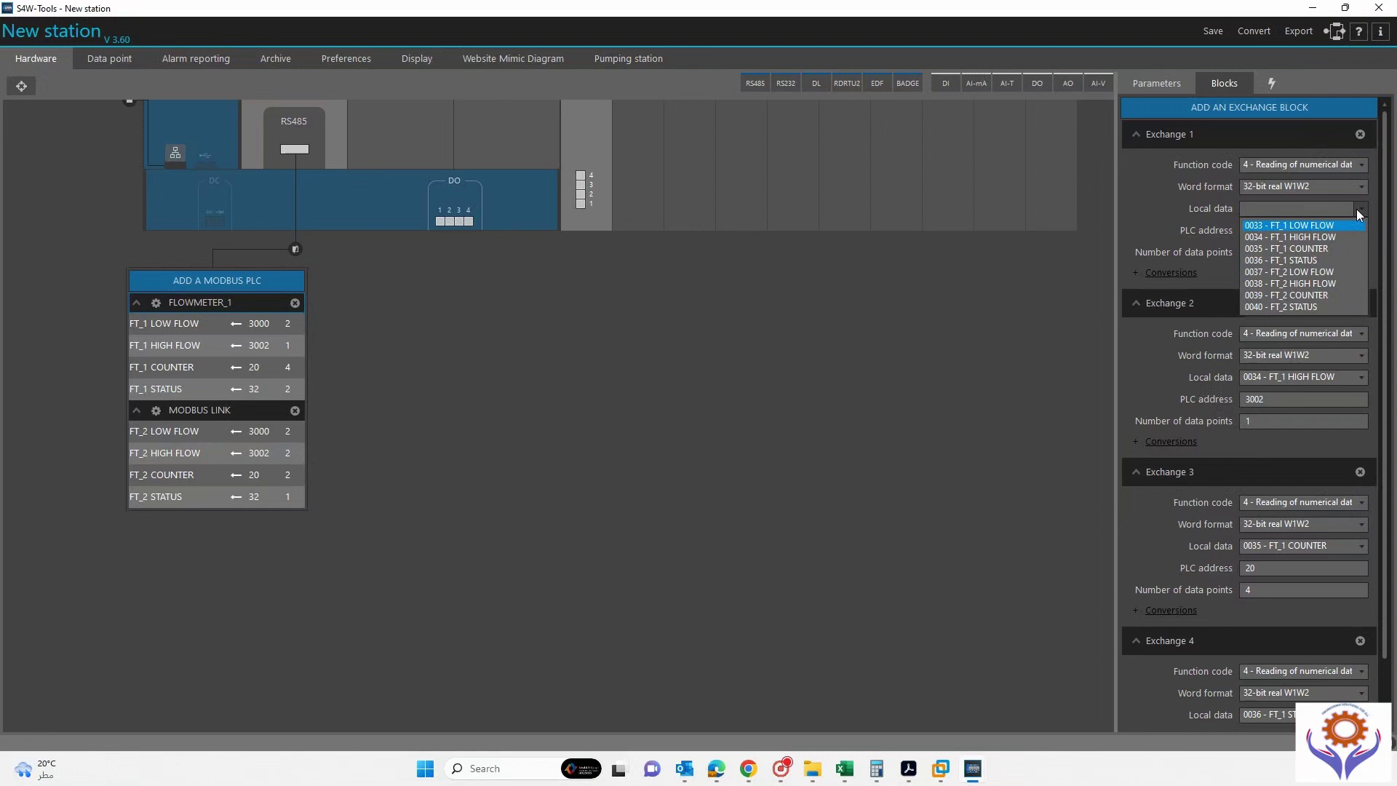
pyautogui.click(1356, 208)
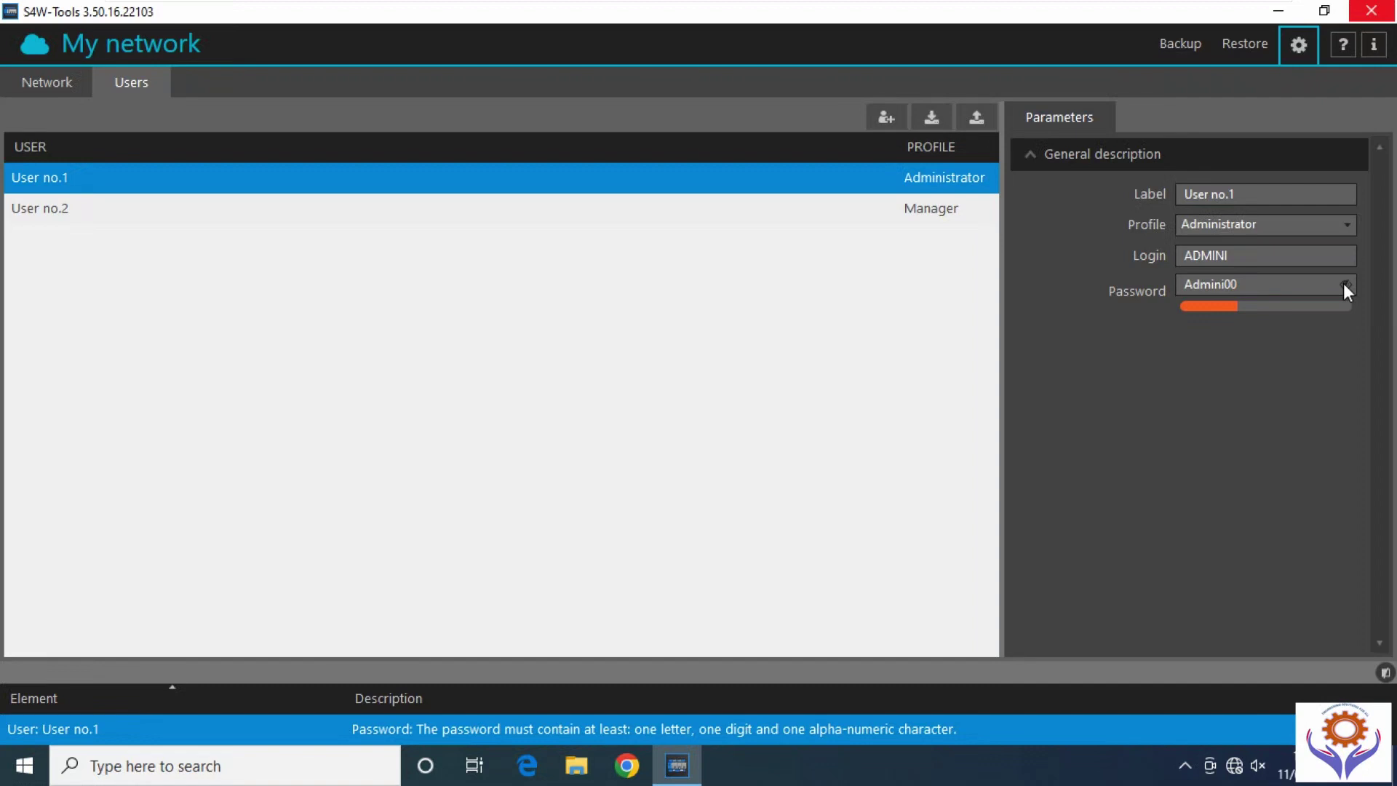
# Edit the administrator login name, then restore it to its original value.
pyautogui.click(1345, 285)
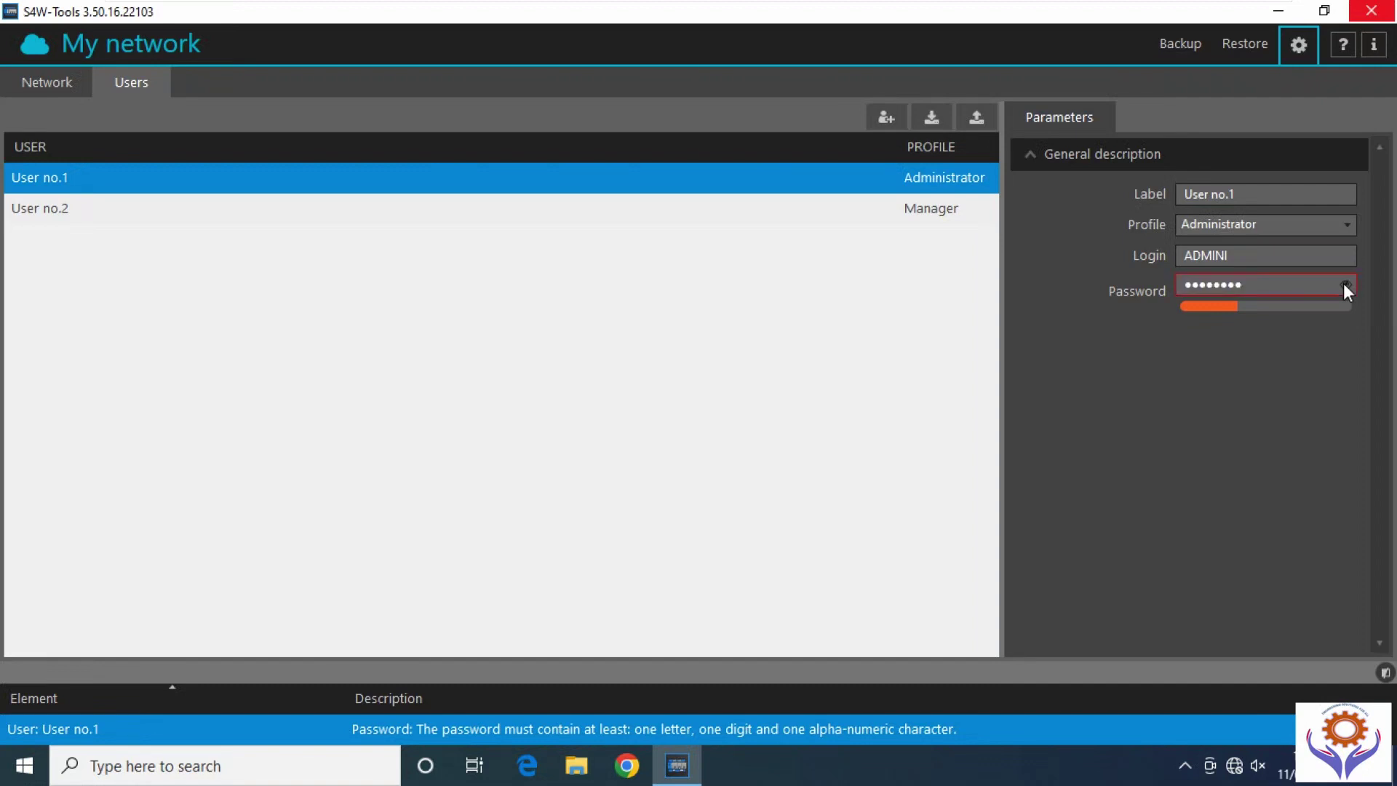
pyautogui.click(1248, 252)
pyautogui.write('00')
pyautogui.click(1247, 348)
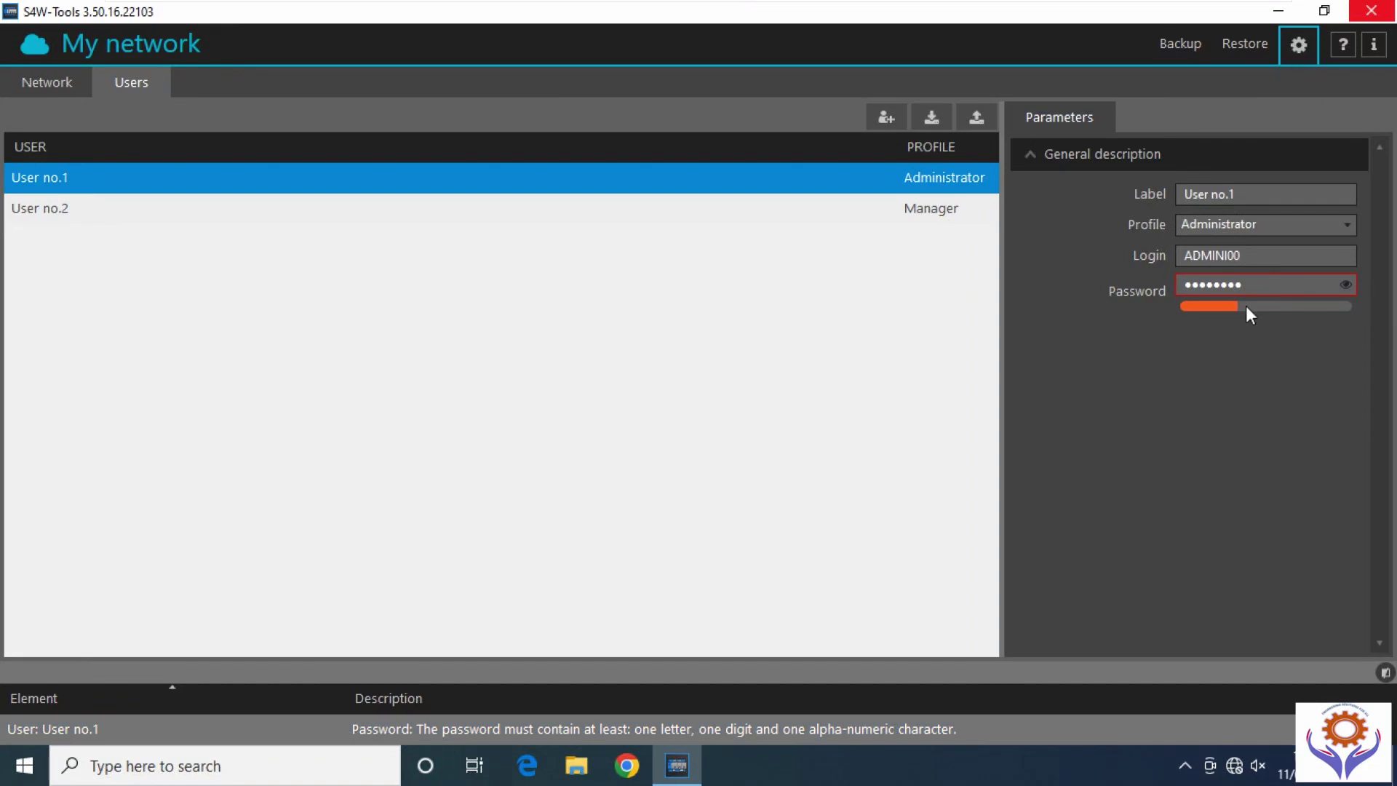
pyautogui.click(1252, 256)
pyautogui.press('BackSpace')
pyautogui.press('BackSpace')
# Replace User no.1's administrator password with a new one containing letters and digits.
pyautogui.click(1344, 284)
pyautogui.click(1344, 284)
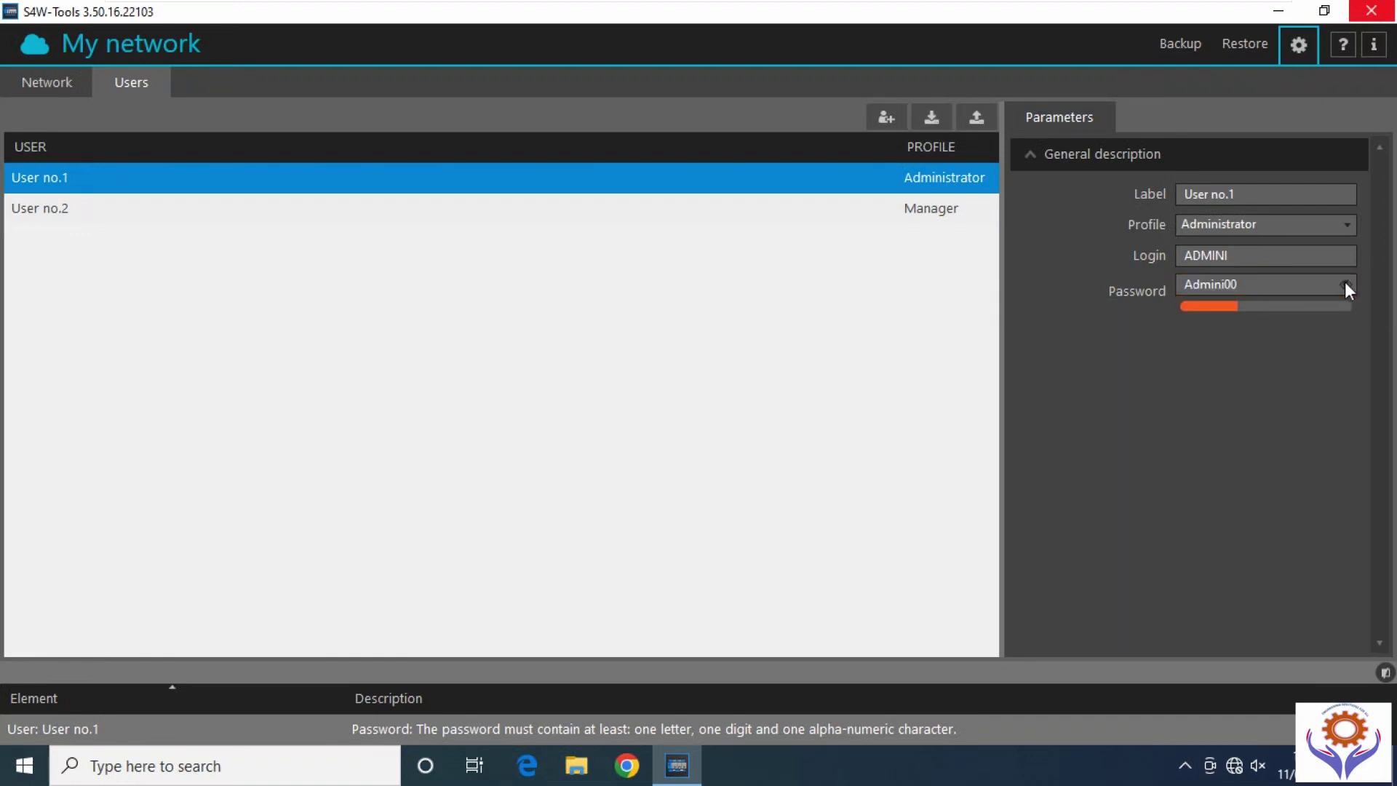
pyautogui.click(1345, 284)
pyautogui.click(1346, 285)
pyautogui.click(1346, 284)
pyautogui.press('BackSpace')
pyautogui.press('BackSpace')
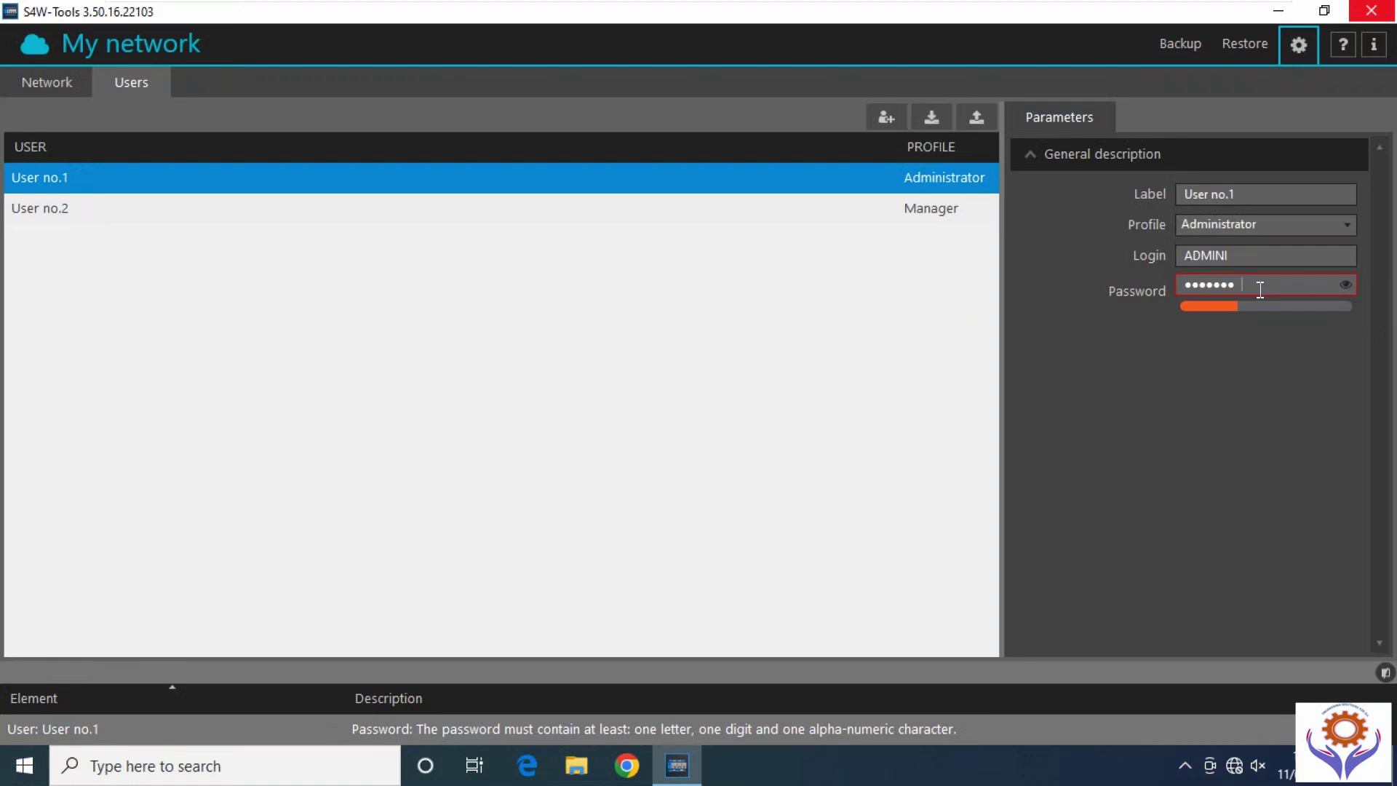
pyautogui.press('BackSpace')
pyautogui.press('BackSpace')
pyautogui.press('BackSpace')
pyautogui.press('BackSpace')
pyautogui.press('BackSpace')
pyautogui.write('Admini123')
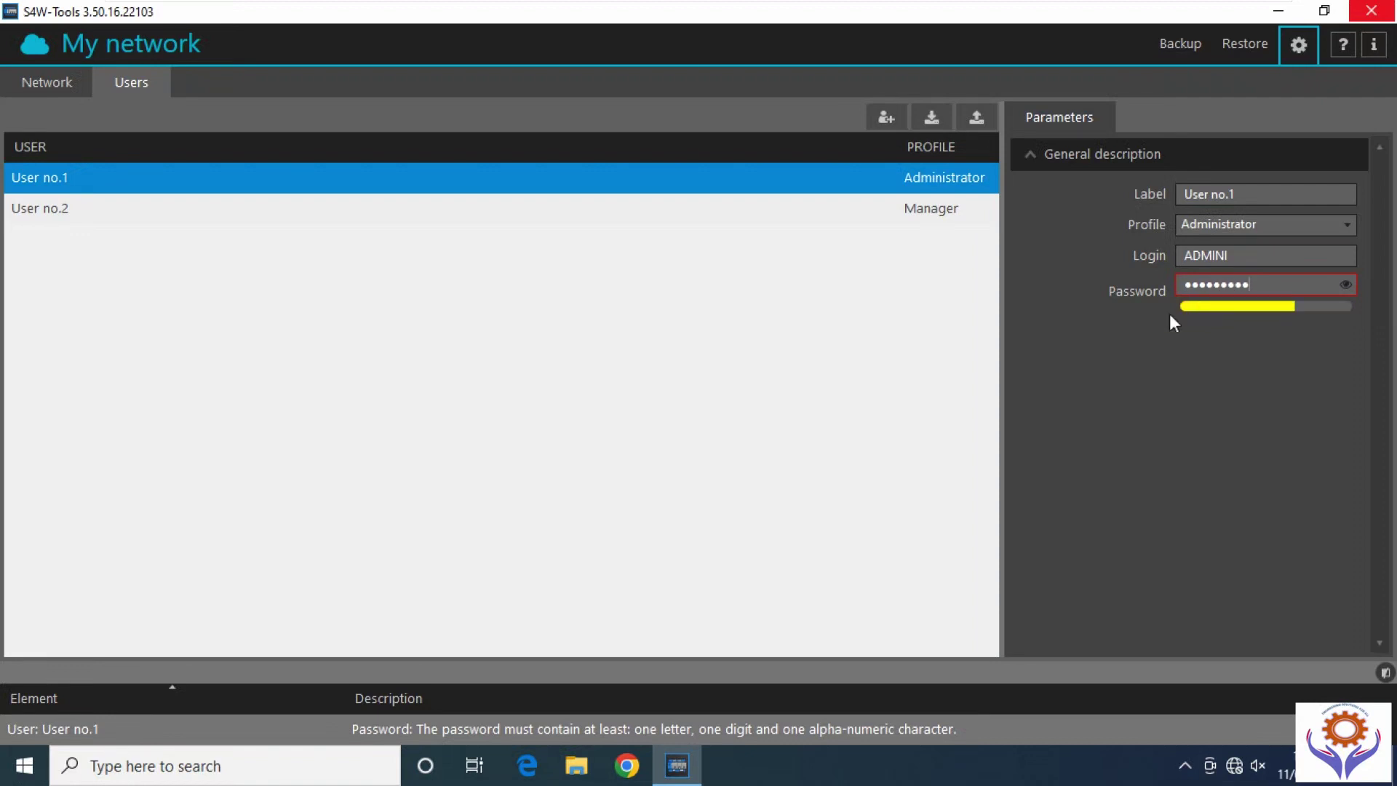
pyautogui.click(1055, 356)
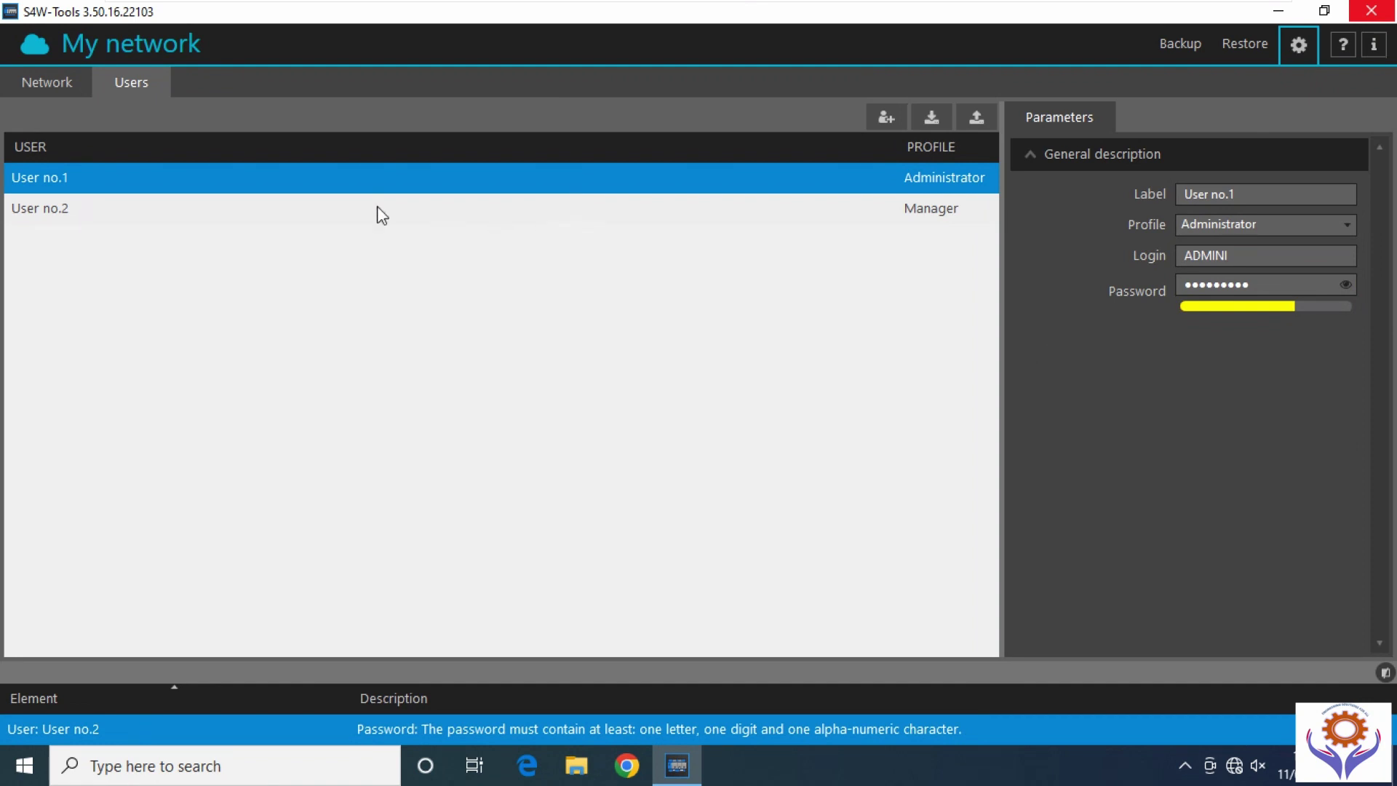
# Strengthen User no.2's manager password by adding a symbol and digits.
pyautogui.click(186, 211)
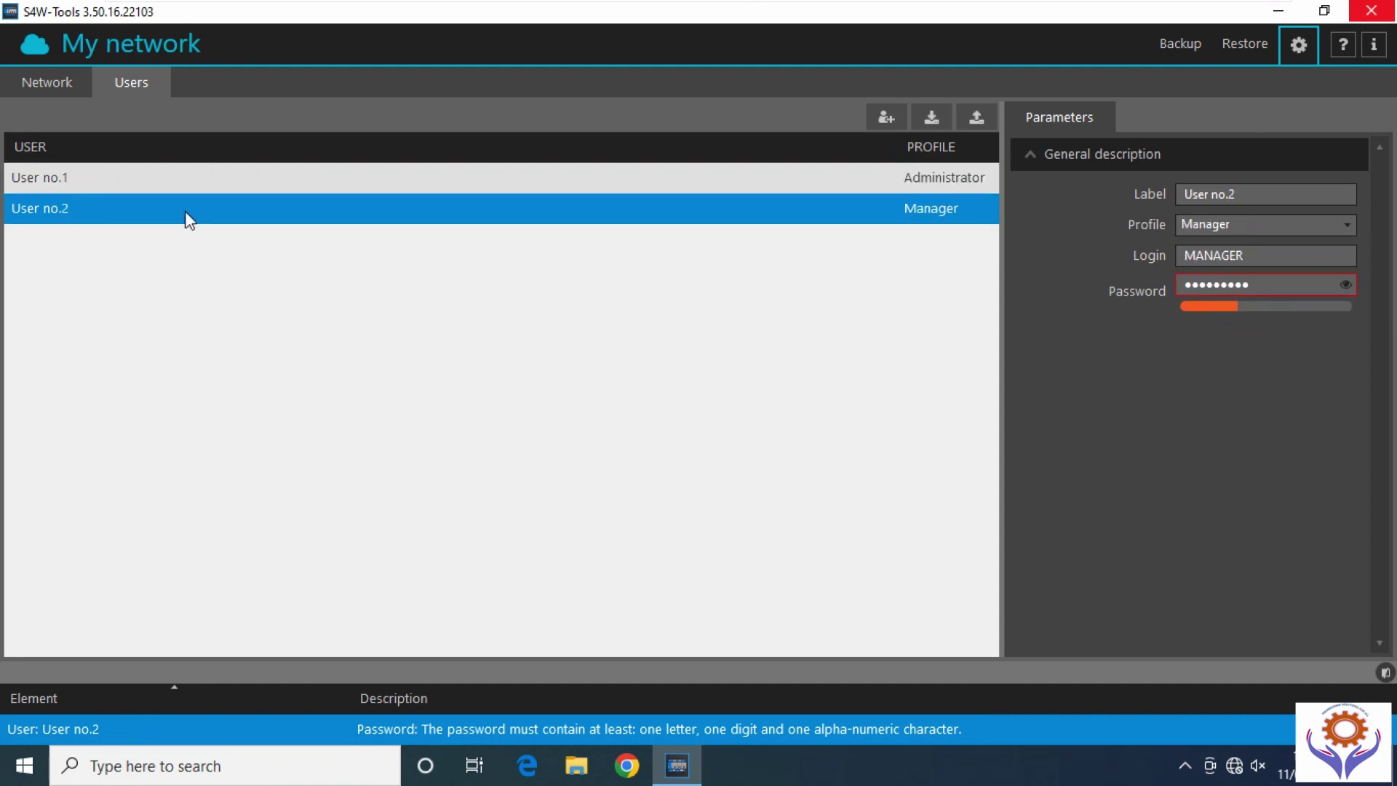
pyautogui.click(1346, 285)
pyautogui.click(1346, 284)
pyautogui.click(1346, 285)
pyautogui.press('BackSpace')
pyautogui.press('BackSpace')
pyautogui.write('@12')
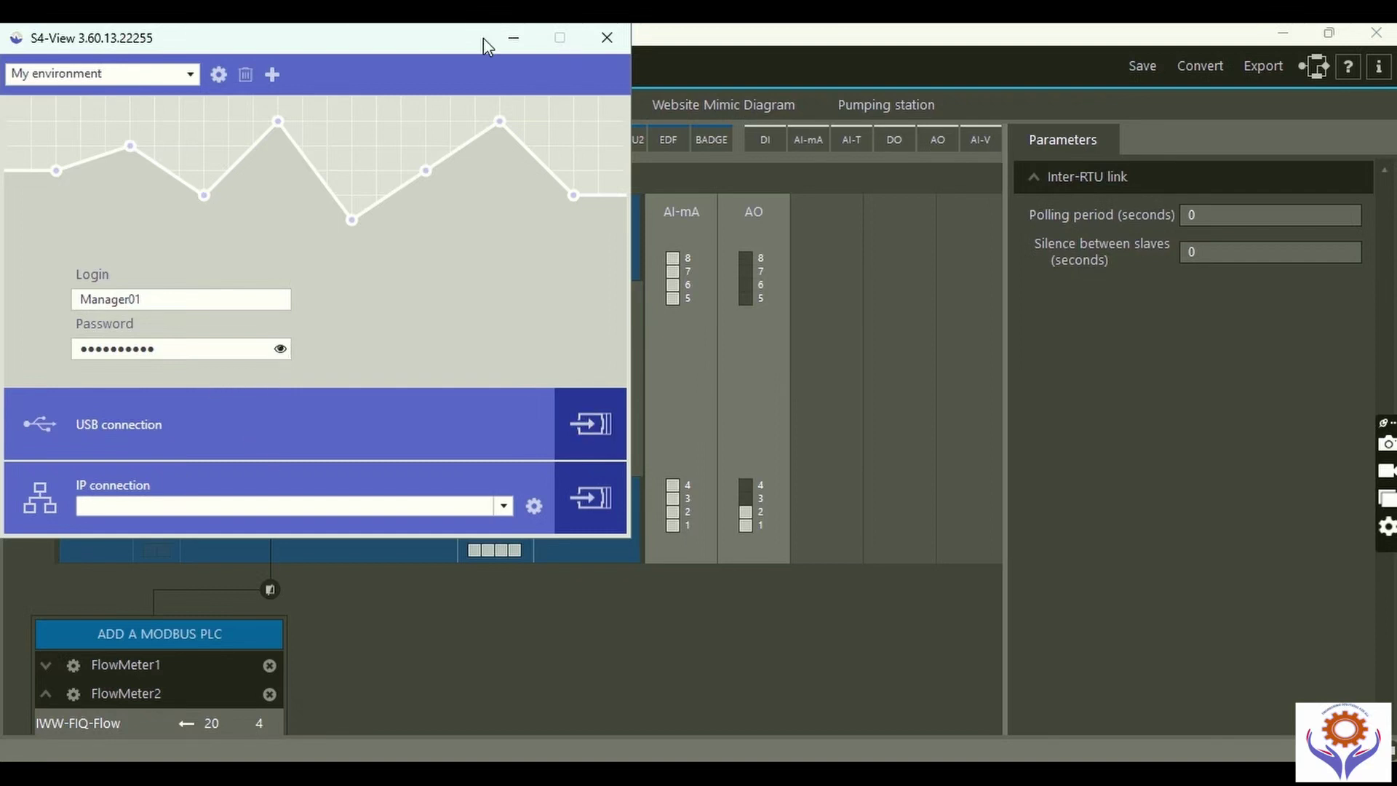
# Connect S4-View to New station over USB, keeping My environment as the environment.
pyautogui.moveTo(437, 59)
pyautogui.mouseDown()
pyautogui.moveTo(544, 60)
pyautogui.moveTo(437, 57)
pyautogui.mouseUp()
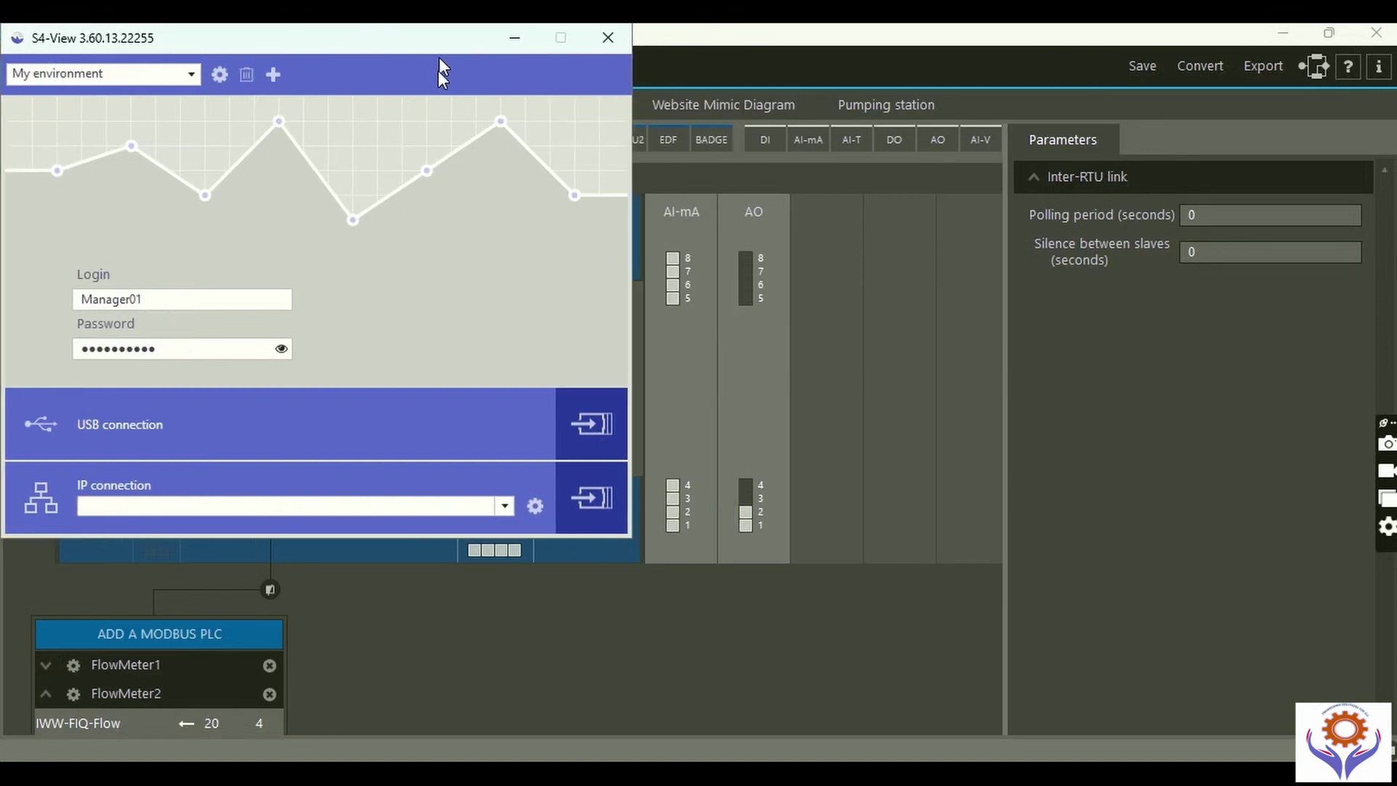
pyautogui.click(194, 73)
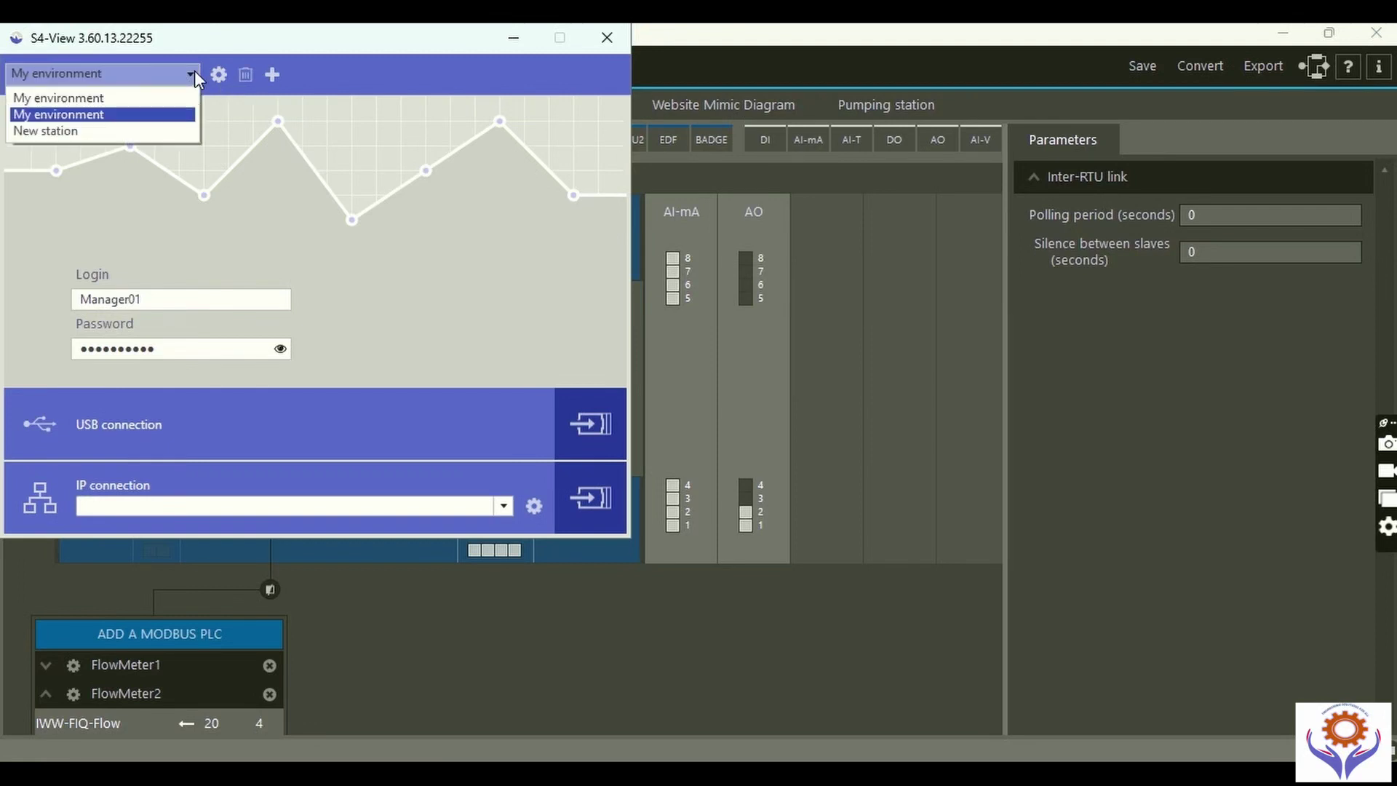
pyautogui.click(194, 72)
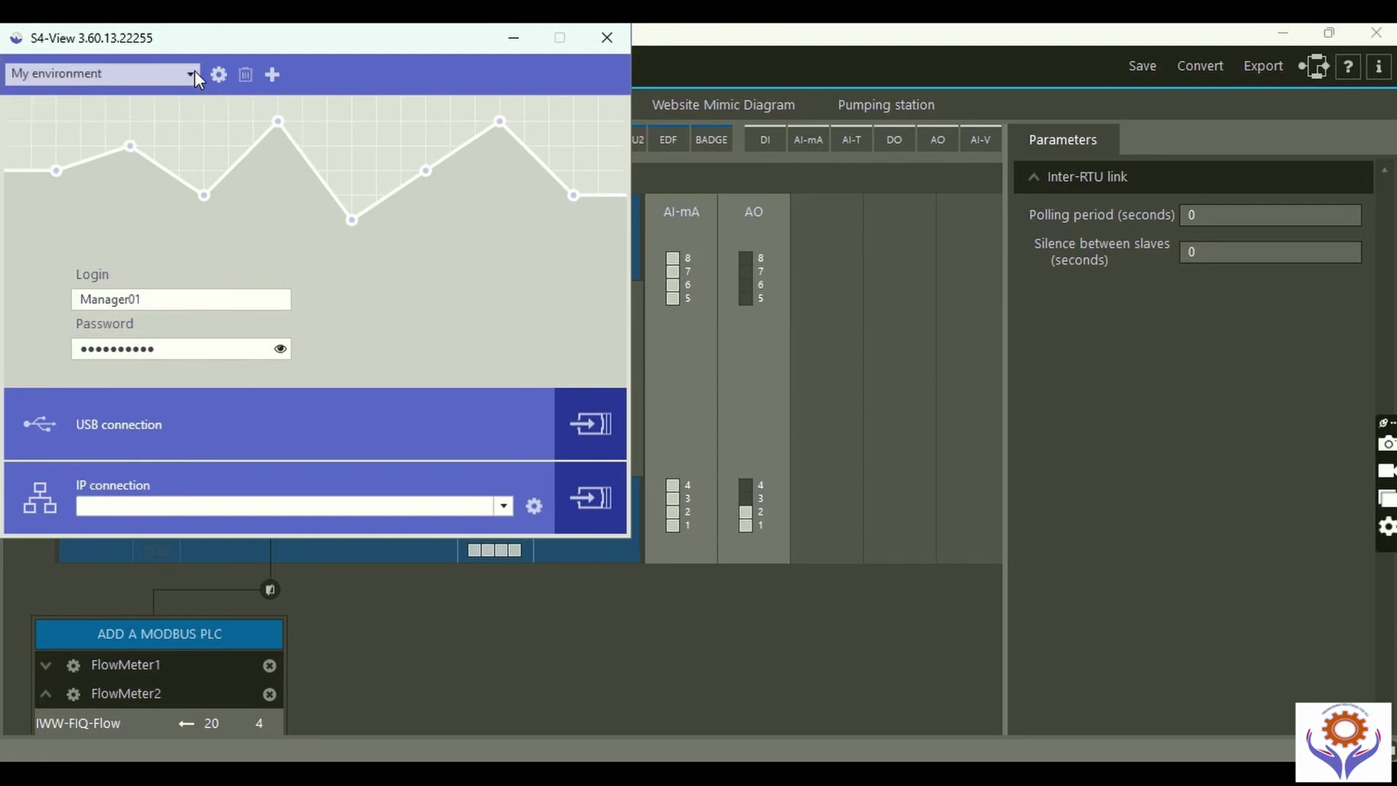
pyautogui.click(590, 422)
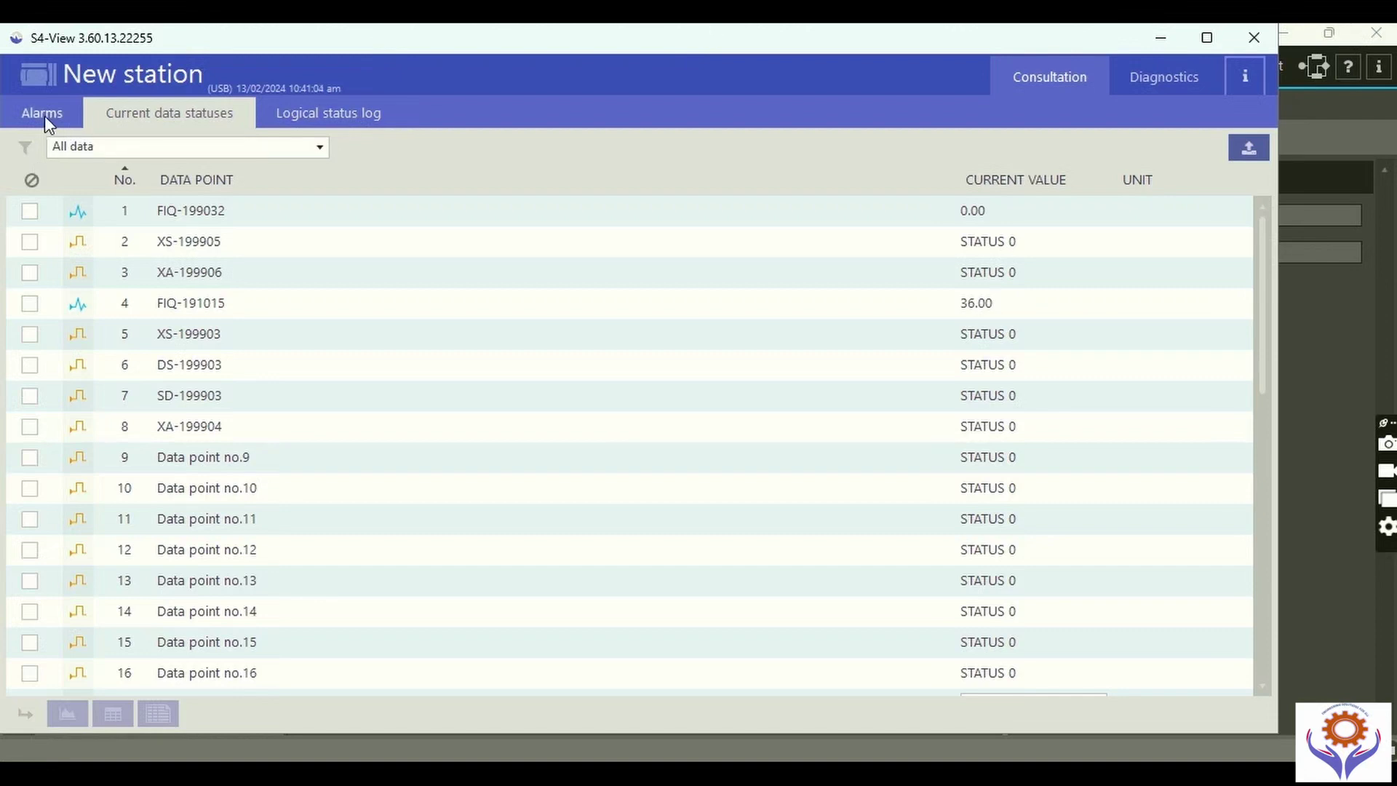
pyautogui.moveTo(1264, 285); pyautogui.dragTo(1278, 549)
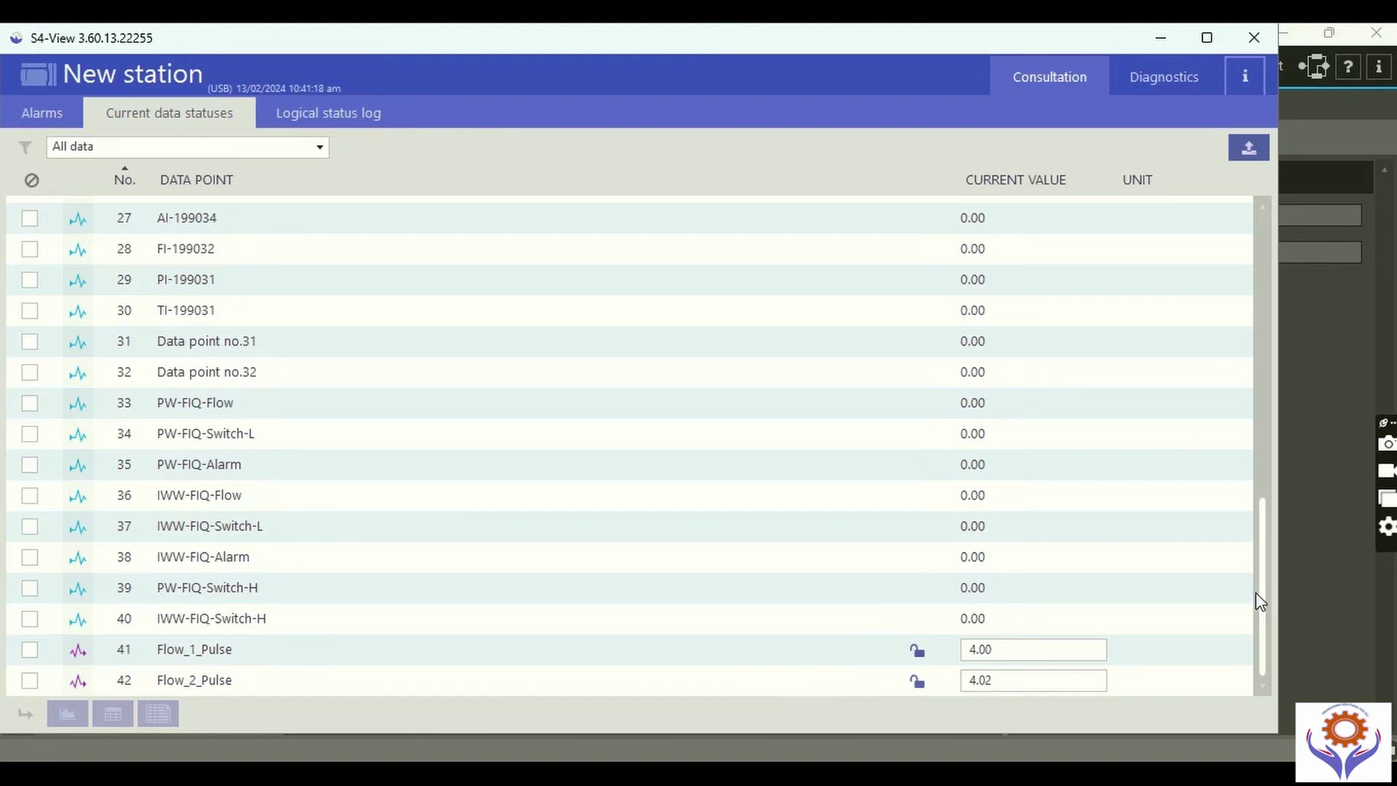
pyautogui.scroll(3, 1269, 473)
pyautogui.scroll(8, 1270, 318)
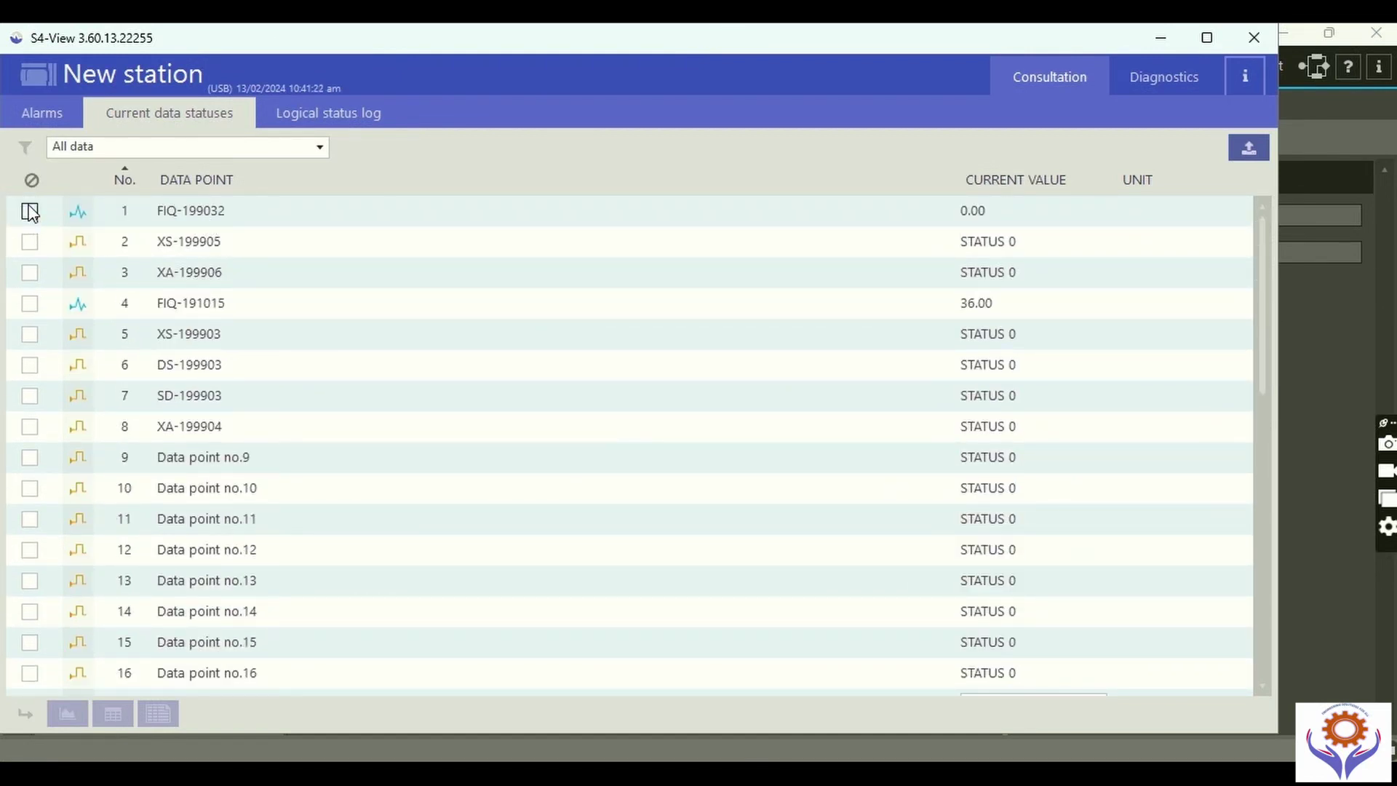
pyautogui.click(321, 149)
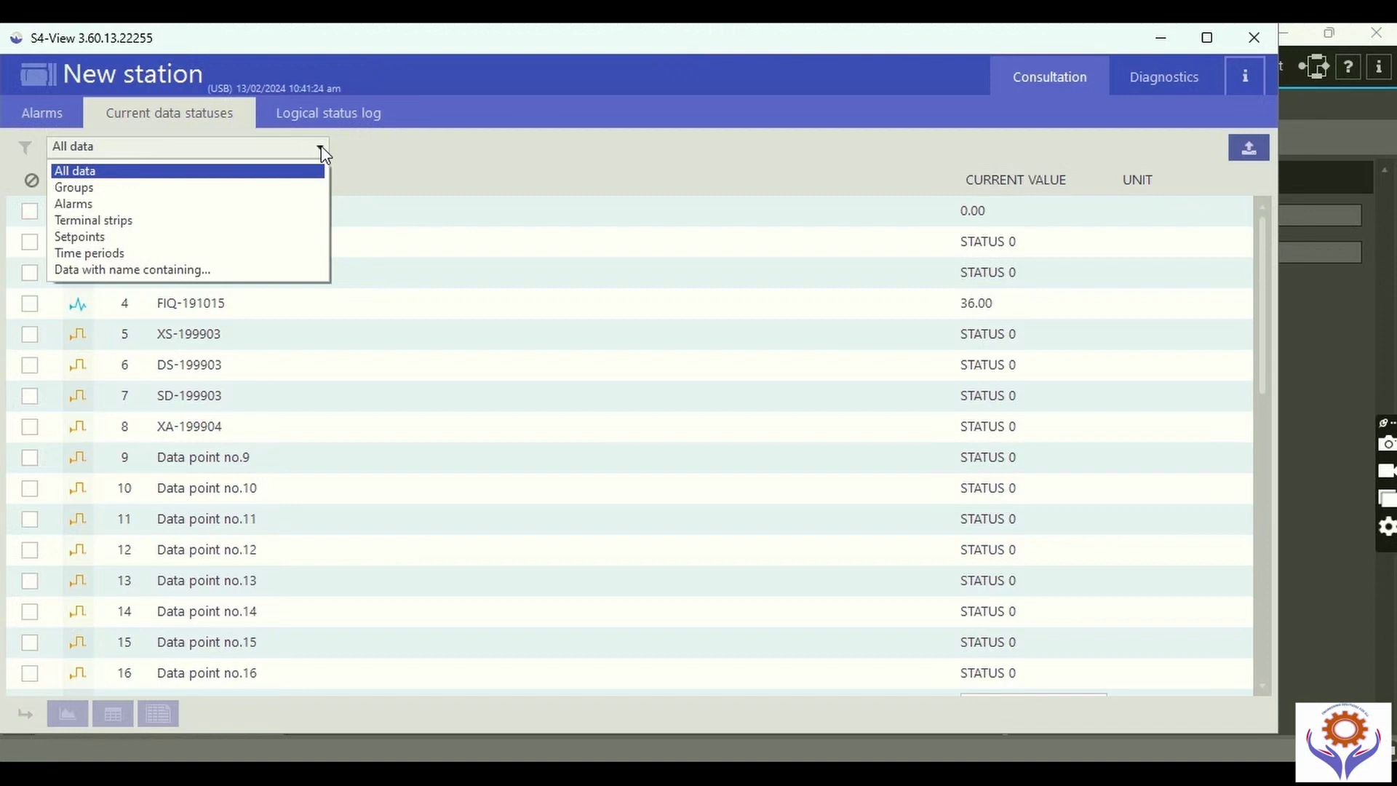
pyautogui.click(321, 148)
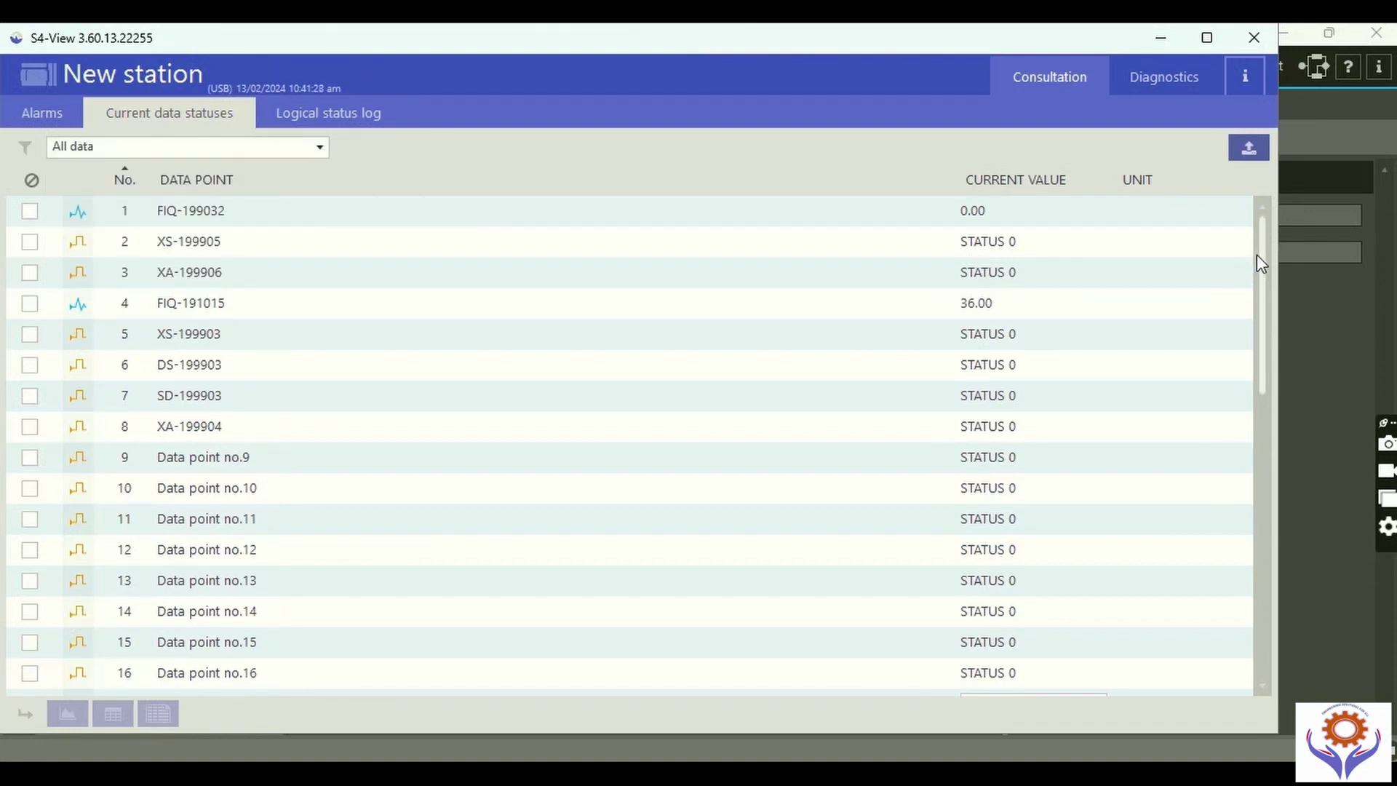
pyautogui.click(212, 309)
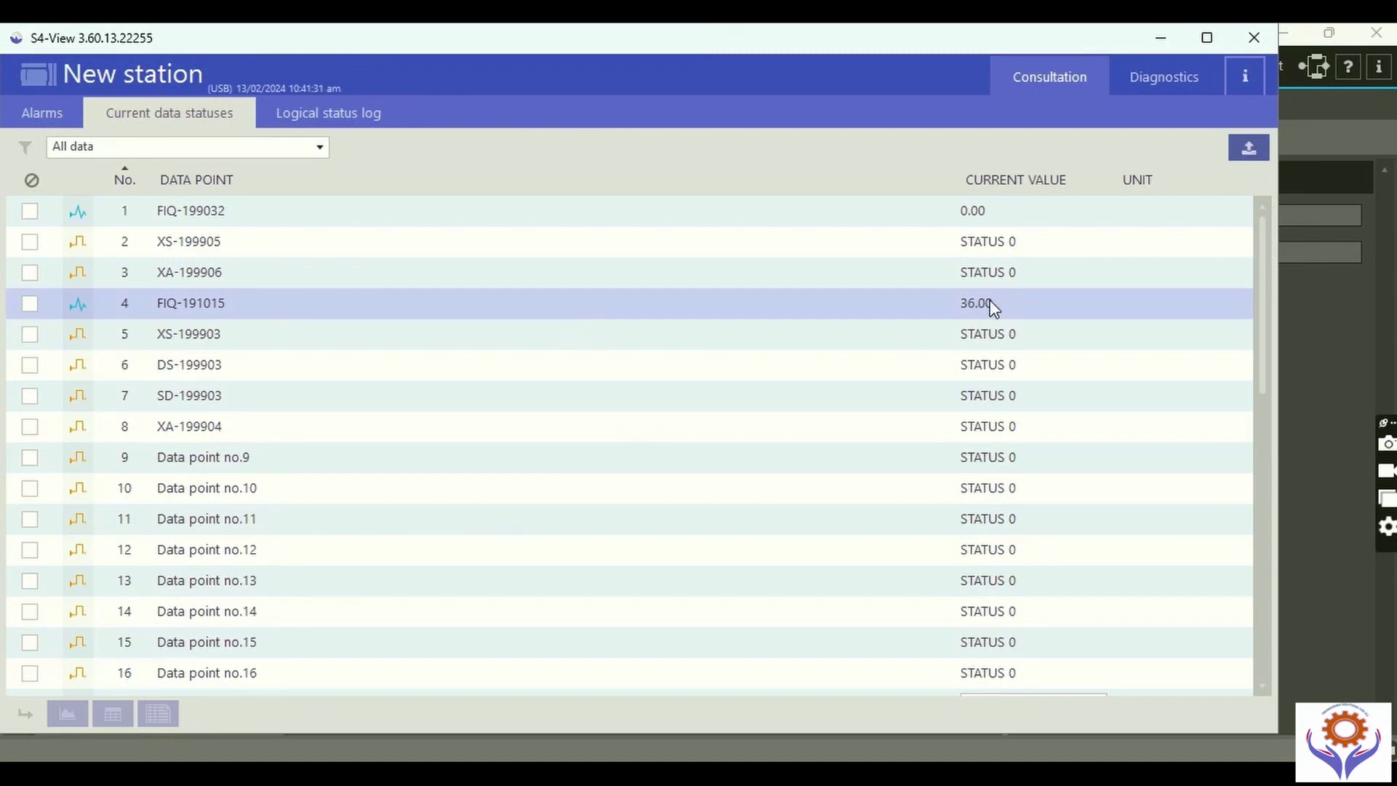
pyautogui.moveTo(1262, 282); pyautogui.dragTo(1276, 542)
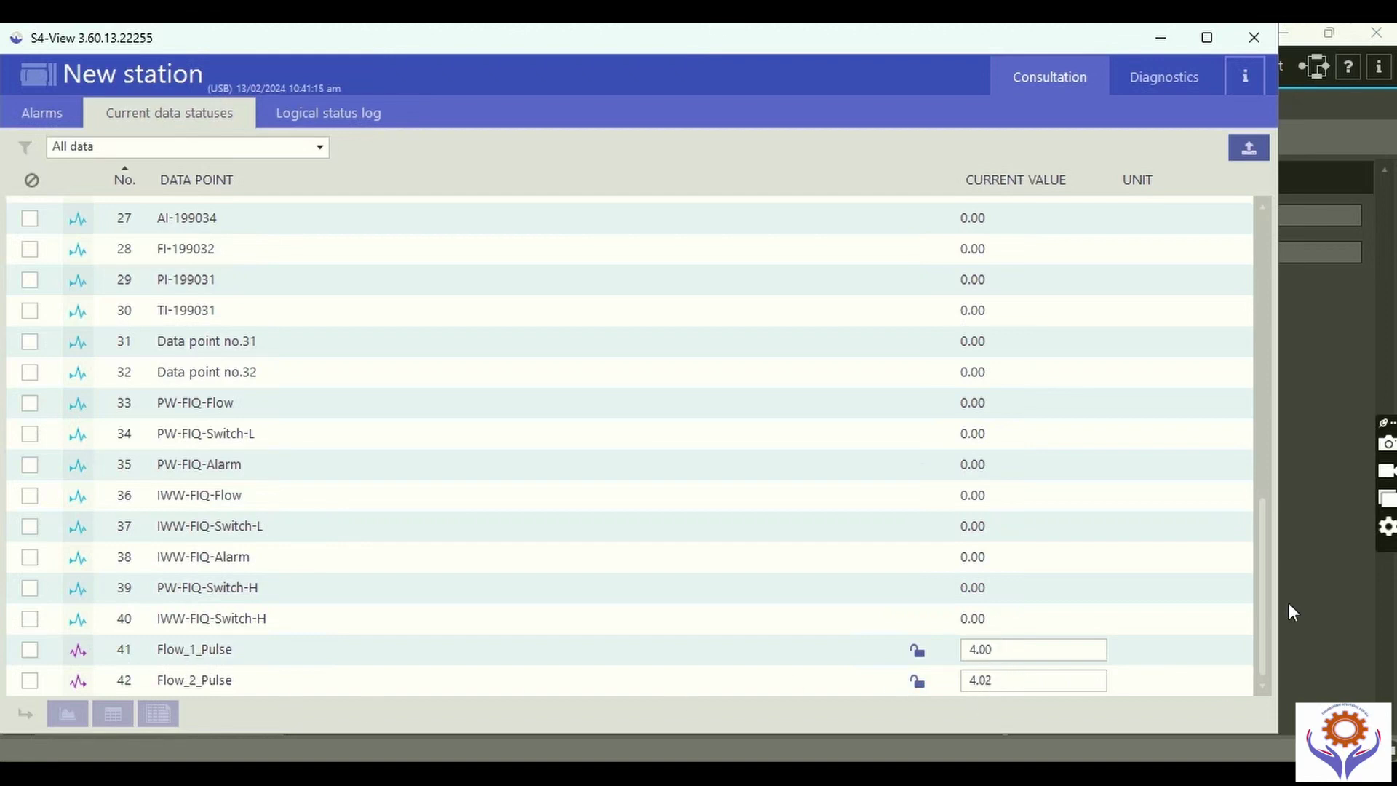
pyautogui.moveTo(1259, 605); pyautogui.dragTo(1258, 248)
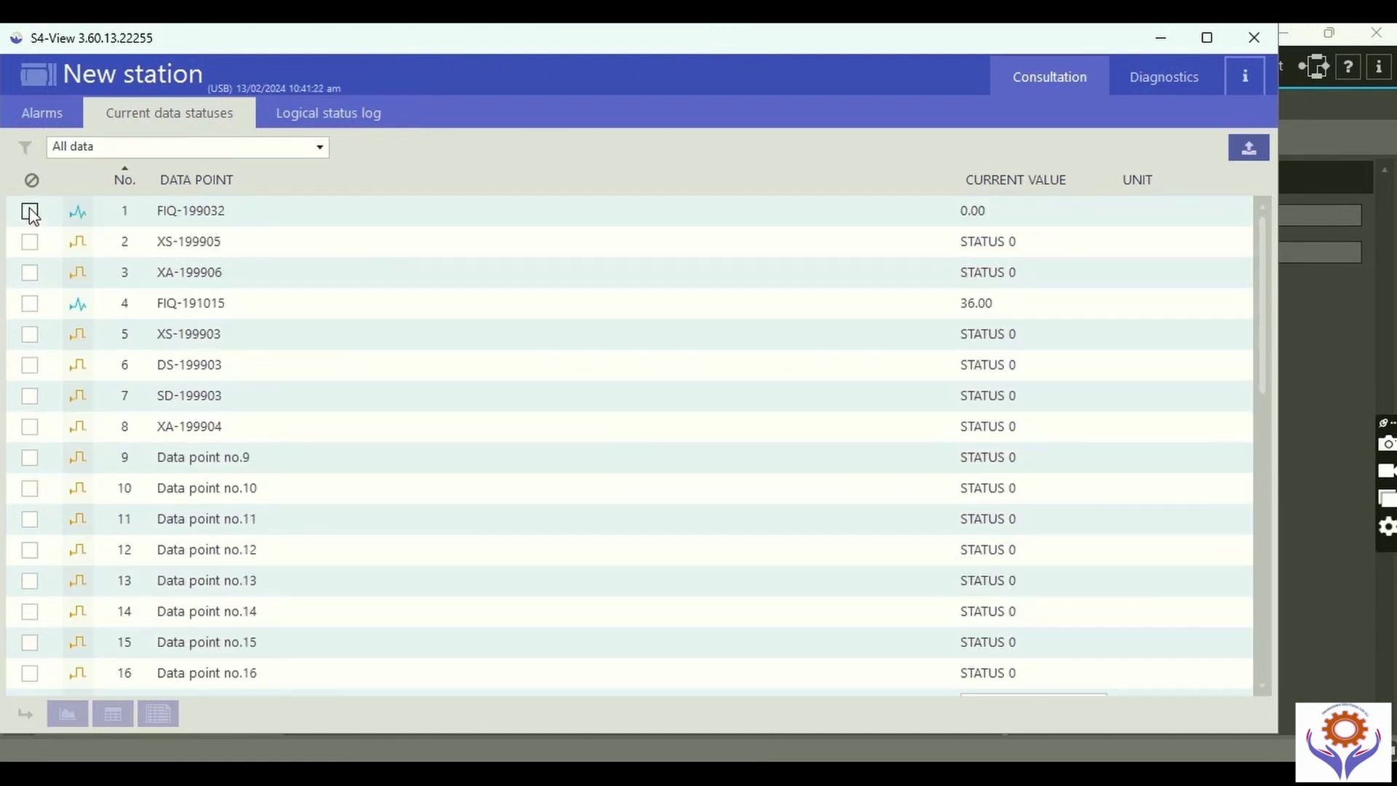
pyautogui.click(320, 147)
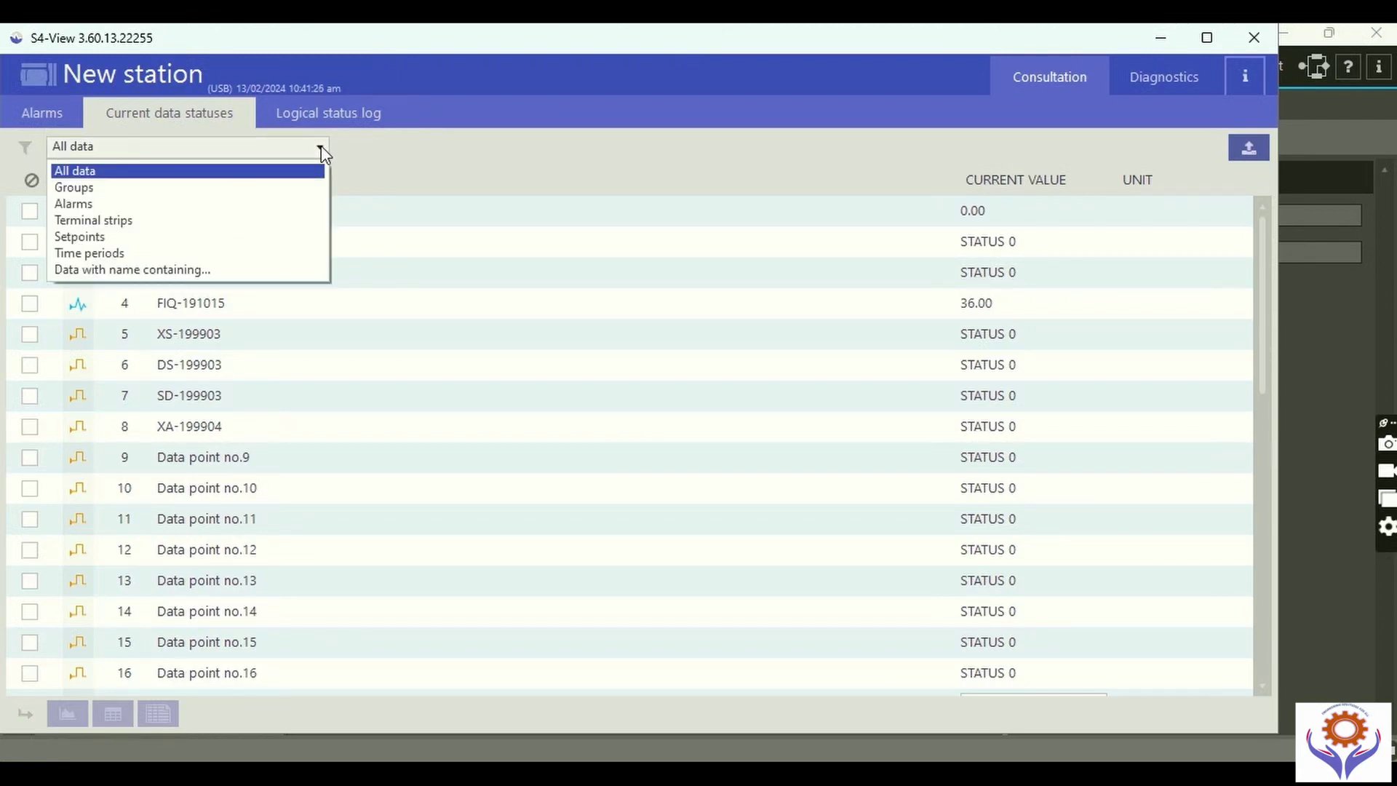
pyautogui.click(321, 146)
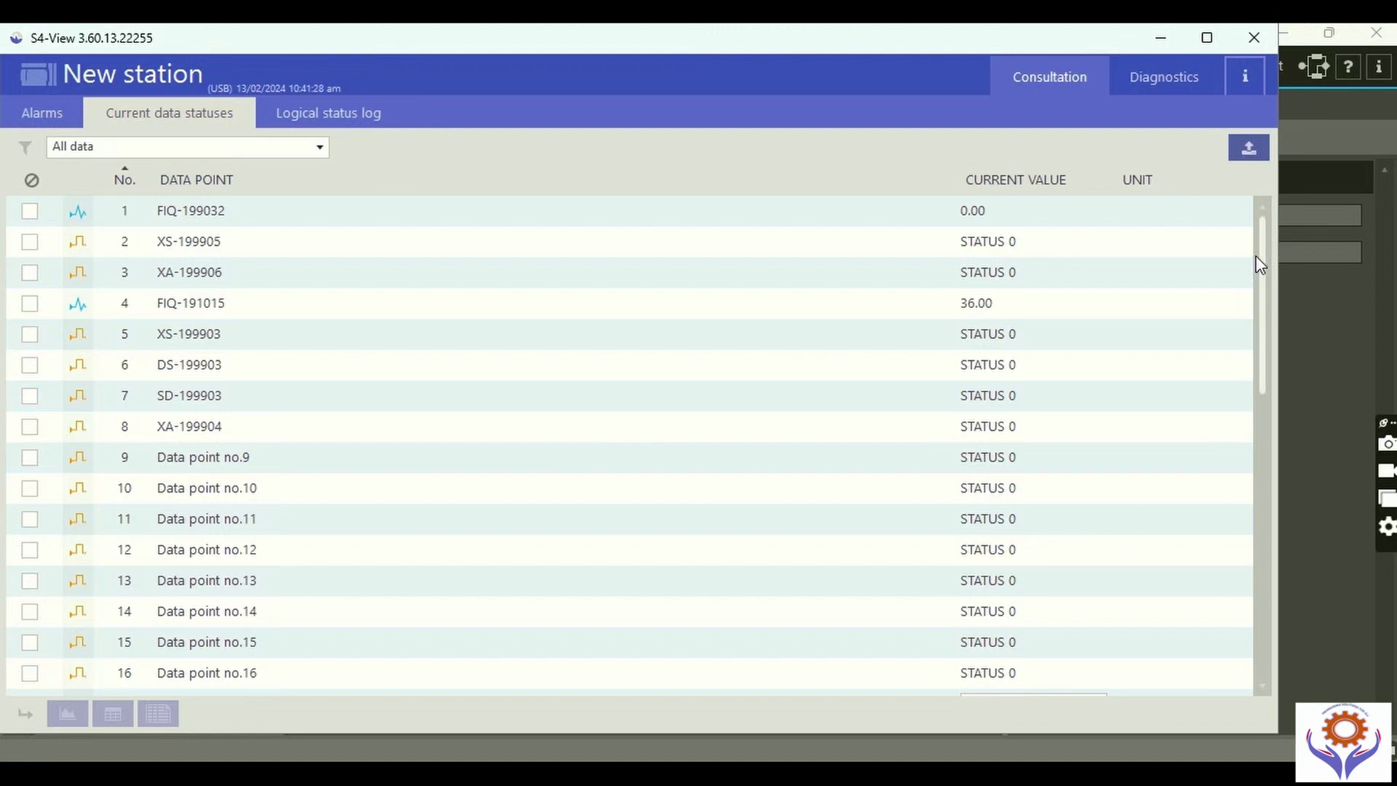
pyautogui.click(211, 306)
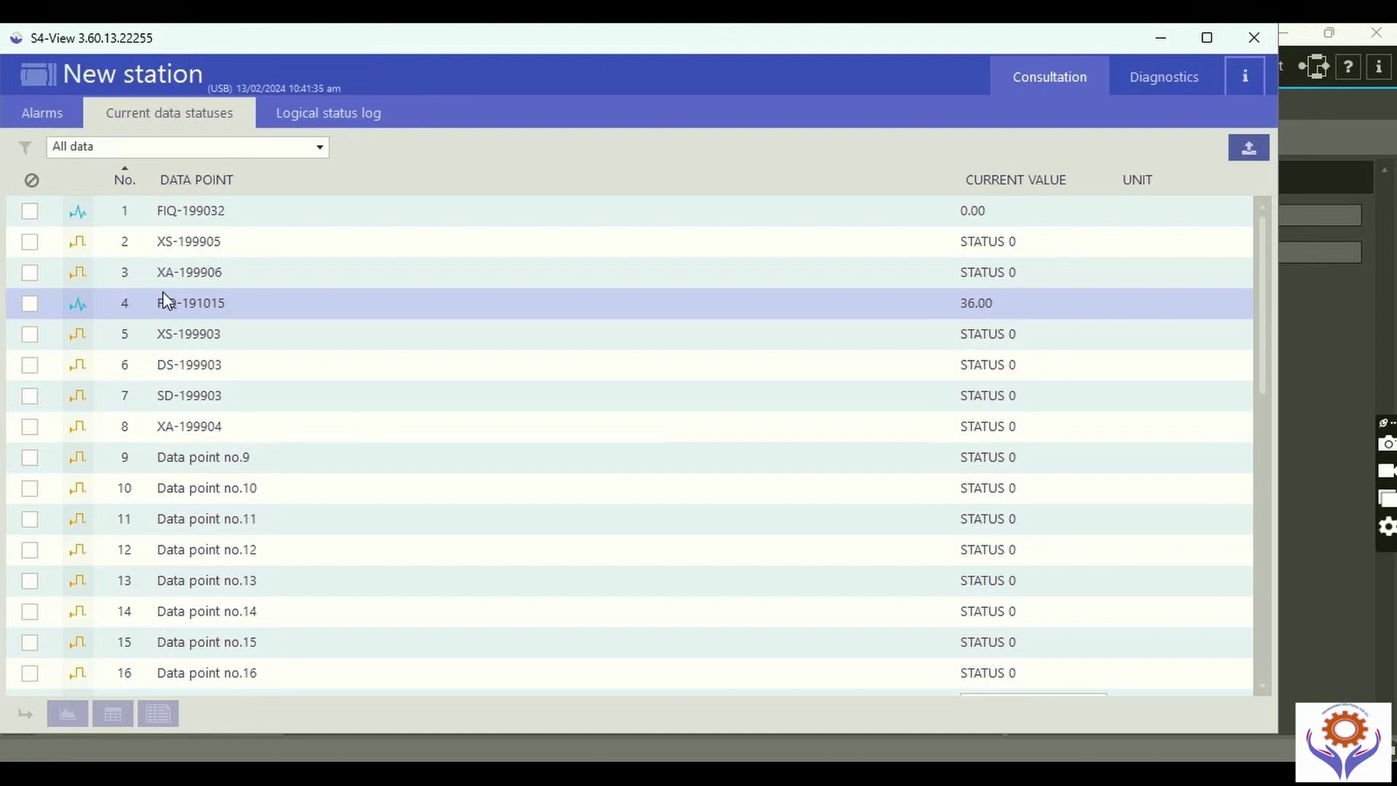
pyautogui.scroll(-3, 281, 491)
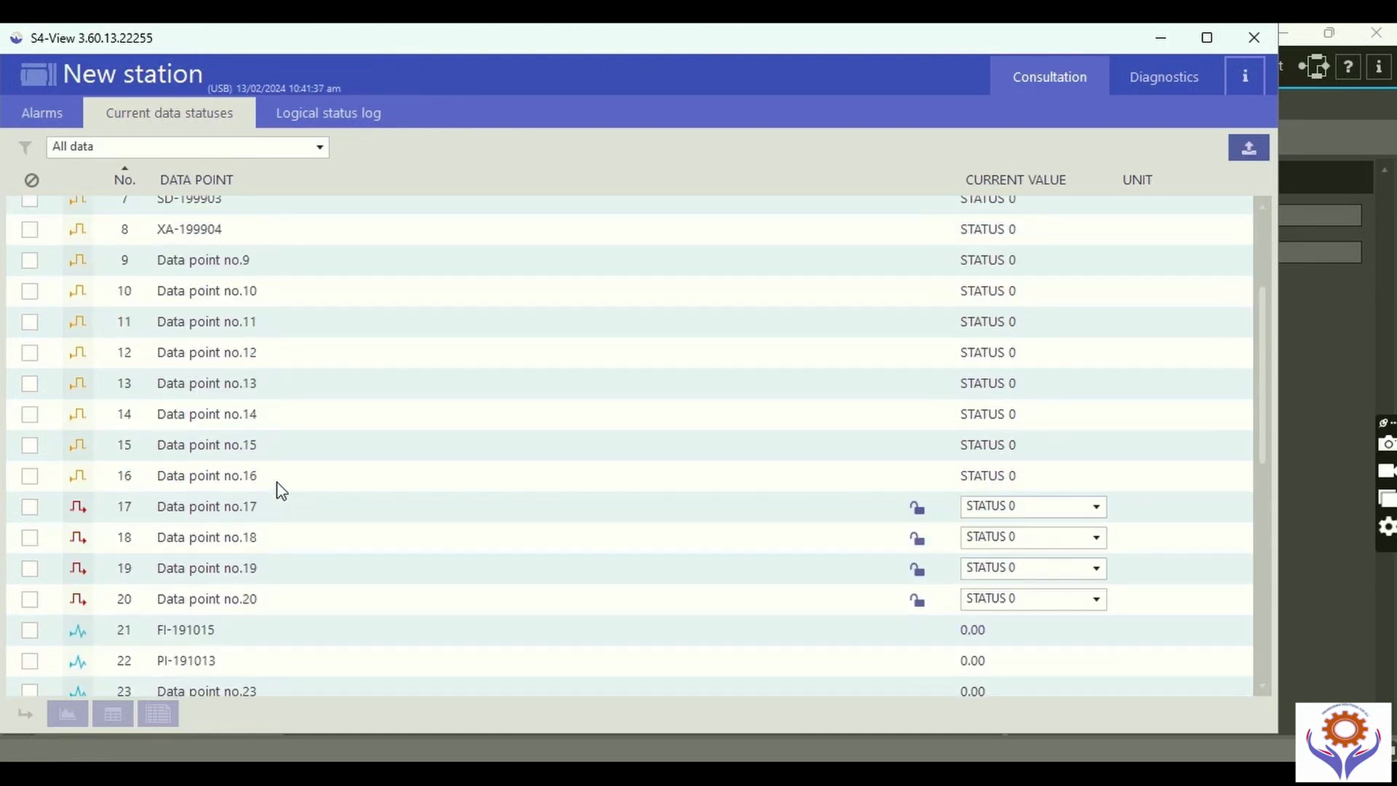
pyautogui.scroll(-3, 282, 491)
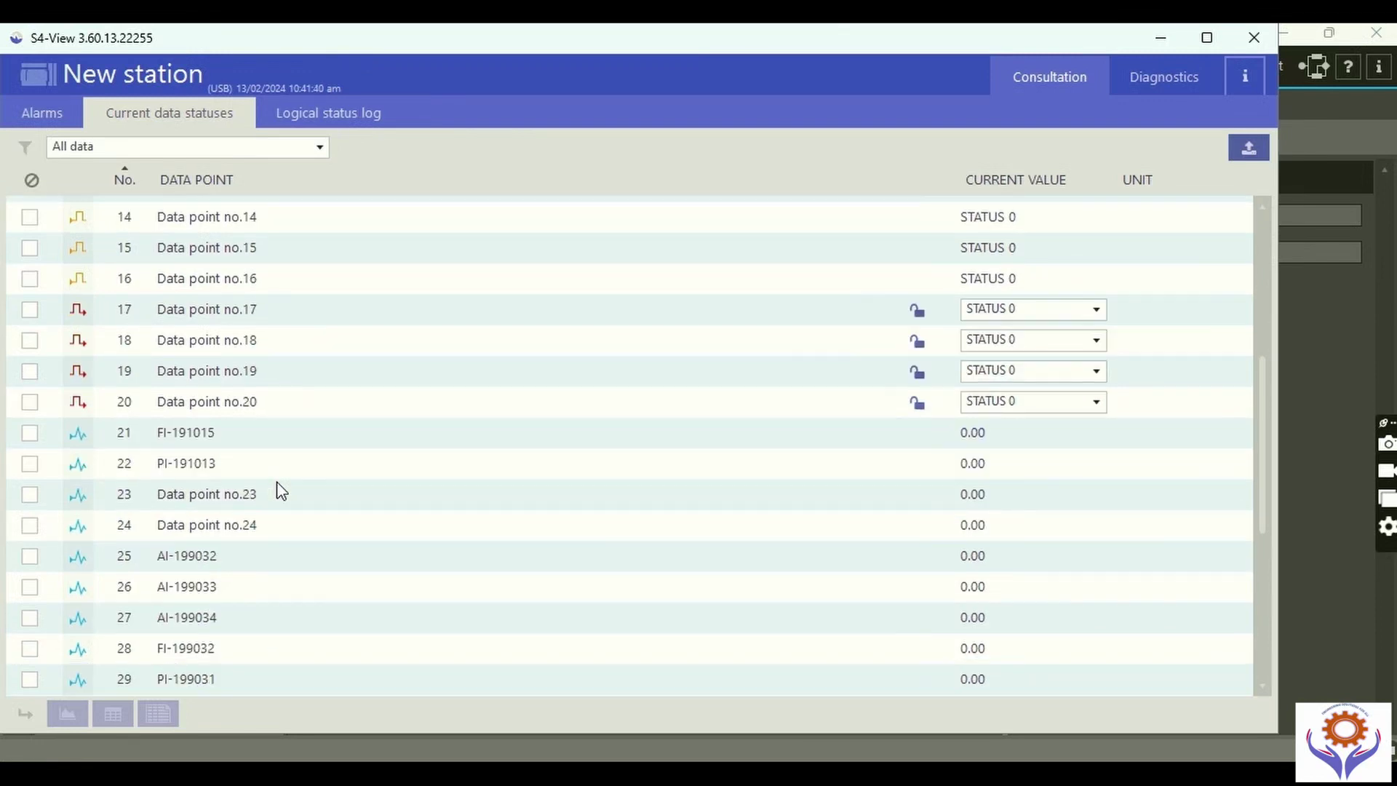
pyautogui.scroll(1, 269, 451)
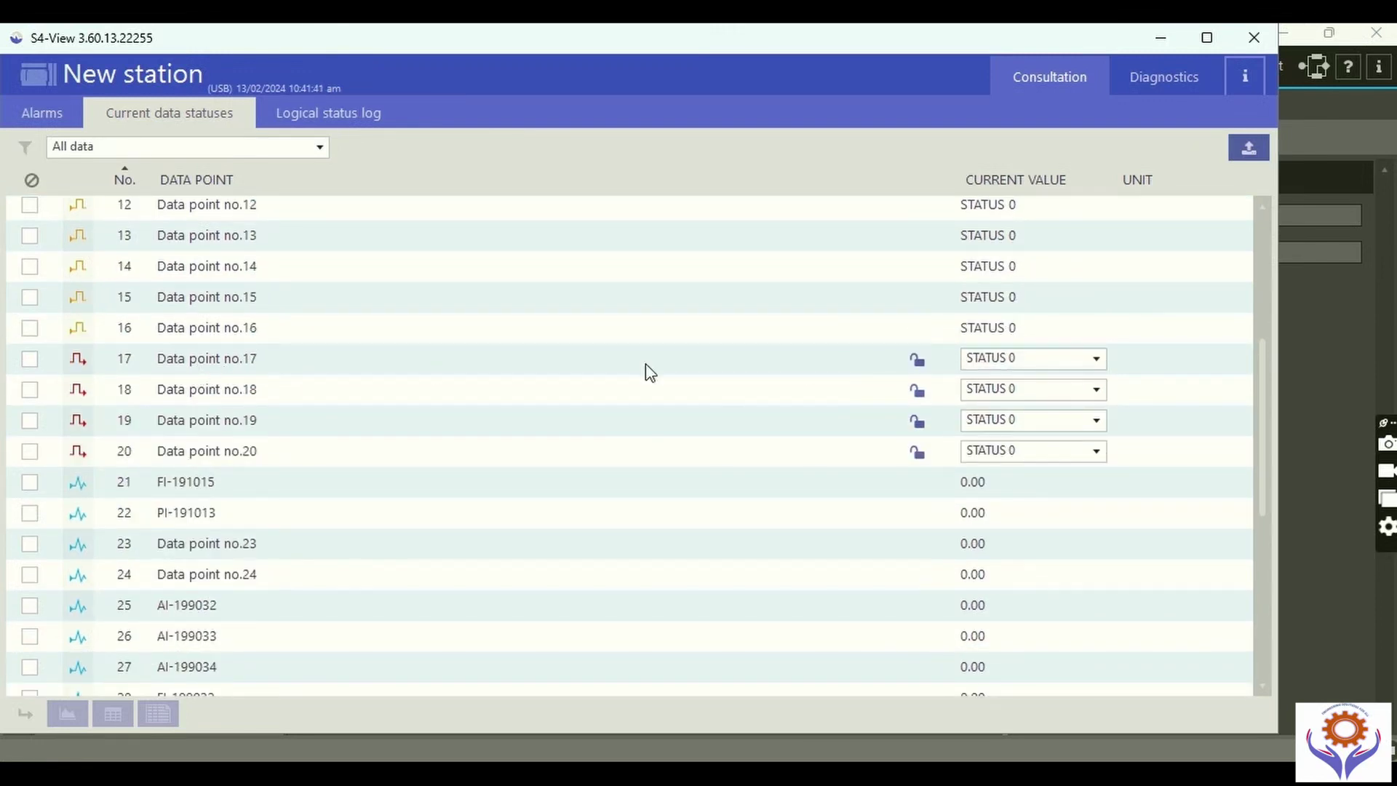
pyautogui.click(1099, 359)
pyautogui.click(1026, 369)
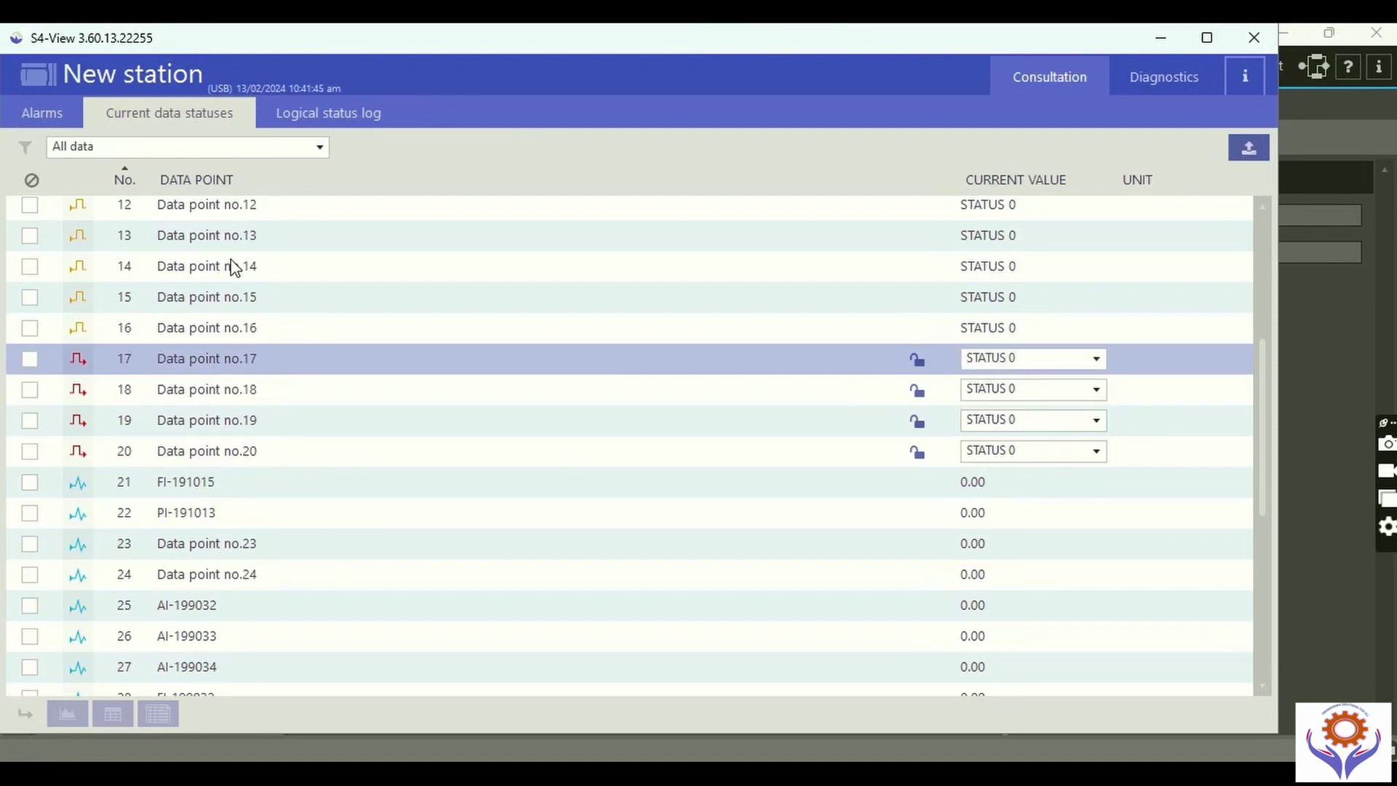
pyautogui.scroll(4, 301, 489)
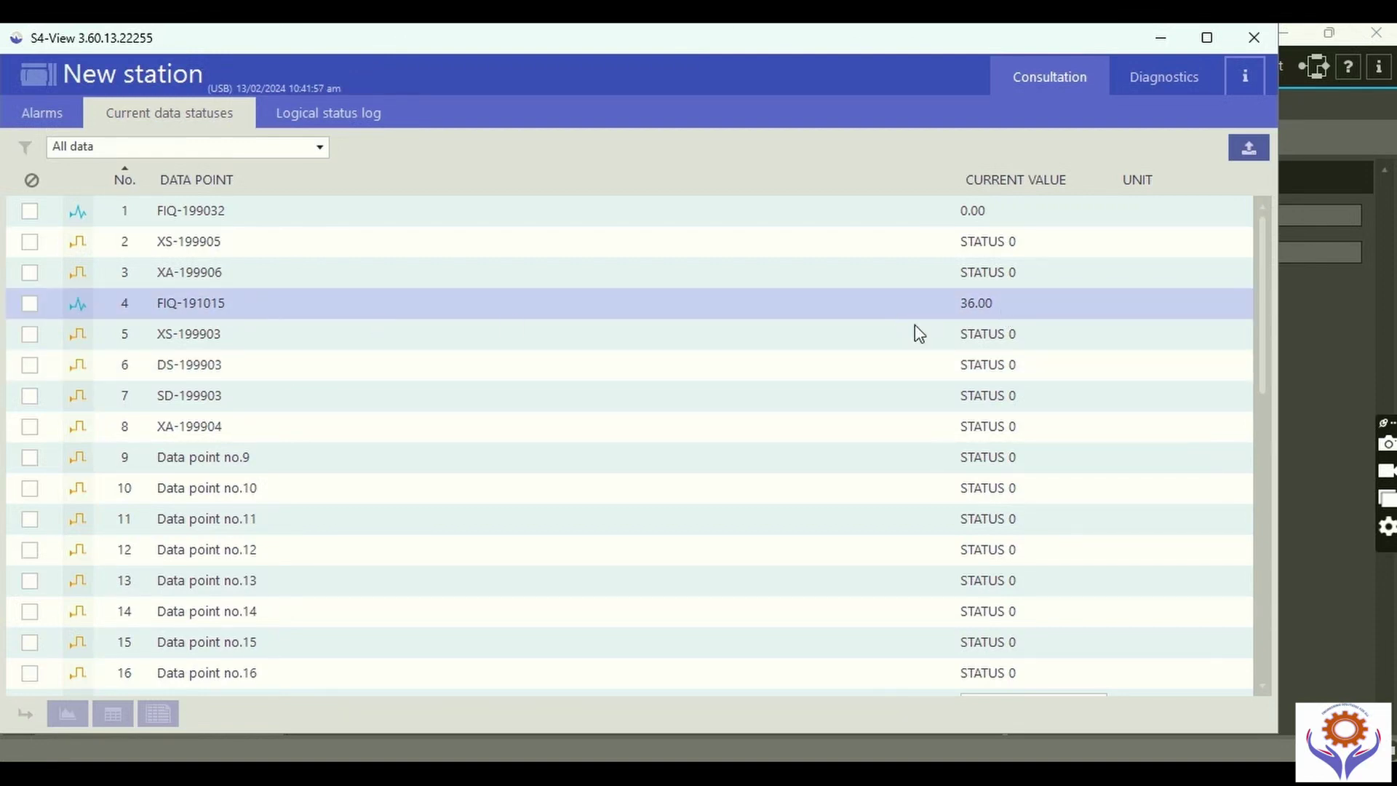
pyautogui.scroll(-9, 560, 445)
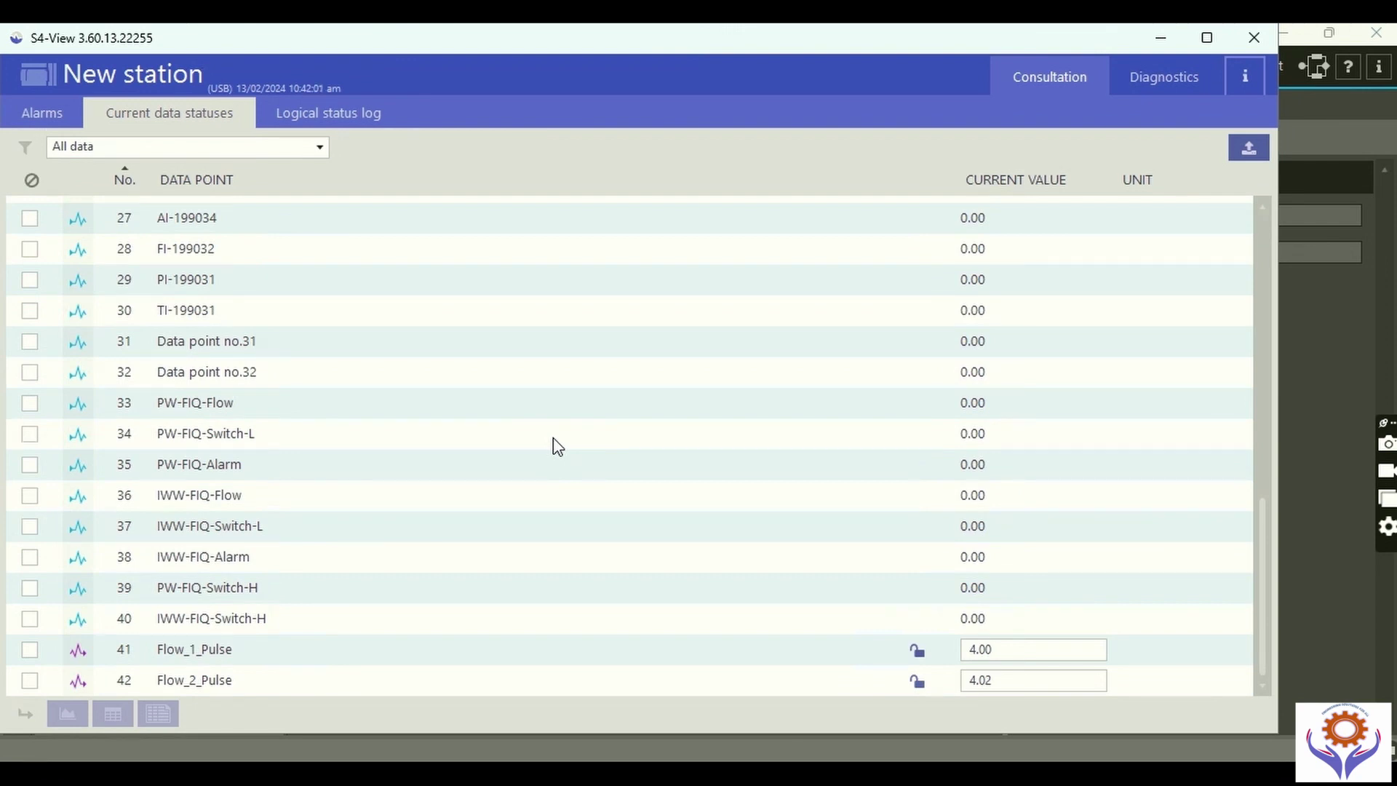
pyautogui.scroll(9, 558, 446)
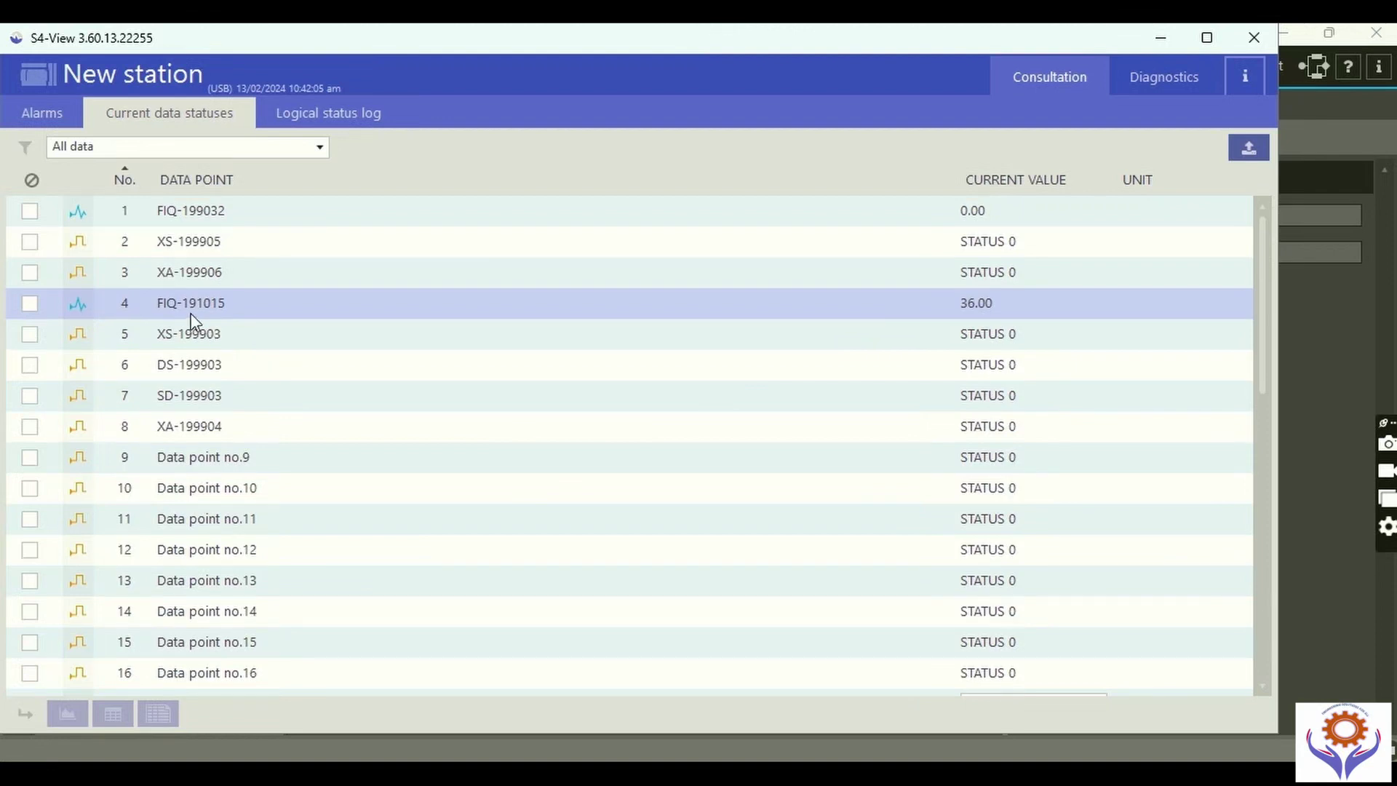
pyautogui.click(331, 121)
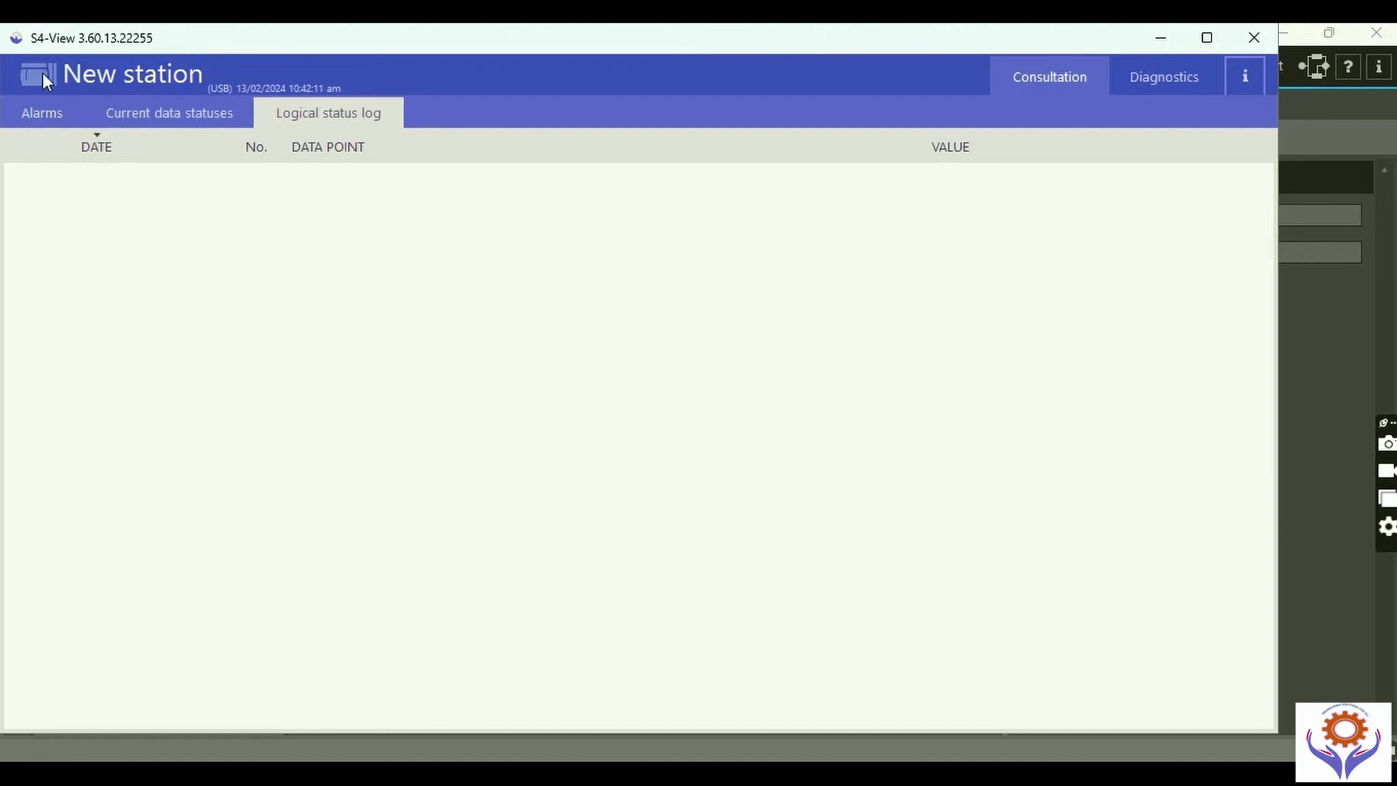
# Check the station's alarm list, then open the Diagnostics operating log and scroll through it.
pyautogui.click(41, 113)
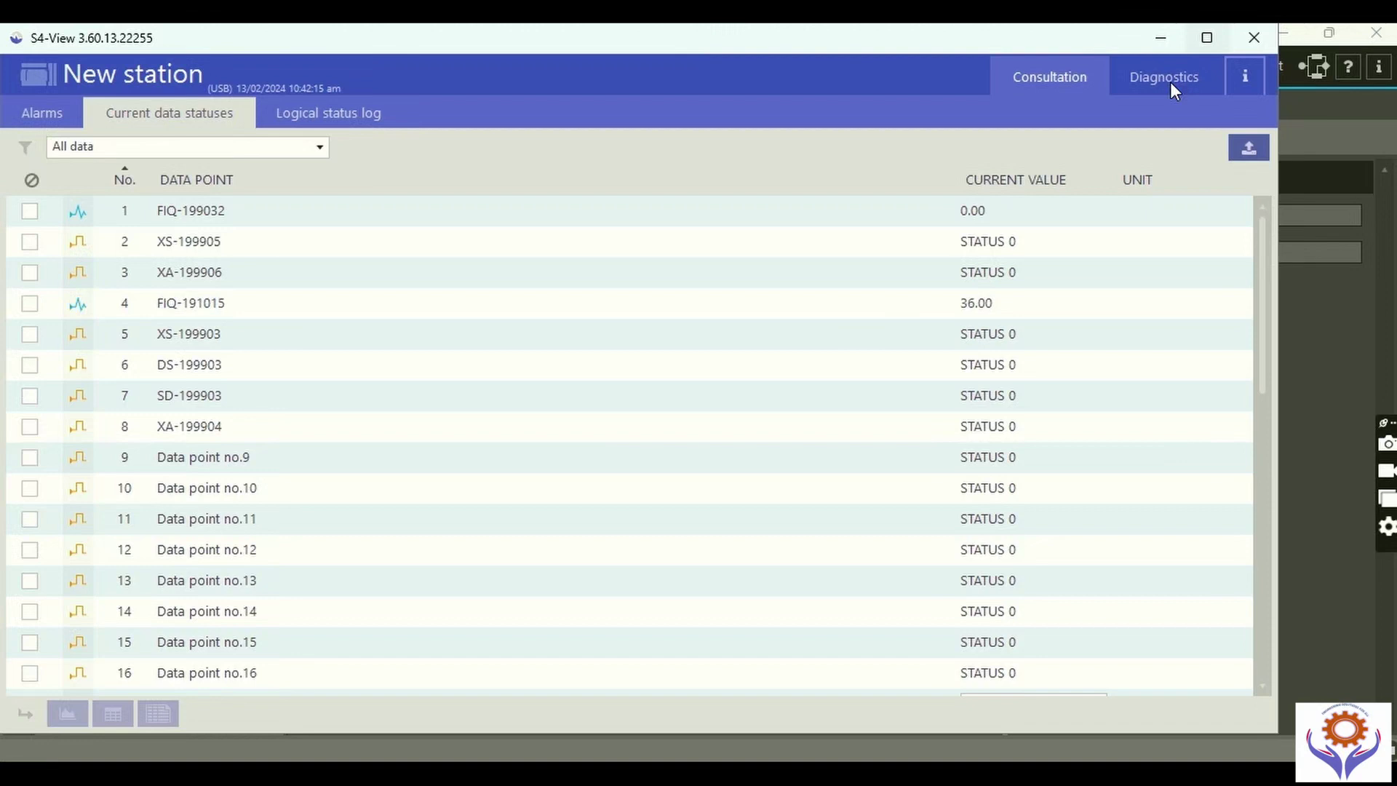
pyautogui.click(1167, 84)
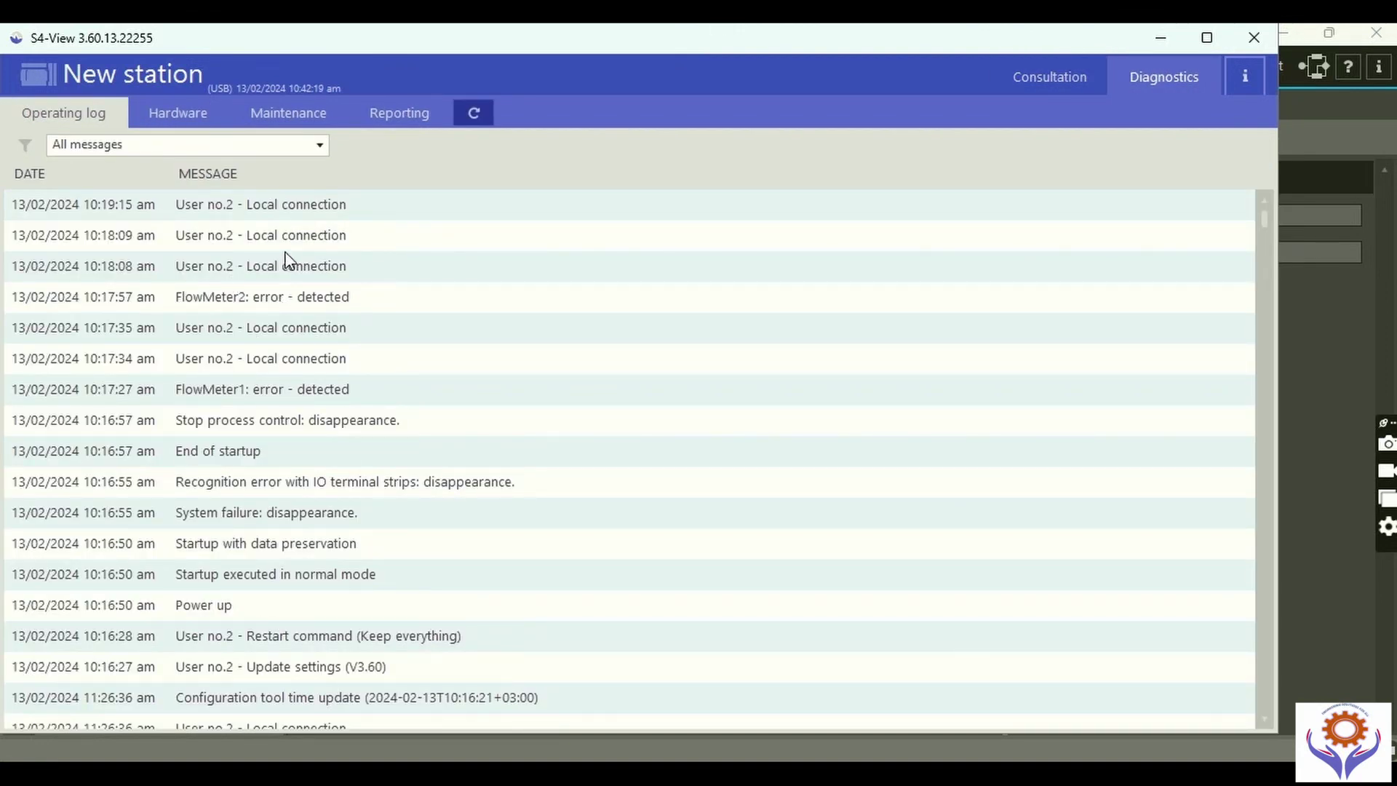
pyautogui.scroll(-2, 426, 451)
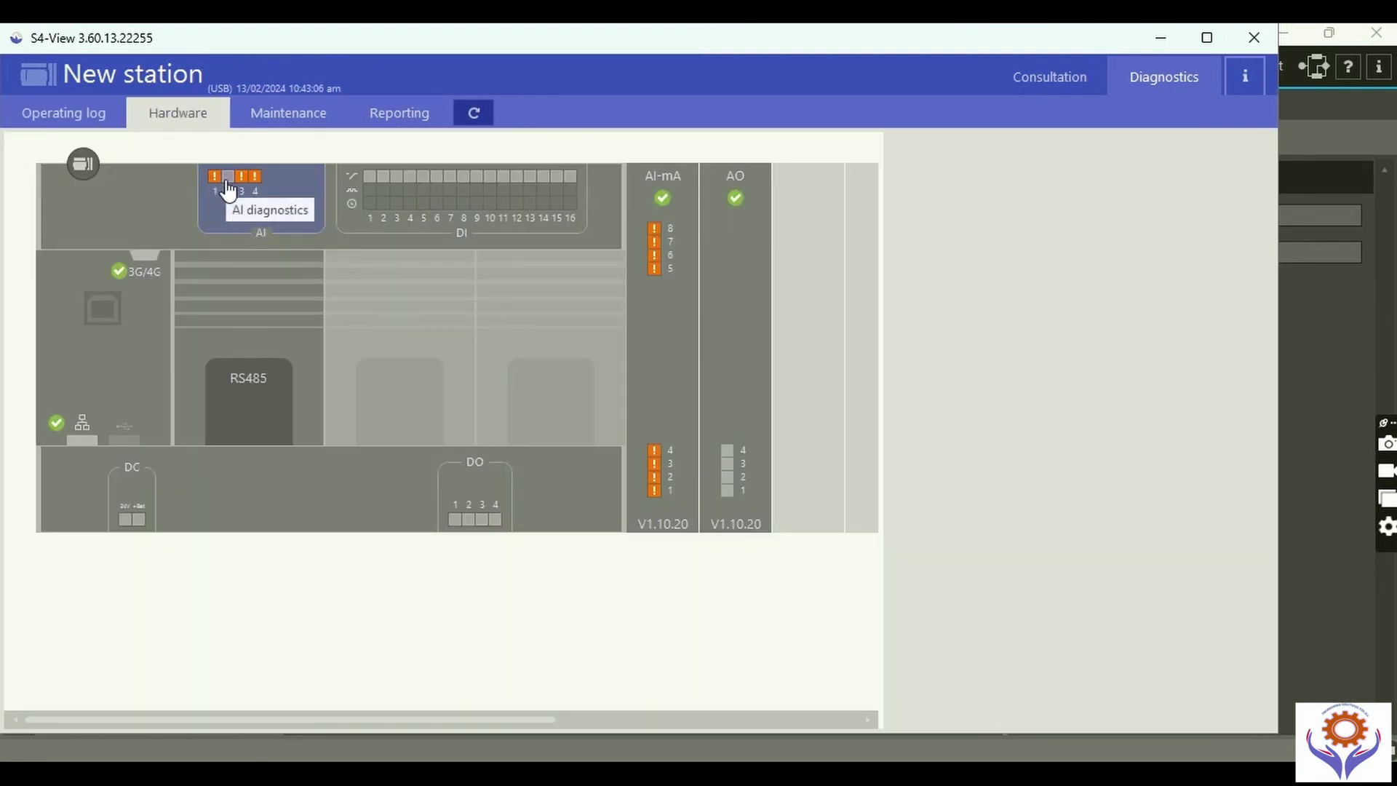
# Inspect the AI, AI-mA and AO module channels and switch analog output 2 from V to A.
pyautogui.click(227, 188)
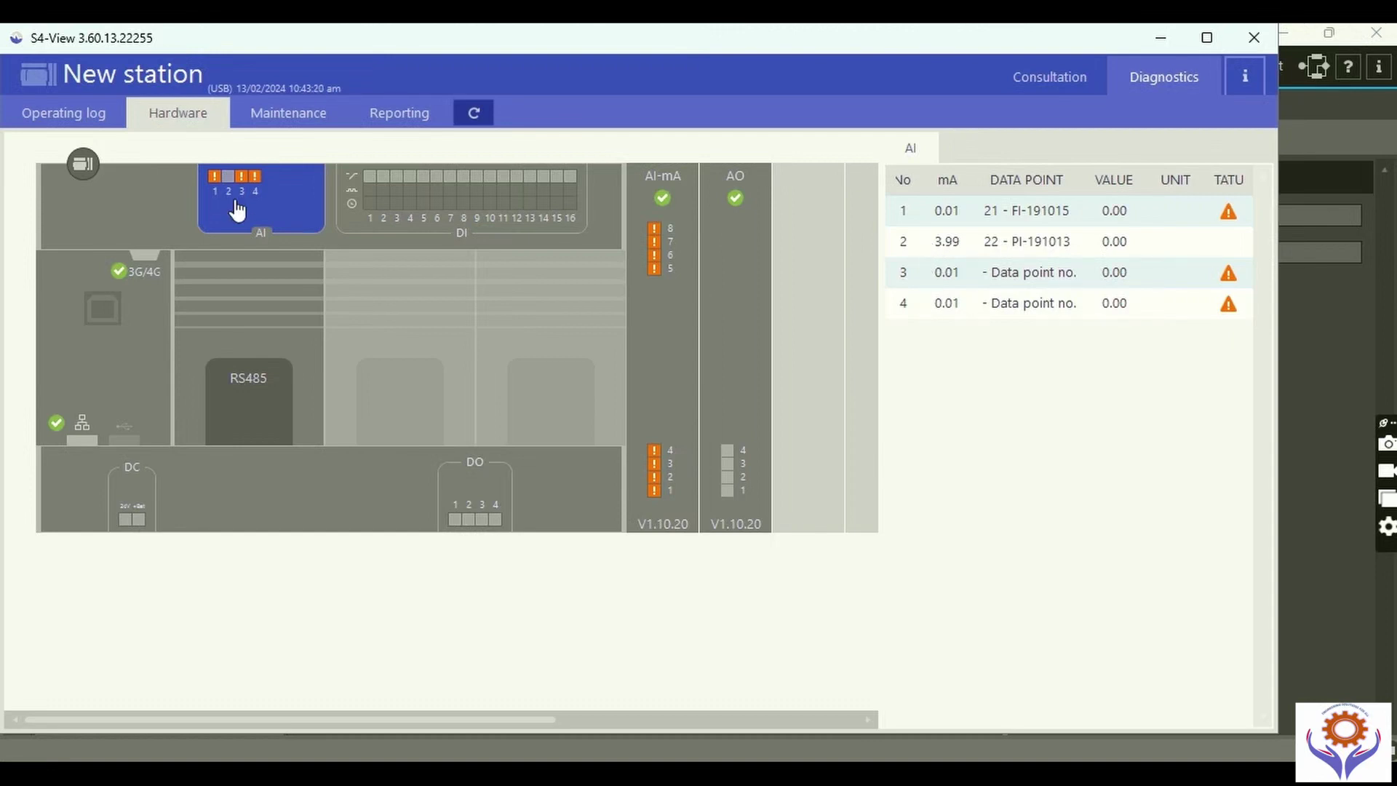
pyautogui.click(652, 491)
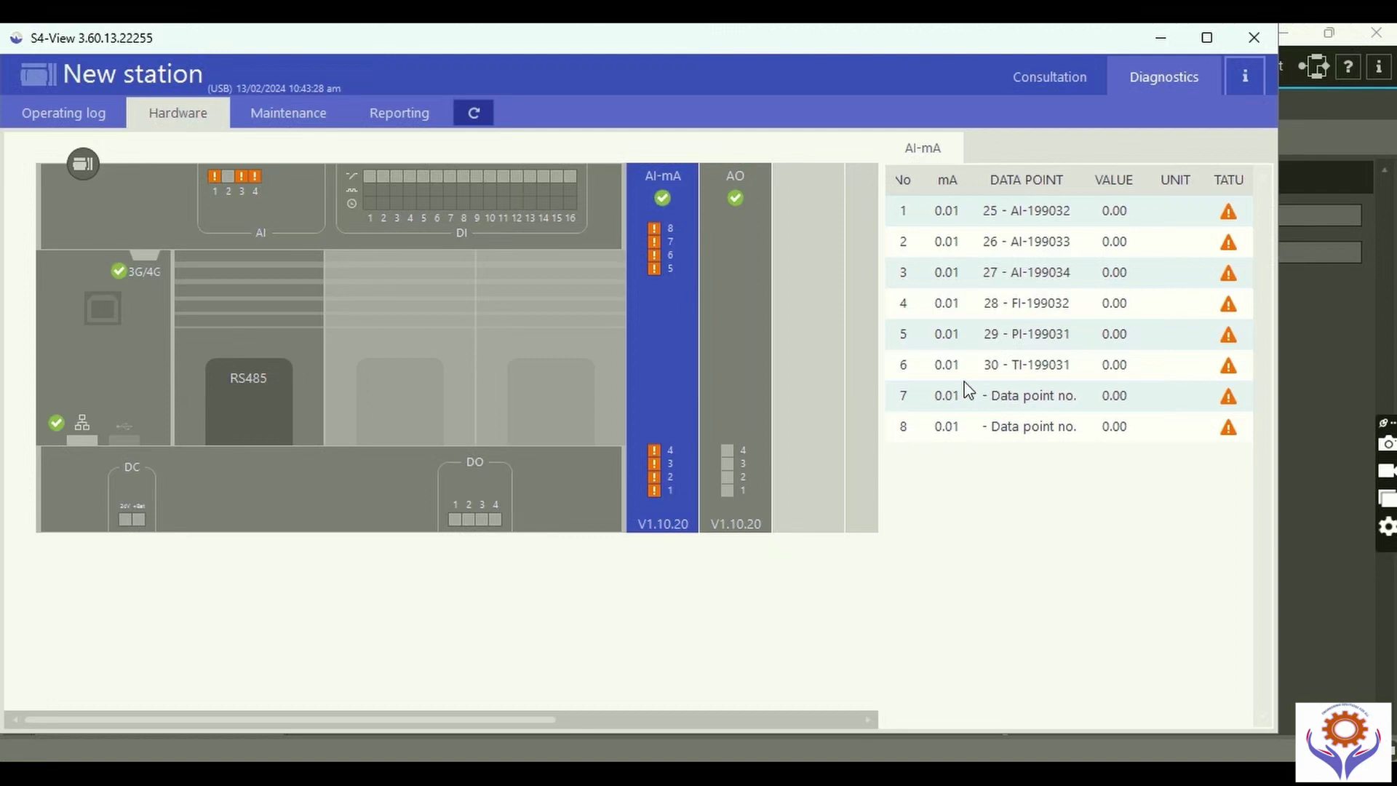
pyautogui.click(730, 412)
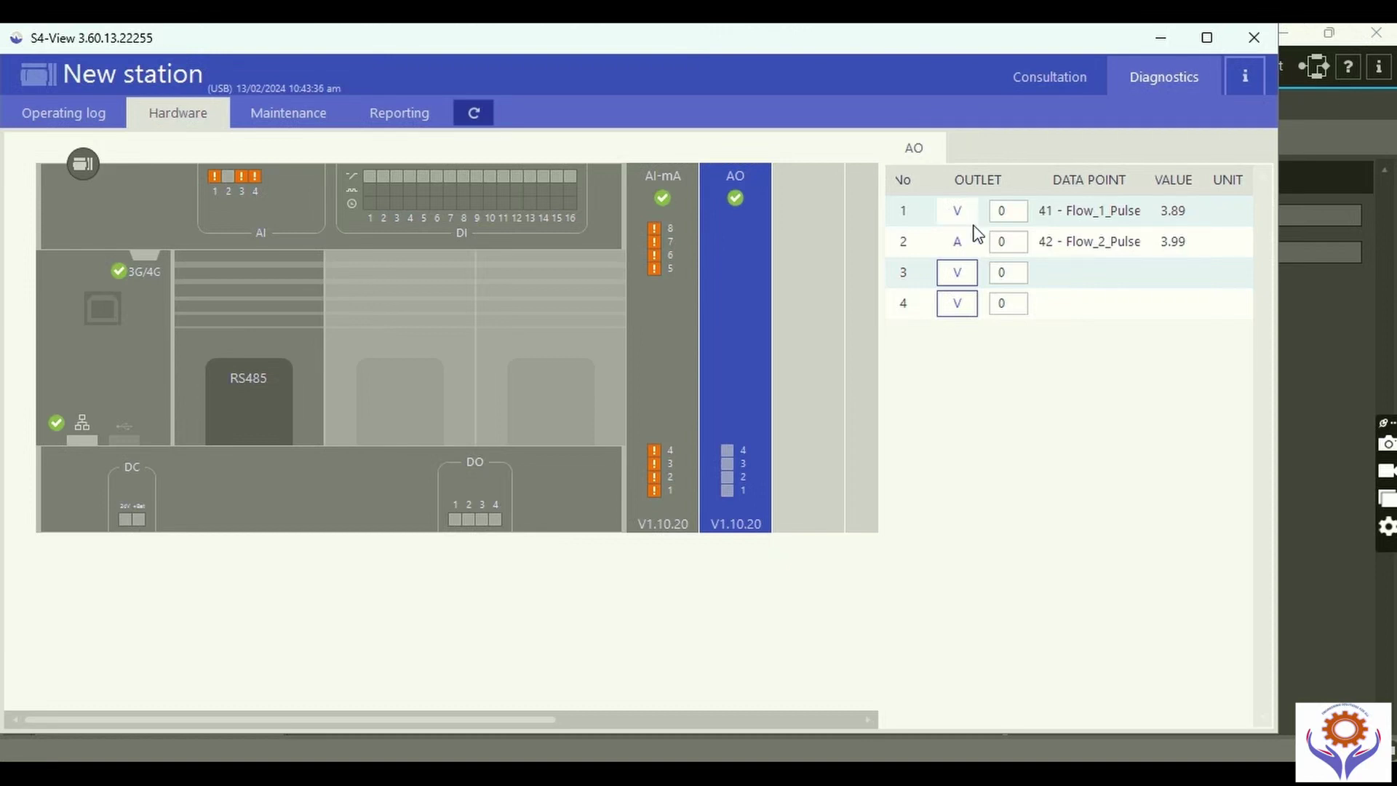
pyautogui.click(957, 242)
# Show the 3G/4G module's IP diagnostics full-screen with the DNS servers section collapsed.
pyautogui.click(93, 347)
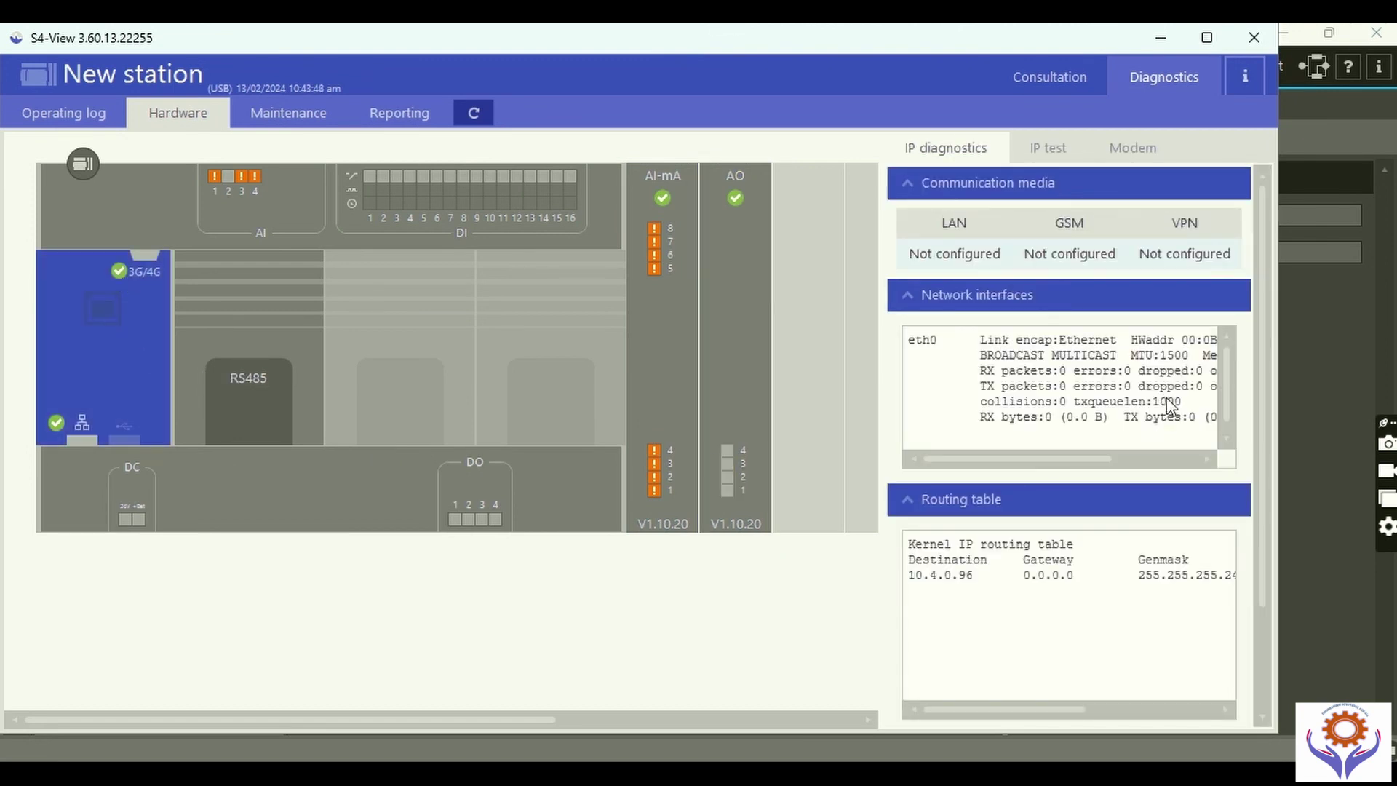
pyautogui.click(1211, 38)
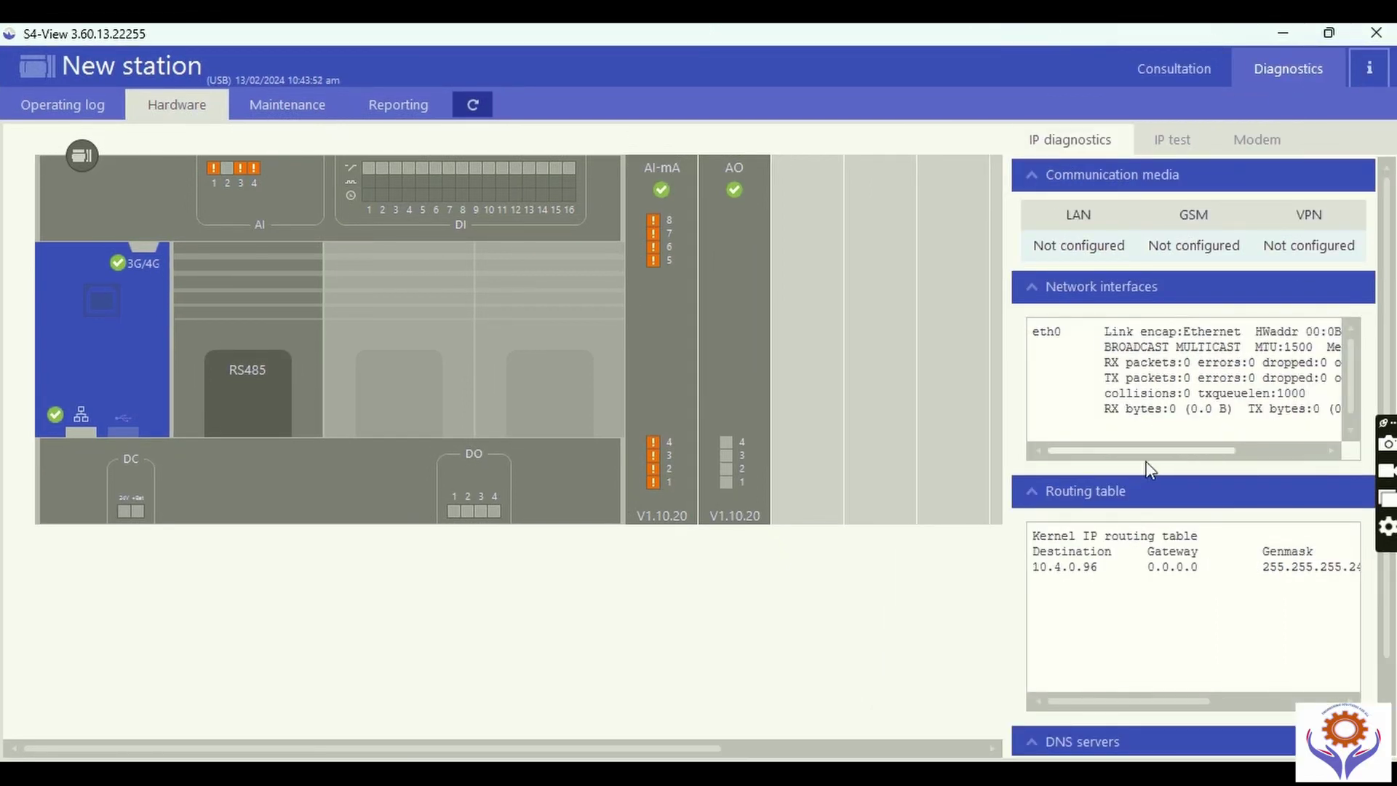
pyautogui.moveTo(1121, 452); pyautogui.dragTo(1178, 456)
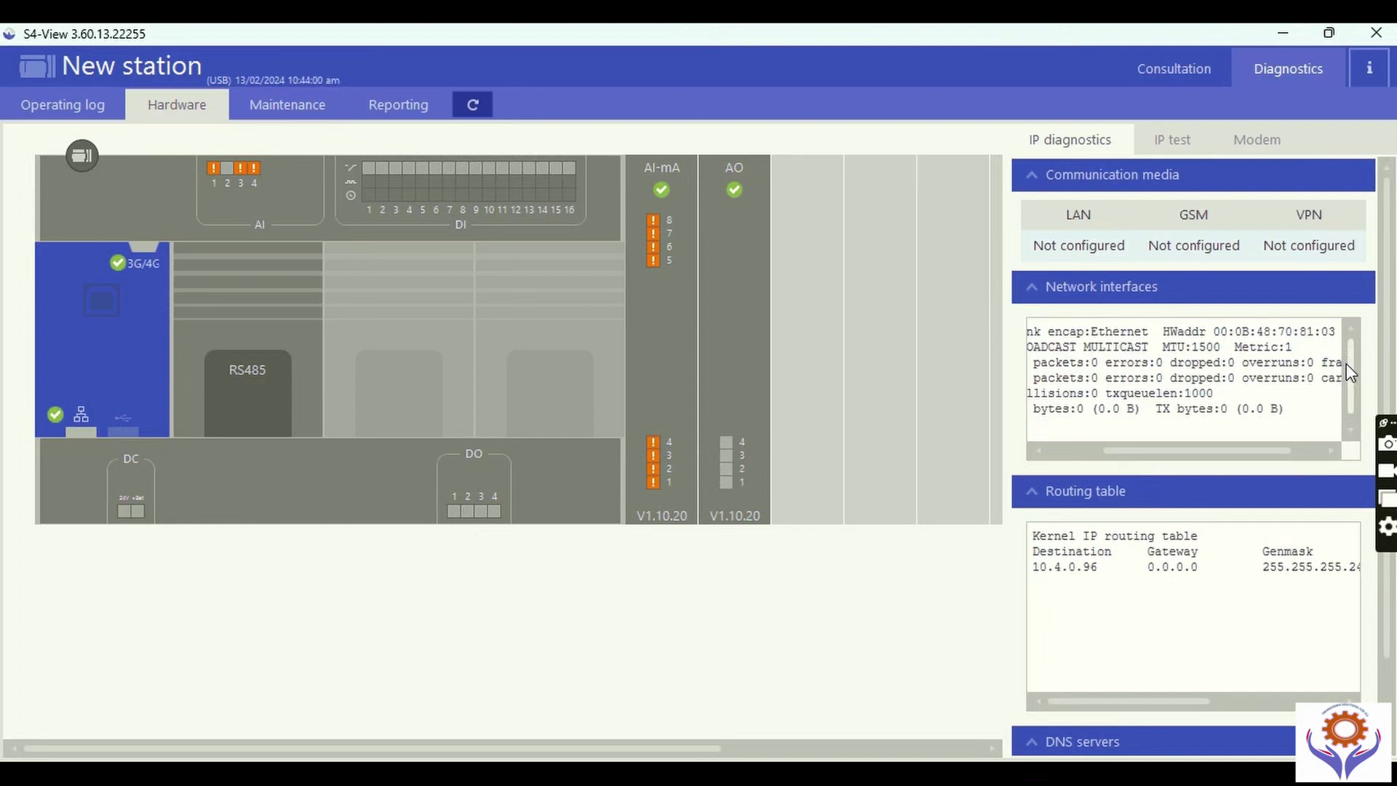
pyautogui.moveTo(1346, 338)
pyautogui.mouseDown()
pyautogui.moveTo(1351, 386)
pyautogui.moveTo(1351, 335)
pyautogui.mouseUp()
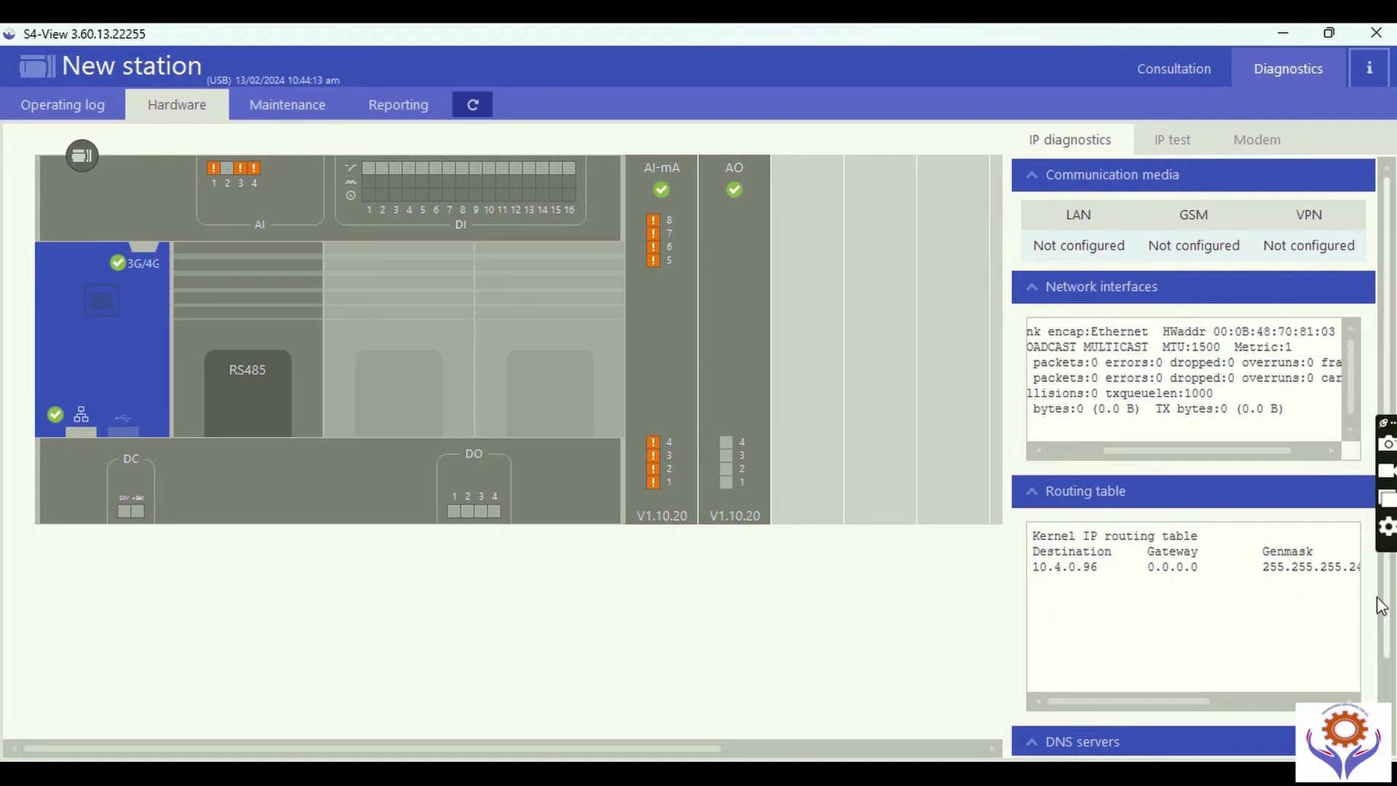
pyautogui.scroll(-1, 1389, 684)
pyautogui.scroll(-1, 1389, 684)
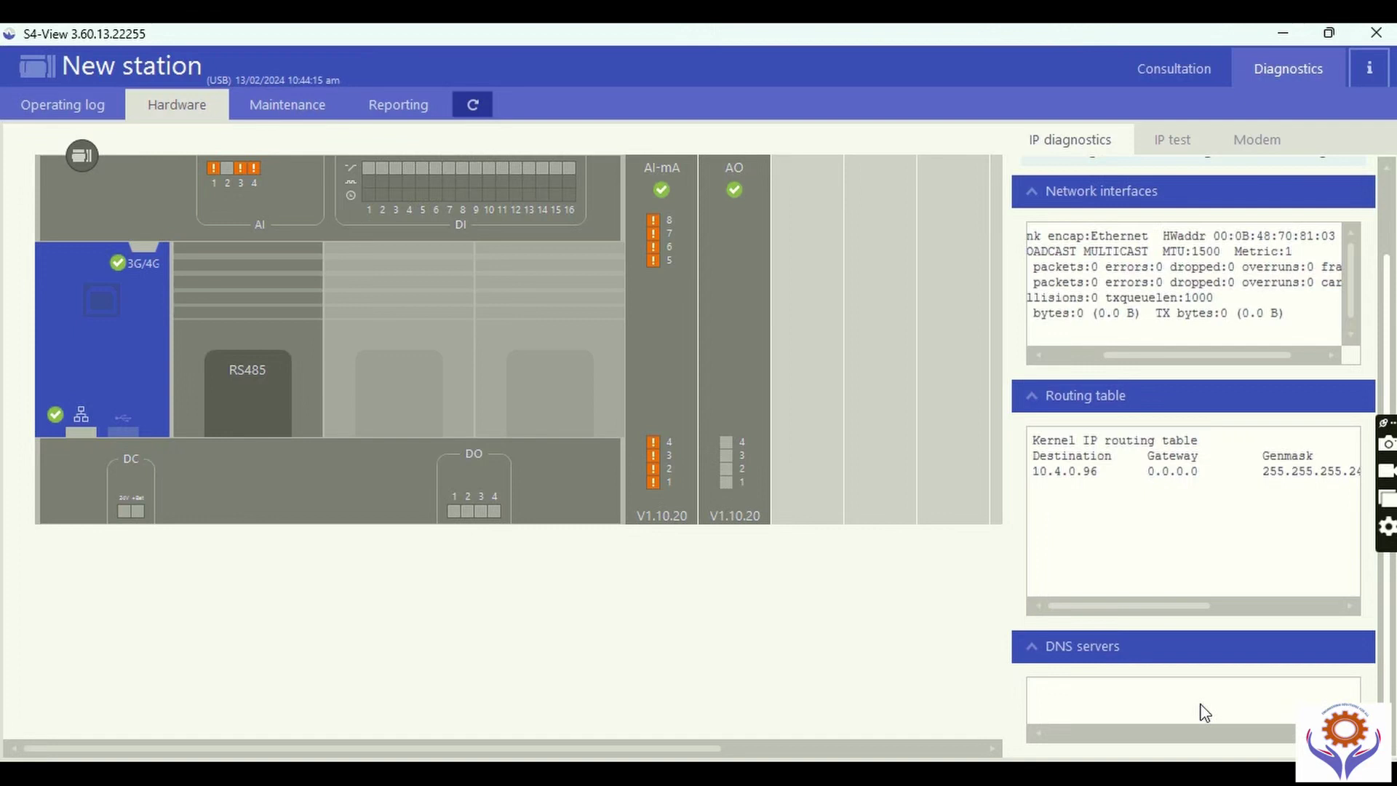
pyautogui.click(1031, 649)
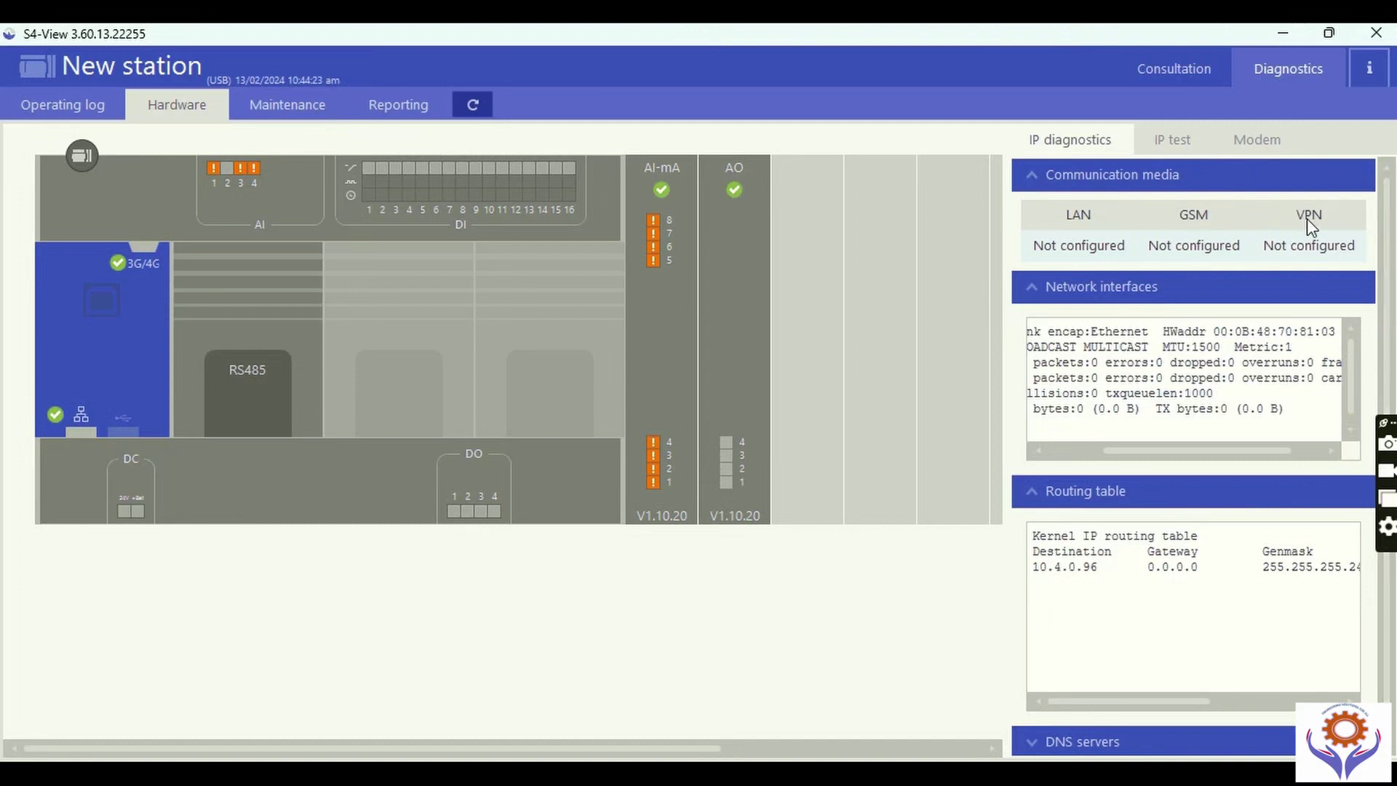
# Open the IP test with Ping as the test type, then review the modem indicators.
pyautogui.click(1180, 139)
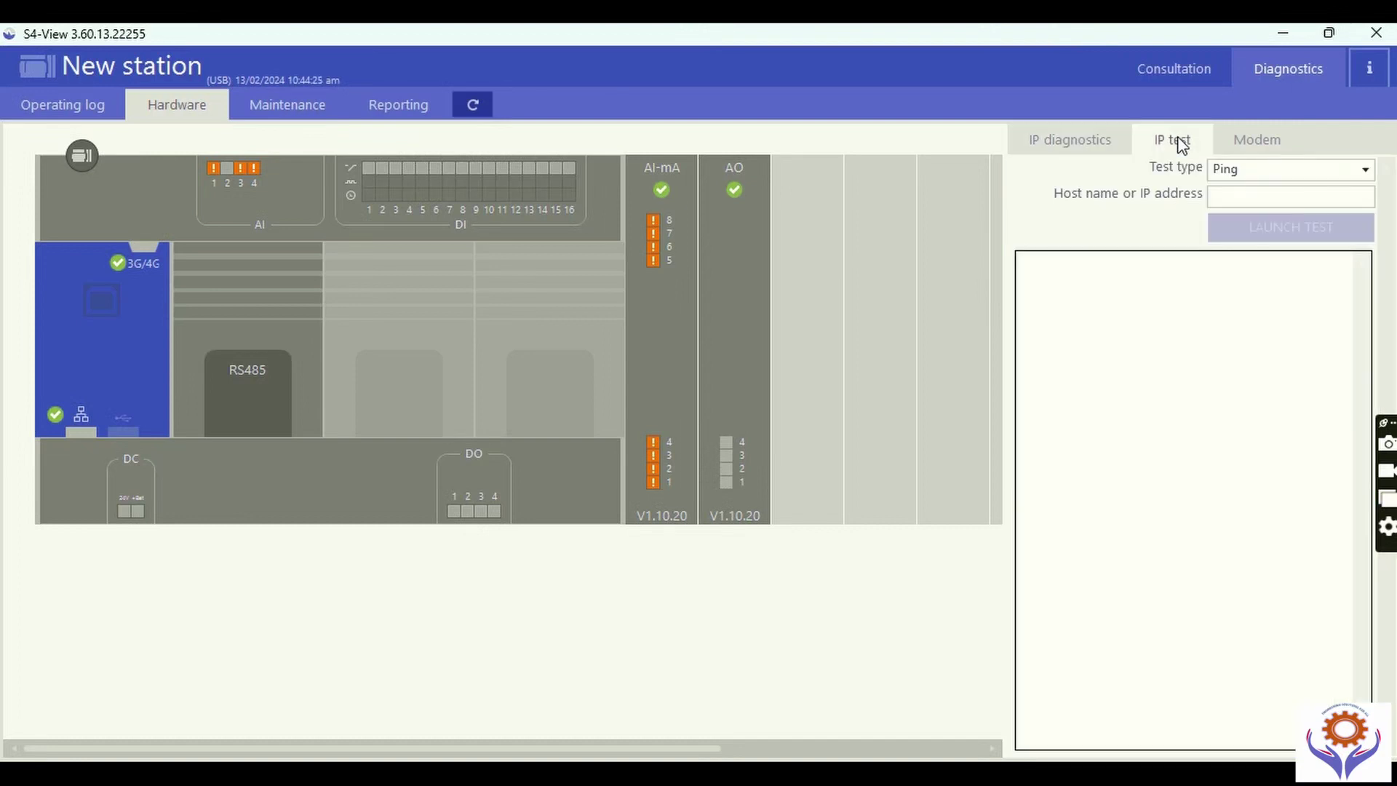
pyautogui.click(1301, 173)
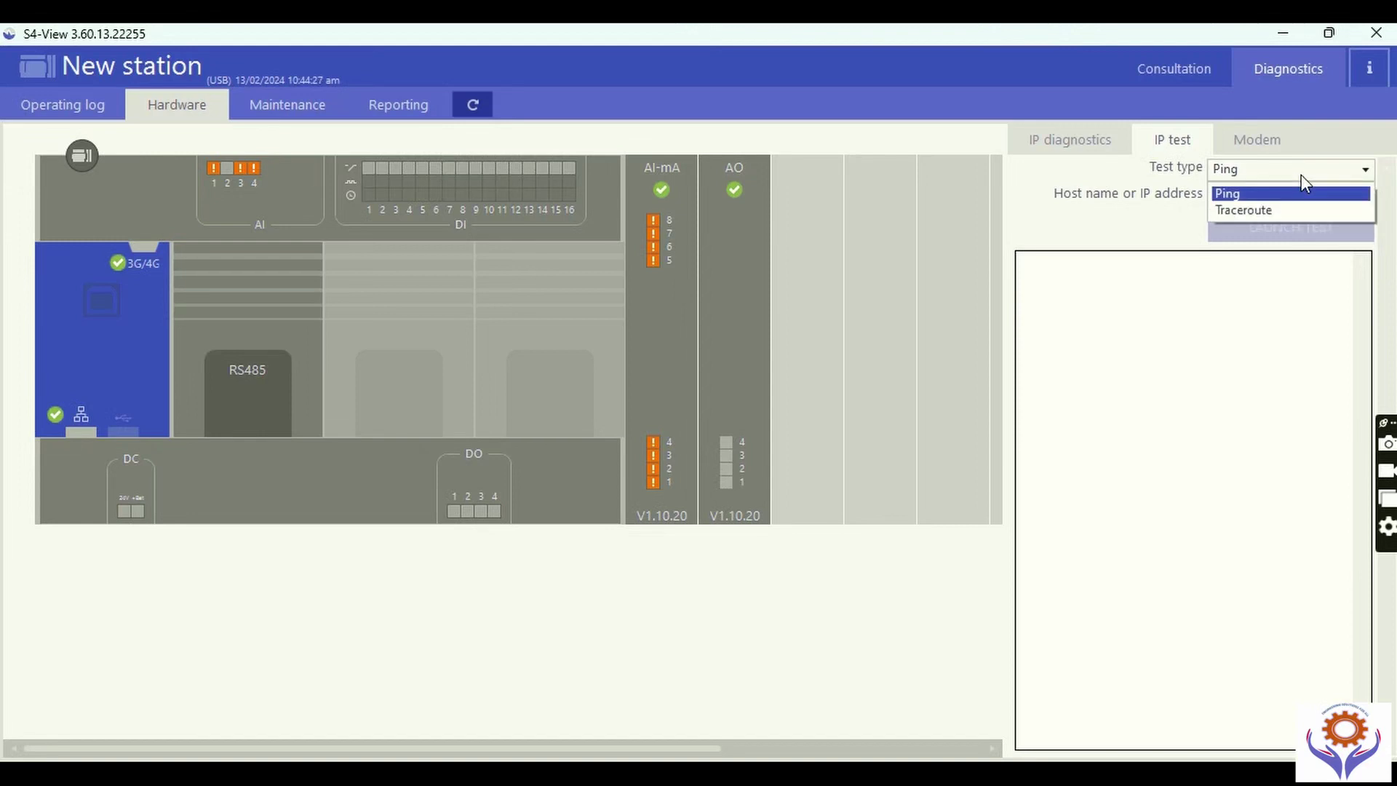
pyautogui.click(1301, 175)
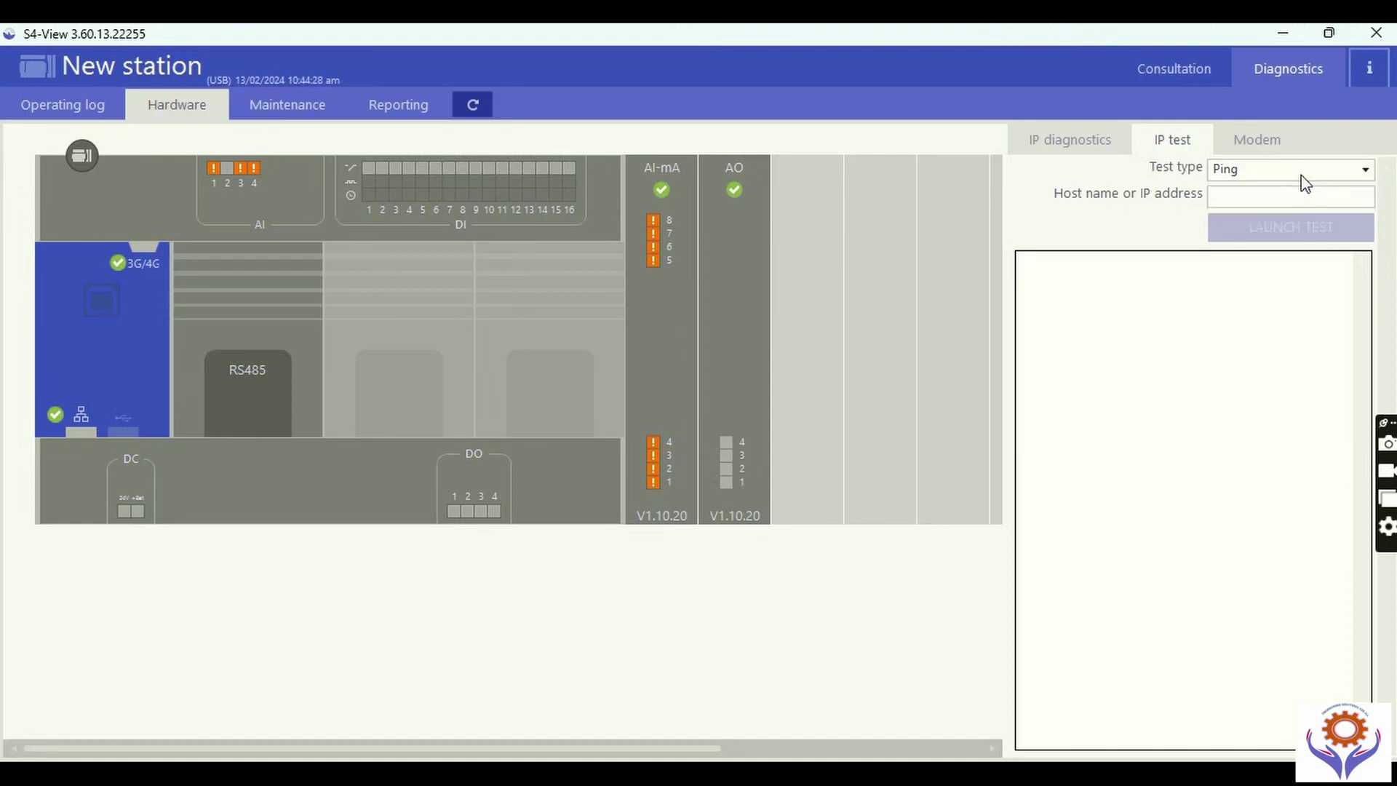
pyautogui.click(1254, 142)
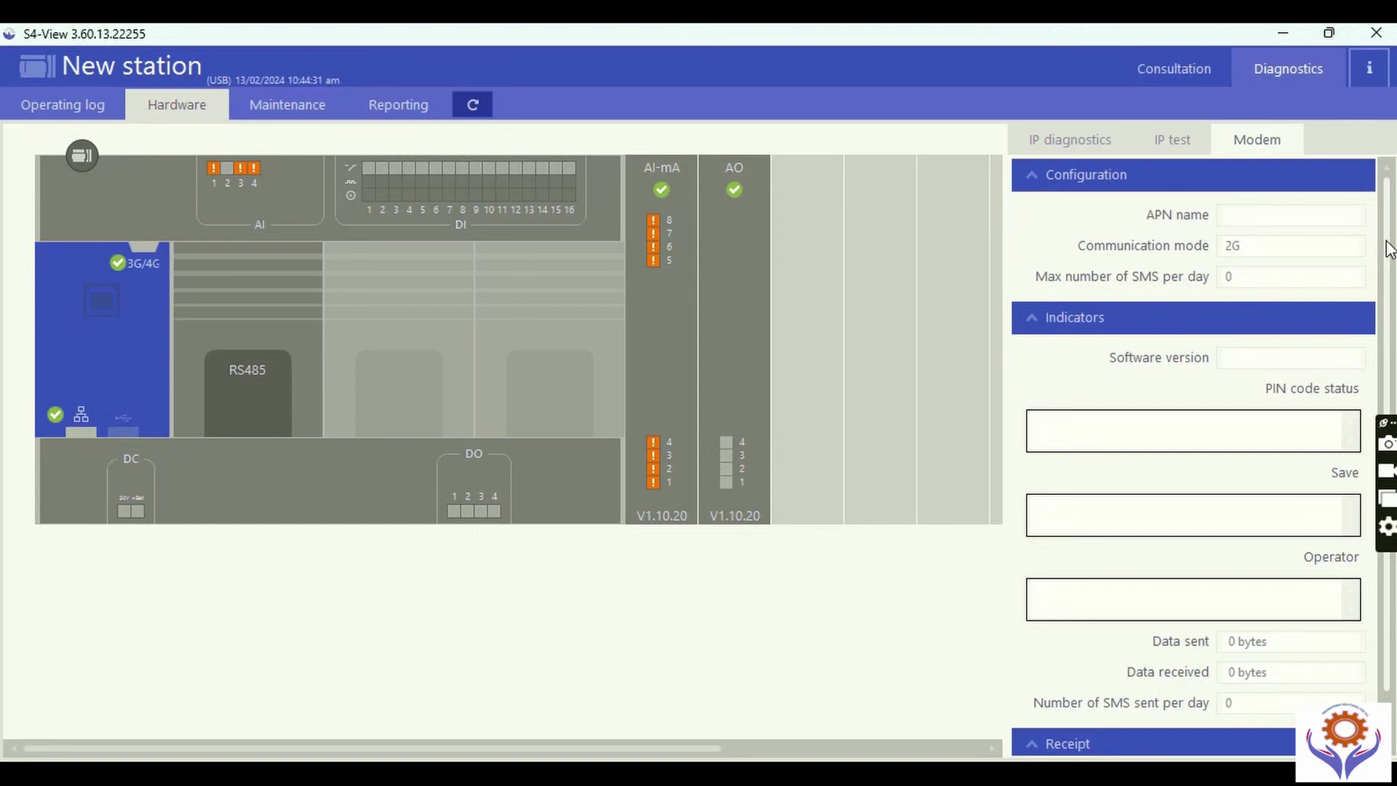
pyautogui.scroll(-1, 1388, 270)
pyautogui.scroll(1, 1382, 218)
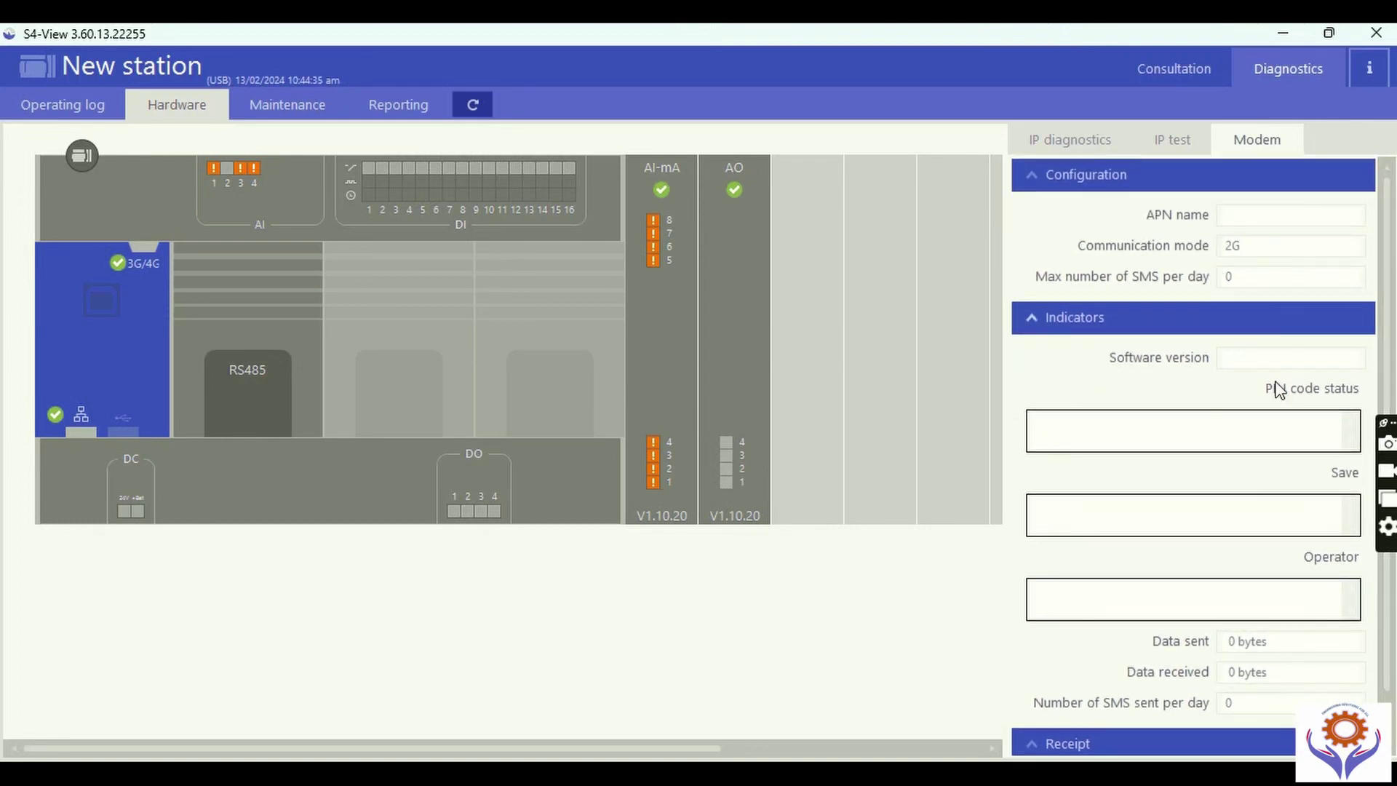
pyautogui.scroll(-1, 1386, 436)
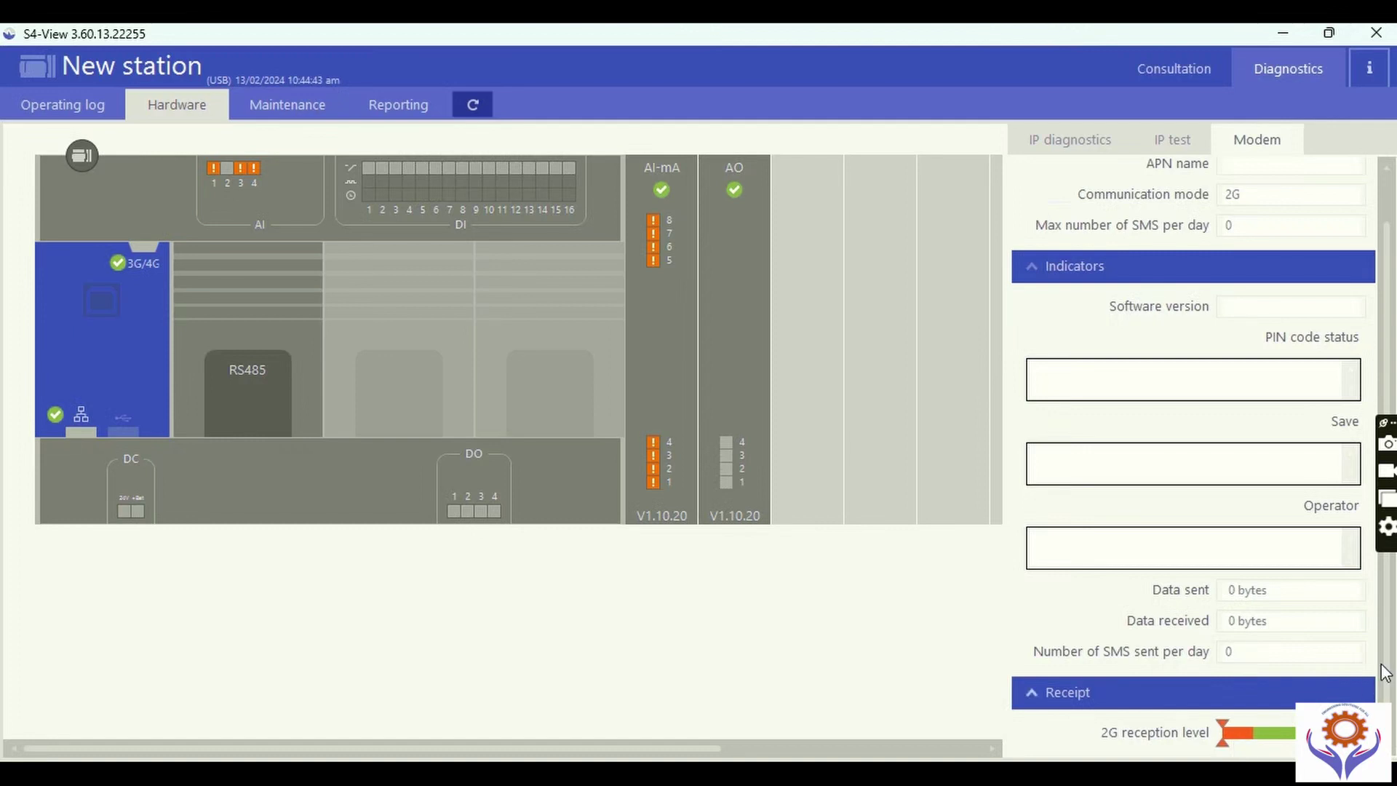
pyautogui.scroll(1, 1389, 360)
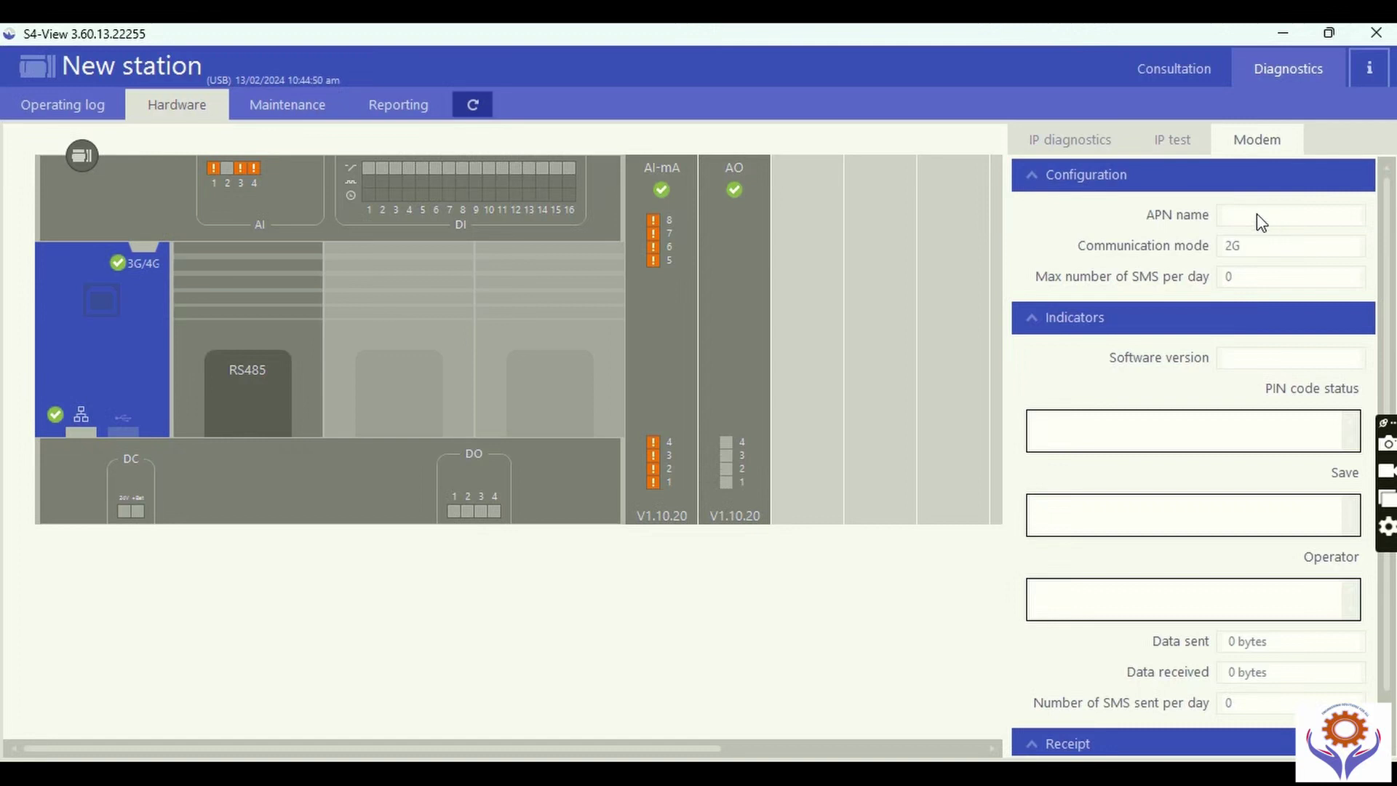
# Recheck the IP diagnostics, IP connectivity test and modem status readouts.
pyautogui.click(1069, 145)
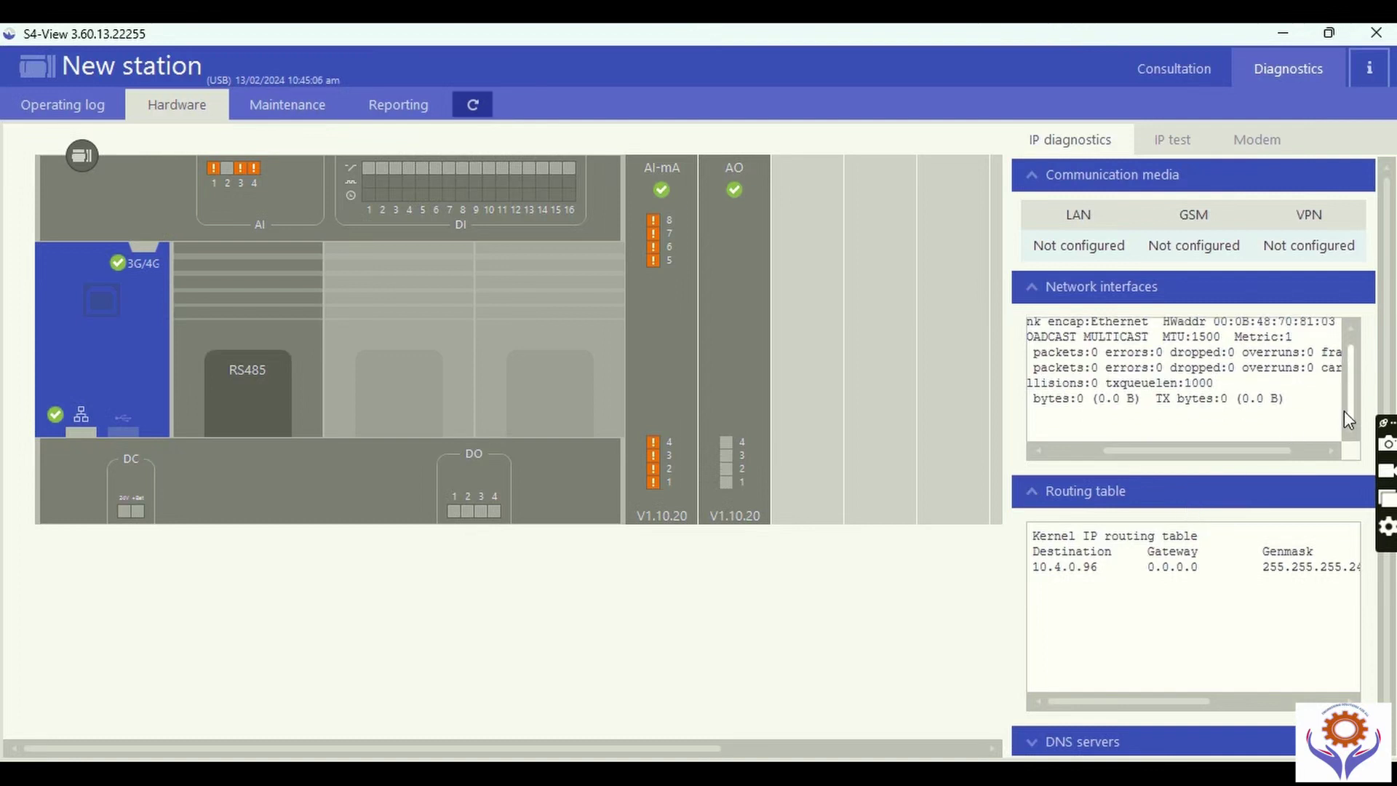
pyautogui.click(1168, 140)
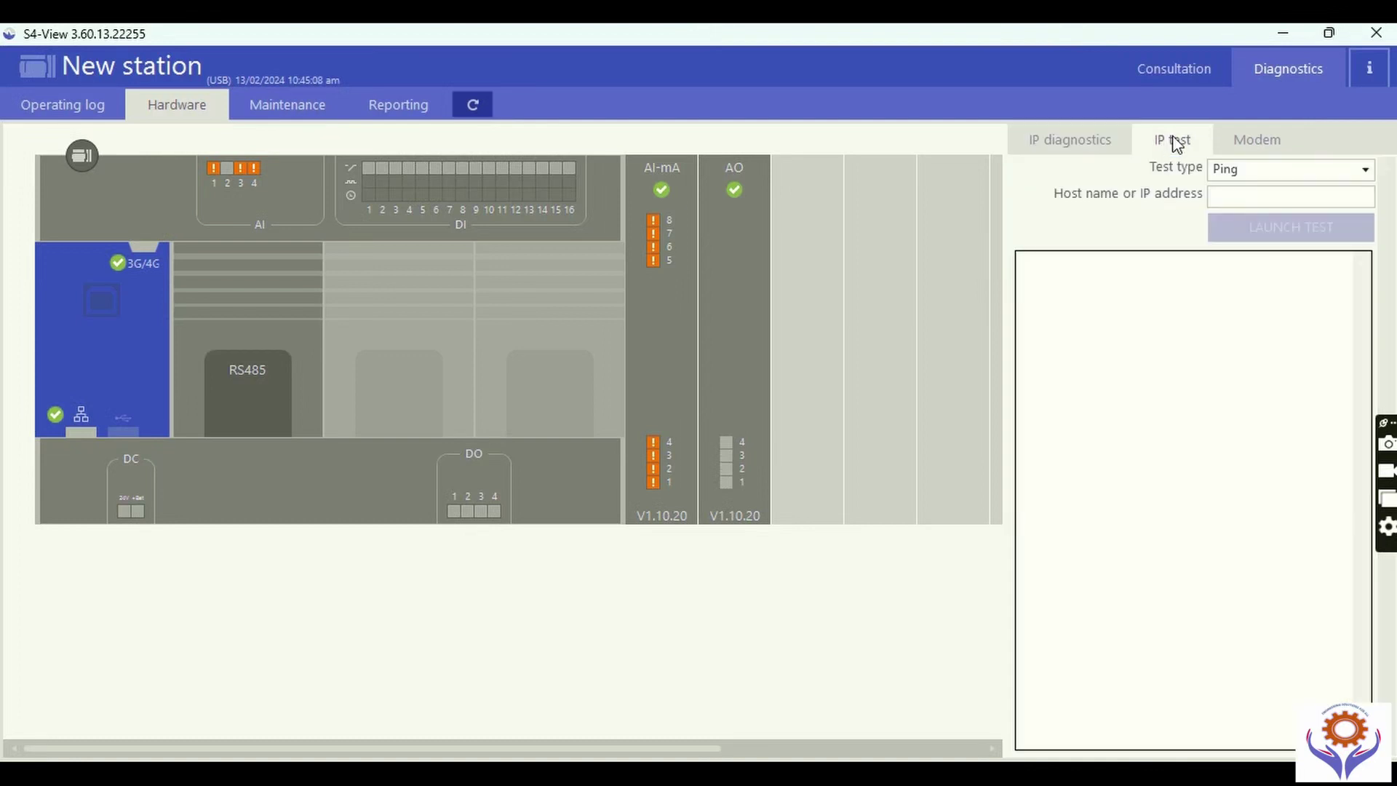
pyautogui.click(1274, 146)
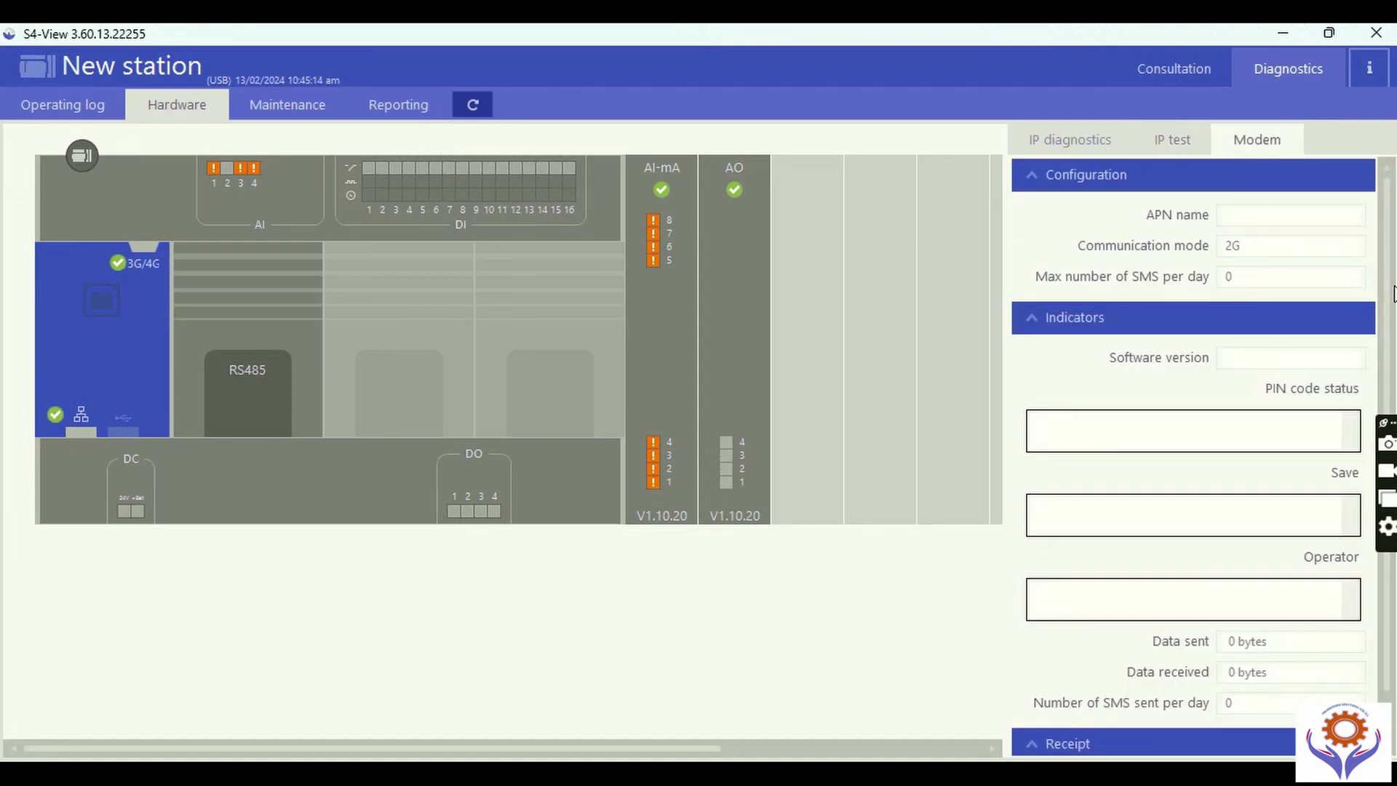
pyautogui.scroll(-1, 1382, 436)
pyautogui.scroll(1, 1349, 226)
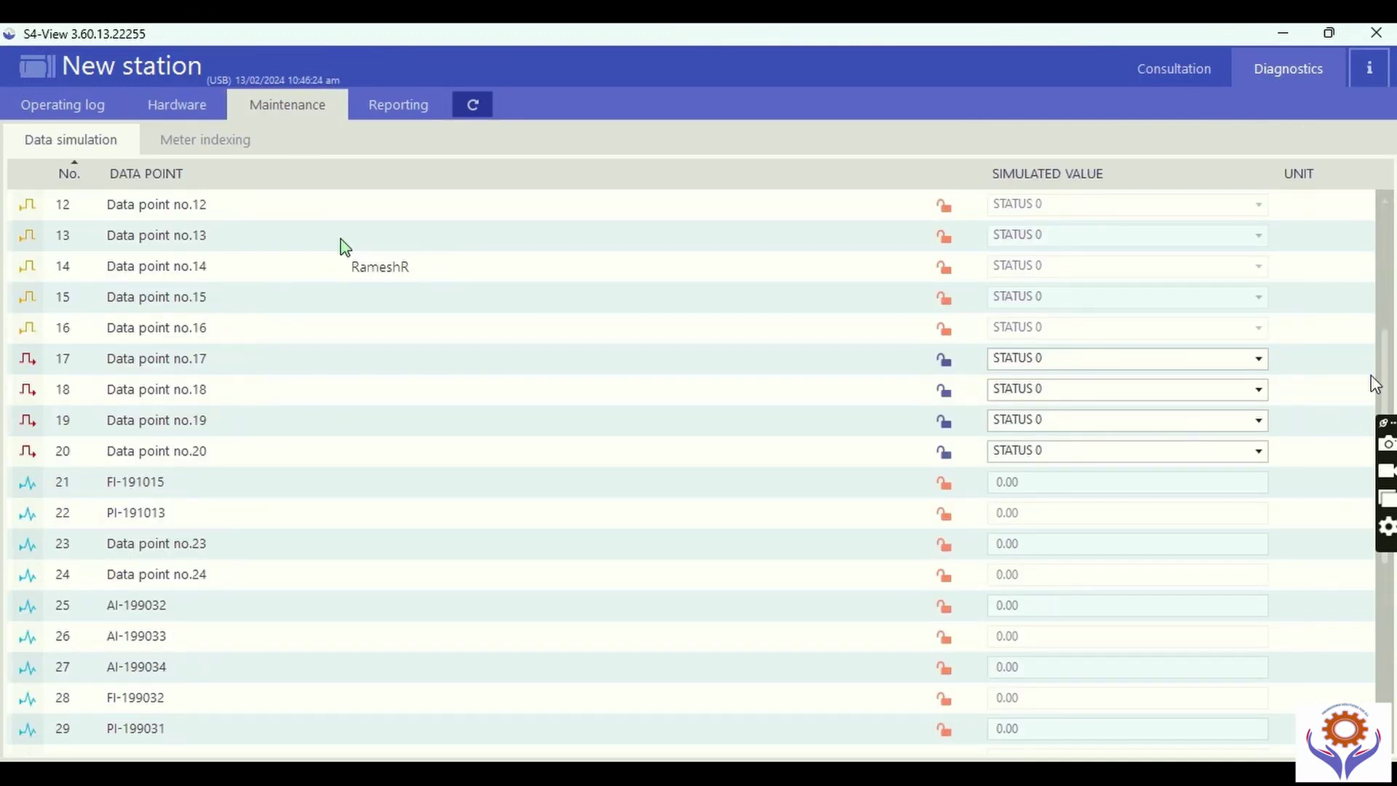
# Inspect the Flow_1_Pulse and Flow_2_Pulse simulated values, including Flow_2_Pulse at 4.02.
pyautogui.scroll(-3, 1382, 408)
pyautogui.scroll(-2, 1386, 531)
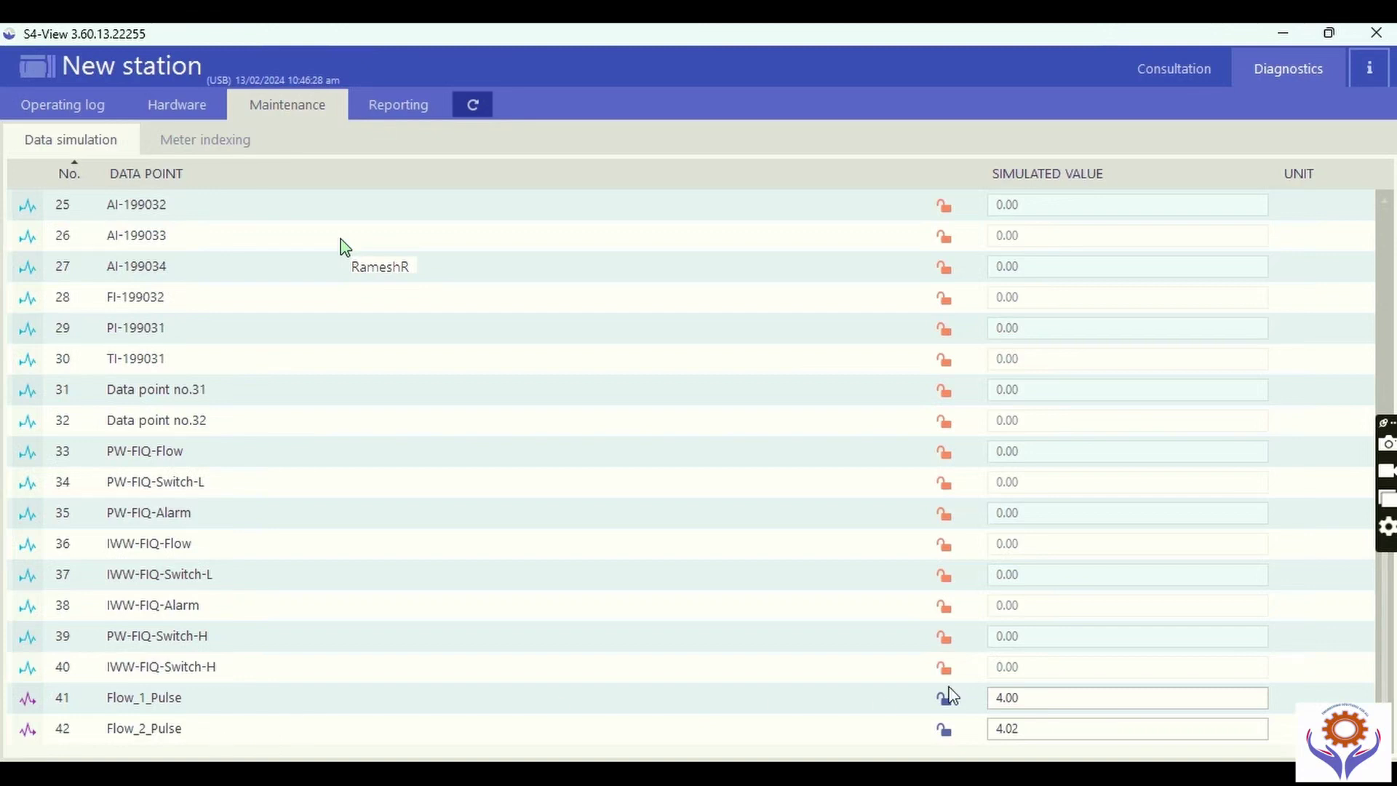
pyautogui.click(1008, 697)
pyautogui.doubleClick(1008, 697)
pyautogui.press('End')
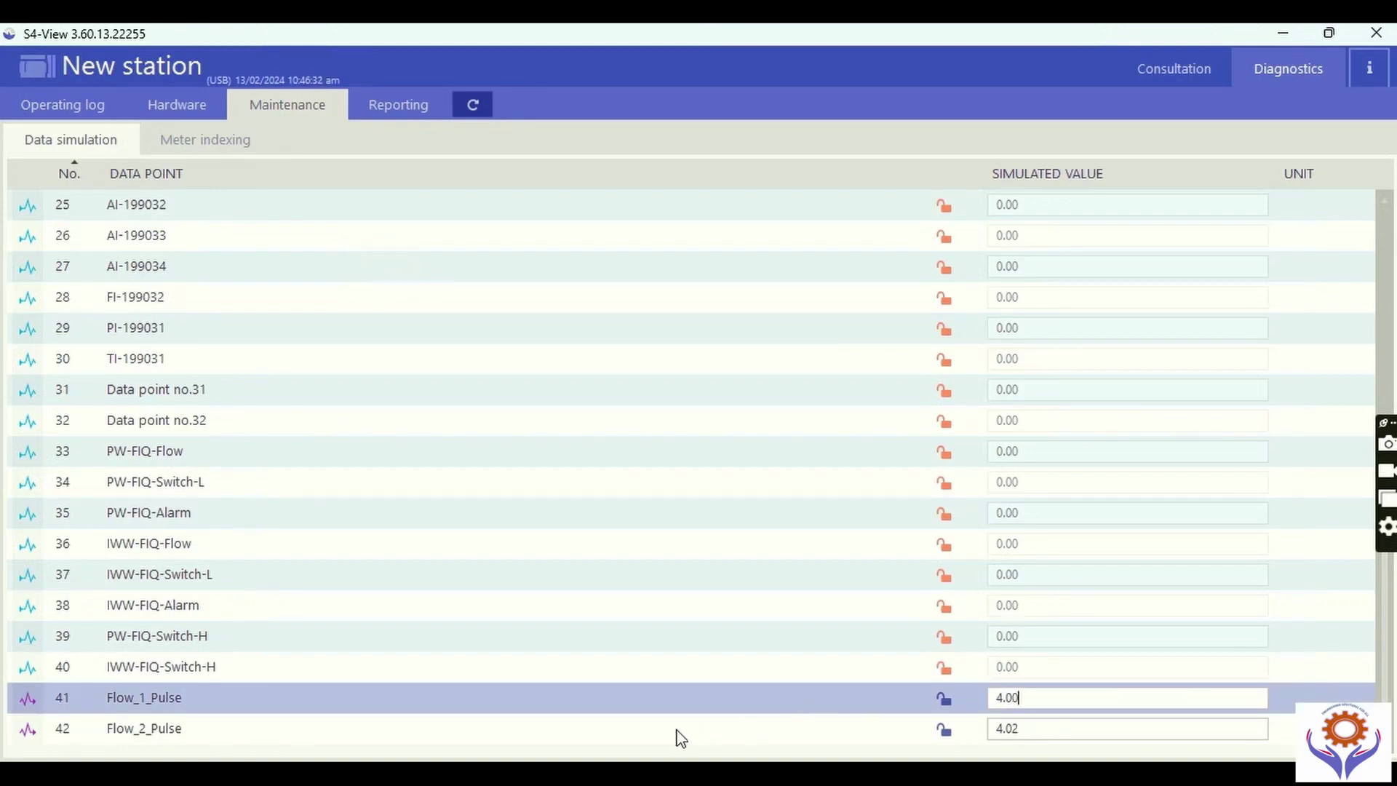
pyautogui.click(676, 730)
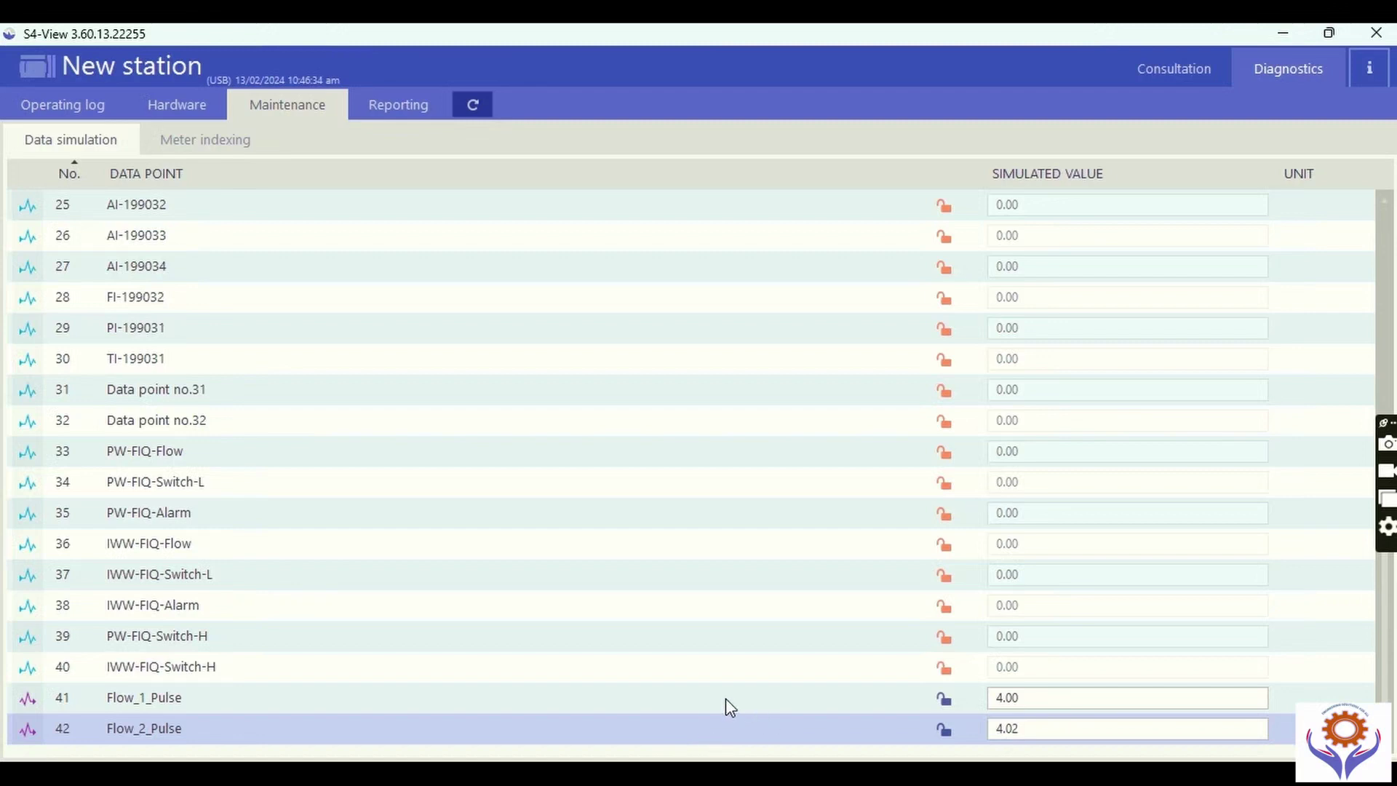
pyautogui.click(726, 697)
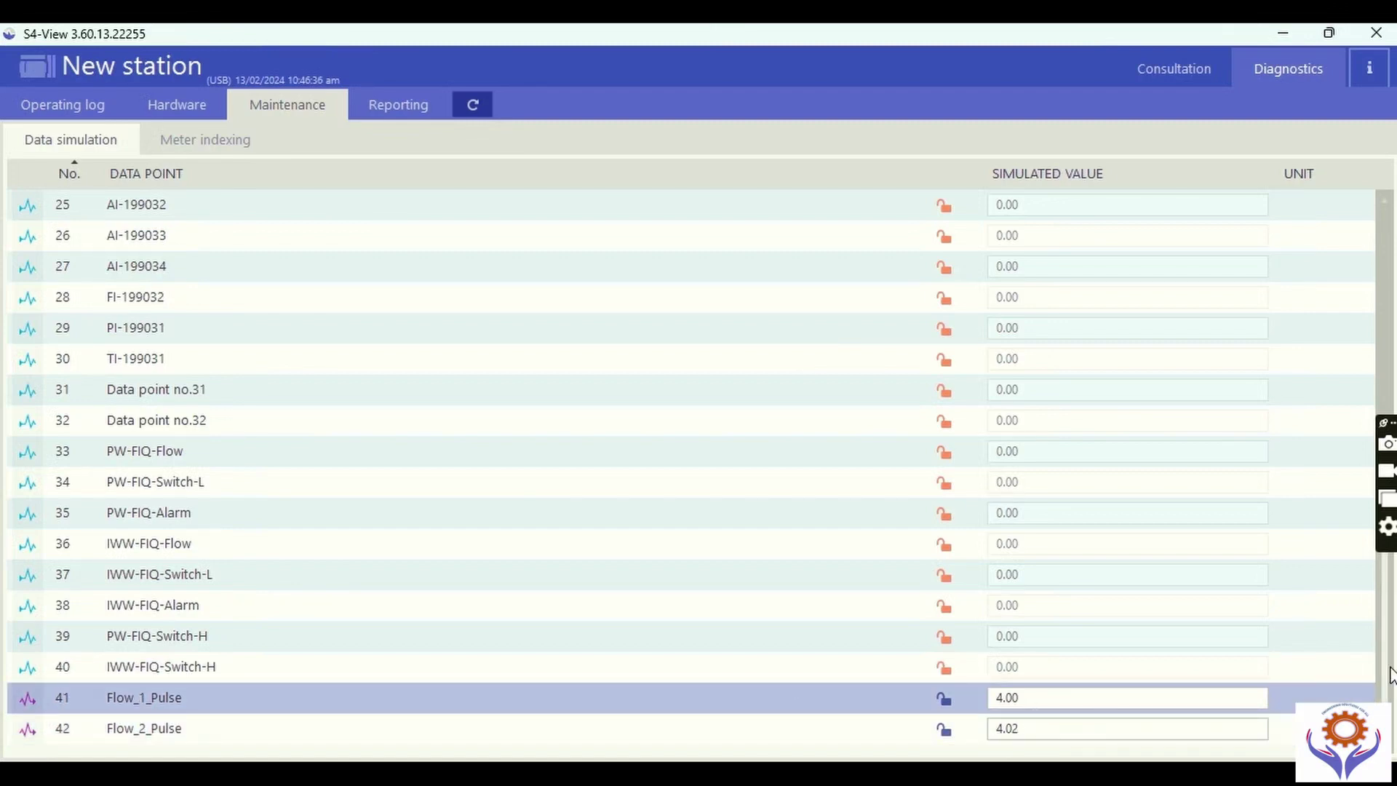
pyautogui.doubleClick(1012, 728)
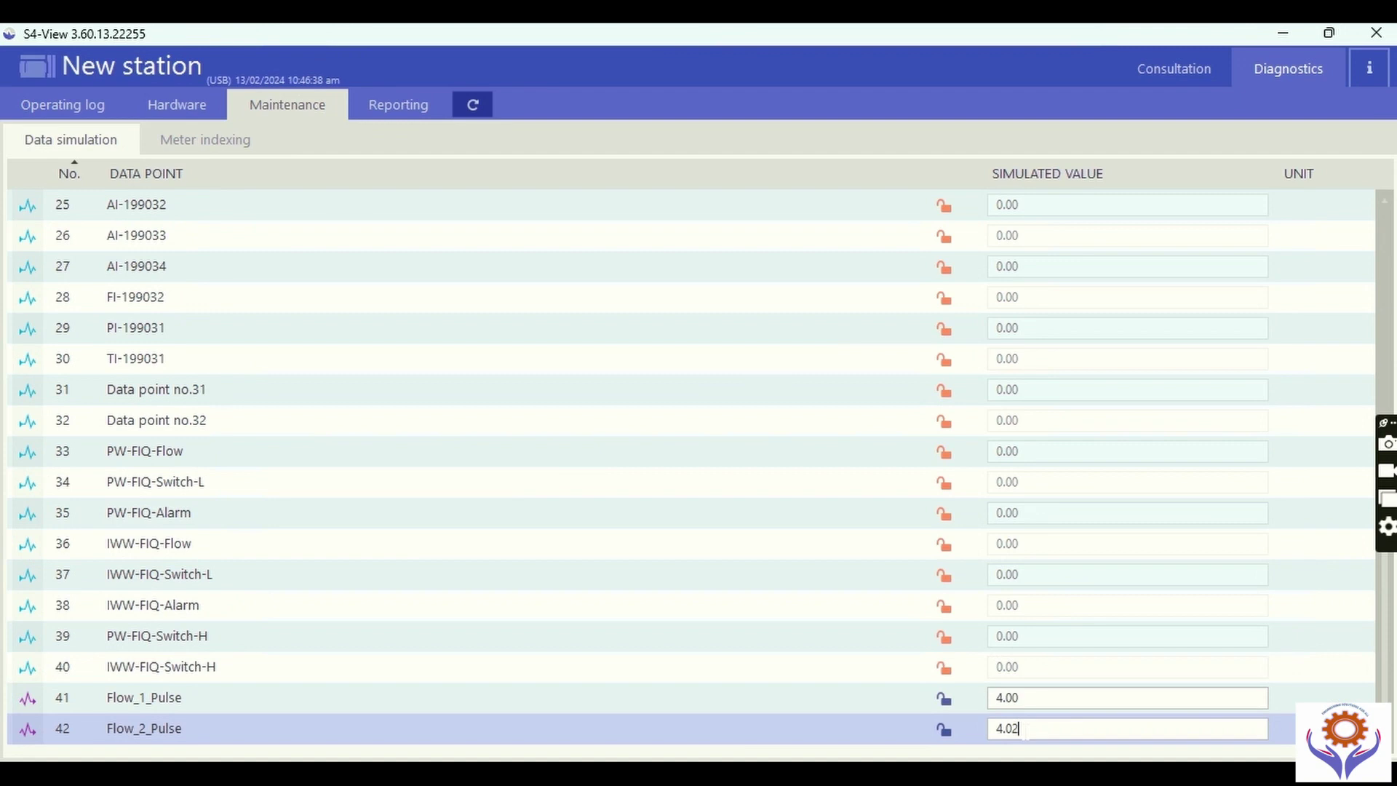
pyautogui.click(1020, 729)
pyautogui.click(29, 700)
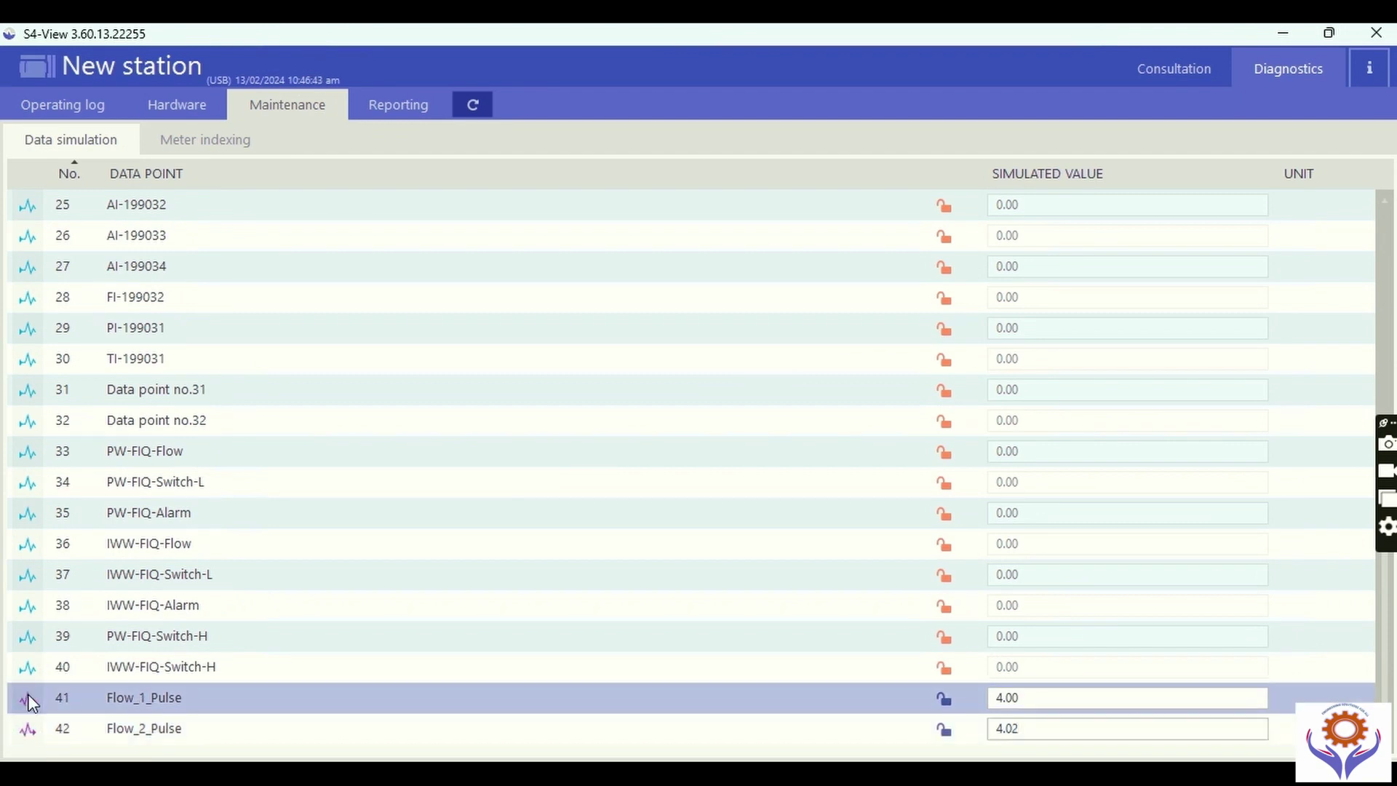
pyautogui.click(36, 731)
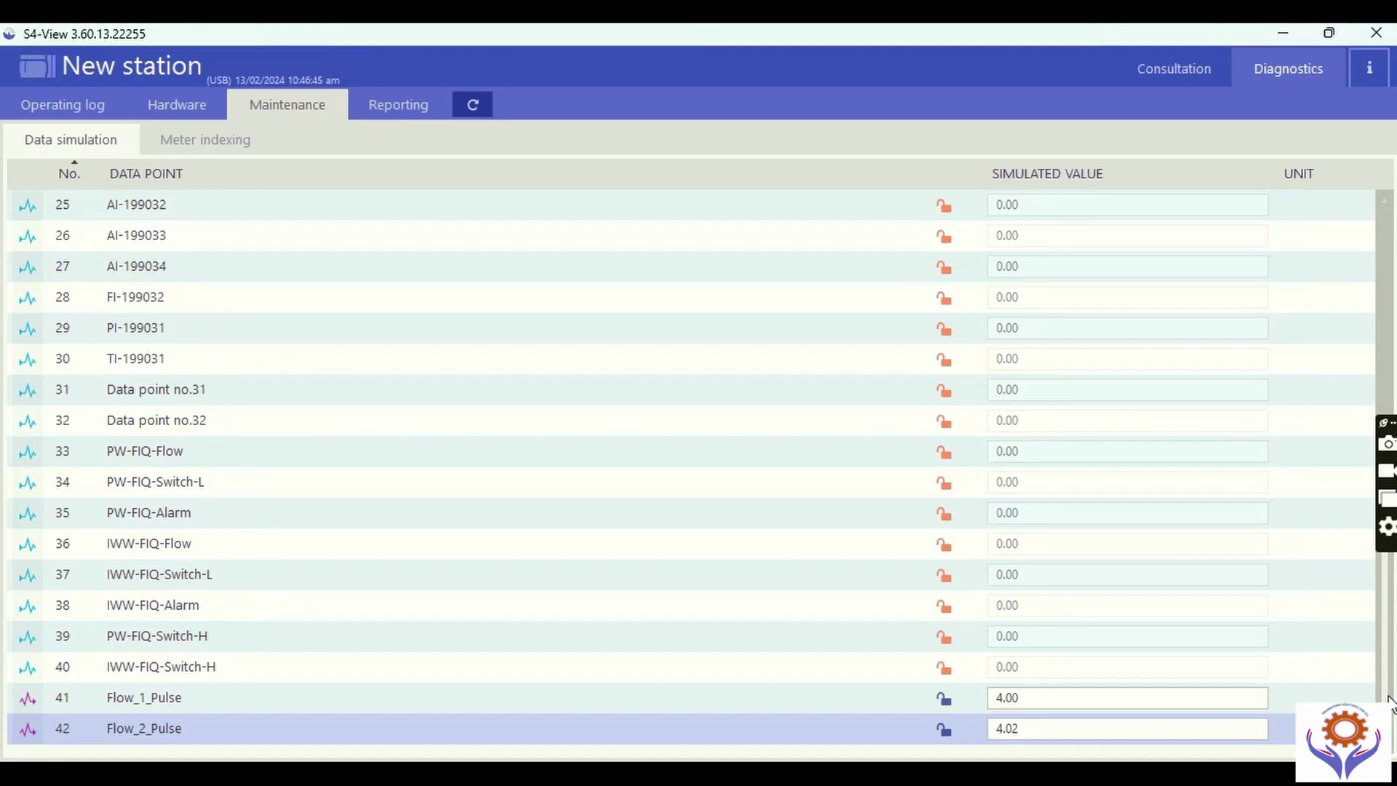
# Open Meter indexing and start entering a new index for FIQ-191015.
pyautogui.moveTo(1388, 574); pyautogui.dragTo(1388, 200)
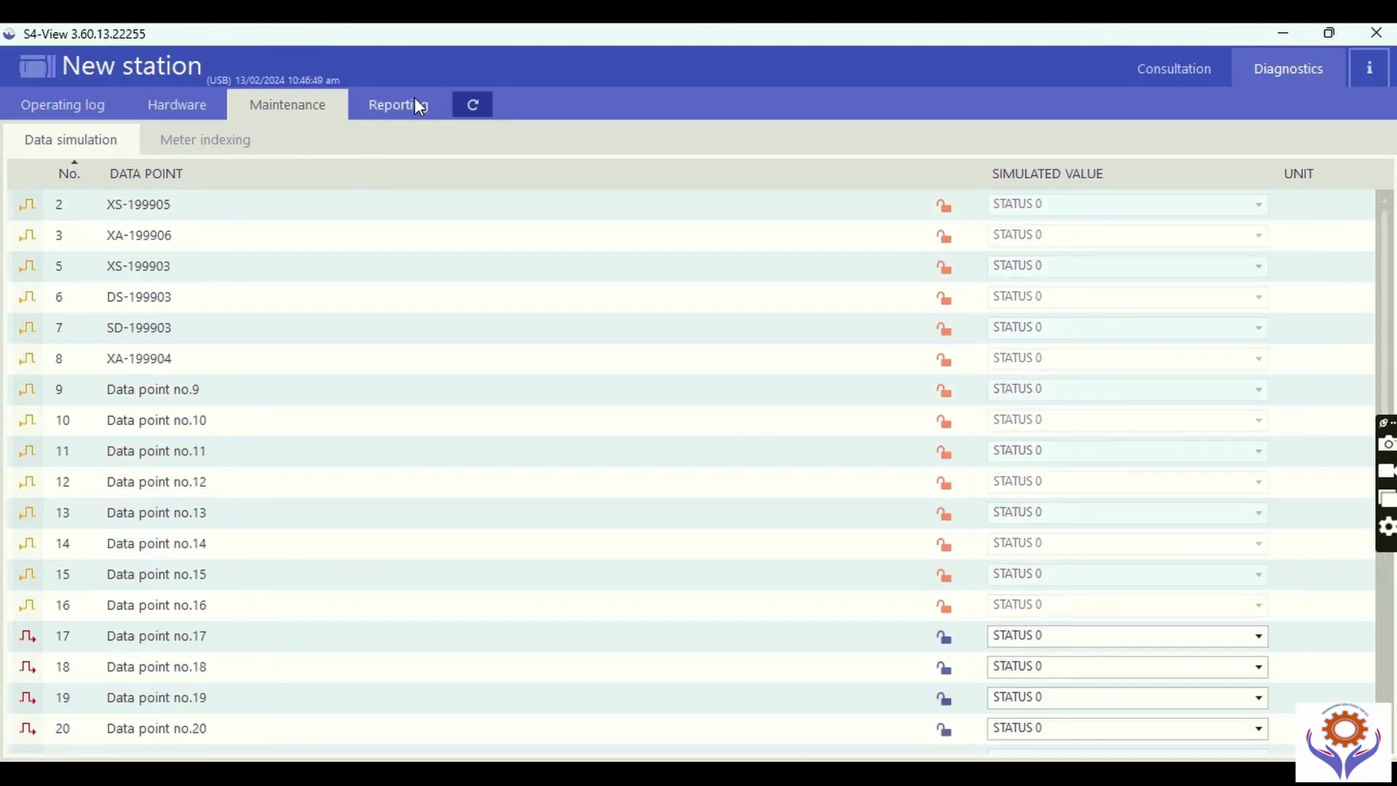
pyautogui.click(186, 144)
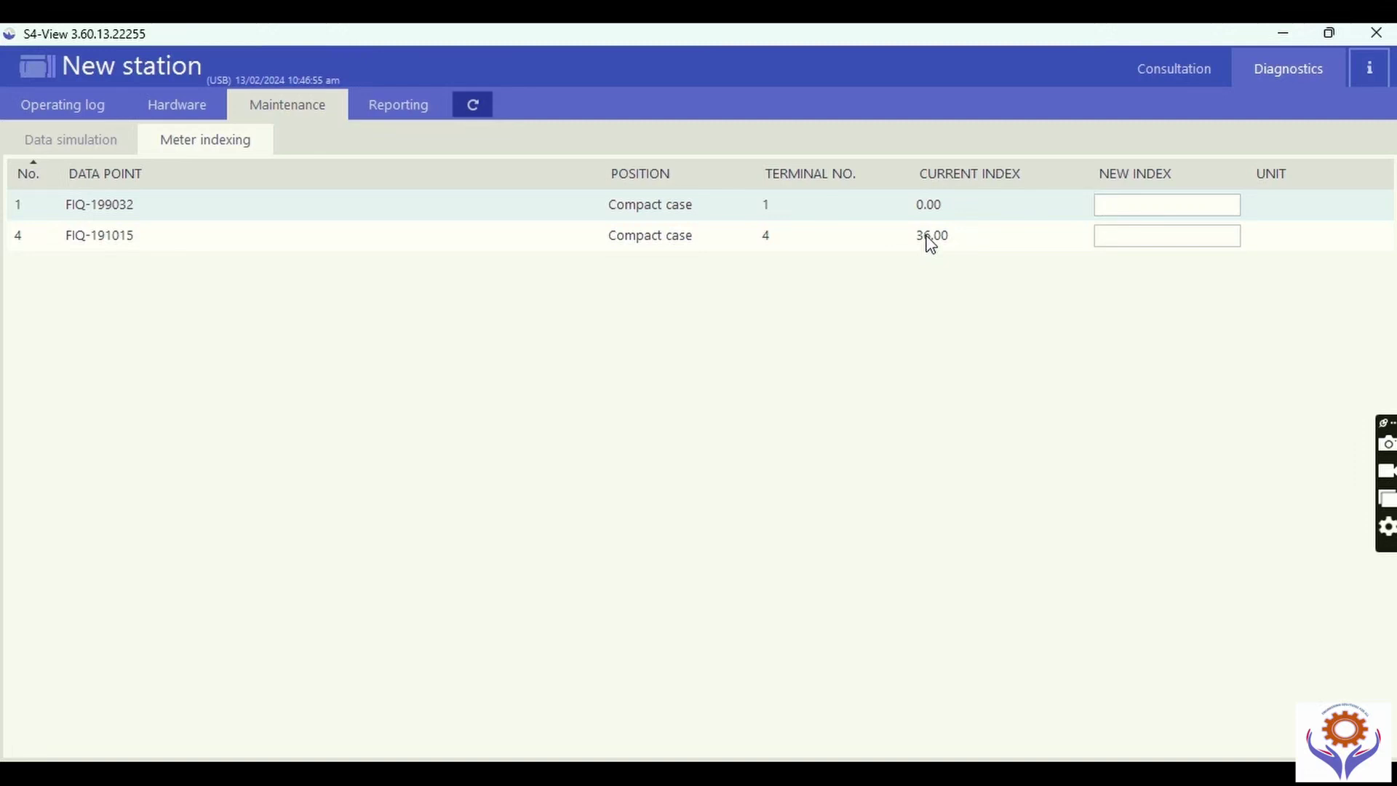
pyautogui.click(1128, 237)
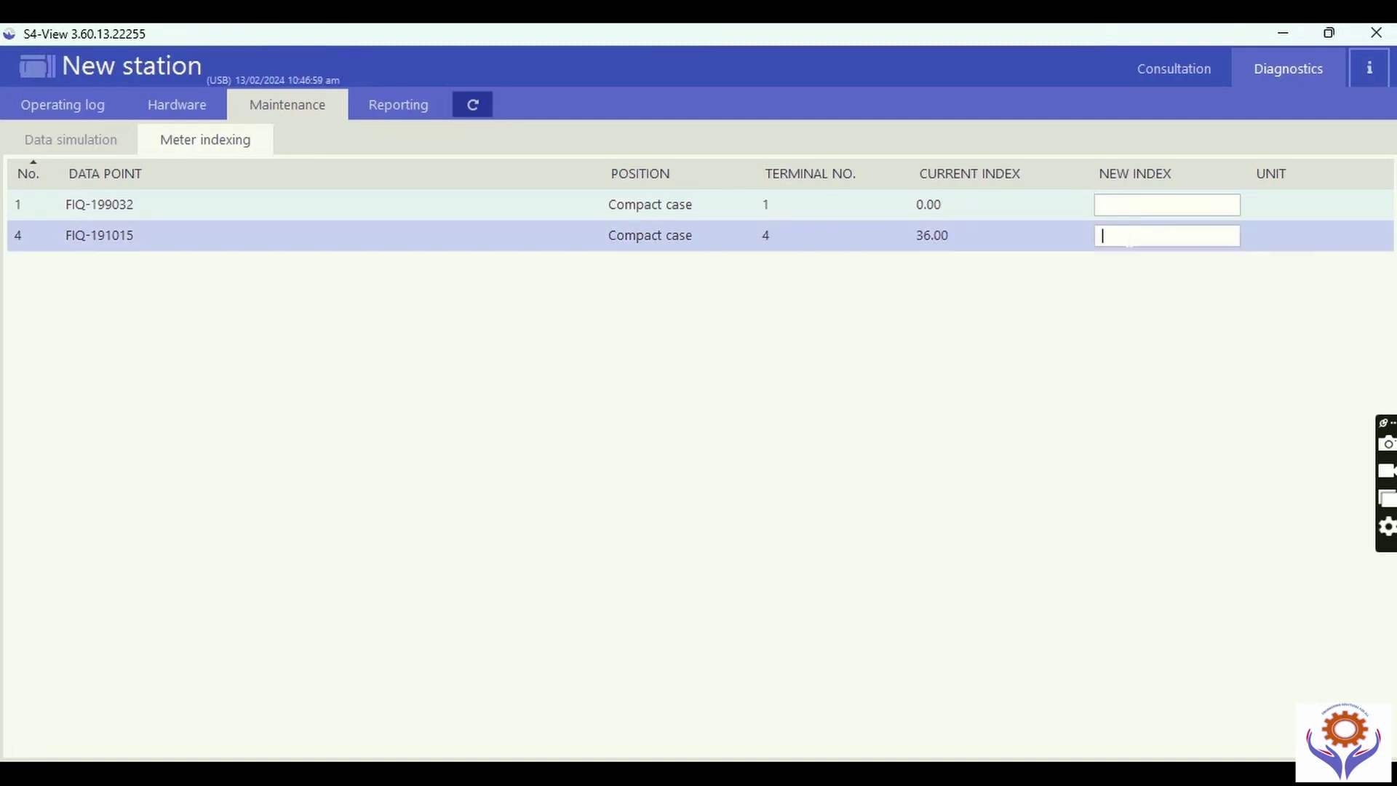
# Open the Reporting application communication log and highlight its first five lines to inspect the failures.
pyautogui.click(401, 102)
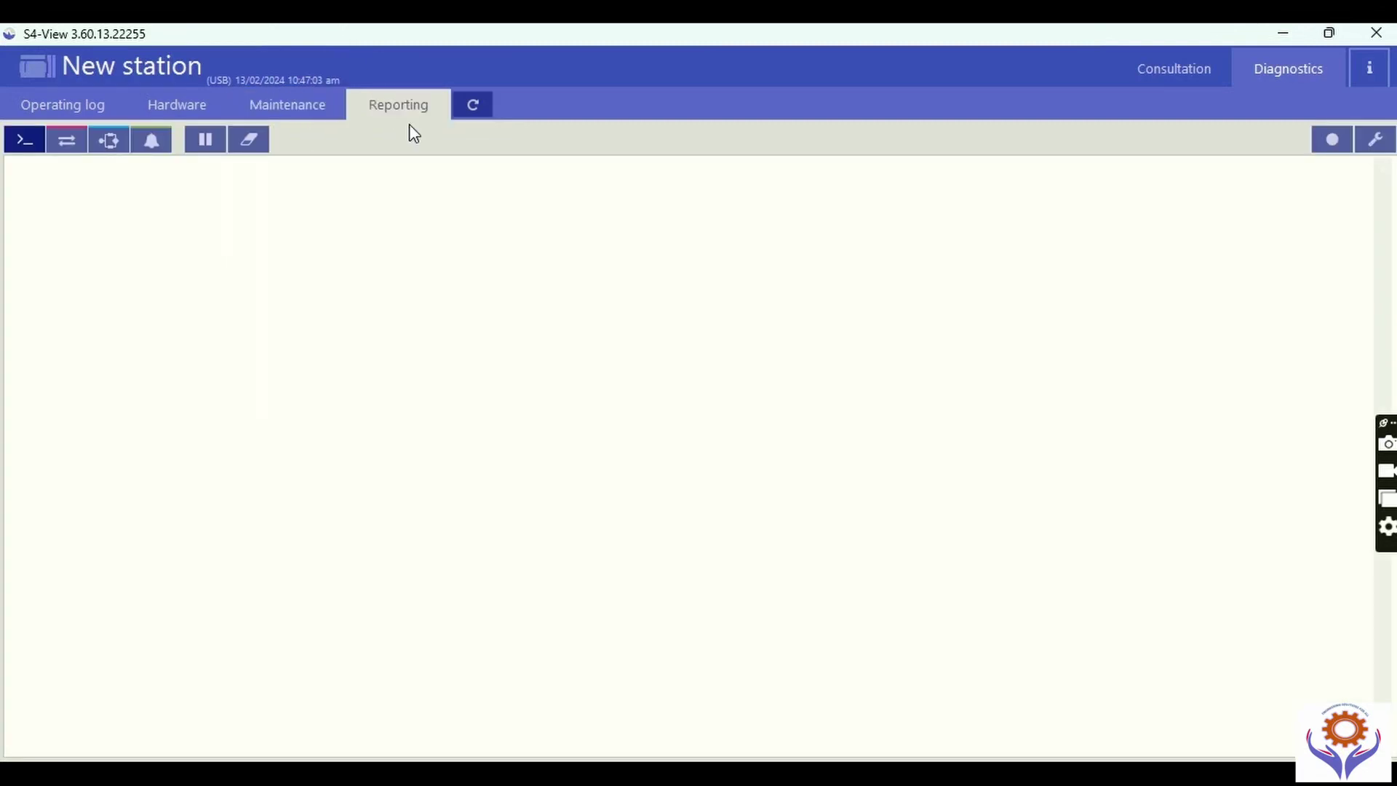
pyautogui.click(66, 140)
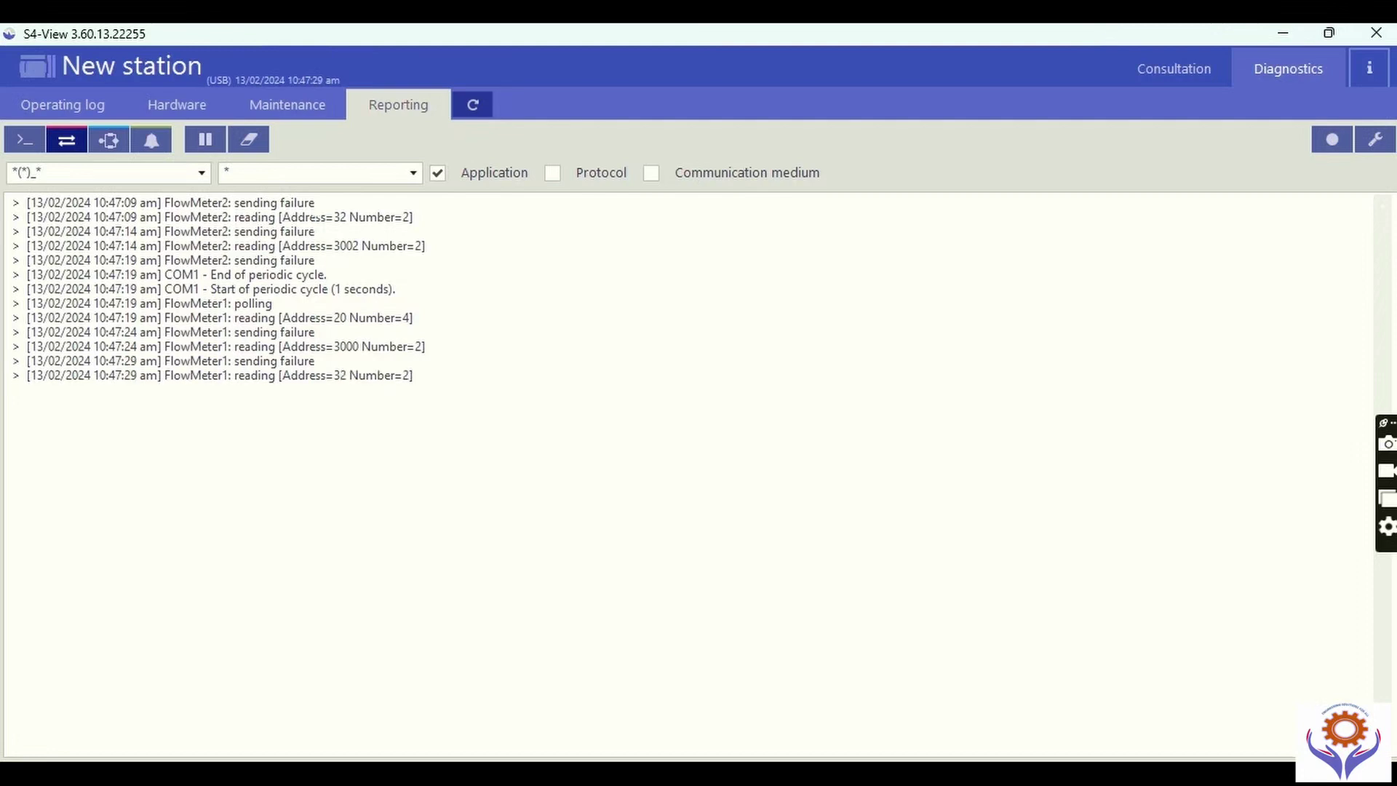
pyautogui.moveTo(282, 217); pyautogui.dragTo(413, 217)
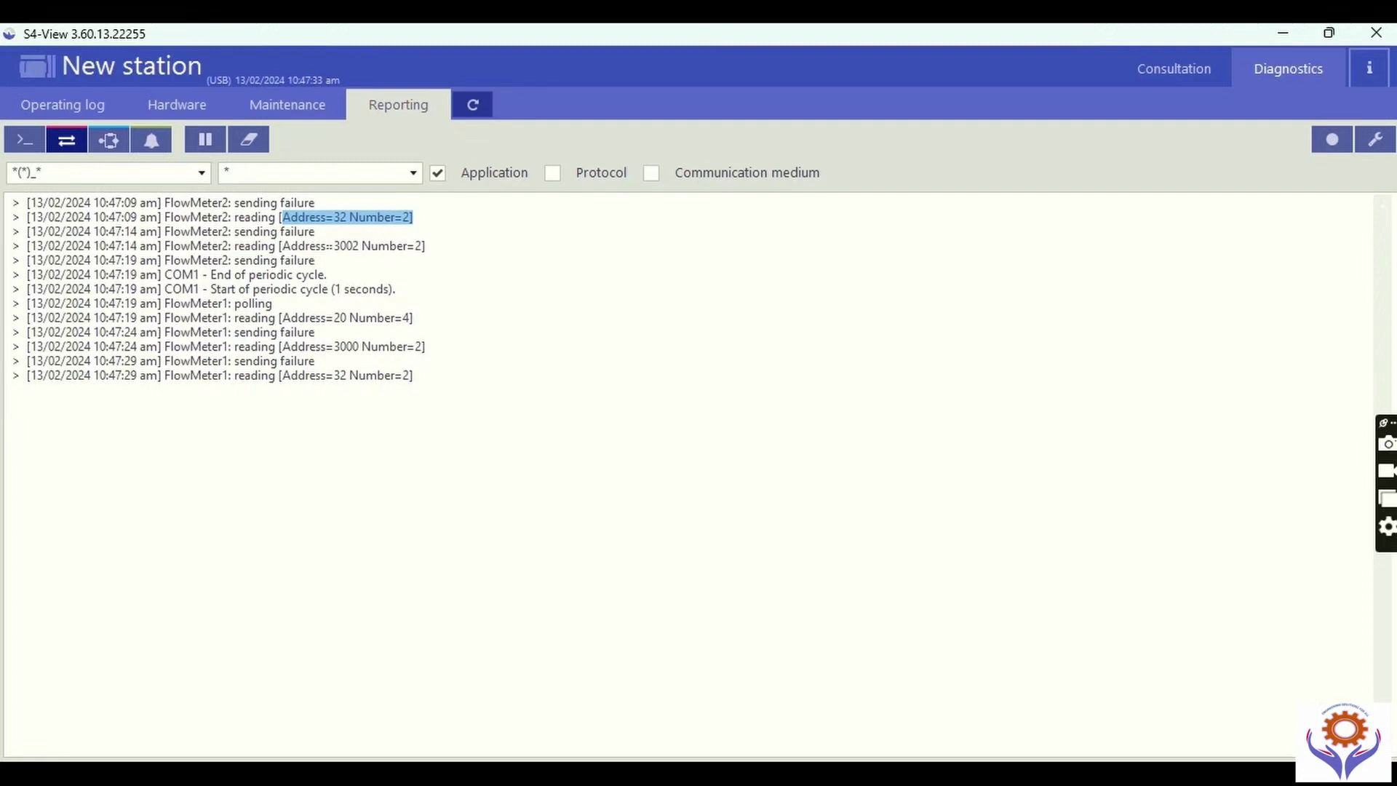
pyautogui.moveTo(13, 203); pyautogui.dragTo(315, 260)
pyautogui.click(315, 260)
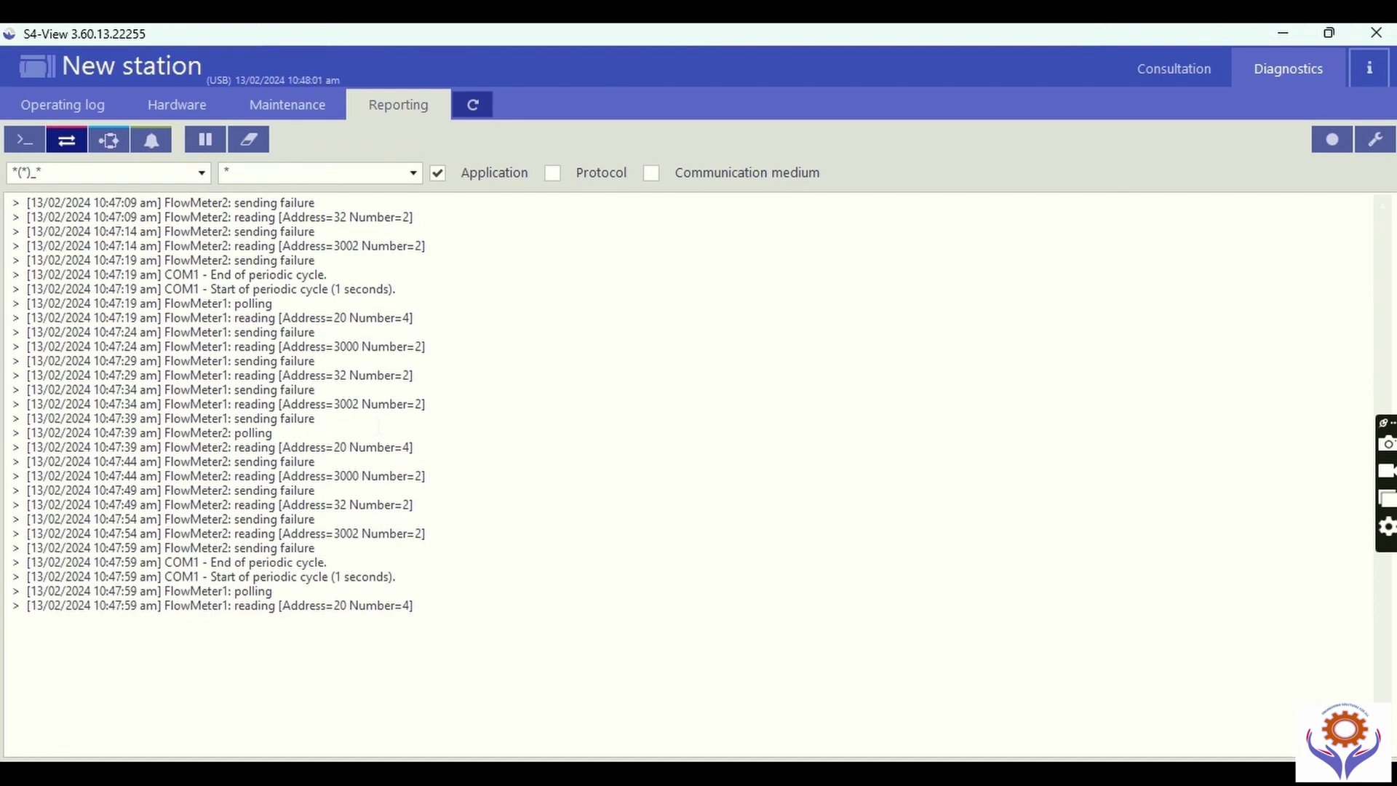
pyautogui.click(1337, 557)
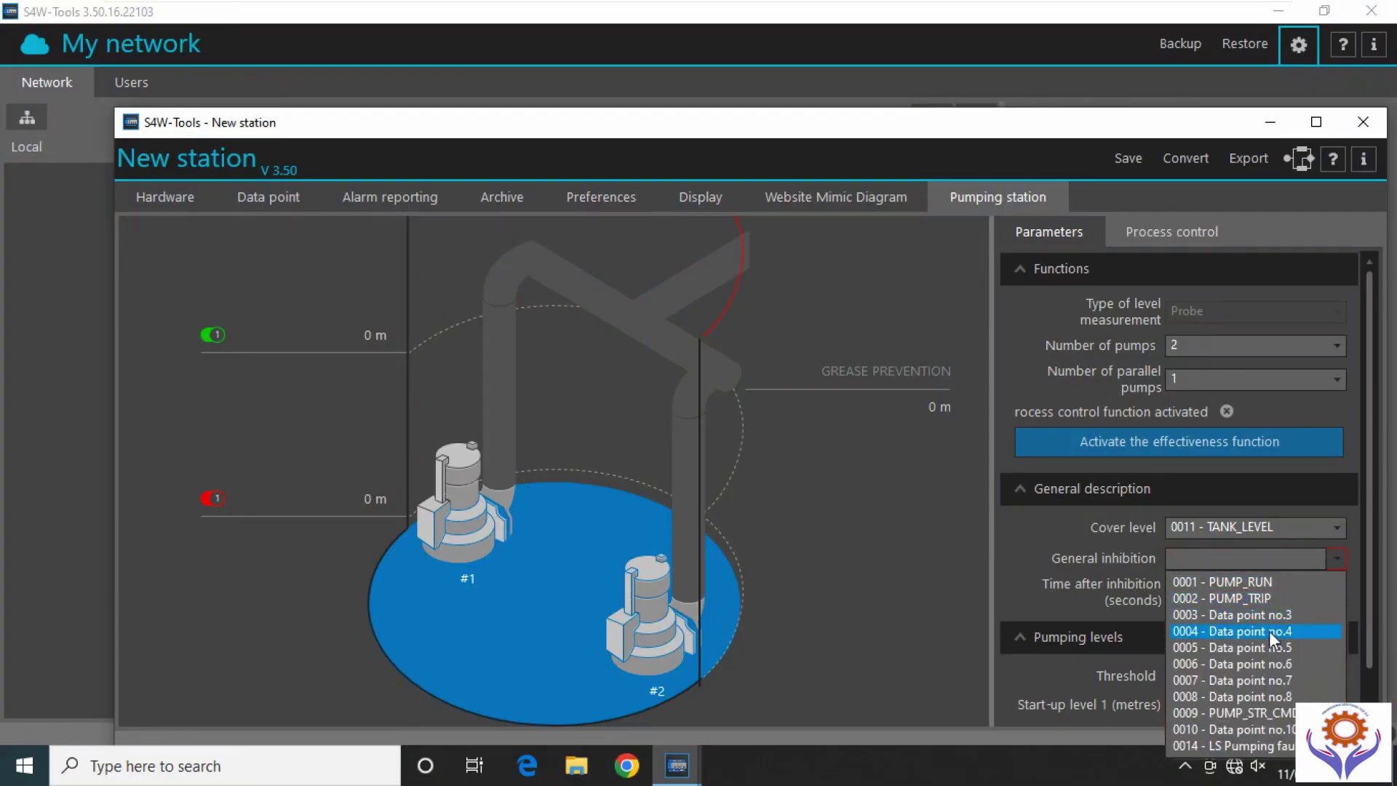
# Choose 0003 for general inhibition and set pump 1's Datum status to 0001 - PUMP_RUN.
pyautogui.click(1281, 615)
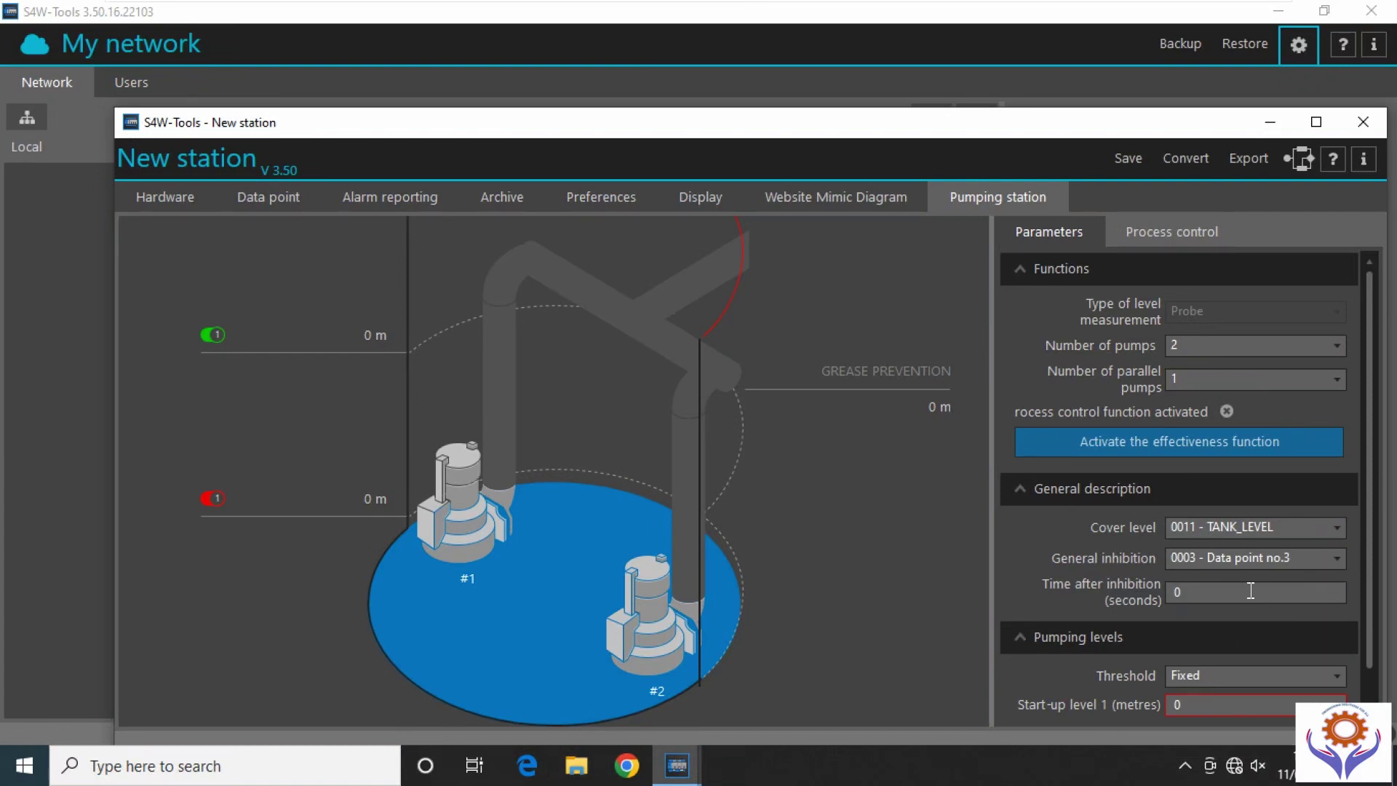
pyautogui.scroll(-1, 1360, 565)
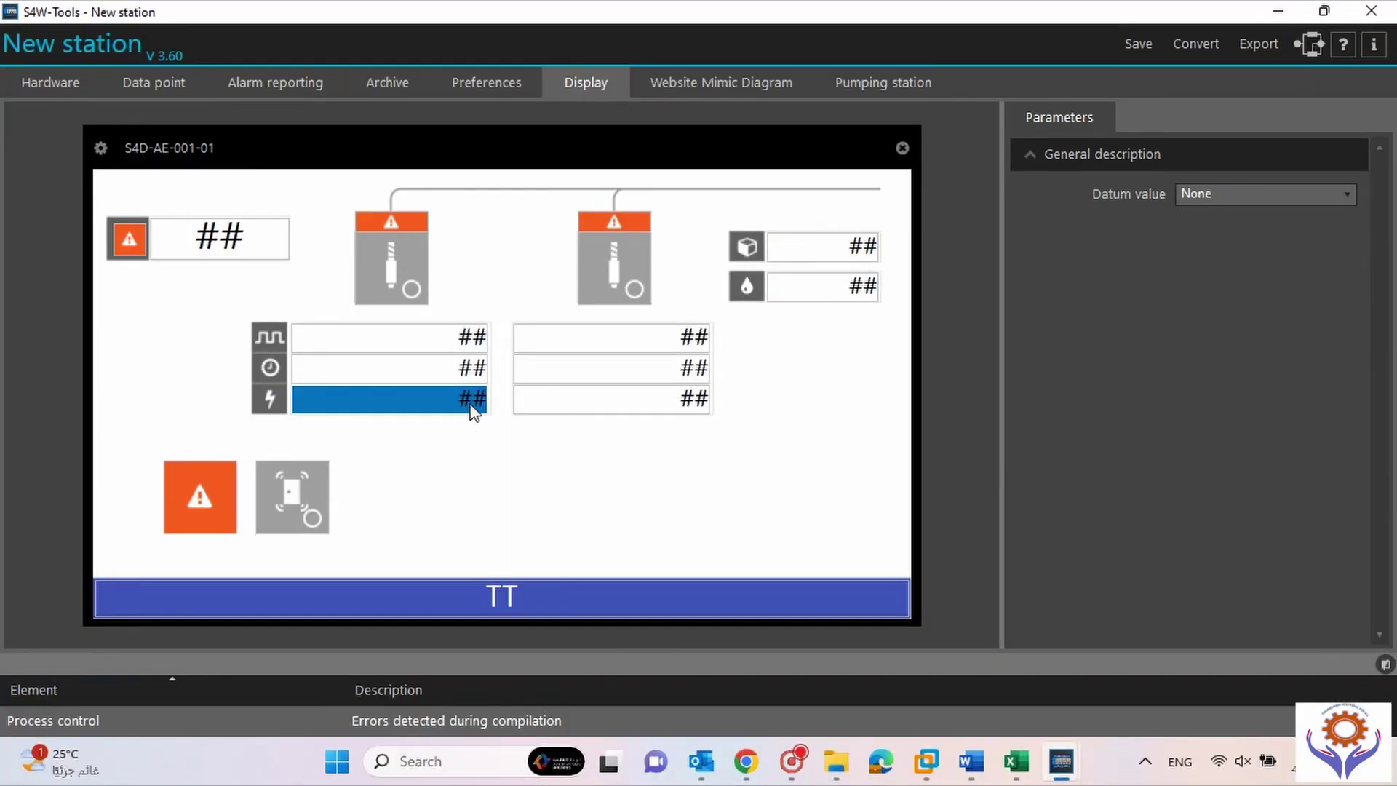
pyautogui.click(388, 251)
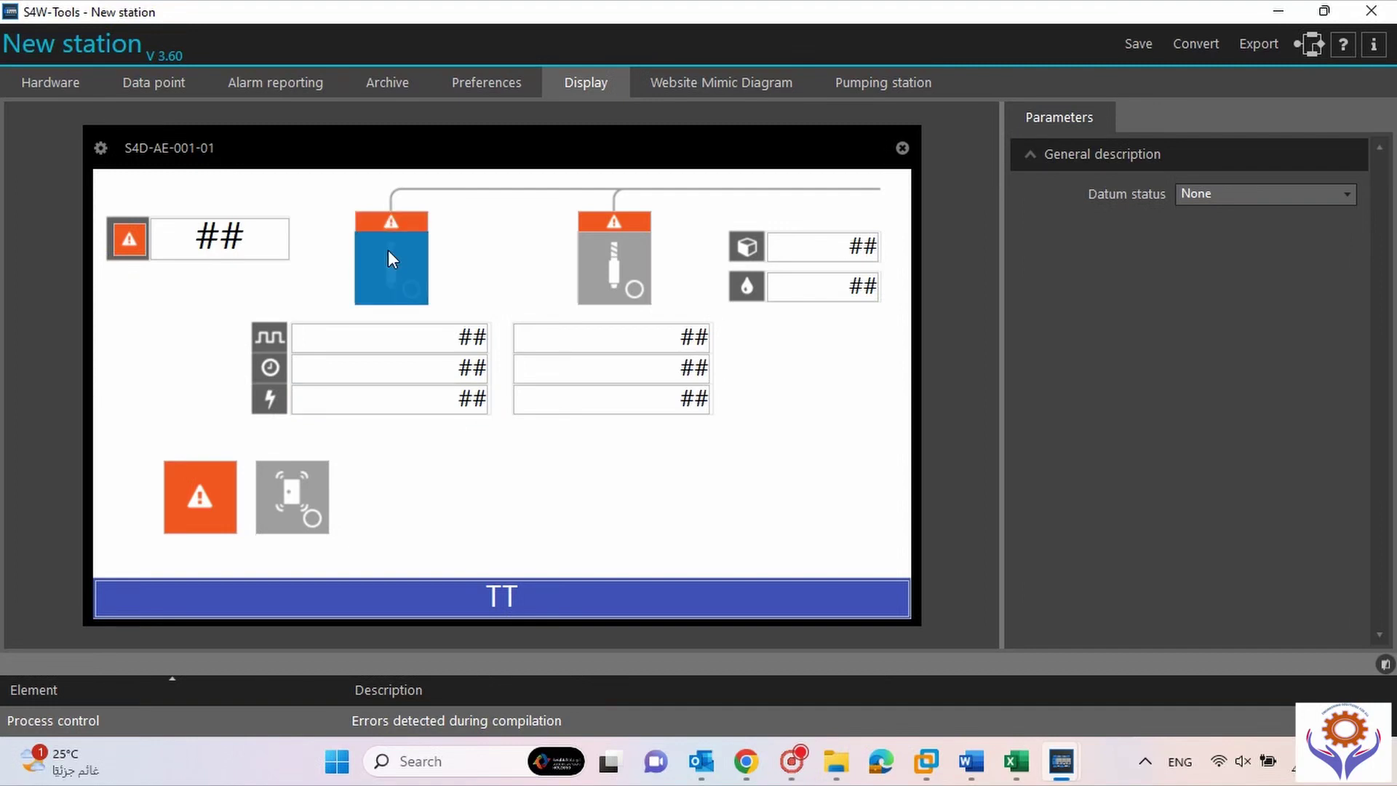
pyautogui.click(1267, 195)
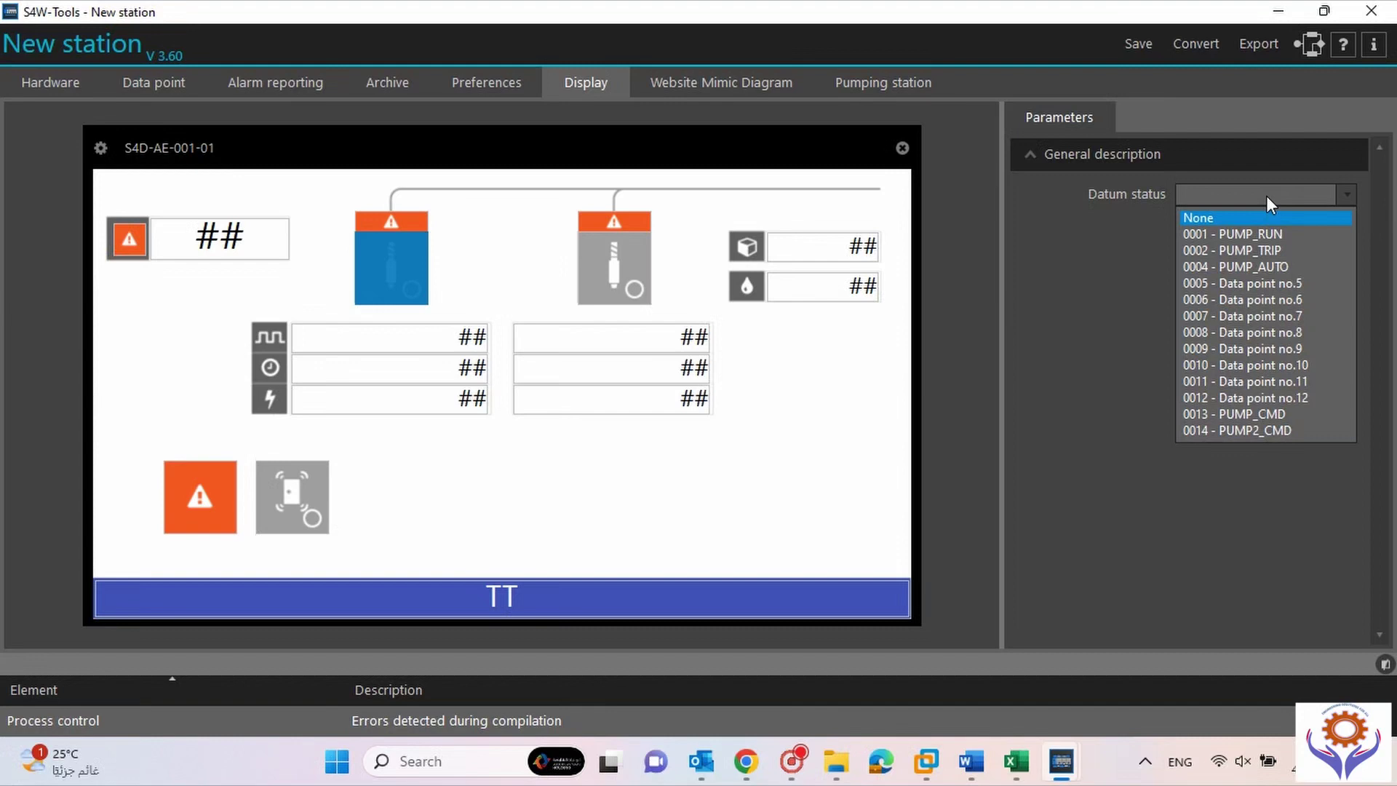
pyautogui.click(1266, 234)
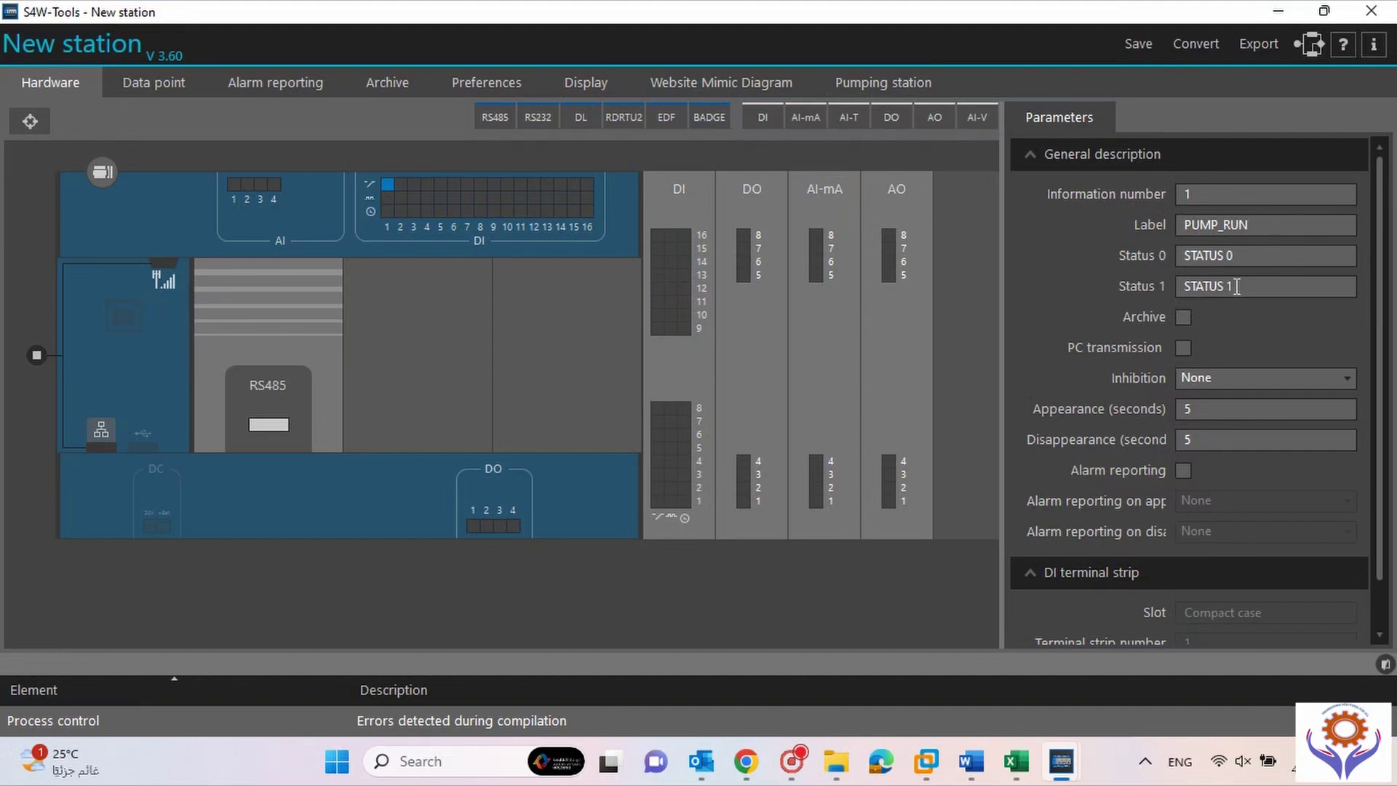
pyautogui.doubleClick(1241, 257)
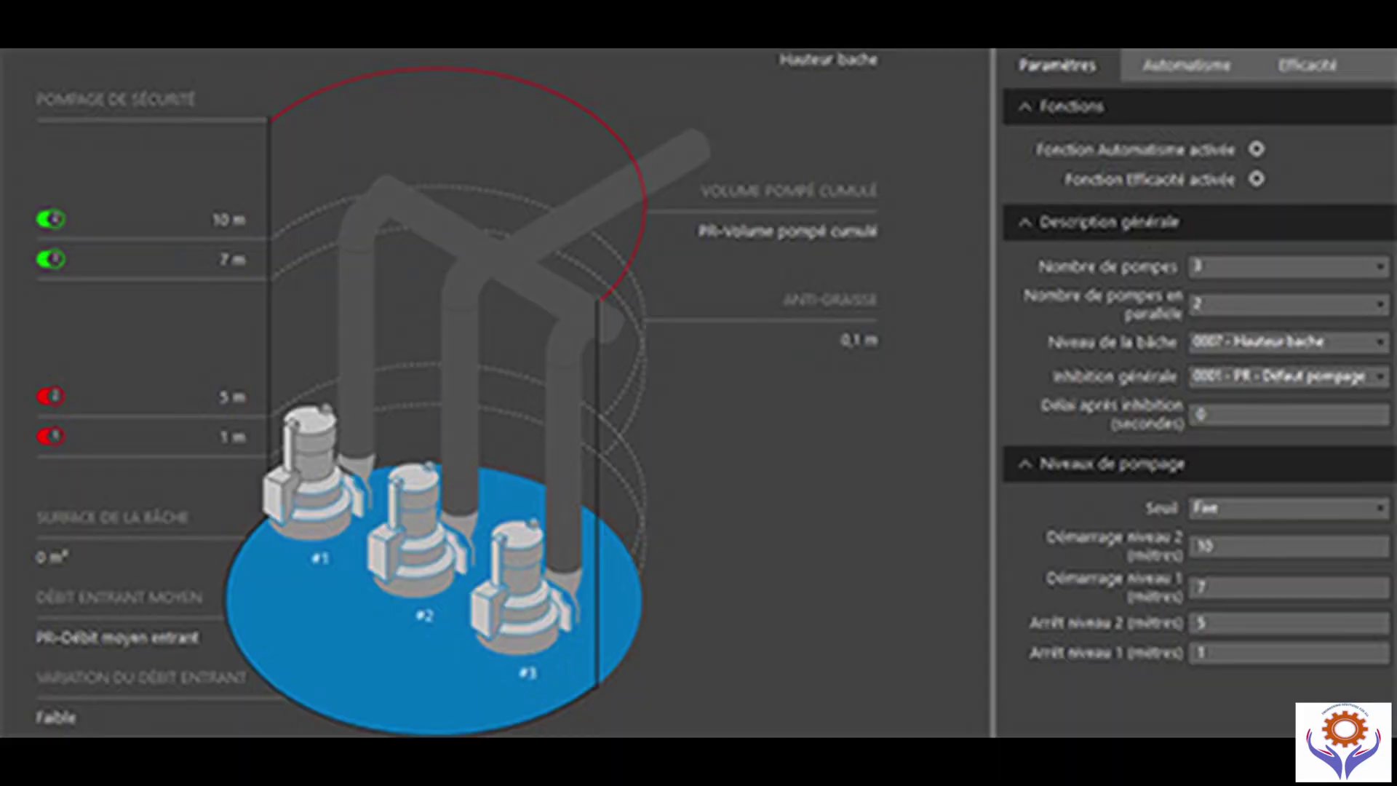